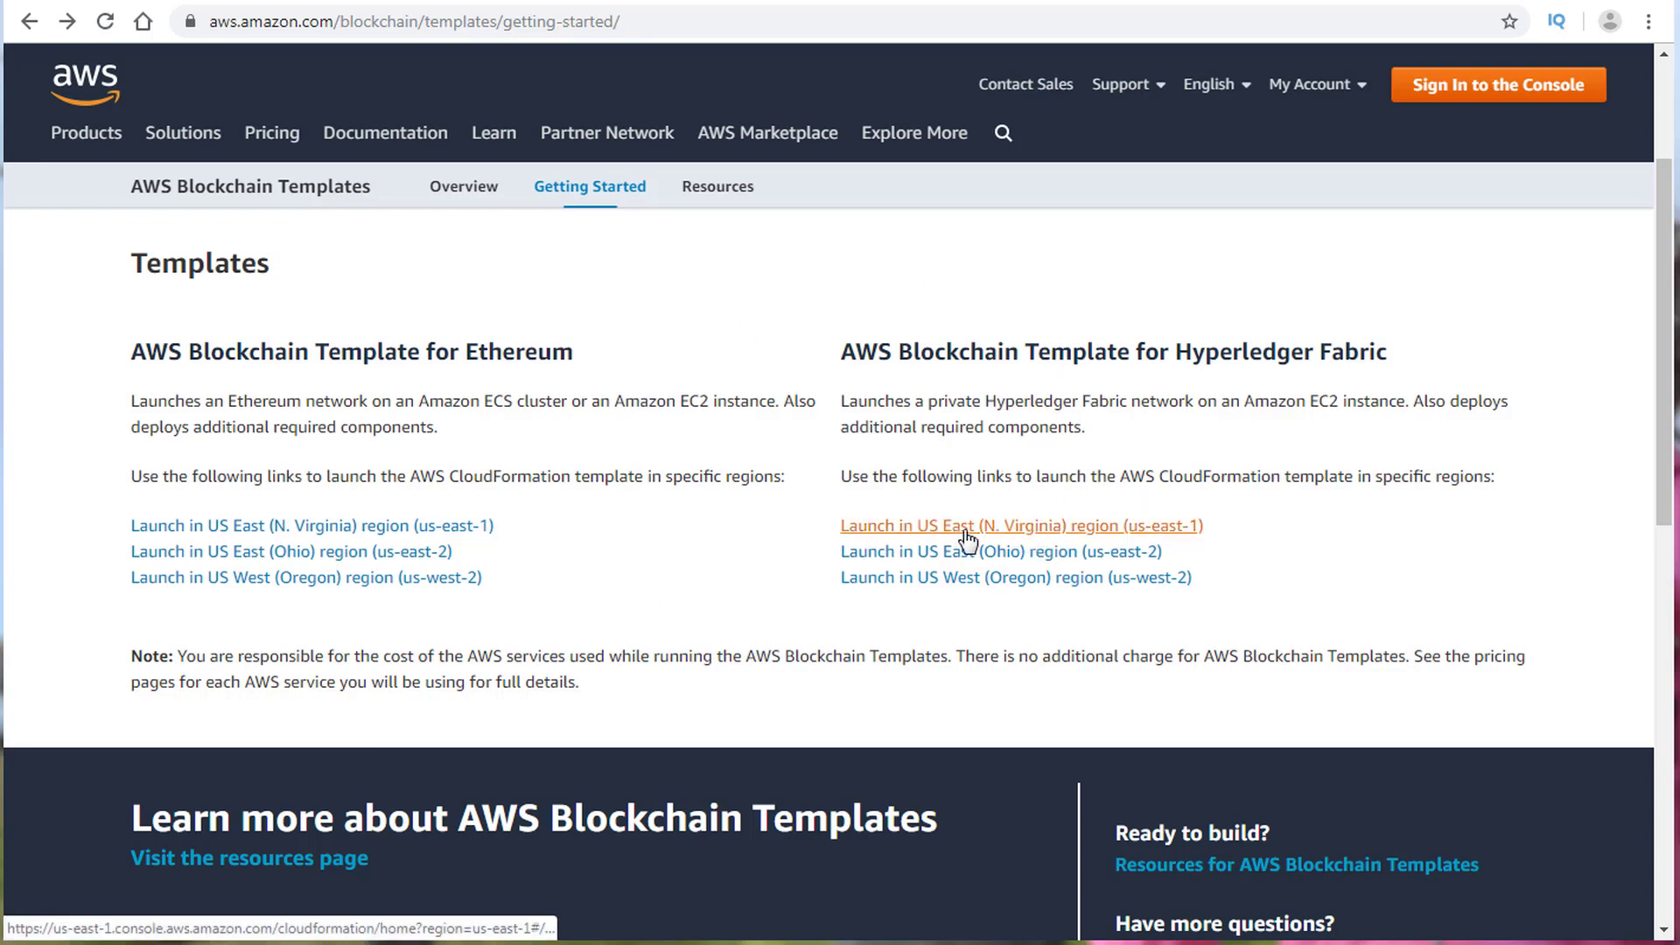
Step: Launch the AWS Blockchain Template for Hyperledger Fabric in the US East (N. Virginia) region and look through its stack form
{"action": "left_click", "coordinate": [1049, 531]}
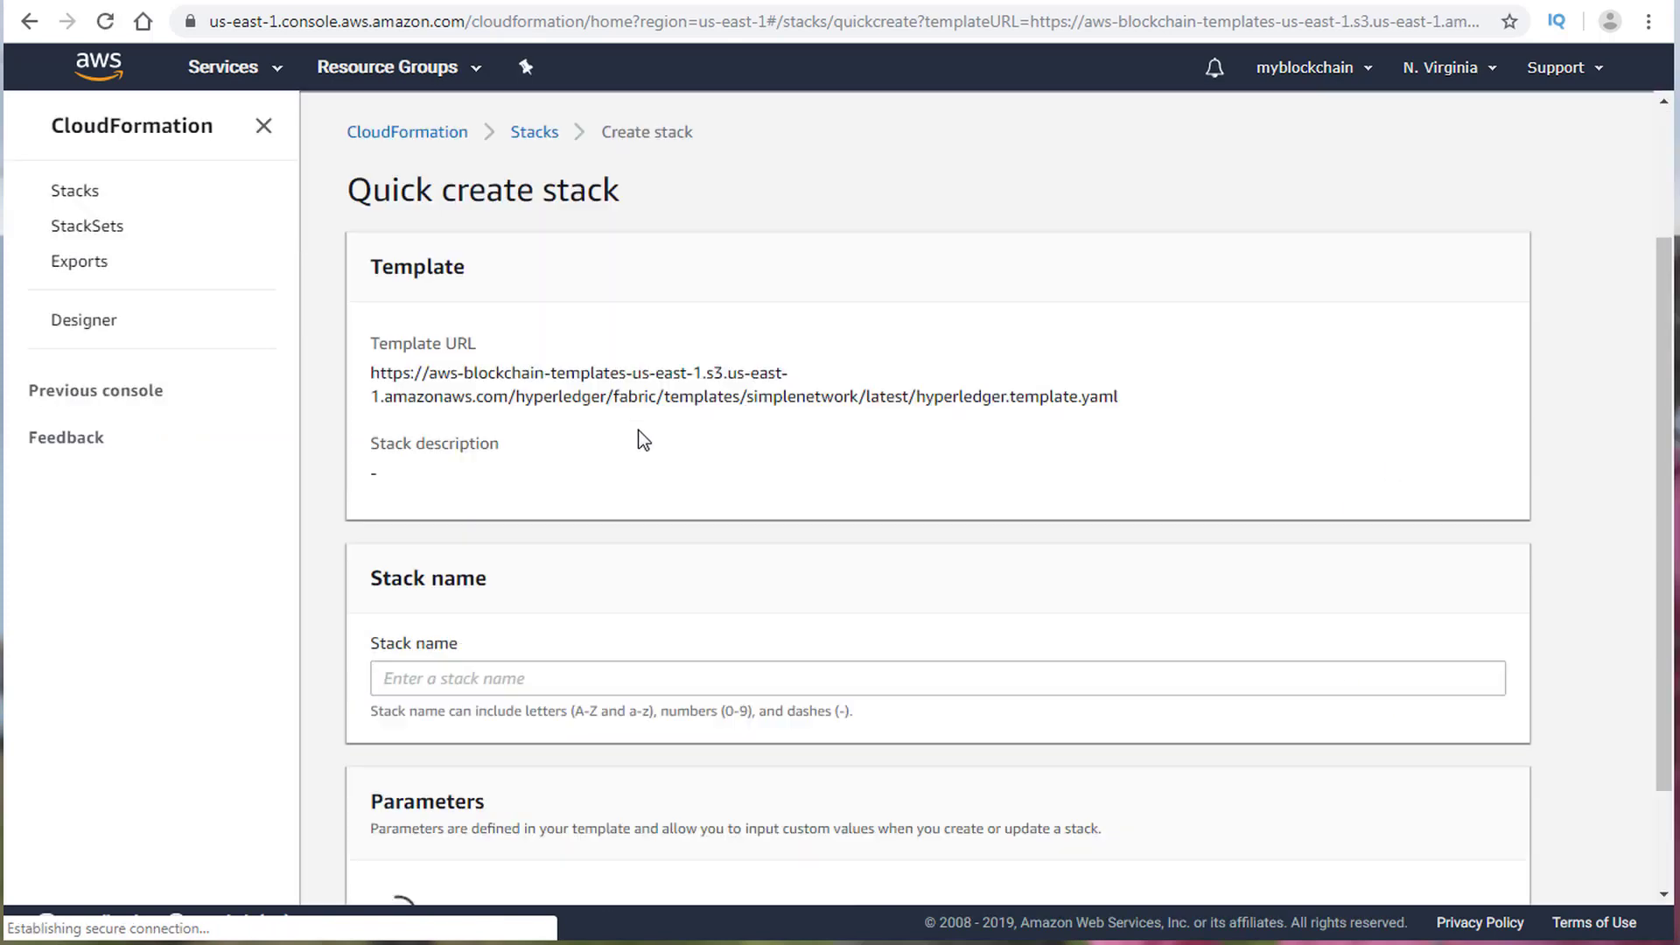
{"action": "scroll", "coordinate": [937, 401], "scroll_direction": "down", "scroll_amount": 5}
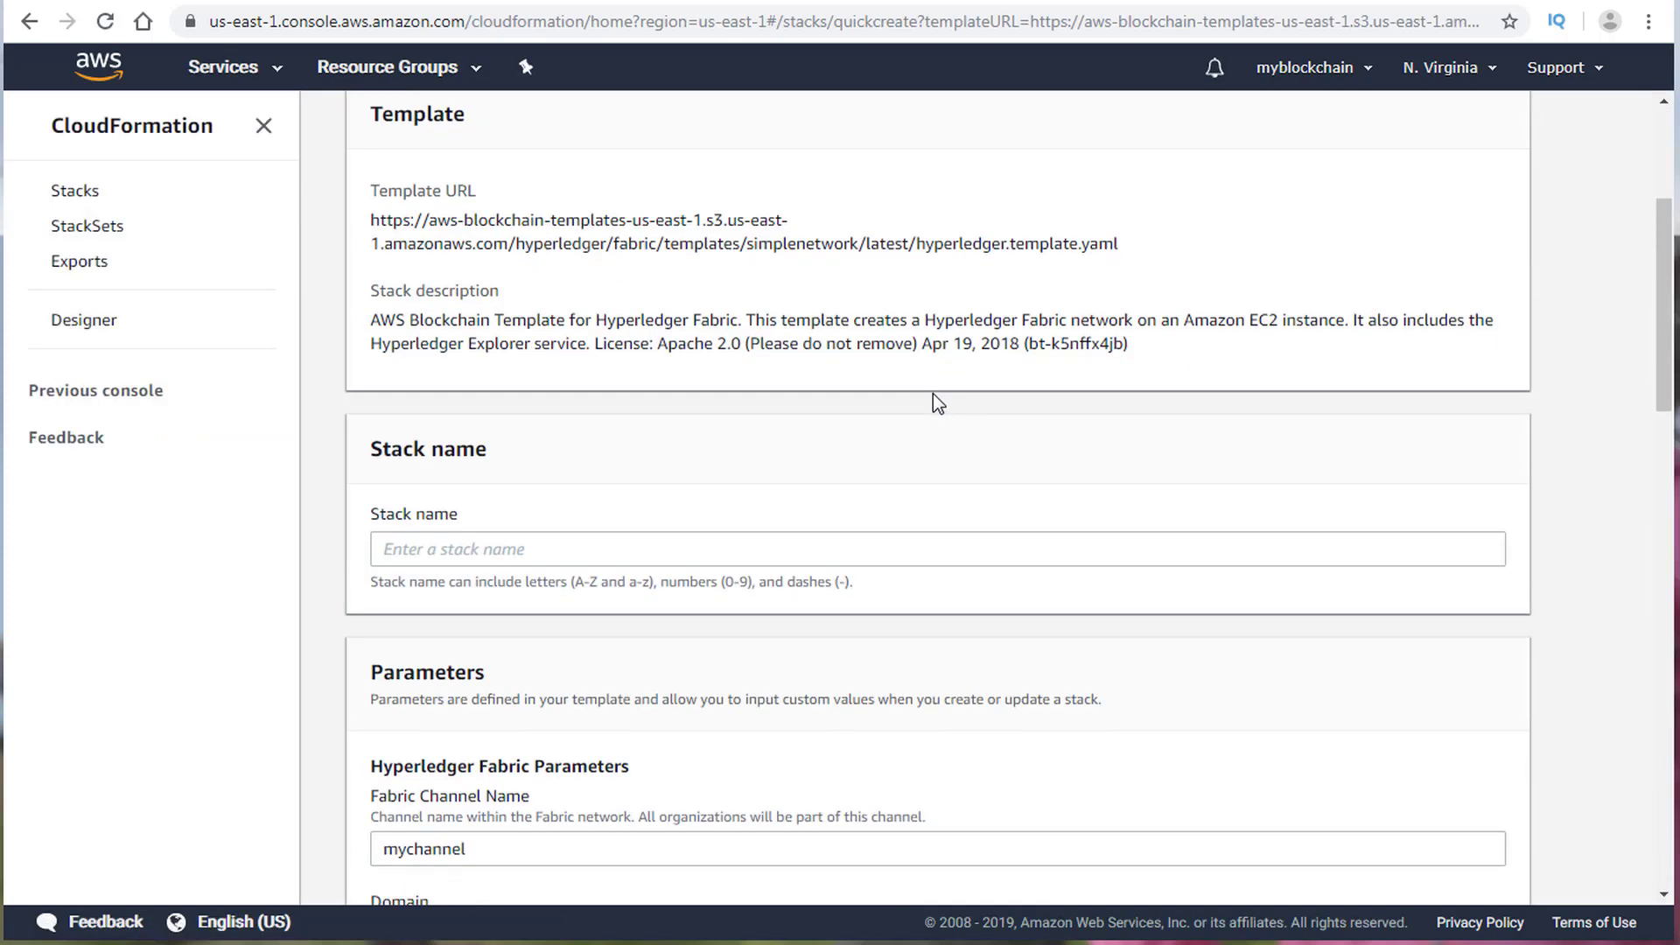
{"action": "scroll", "coordinate": [542, 310], "scroll_direction": "down", "scroll_amount": 4}
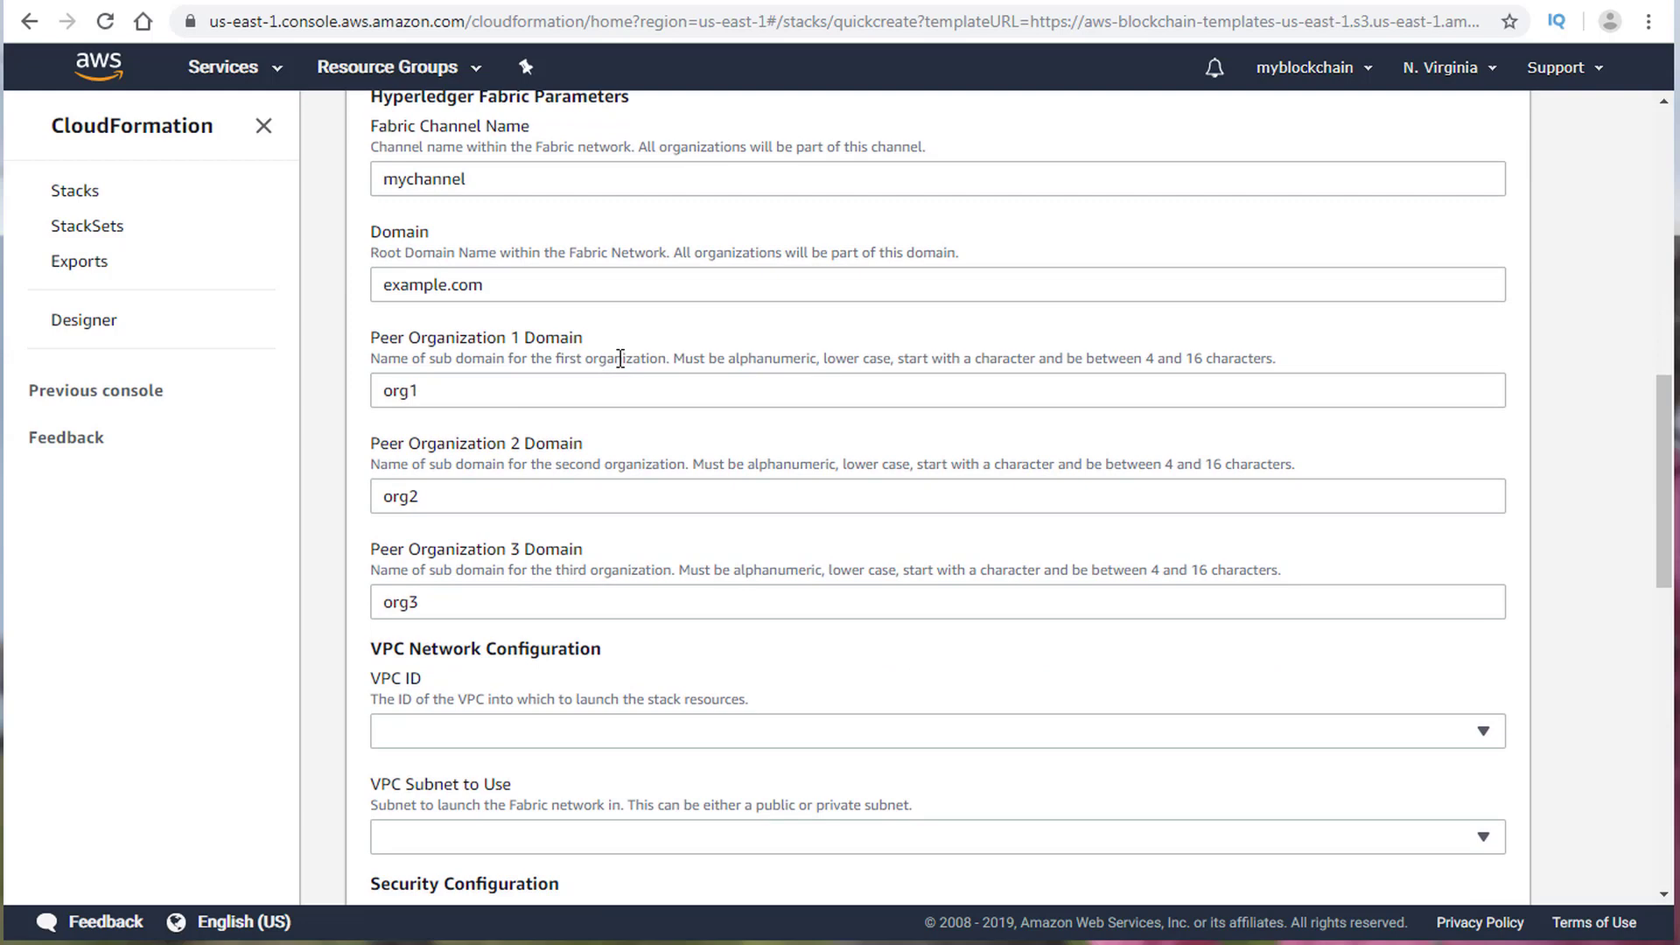
{"action": "scroll", "coordinate": [620, 358], "scroll_direction": "down", "scroll_amount": 5}
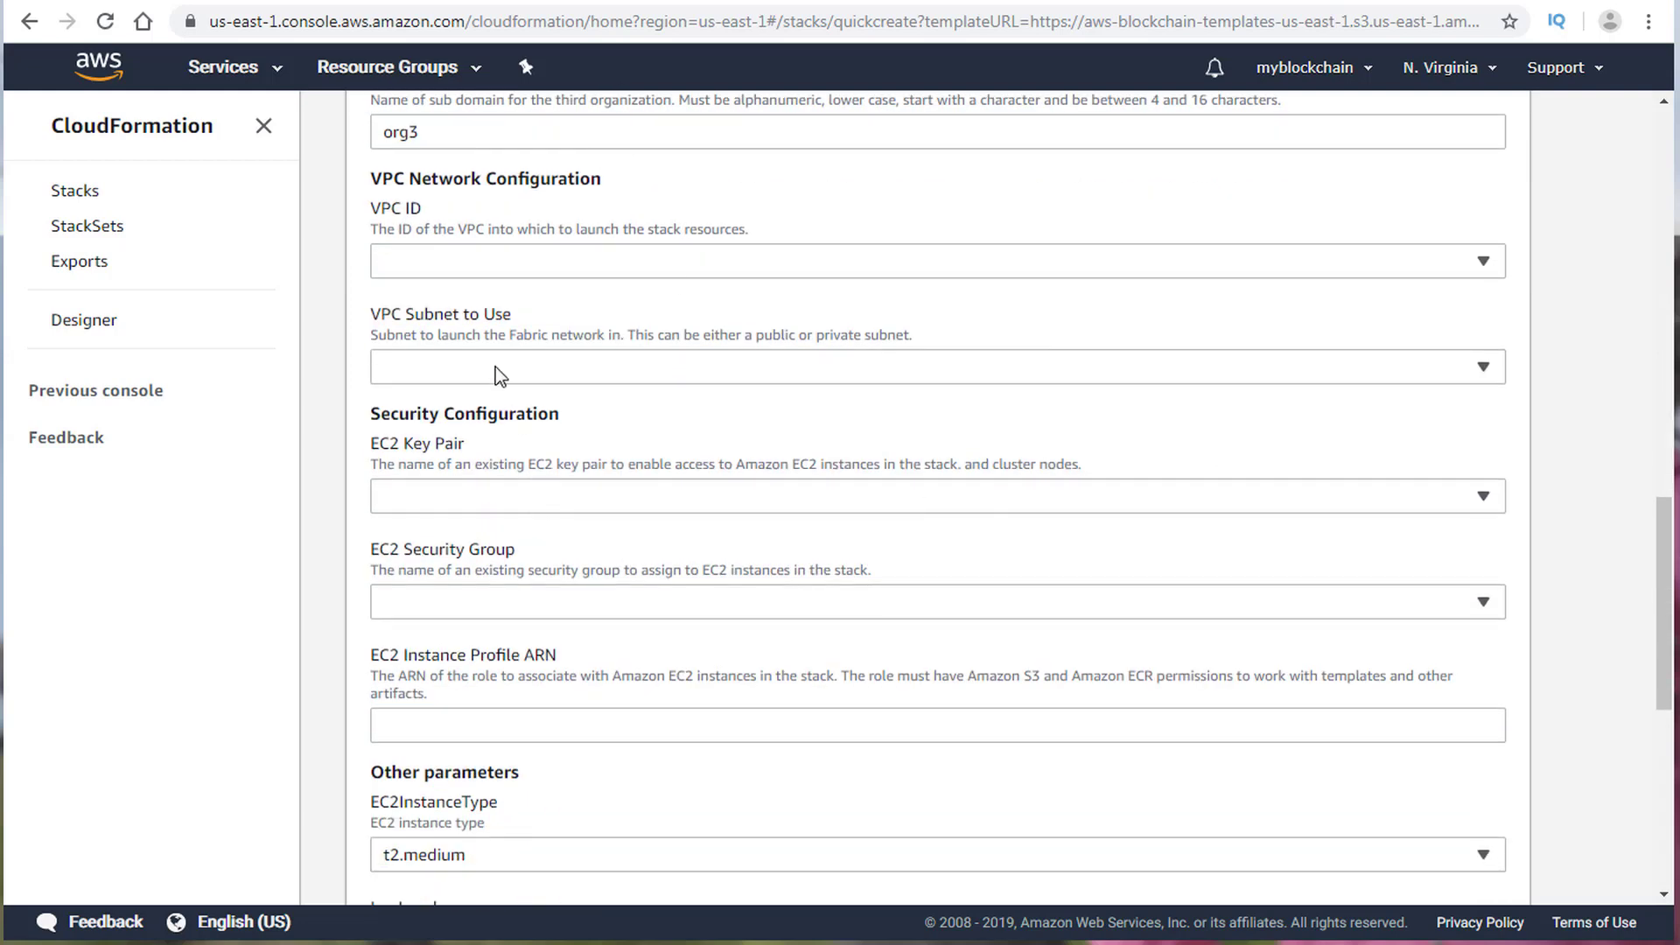
Step: Check the available EC2 key pairs, security groups and instance types, and the capabilities section of the stack form
{"action": "left_click", "coordinate": [577, 497]}
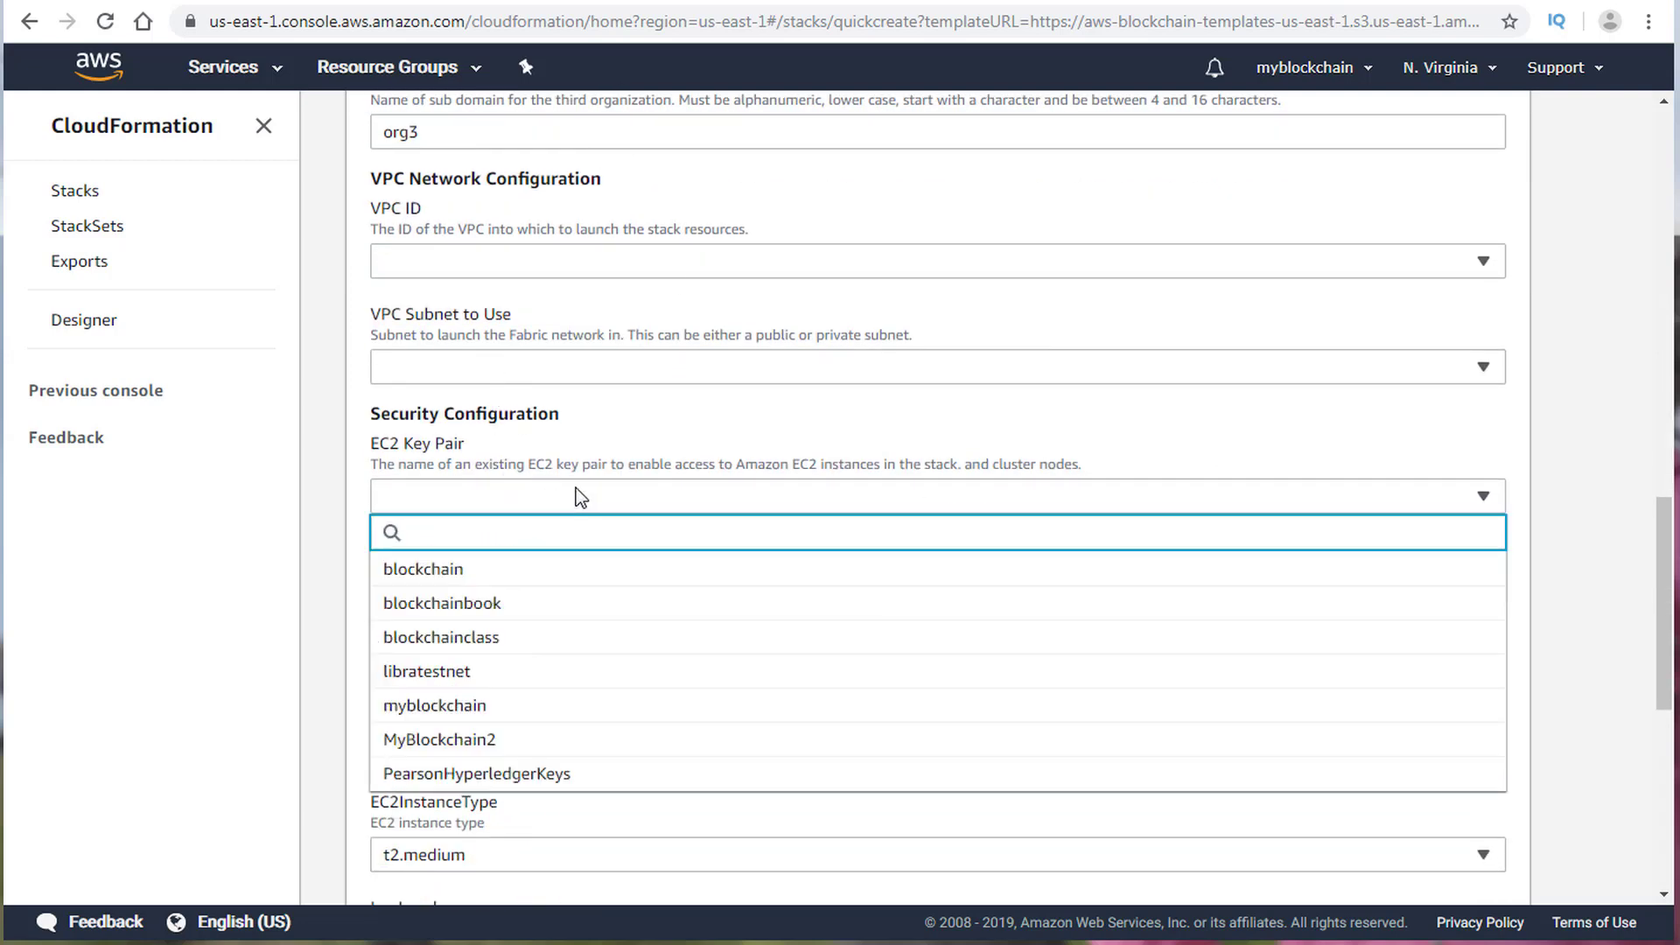
{"action": "left_click", "coordinate": [610, 435]}
{"action": "left_click", "coordinate": [805, 603]}
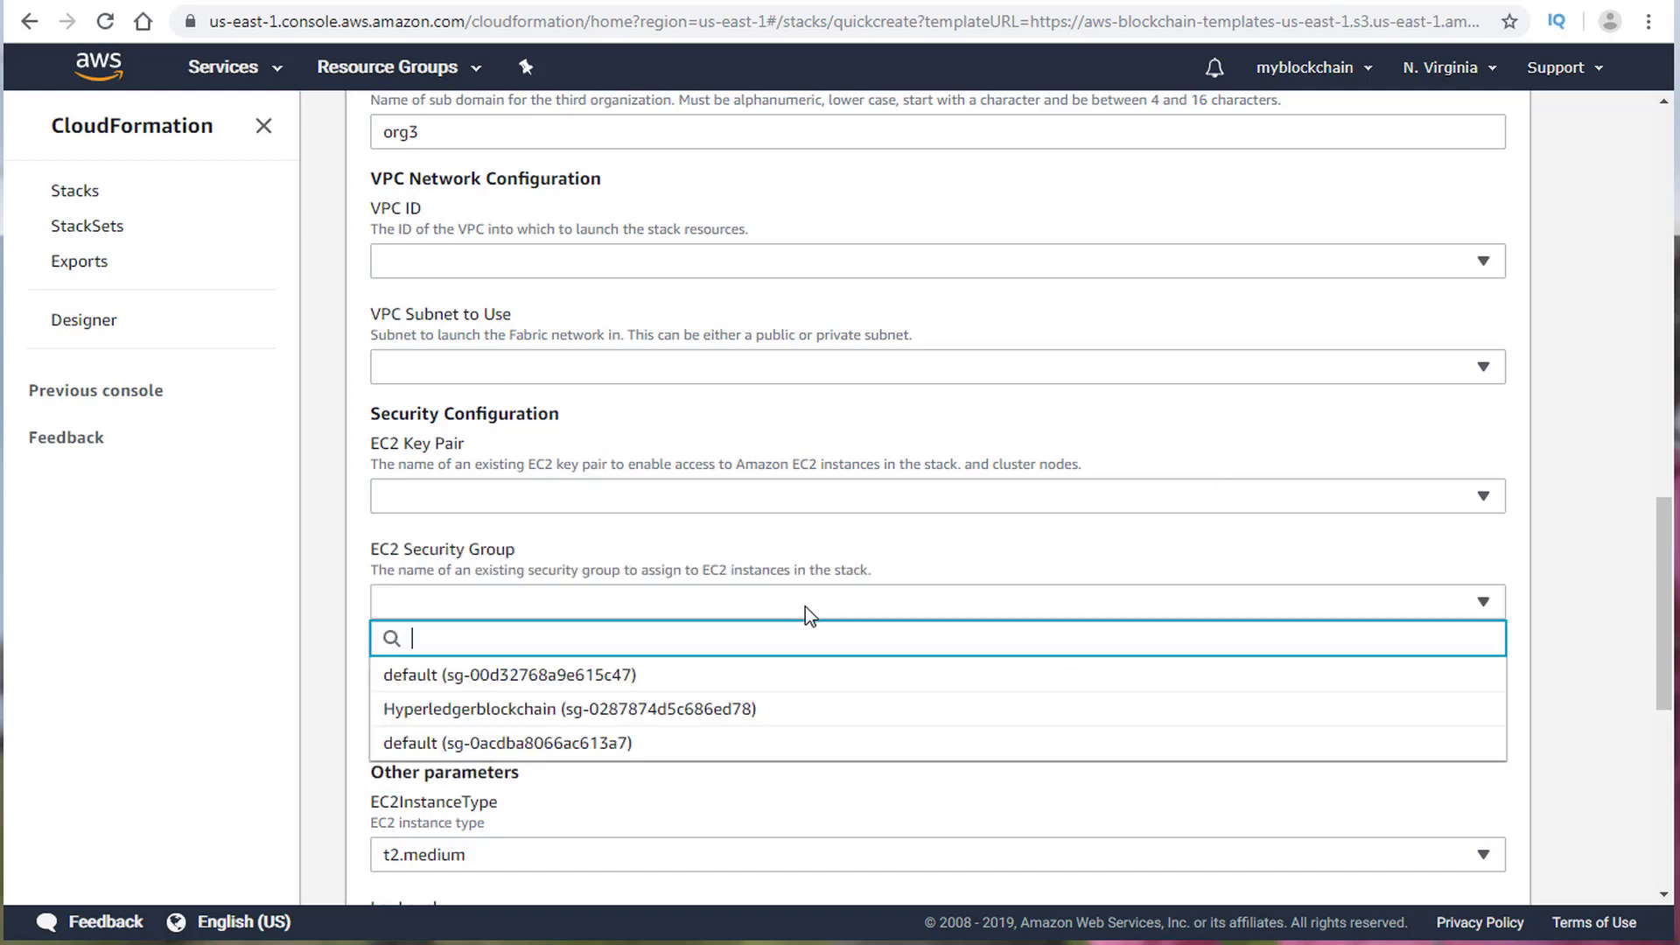
{"action": "left_click", "coordinate": [785, 562]}
{"action": "scroll", "coordinate": [743, 499], "scroll_direction": "down", "scroll_amount": 4}
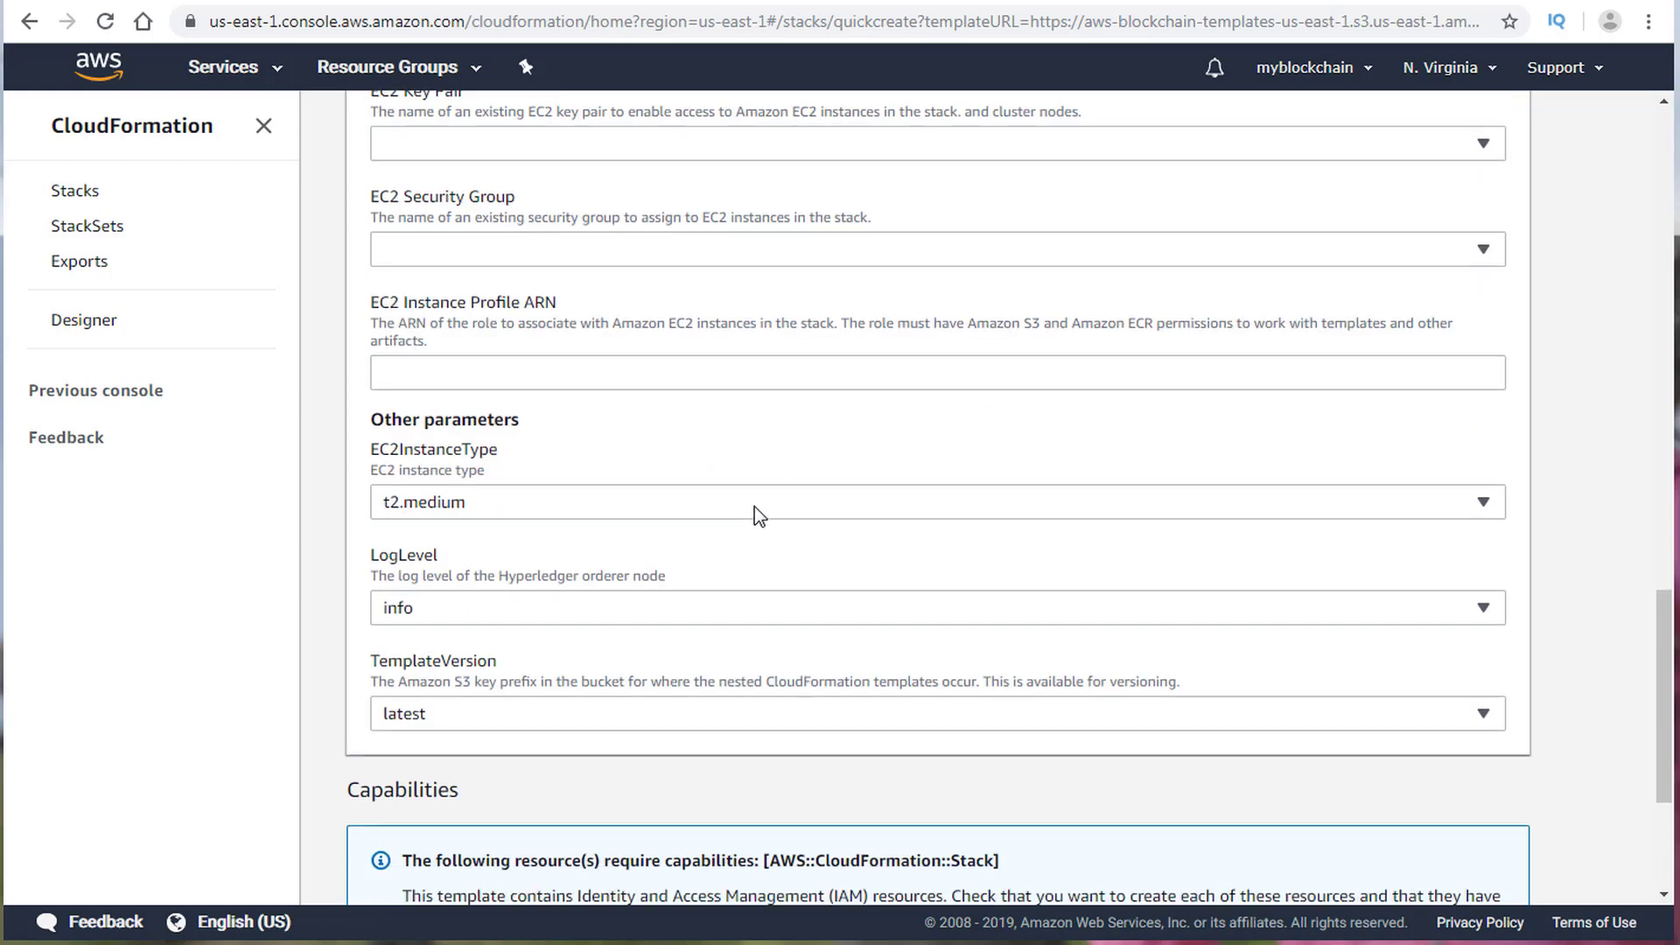
{"action": "left_click", "coordinate": [576, 508]}
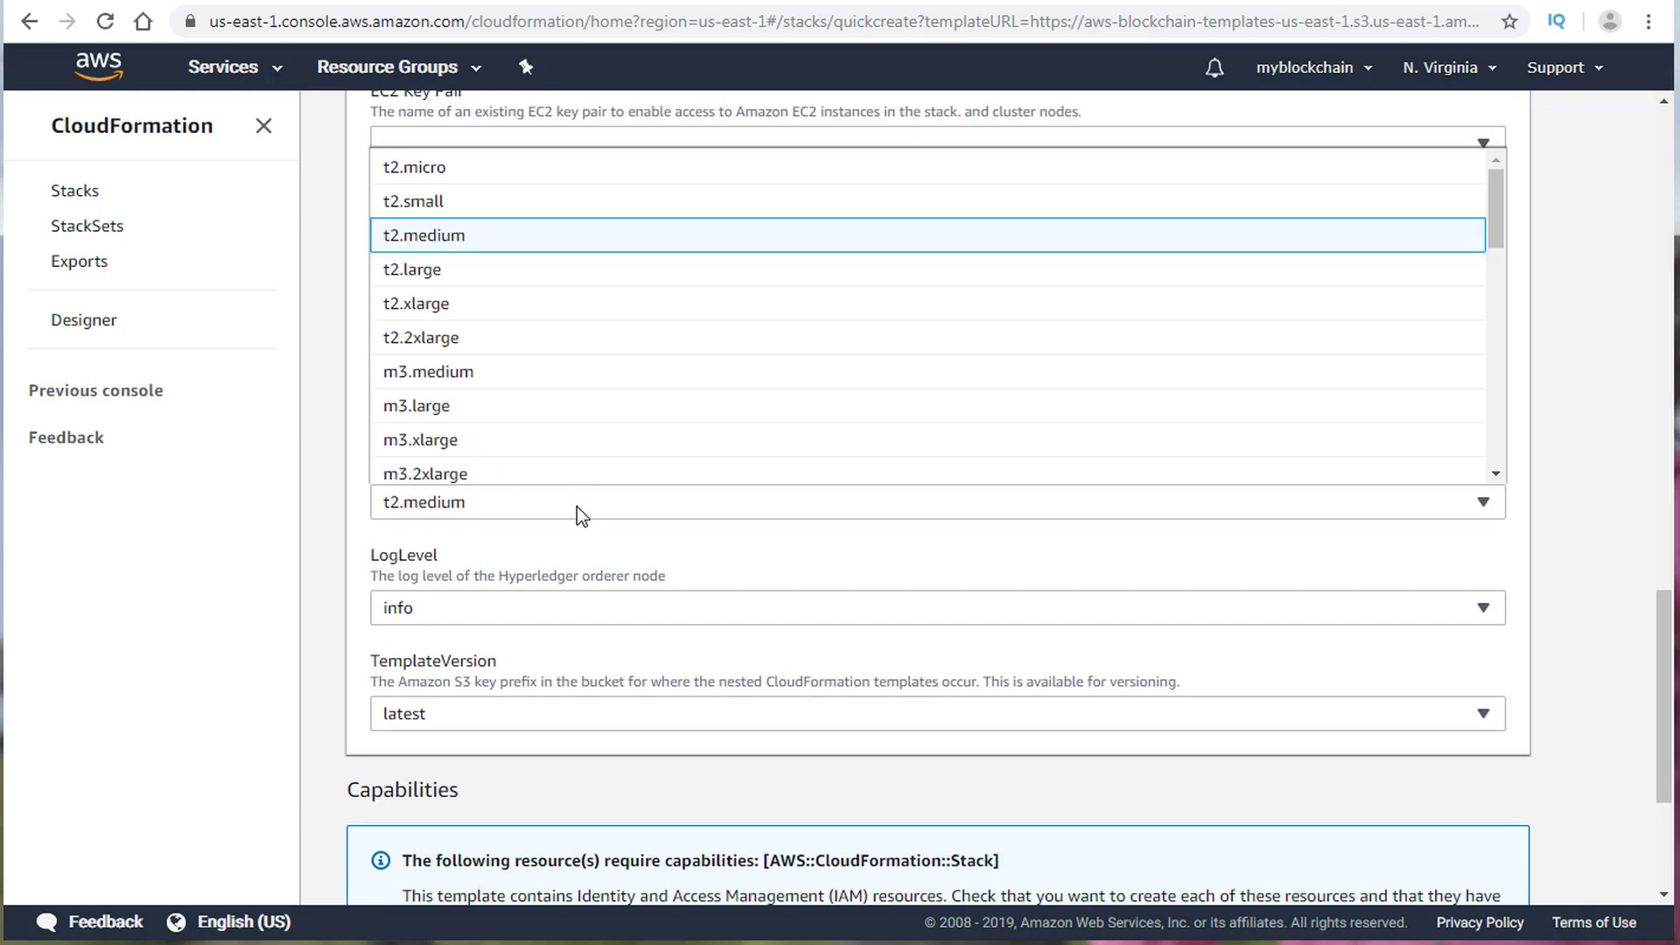
{"action": "left_click", "coordinate": [576, 508]}
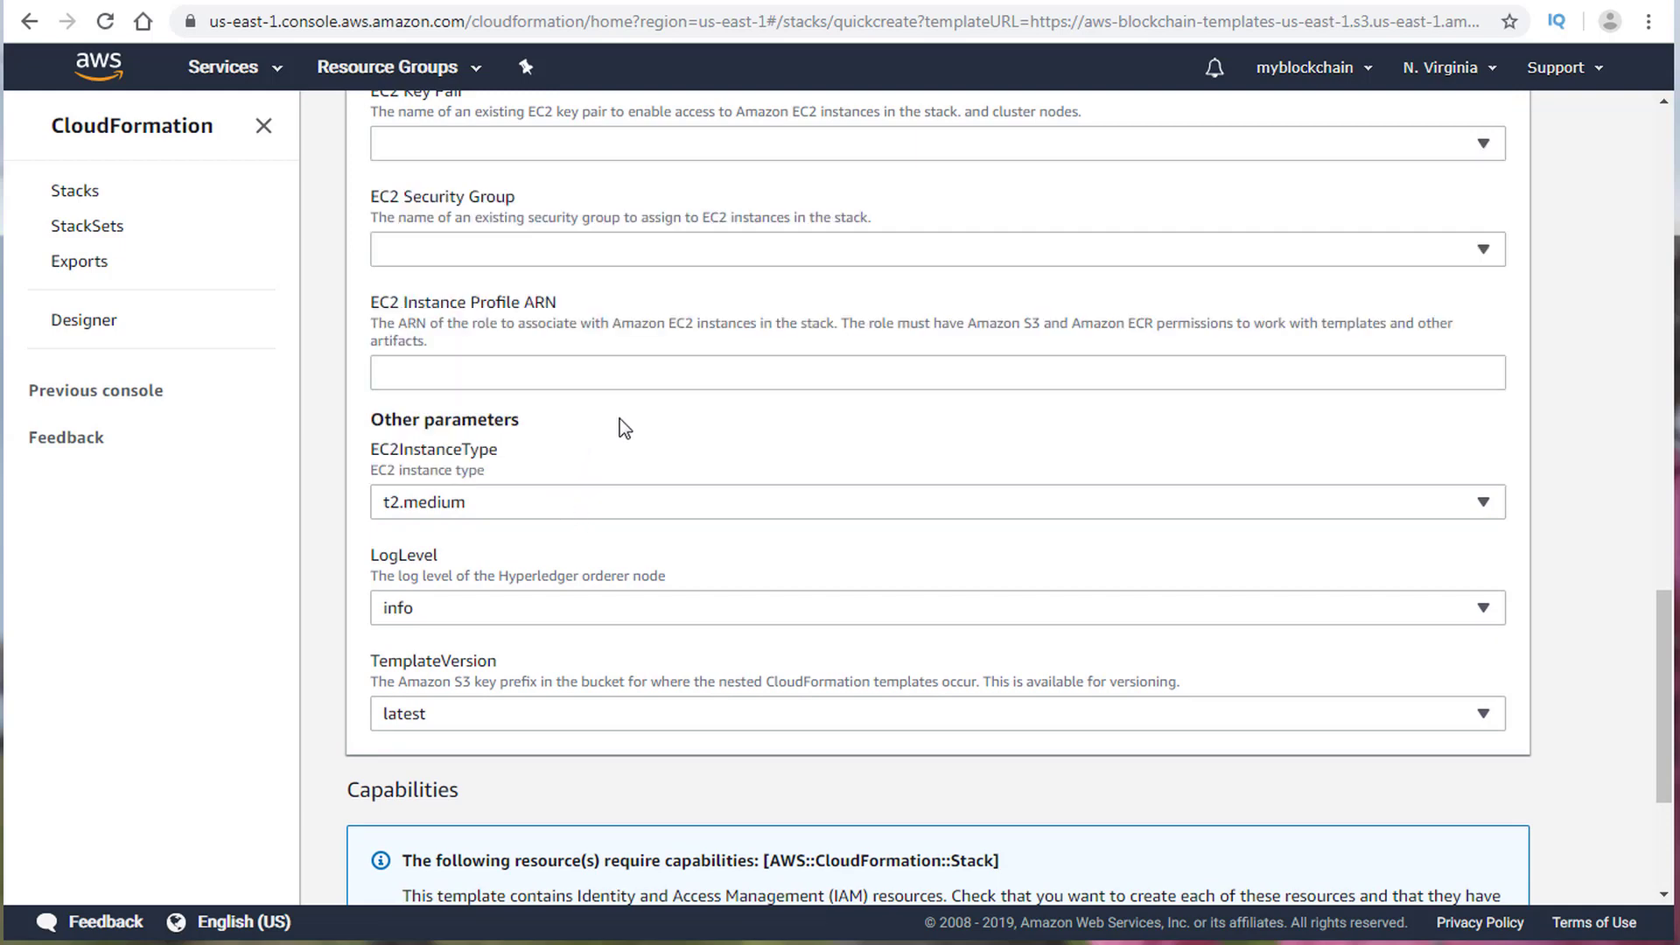
{"action": "scroll", "coordinate": [875, 722], "scroll_direction": "down", "scroll_amount": 3}
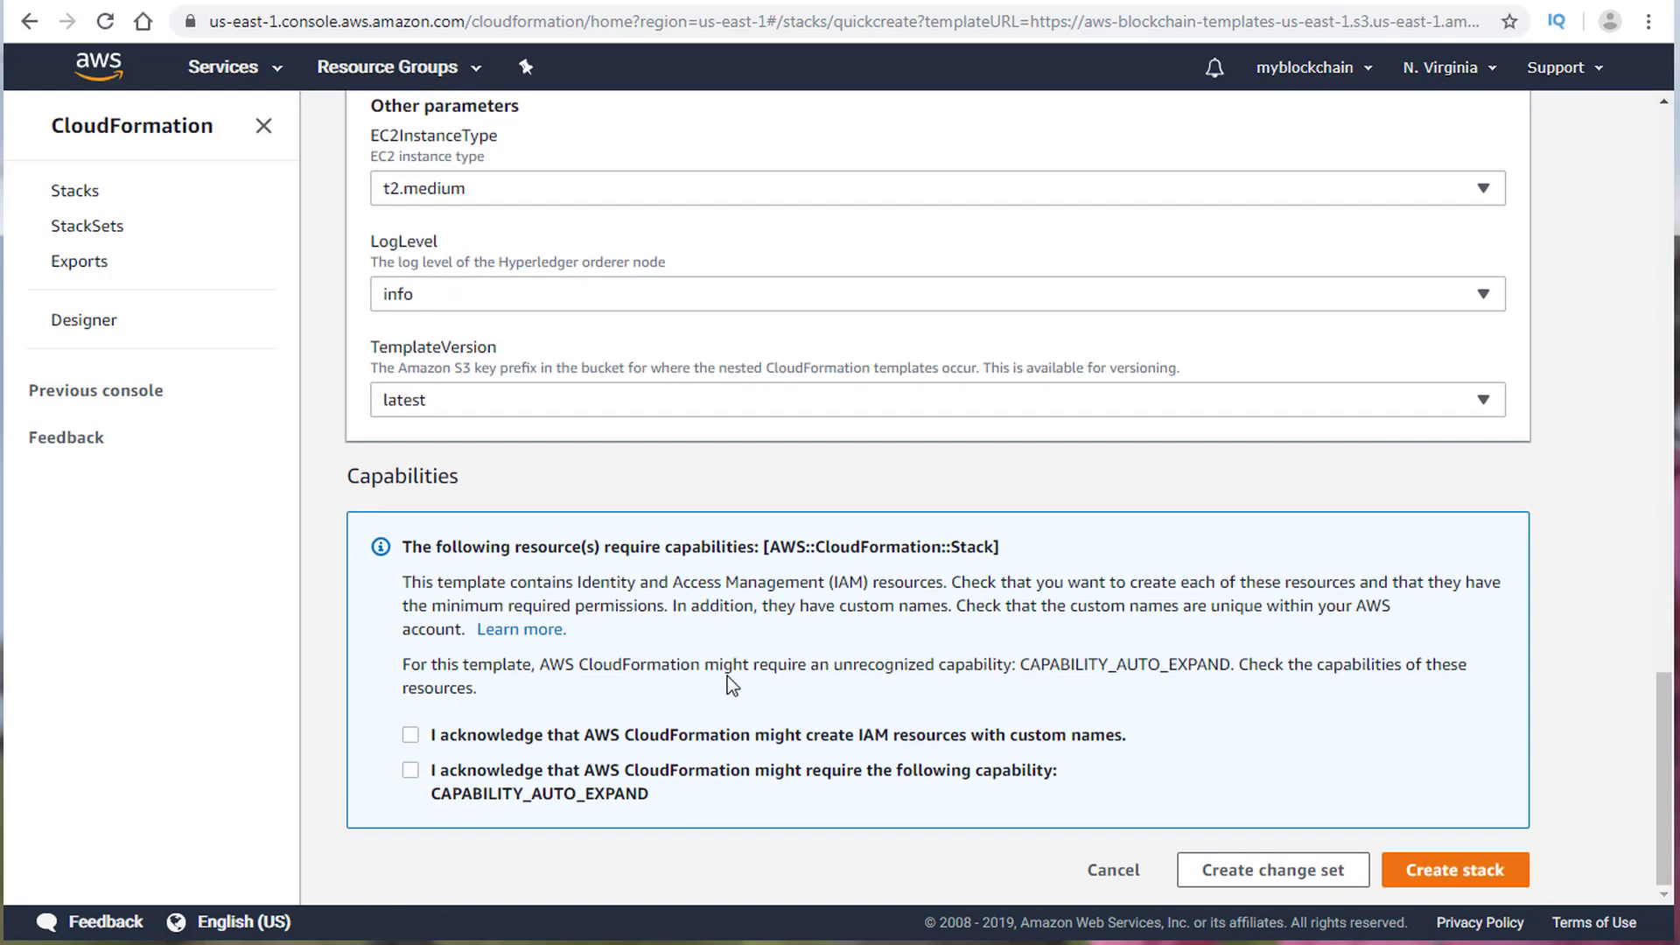
Step: Review the stack form's template details, stack name, Fabric parameters, VPC network settings and security configuration once more
{"action": "scroll", "coordinate": [727, 675], "scroll_direction": "up", "scroll_amount": 9}
{"action": "scroll", "coordinate": [724, 675], "scroll_direction": "up", "scroll_amount": 14}
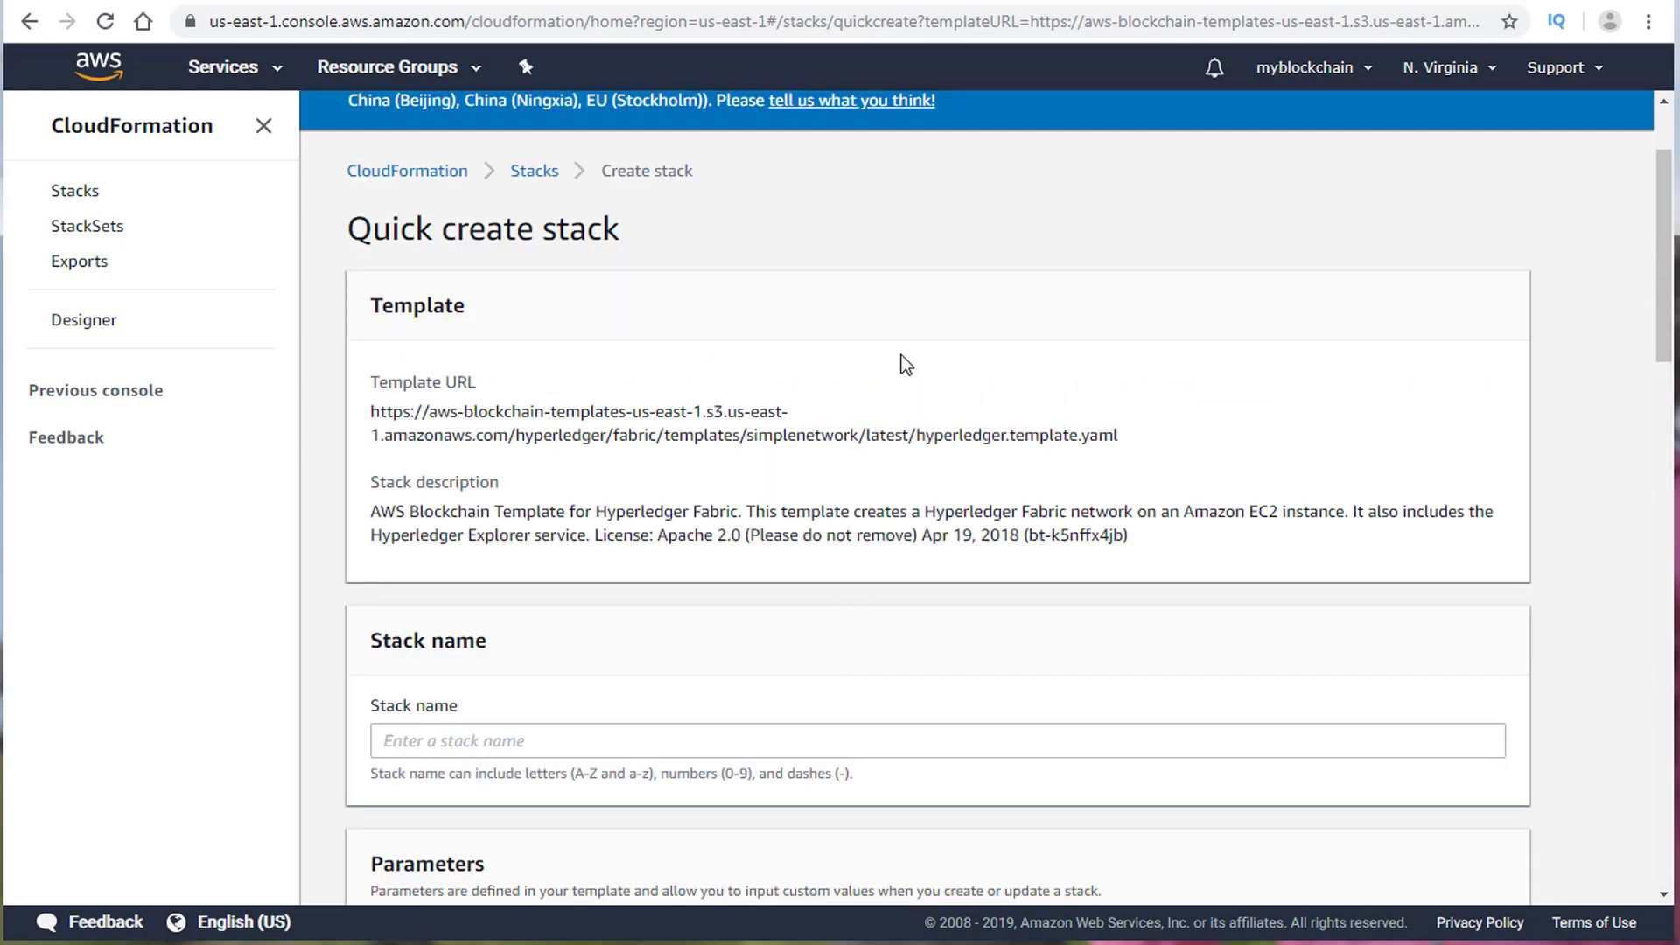
{"action": "scroll", "coordinate": [900, 364], "scroll_direction": "down", "scroll_amount": 1}
{"action": "scroll", "coordinate": [731, 560], "scroll_direction": "down", "scroll_amount": 10}
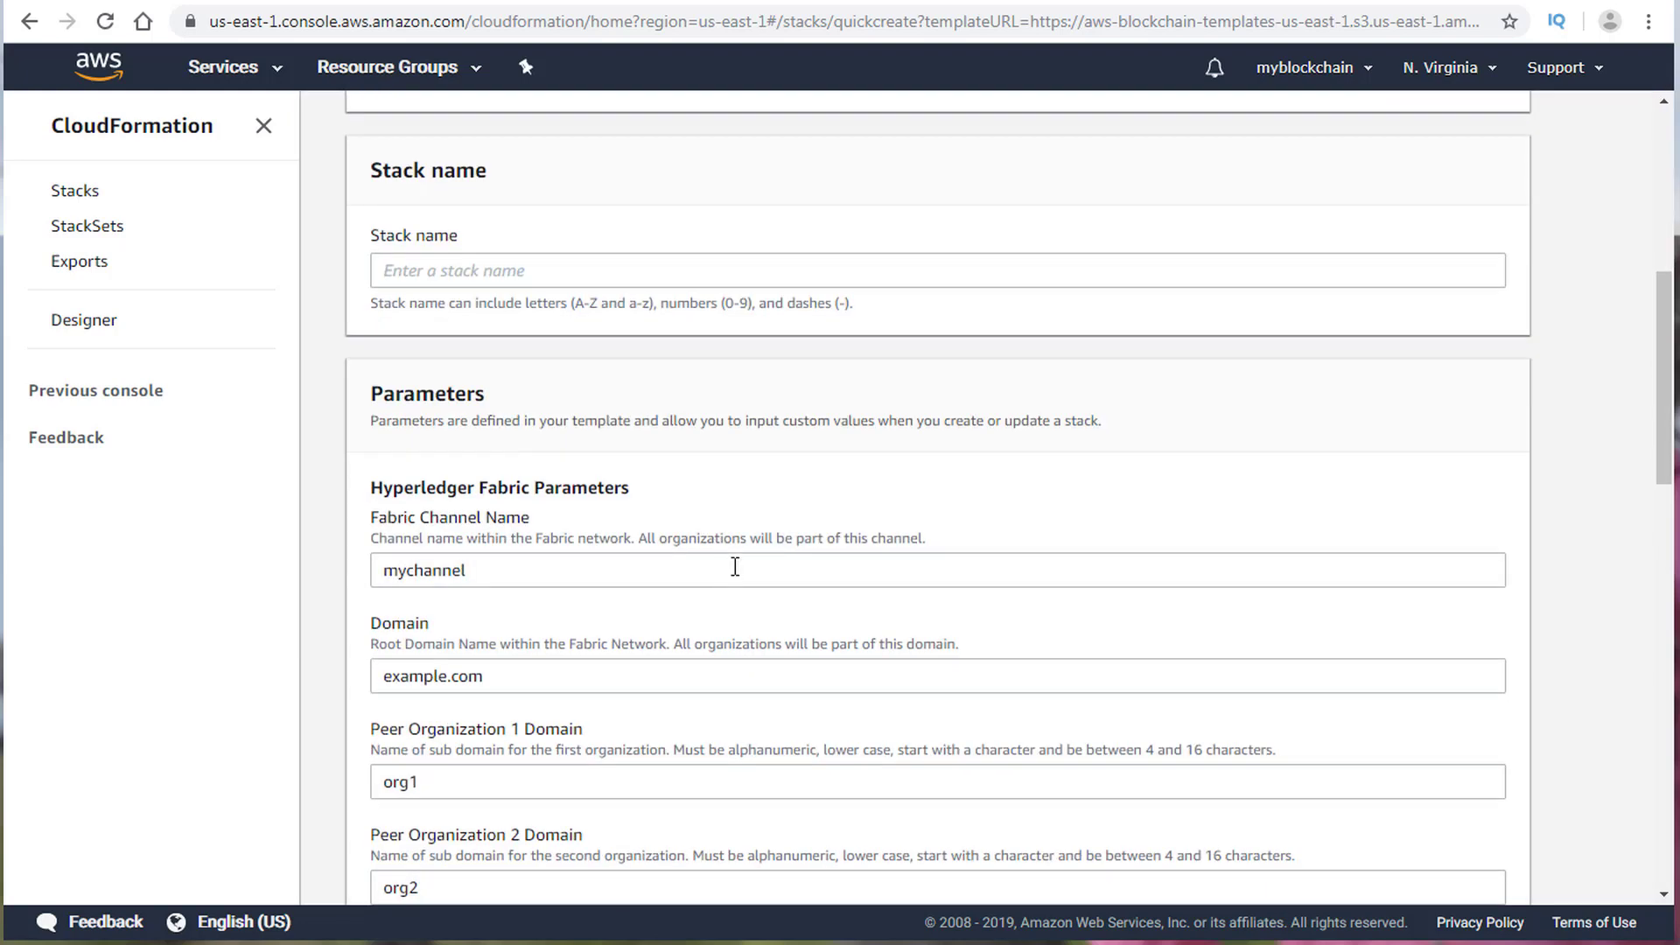
{"action": "scroll", "coordinate": [727, 689], "scroll_direction": "down", "scroll_amount": 4}
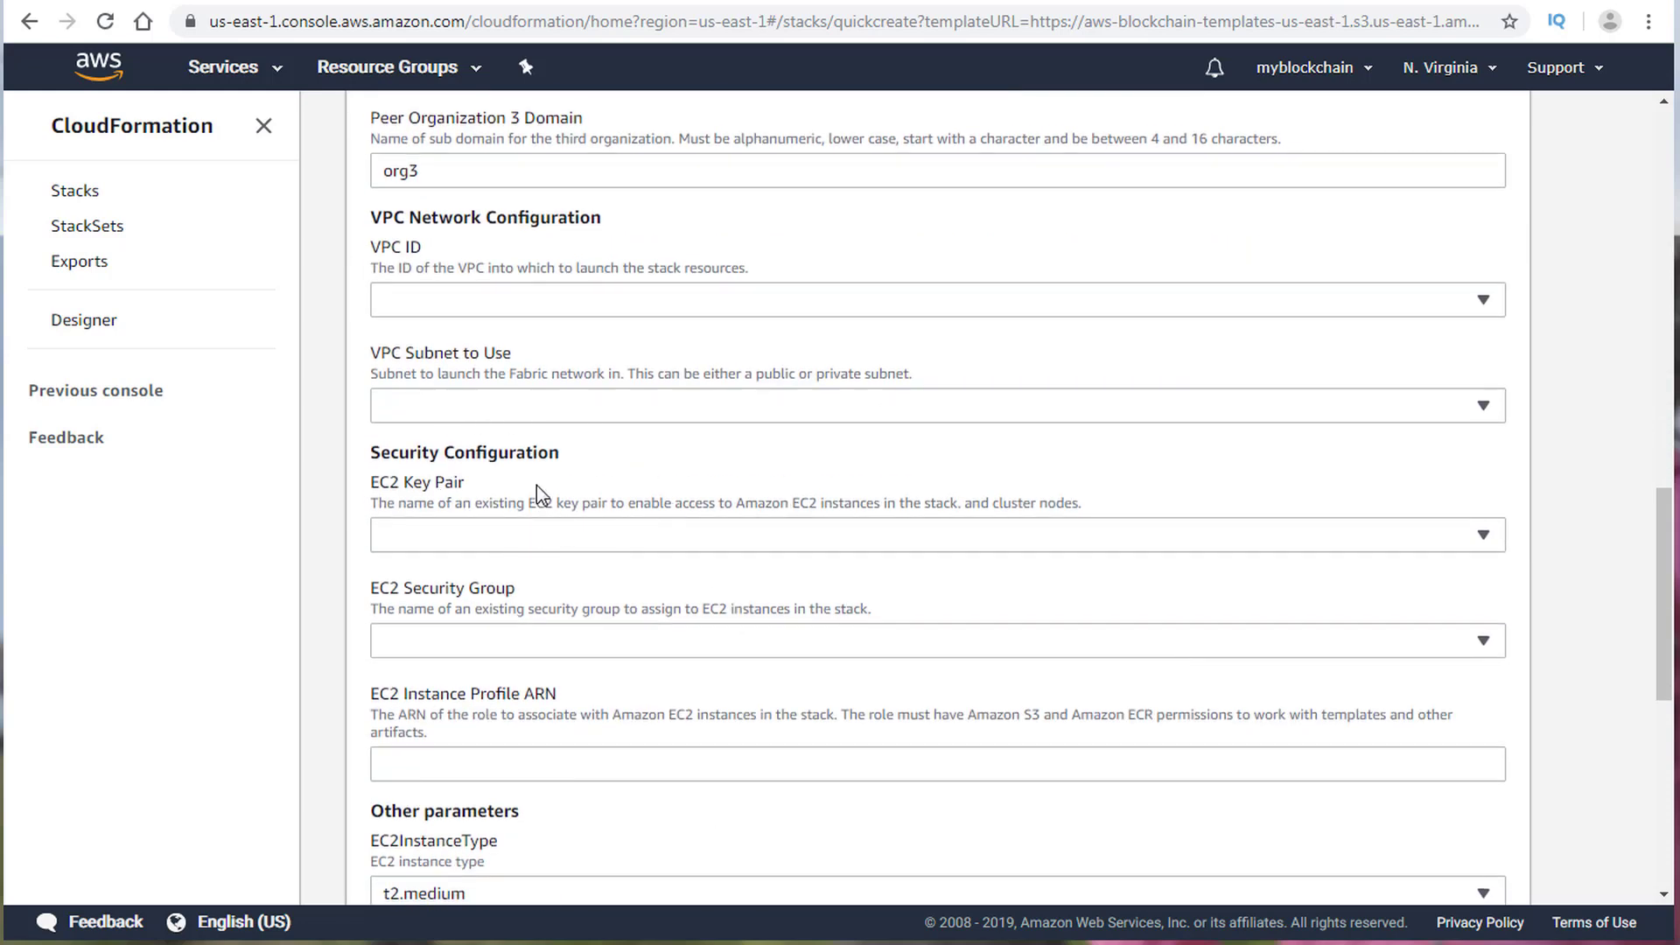
{"action": "scroll", "coordinate": [652, 569], "scroll_direction": "down", "scroll_amount": 4}
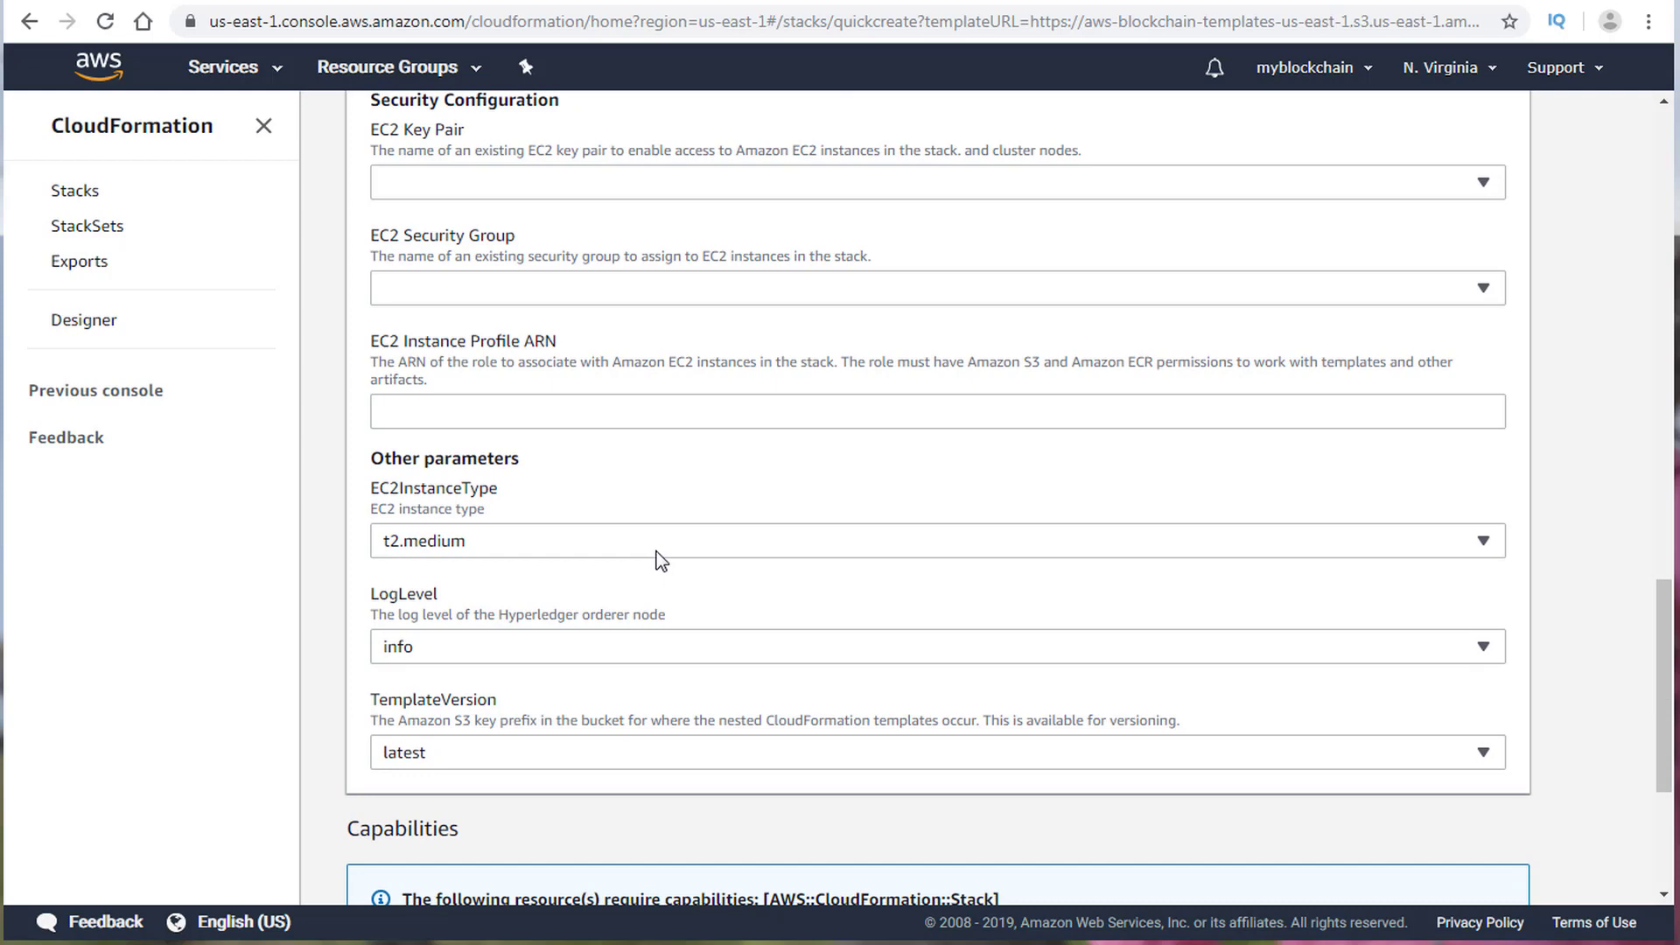
{"action": "scroll", "coordinate": [654, 565], "scroll_direction": "up", "scroll_amount": 15}
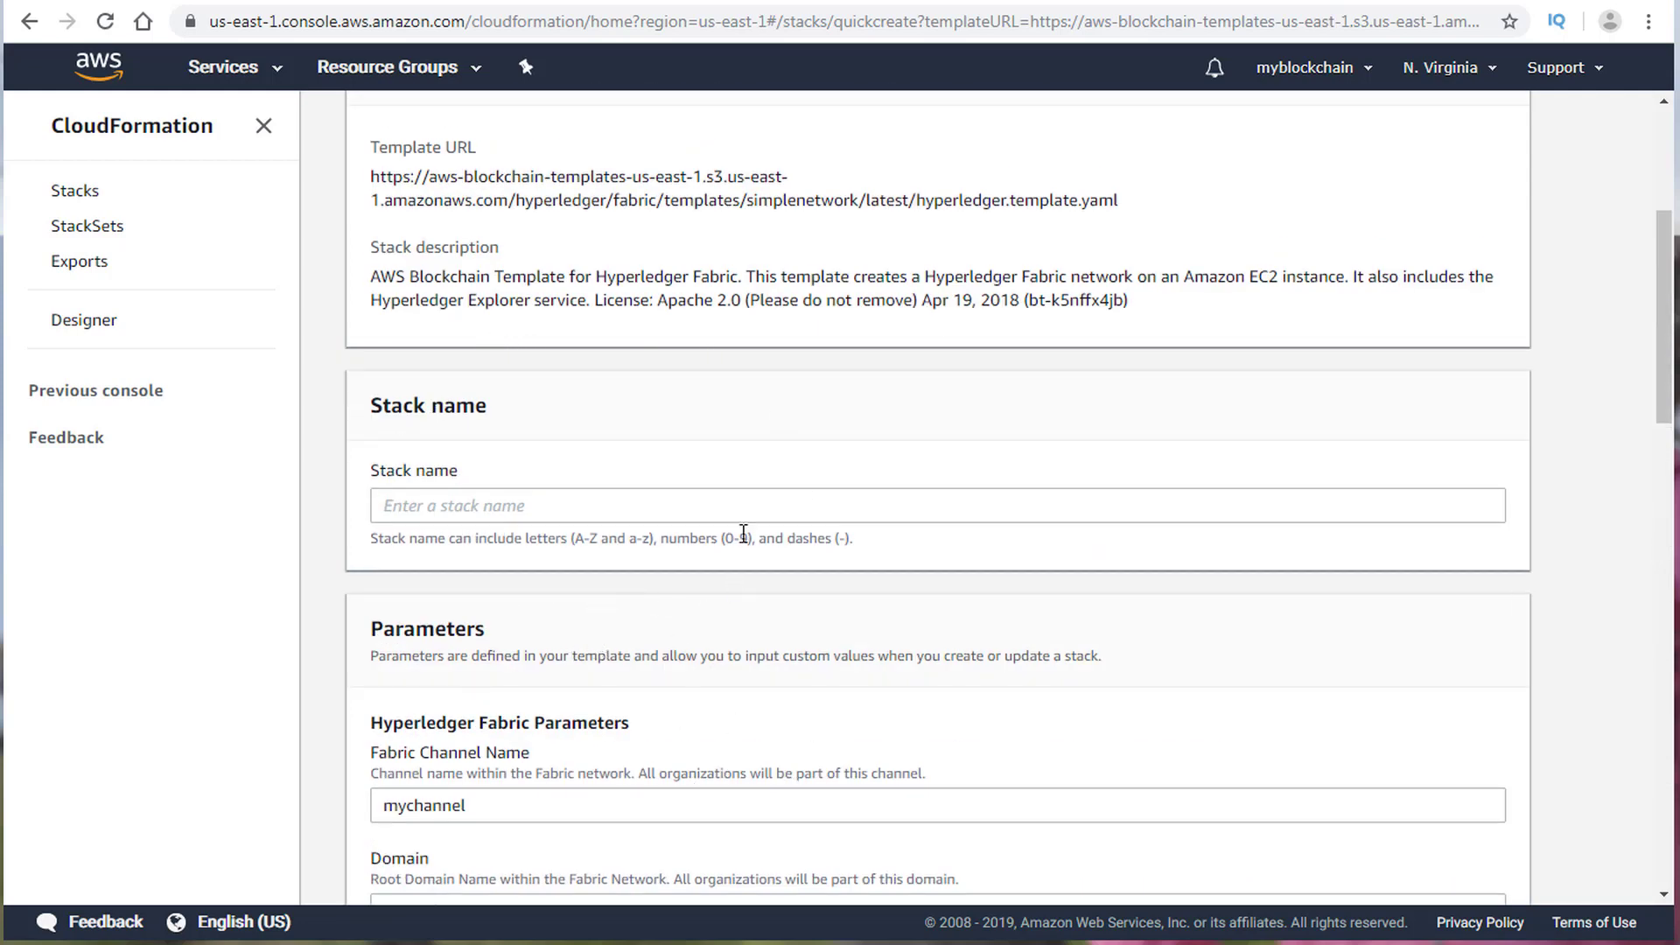
Step: Go to the AWS Management Console home page and check the list of available regions
{"action": "left_click", "coordinate": [143, 21]}
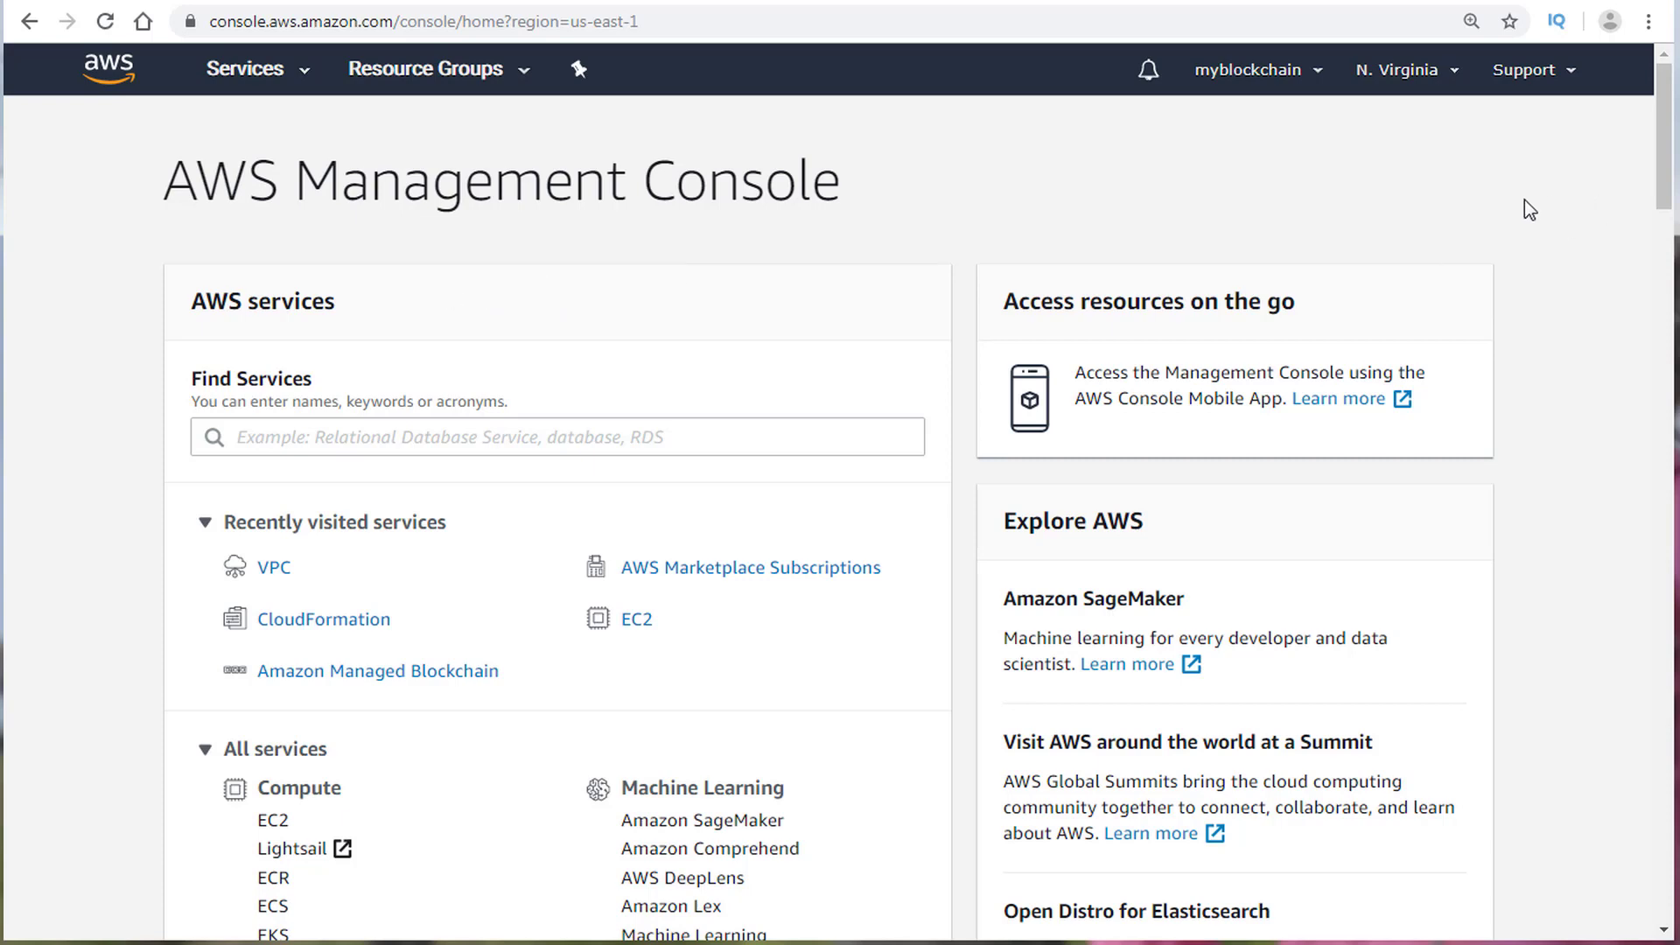
{"action": "left_click", "coordinate": [1452, 70]}
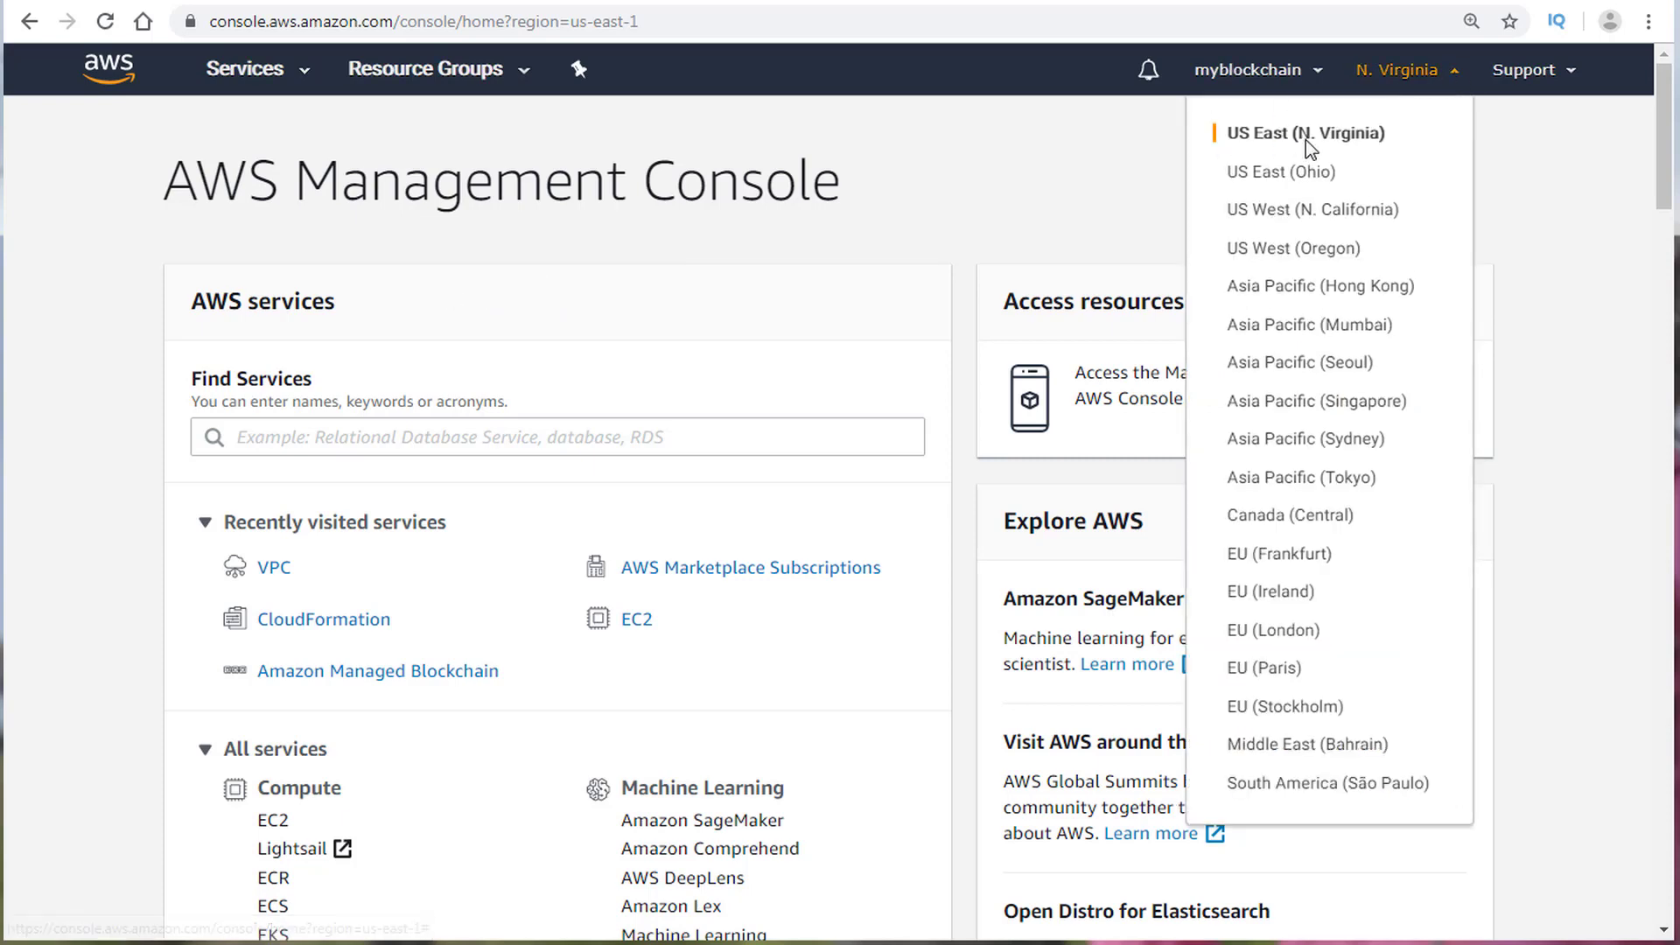
{"action": "left_click", "coordinate": [1022, 149]}
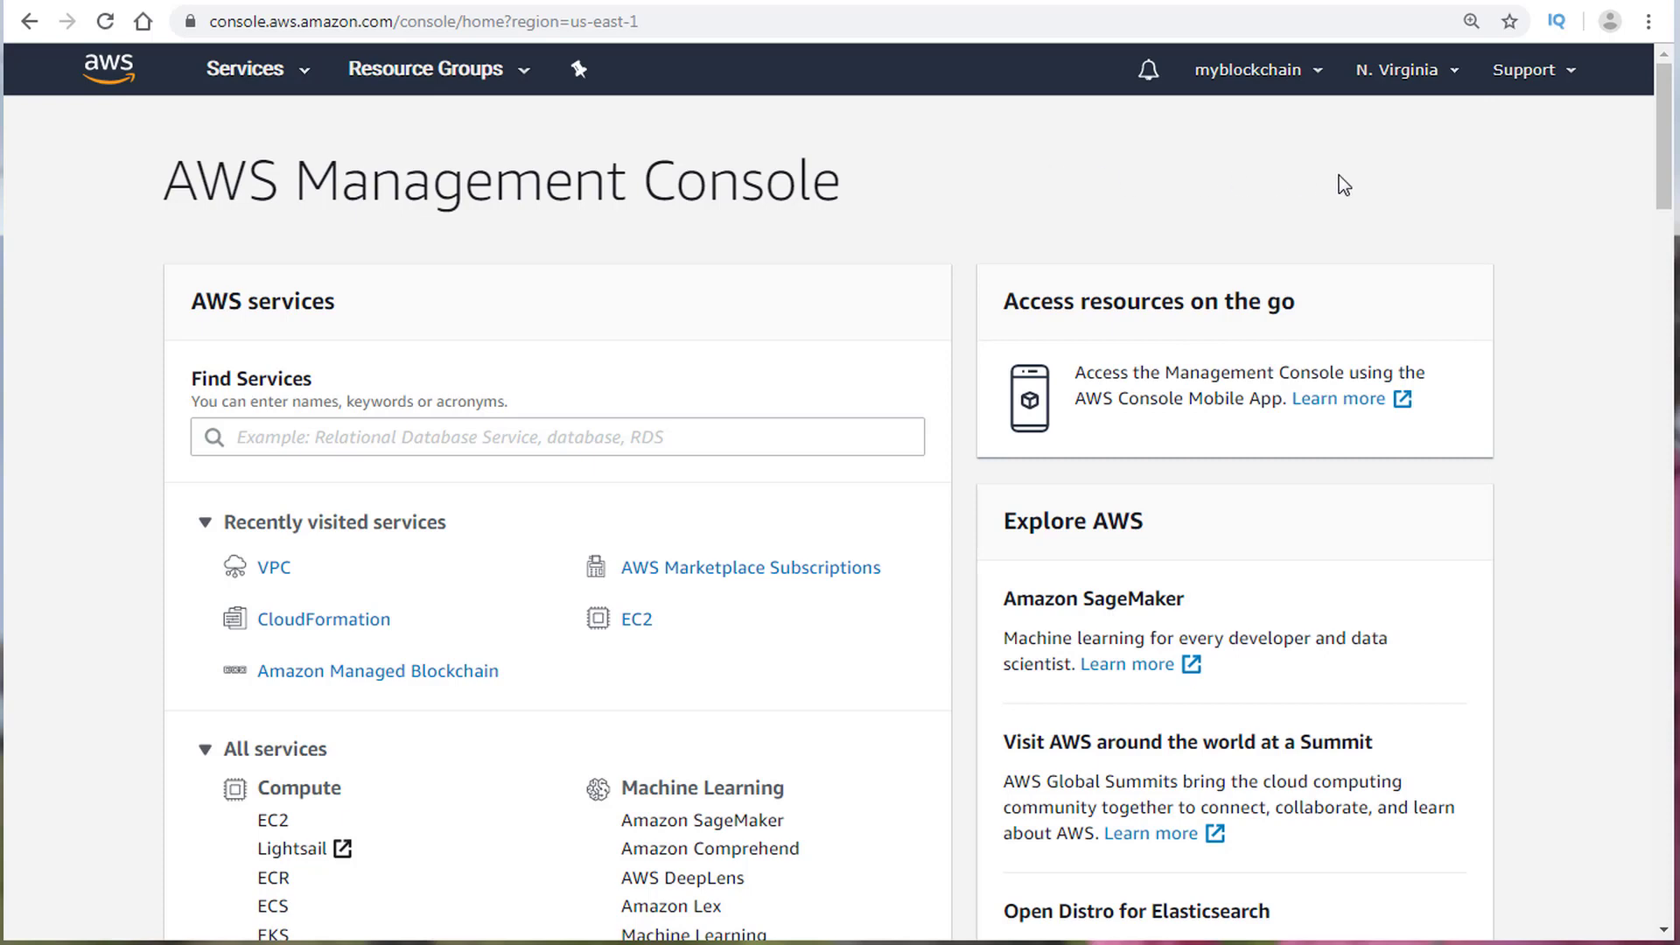
{"action": "left_click", "coordinate": [1452, 82]}
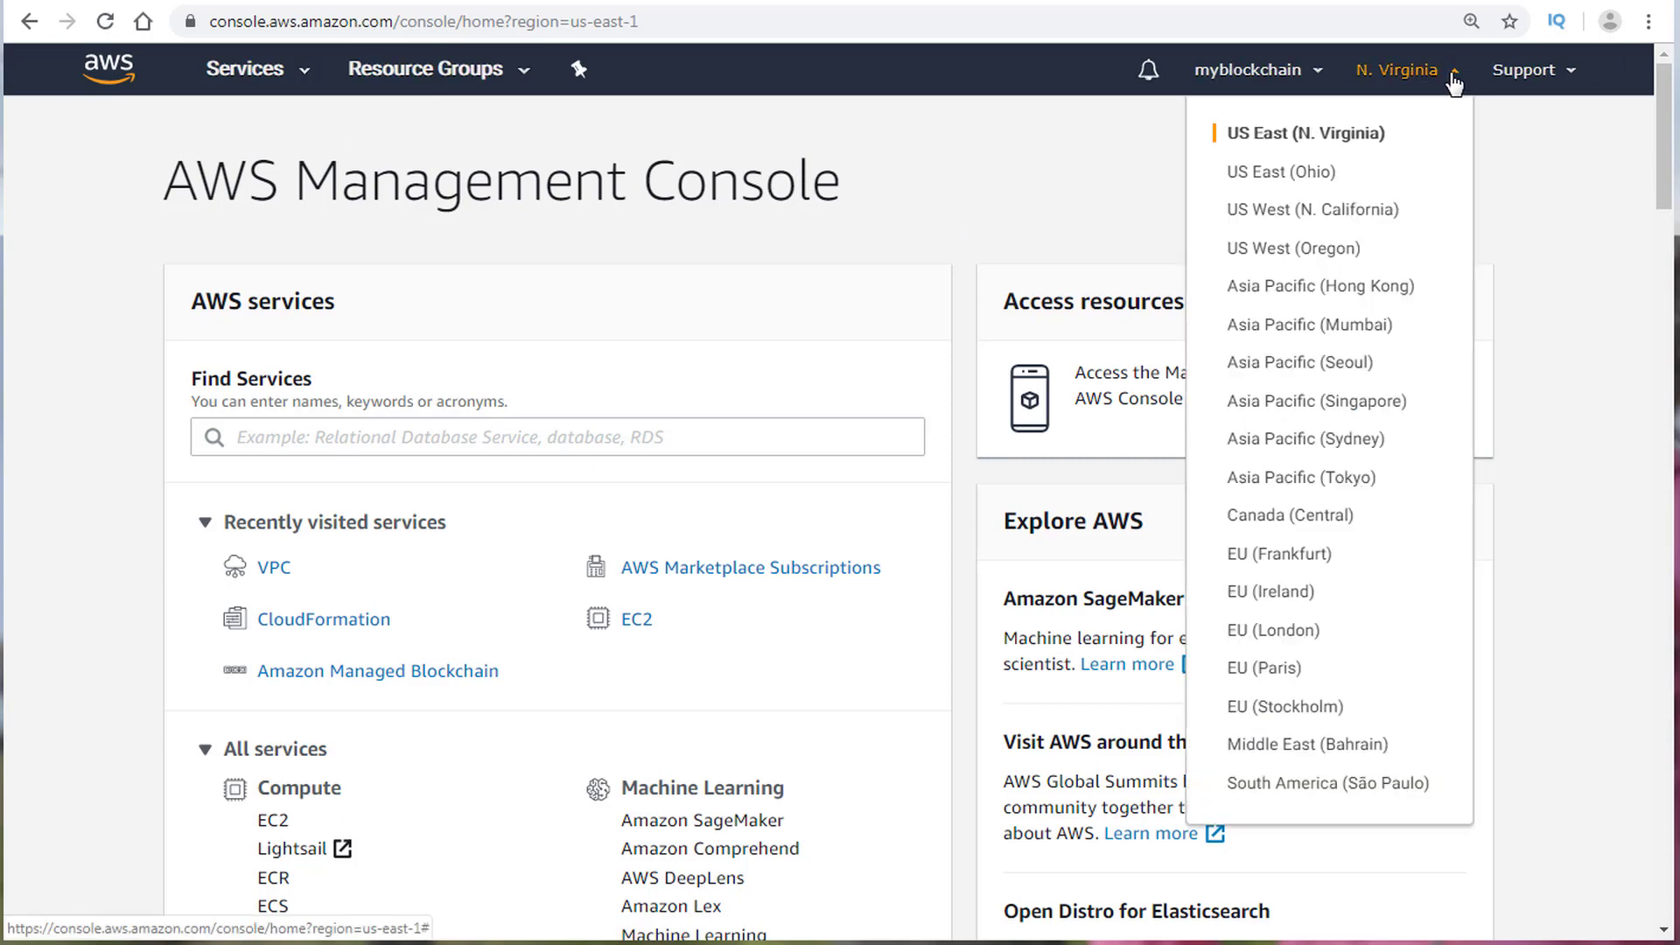
{"action": "left_click", "coordinate": [1111, 178]}
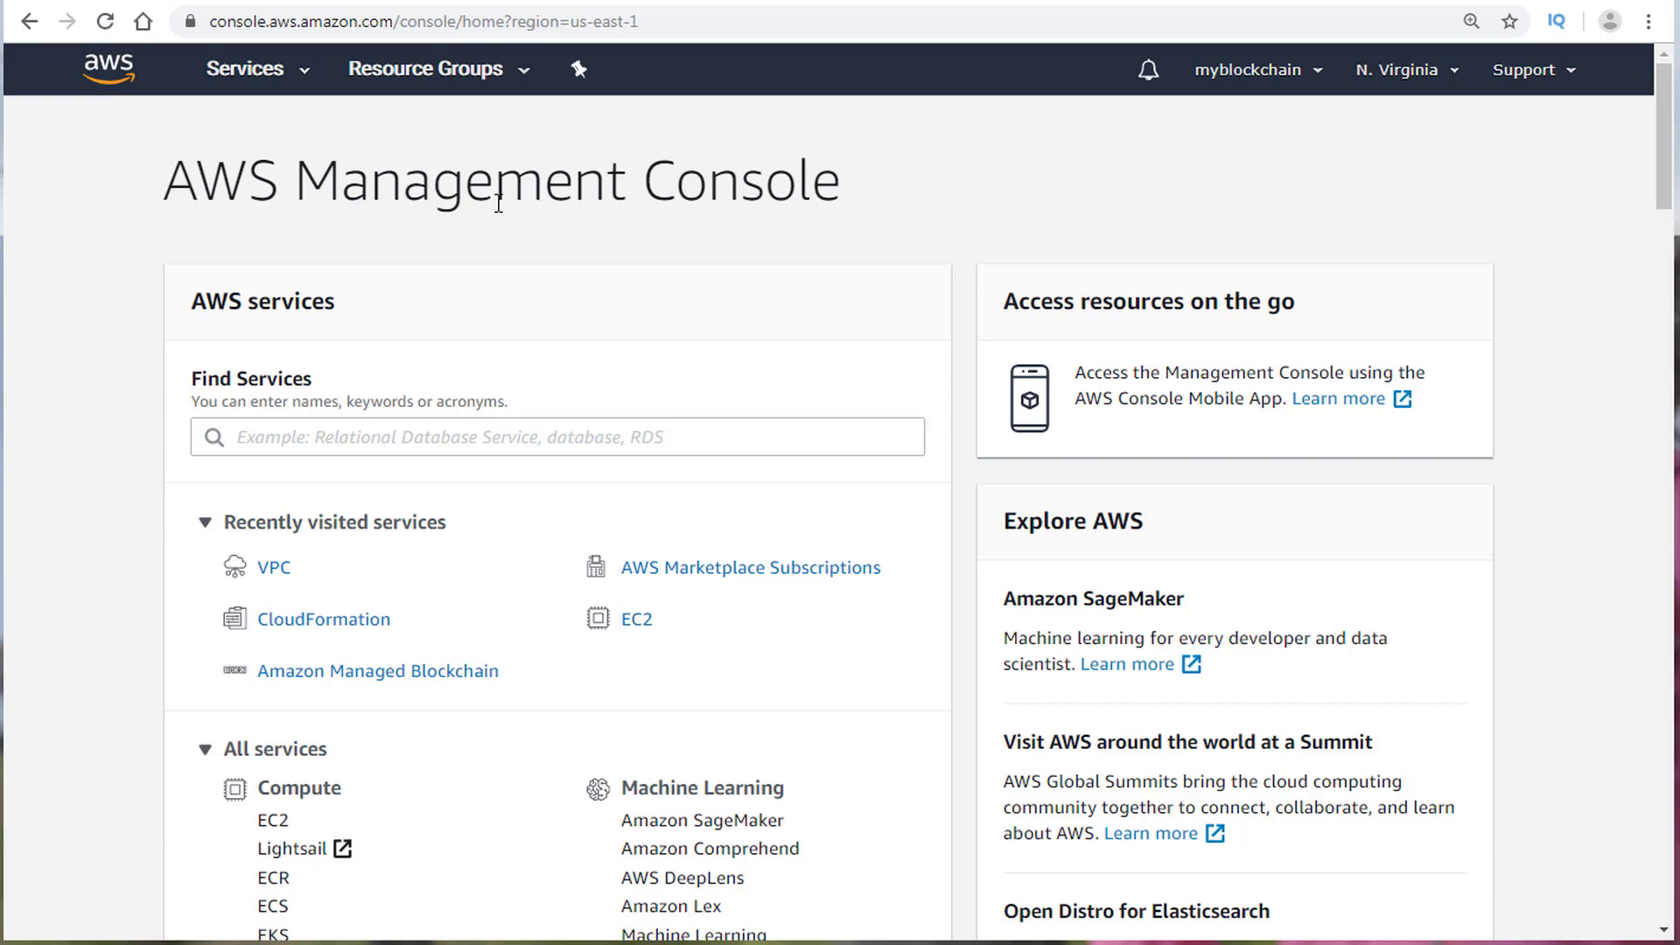
{"action": "left_click", "coordinate": [1461, 75]}
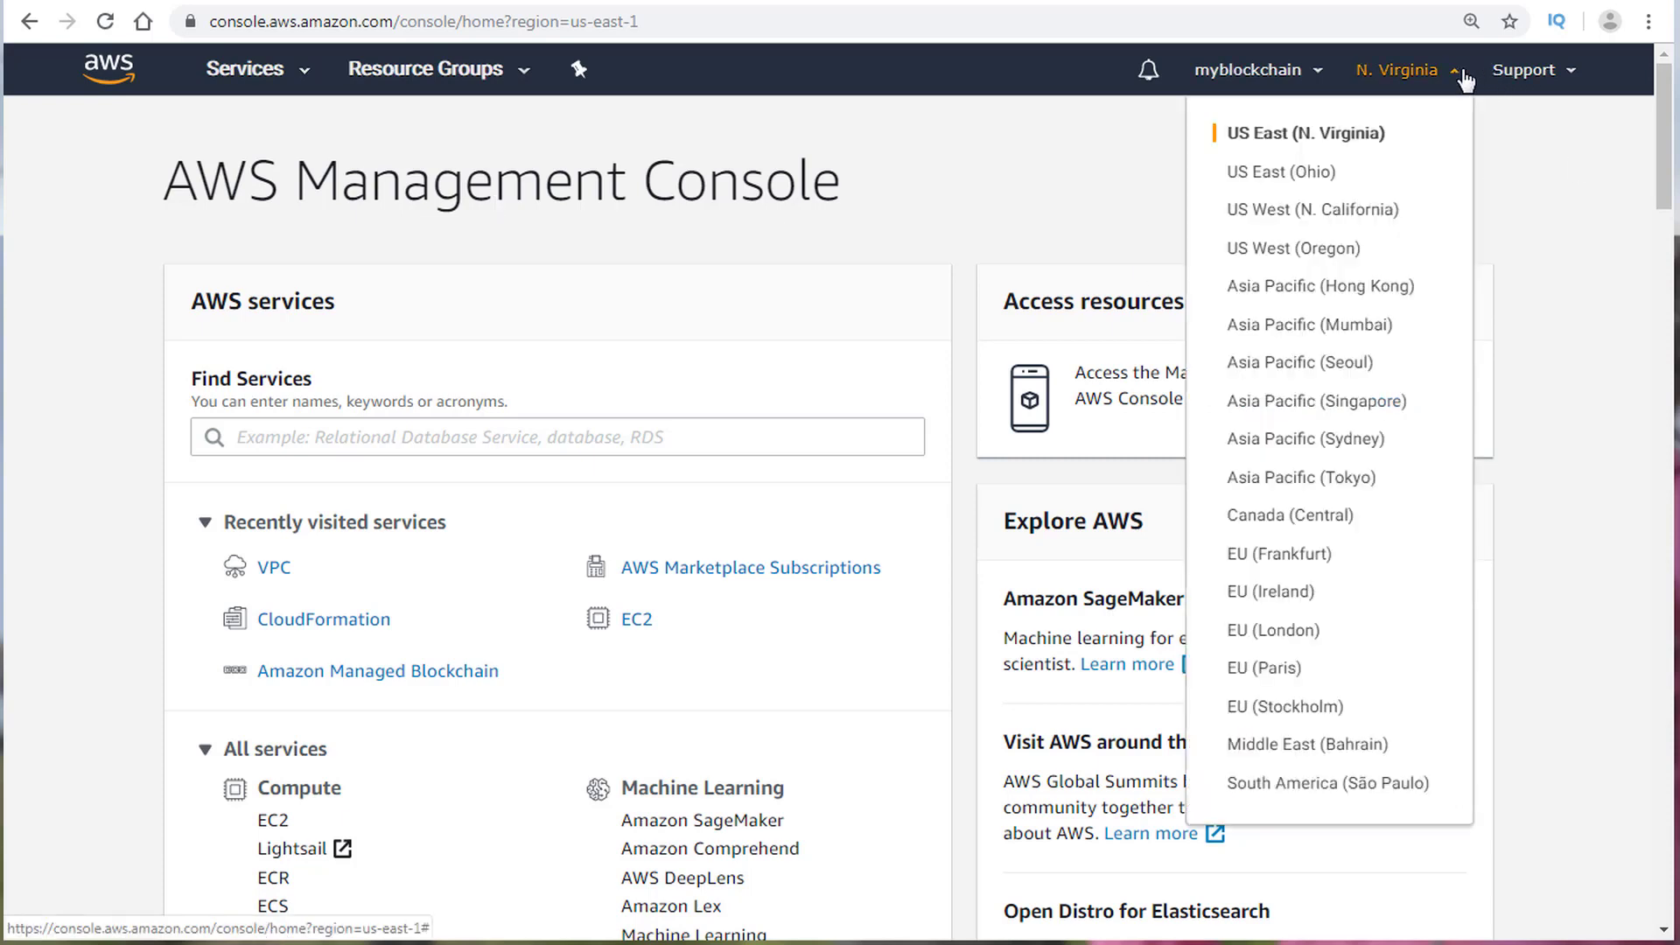
{"action": "left_click", "coordinate": [1111, 146]}
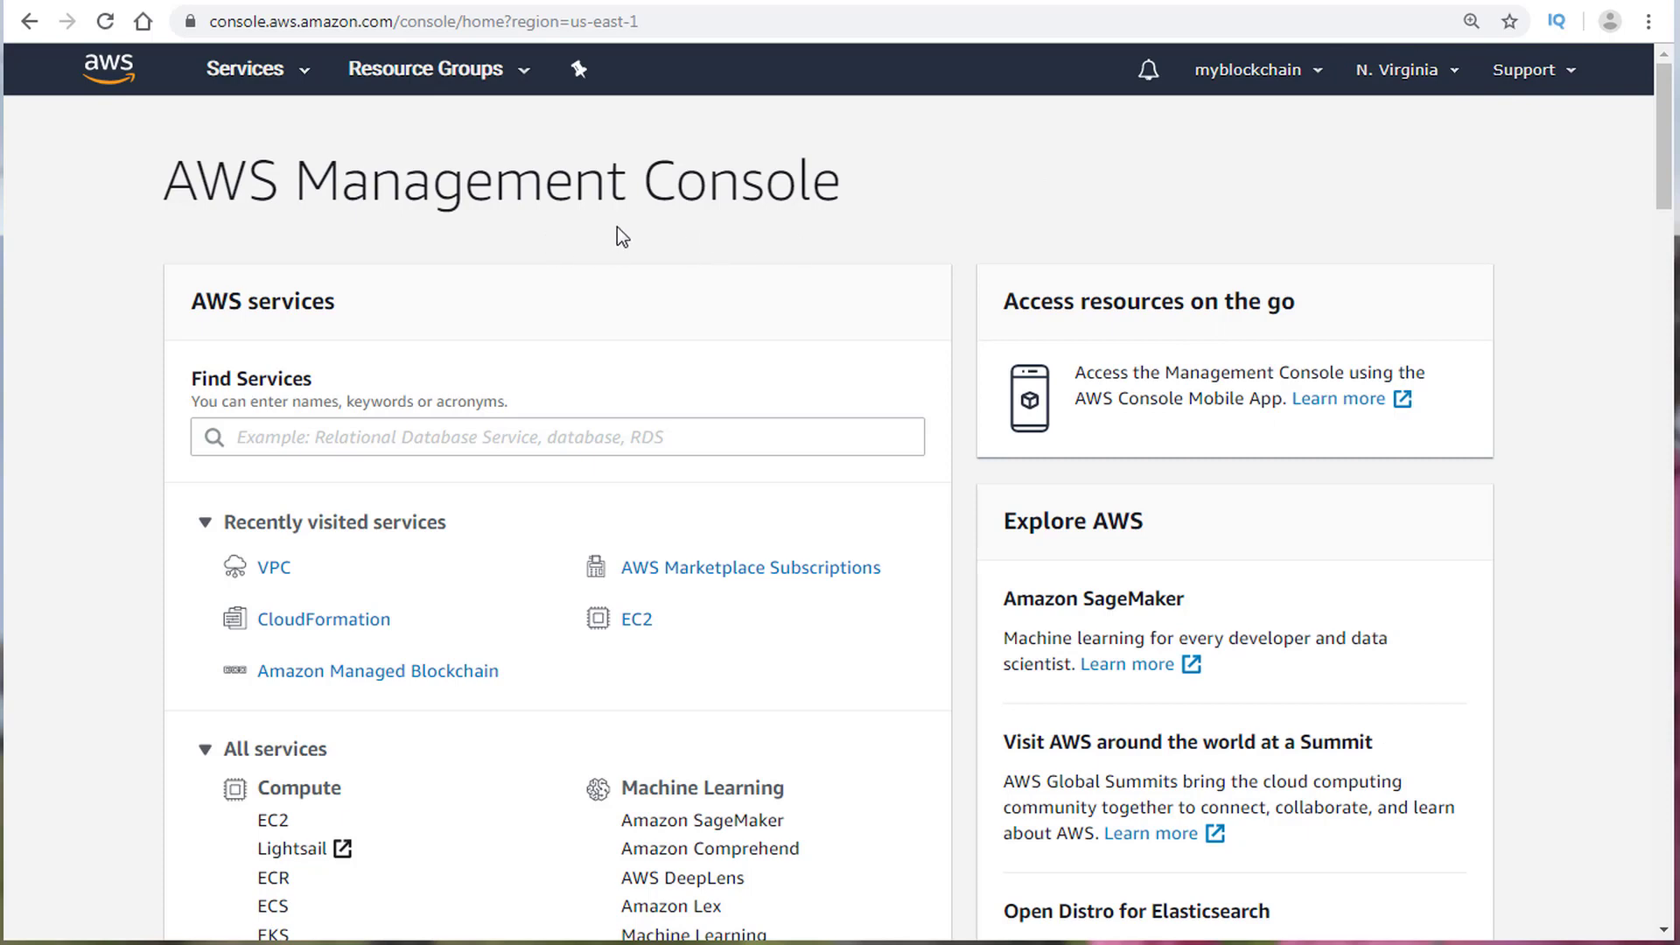
Step: Start the VPC wizard from the VPC service and choose the VPC with a Single Public Subnet configuration
{"action": "left_click", "coordinate": [274, 571]}
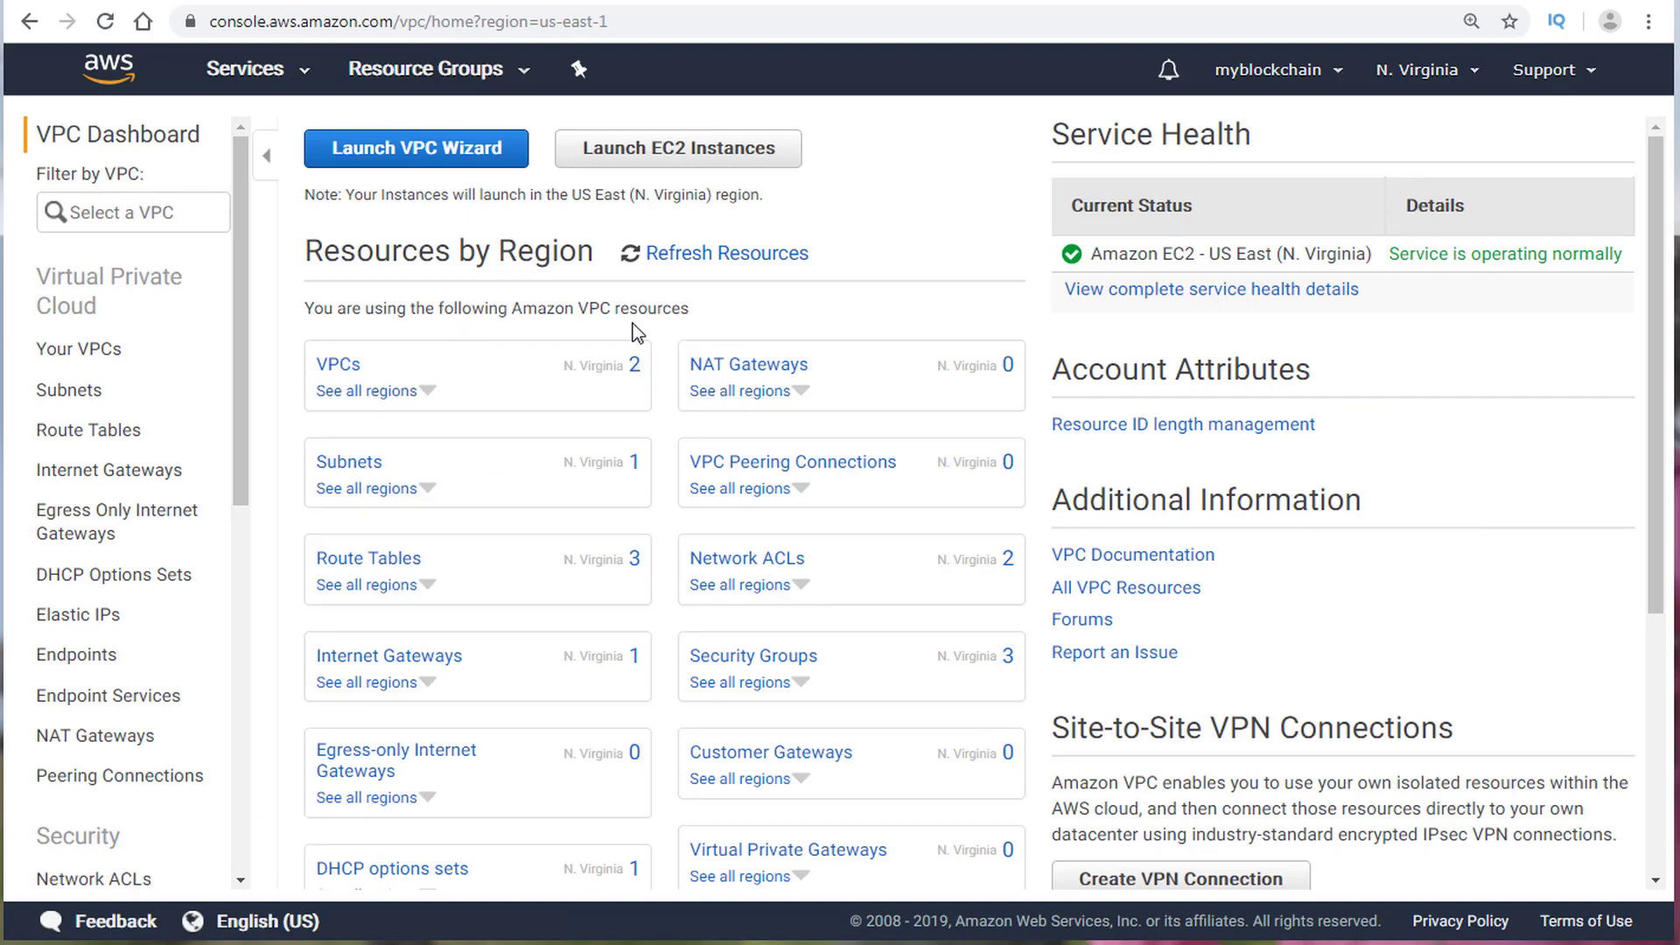
{"action": "left_click", "coordinate": [395, 156]}
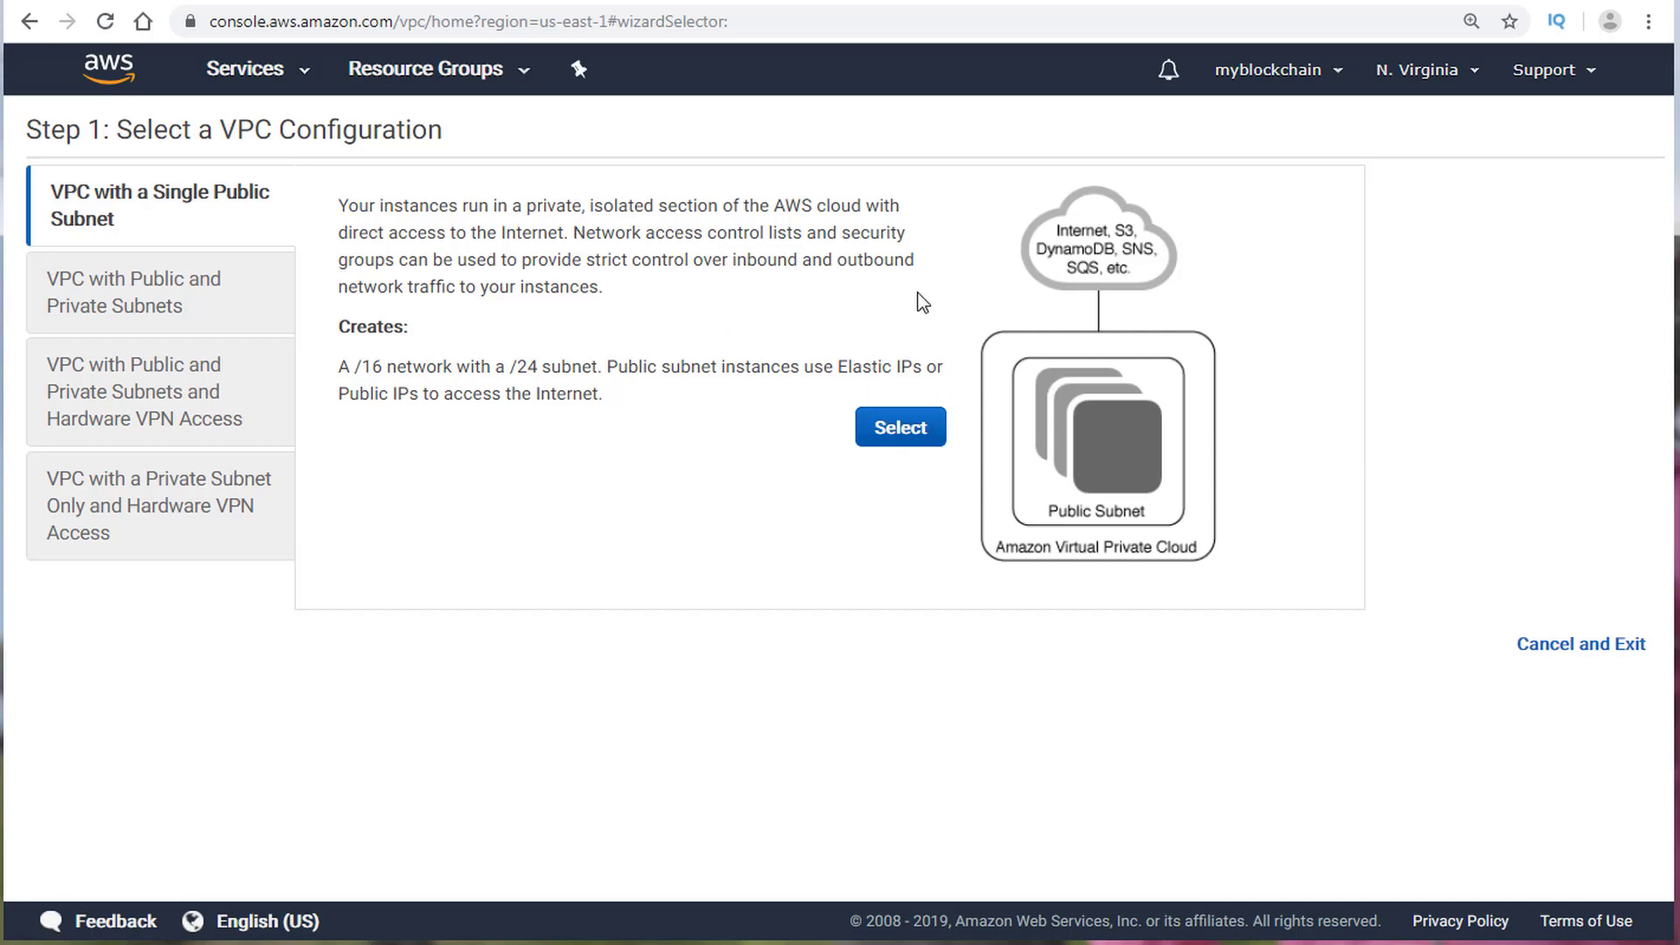
{"action": "left_click", "coordinate": [903, 428]}
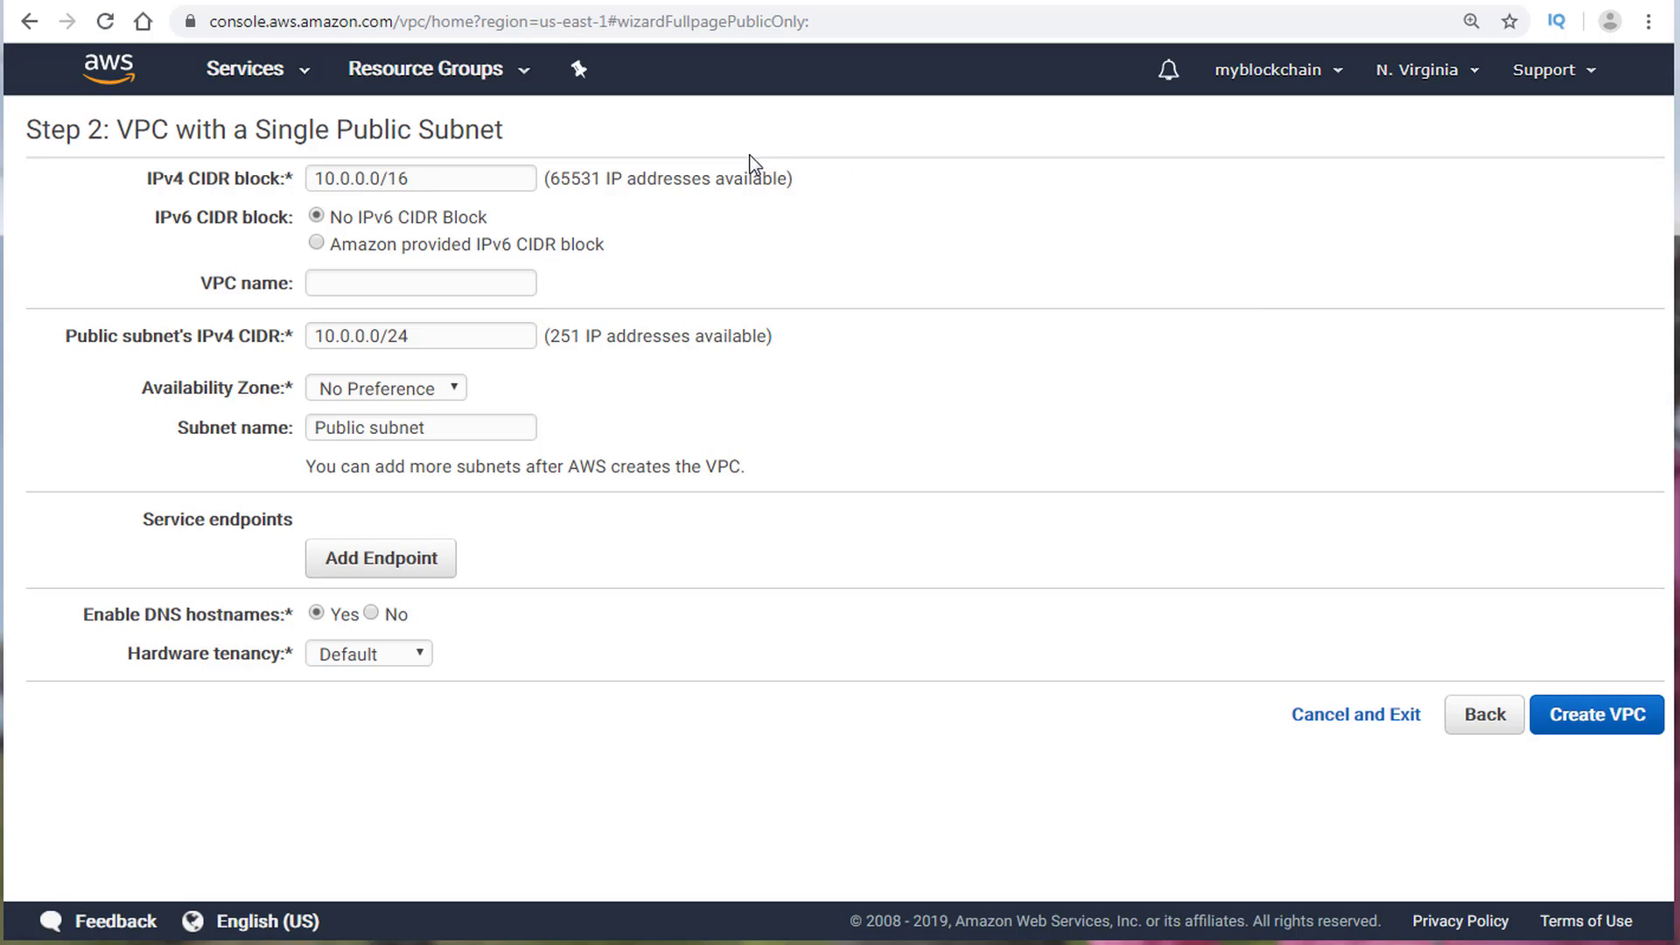
Step: Set the public subnet's availability zone to us-east-1a and create the VPC with the other settings left at their defaults
{"action": "mouse_move", "coordinate": [184, 216]}
{"action": "left_click", "coordinate": [418, 387]}
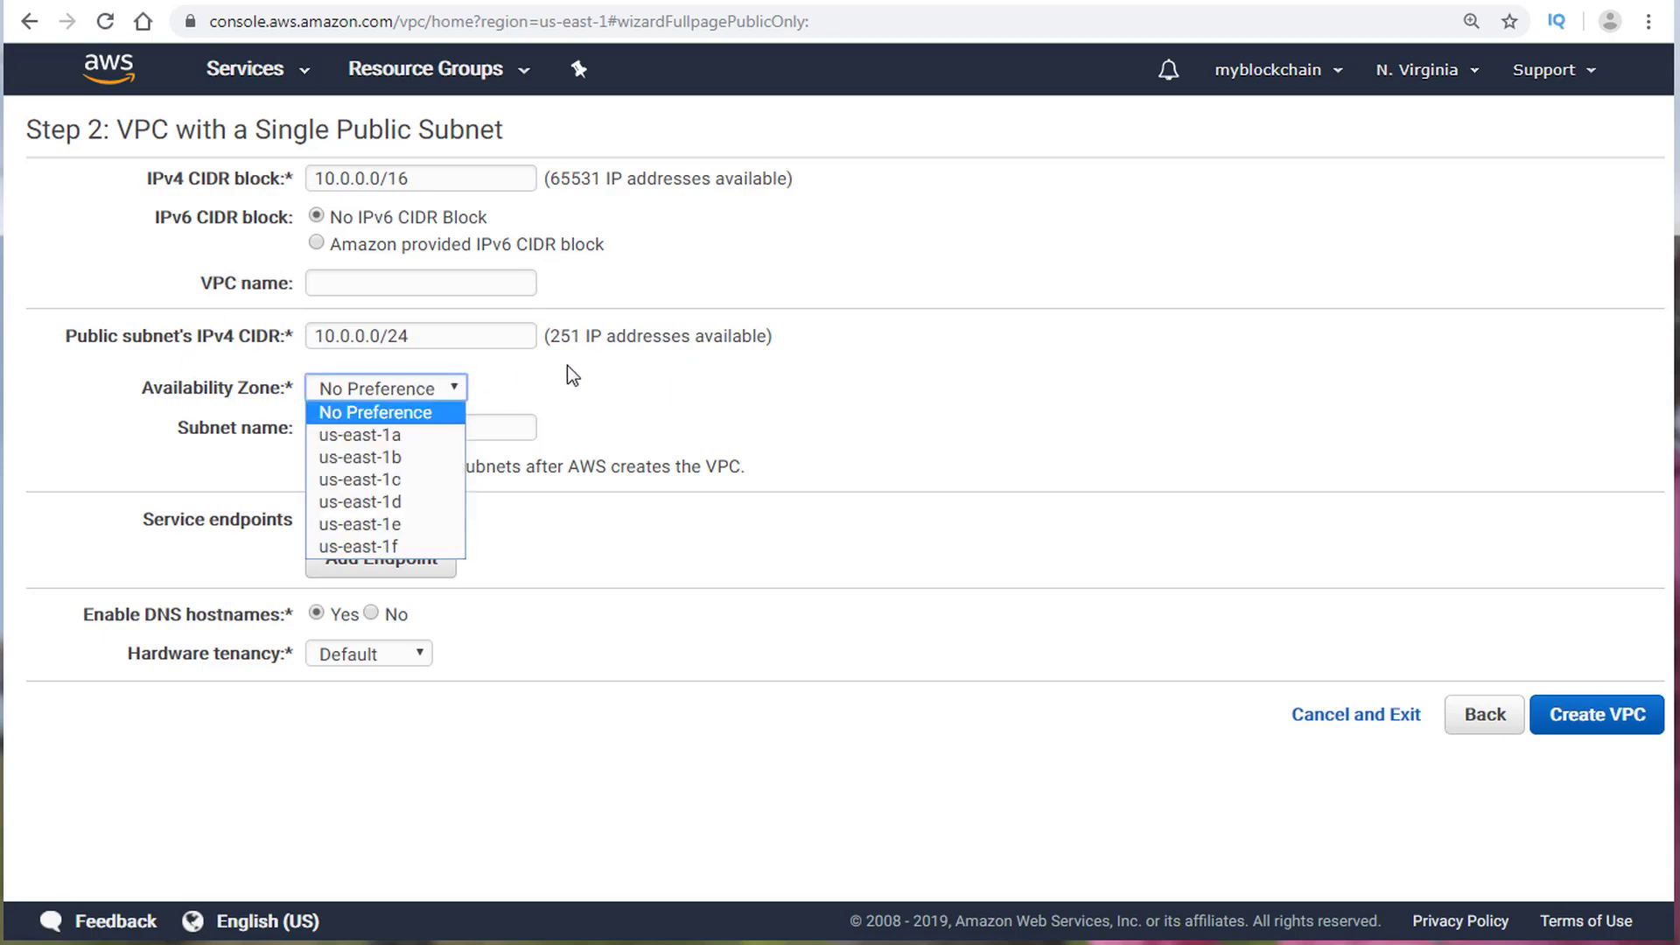
{"action": "left_click", "coordinate": [329, 436]}
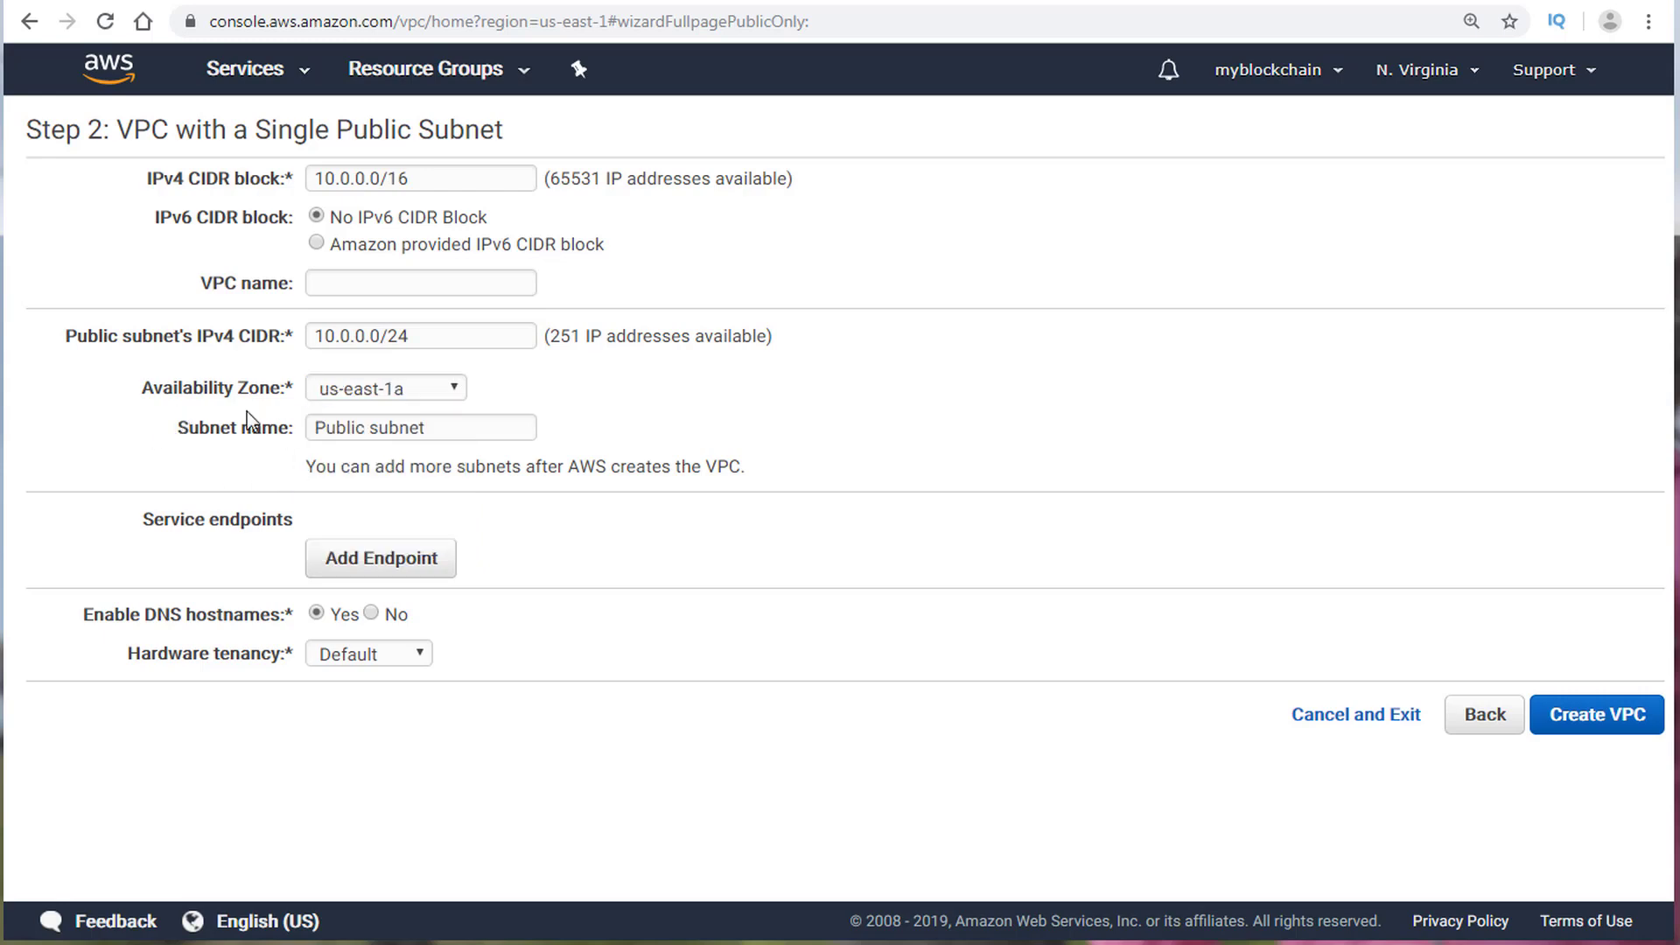
{"action": "left_click", "coordinate": [410, 428]}
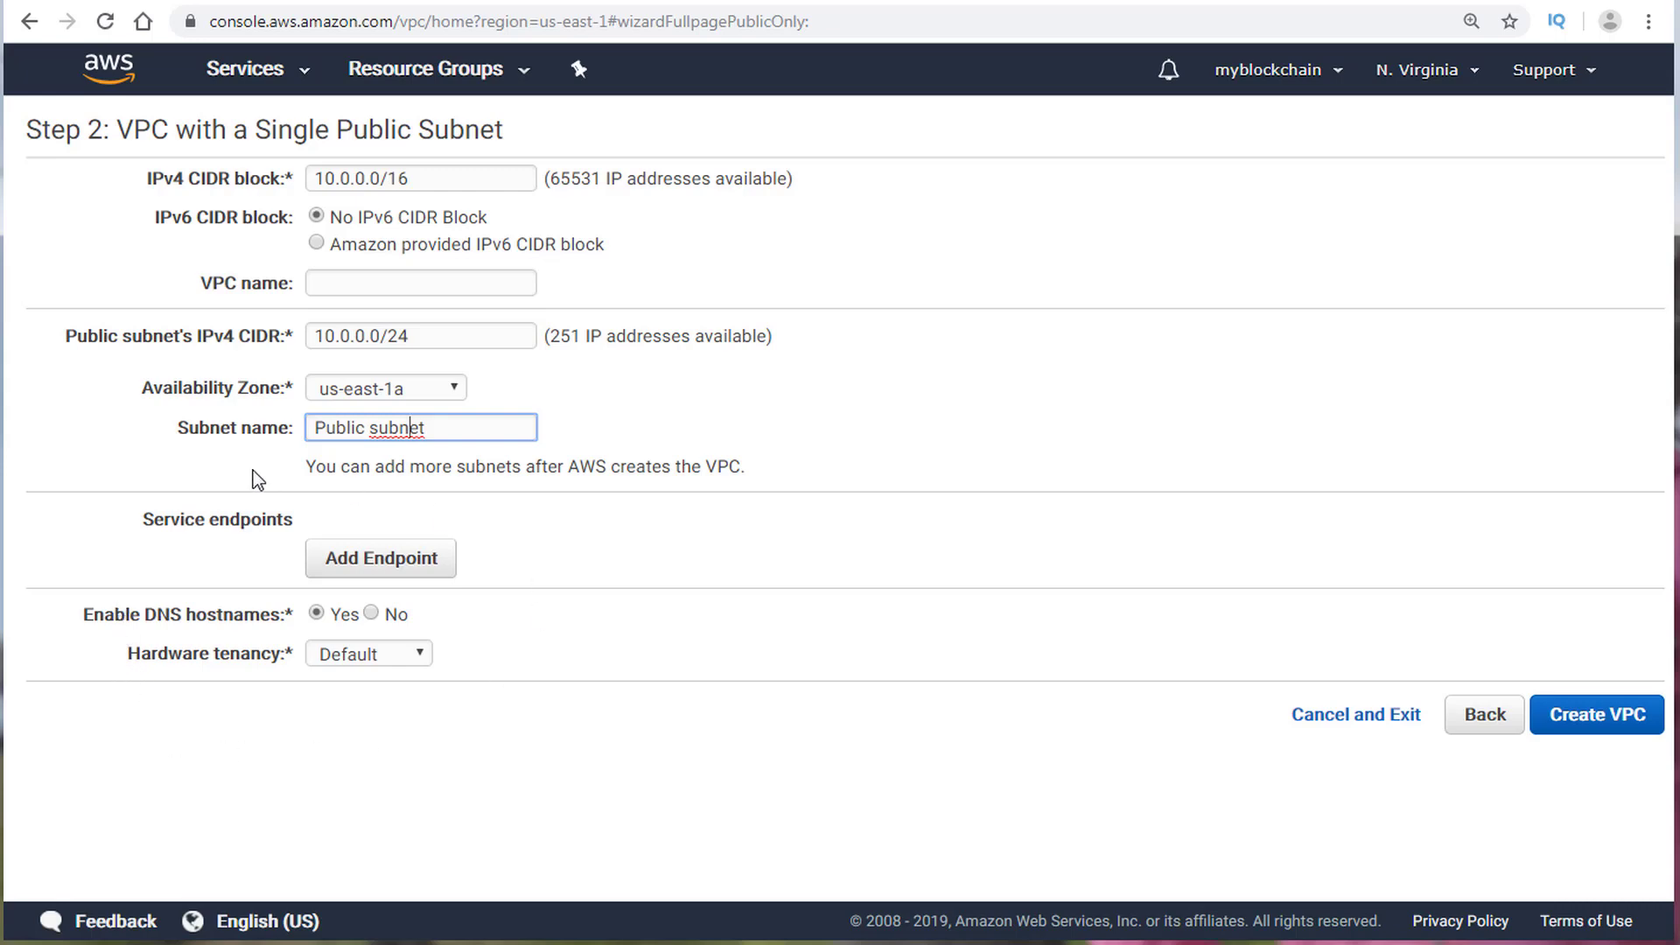
{"action": "left_click", "coordinate": [1604, 723]}
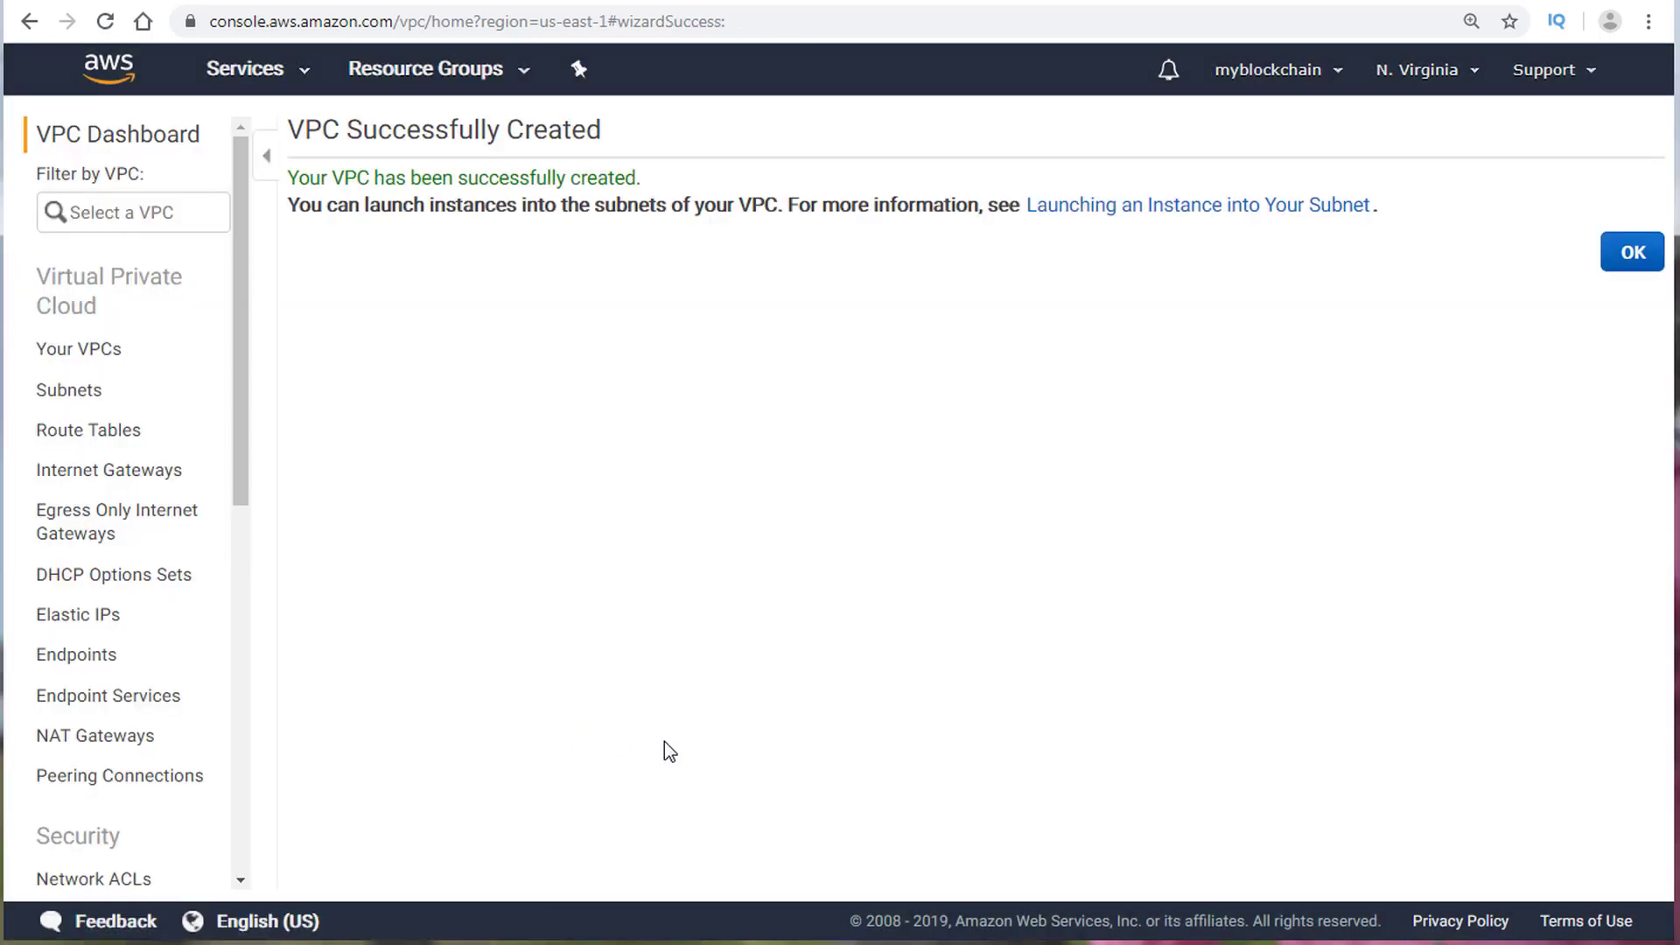
{"action": "left_click", "coordinate": [1631, 252]}
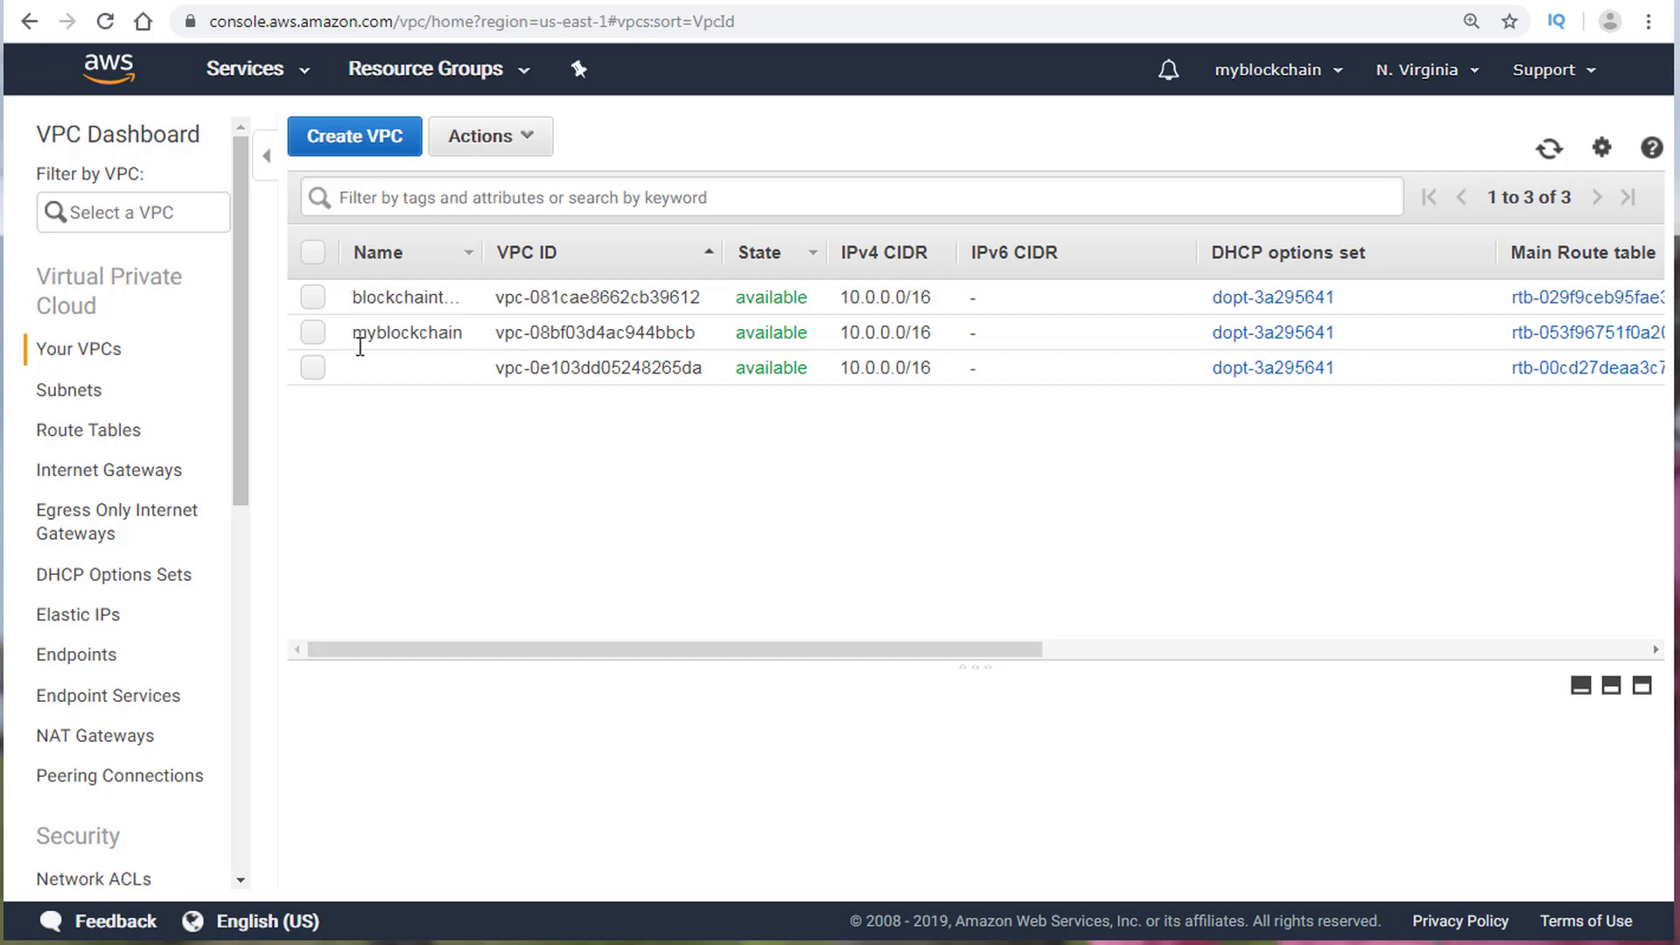
Step: Try to name the newly created, unnamed VPC HyperledgerVPC
{"action": "left_click", "coordinate": [418, 366]}
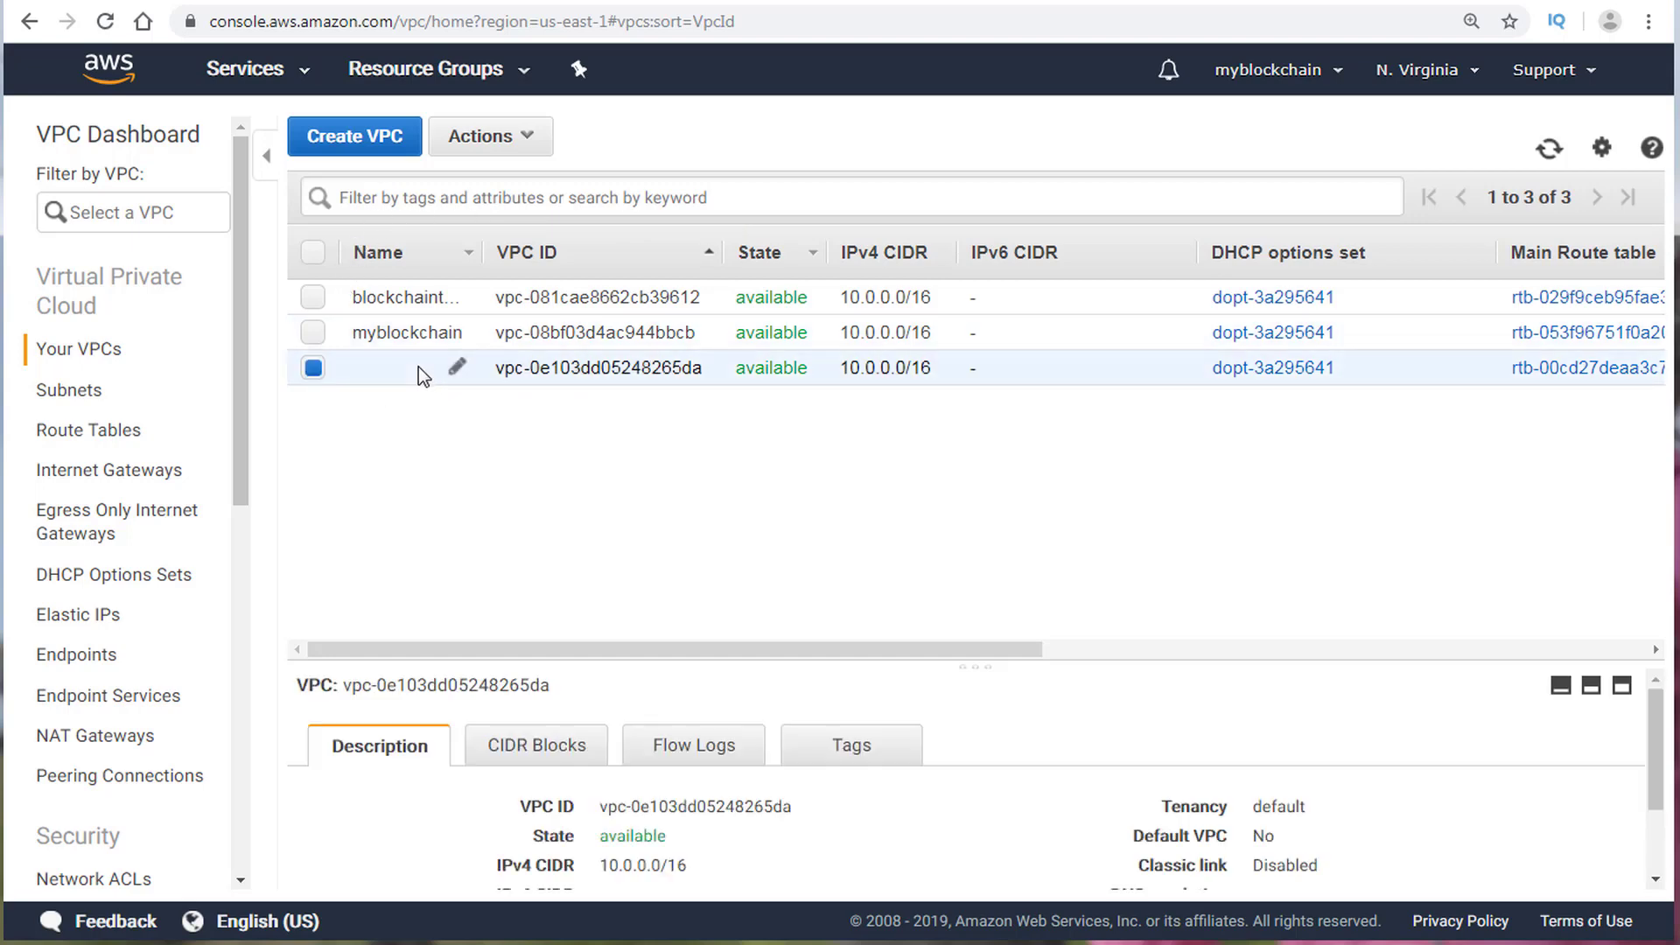
{"action": "left_click", "coordinate": [457, 367]}
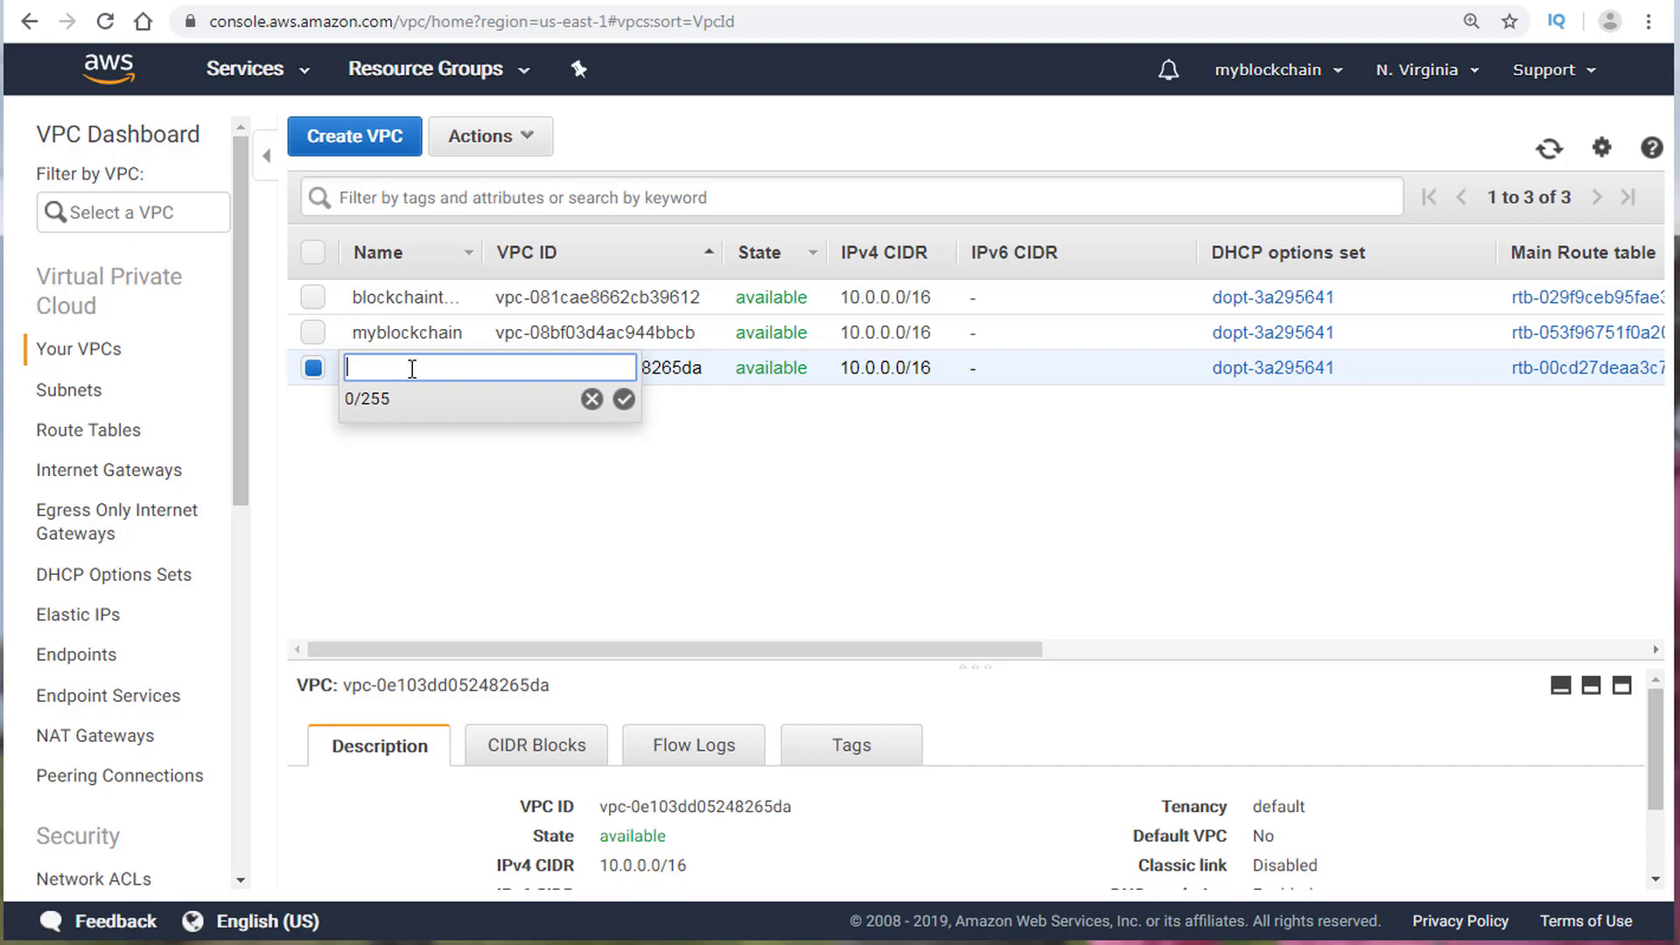
{"action": "type", "text": "HyperledgerNetwor"}
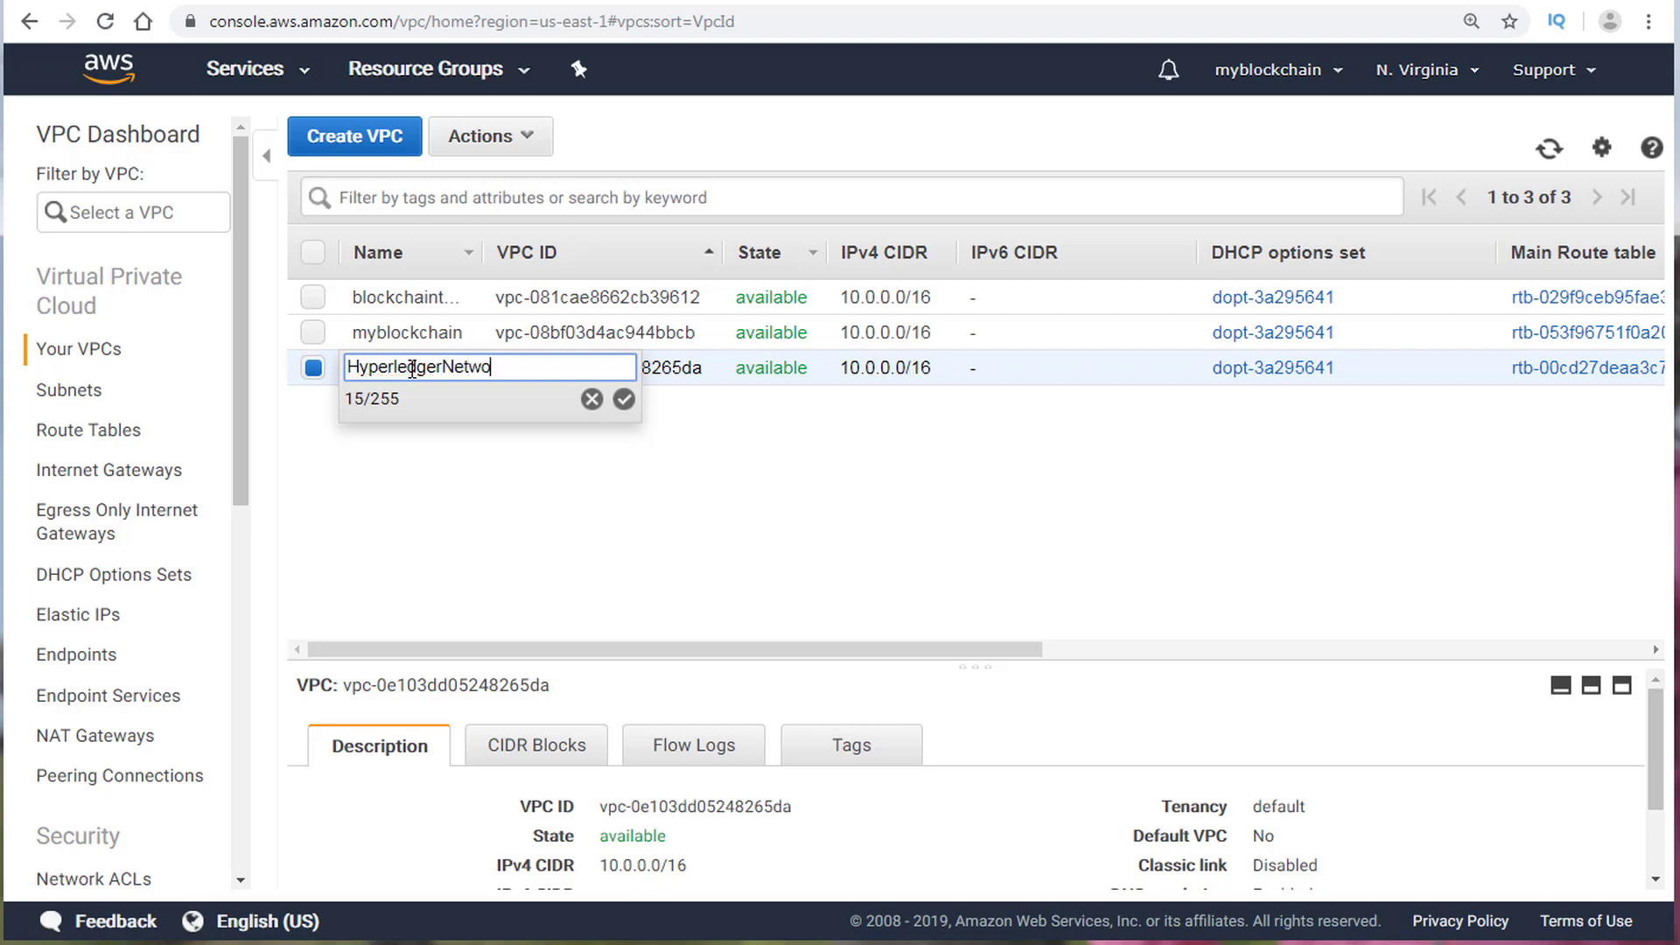
{"action": "key", "text": "BackSpace"}
{"action": "key", "text": "BackSpace"}
{"action": "key", "text": "BackSpace"}
{"action": "key", "text": "BackSpace"}
{"action": "key", "text": "BackSpace"}
{"action": "key", "text": "BackSpace"}
{"action": "type", "text": "VPC"}
{"action": "key", "text": "Return"}
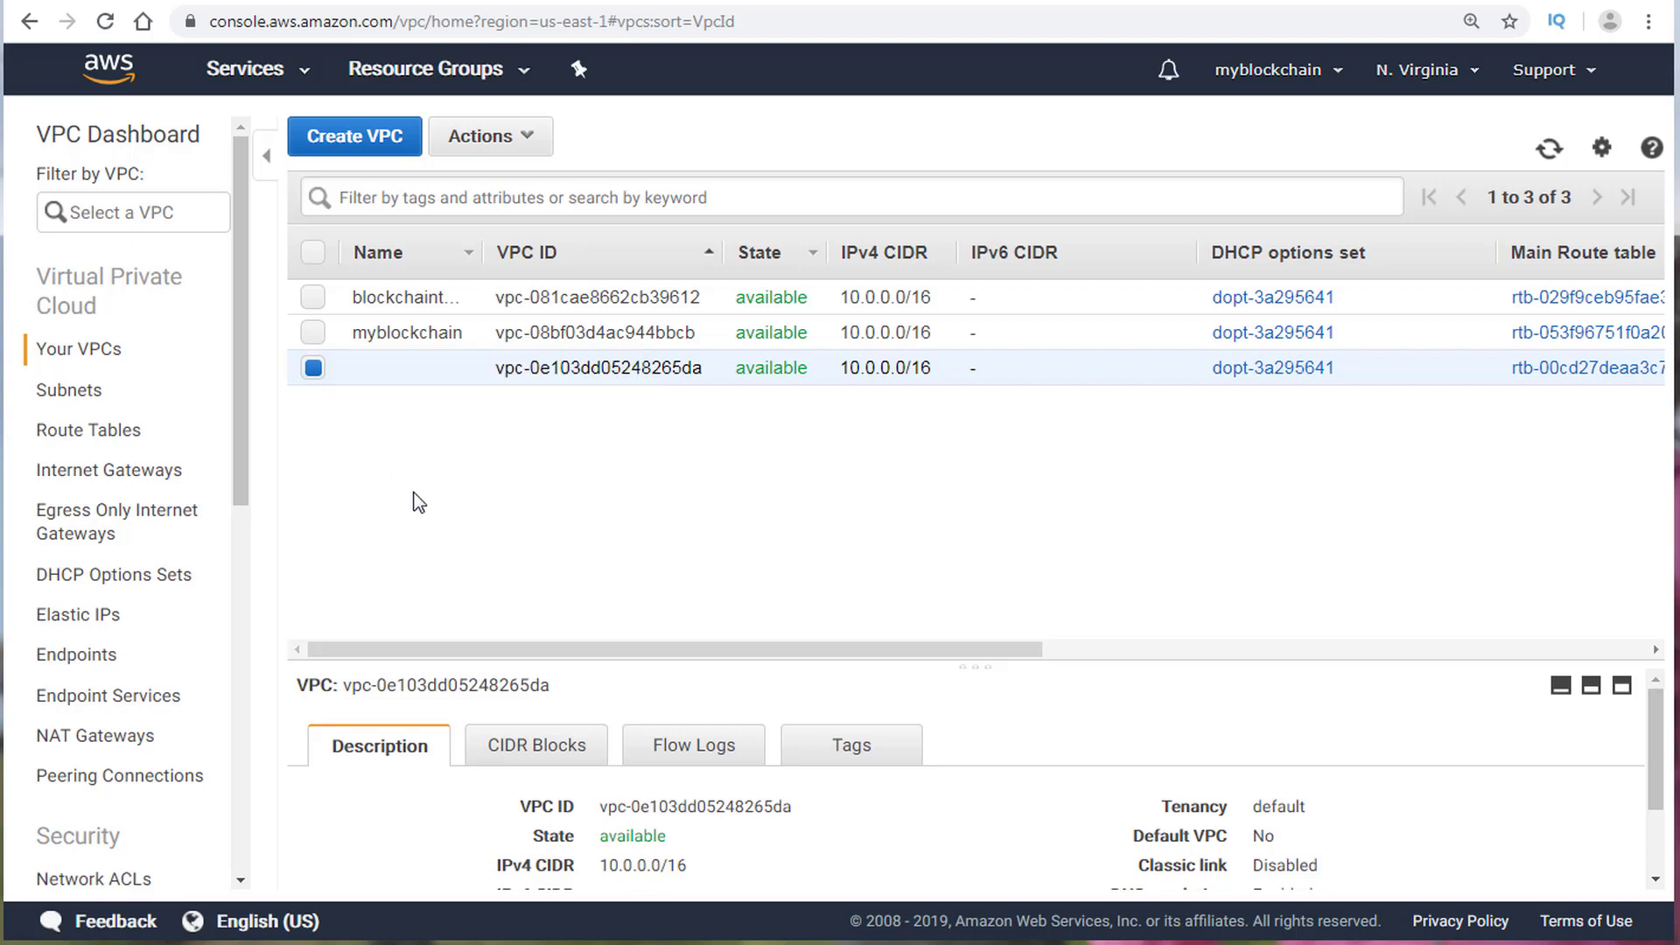
Step: Name the newly created, unnamed VPC HyperledgerVPC
{"action": "left_click", "coordinate": [455, 367]}
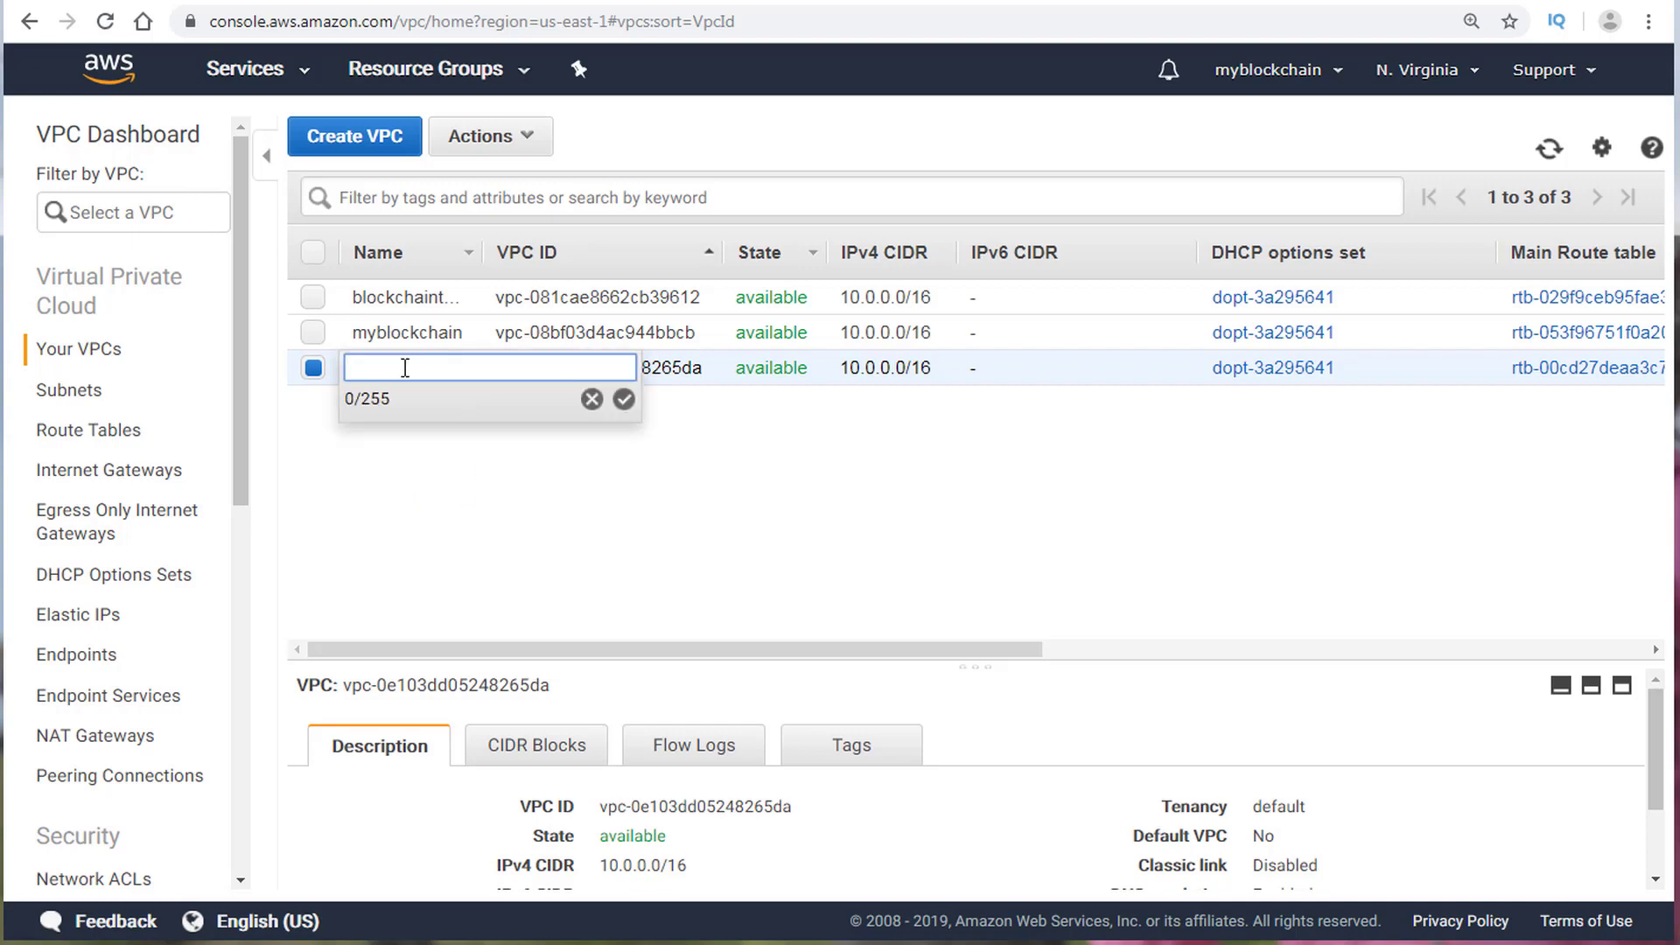
{"action": "type", "text": "HyperledgerVPC"}
{"action": "left_click", "coordinate": [624, 398]}
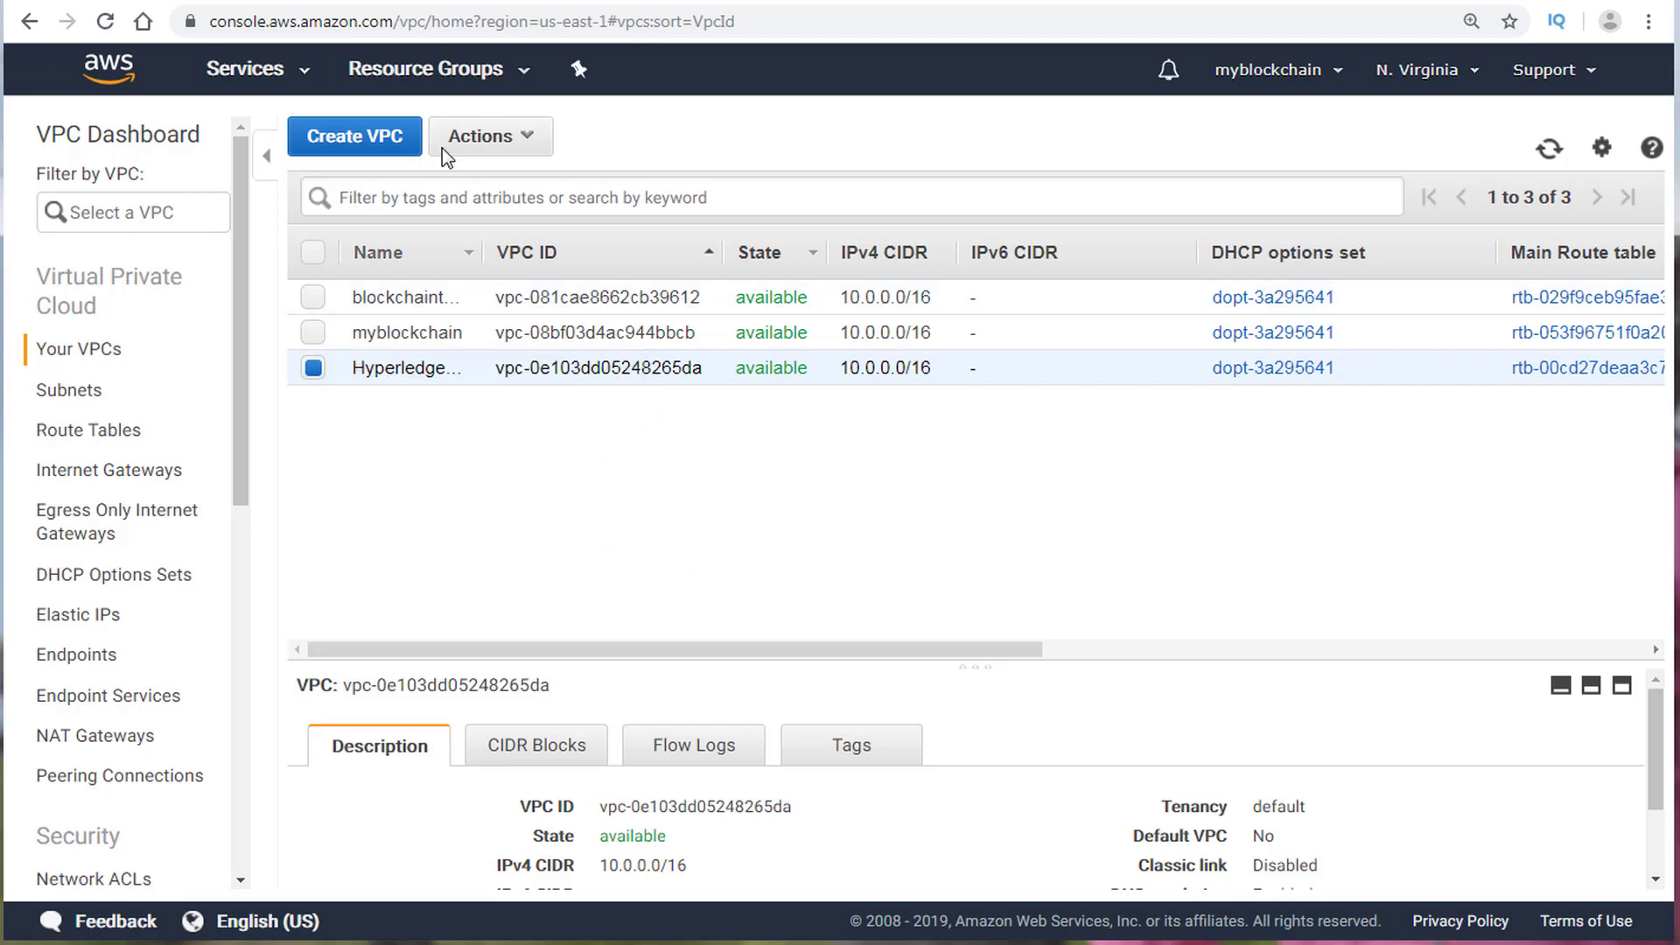
{"action": "left_click", "coordinate": [382, 140]}
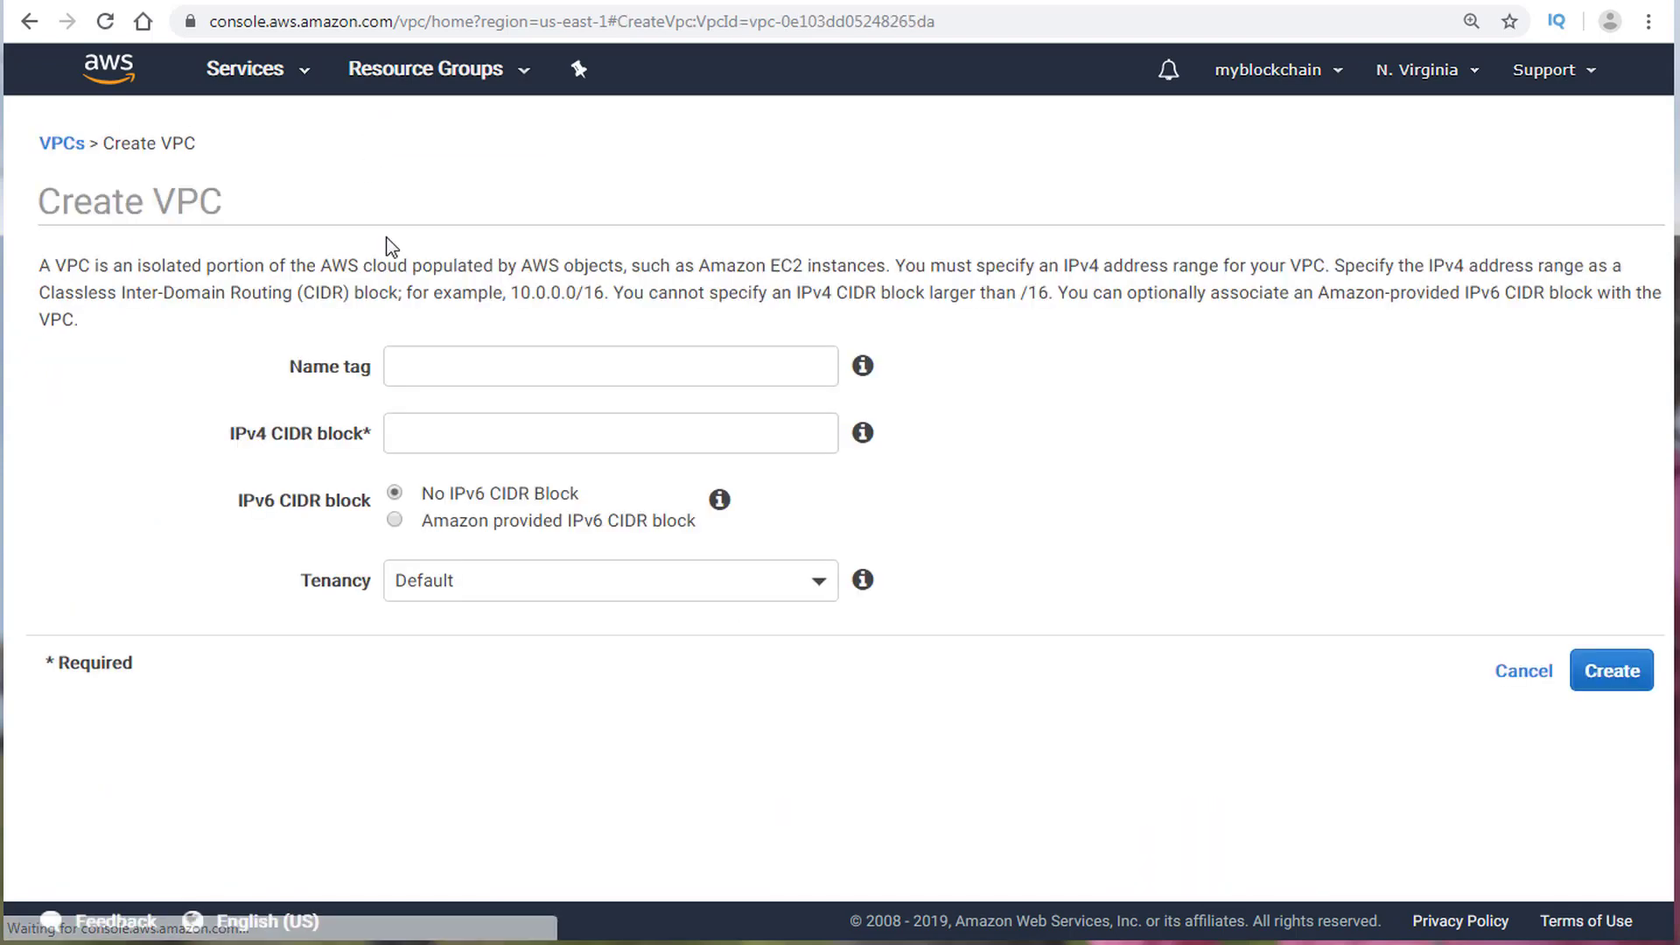
{"action": "left_click", "coordinate": [441, 356]}
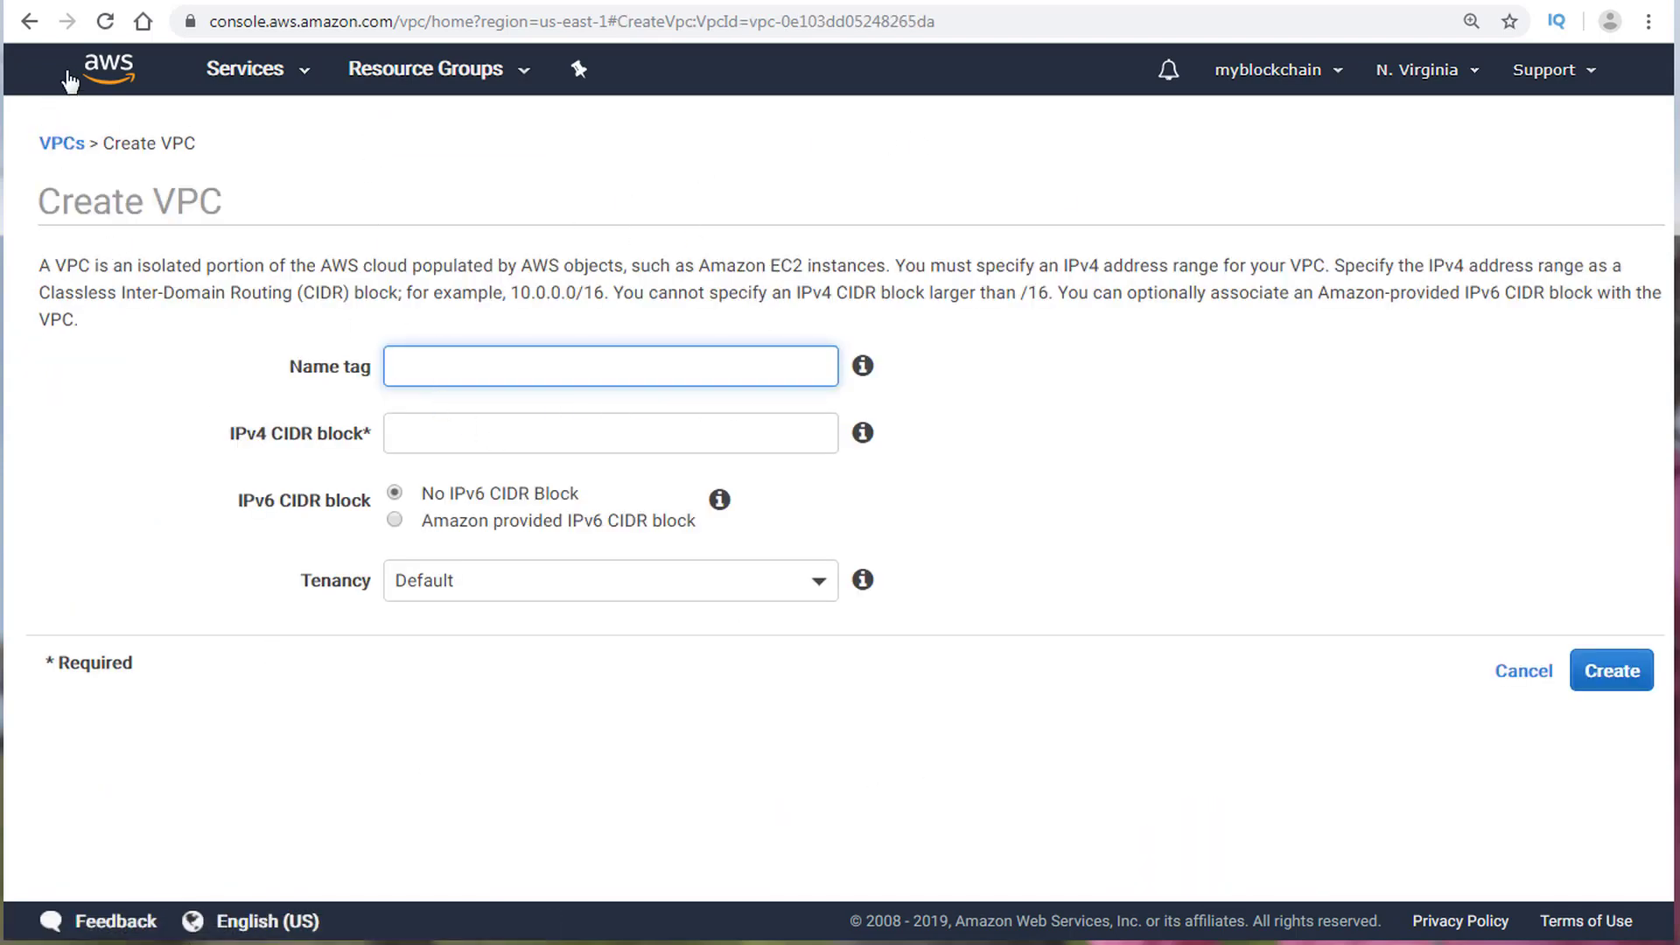
{"action": "left_click", "coordinate": [29, 21]}
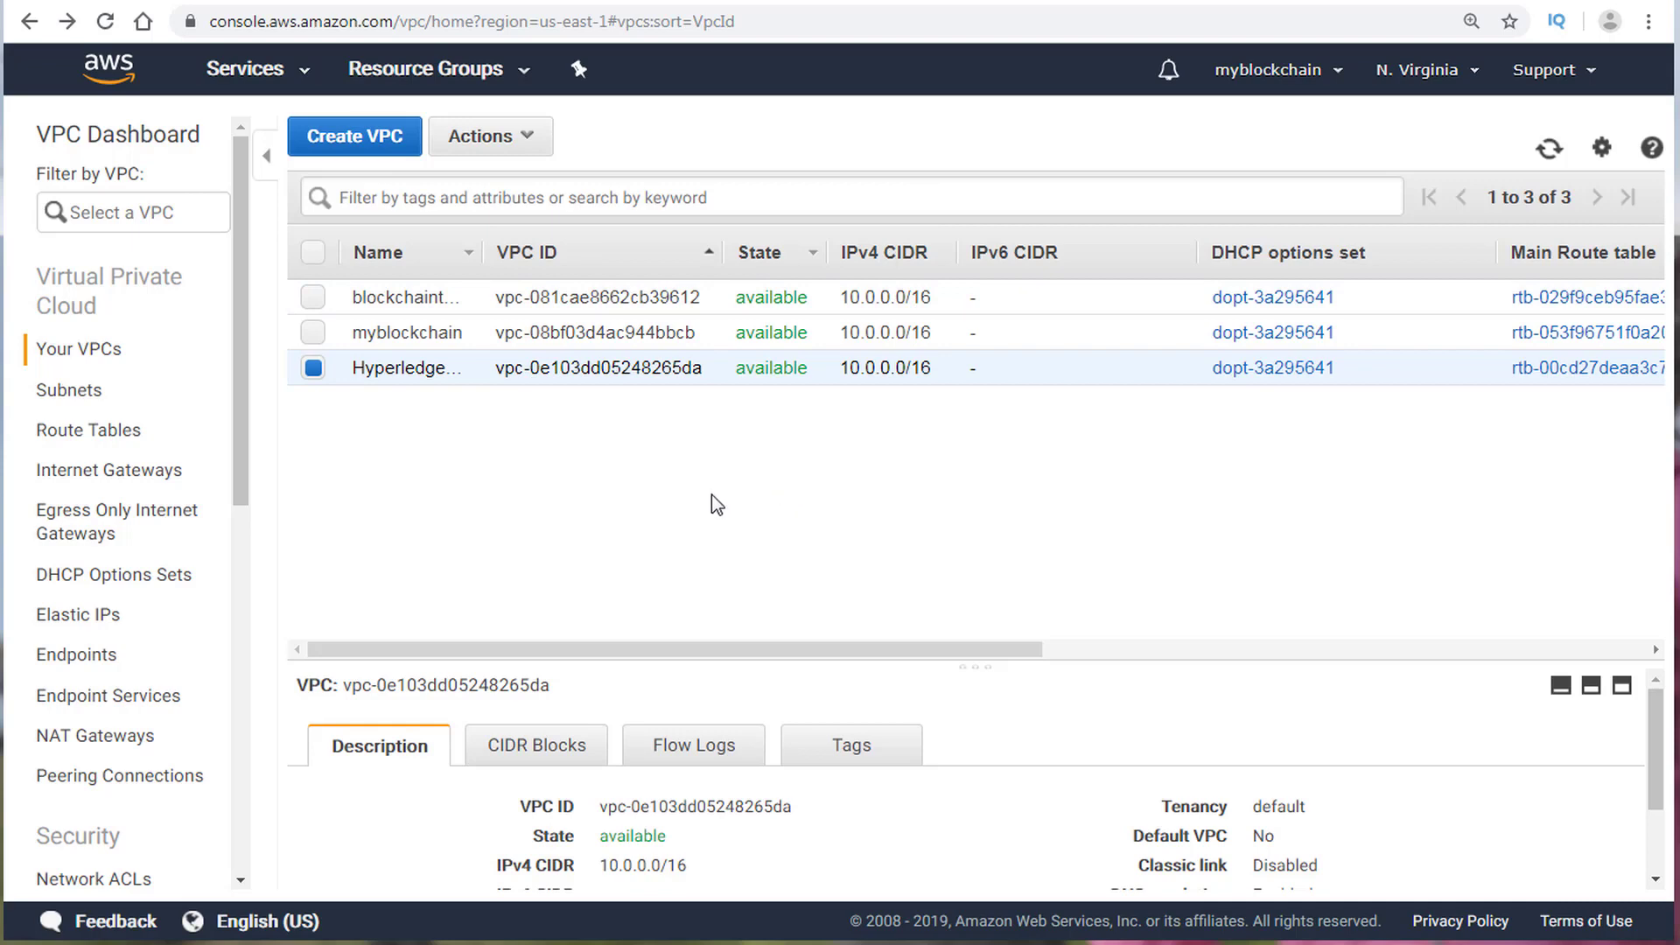
{"action": "scroll", "coordinate": [1050, 817], "scroll_direction": "down", "scroll_amount": 2}
{"action": "scroll", "coordinate": [1043, 816], "scroll_direction": "up", "scroll_amount": 2}
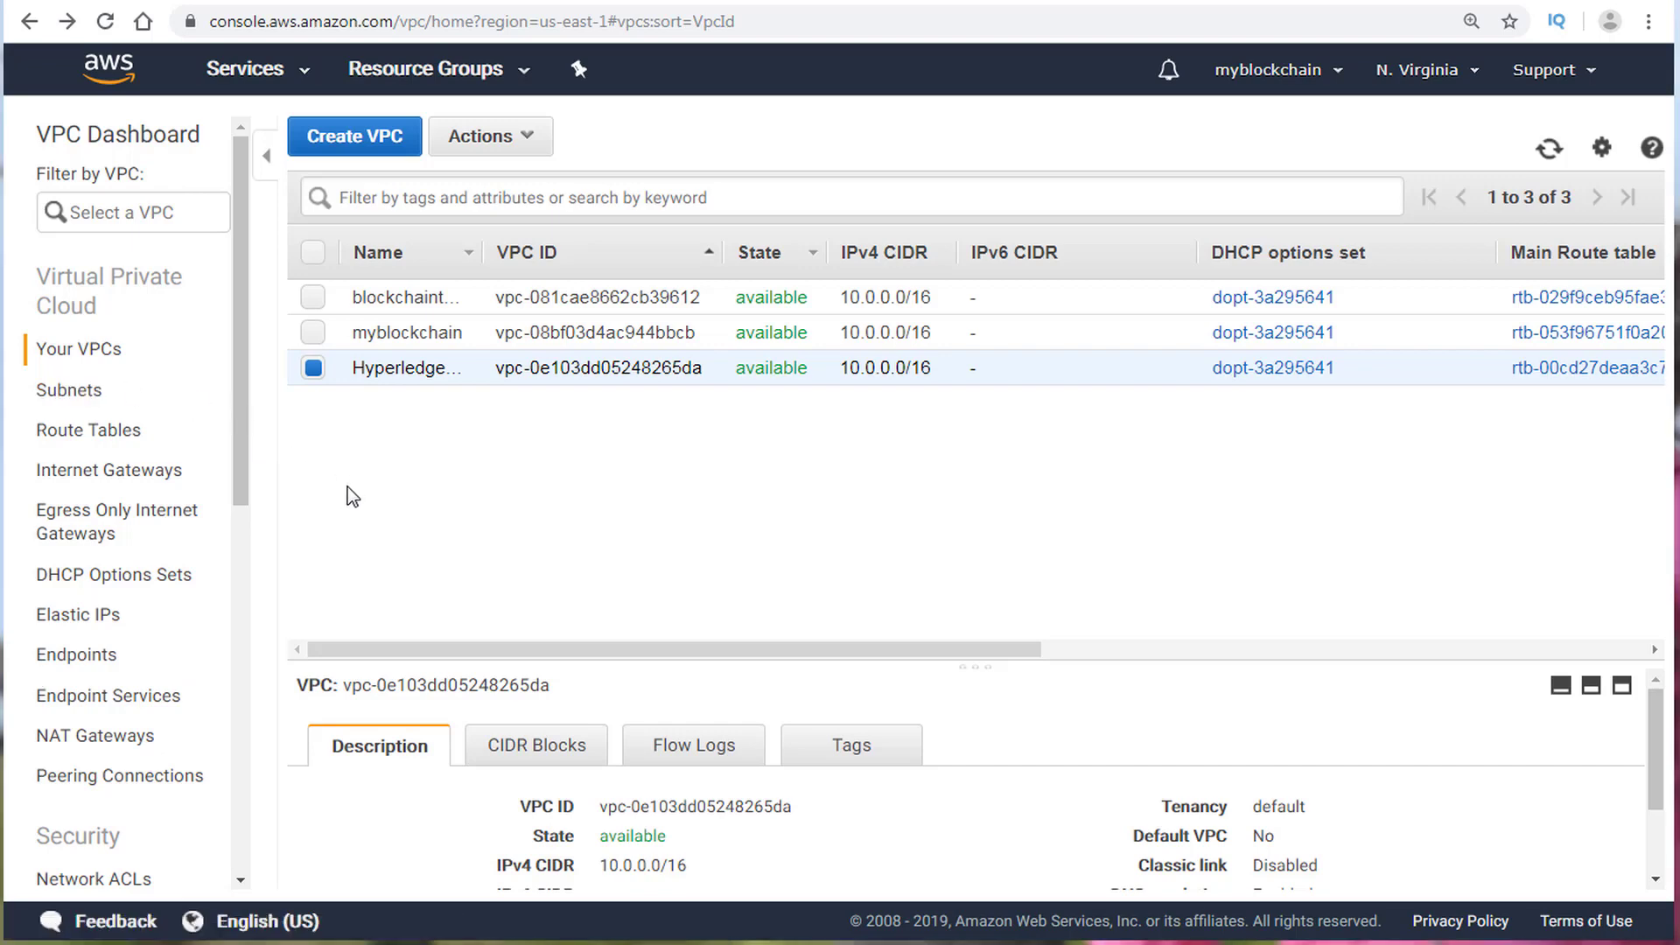
Step: Start a new security group from the VPC service's security groups and name it demoSGHPFabric
{"action": "left_click_drag", "start_coordinate": [236, 476], "coordinate": [229, 658]}
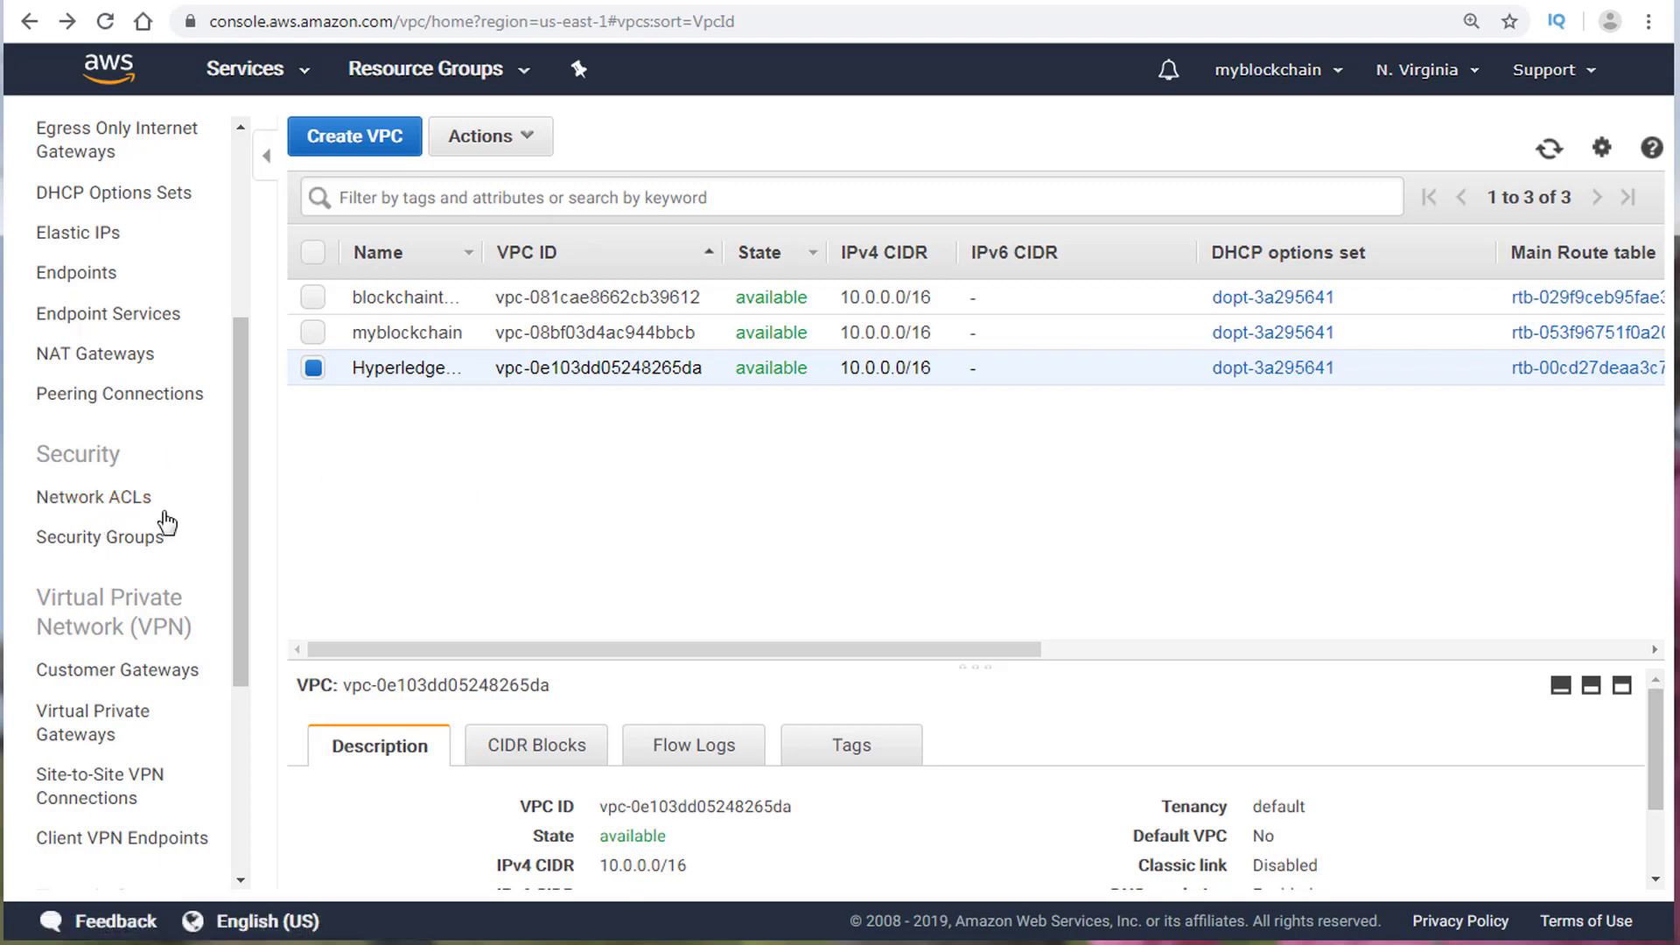
{"action": "left_click", "coordinate": [133, 539]}
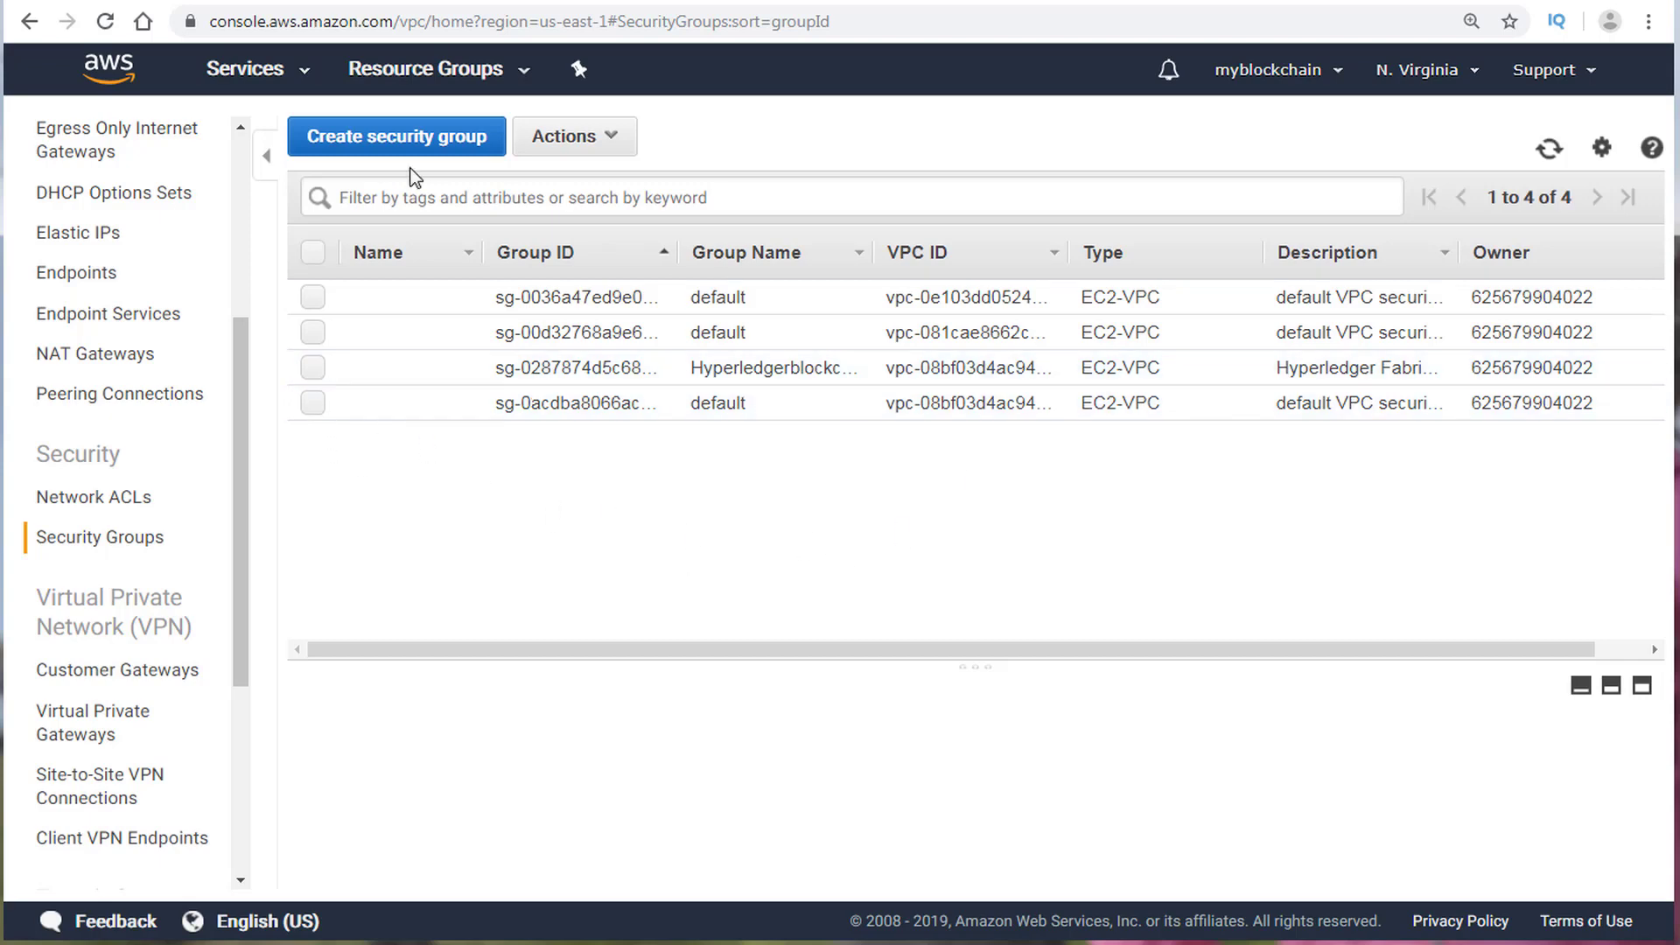
{"action": "left_click", "coordinate": [403, 140]}
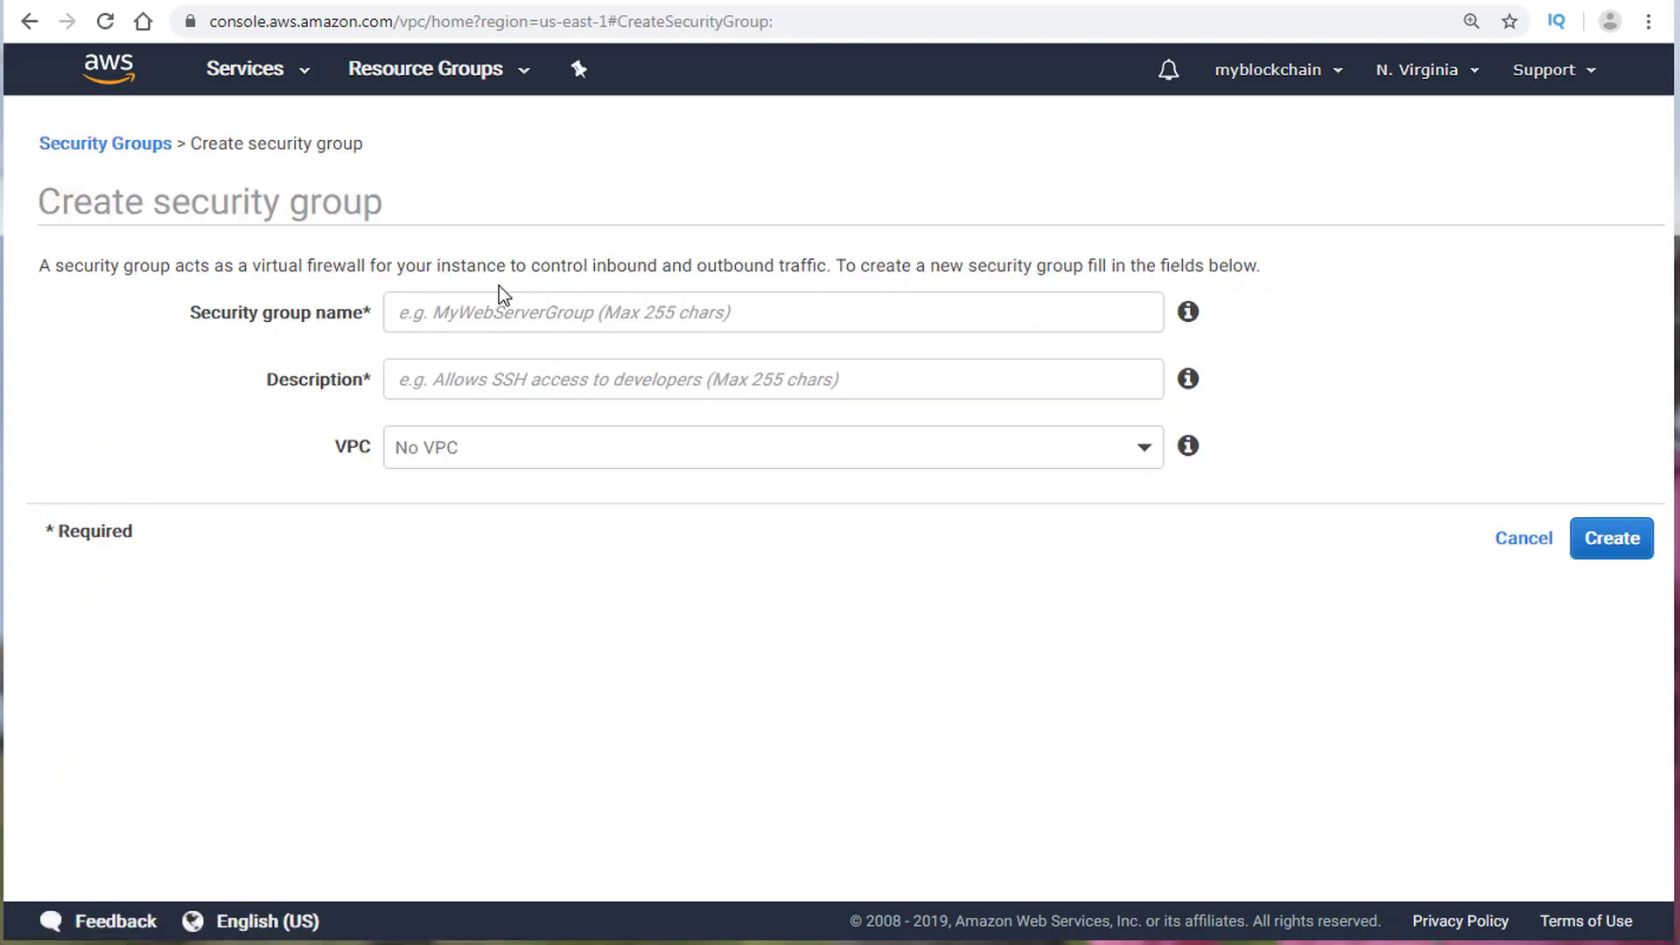
{"action": "left_click", "coordinate": [503, 313]}
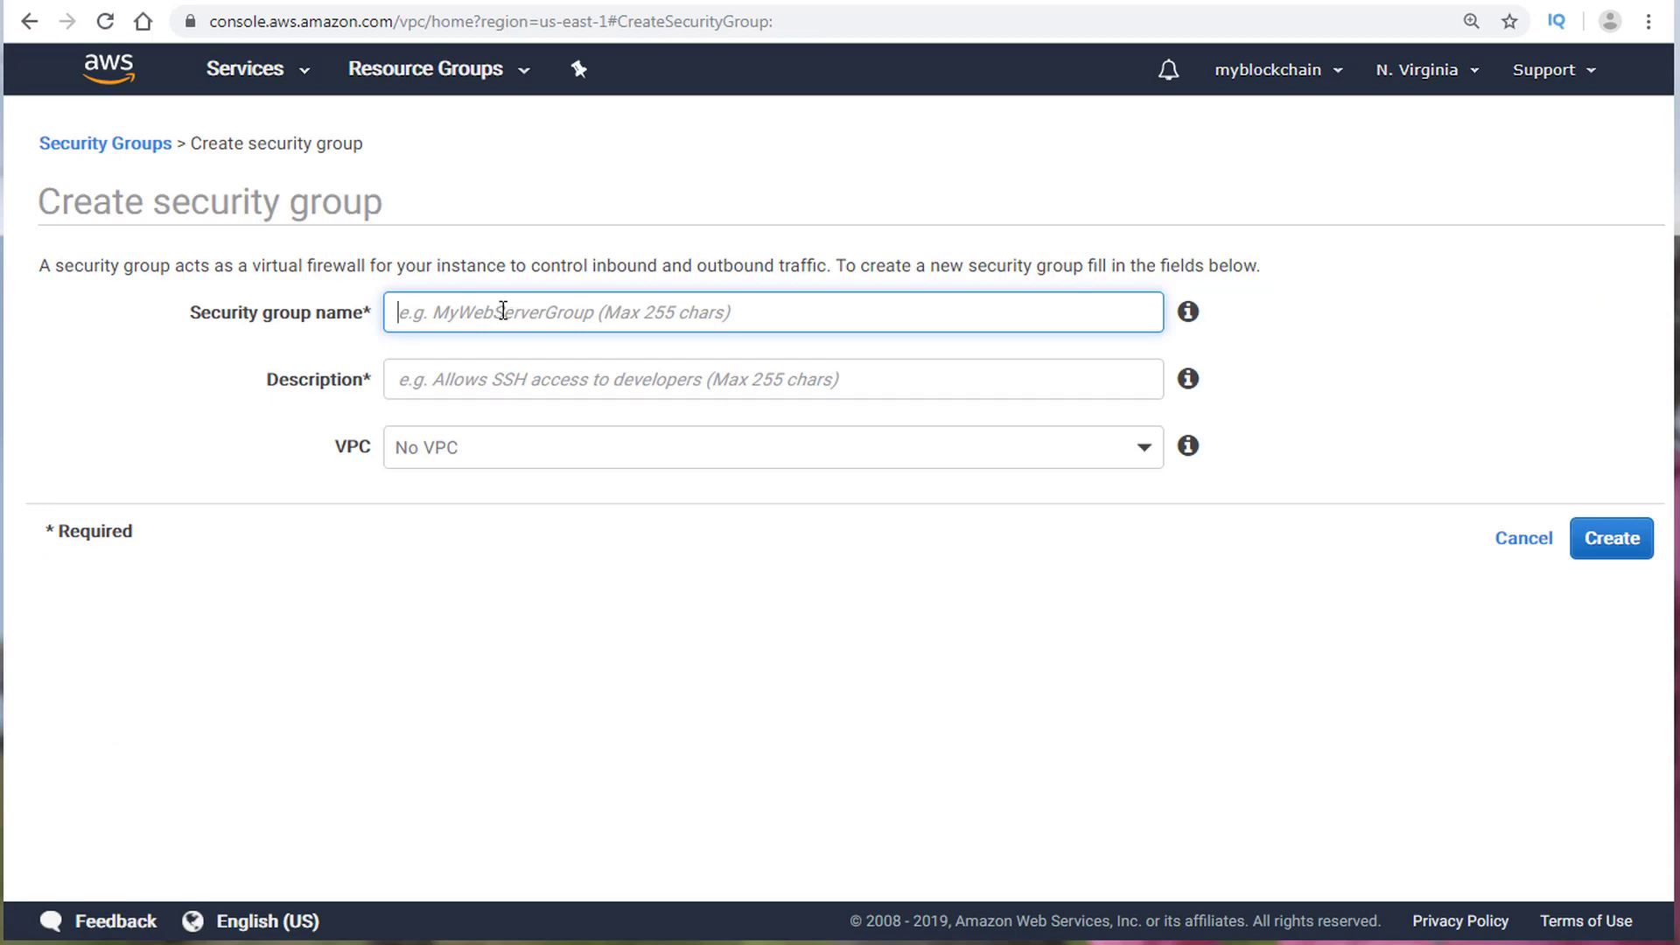
{"action": "type", "text": "dem"}
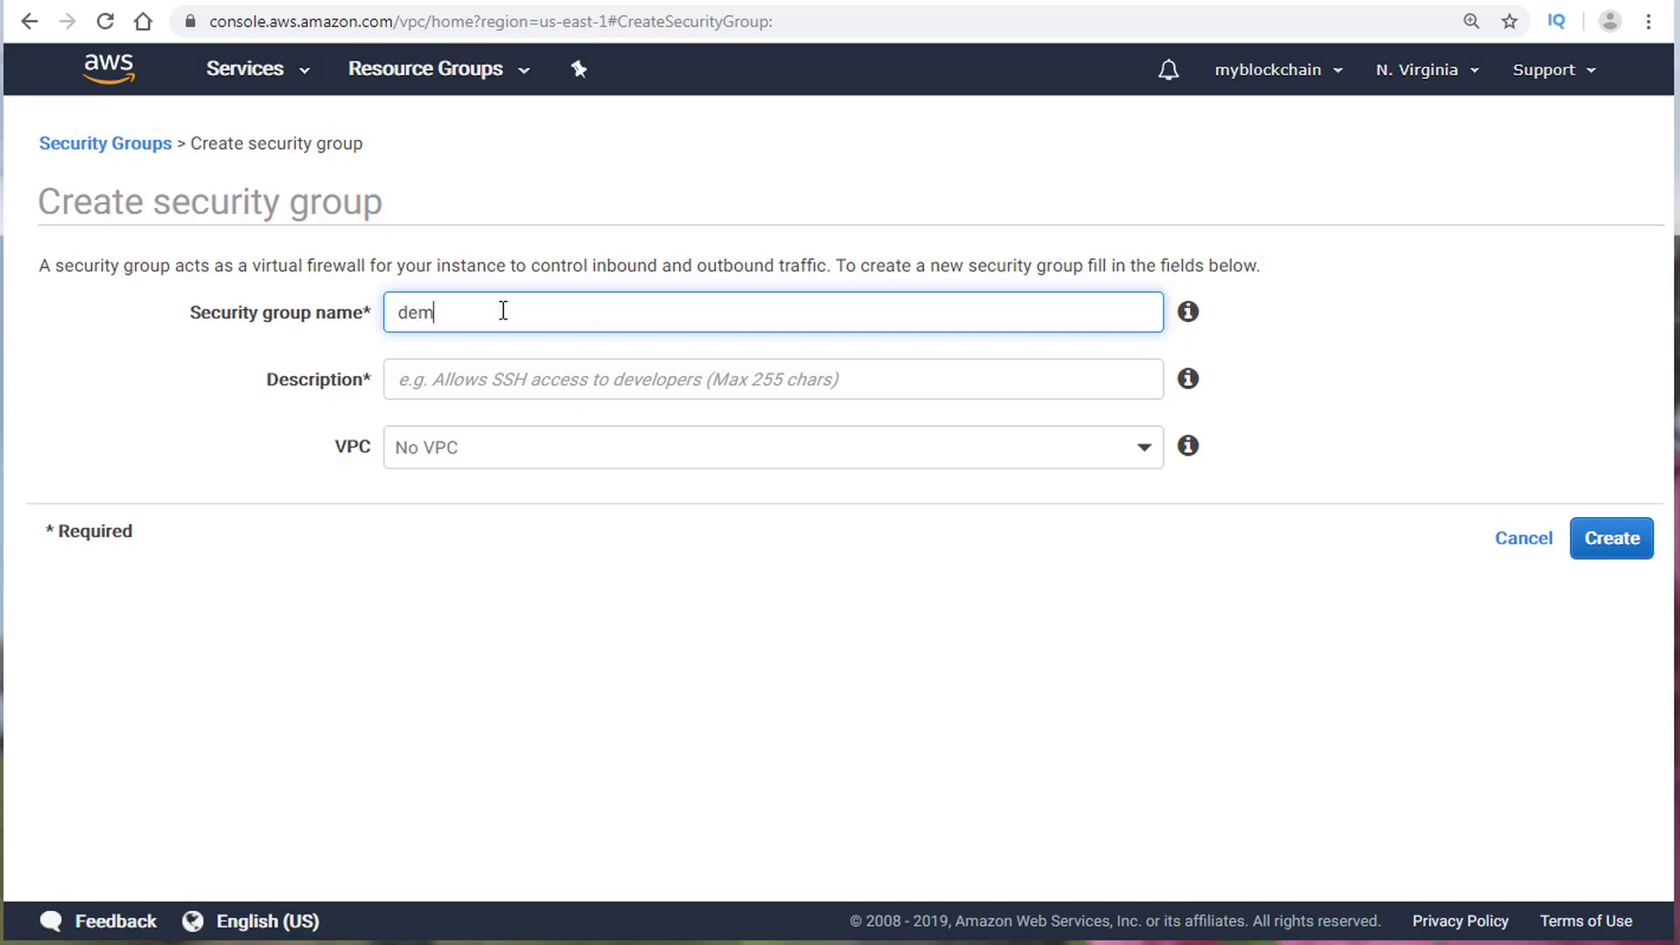
{"action": "type", "text": "oSGHPFabric"}
{"action": "left_click", "coordinate": [515, 565]}
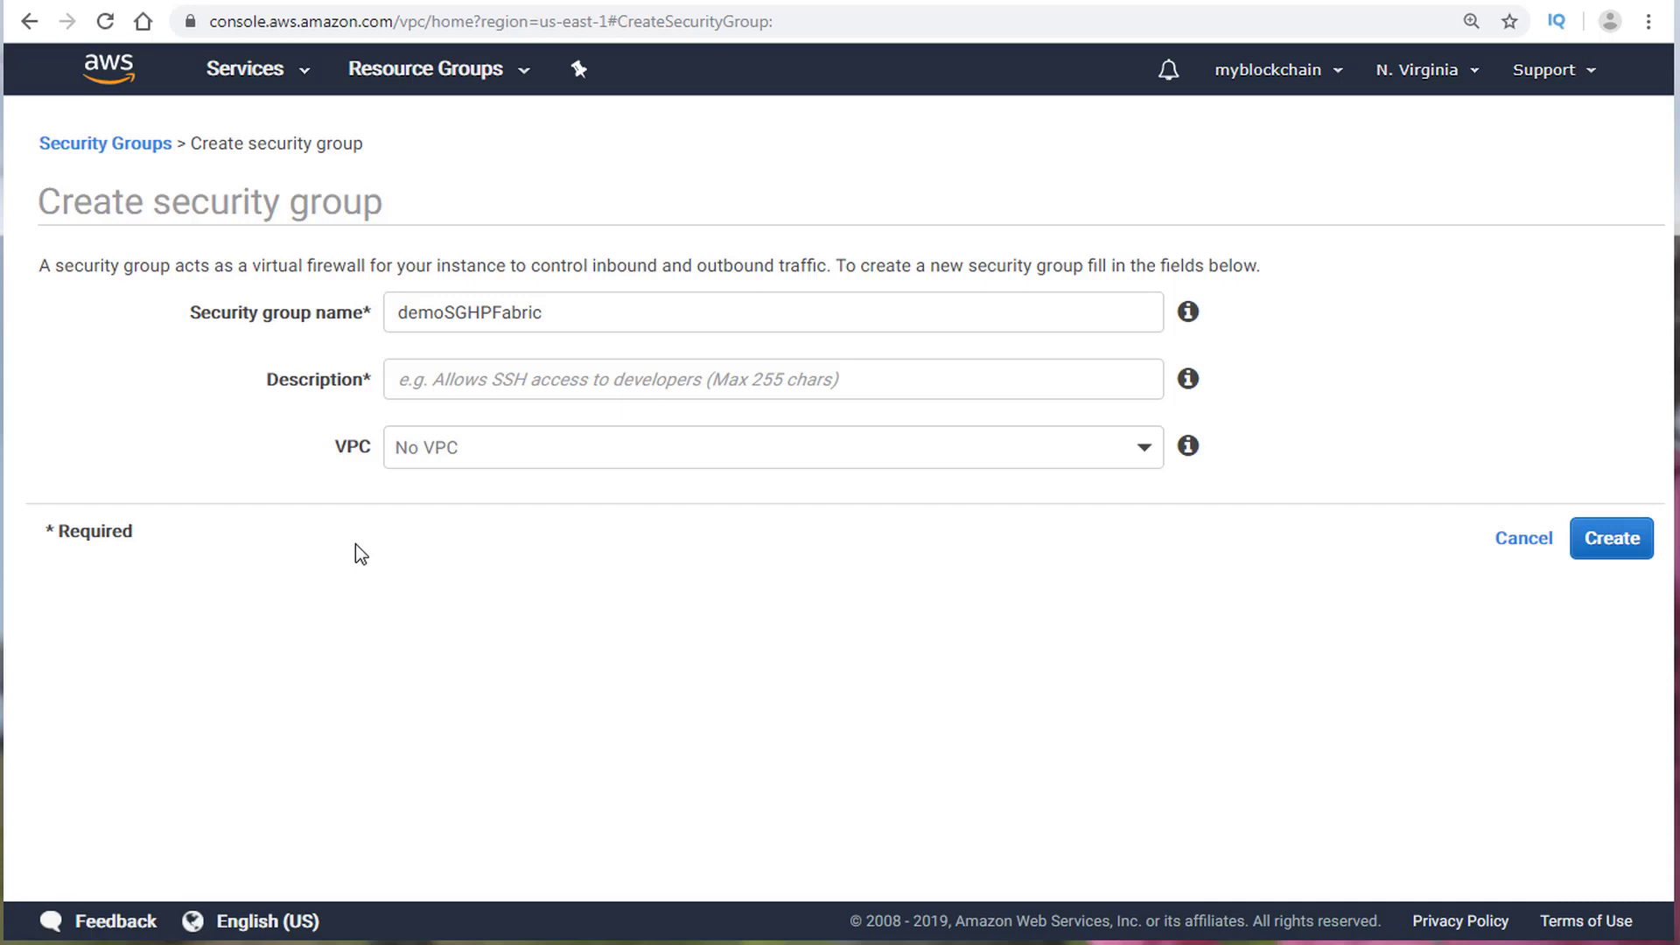
Step: Describe the security group as "This if for my Hyperledger Demo Class", assign it to HyperledgerVPC and create it
{"action": "left_click", "coordinate": [446, 367]}
{"action": "type", "text": "T"}
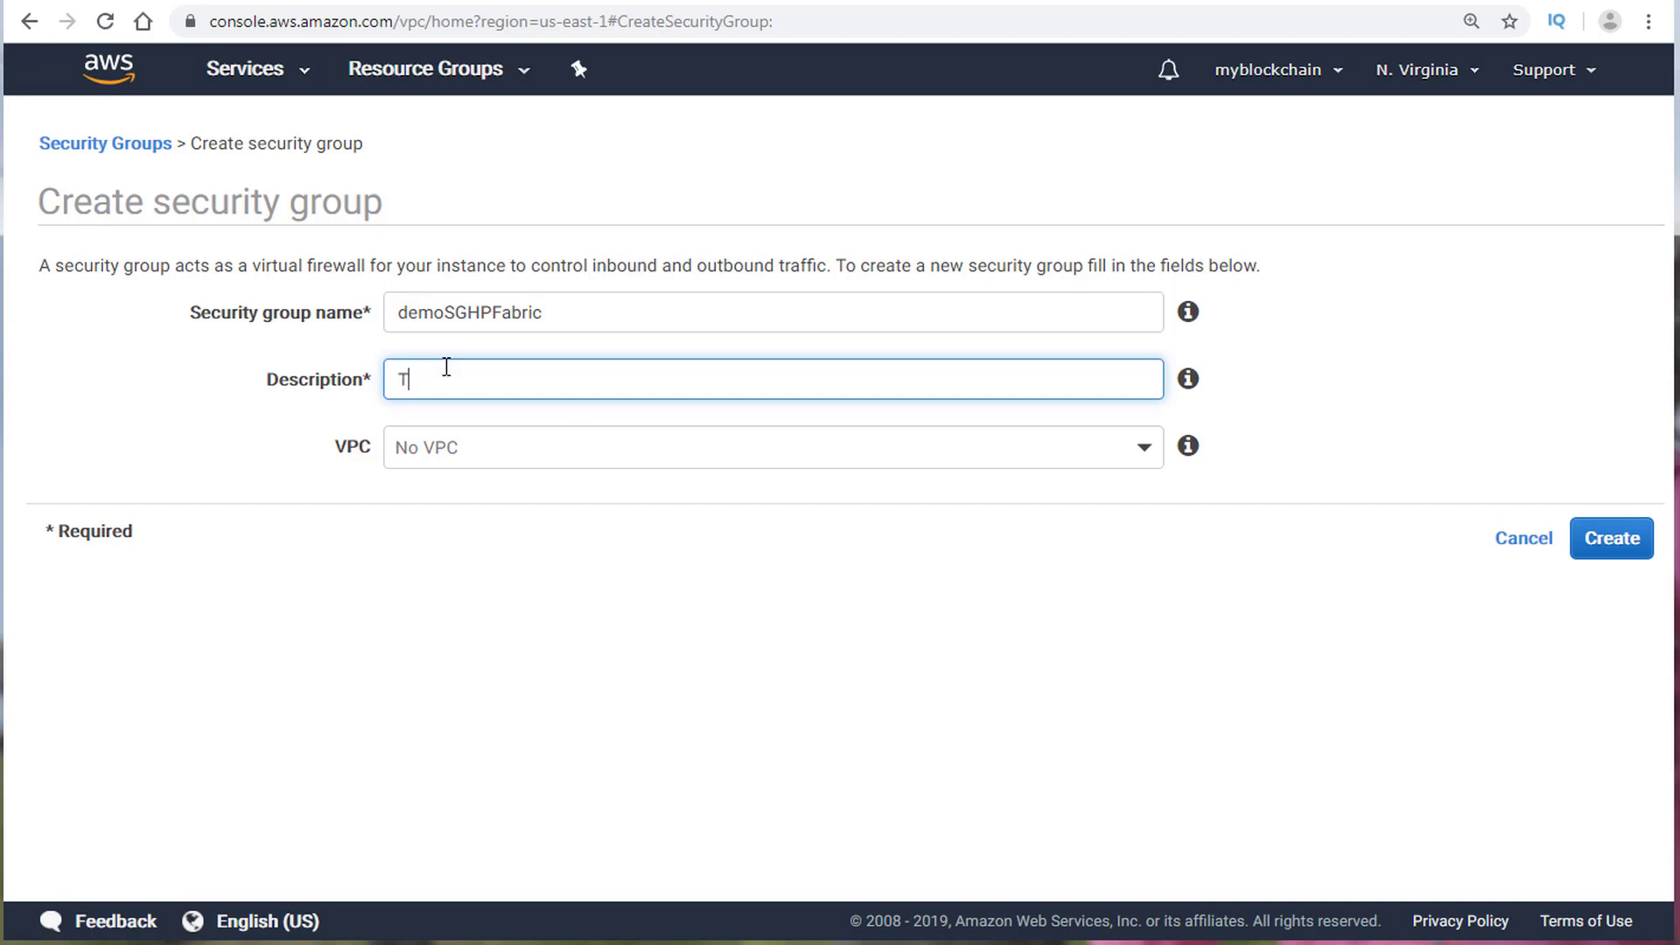
{"action": "type", "text": "his if for my Hyperledger "}
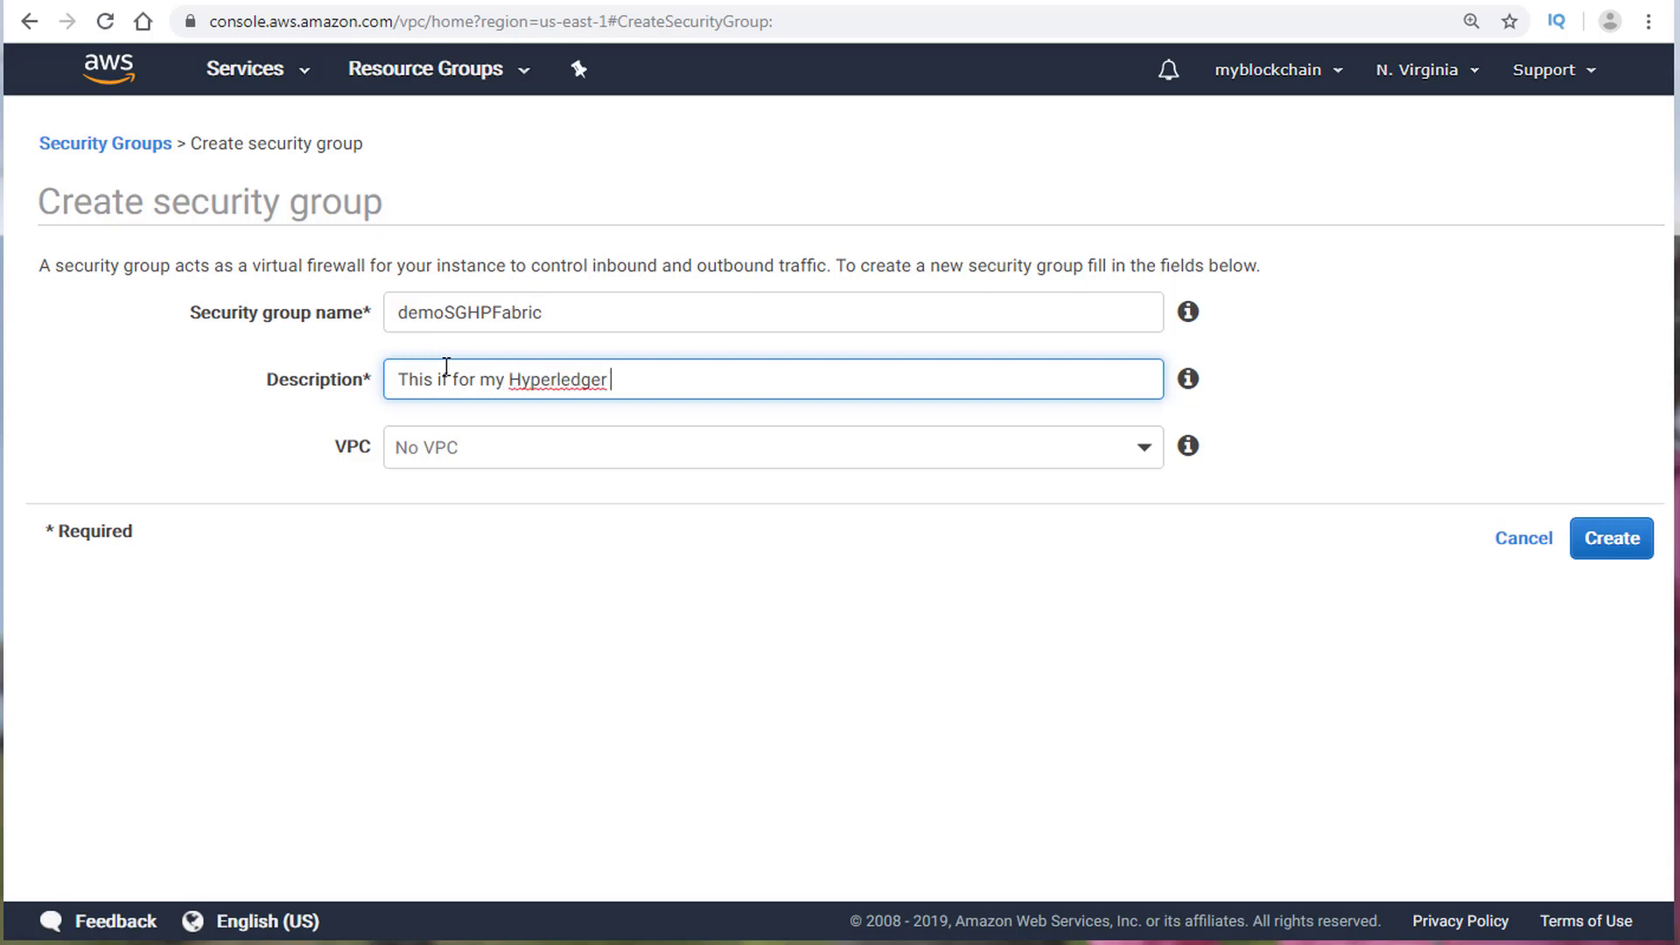
{"action": "type", "text": "Demo Class"}
{"action": "left_click", "coordinate": [490, 447]}
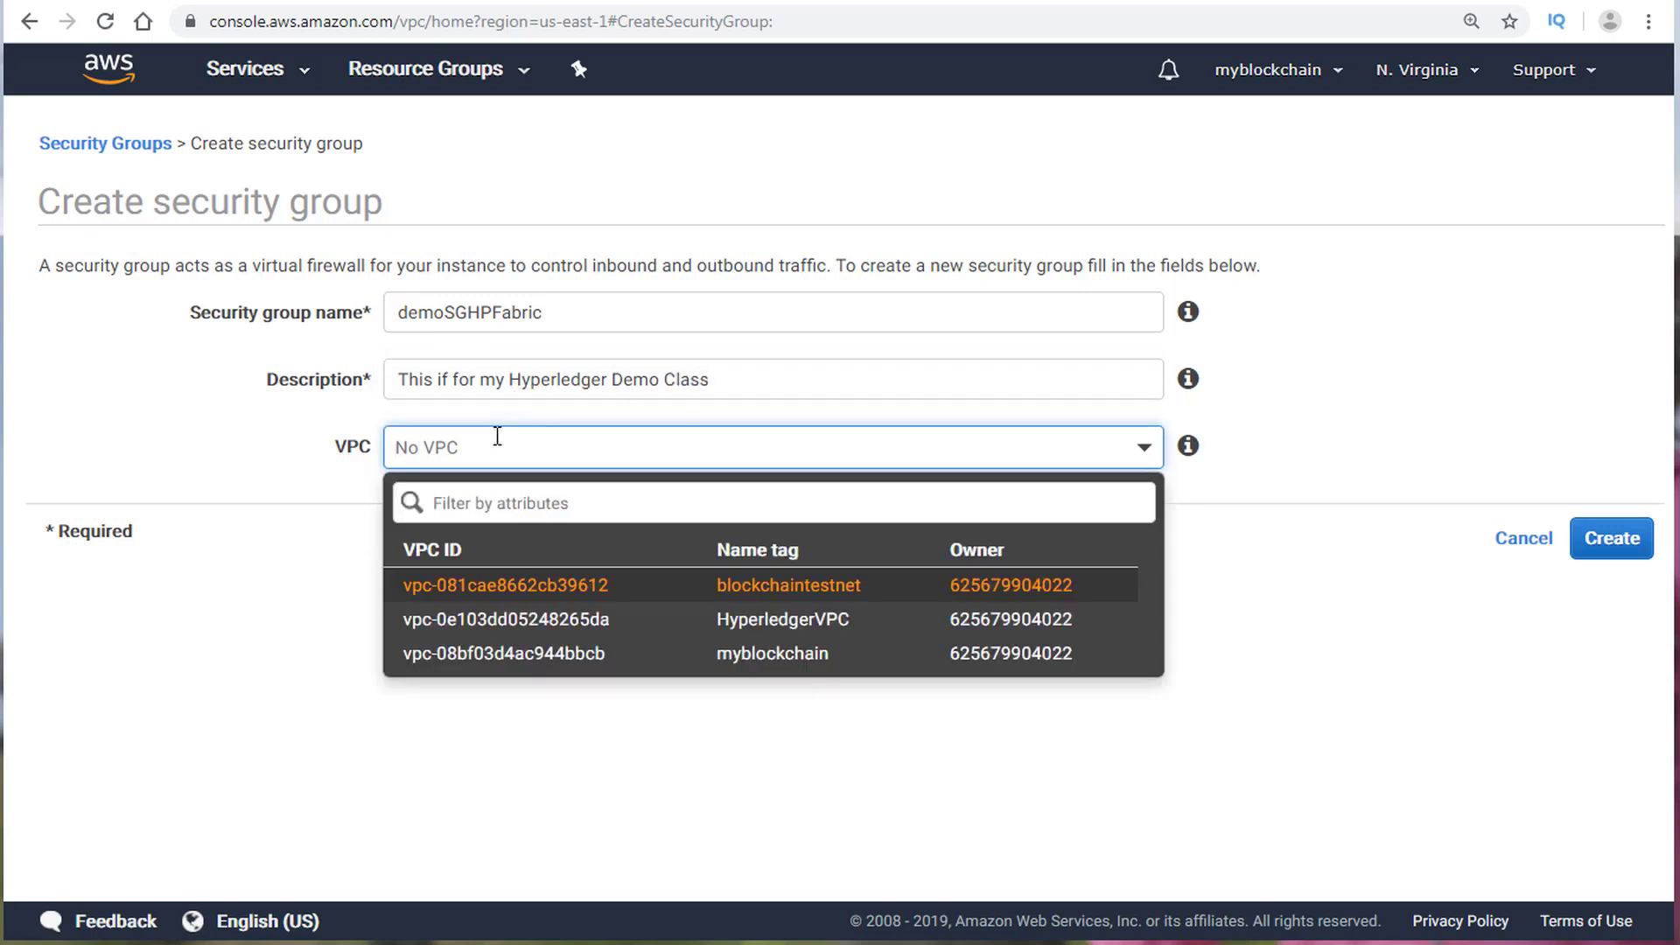
{"action": "left_click", "coordinate": [808, 625]}
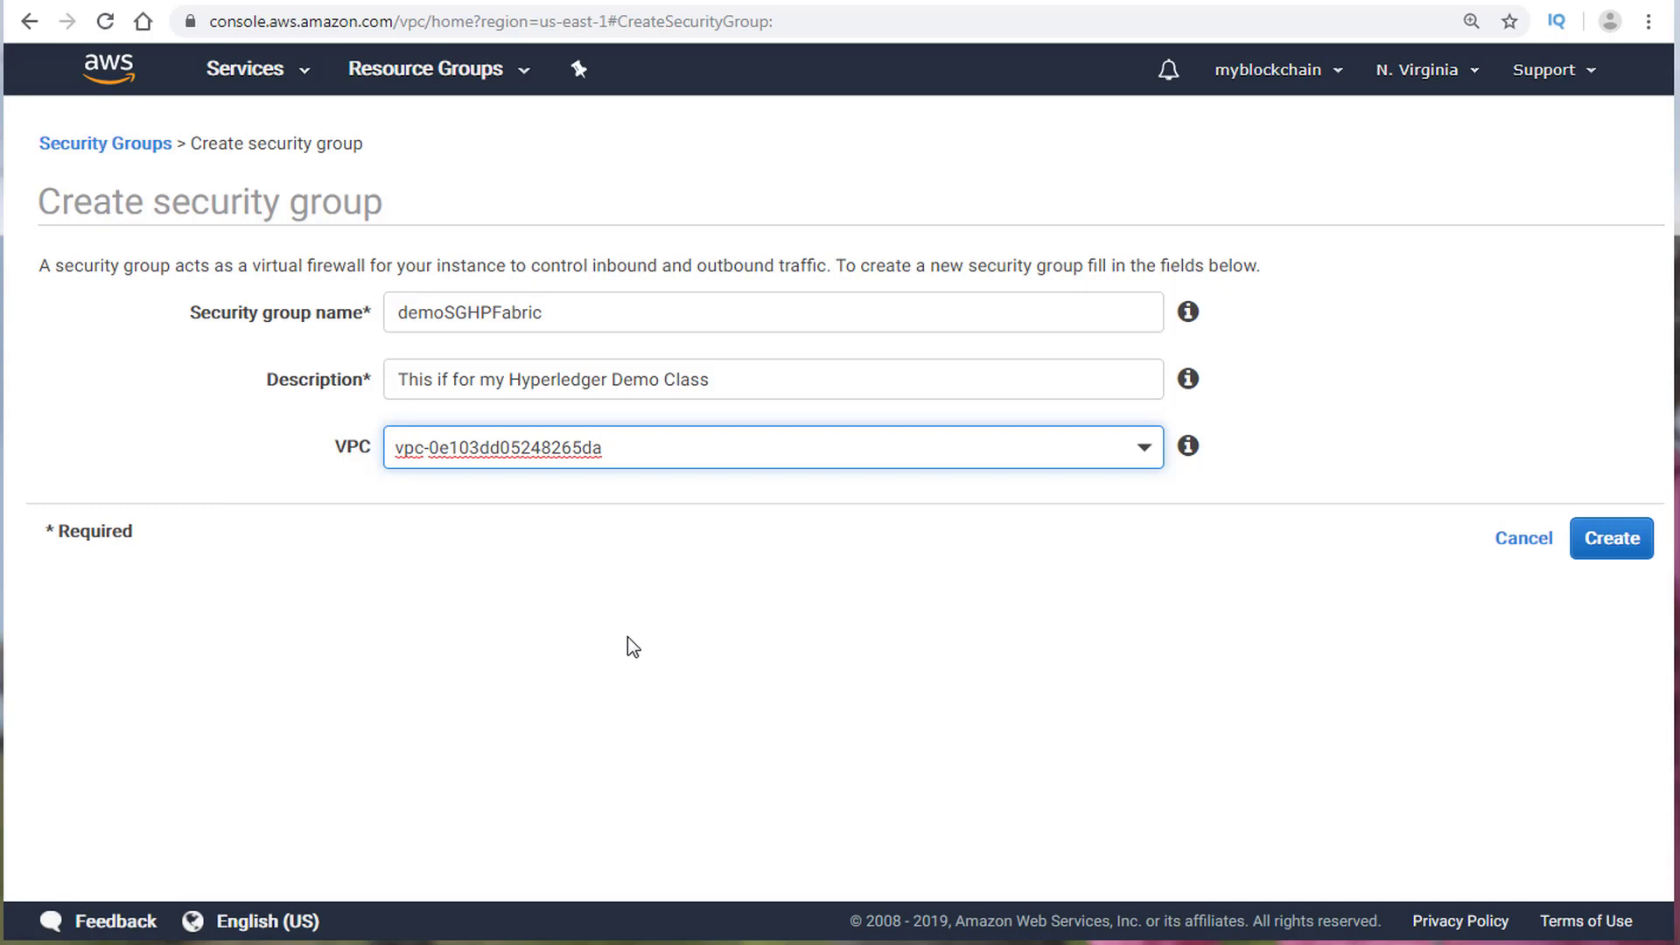
{"action": "left_click", "coordinate": [1636, 538]}
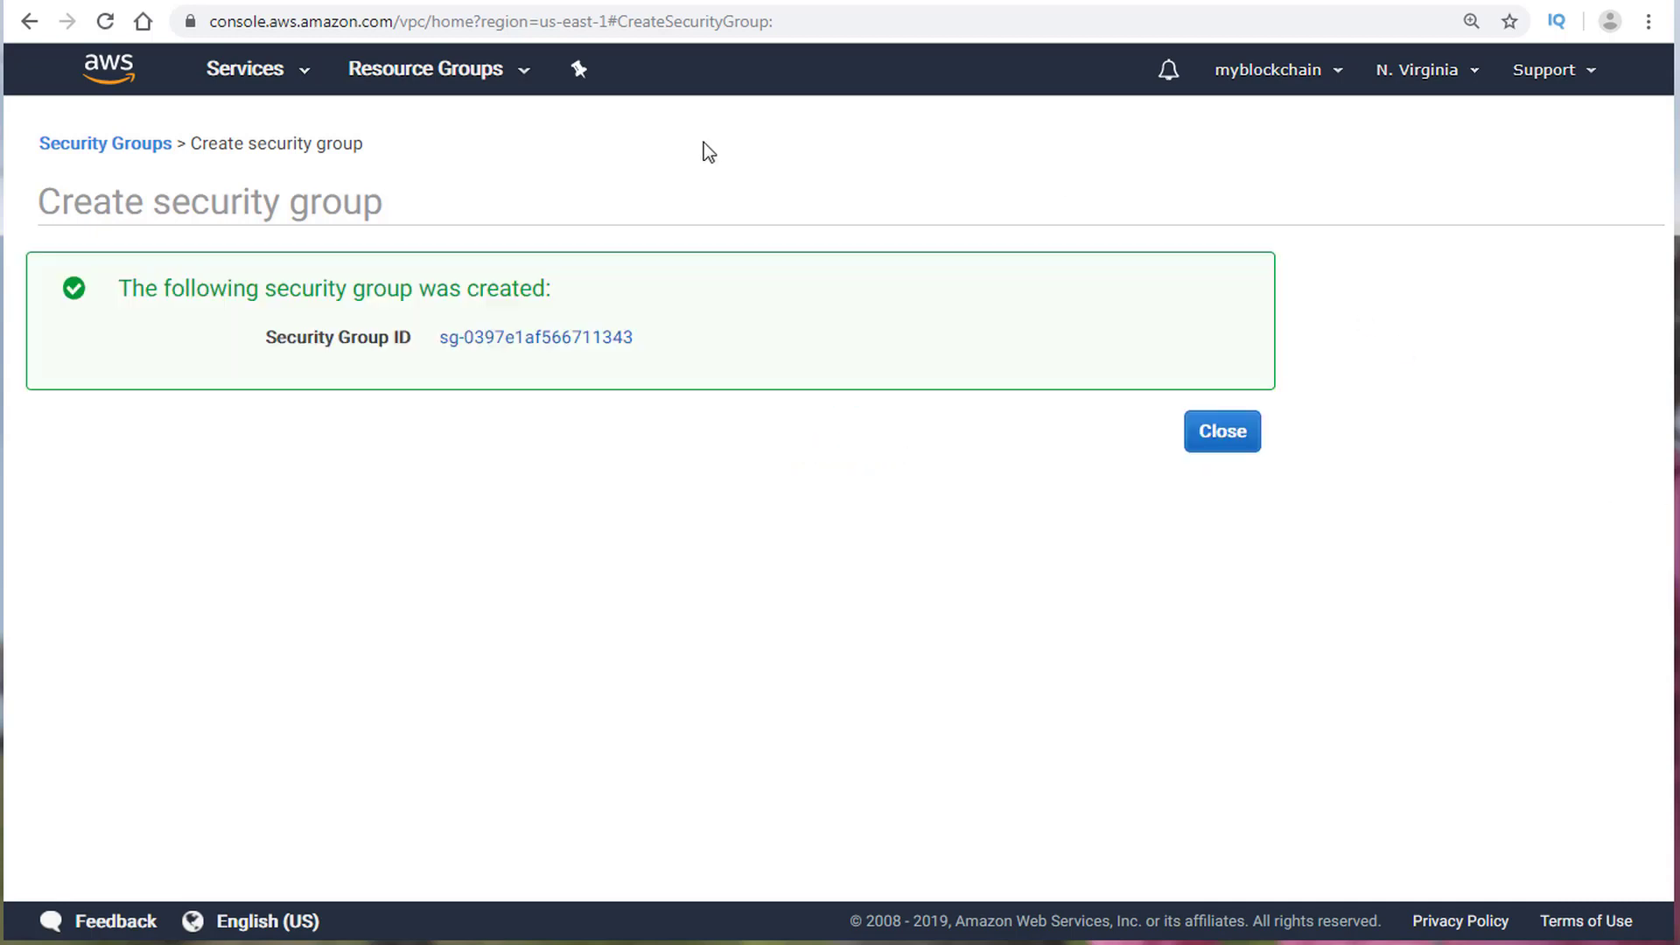
{"action": "left_click", "coordinate": [1222, 431]}
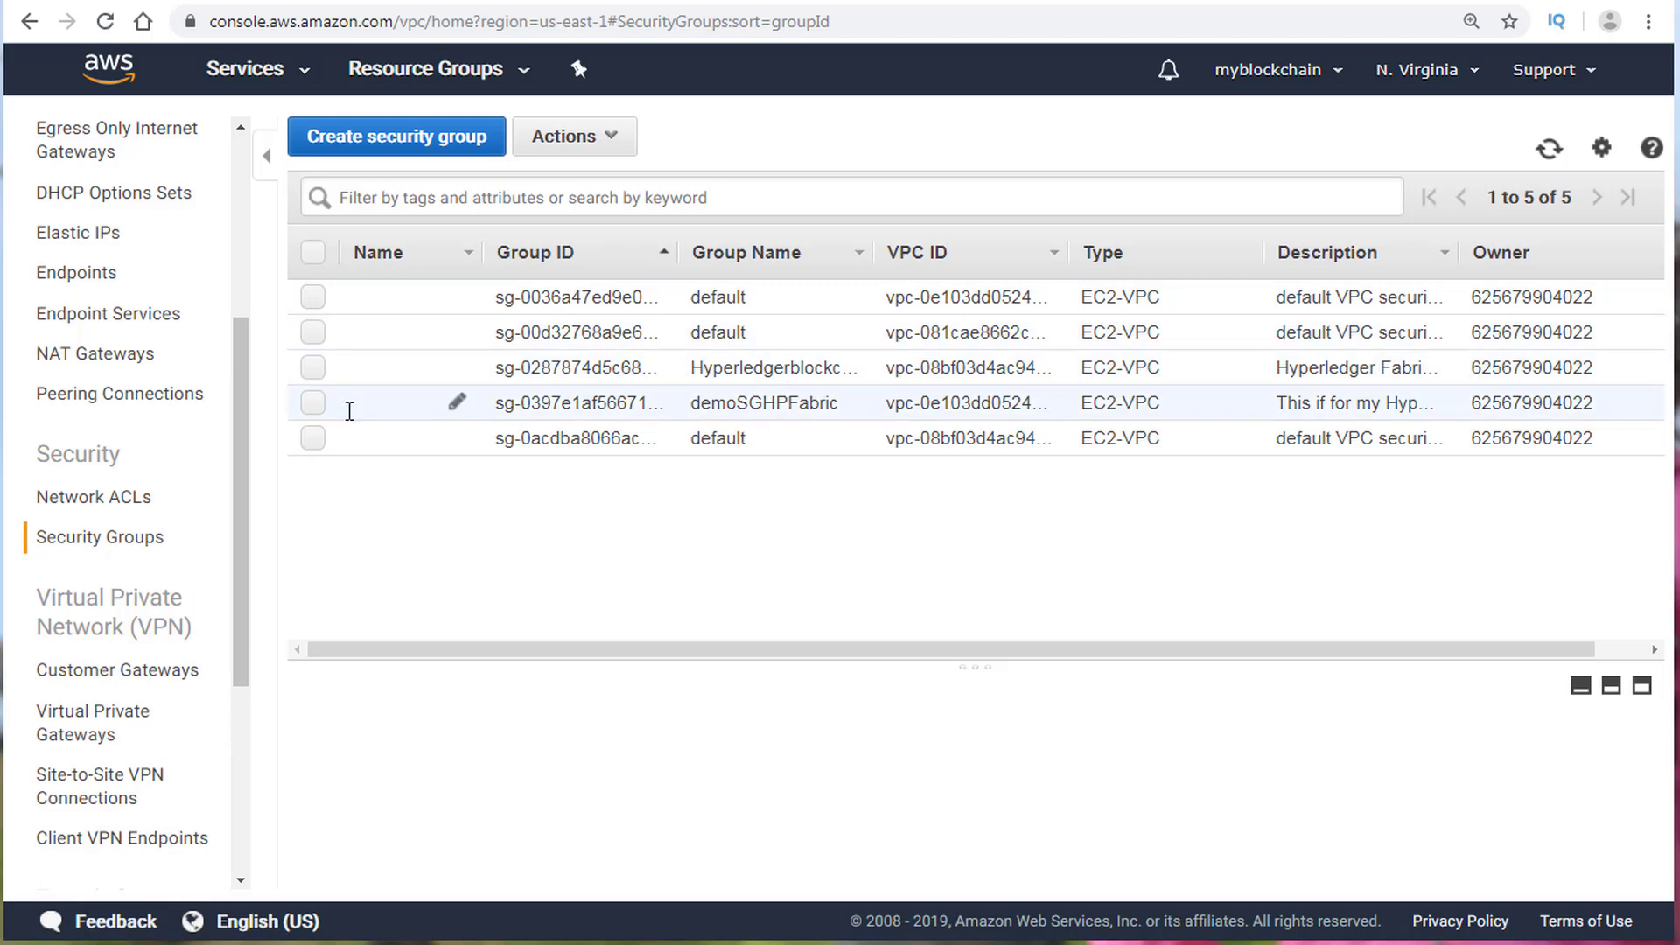
Step: Open the inbound rules of the demoSGHPFabric security group for editing
{"action": "left_click", "coordinate": [312, 404]}
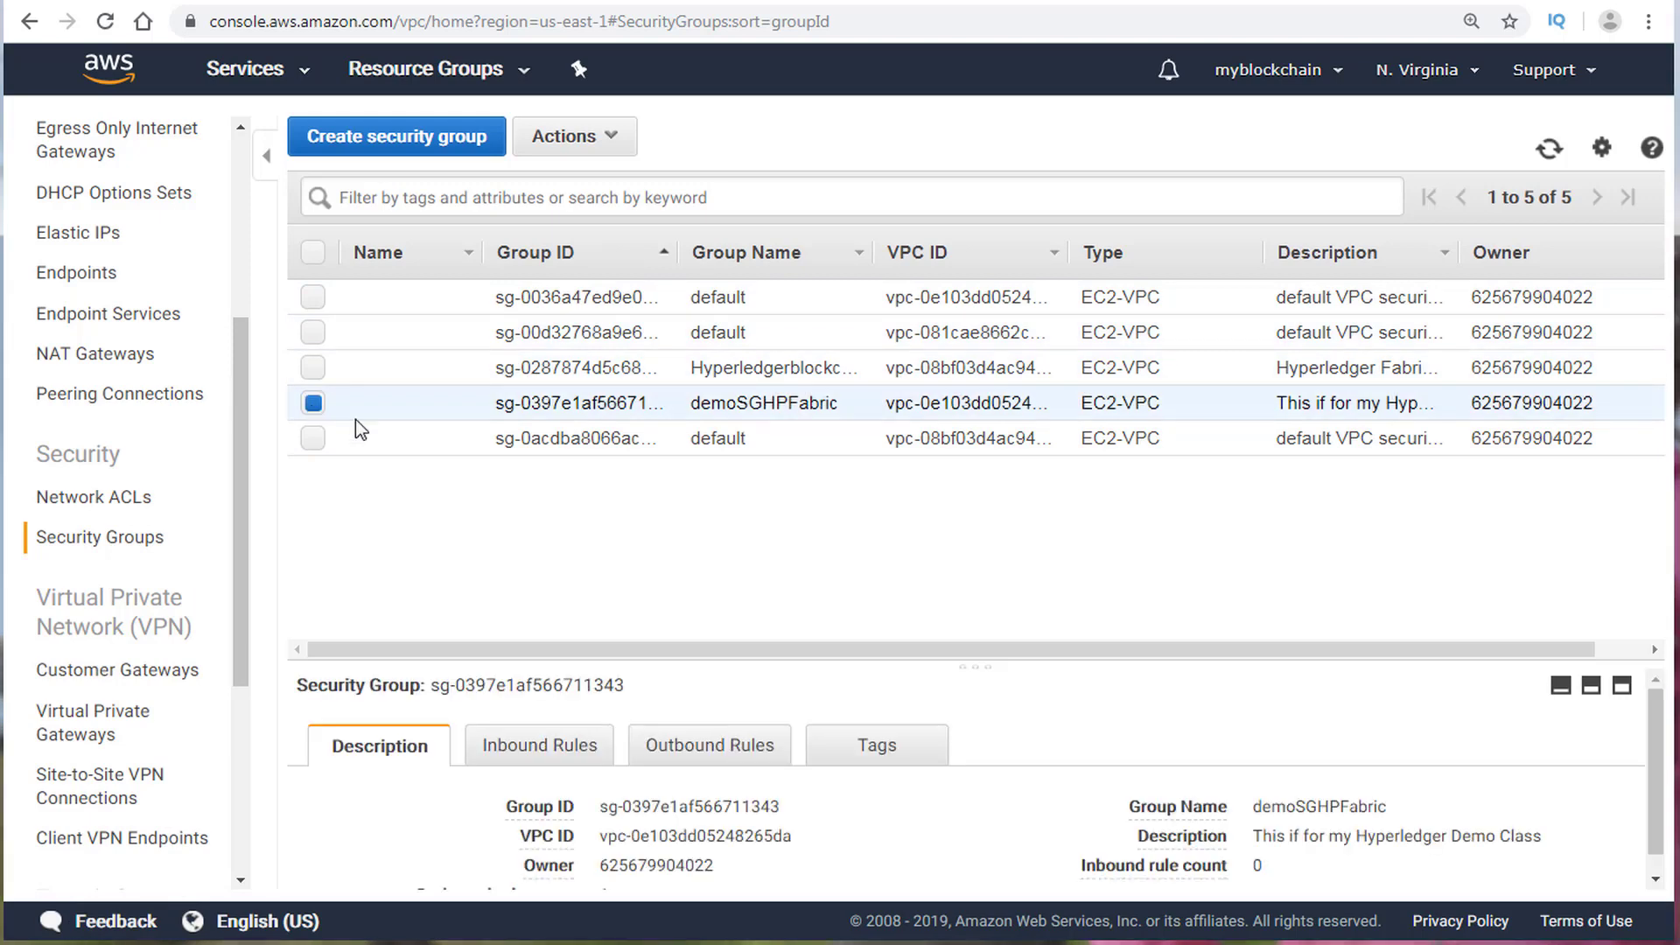
{"action": "scroll", "coordinate": [696, 722], "scroll_direction": "down", "scroll_amount": 1}
{"action": "left_click", "coordinate": [516, 733]}
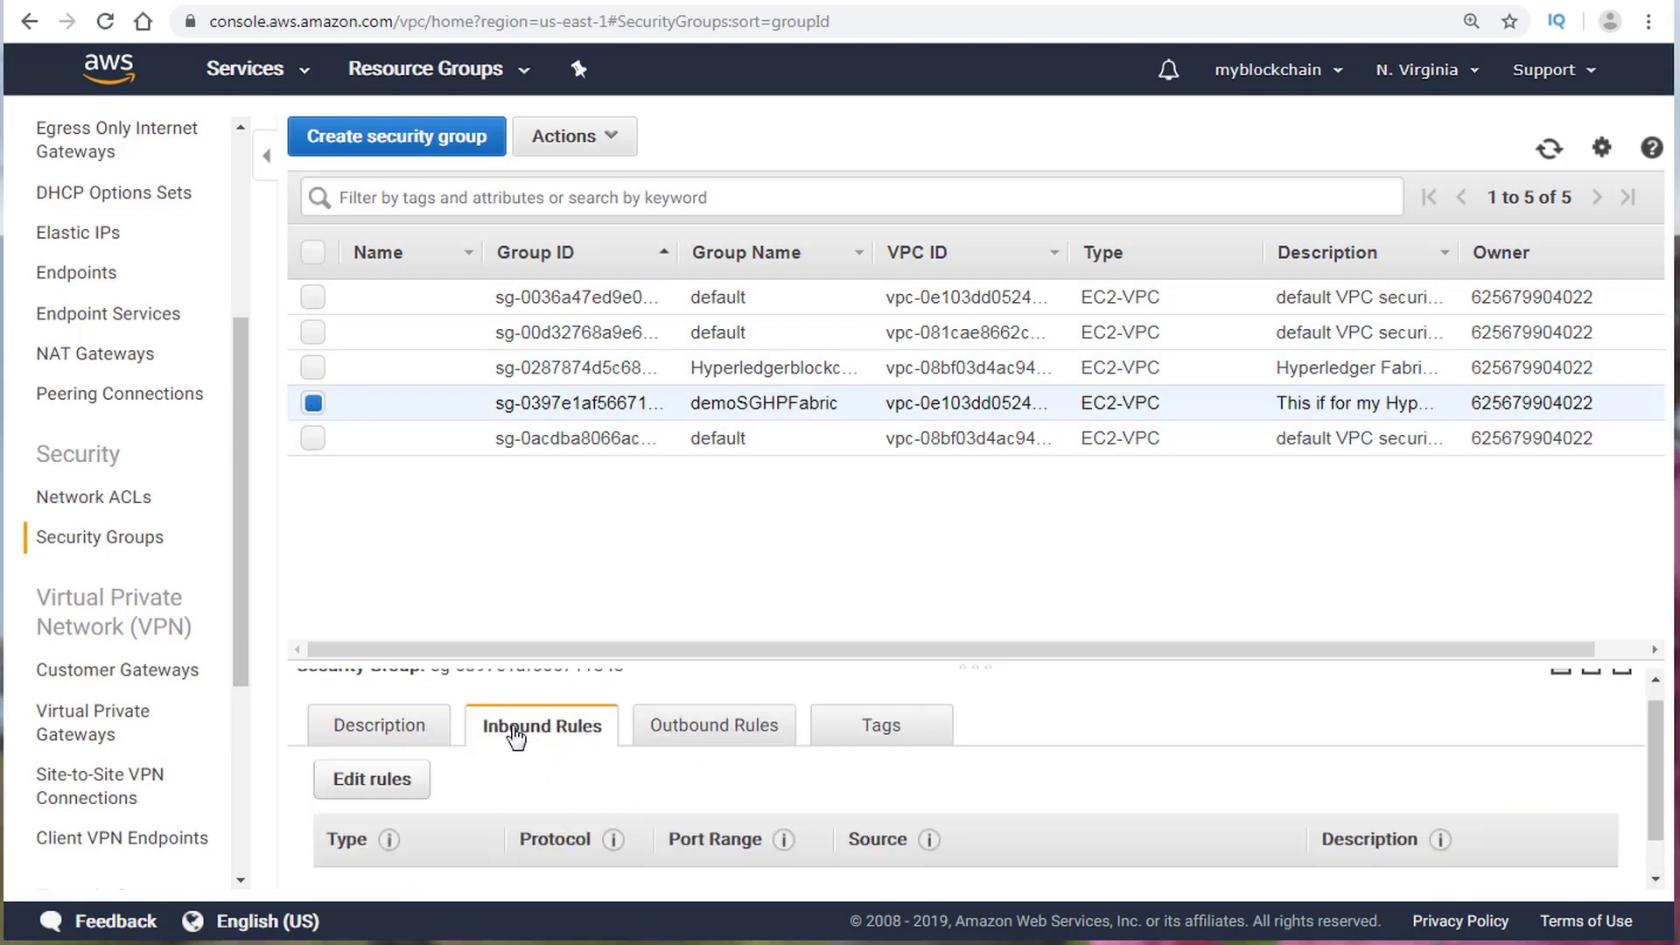
{"action": "scroll", "coordinate": [675, 791], "scroll_direction": "down", "scroll_amount": 1}
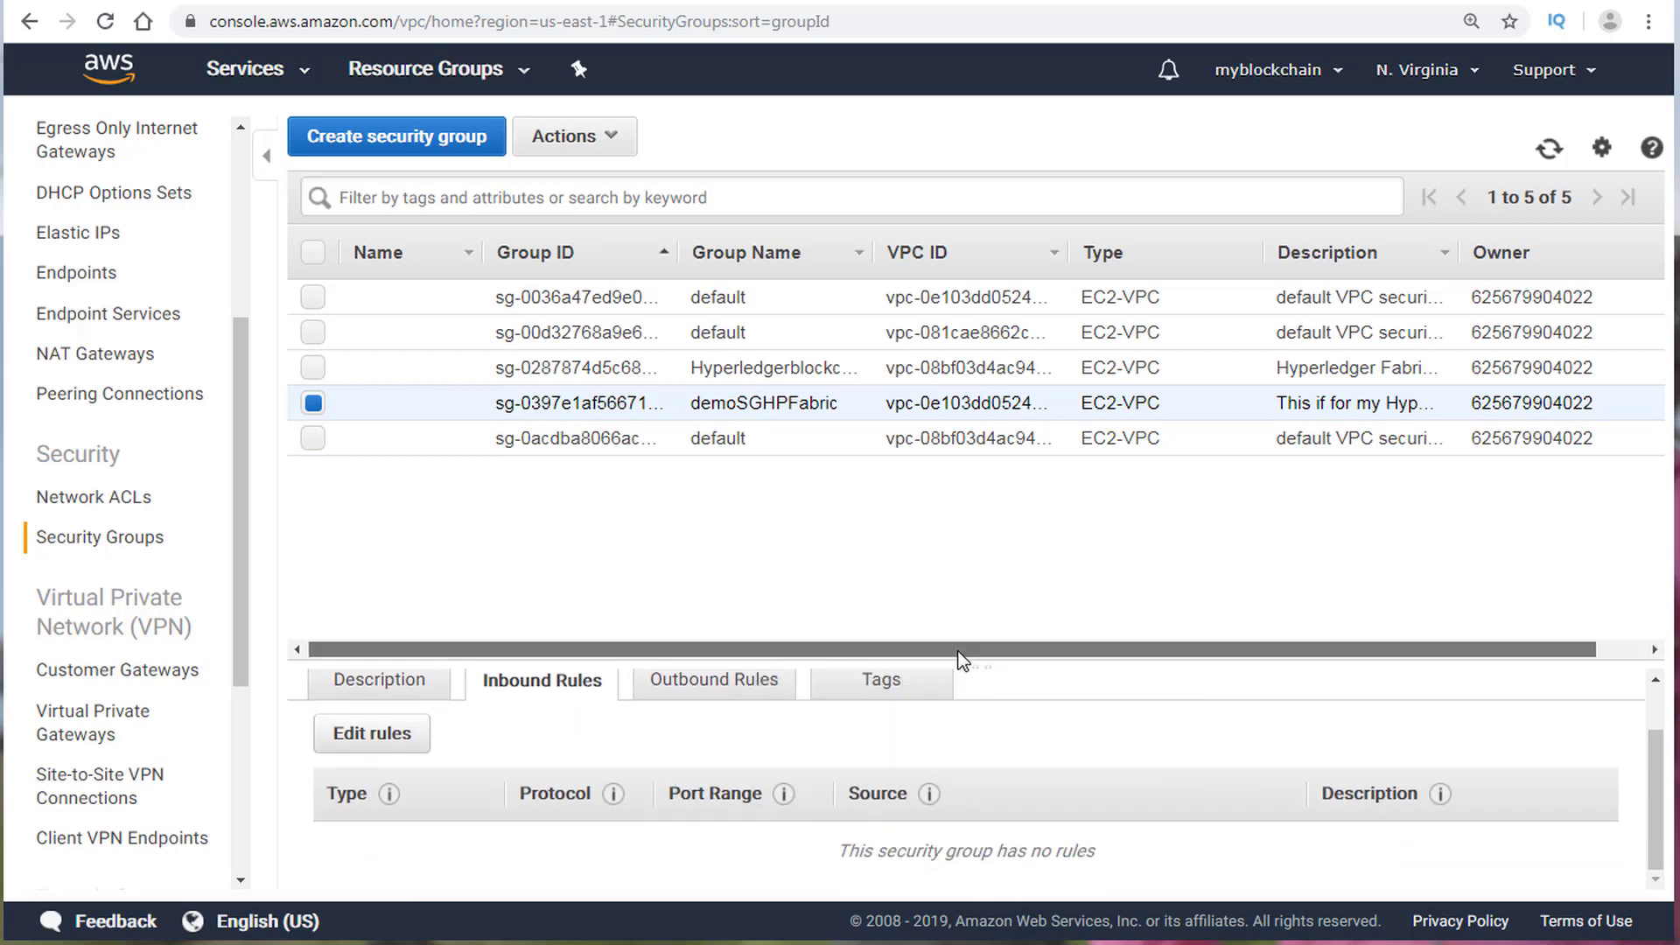
{"action": "left_click_drag", "start_coordinate": [963, 660], "coordinate": [967, 525]}
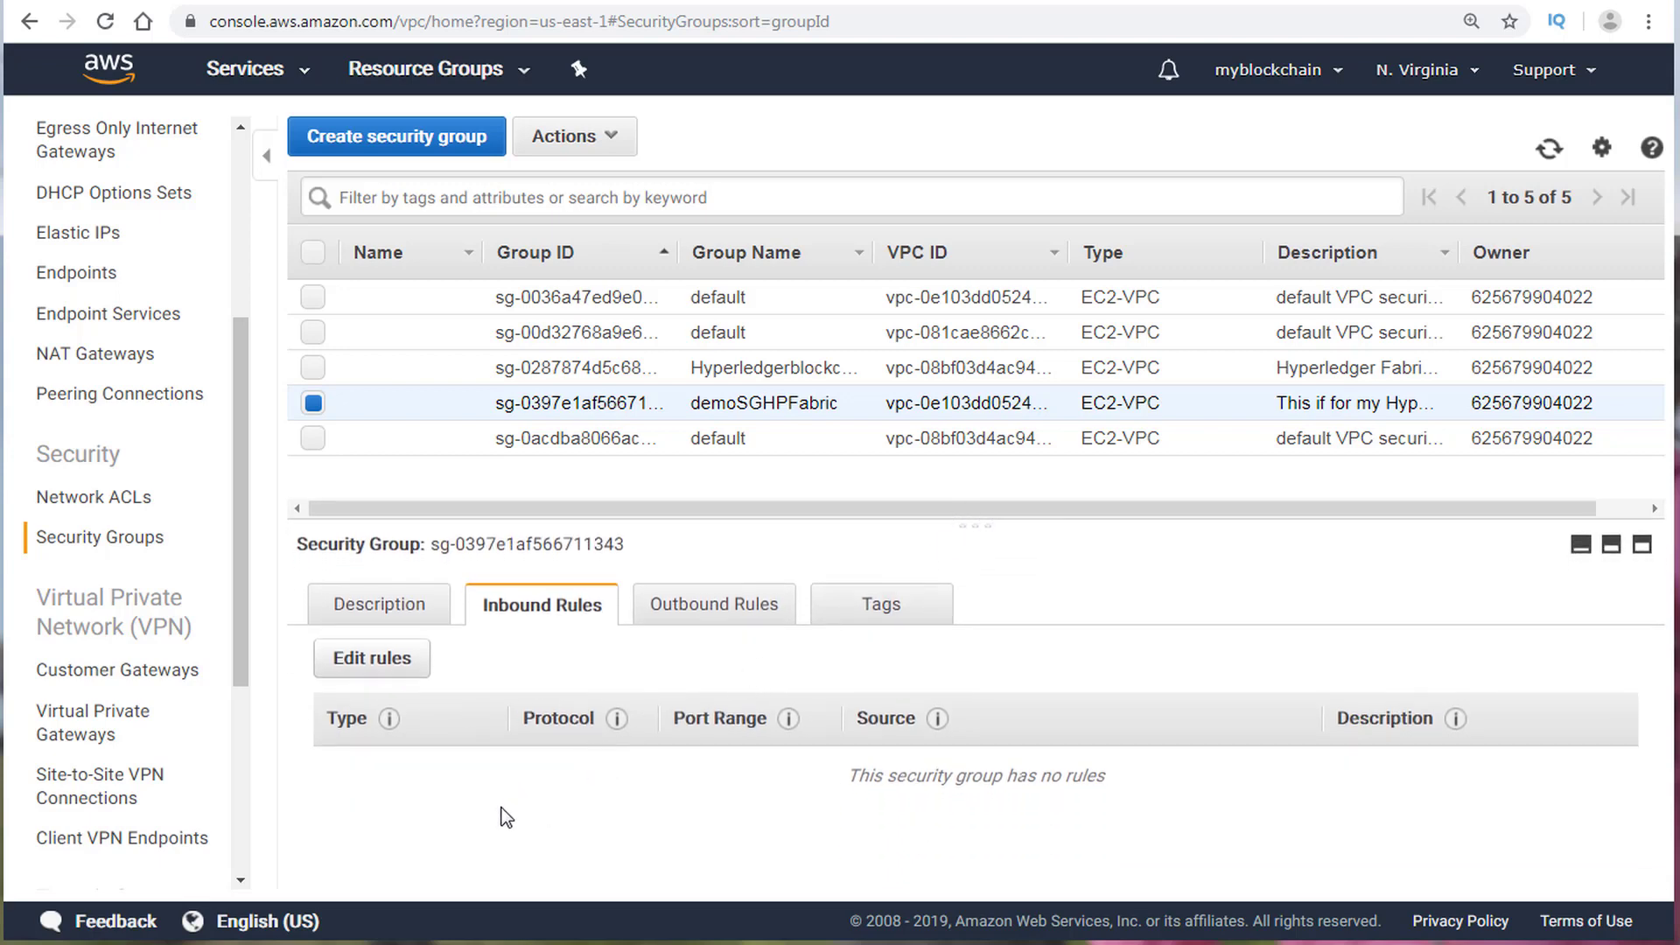
{"action": "left_click", "coordinate": [652, 617]}
{"action": "left_click", "coordinate": [551, 616]}
{"action": "left_click", "coordinate": [372, 657]}
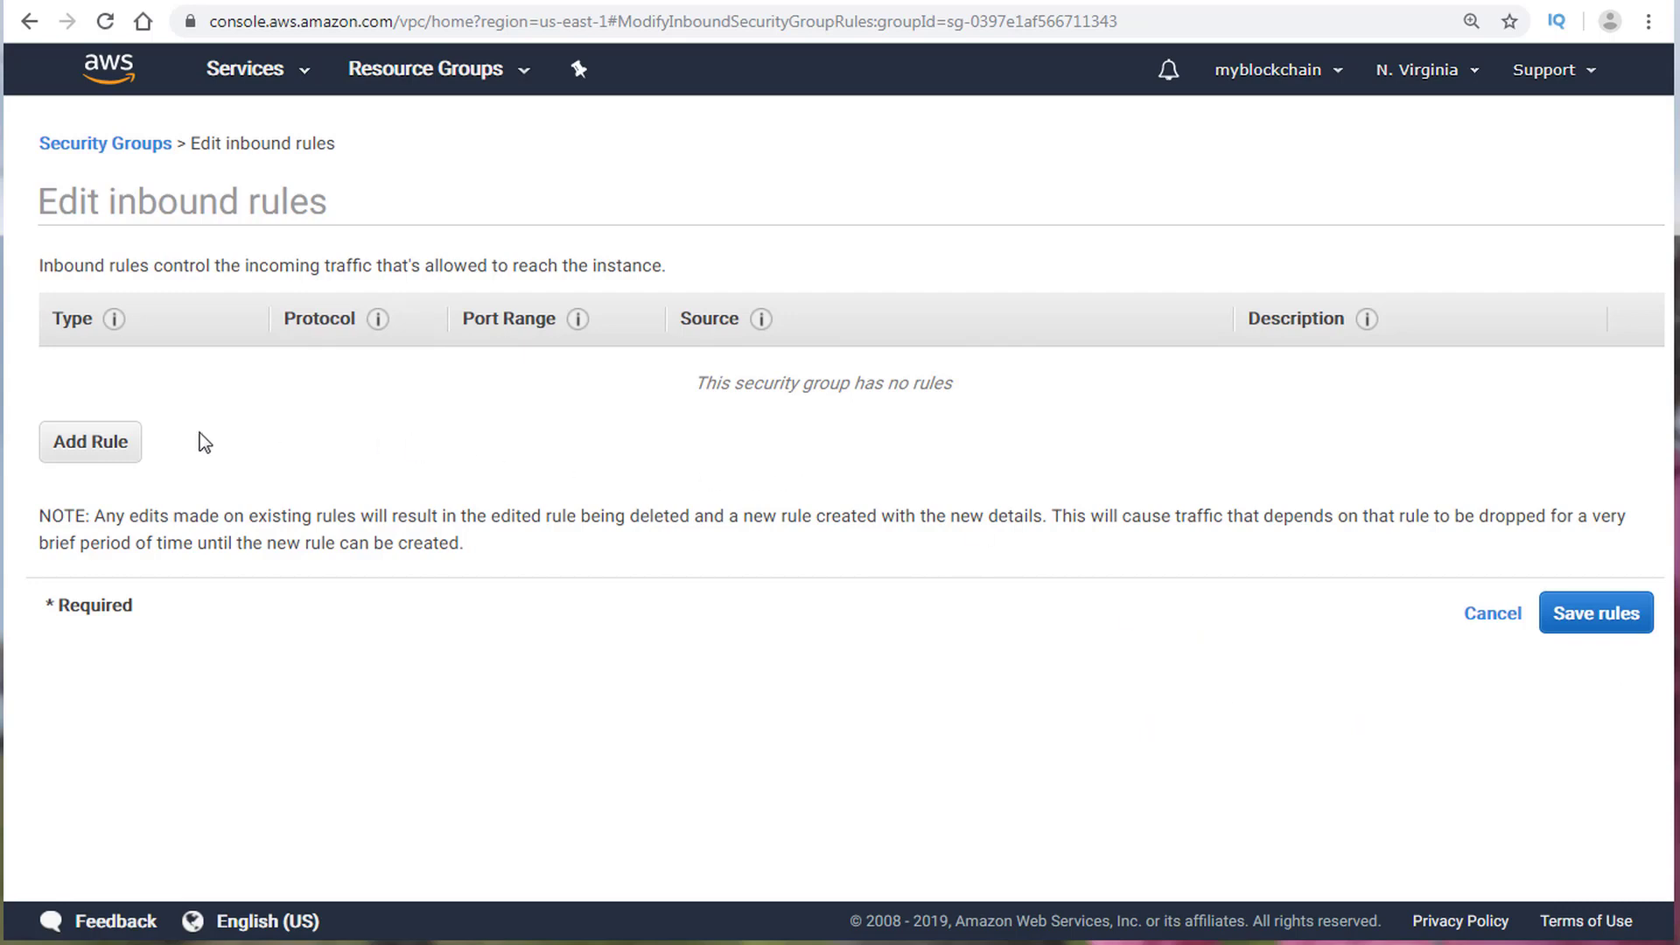
Step: Add an inbound rule of type HTTP to the security group, keeping its default source
{"action": "left_click", "coordinate": [87, 456]}
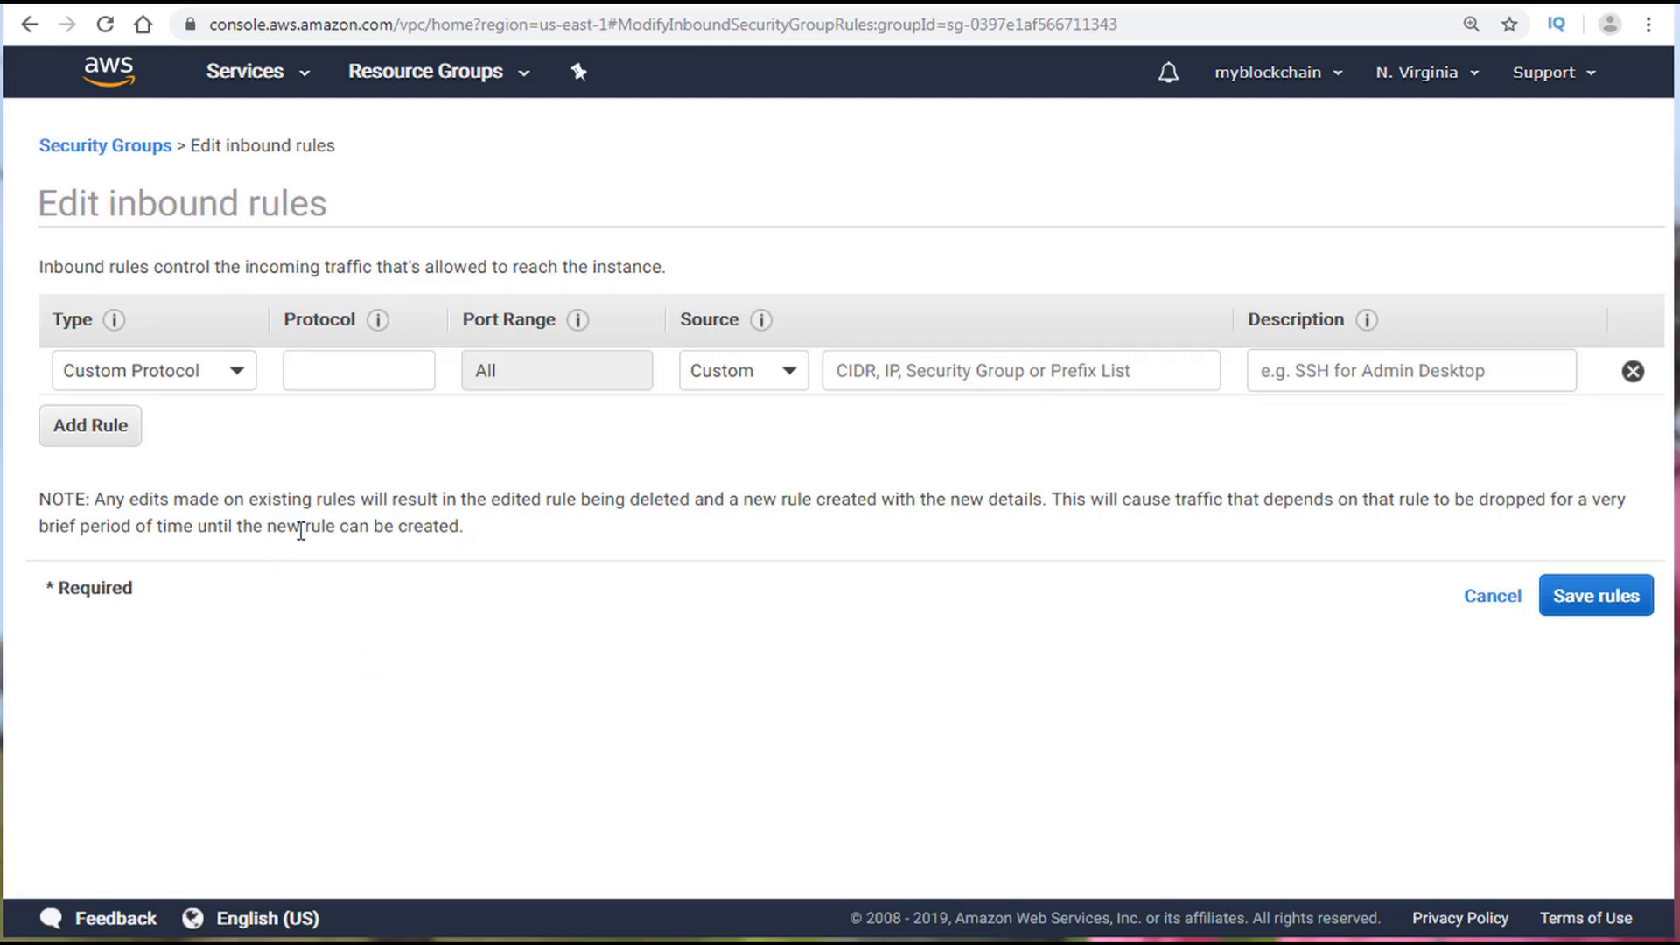
{"action": "left_click", "coordinate": [193, 381]}
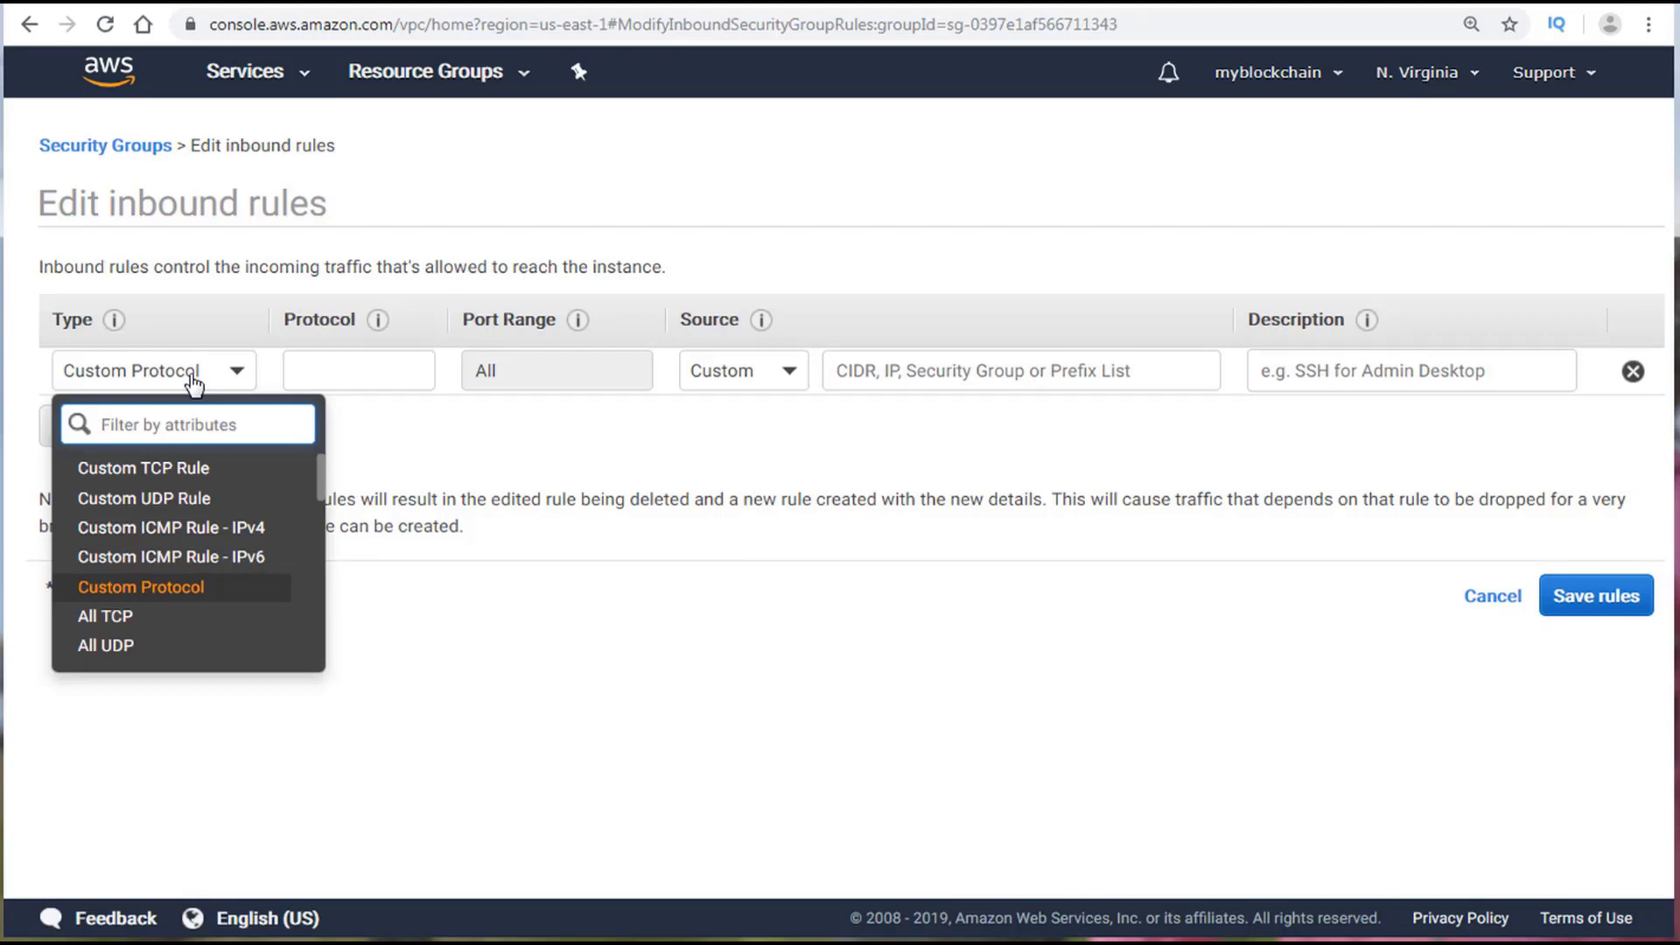
{"action": "type", "text": "http"}
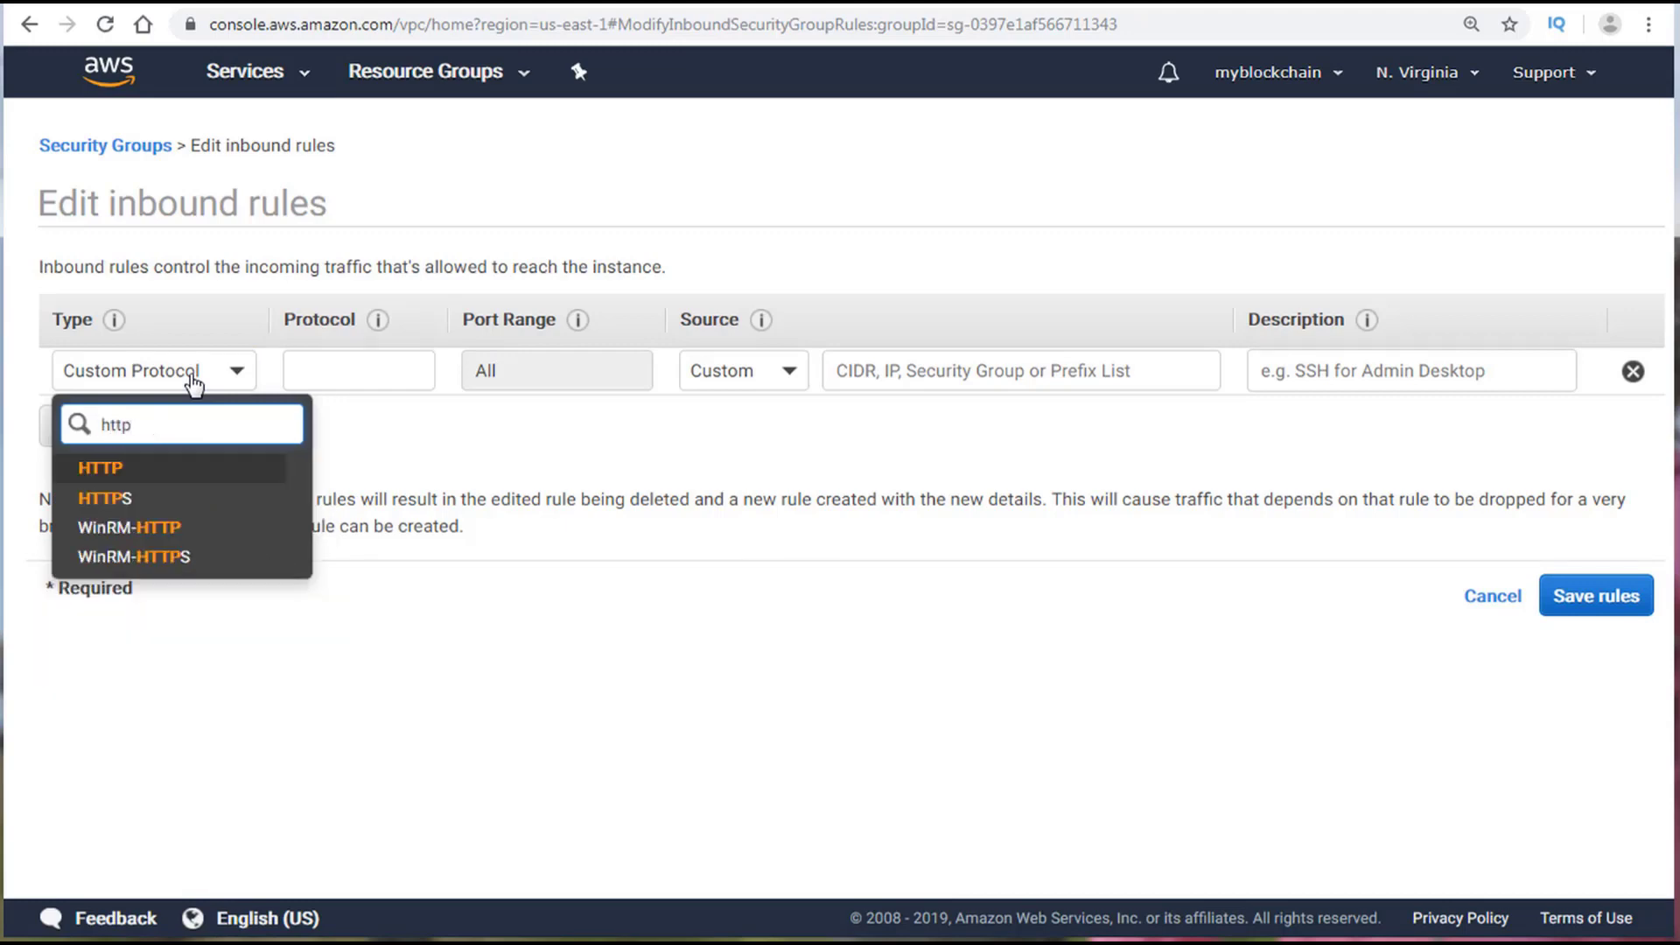
{"action": "left_click", "coordinate": [156, 471]}
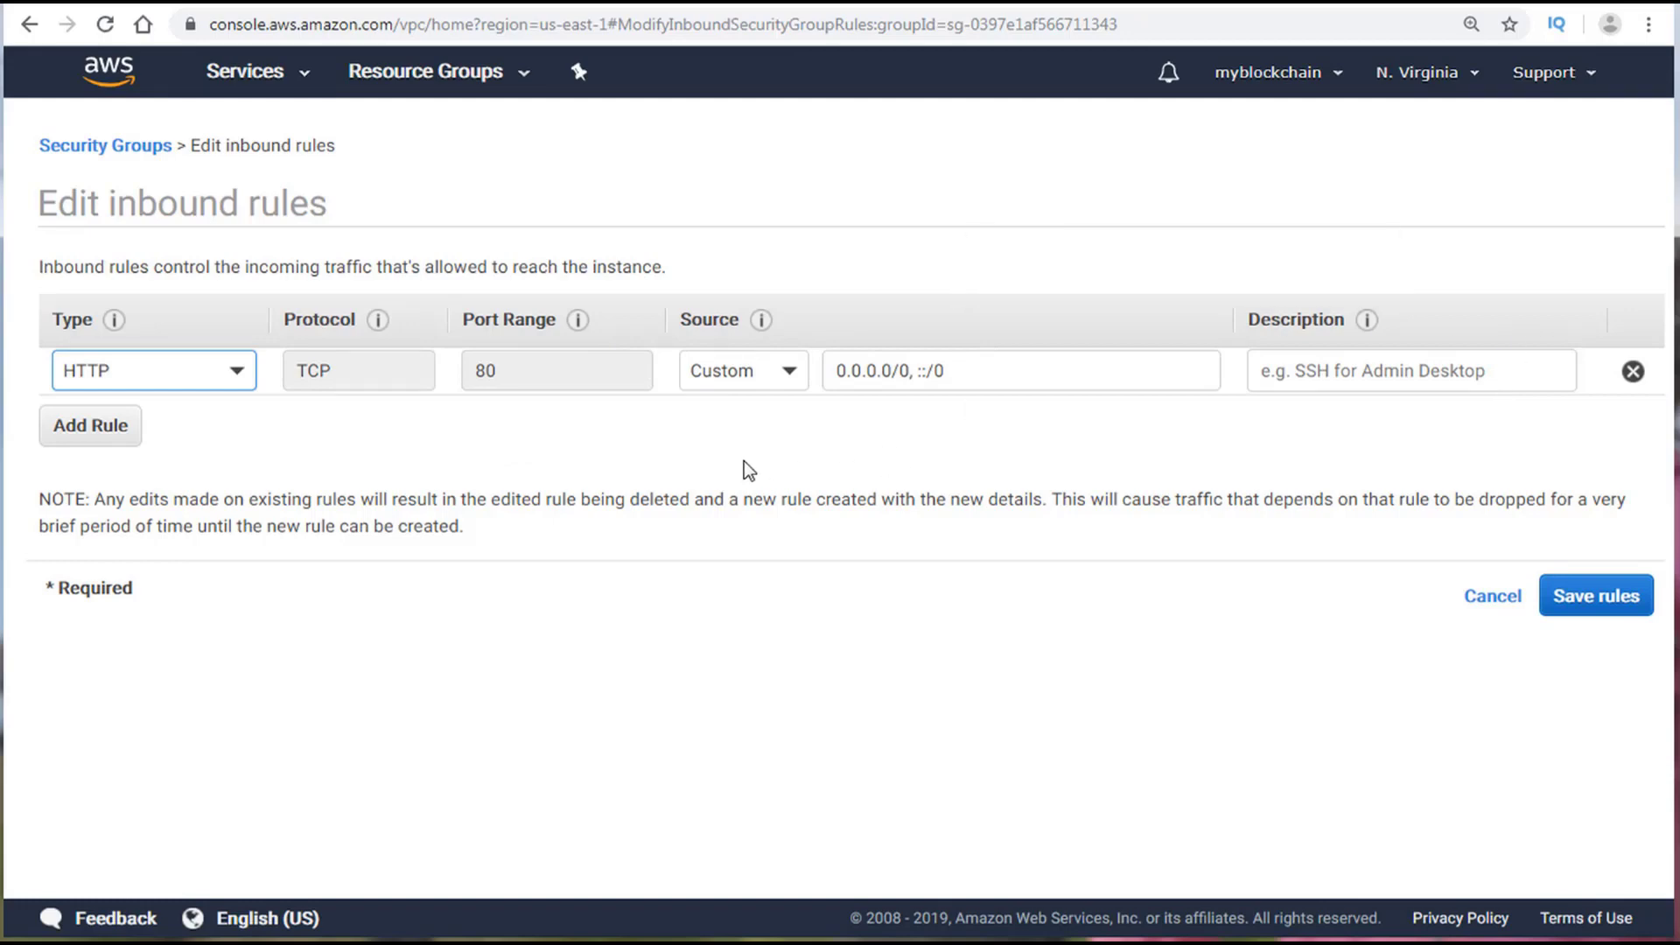
Step: Add a second inbound rule of type HTTPS with its default source, and save the rules without descriptions
{"action": "left_click", "coordinate": [84, 428]}
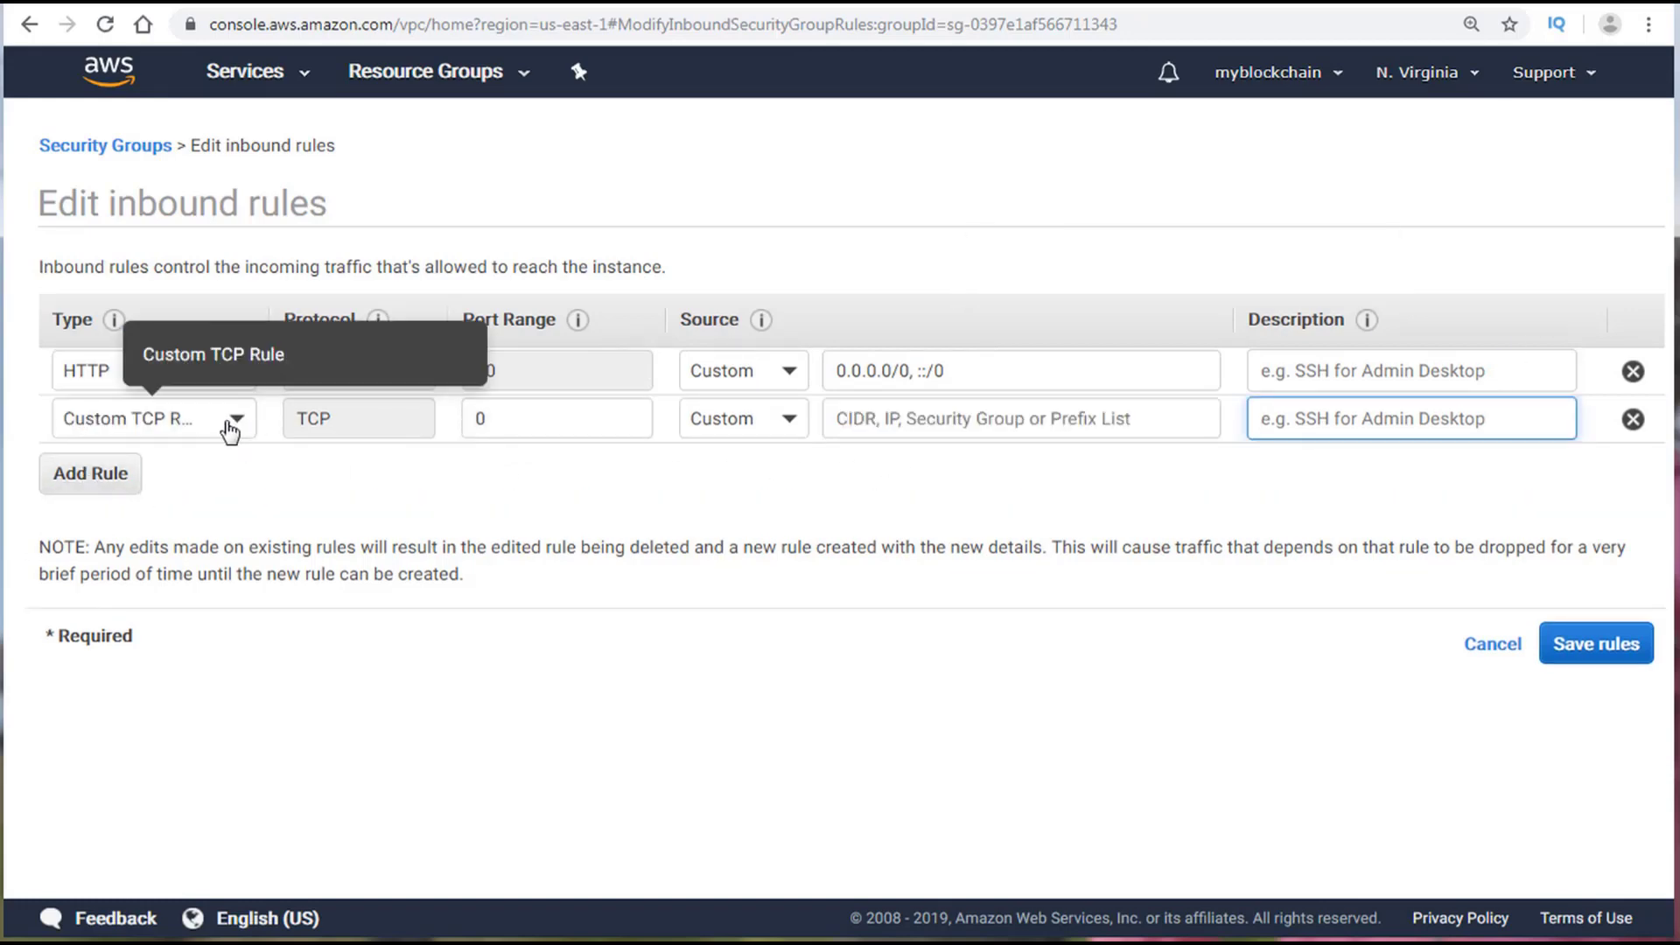
{"action": "left_click", "coordinate": [164, 426]}
{"action": "type", "text": "http"}
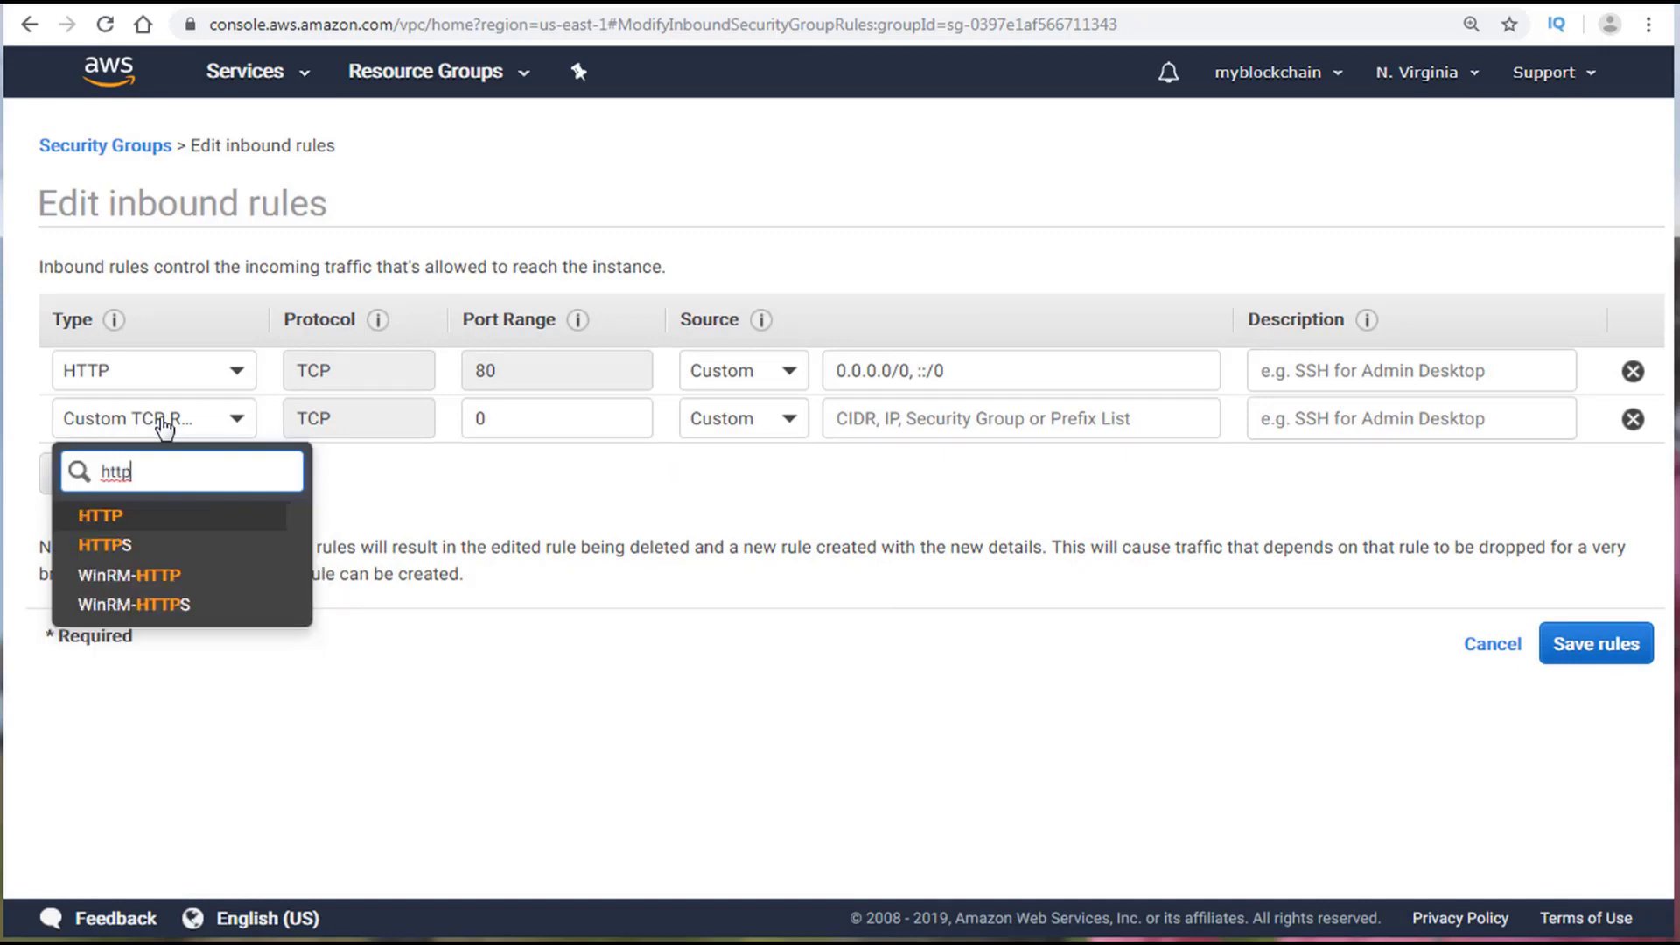
{"action": "left_click", "coordinate": [262, 521]}
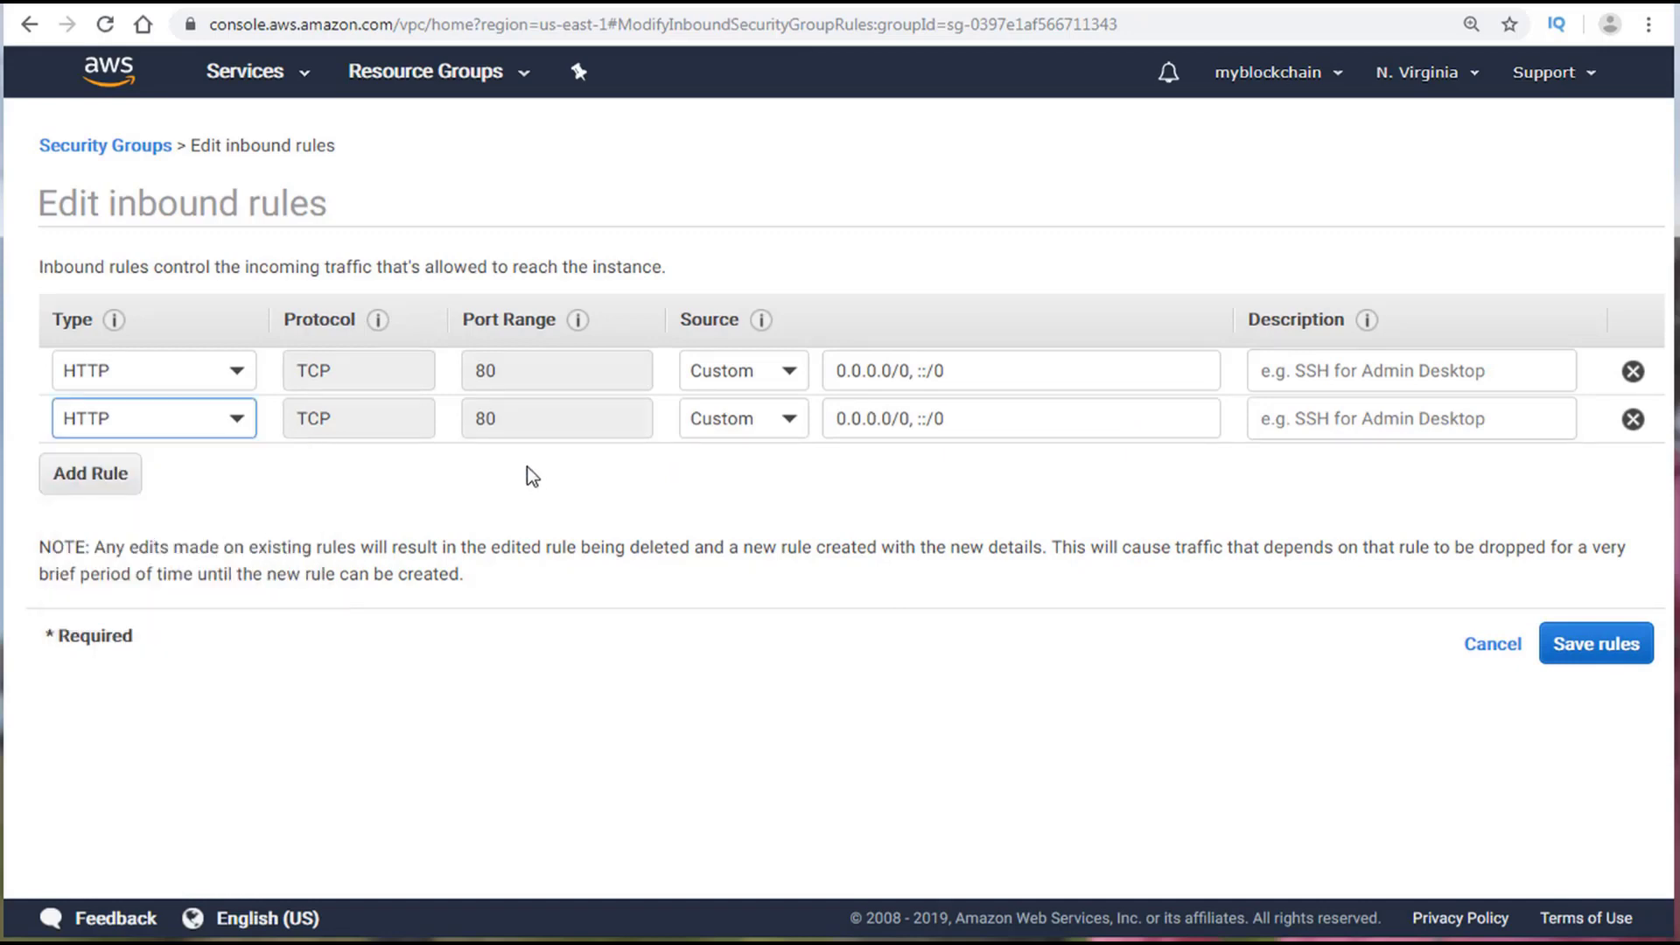
{"action": "left_click", "coordinate": [231, 423]}
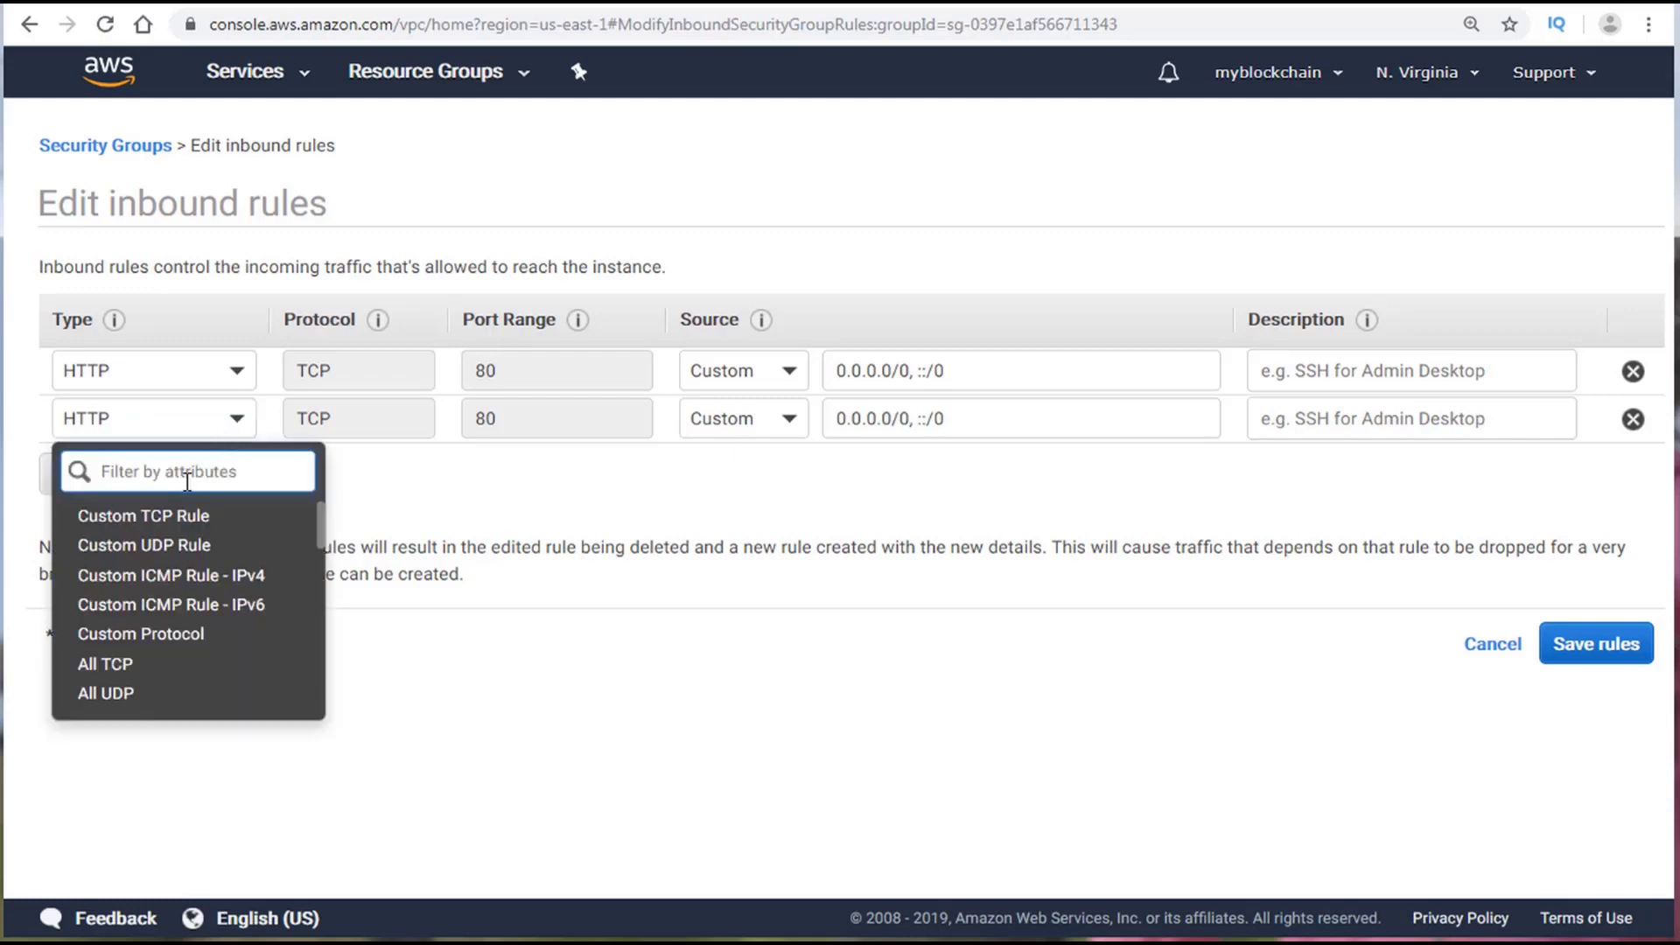
{"action": "type", "text": "https"}
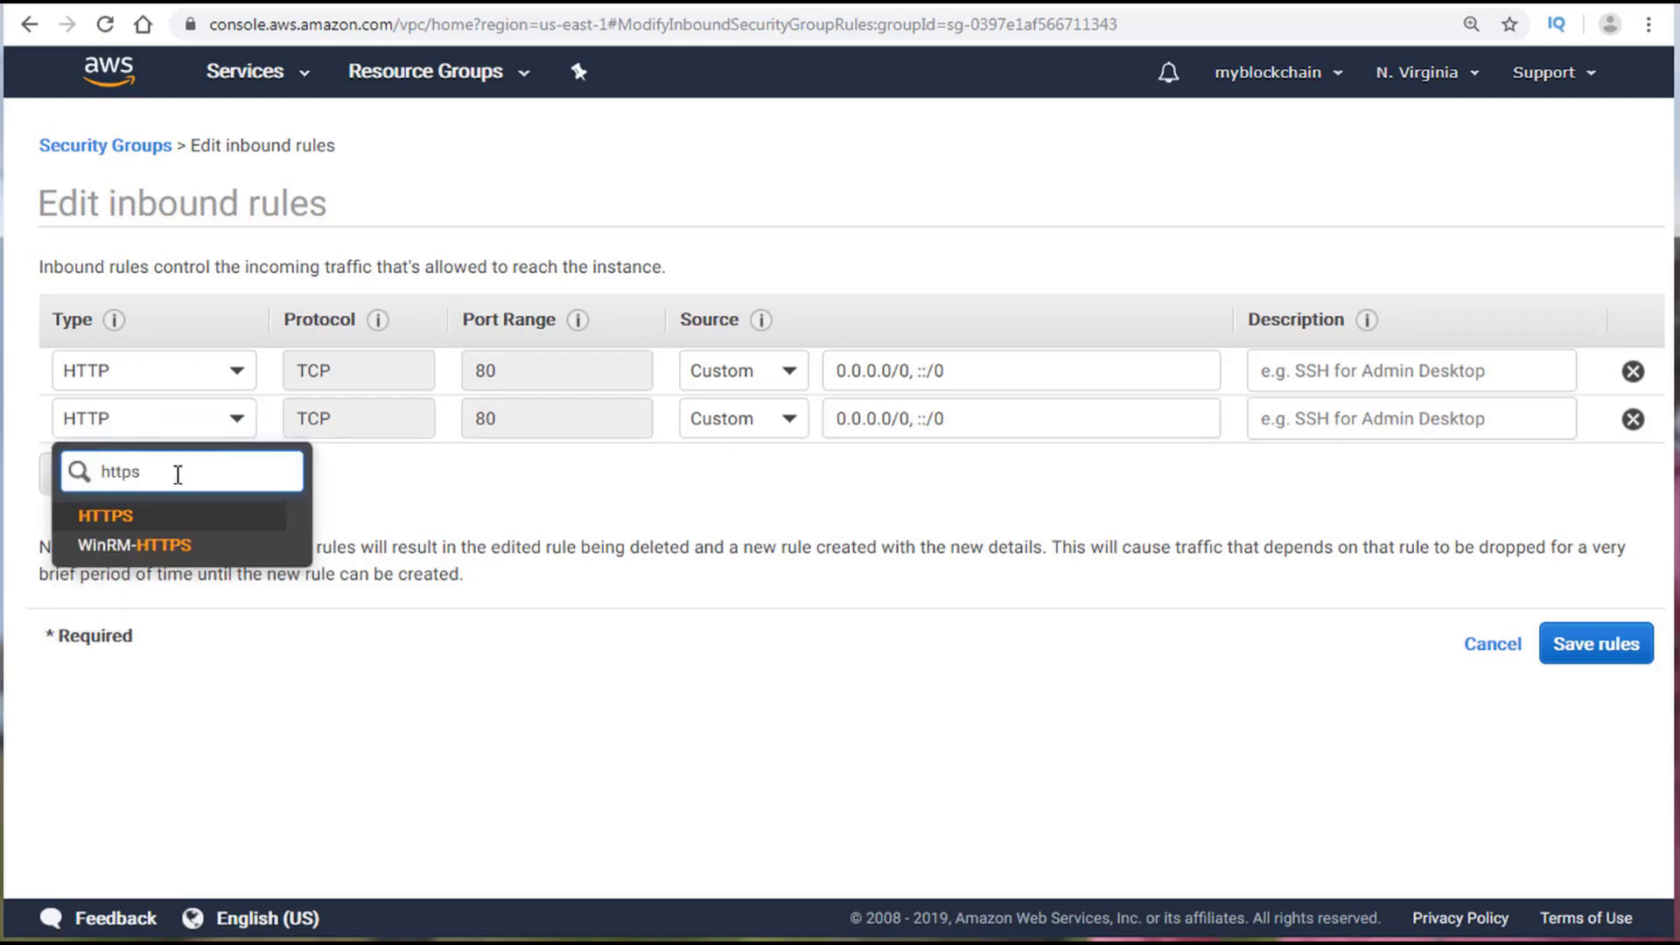
{"action": "left_click", "coordinate": [153, 516]}
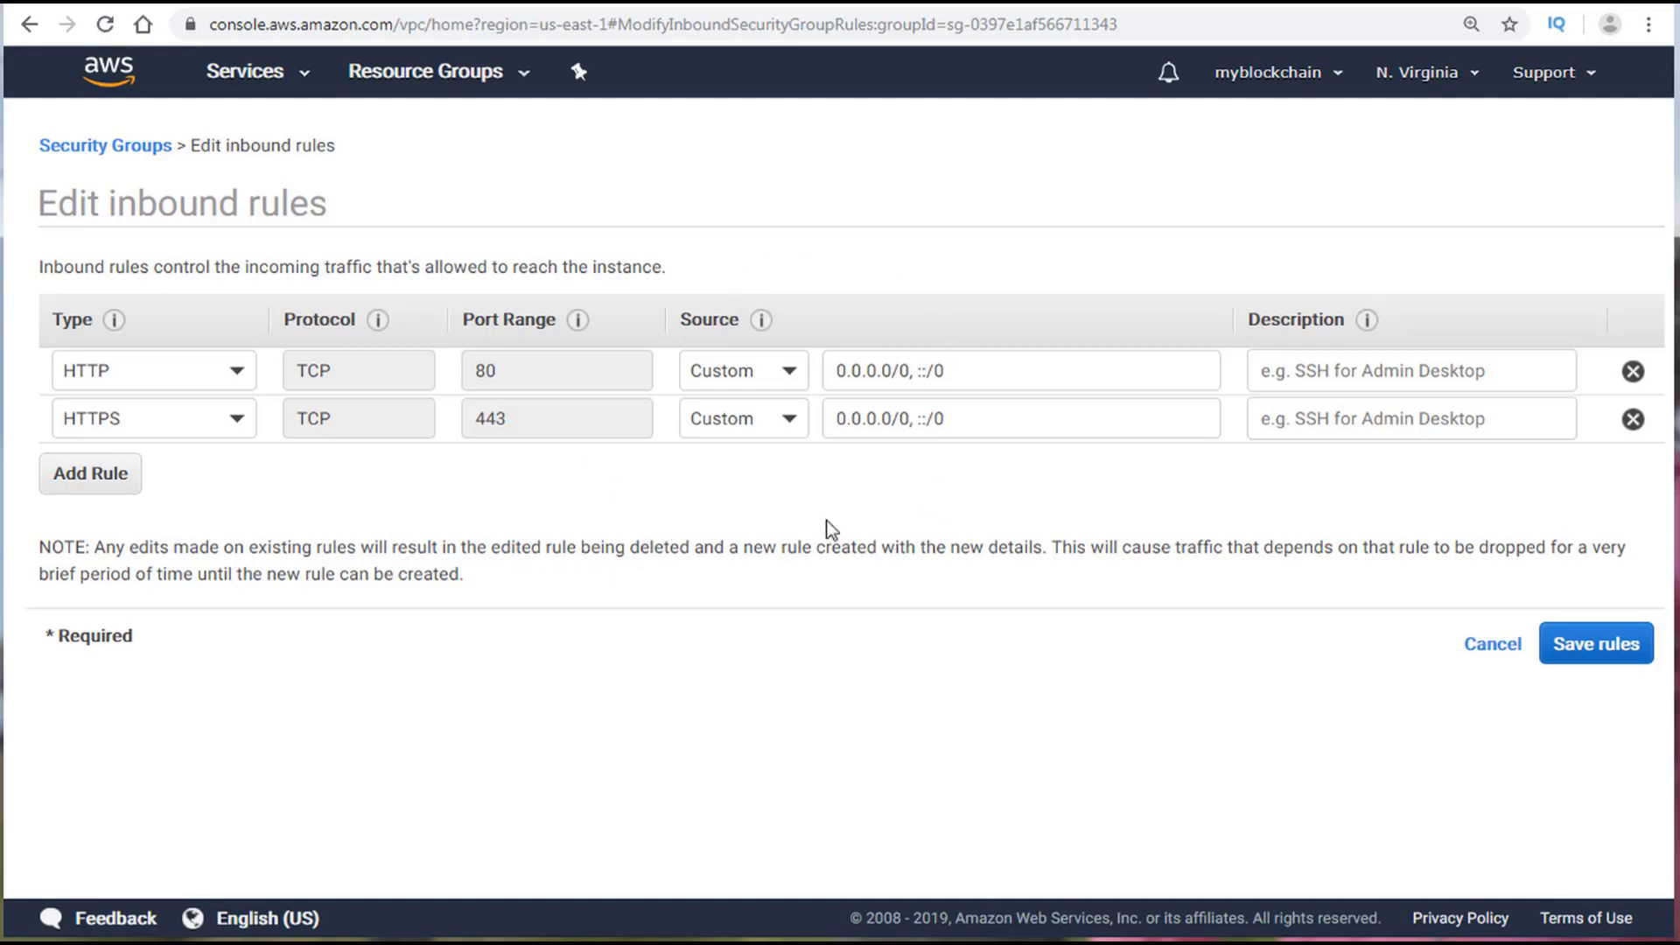
{"action": "left_click", "coordinate": [1392, 375]}
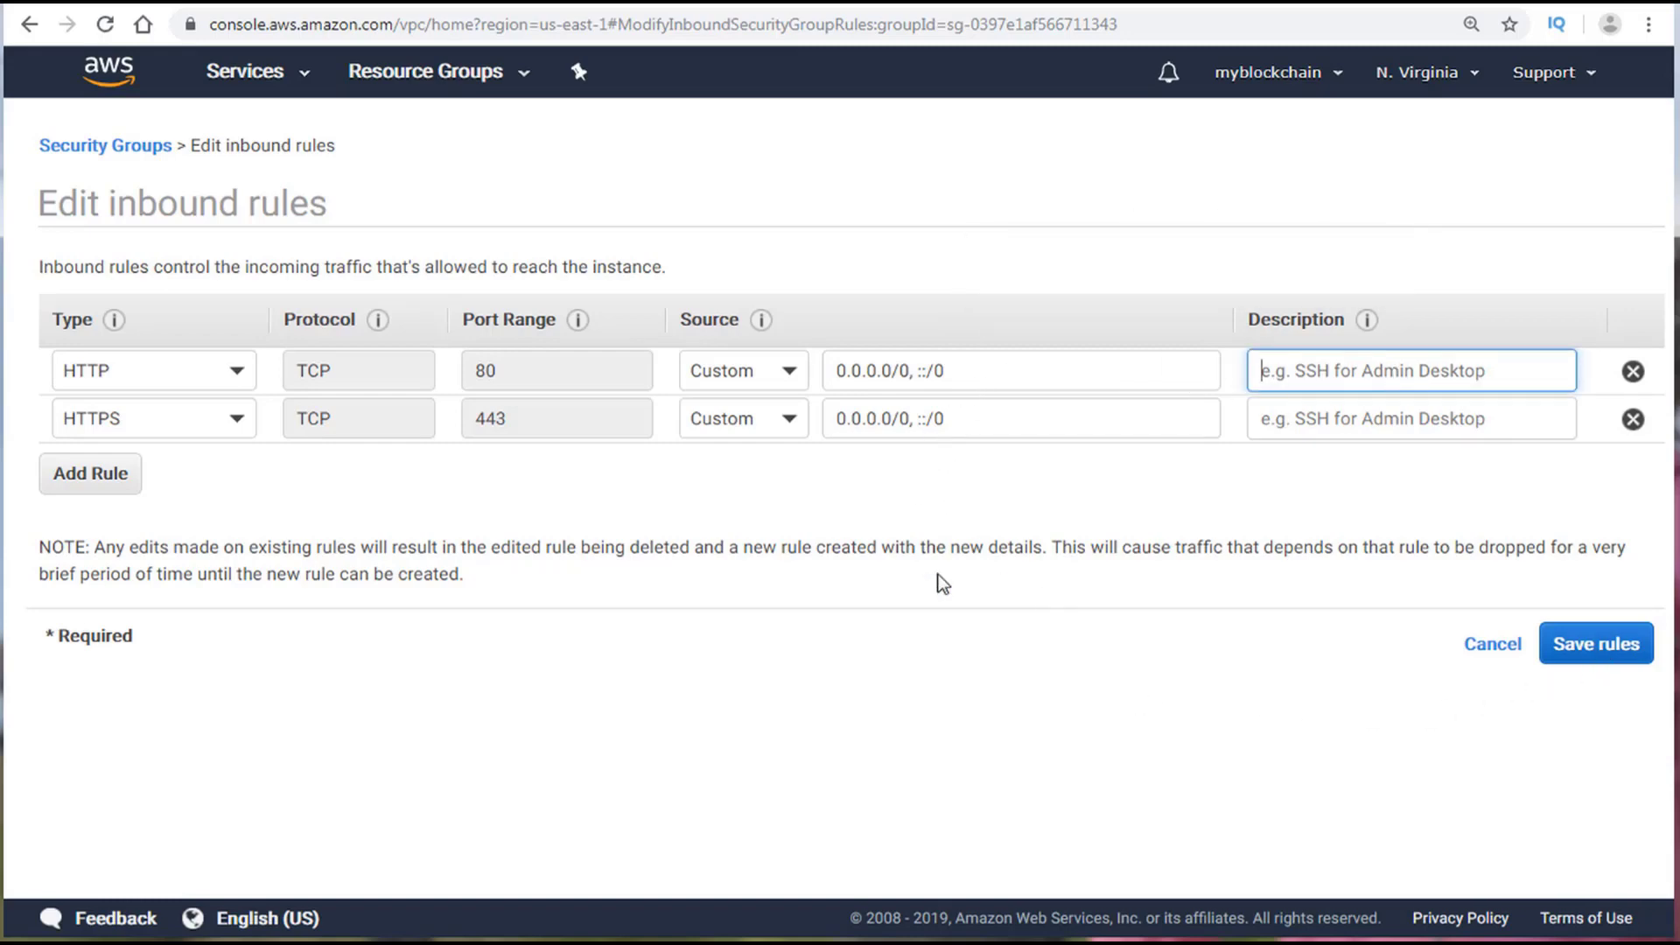
{"action": "left_click", "coordinate": [1606, 643]}
{"action": "left_click", "coordinate": [1238, 371]}
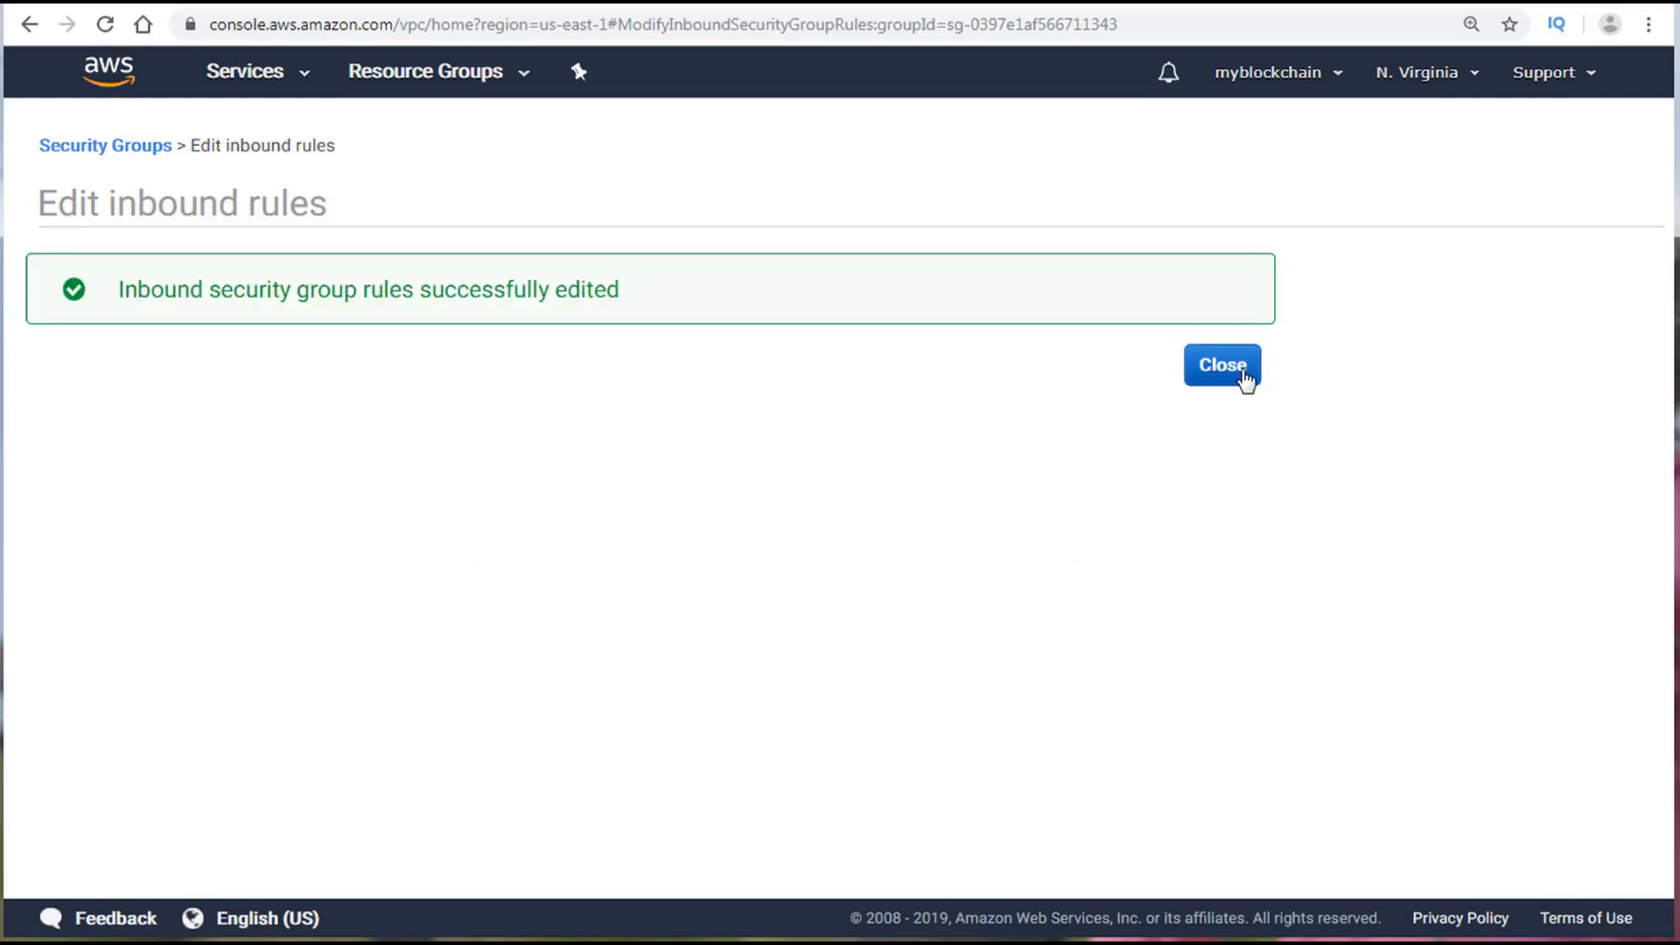
Step: Review the inbound and outbound rules of the demoSGHPFabric security group
{"action": "scroll", "coordinate": [714, 727], "scroll_direction": "down", "scroll_amount": 1}
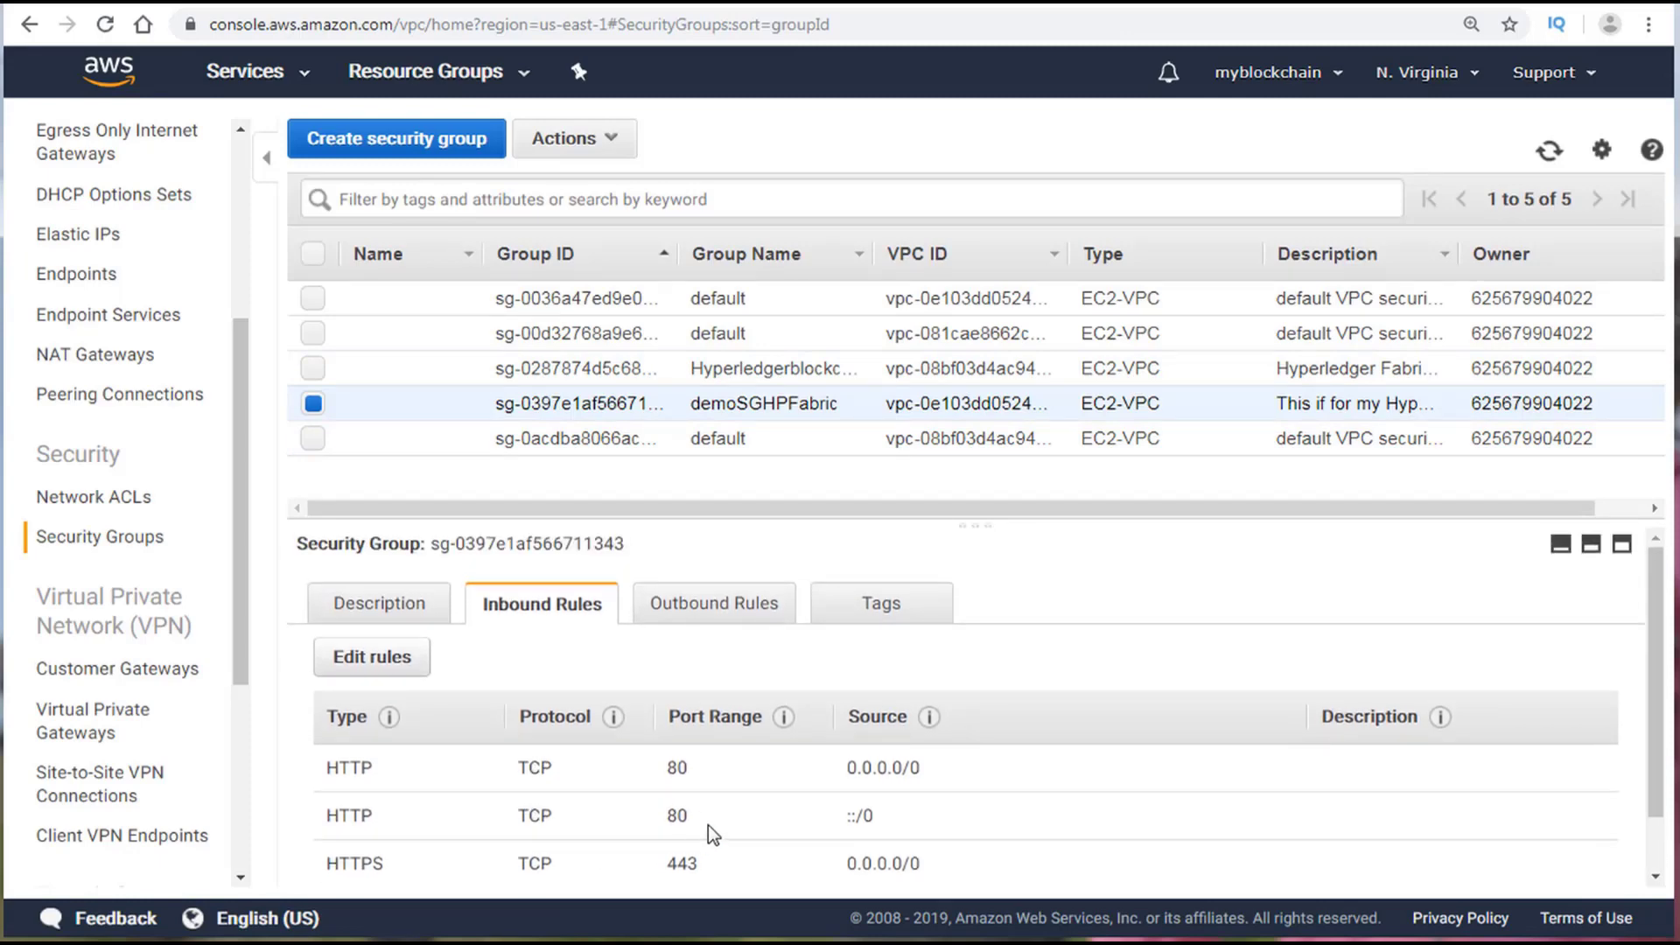
{"action": "scroll", "coordinate": [706, 831], "scroll_direction": "down", "scroll_amount": 1}
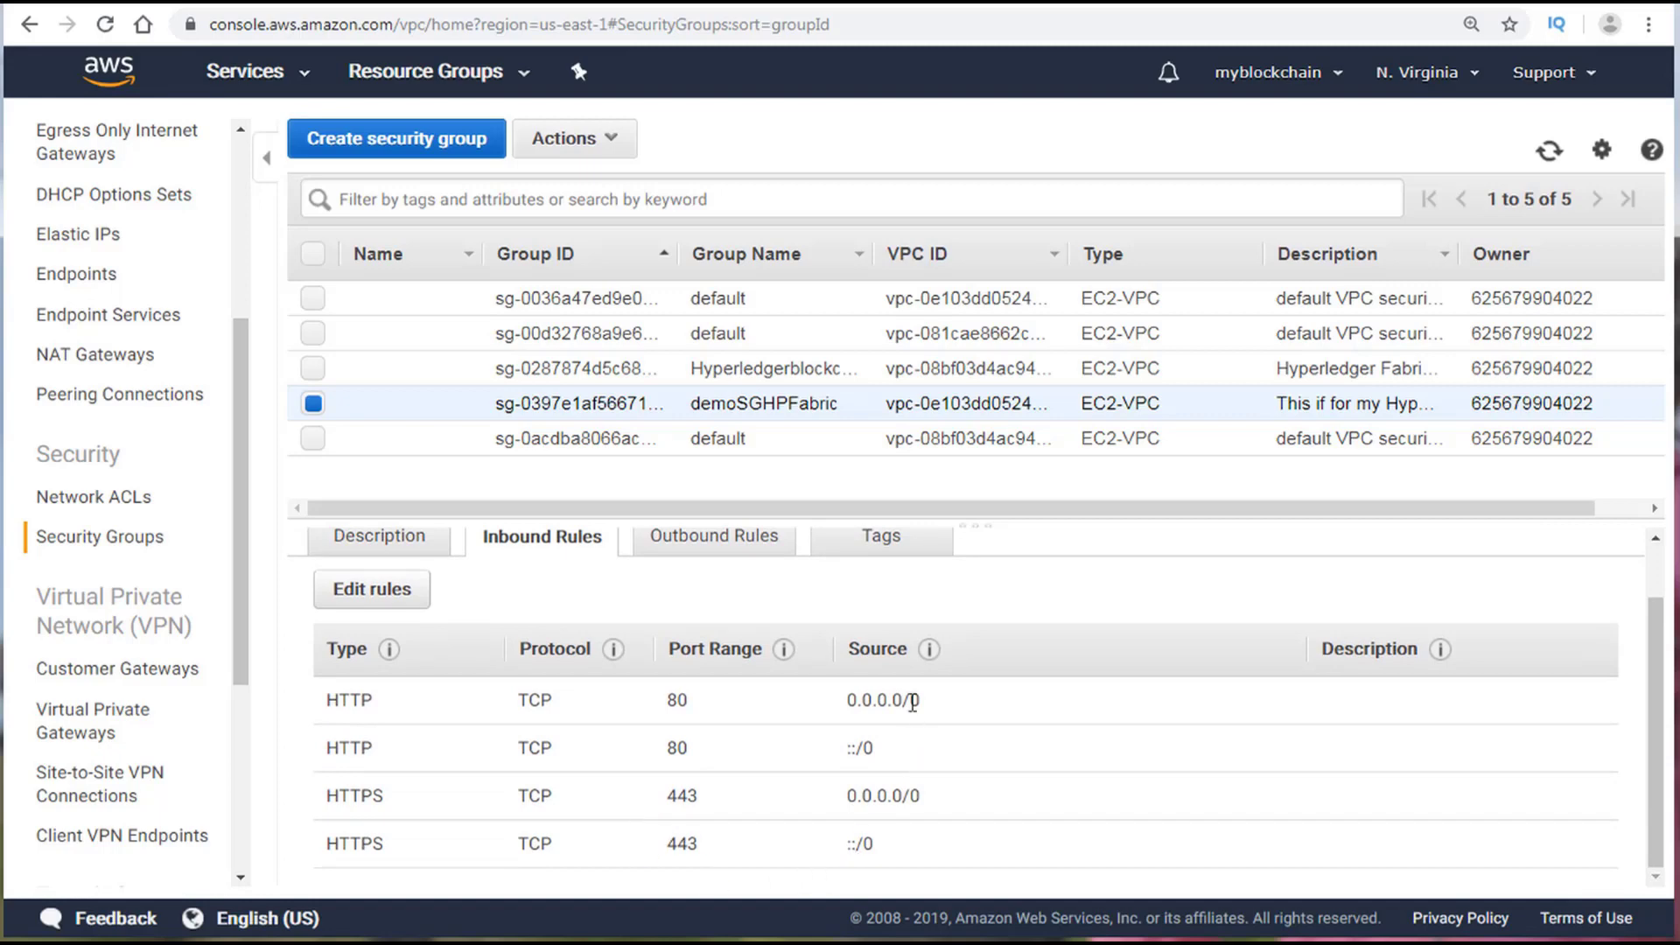
{"action": "scroll", "coordinate": [434, 780], "scroll_direction": "up", "scroll_amount": 1}
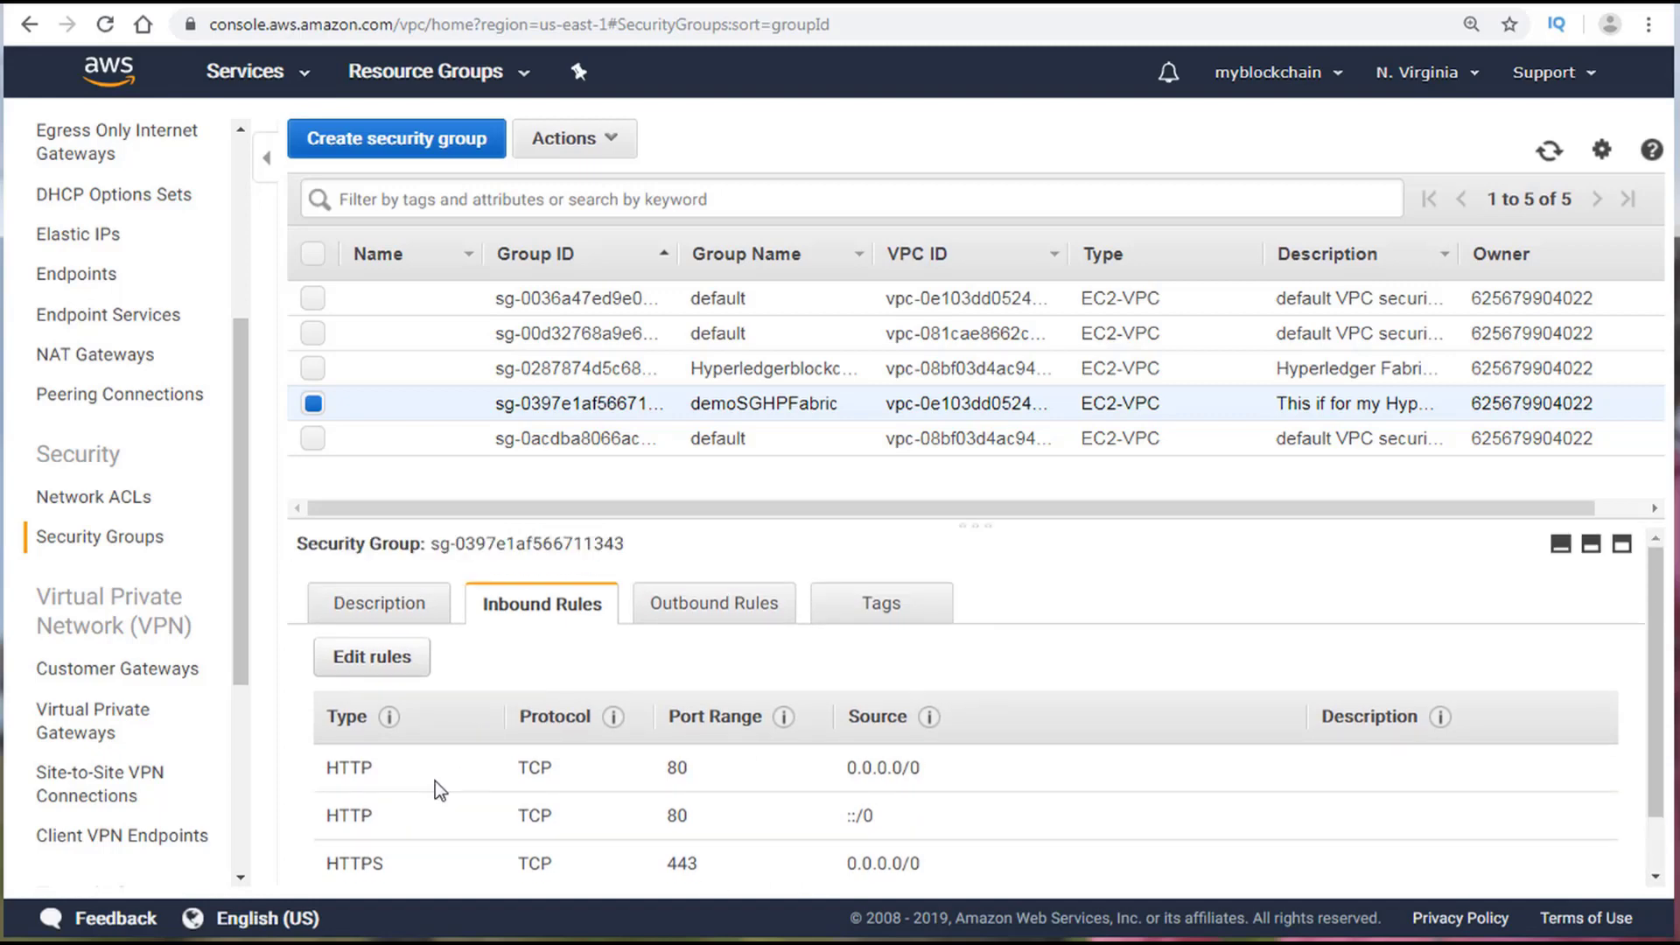
{"action": "mouse_move", "coordinate": [931, 723]}
{"action": "left_click", "coordinate": [708, 613]}
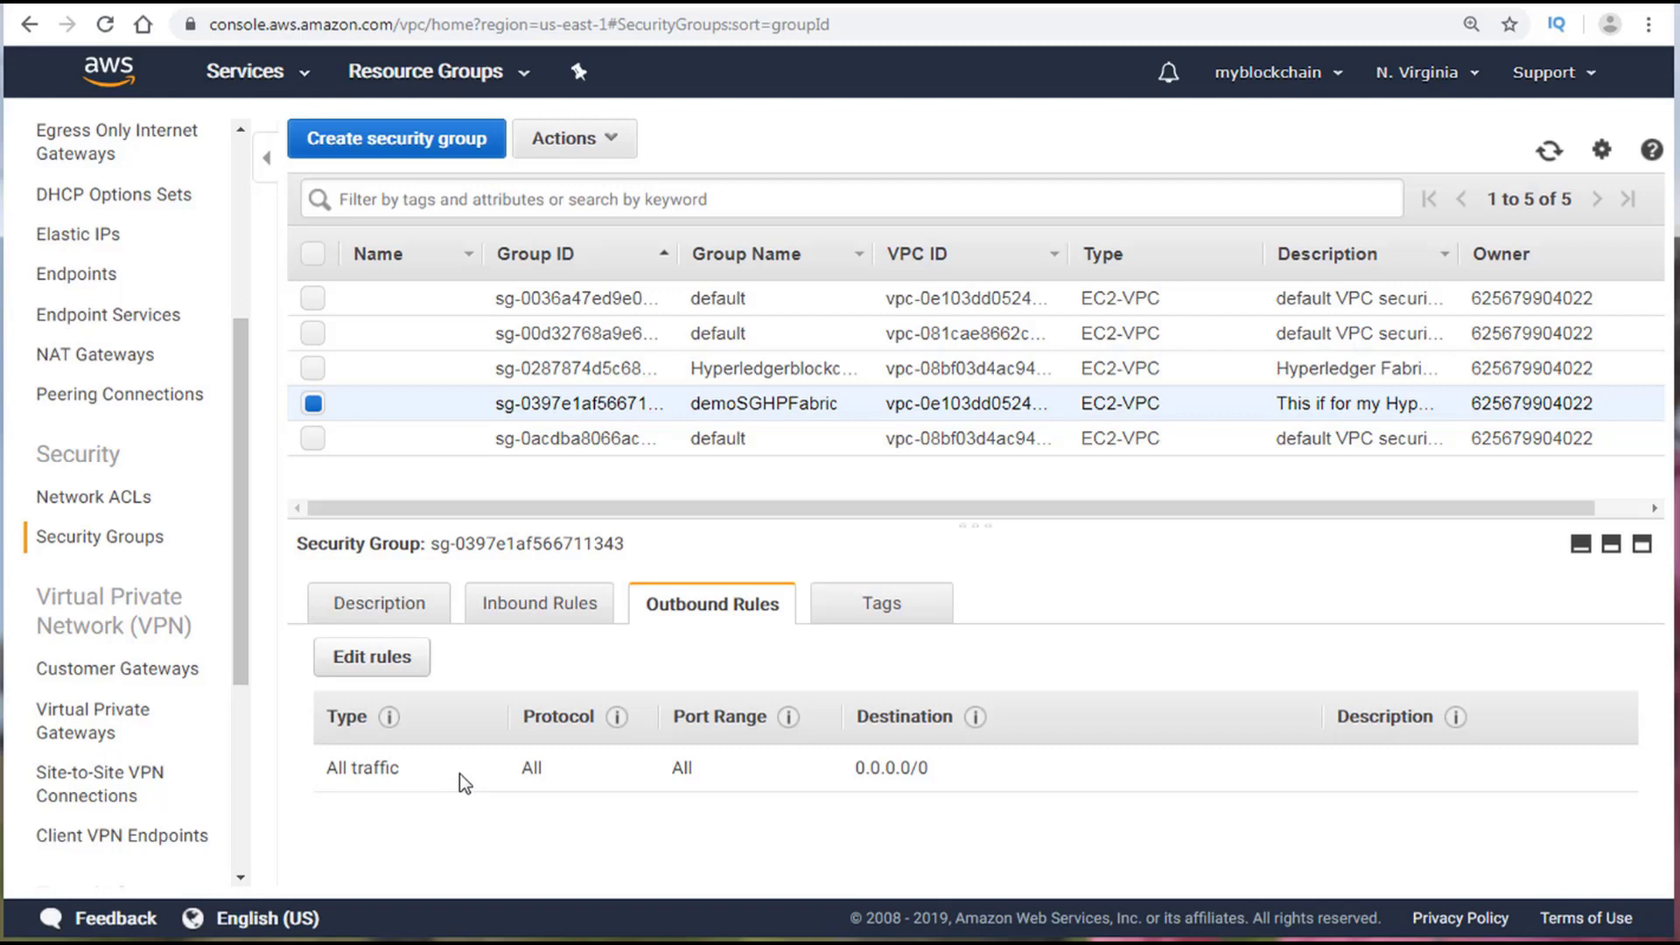
{"action": "left_click", "coordinate": [540, 602]}
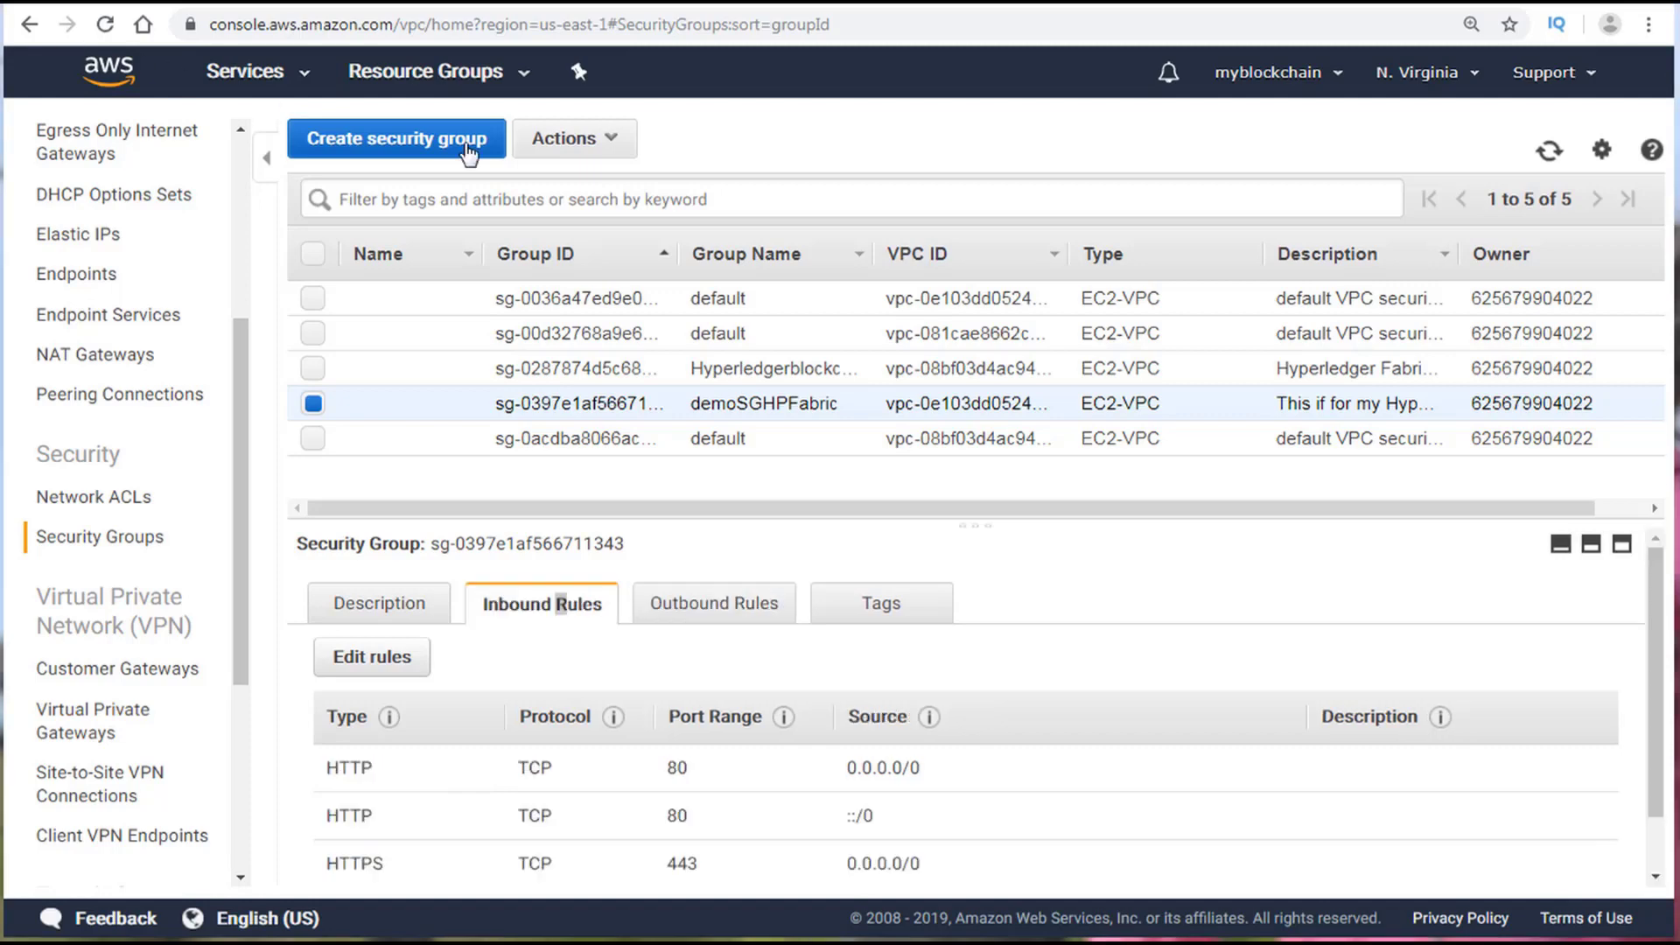
Step: Return to the VPC dashboard from the console home and start the EC2 instance launch wizard
{"action": "left_click", "coordinate": [127, 86]}
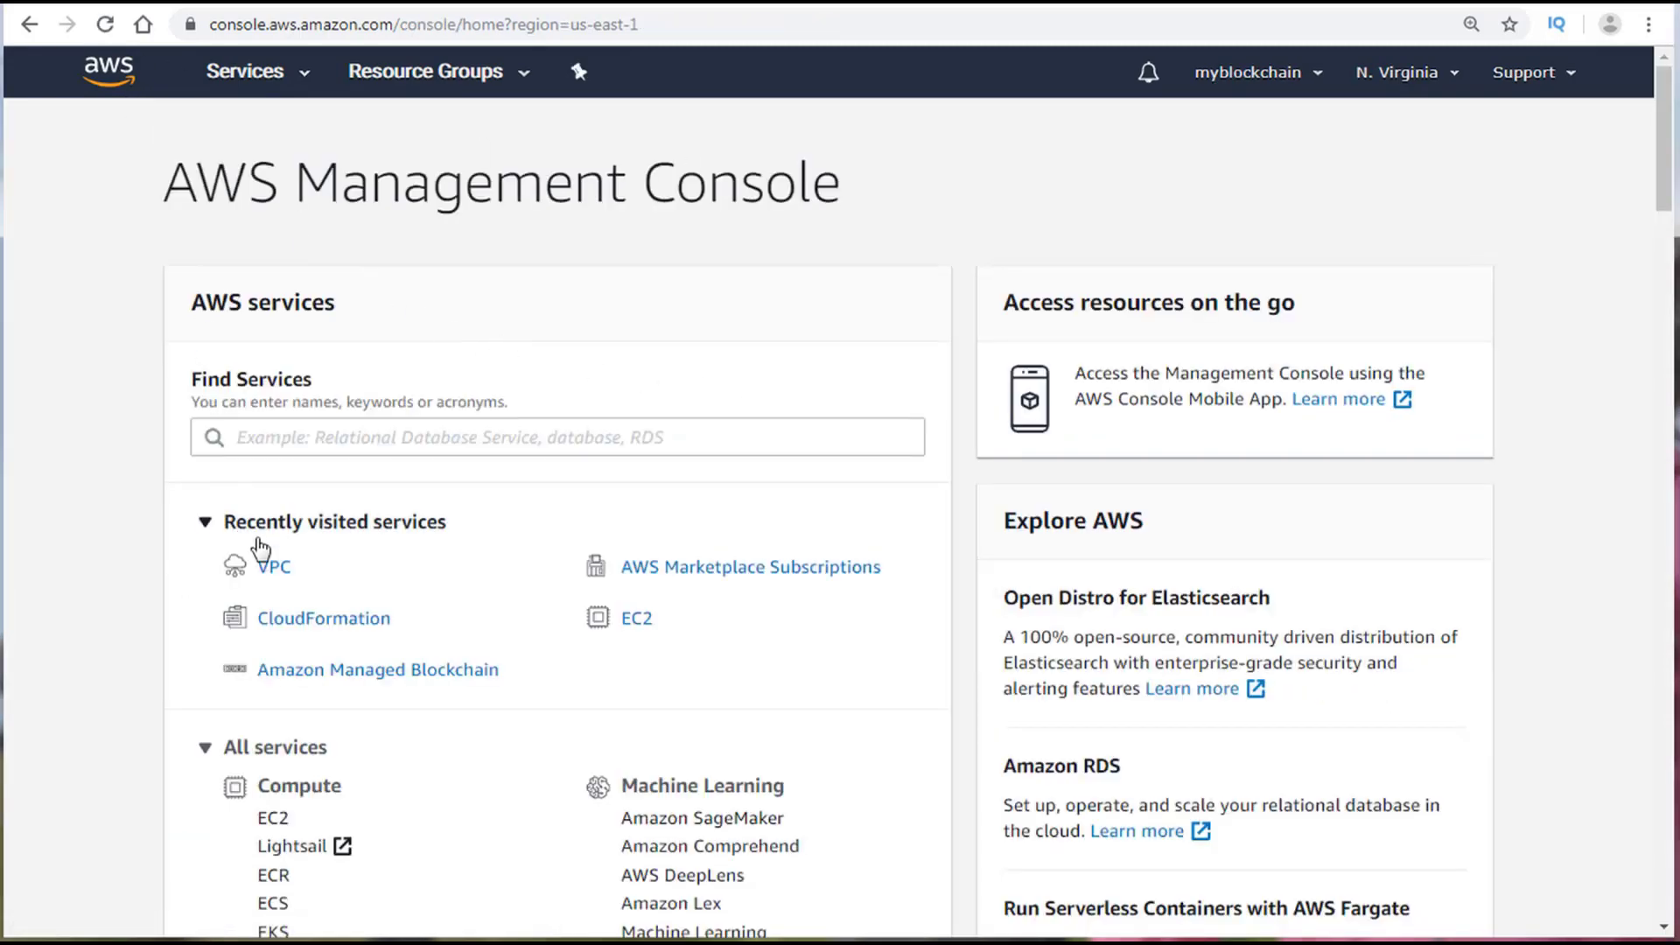
{"action": "left_click", "coordinate": [274, 567]}
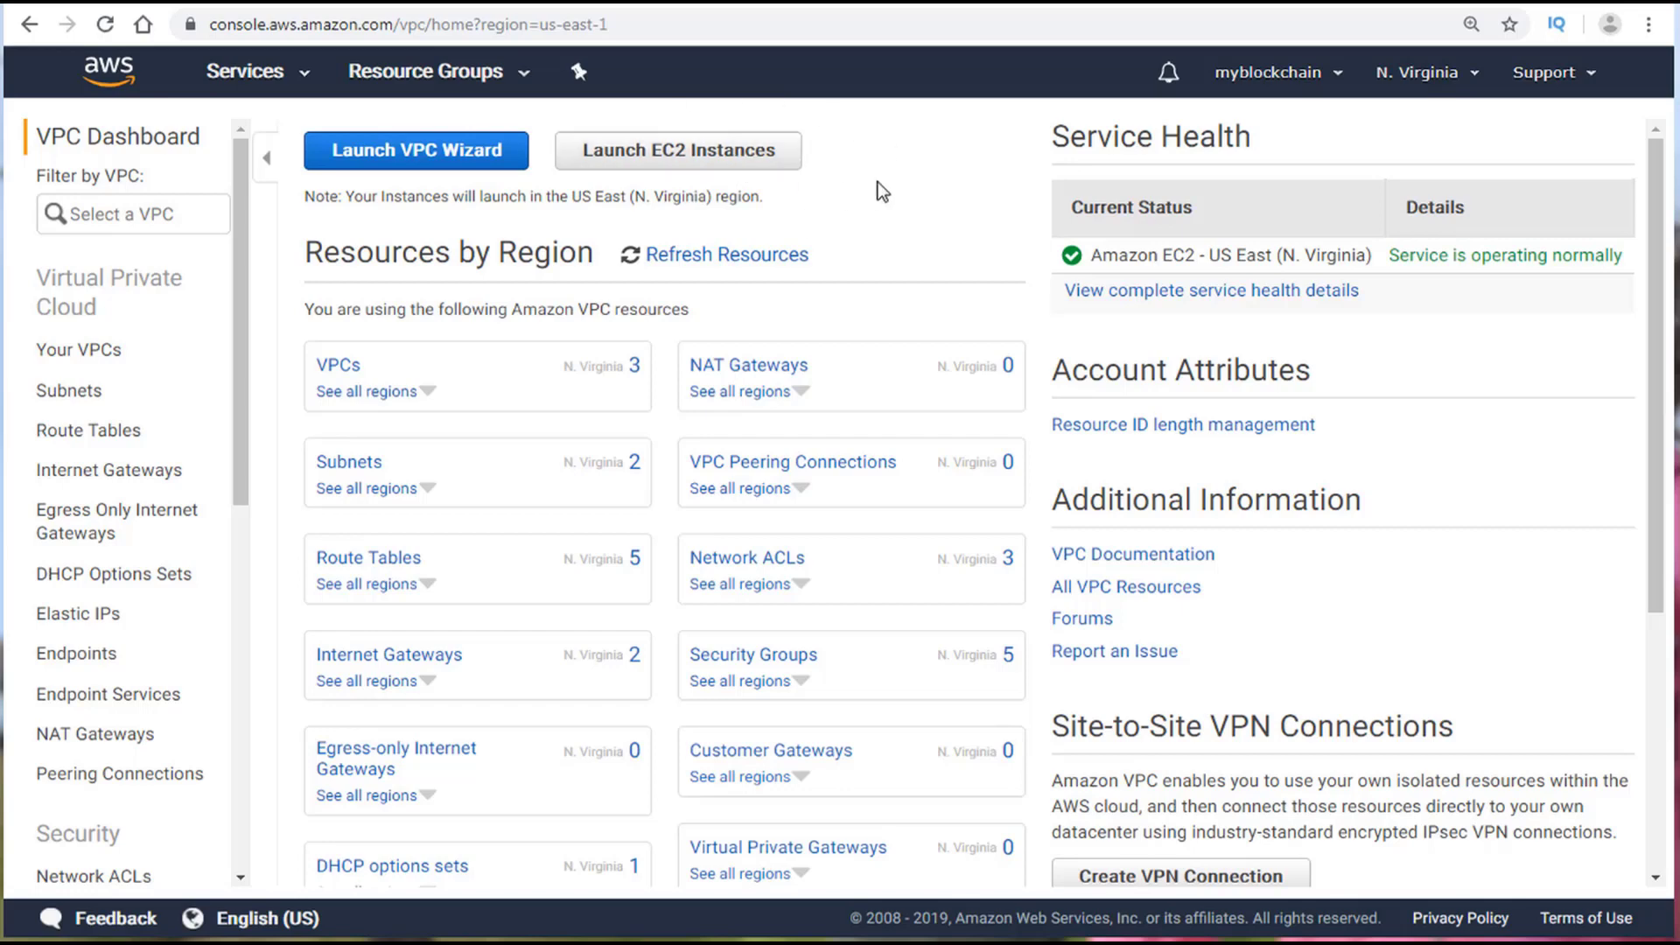
{"action": "left_click", "coordinate": [670, 151]}
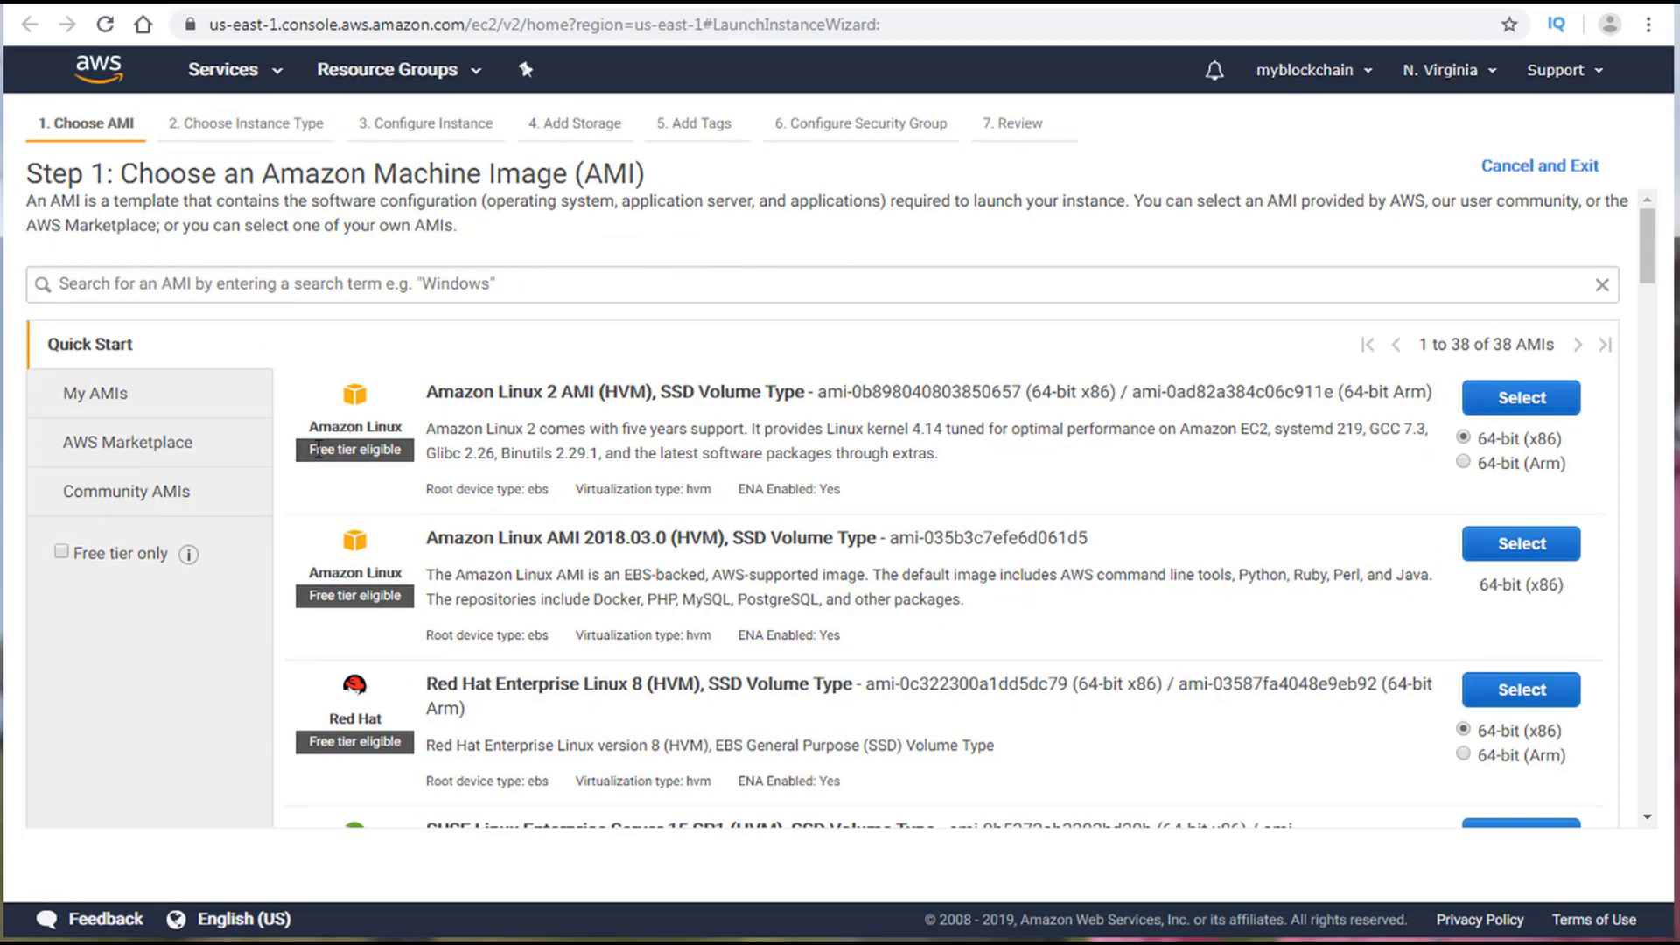
Step: Look through the quick-start machine images, including their free tier eligibility and the Linux, Ubuntu and Windows options
{"action": "left_click_drag", "start_coordinate": [316, 446], "coordinate": [422, 459]}
{"action": "left_click", "coordinate": [374, 447]}
{"action": "scroll", "coordinate": [377, 389], "scroll_direction": "down", "scroll_amount": 5}
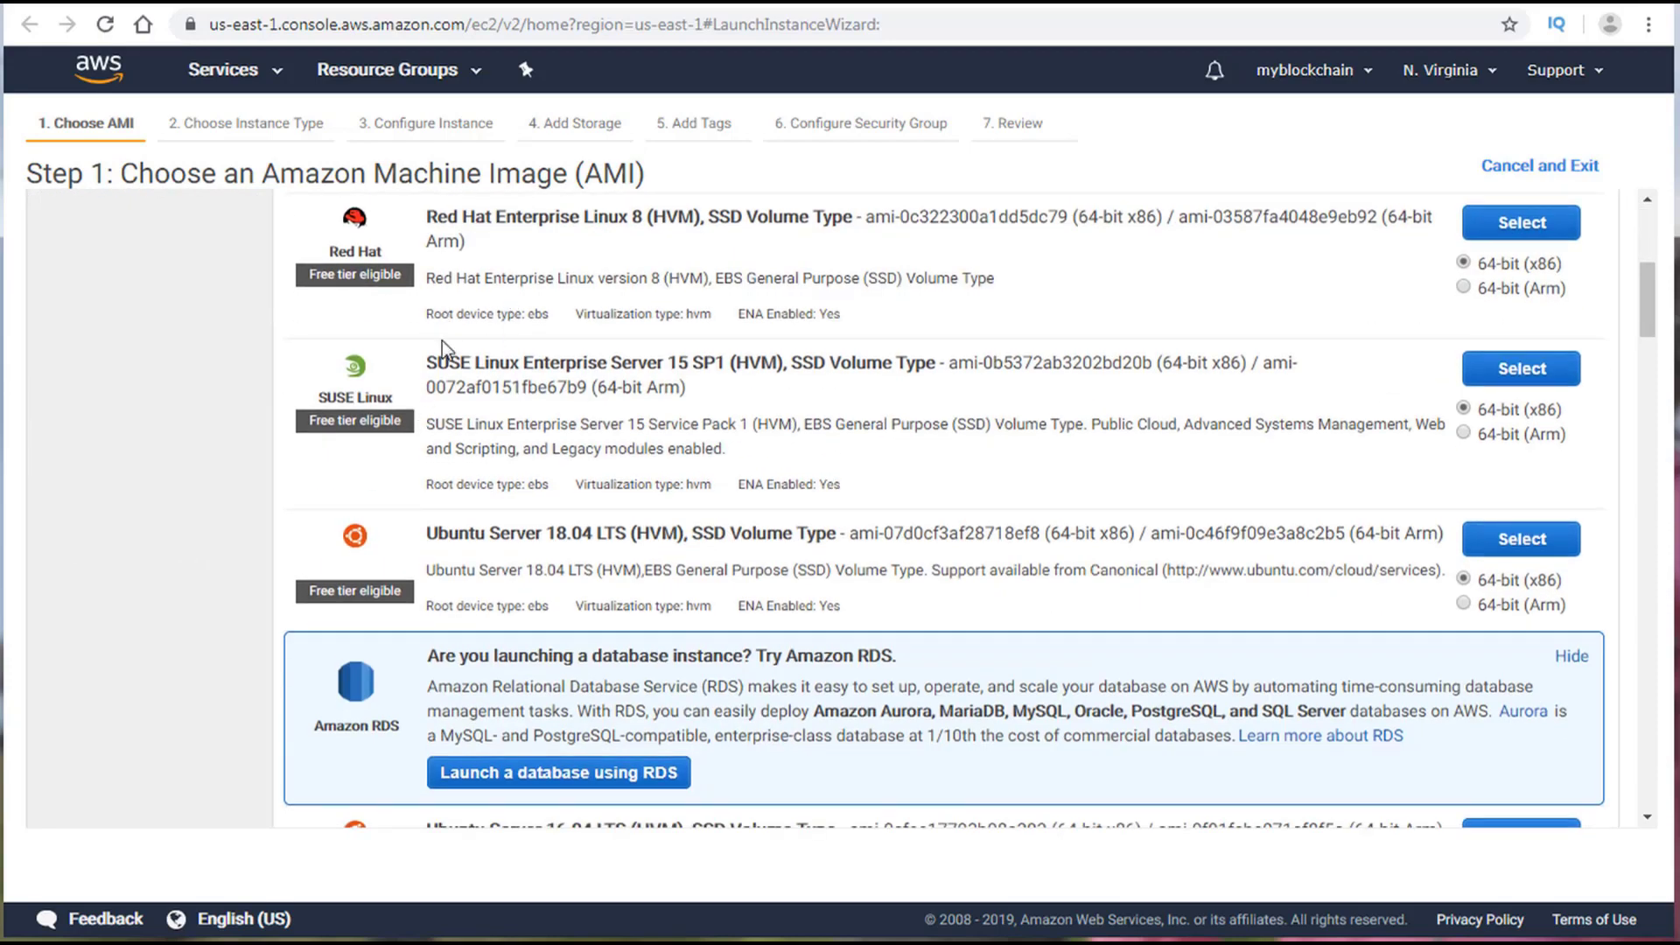
{"action": "scroll", "coordinate": [444, 346], "scroll_direction": "down", "scroll_amount": 4}
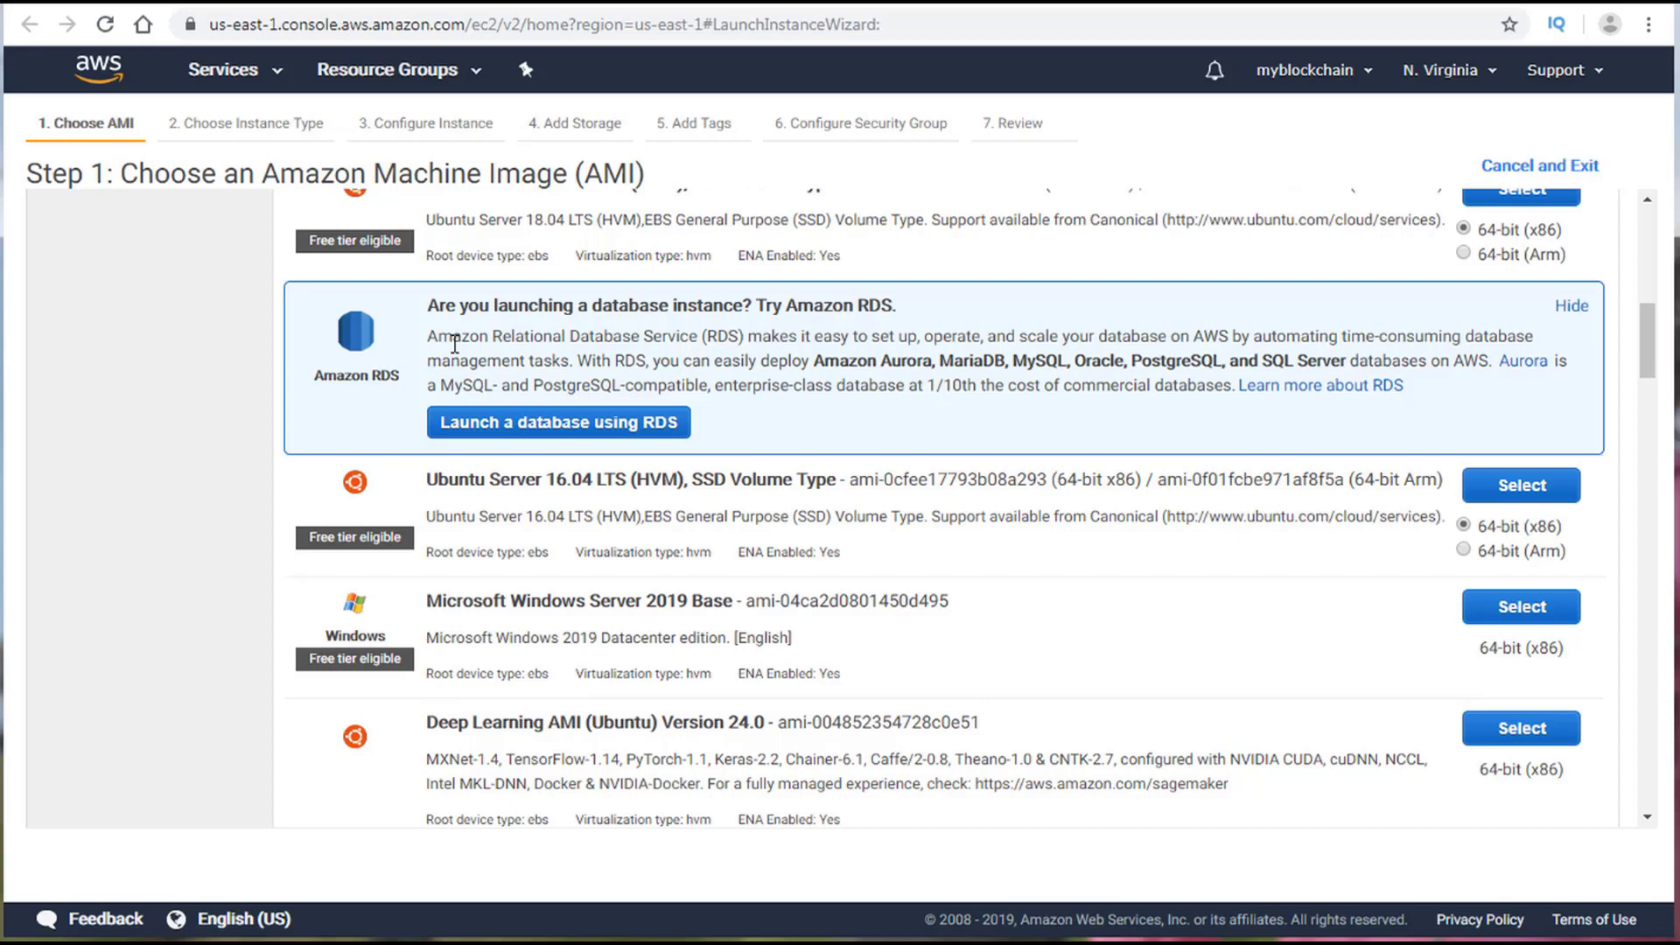
{"action": "scroll", "coordinate": [616, 546], "scroll_direction": "down", "scroll_amount": 5}
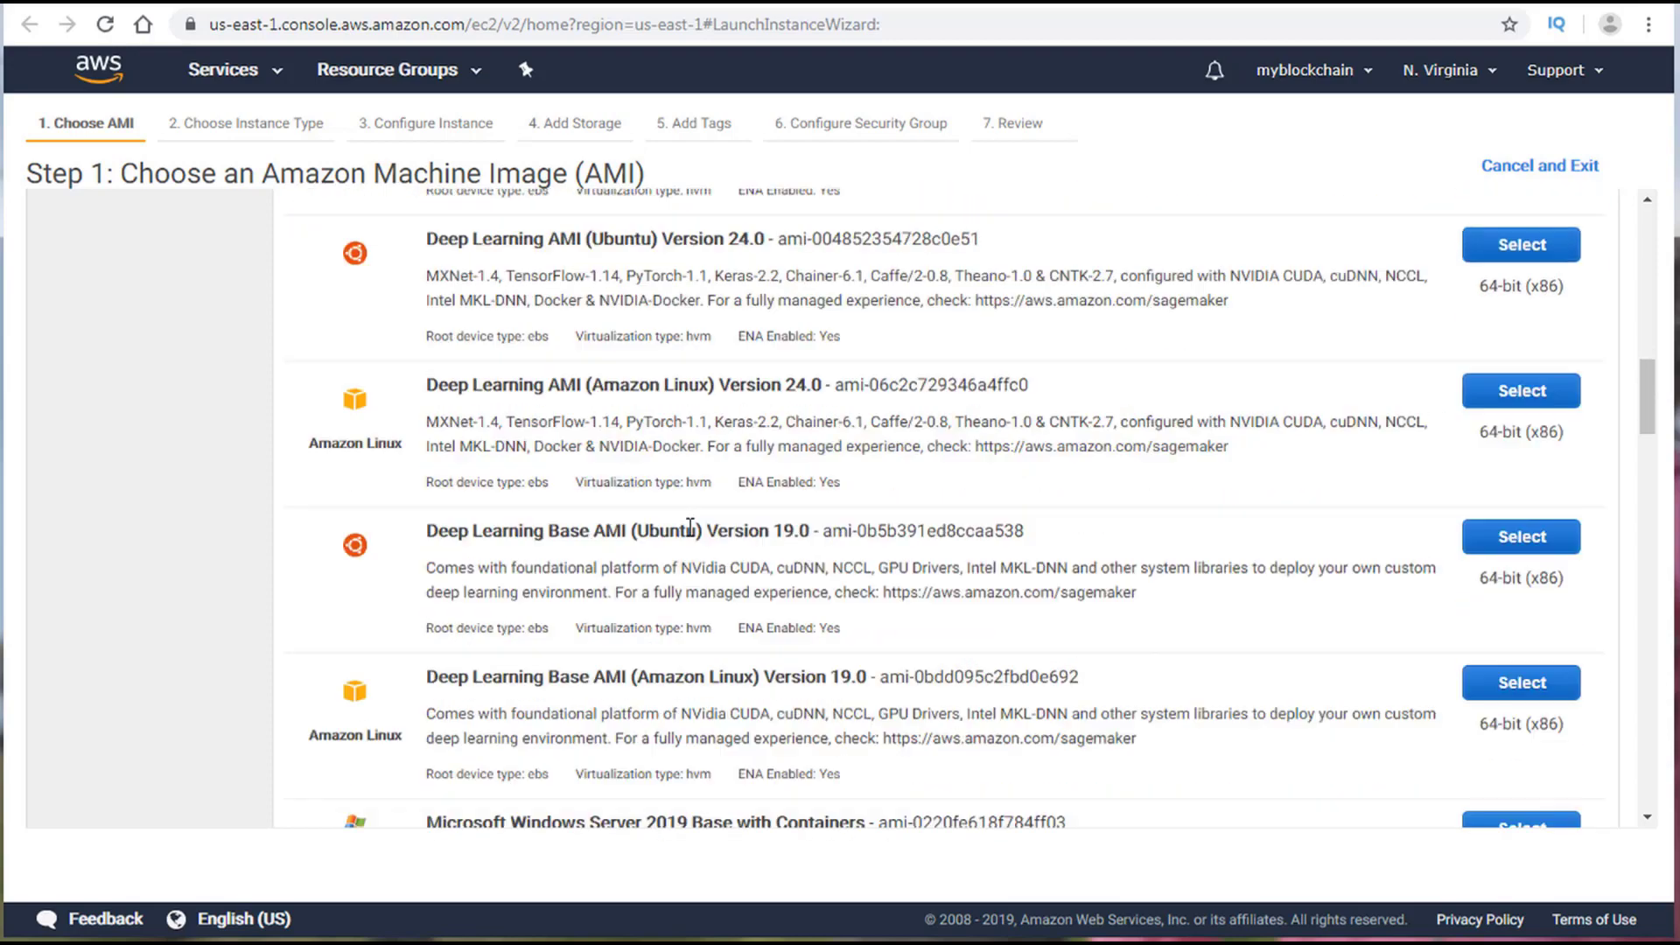
{"action": "scroll", "coordinate": [690, 525], "scroll_direction": "down", "scroll_amount": 3}
{"action": "scroll", "coordinate": [744, 455], "scroll_direction": "up", "scroll_amount": 15}
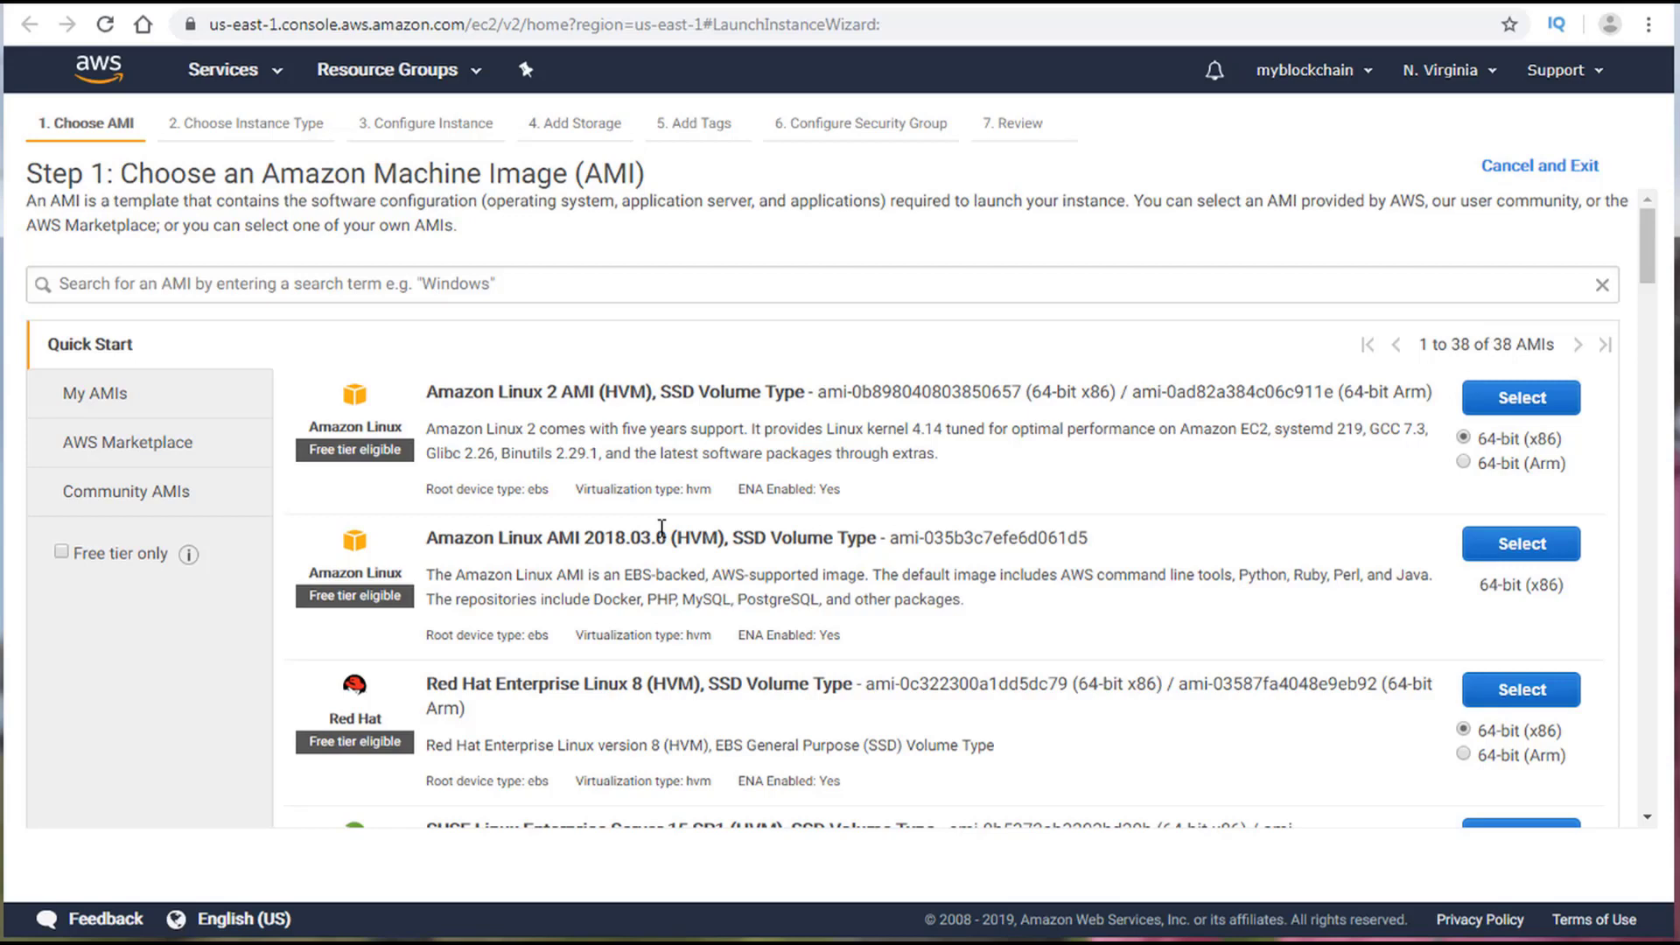
{"action": "scroll", "coordinate": [661, 527], "scroll_direction": "down", "scroll_amount": 6}
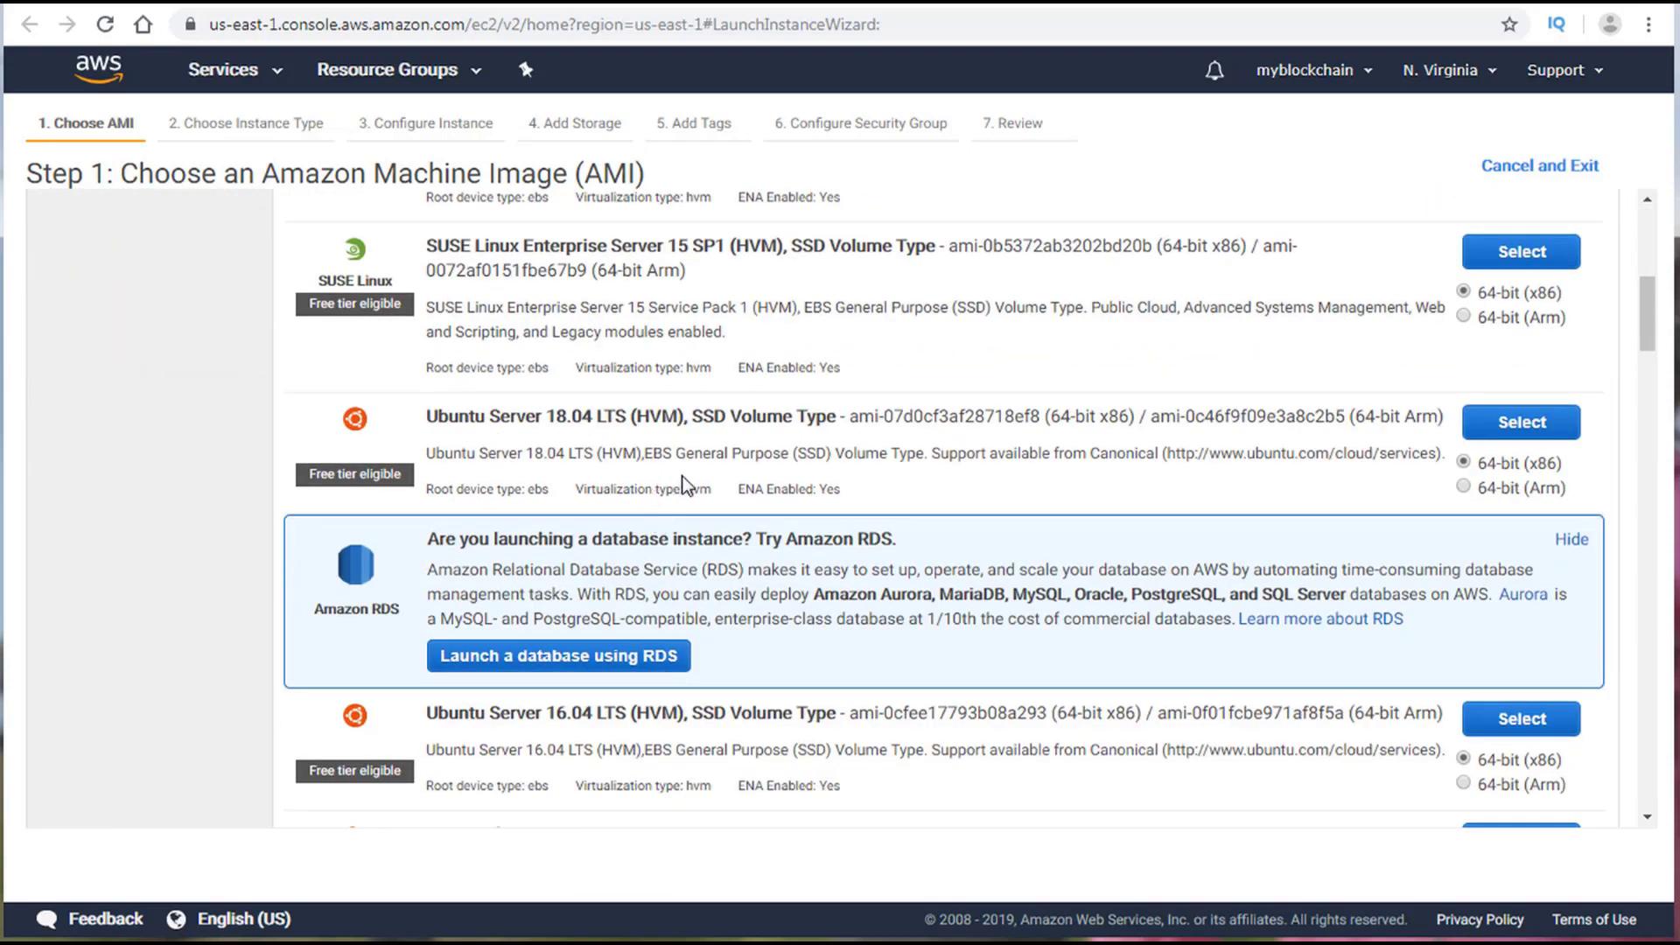
{"action": "scroll", "coordinate": [682, 486], "scroll_direction": "up", "scroll_amount": 4}
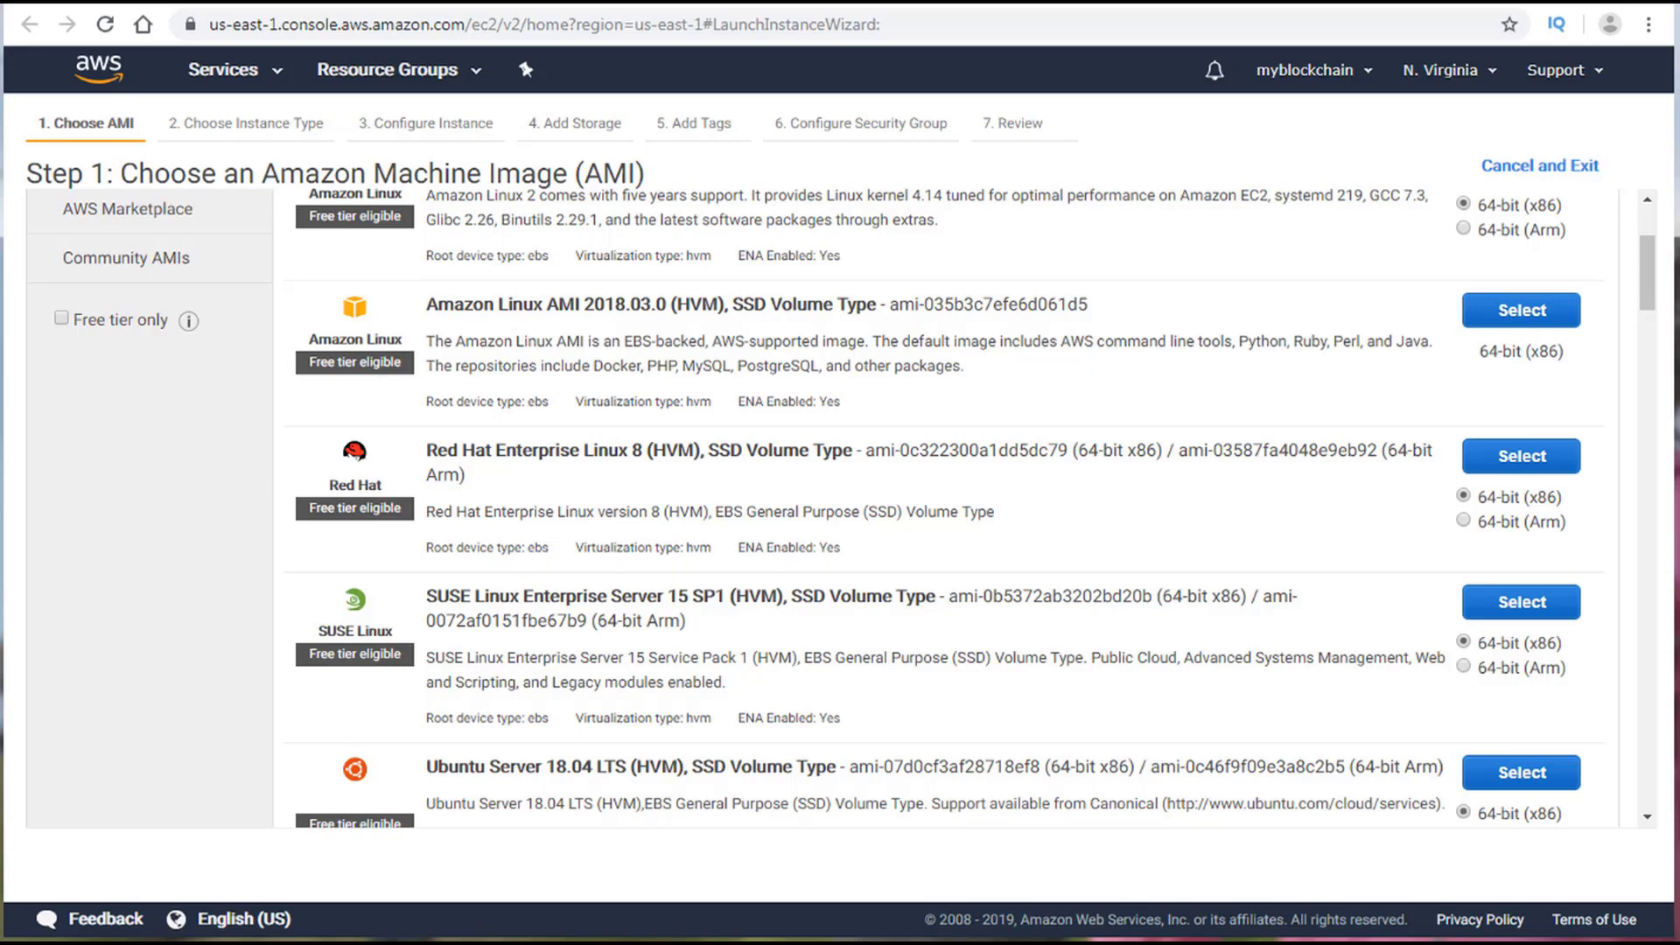
{"action": "scroll", "coordinate": [822, 507], "scroll_direction": "up", "scroll_amount": 3}
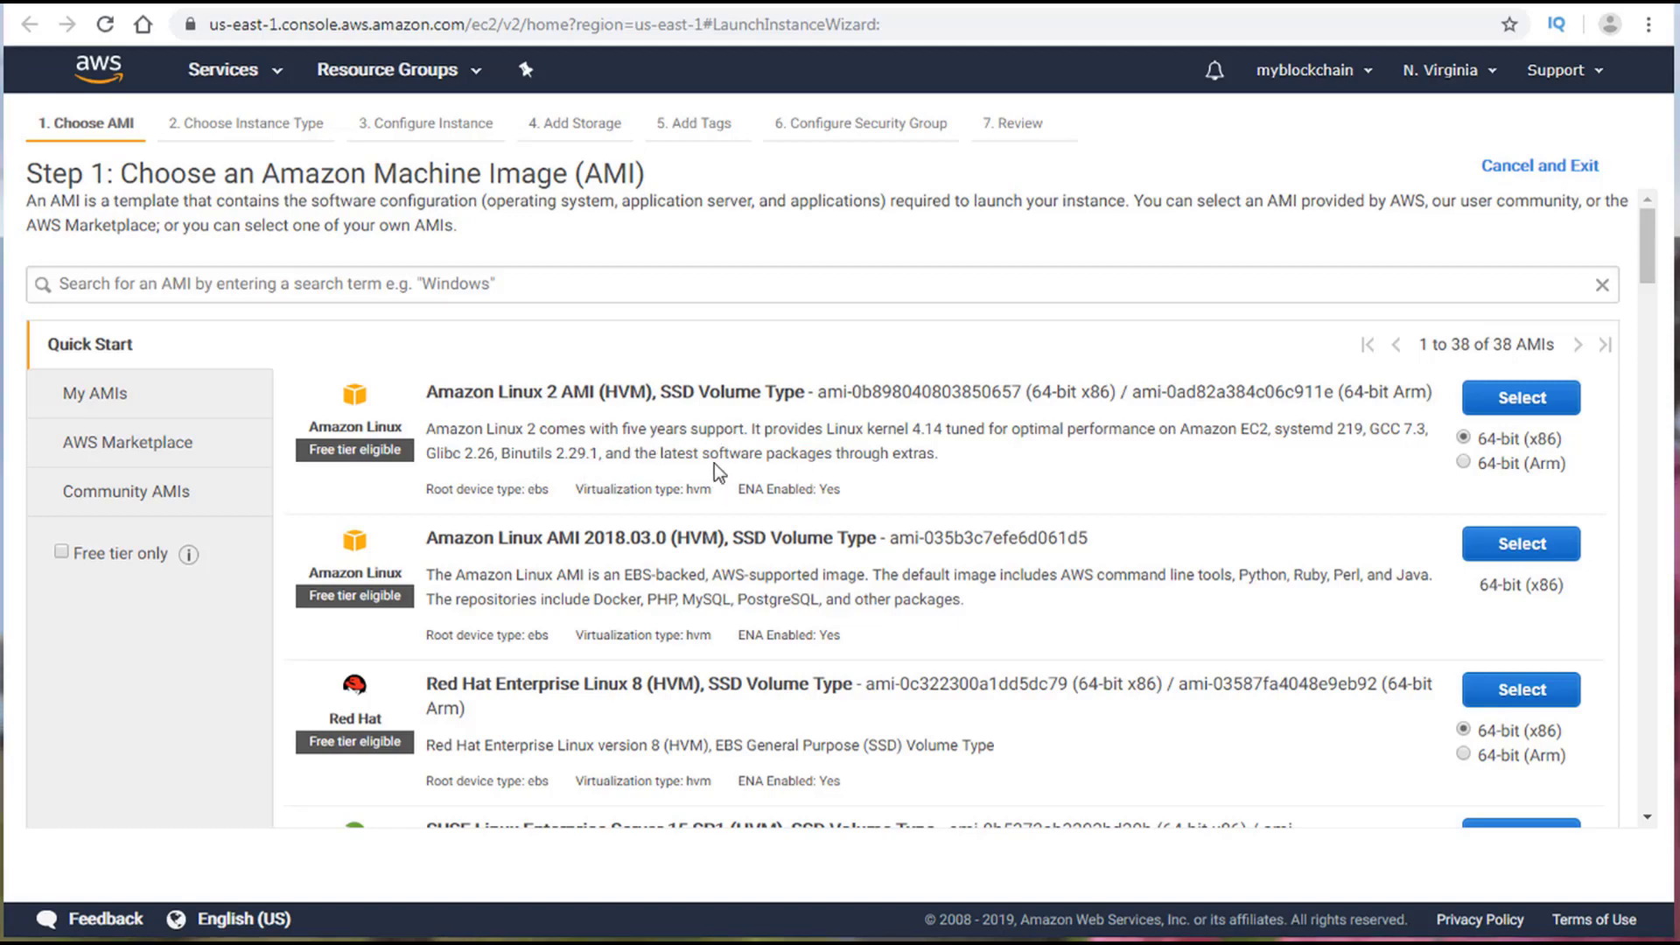
Step: Choose the 64-bit (x86) Amazon Linux 2 AMI (HVM), SSD Volume Type for the instance
{"action": "scroll", "coordinate": [717, 472], "scroll_direction": "down", "scroll_amount": 1}
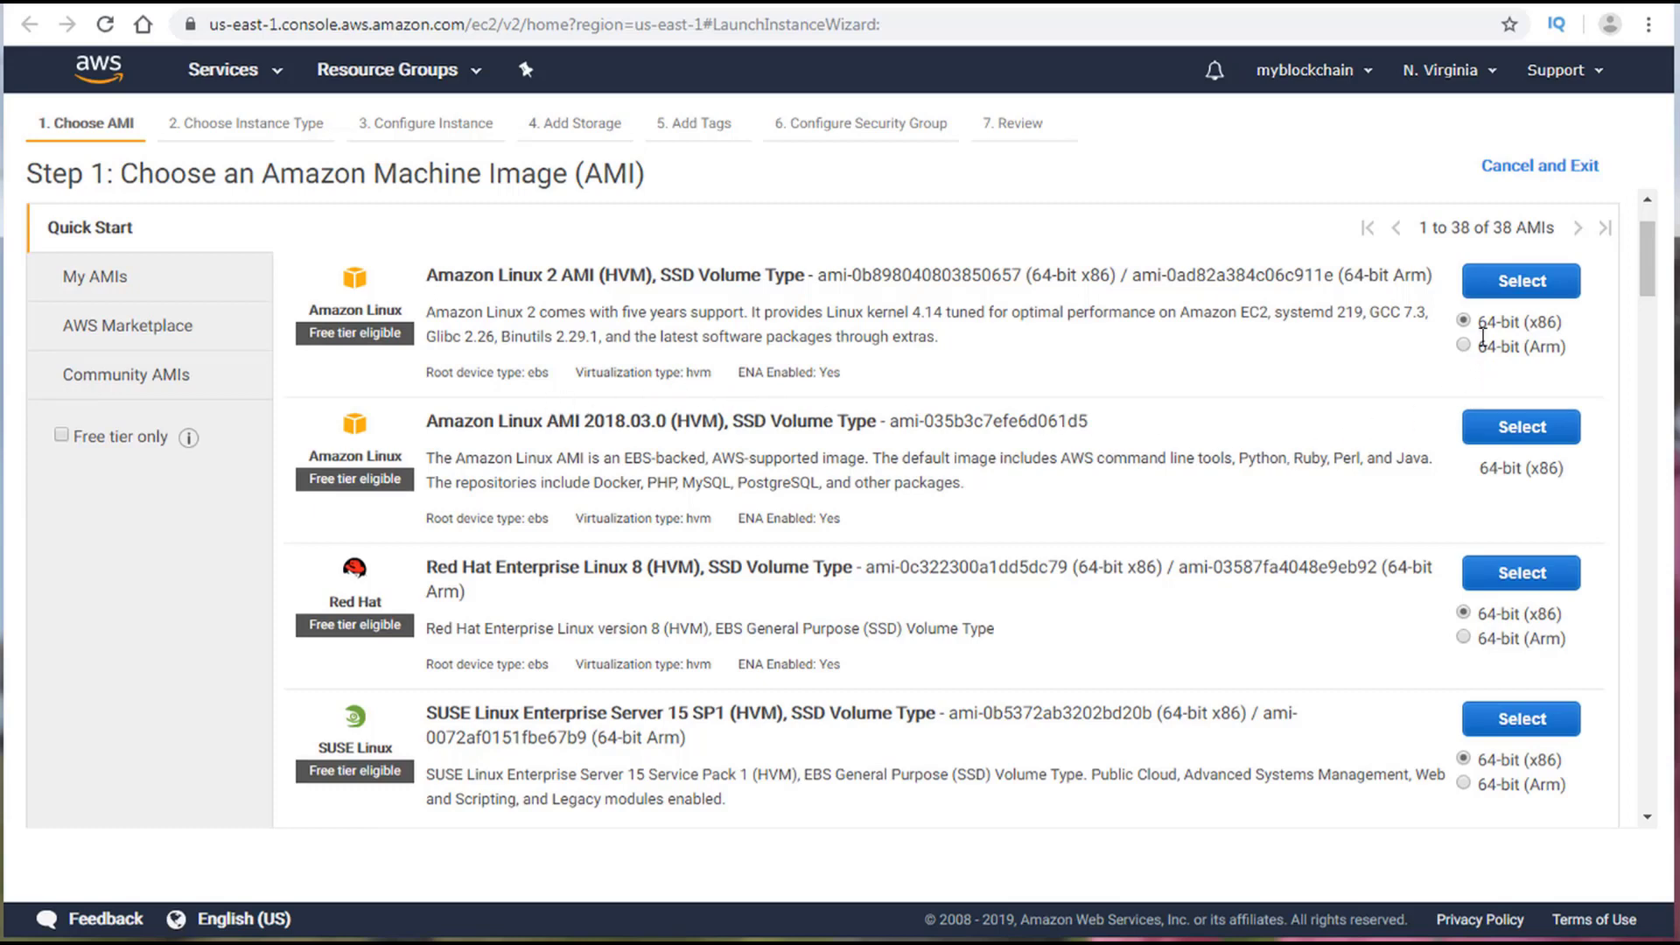
{"action": "scroll", "coordinate": [613, 420], "scroll_direction": "up", "scroll_amount": 1}
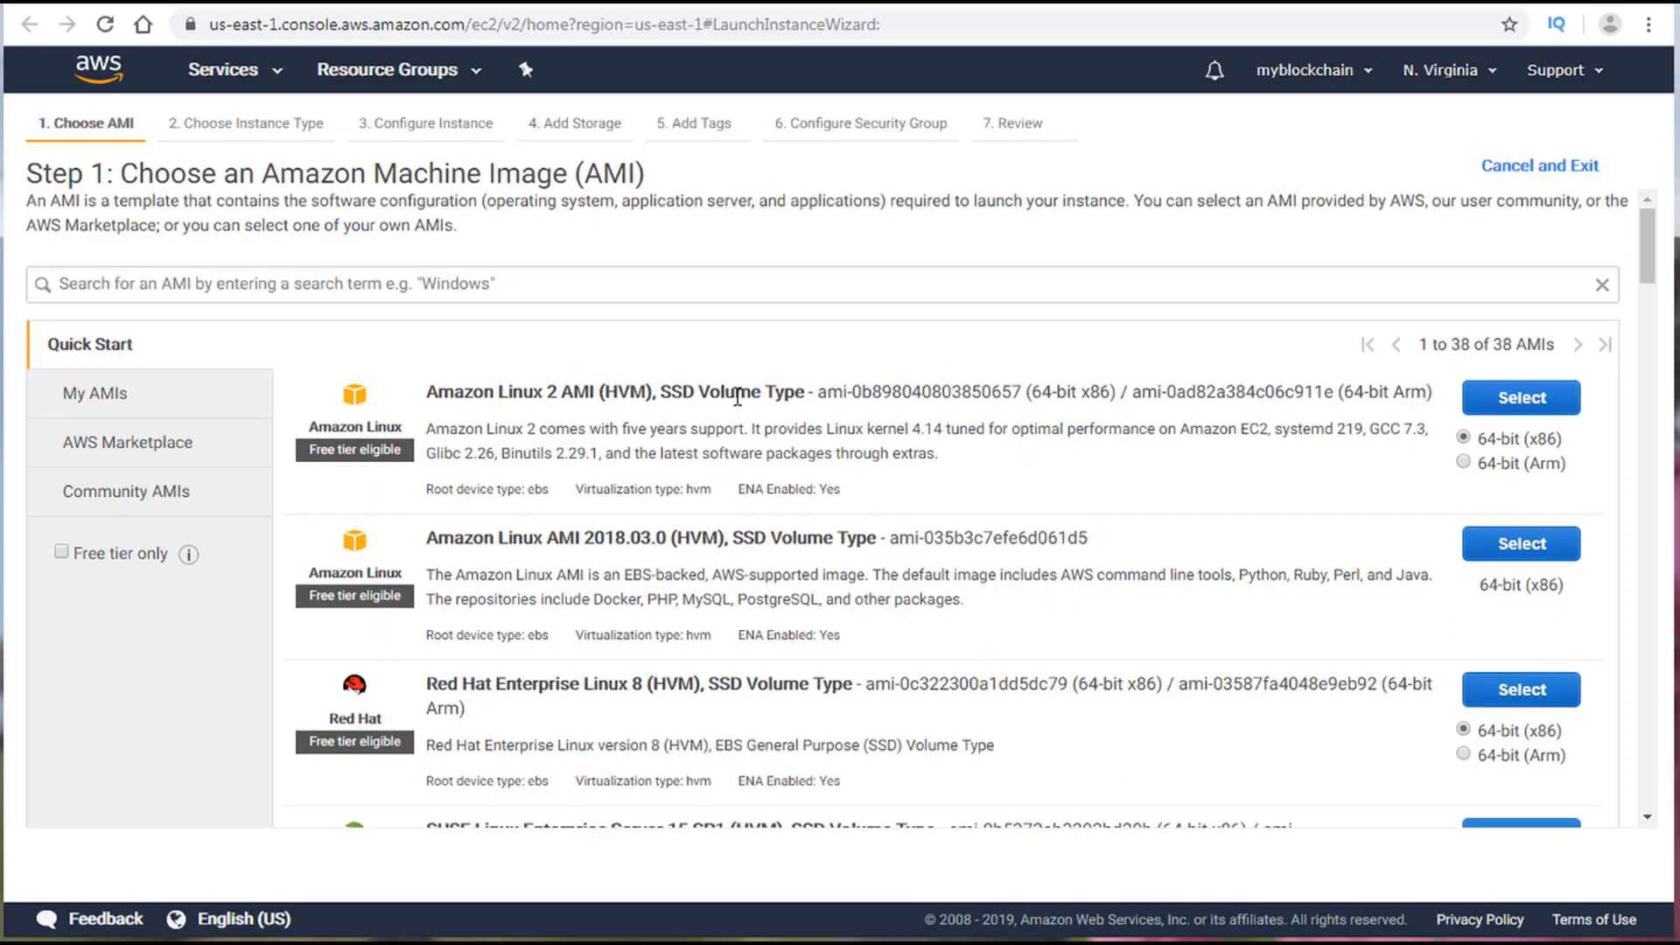
{"action": "left_click", "coordinate": [1513, 403]}
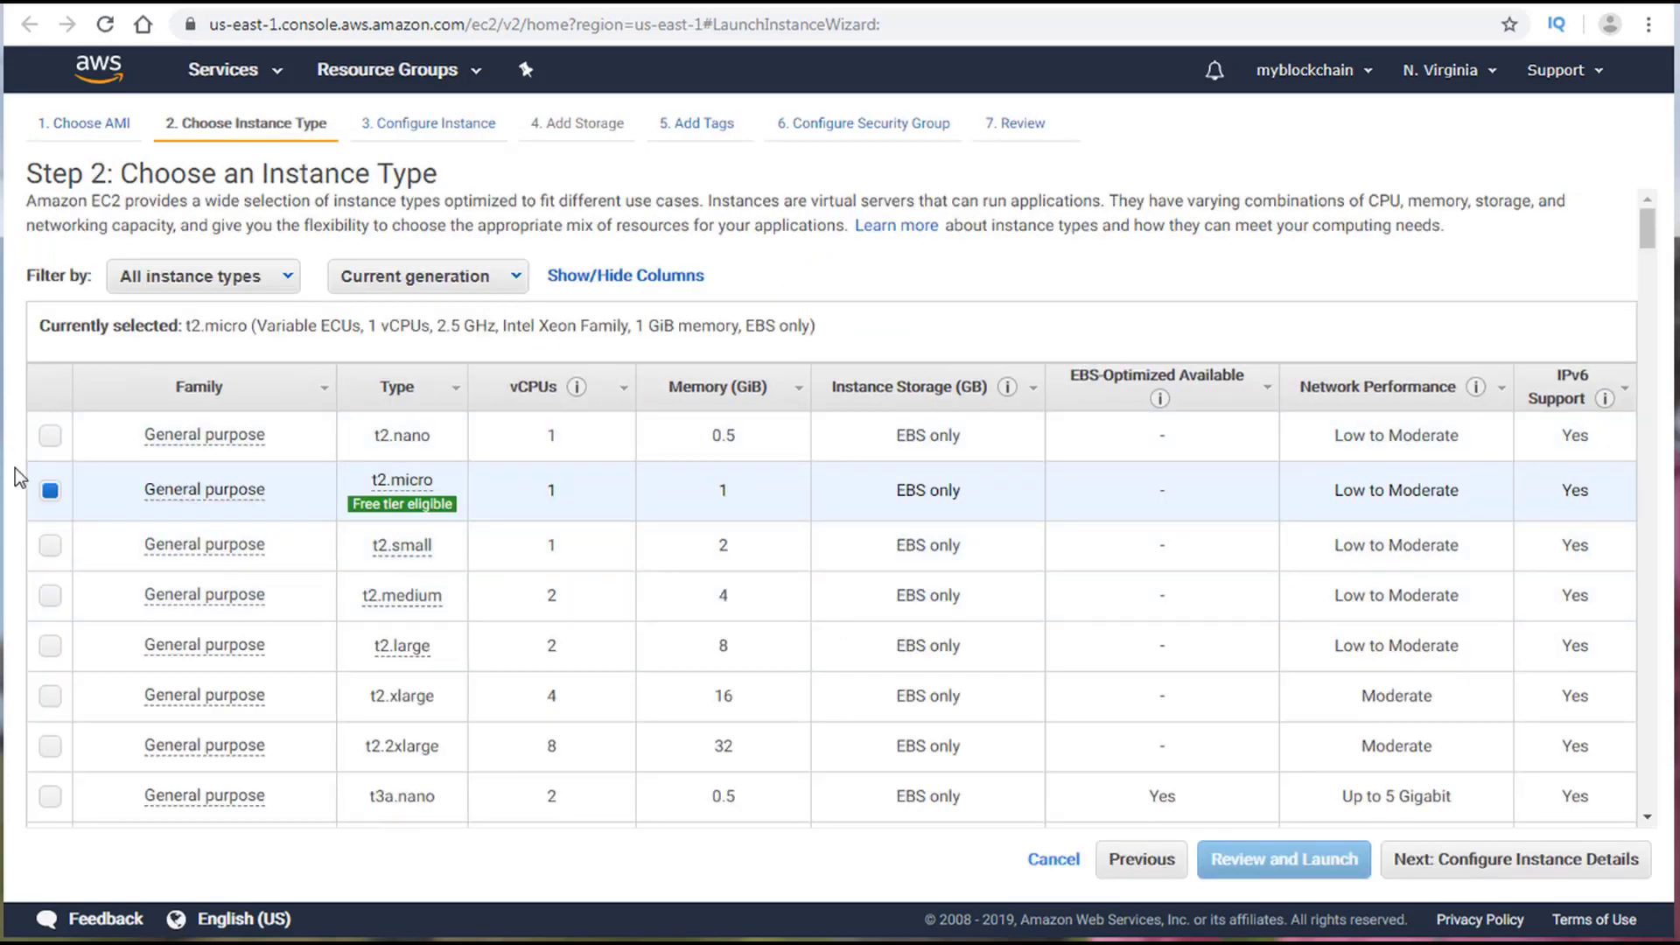
Step: Choose the t2.small instance type and continue to the instance details
{"action": "mouse_move", "coordinate": [455, 503]}
{"action": "left_click", "coordinate": [53, 547]}
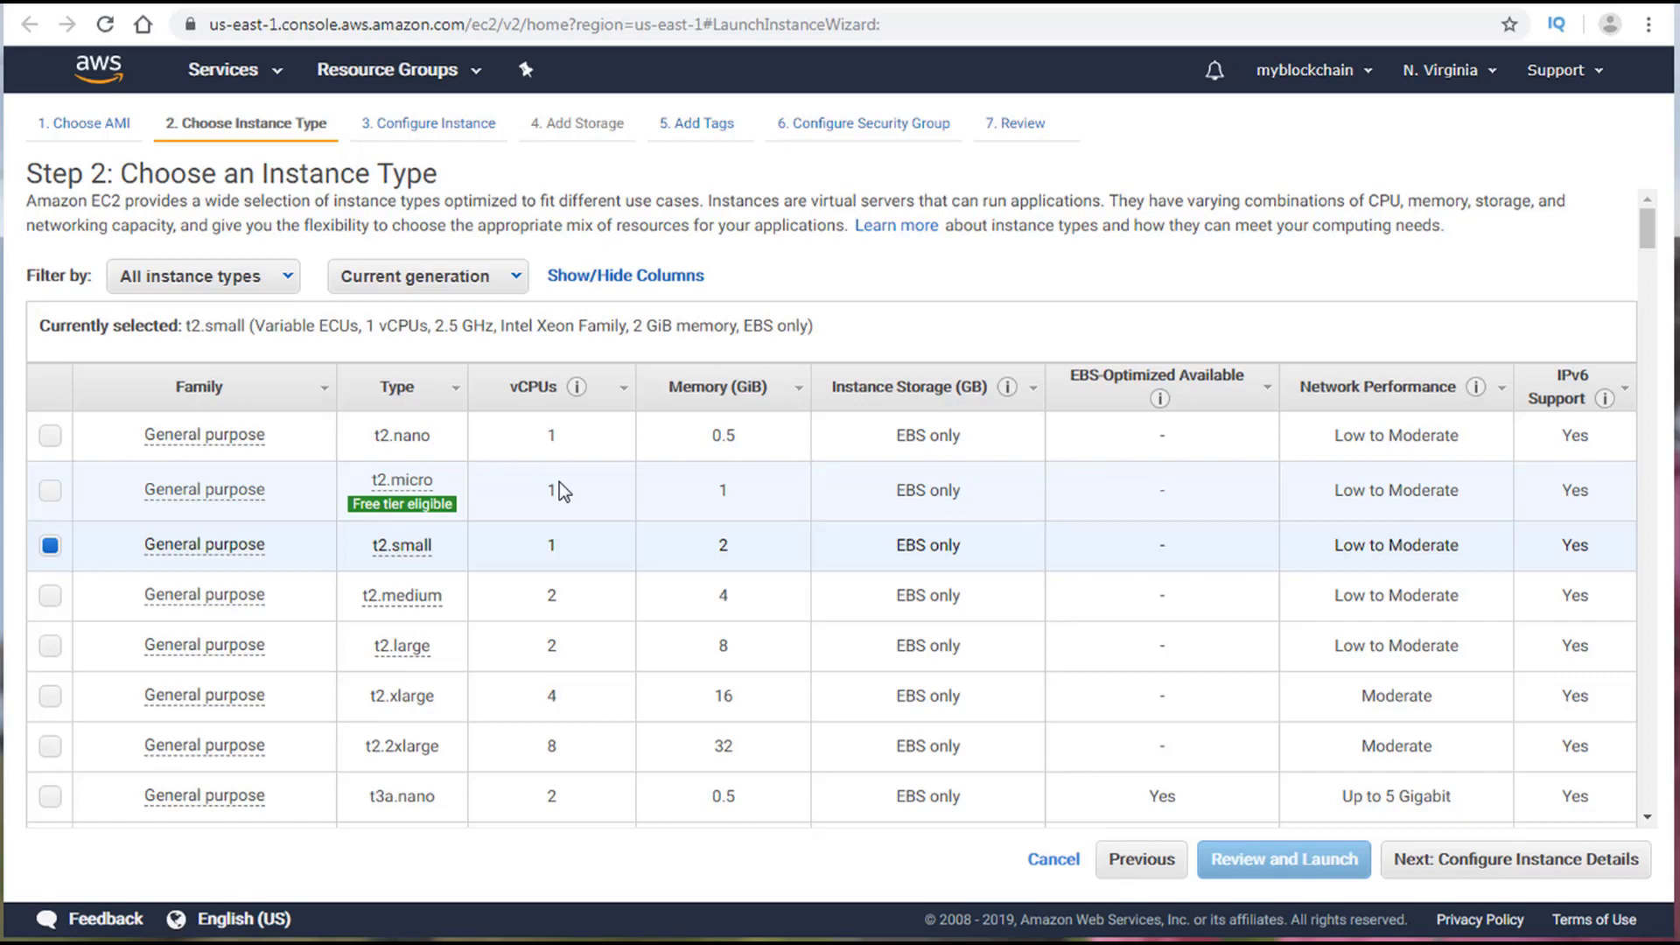
{"action": "scroll", "coordinate": [1029, 599], "scroll_direction": "down", "scroll_amount": 1}
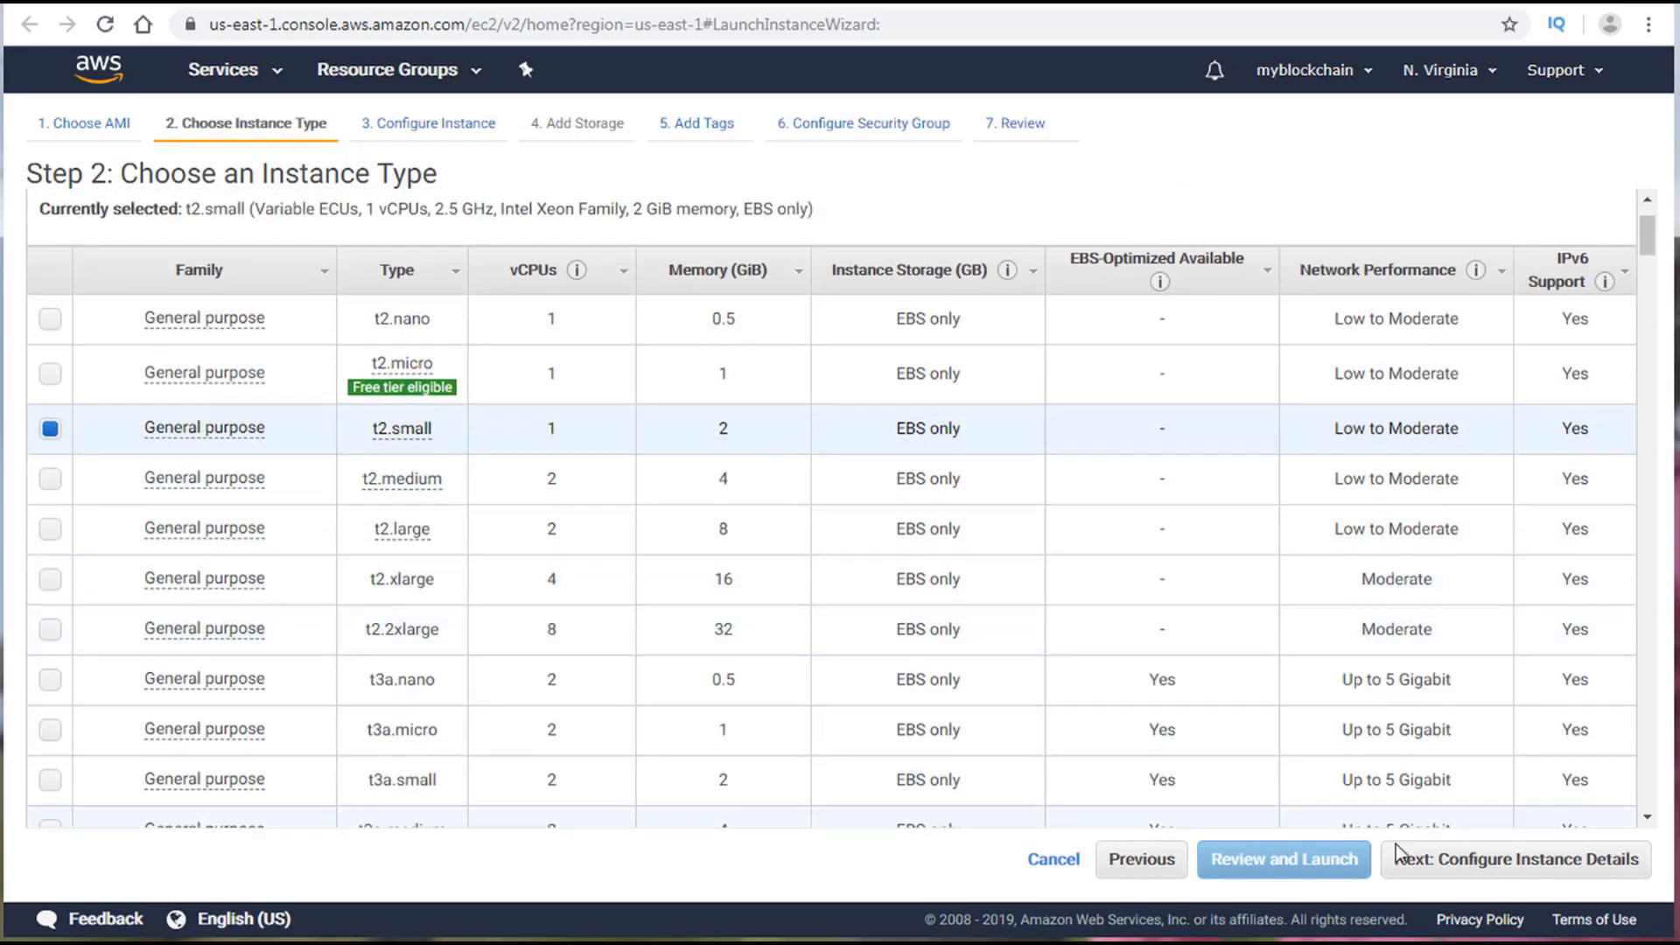
{"action": "left_click", "coordinate": [1526, 866]}
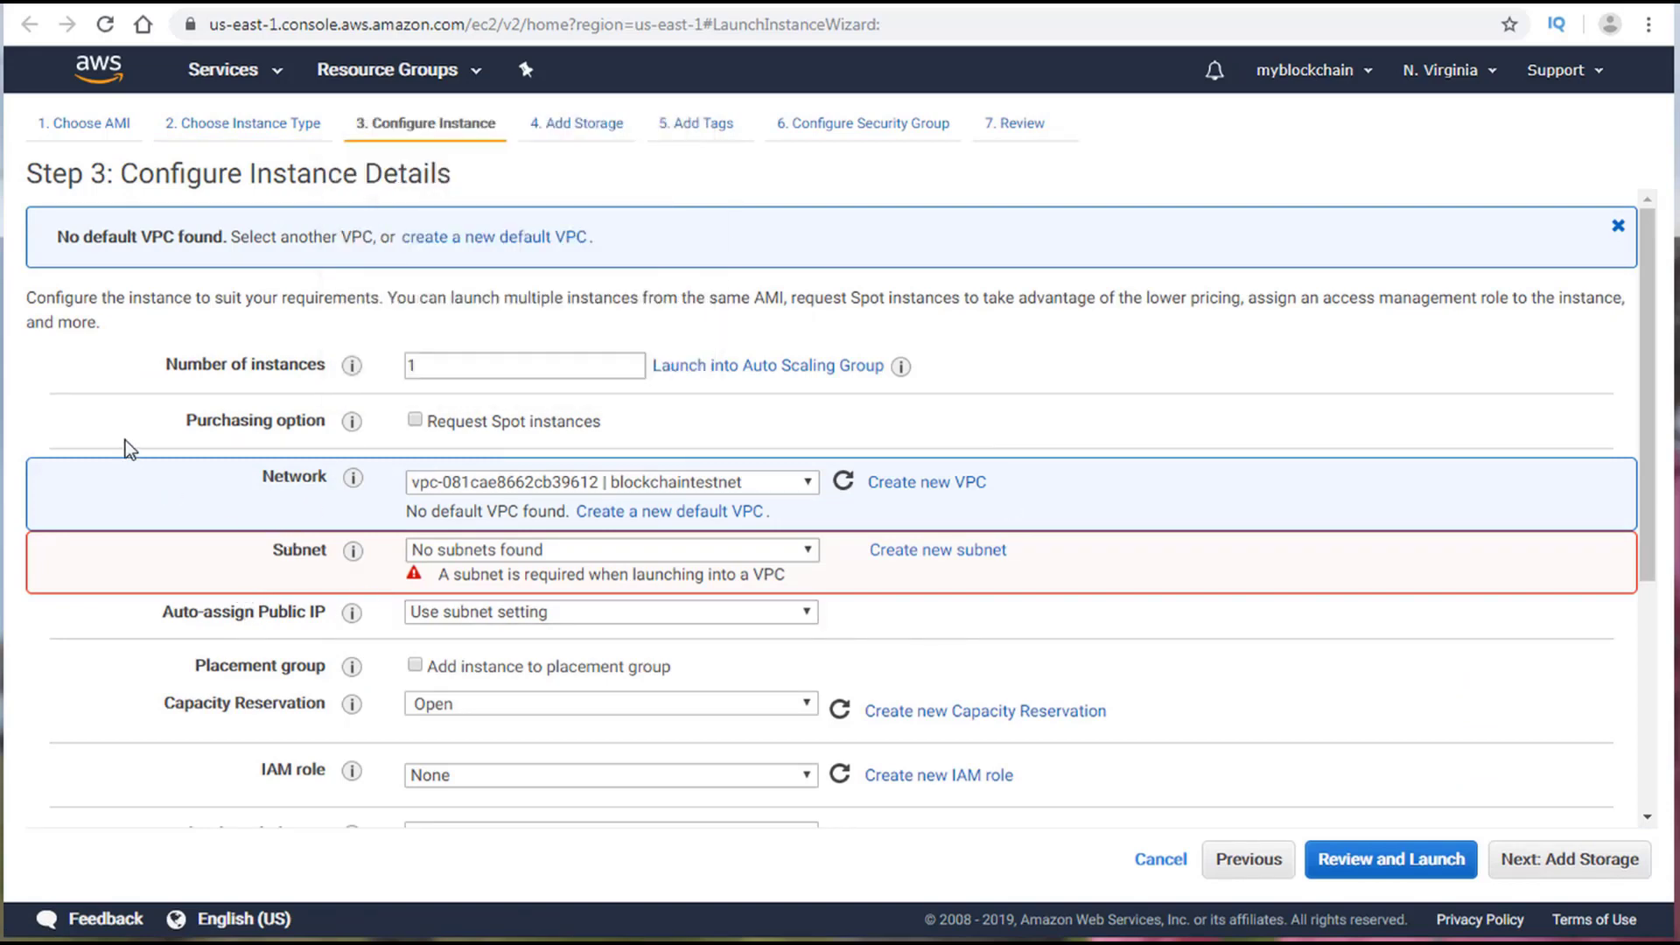
Step: Set the instance's network to HyperledgerVPC, keeping the number of instances at 1 and its public subnet
{"action": "double_click", "coordinate": [454, 363]}
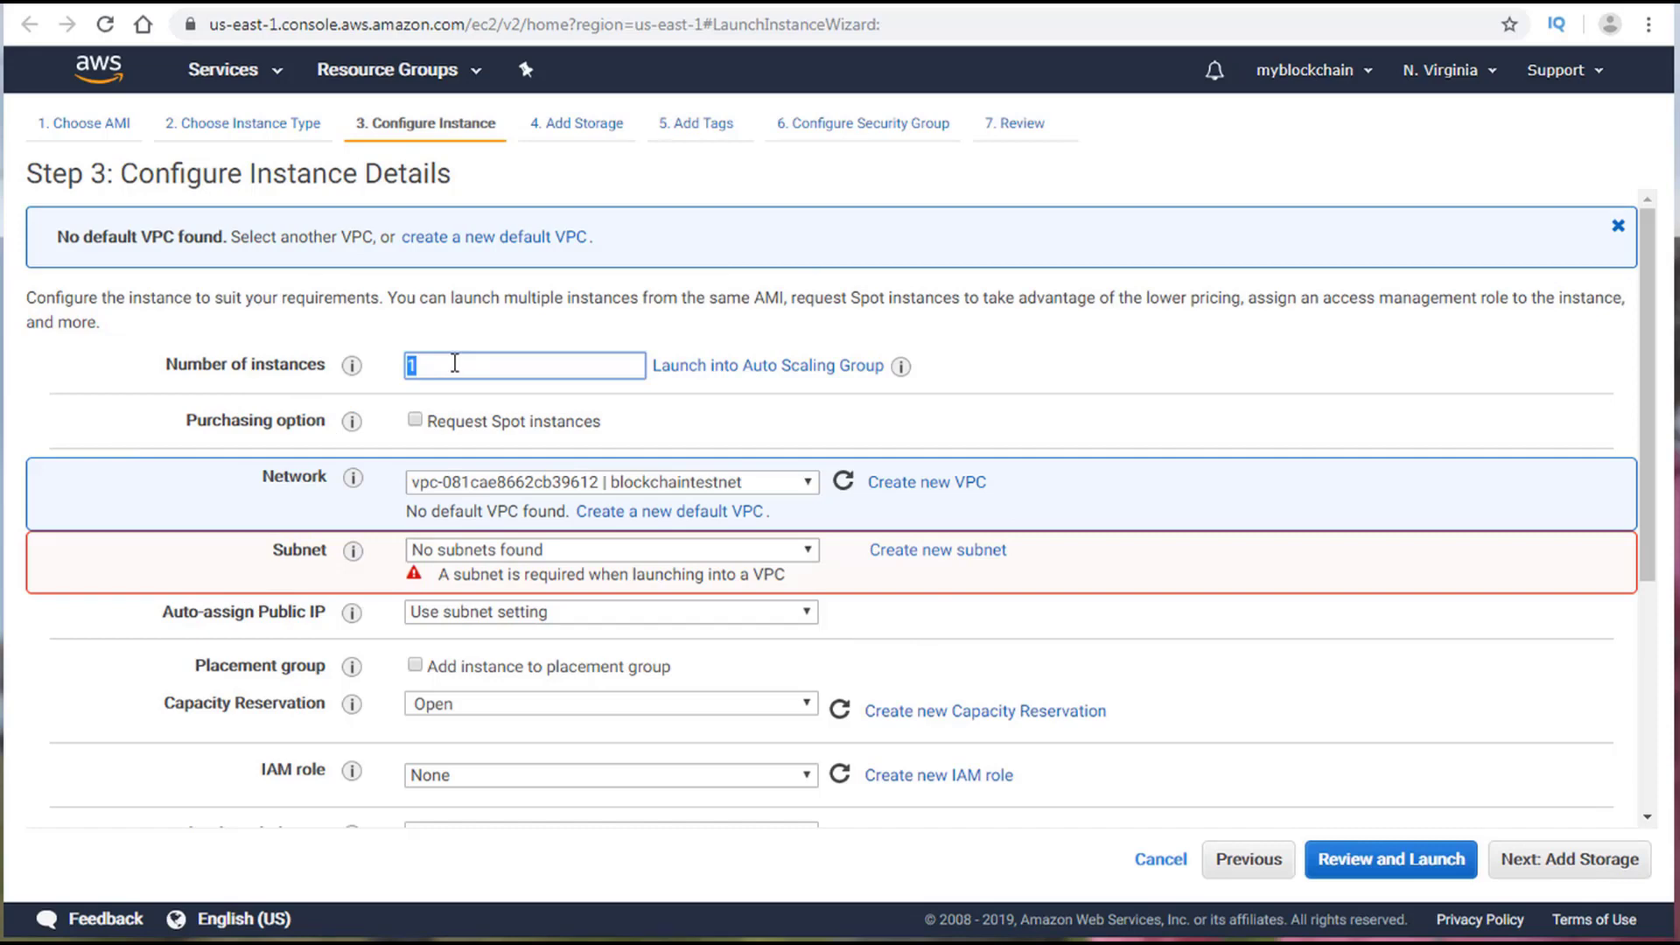
{"action": "left_click", "coordinate": [454, 363]}
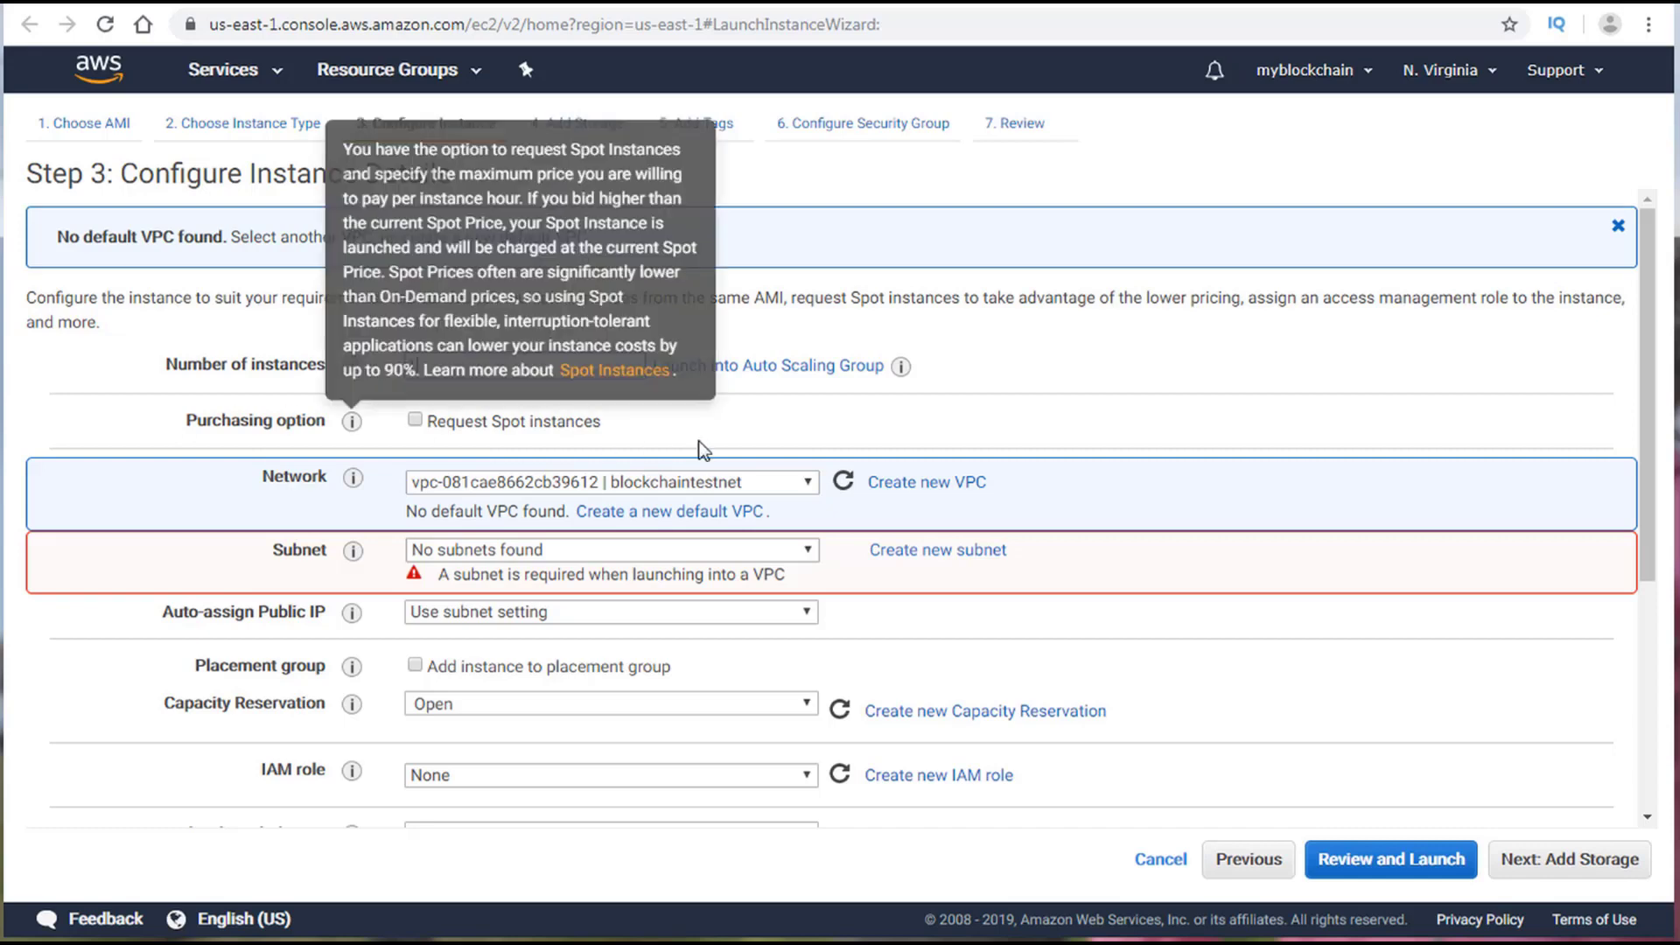
{"action": "left_click", "coordinate": [808, 481]}
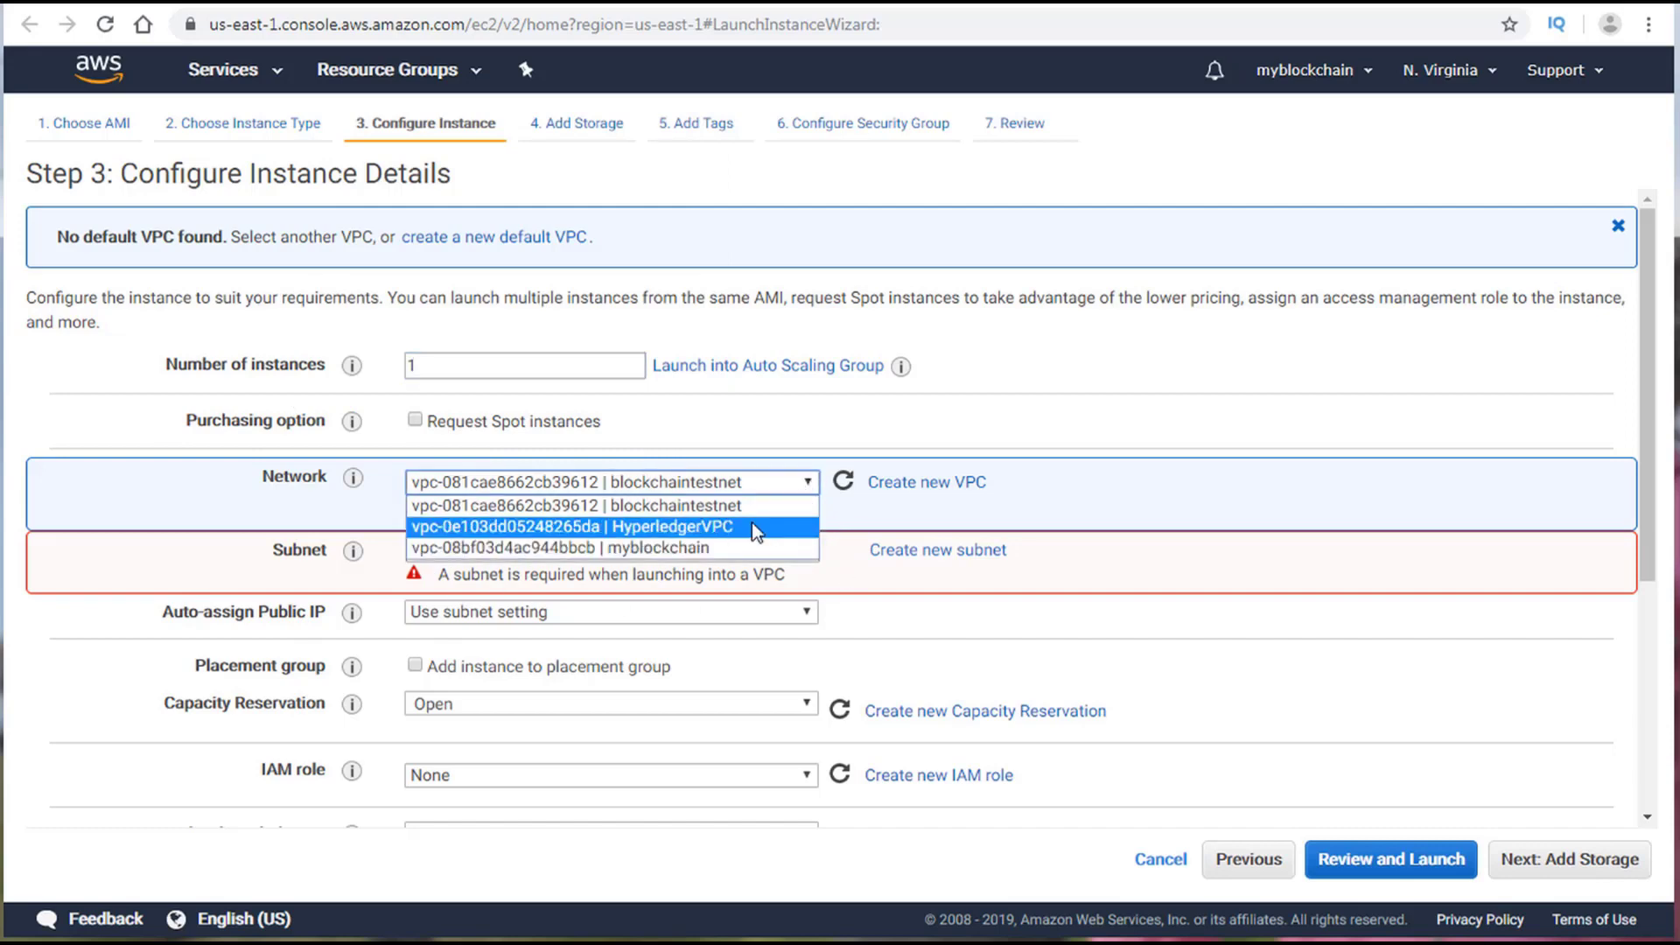
{"action": "left_click", "coordinate": [545, 528]}
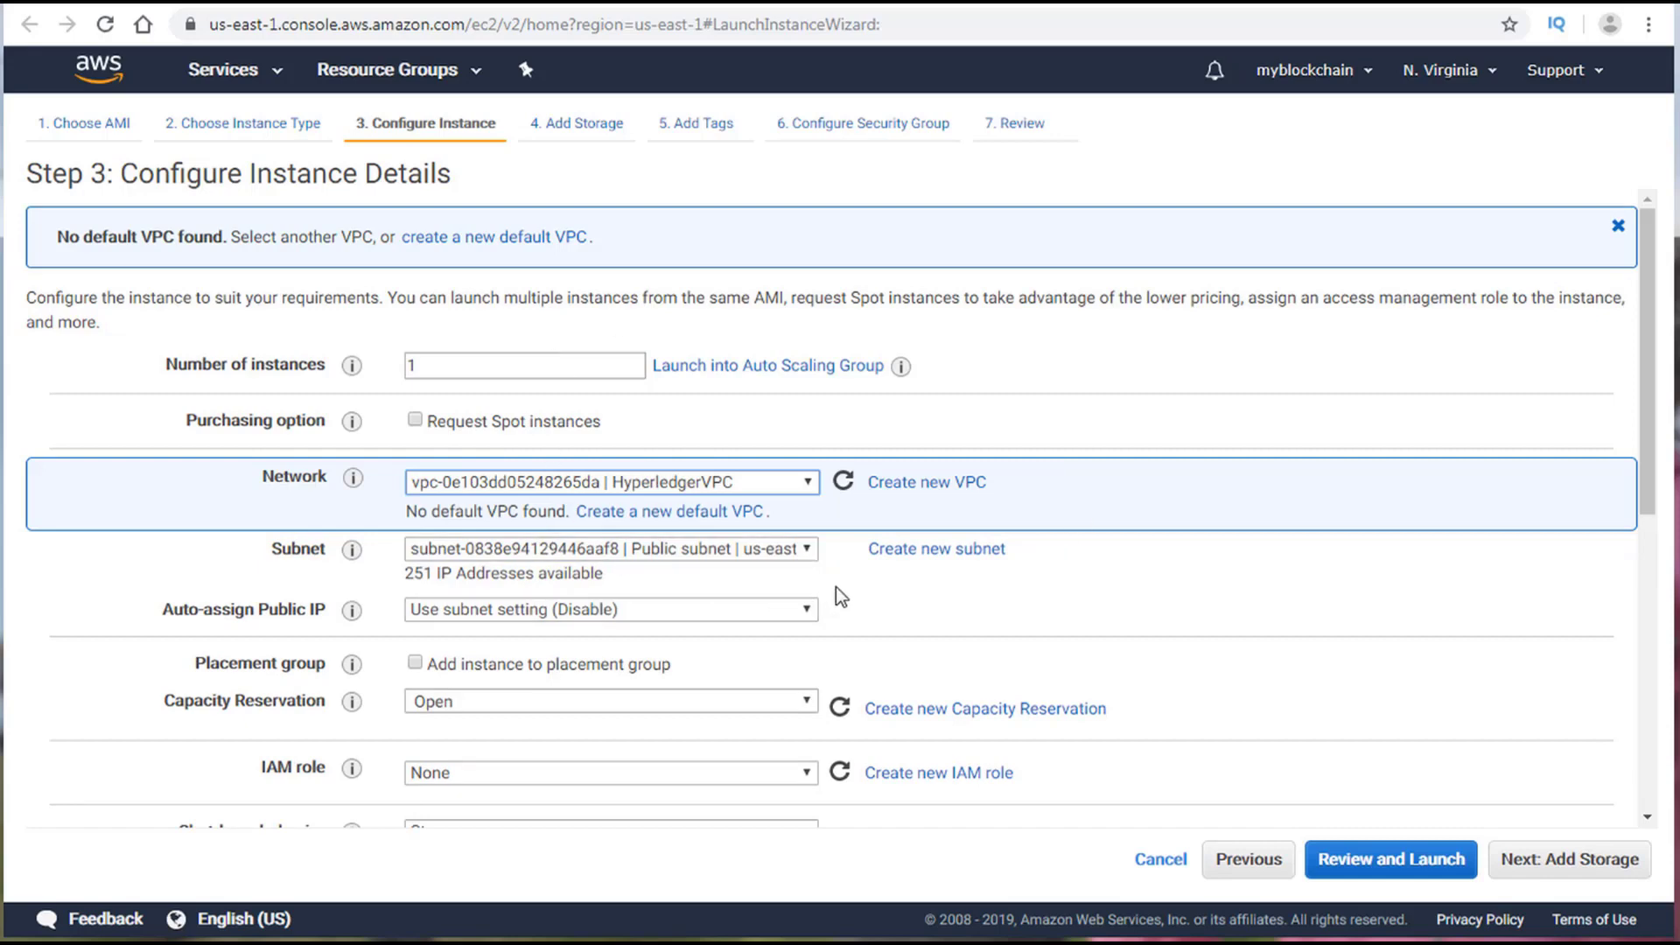
{"action": "left_click", "coordinate": [804, 553]}
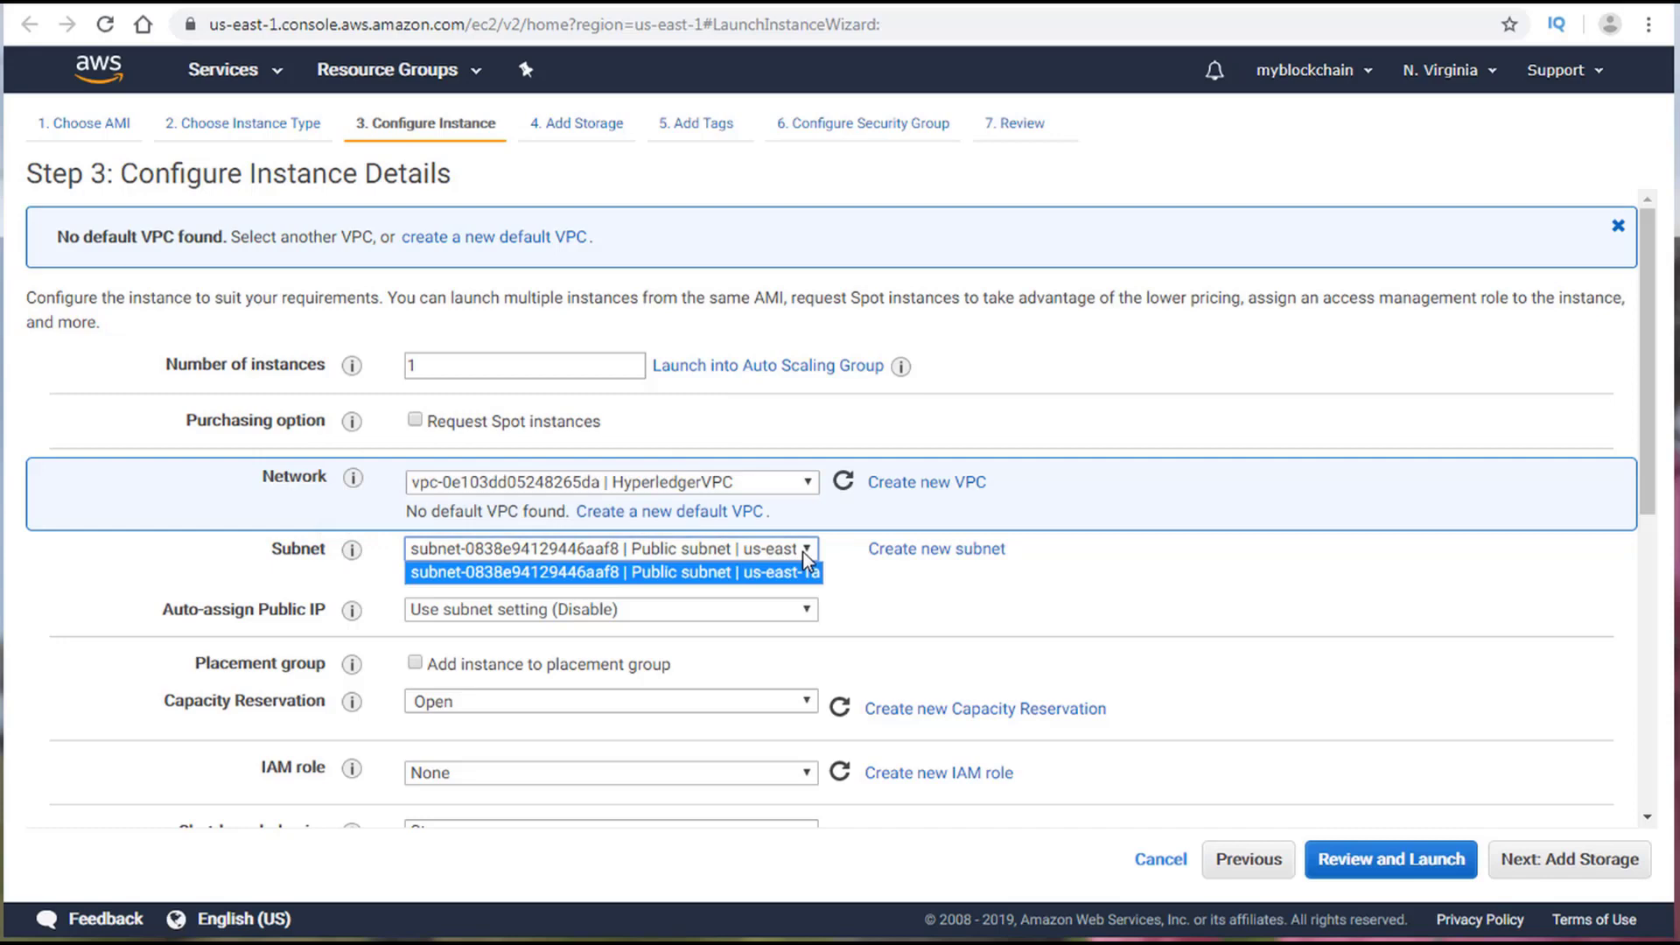
{"action": "left_click", "coordinate": [803, 554]}
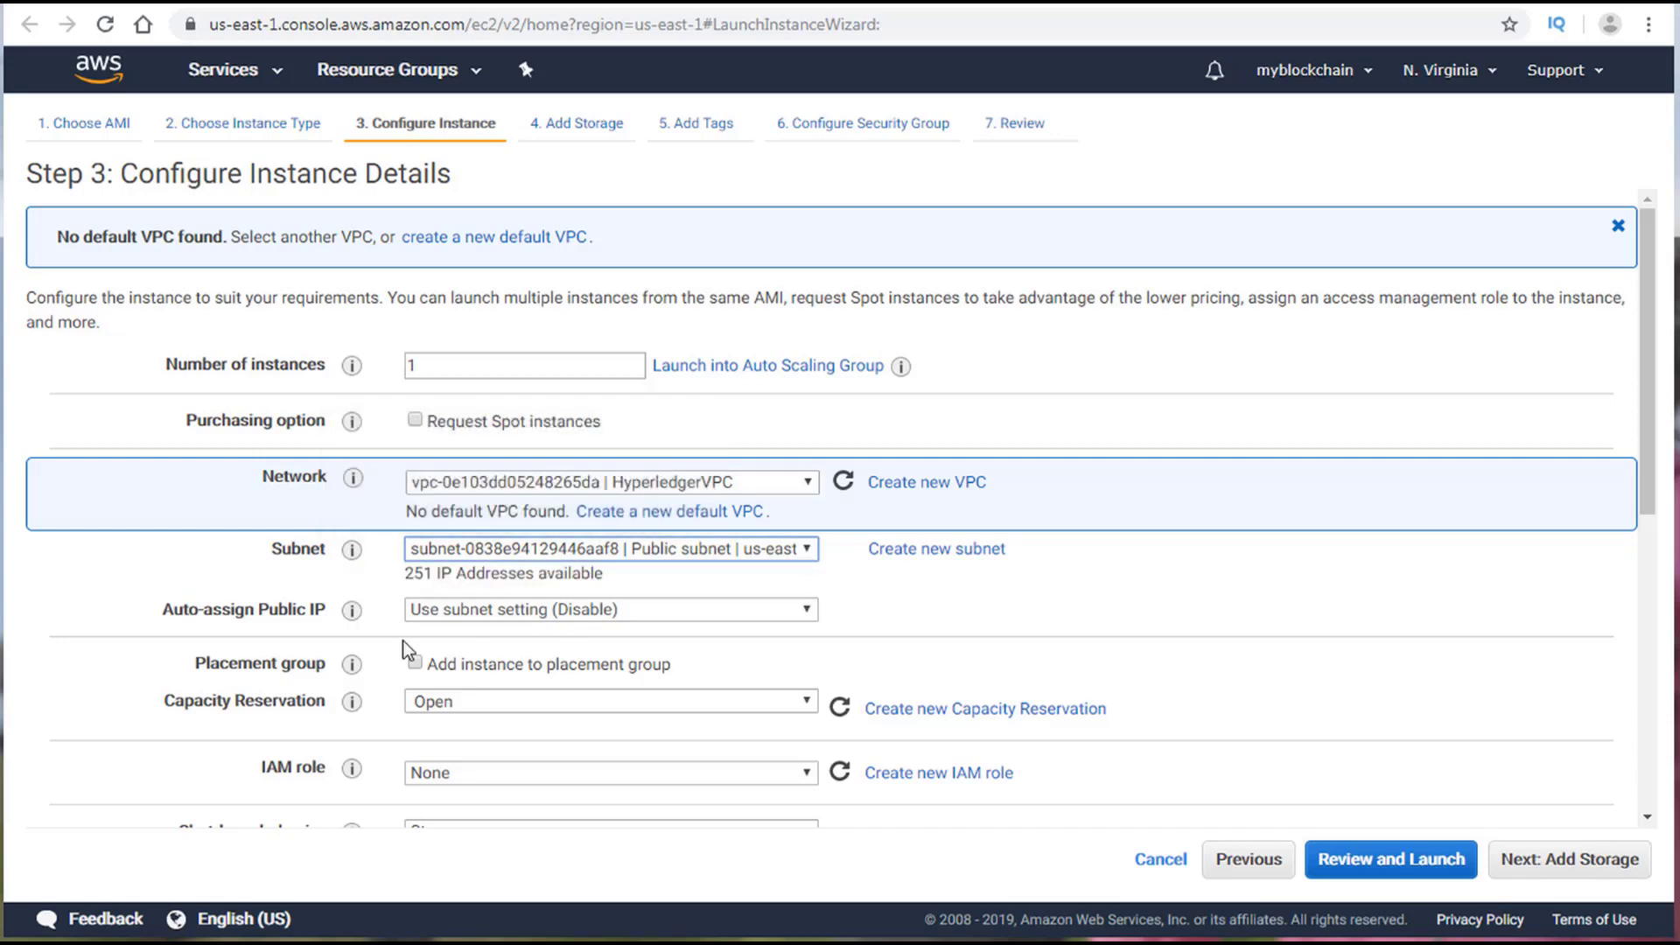
Step: Enable auto-assignment of a public IP for the instance and leave its IAM role as None
{"action": "scroll", "coordinate": [131, 597], "scroll_direction": "down", "scroll_amount": 1}
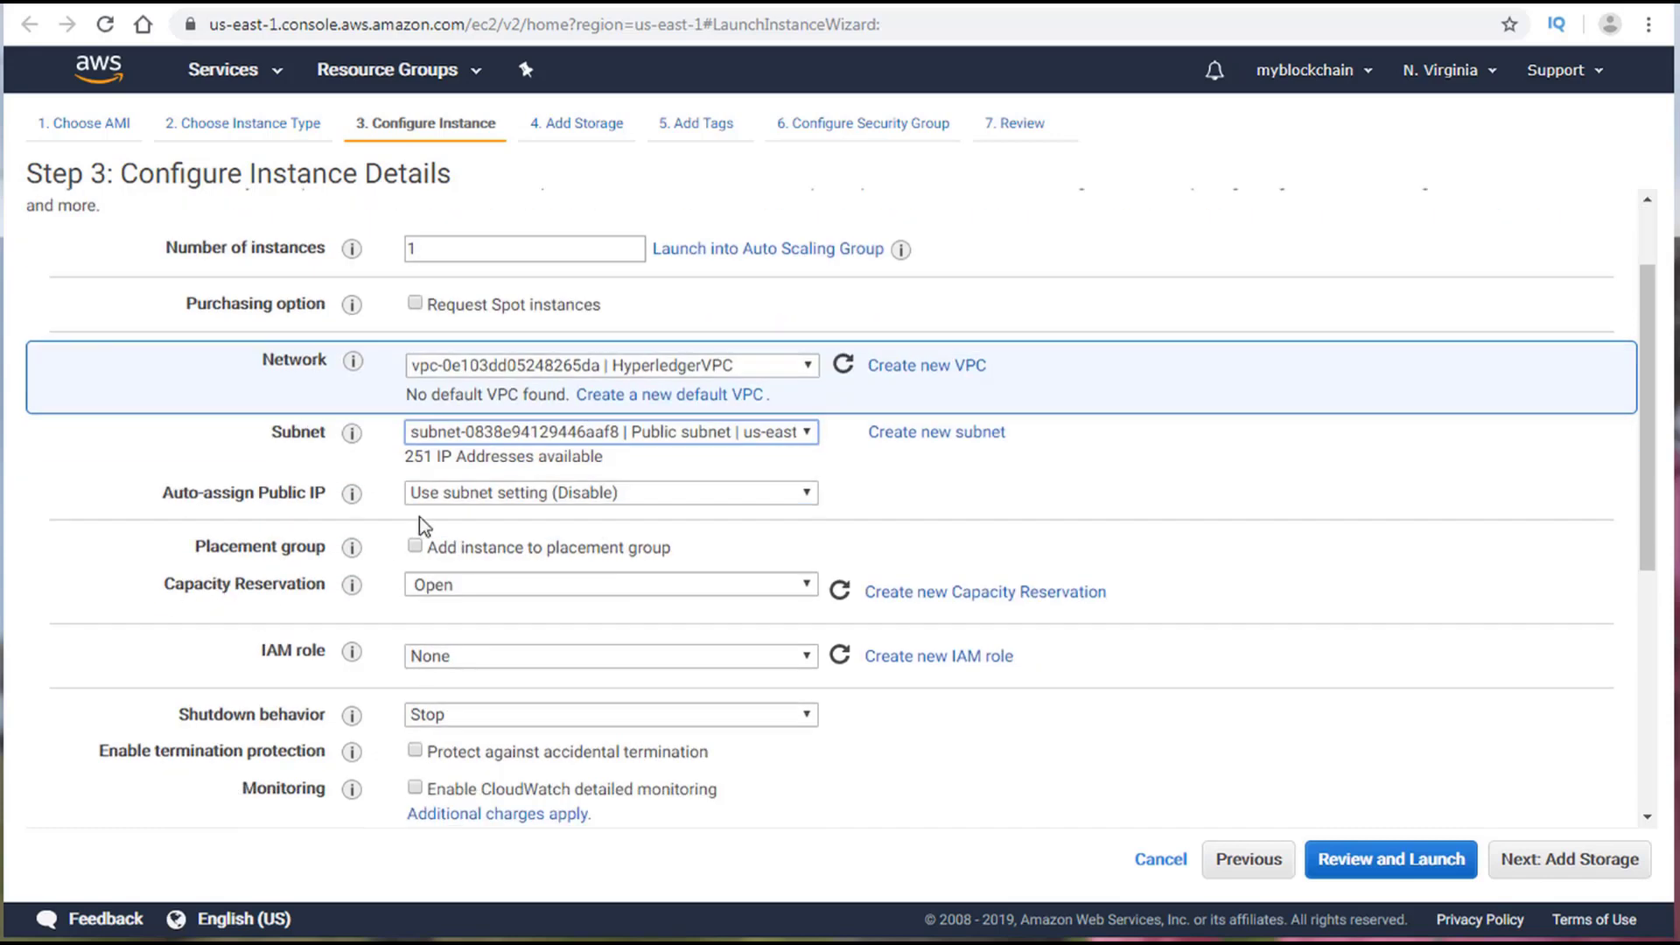
{"action": "left_click", "coordinate": [561, 496]}
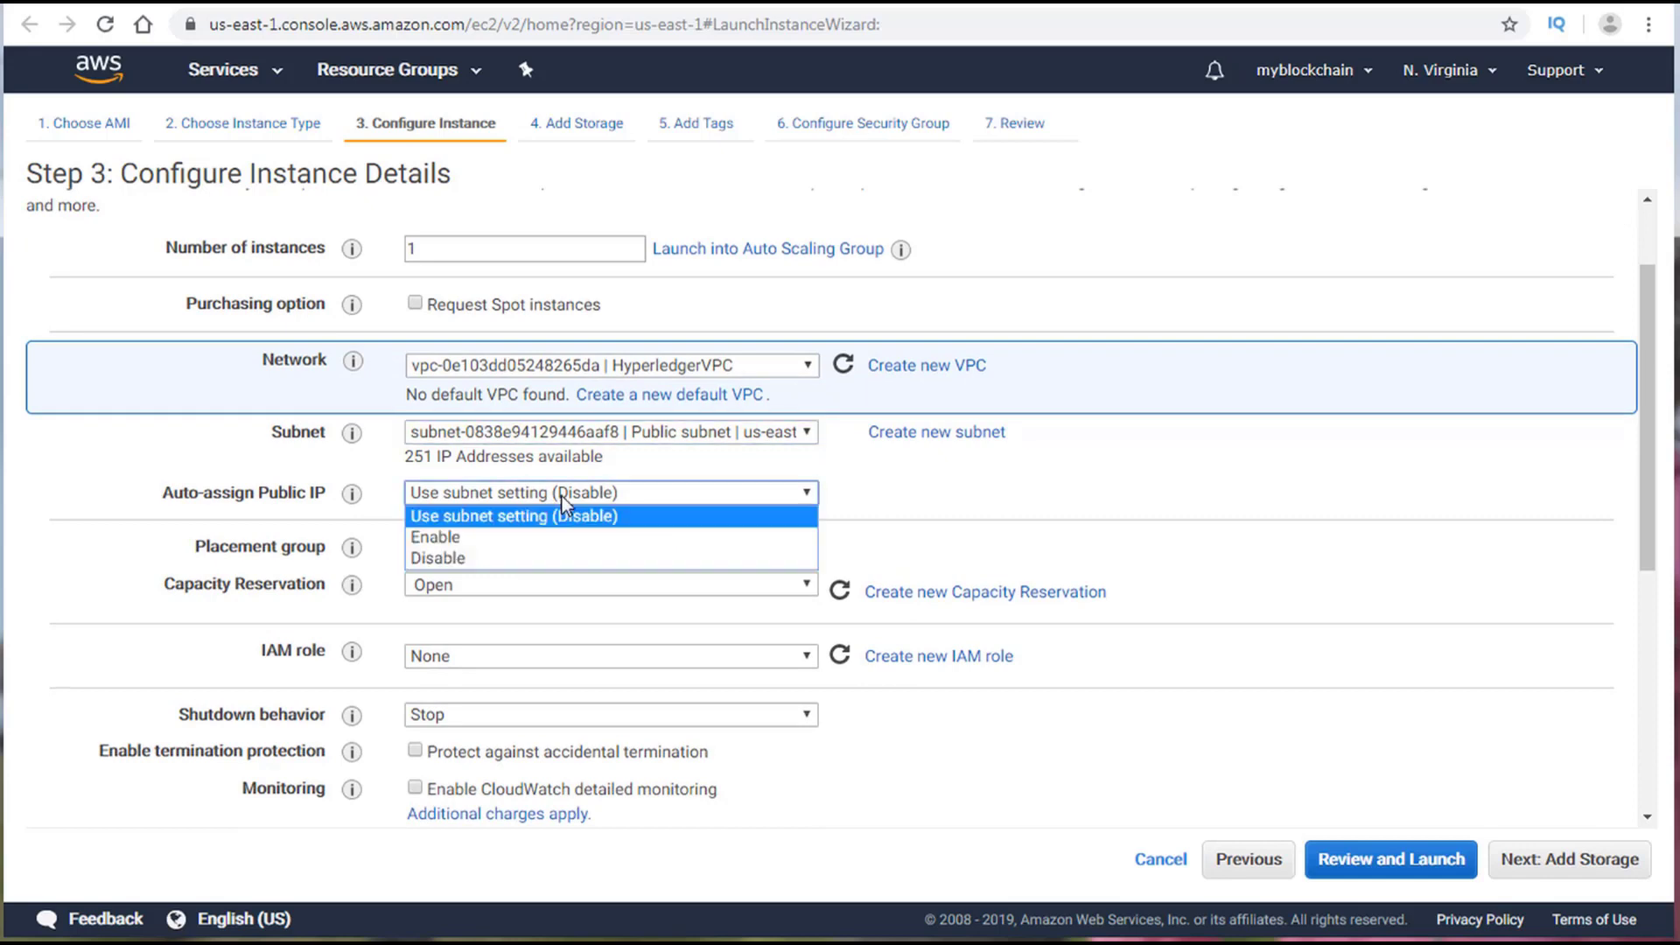
{"action": "left_click", "coordinate": [500, 536]}
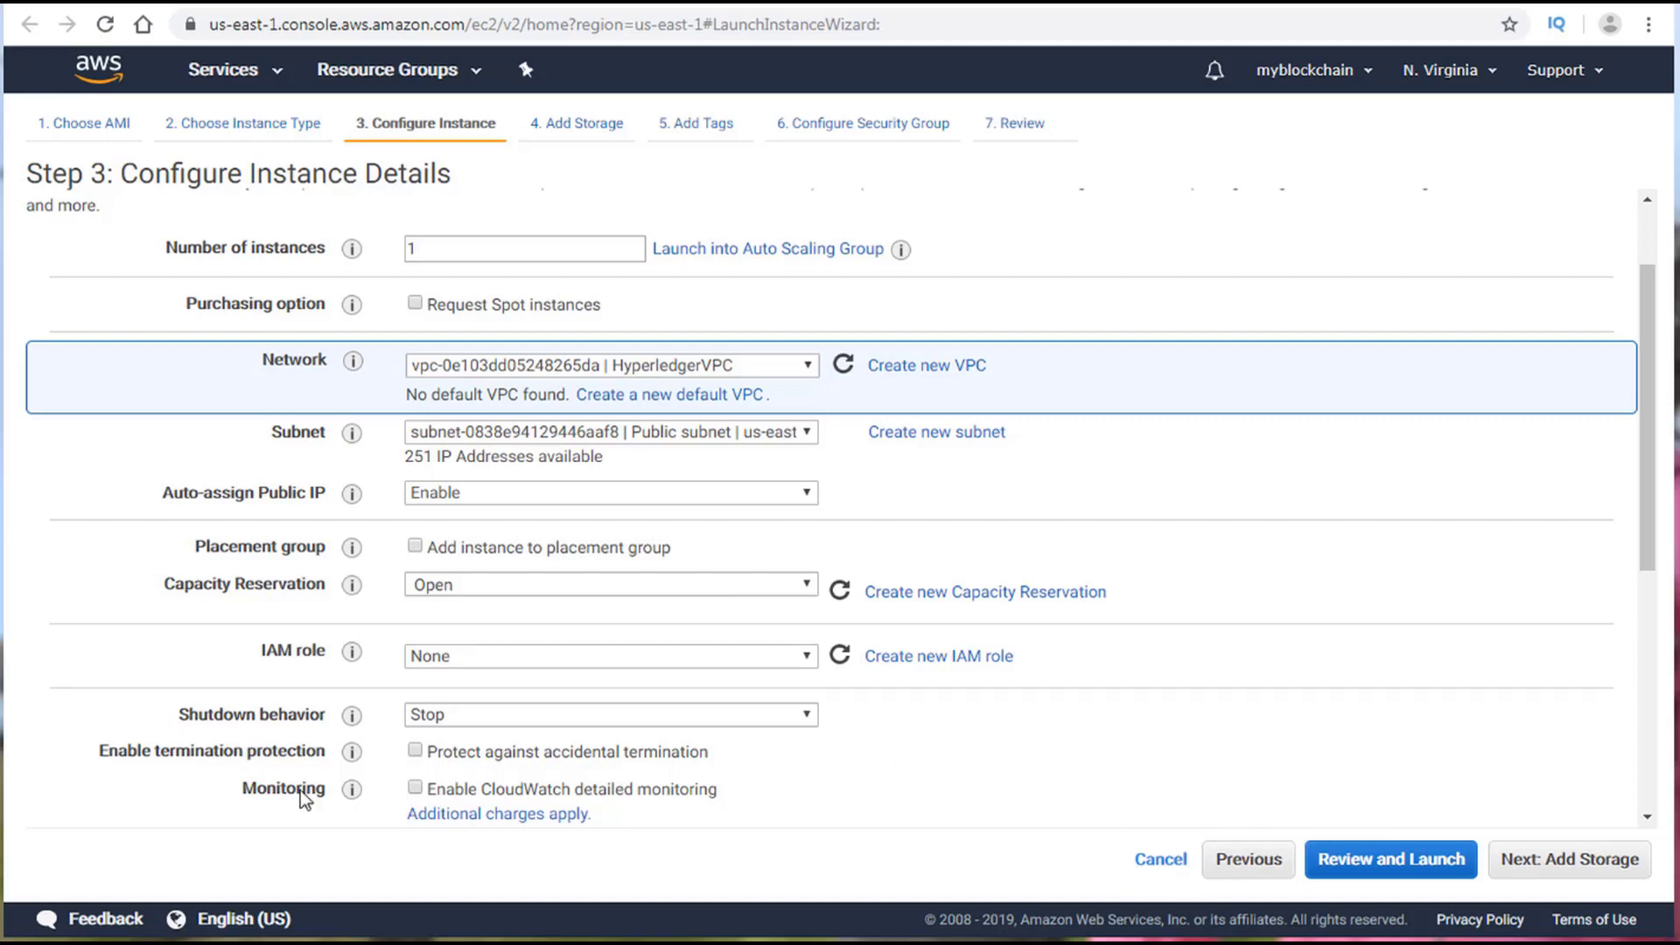
{"action": "left_click", "coordinate": [806, 656]}
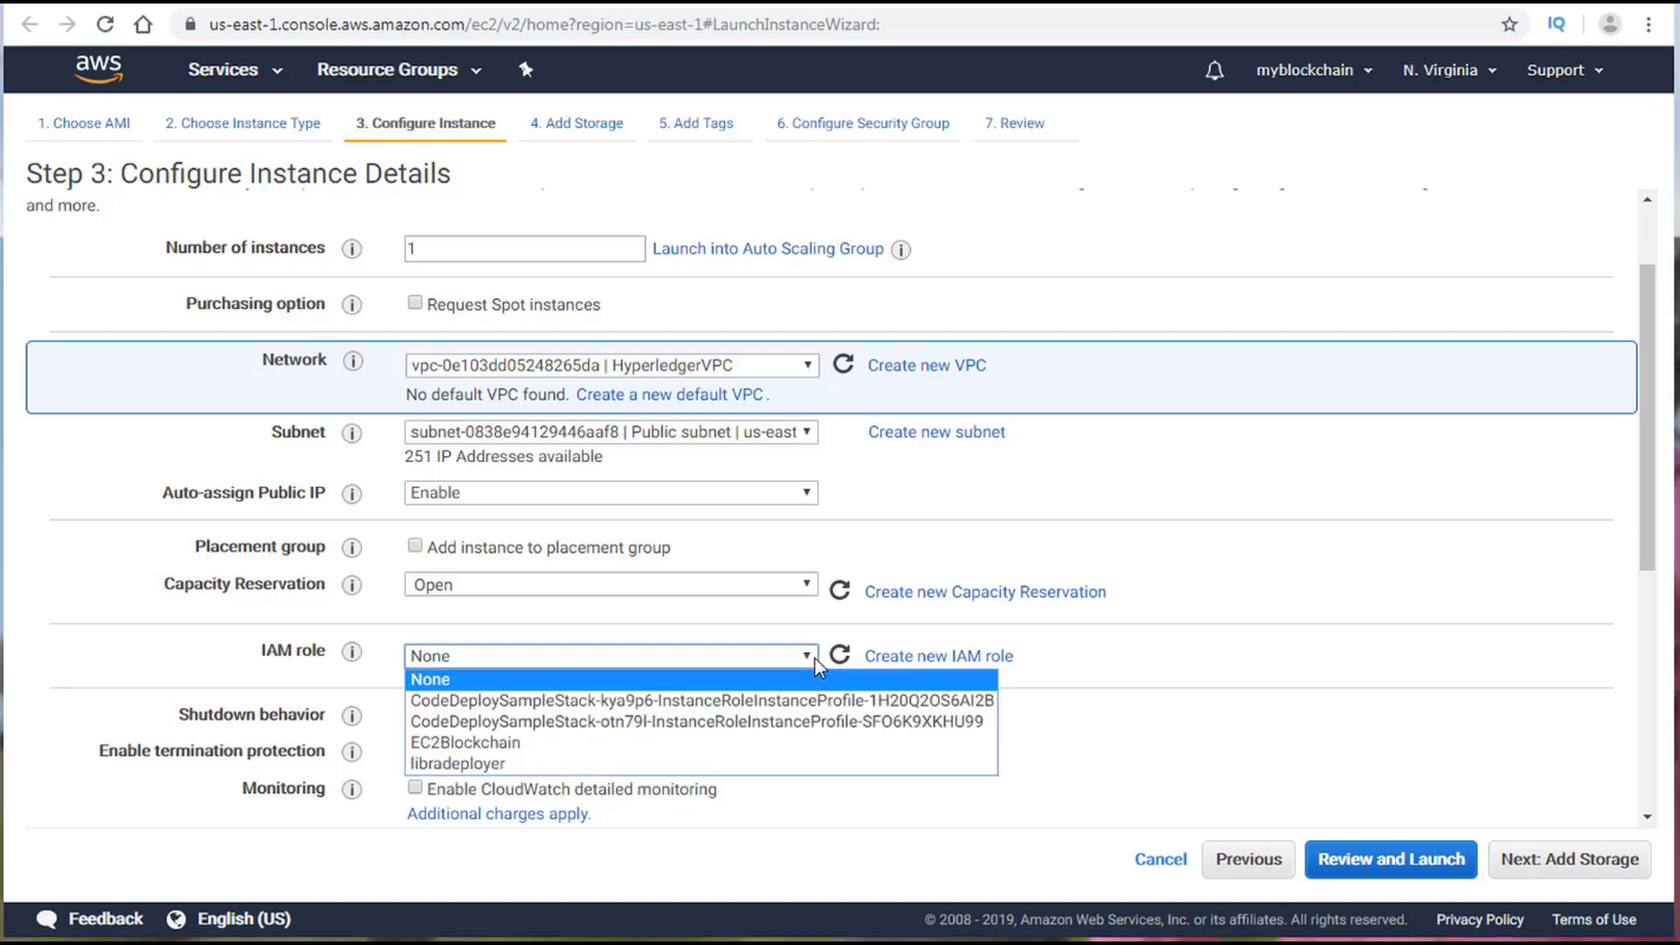
{"action": "left_click", "coordinate": [240, 643]}
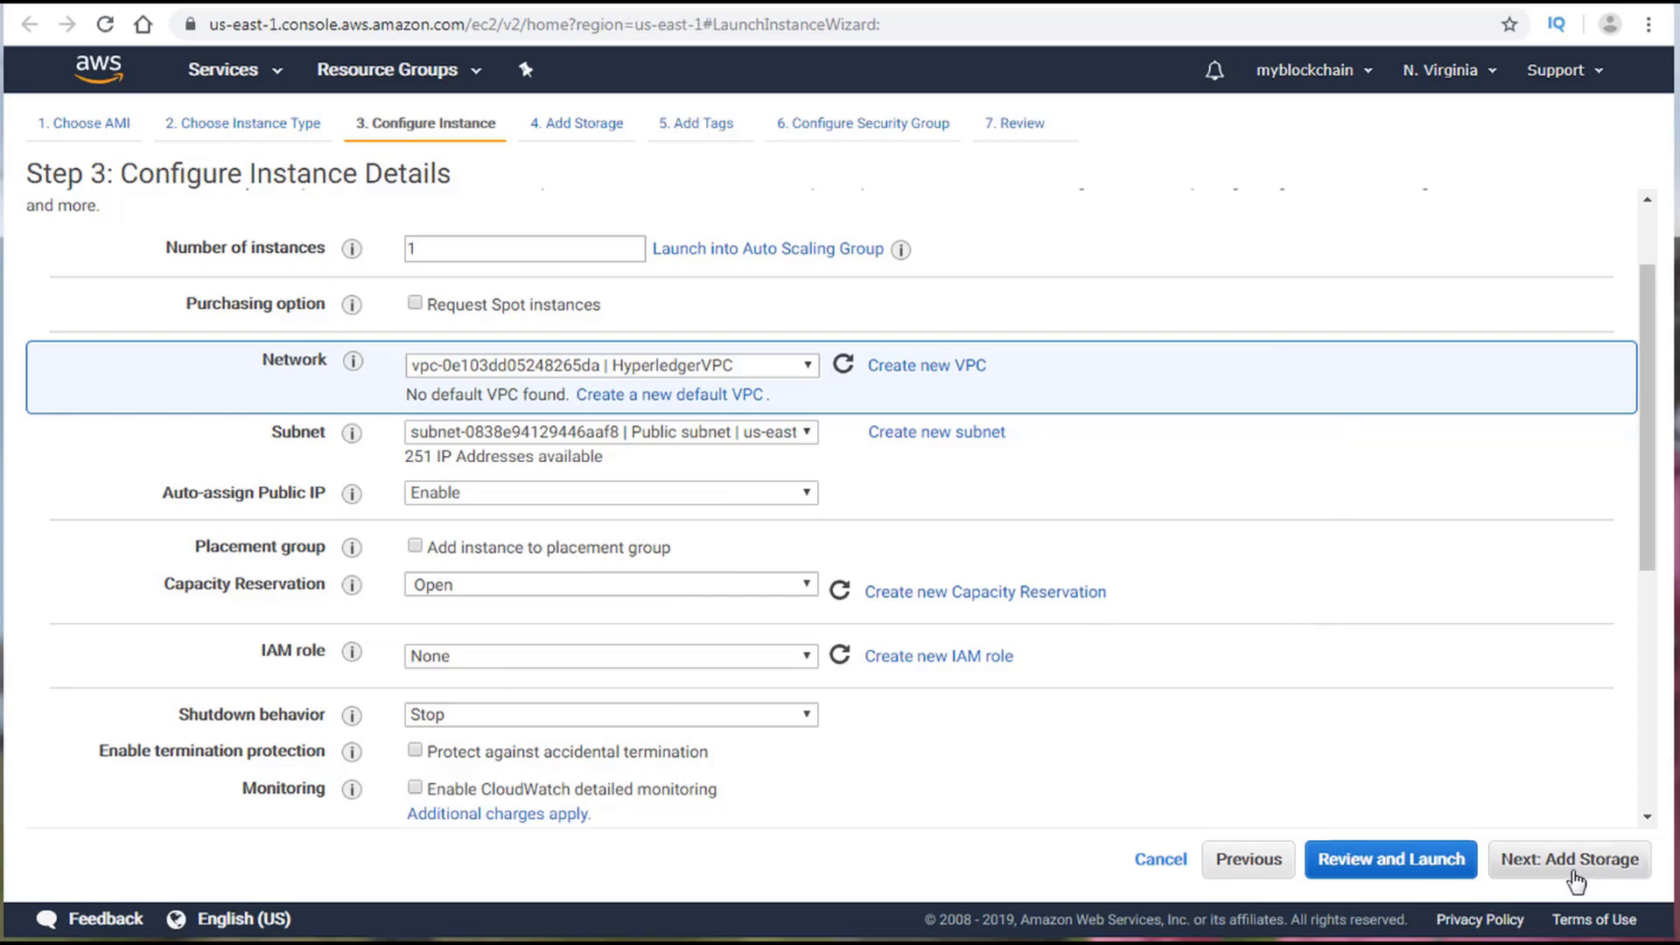
Step: Skip to the launch review and check the AMI, instance type and security group details
{"action": "left_click", "coordinate": [1452, 862]}
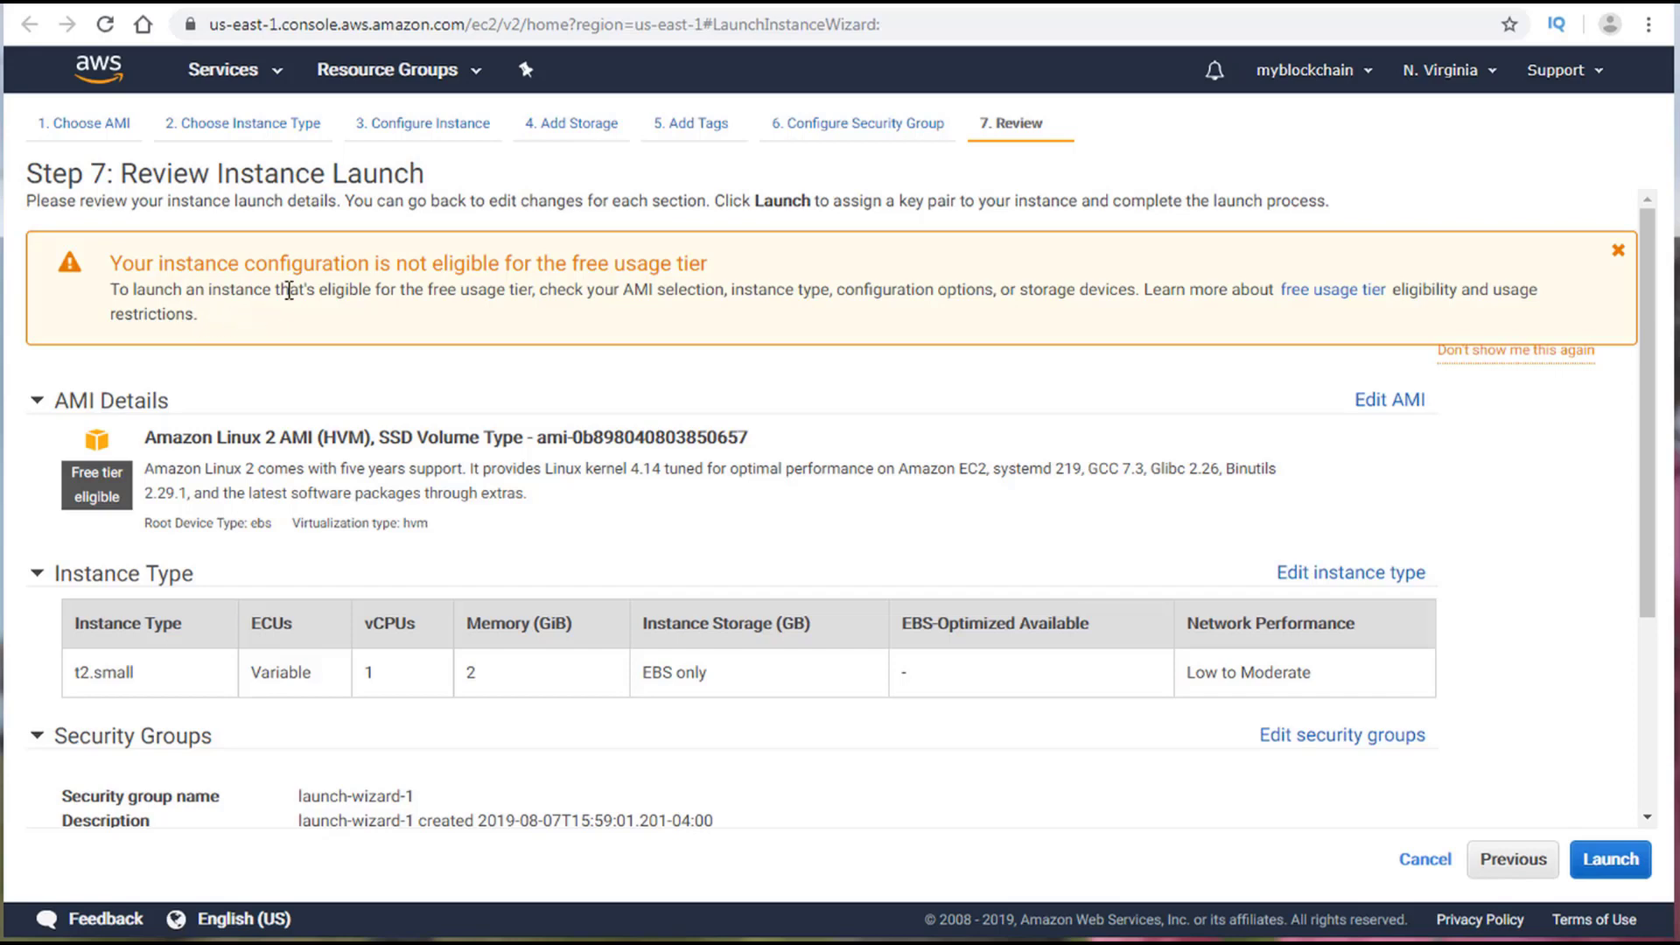
{"action": "scroll", "coordinate": [735, 656], "scroll_direction": "down", "scroll_amount": 3}
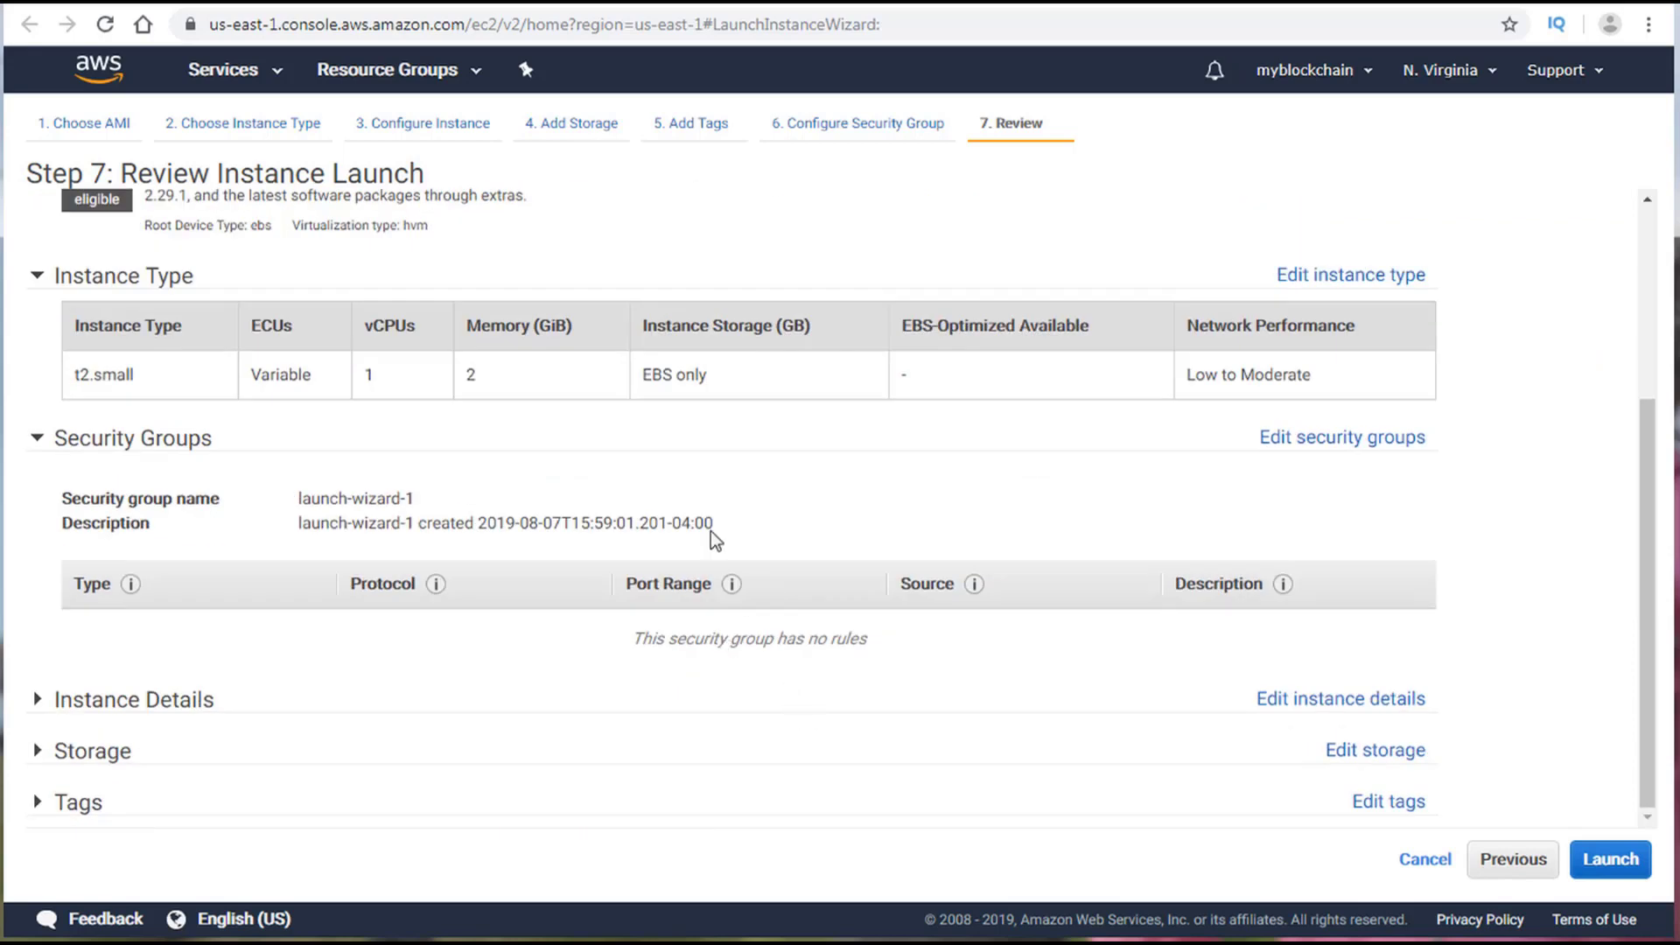
{"action": "scroll", "coordinate": [559, 585], "scroll_direction": "up", "scroll_amount": 3}
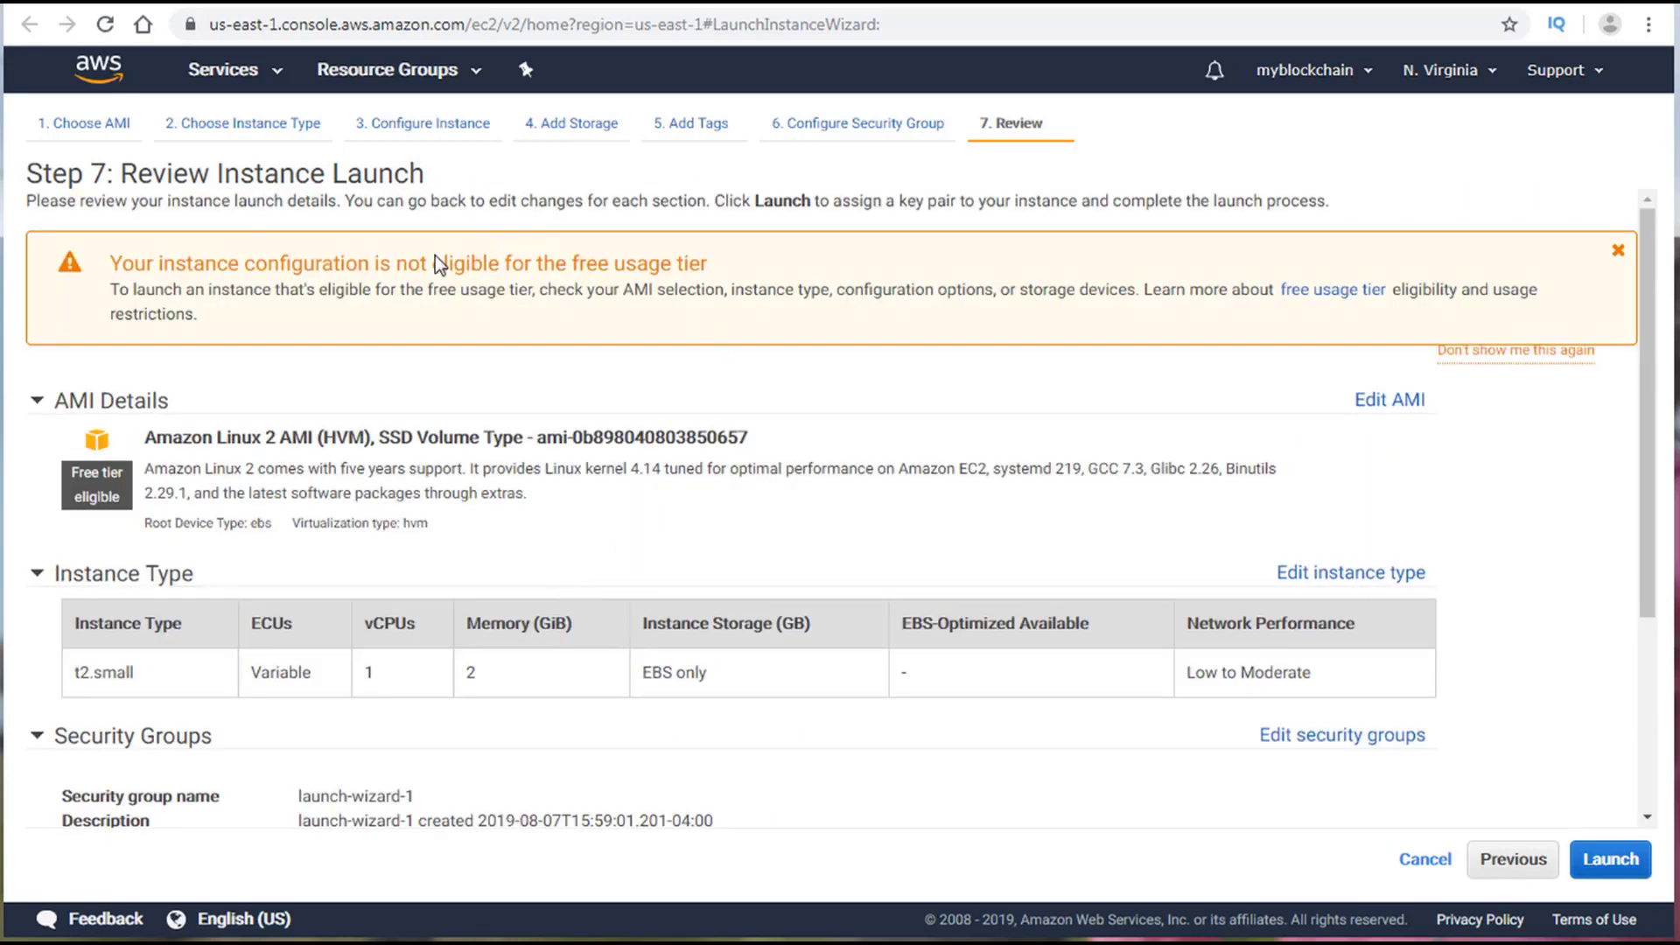
Step: Proceed to launch the instance, create a new key pair named hyperledgerdemokp and download it
{"action": "scroll", "coordinate": [1447, 863], "scroll_direction": "down", "scroll_amount": 3}
{"action": "left_click", "coordinate": [1627, 859]}
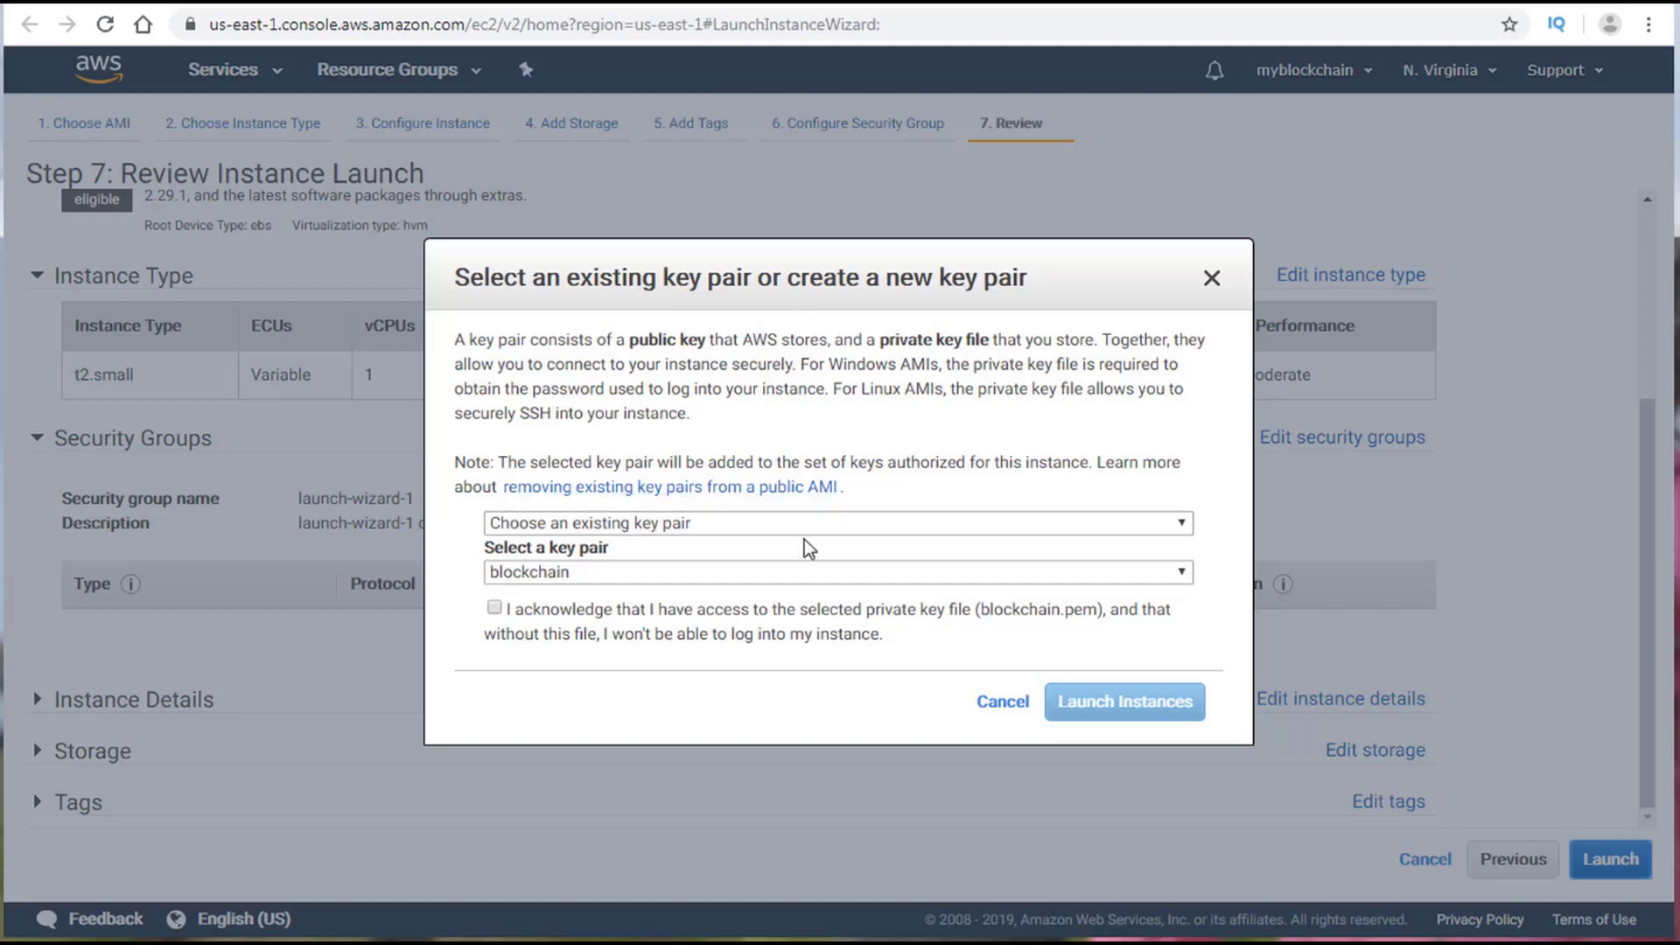
{"action": "left_click", "coordinate": [749, 525]}
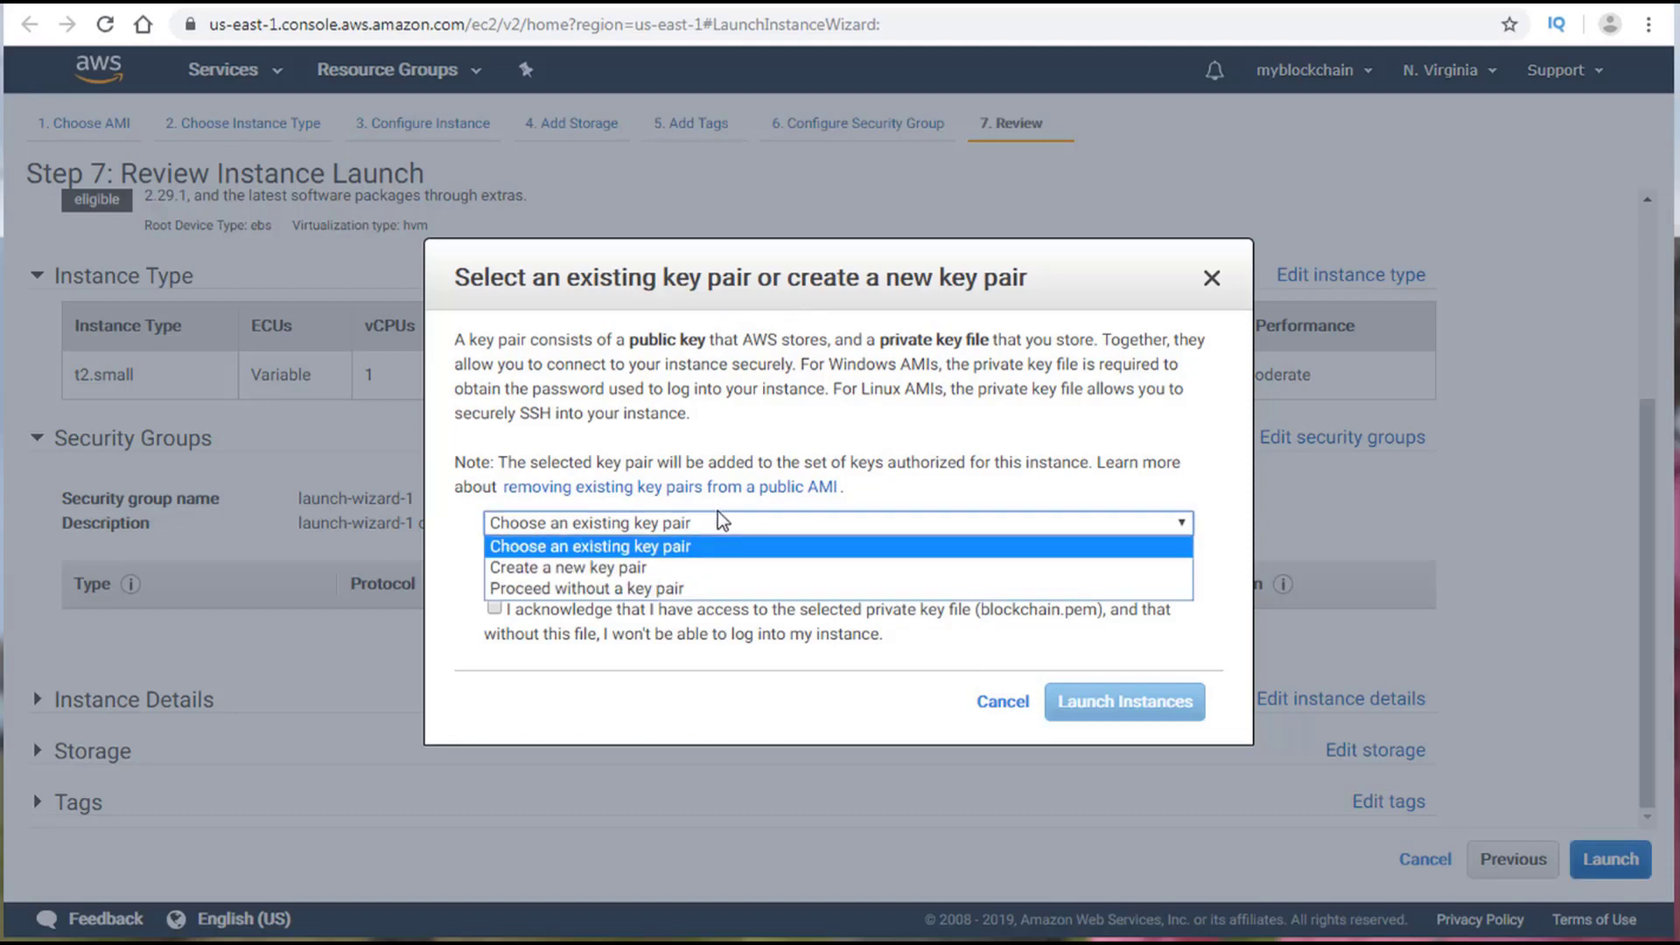
{"action": "left_click", "coordinate": [710, 565]}
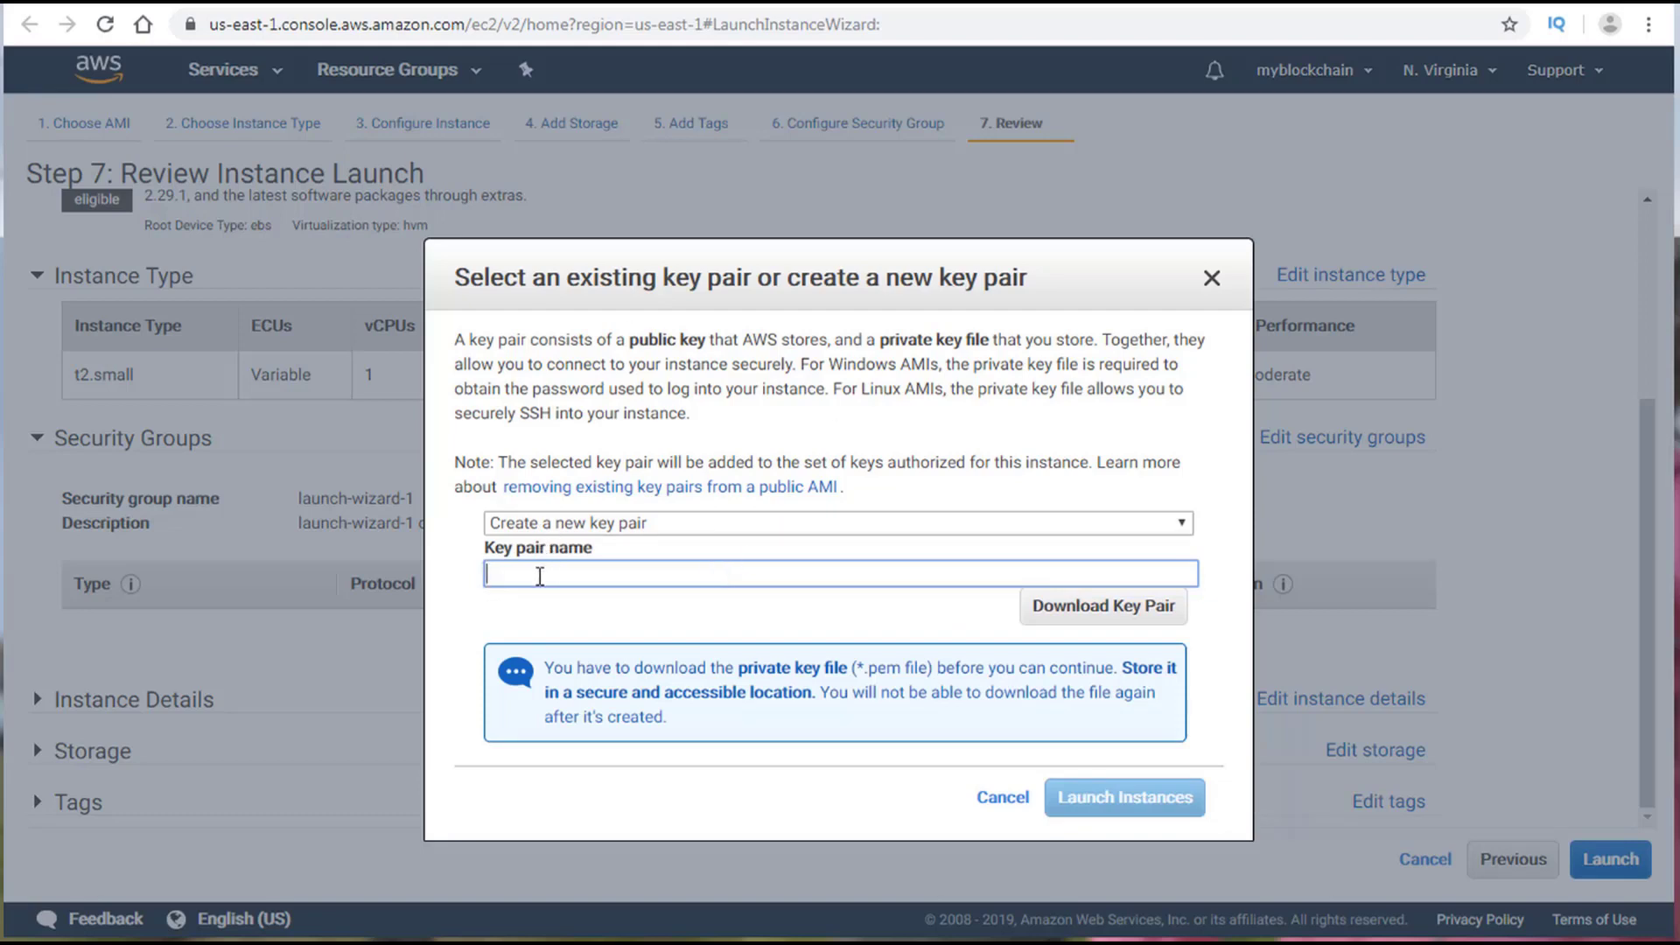
{"action": "type", "text": "hyperledgerdemokp"}
{"action": "left_click", "coordinate": [1086, 611]}
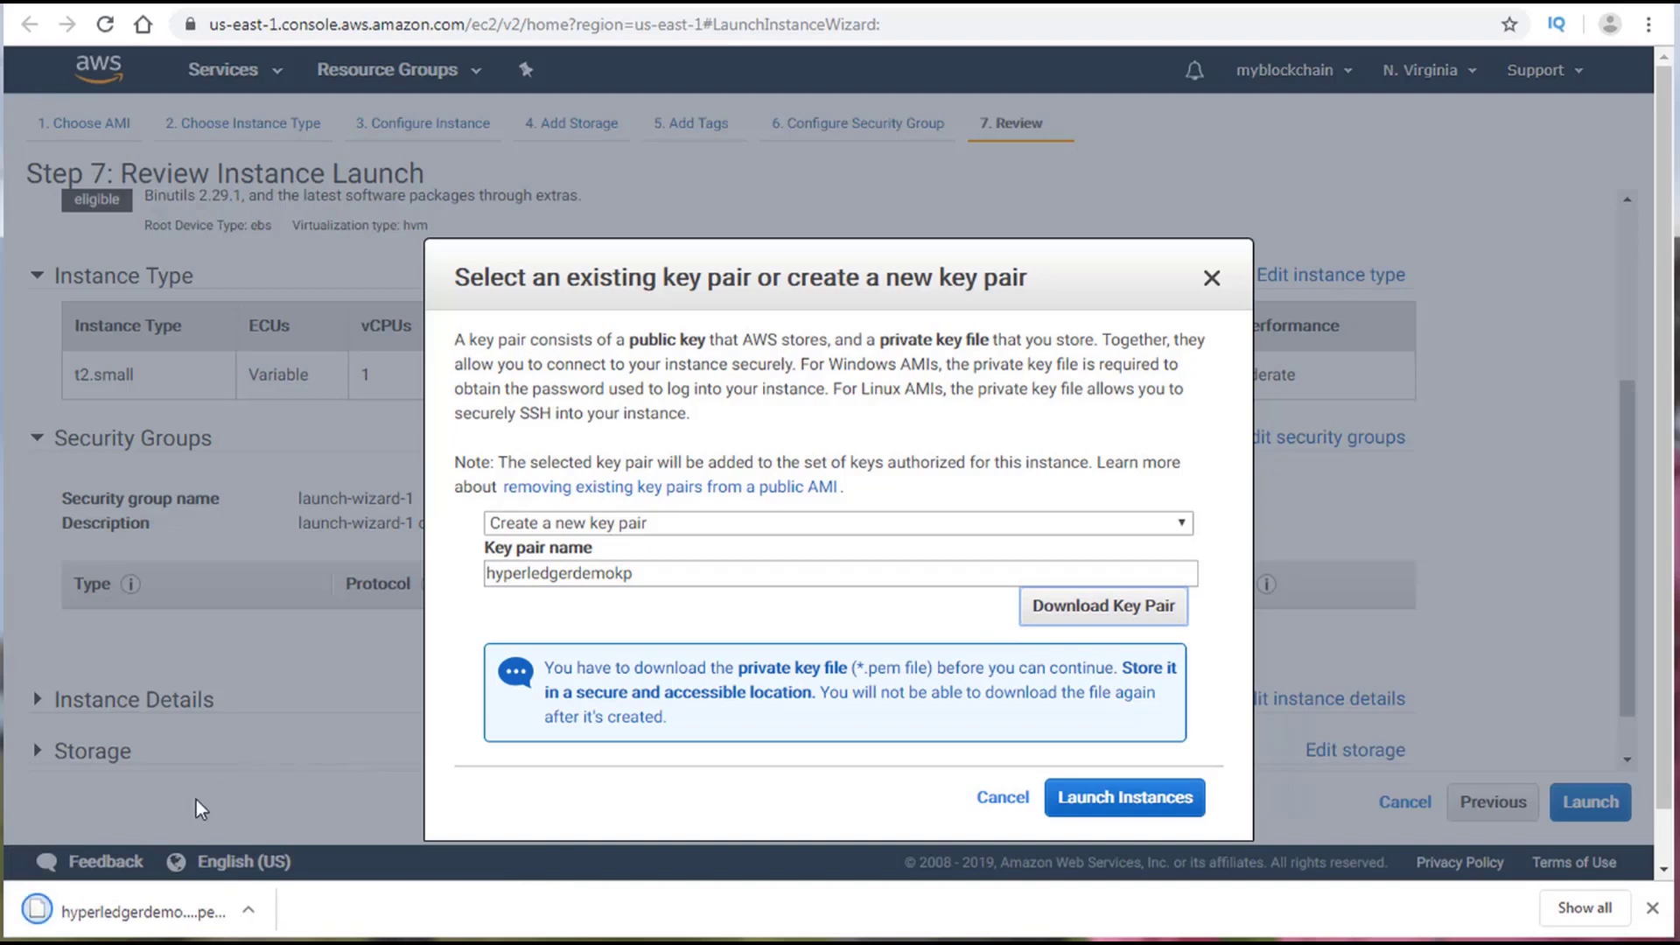
Step: Locate the downloaded hyperledgerdemokp.pem file in its folder and copy it
{"action": "right_click", "coordinate": [148, 916]}
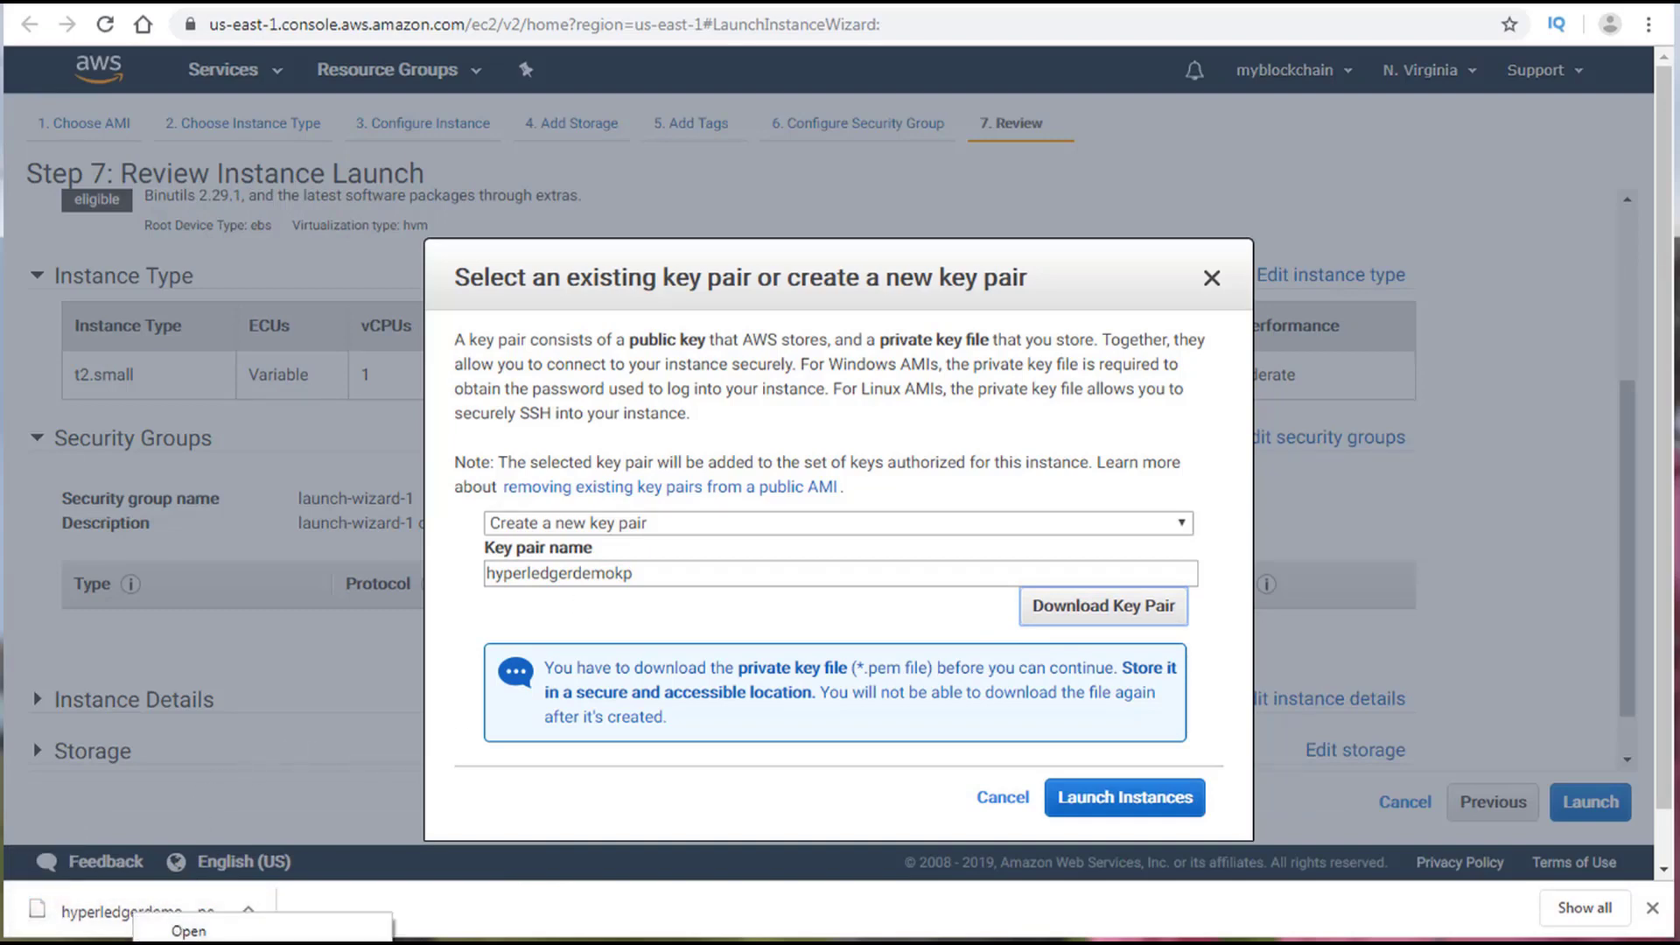
{"action": "left_click", "coordinate": [188, 930]}
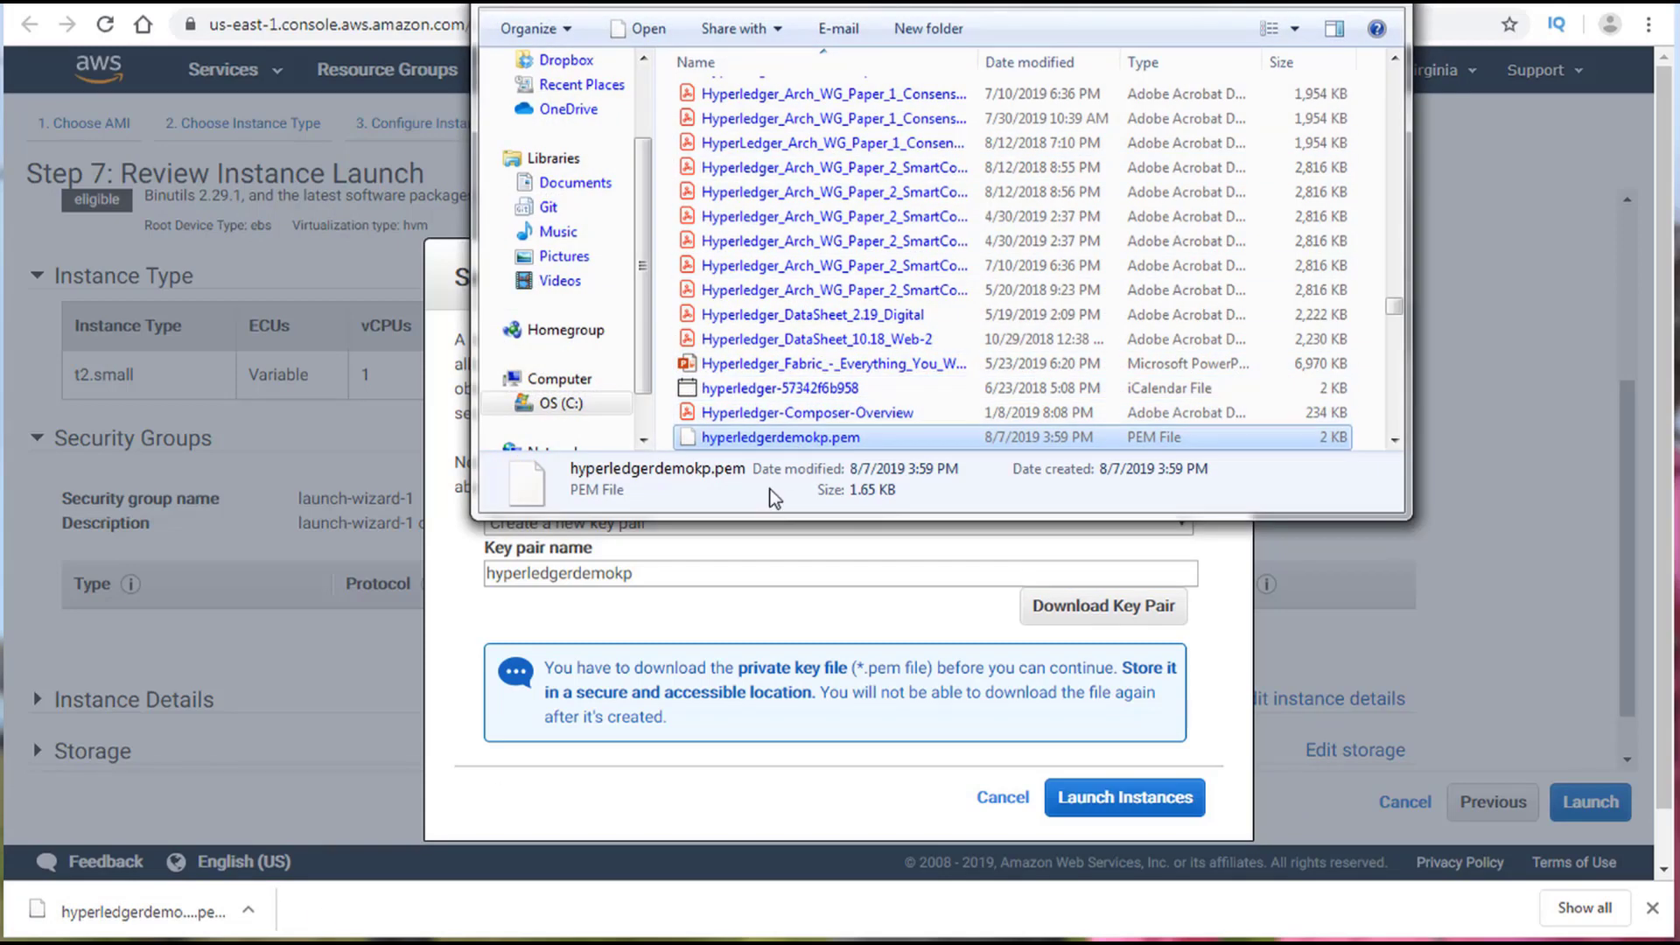
{"action": "right_click", "coordinate": [810, 439]}
{"action": "left_click", "coordinate": [885, 679]}
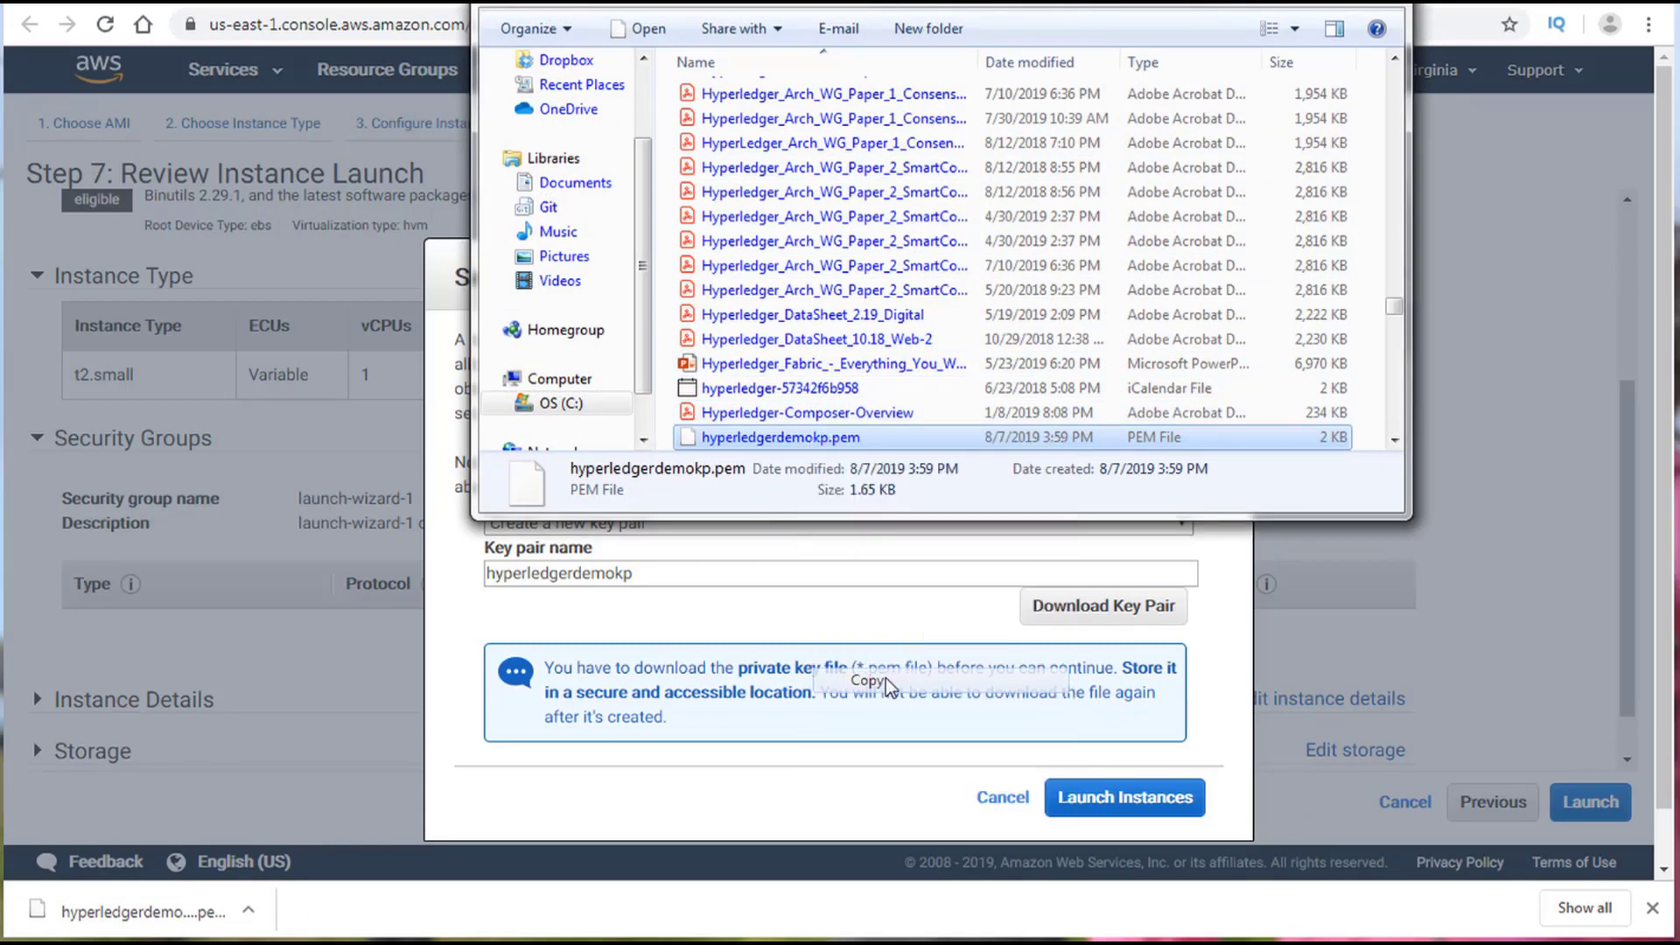
{"action": "left_click_drag", "start_coordinate": [735, 431], "coordinate": [560, 95]}
{"action": "left_click", "coordinate": [1193, 86]}
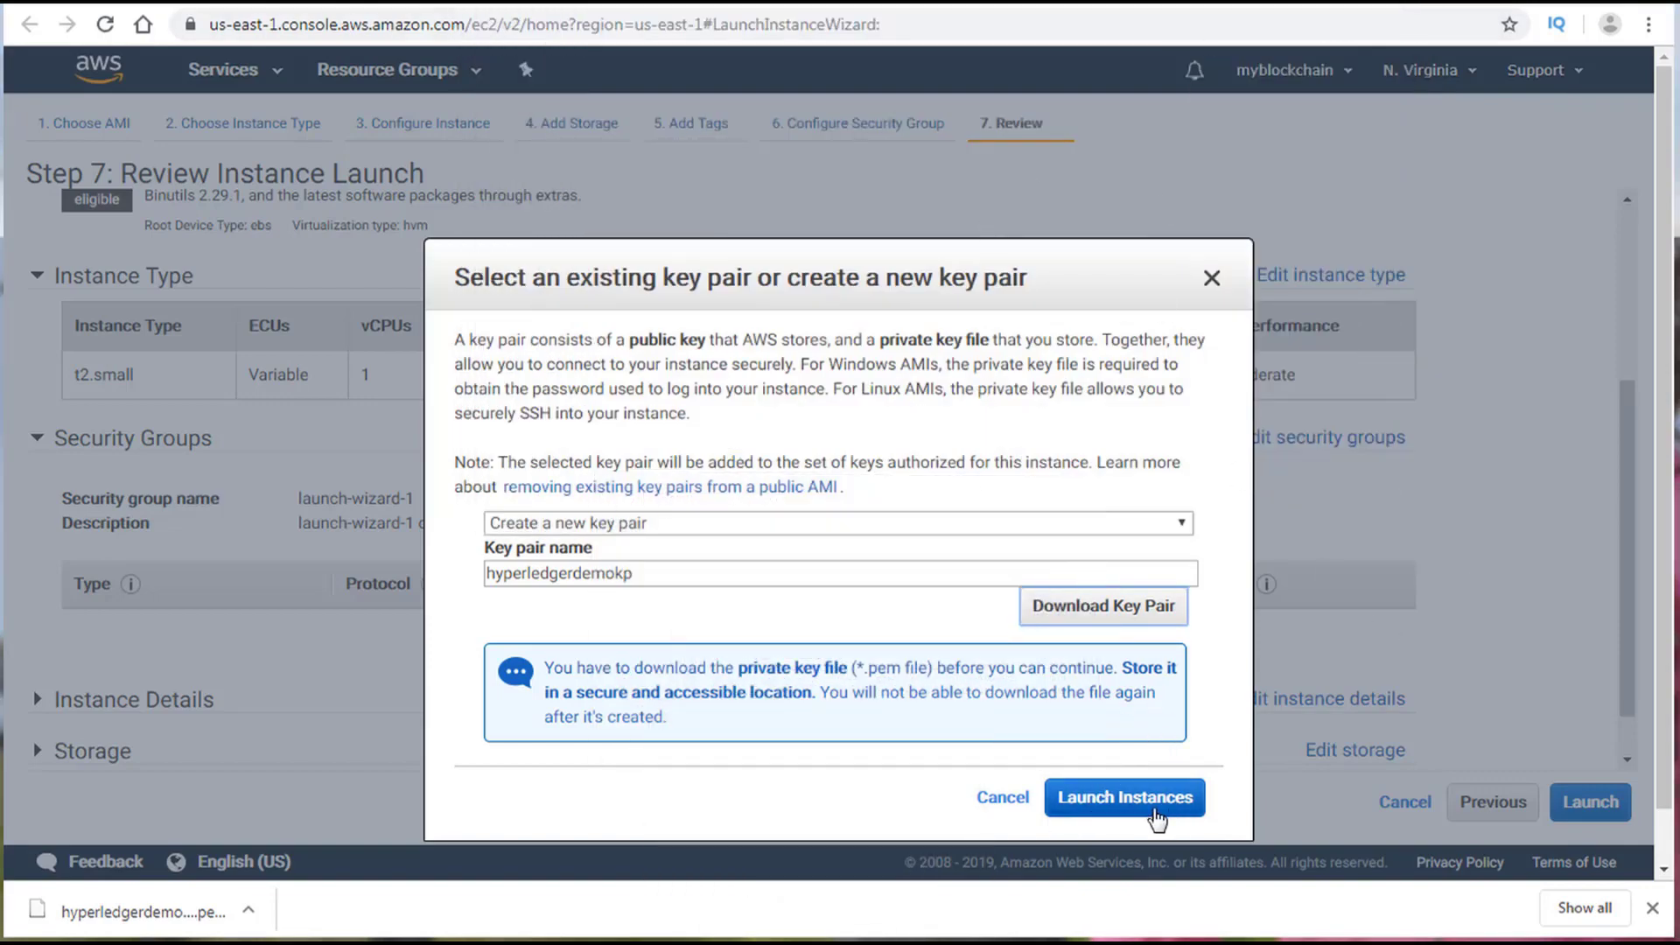
Step: Launch the instance with the new key pair and inspect it in the list of running EC2 instances
{"action": "left_click", "coordinate": [1125, 798]}
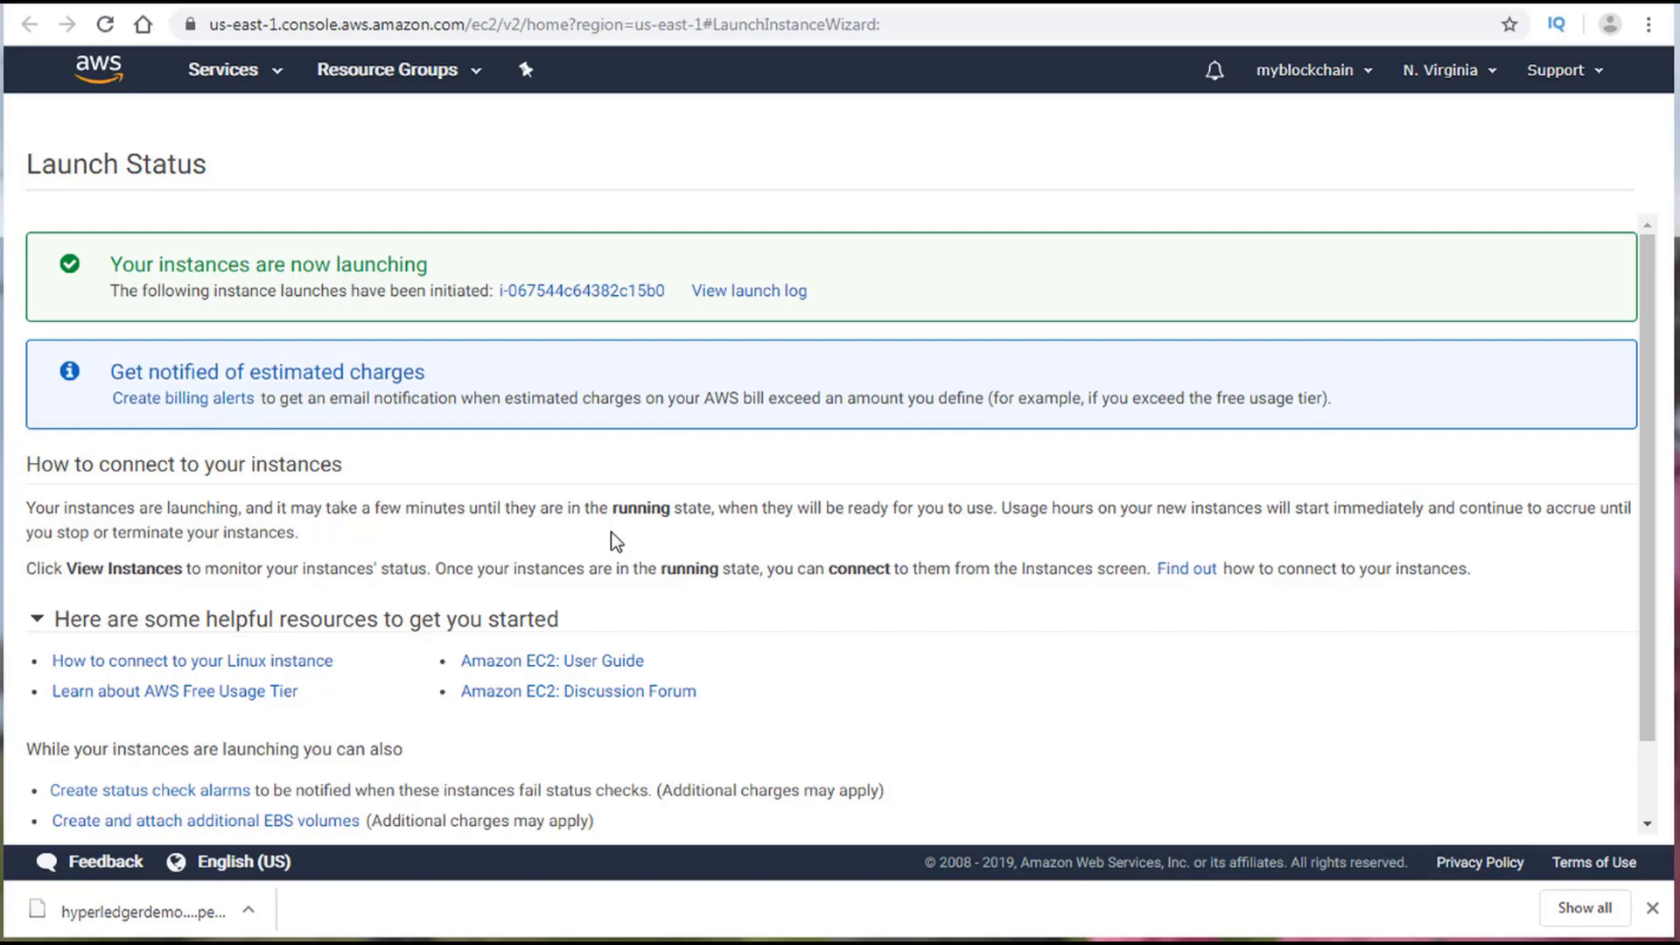
{"action": "left_click", "coordinate": [115, 87]}
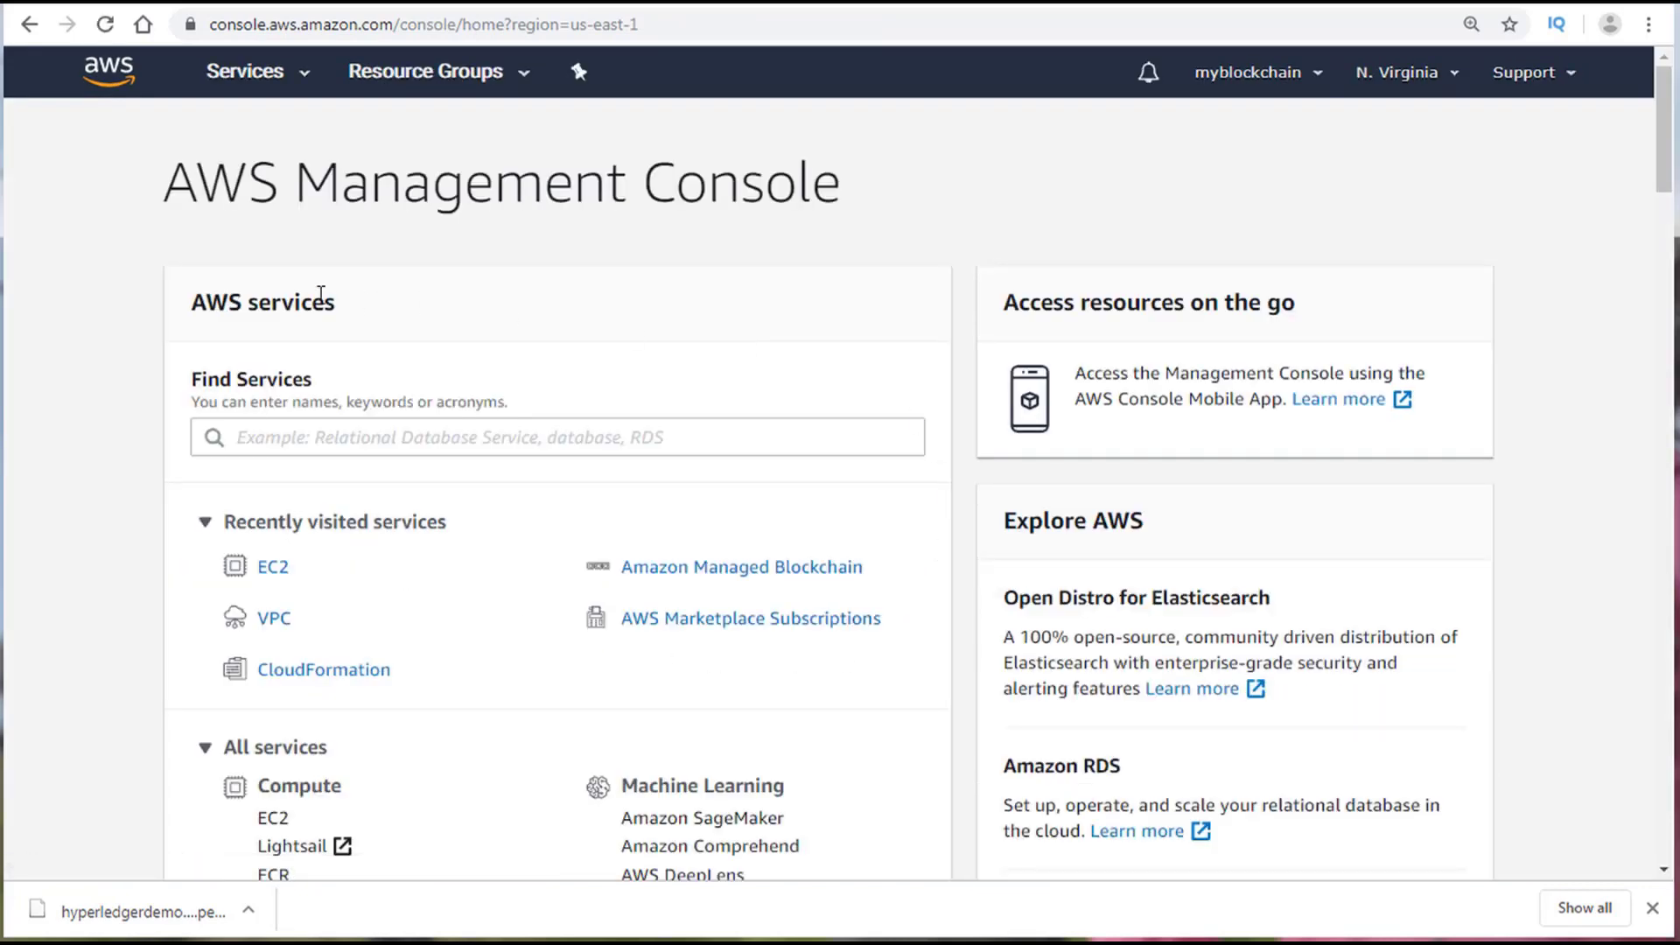
{"action": "left_click", "coordinate": [275, 570]}
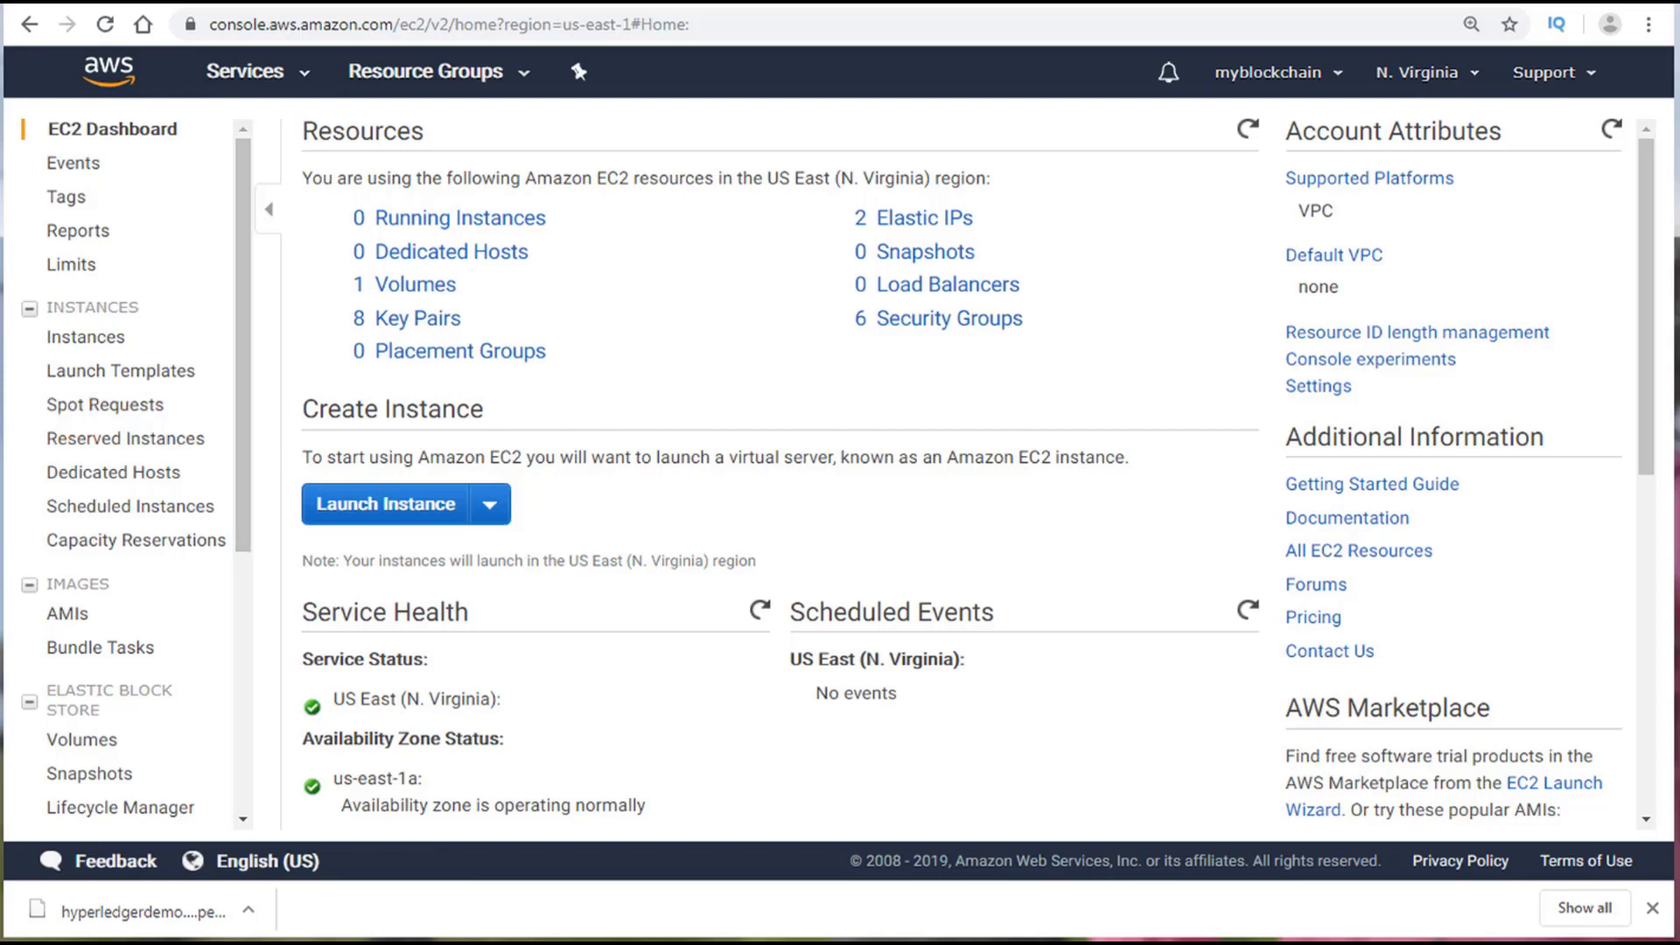
{"action": "left_click", "coordinate": [494, 224]}
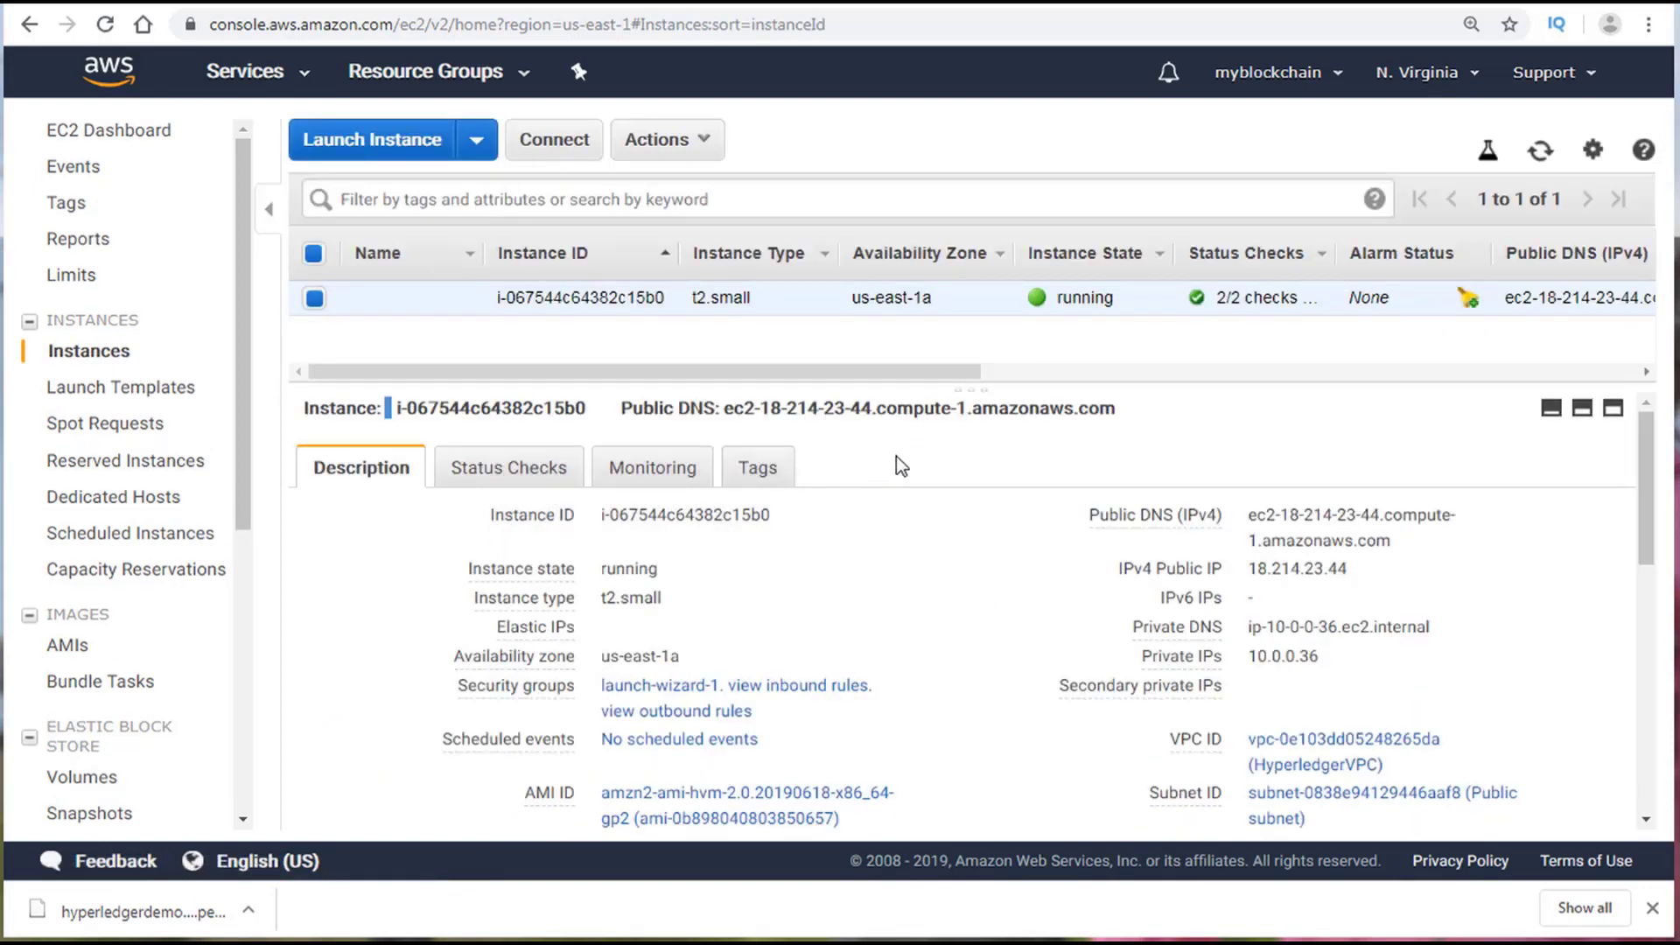
{"action": "left_click_drag", "start_coordinate": [748, 375], "coordinate": [557, 366]}
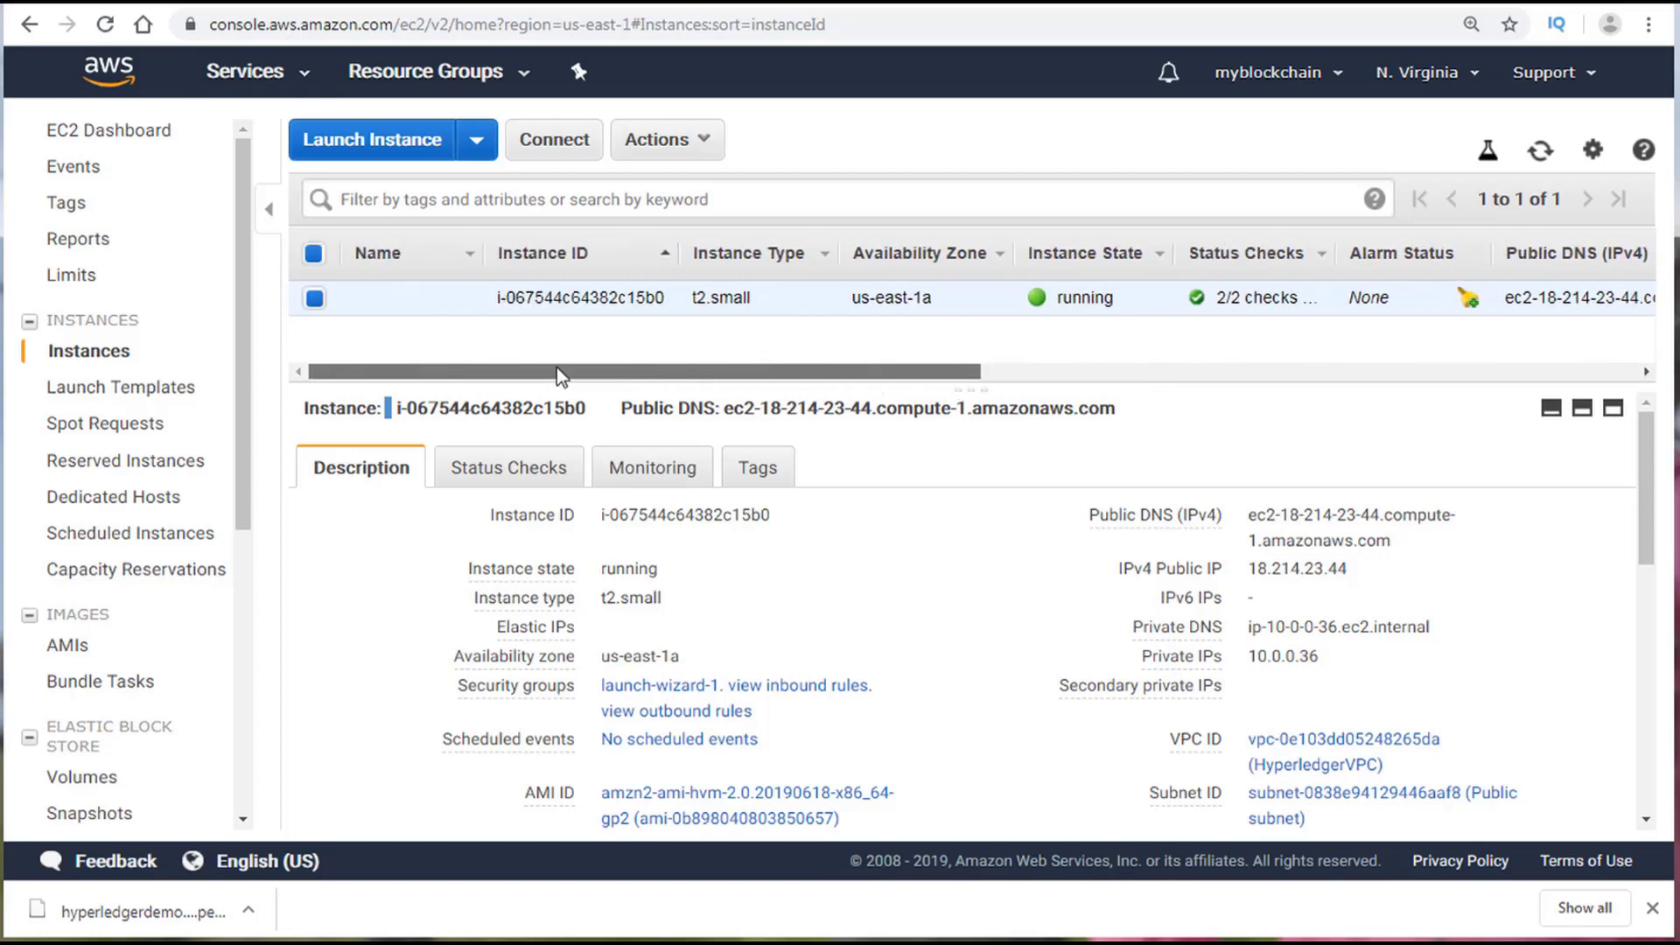
Step: Release the unused Elastic IP address 3.224.72.222
{"action": "left_click_drag", "start_coordinate": [239, 490], "coordinate": [273, 788]}
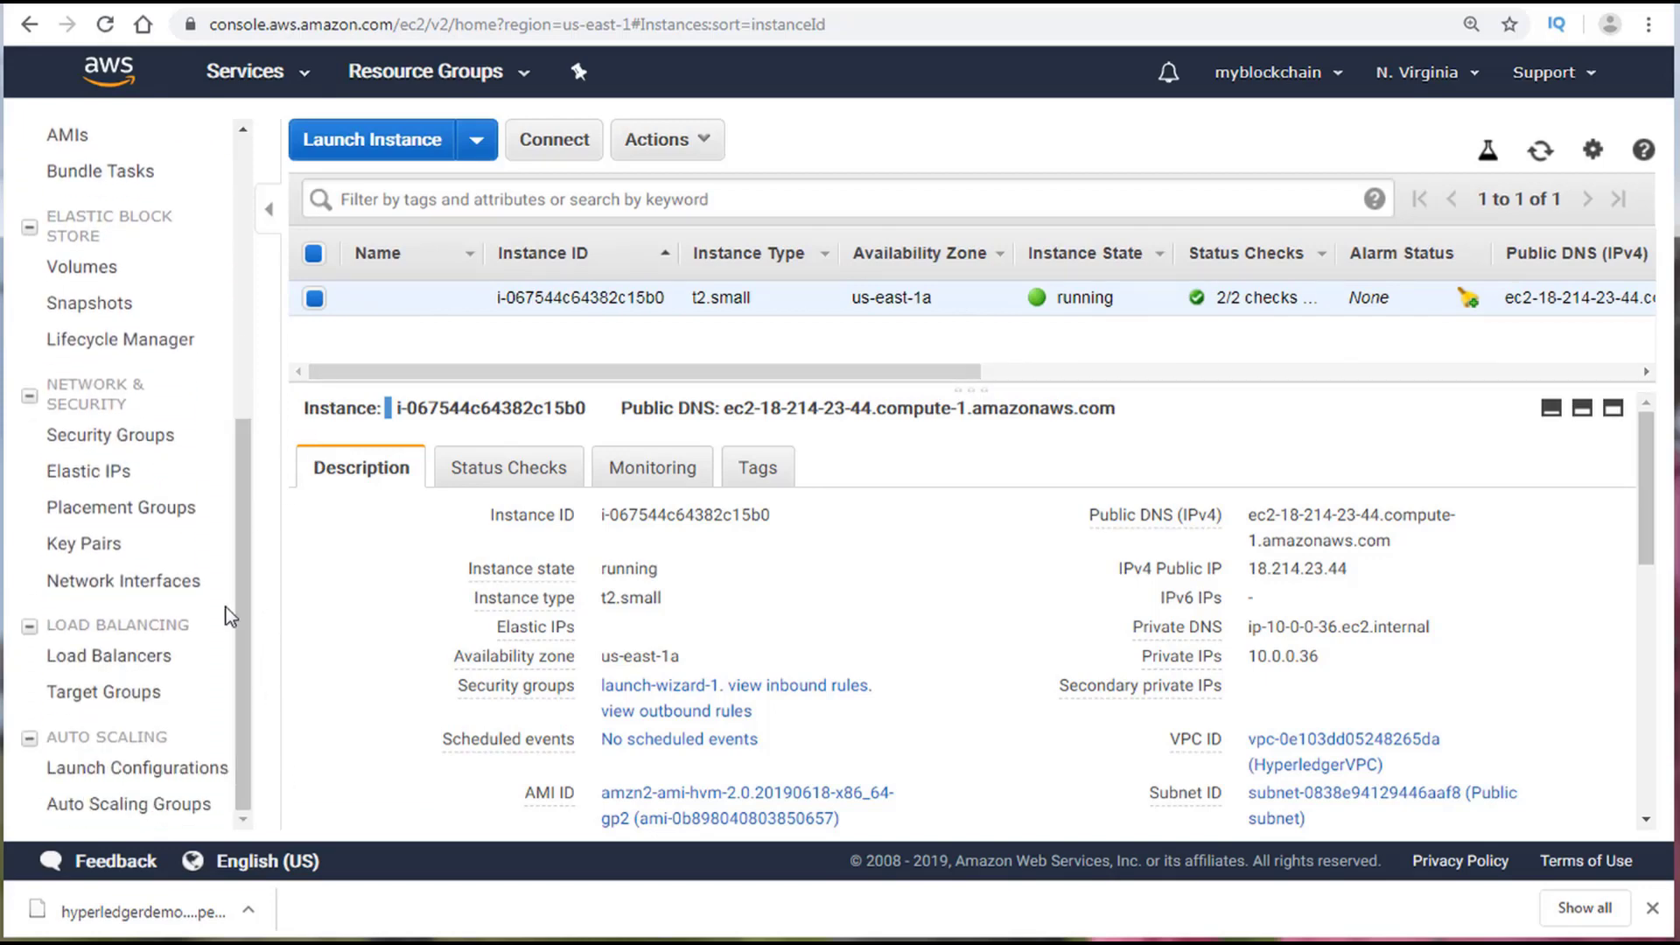
{"action": "left_click", "coordinate": [90, 476]}
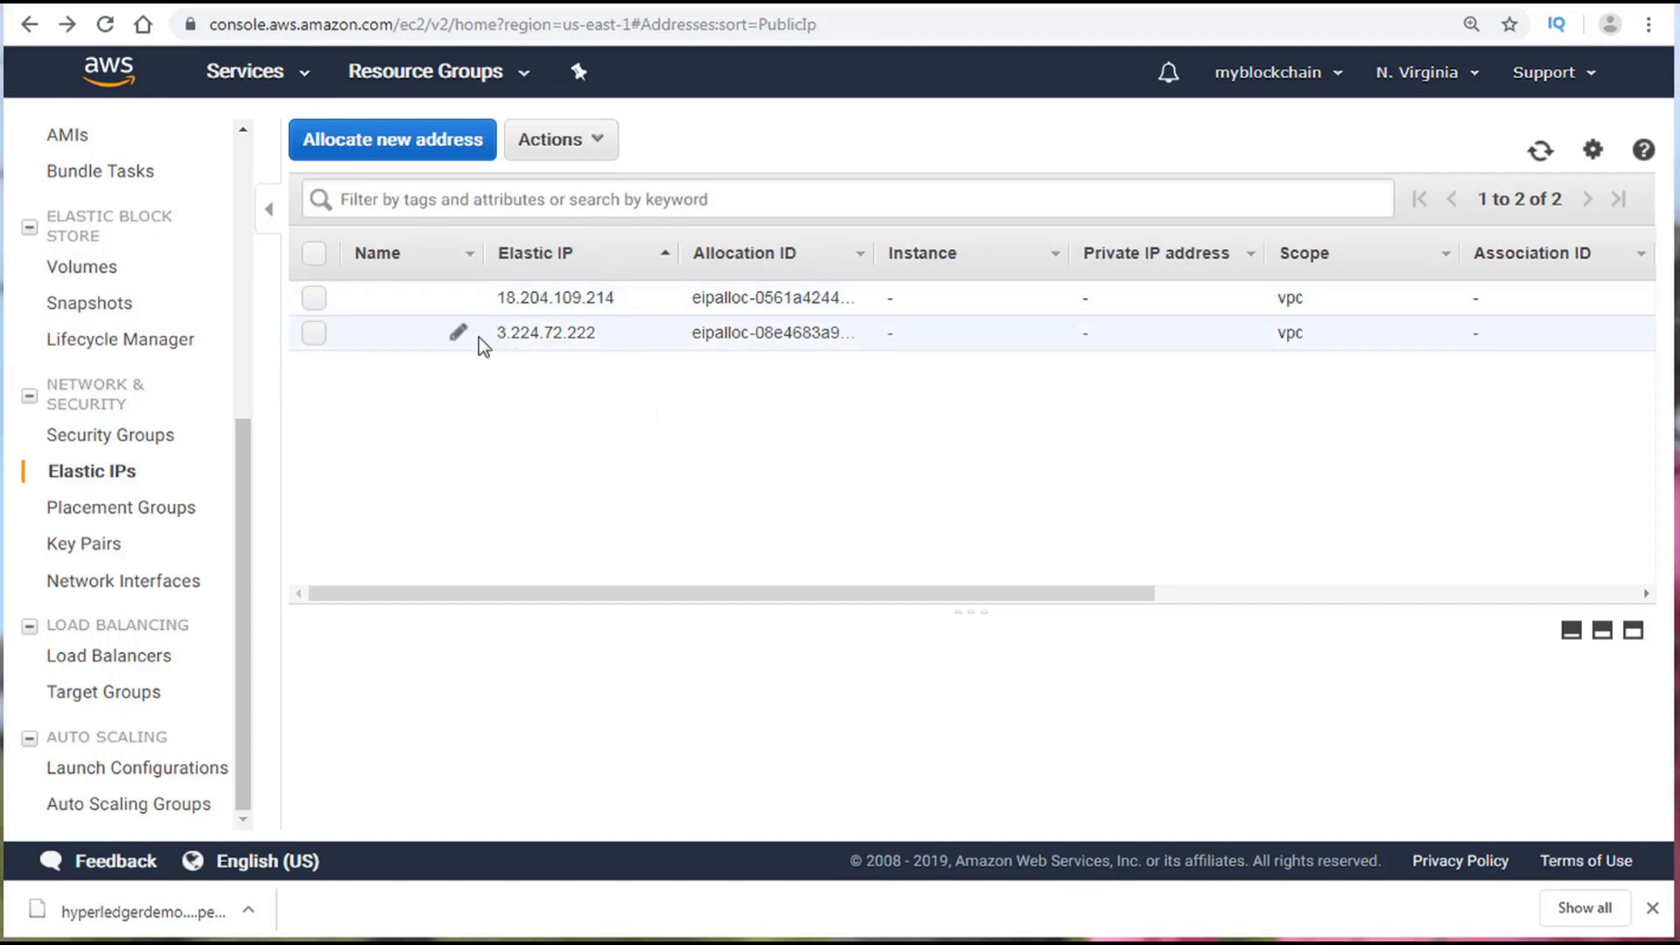
{"action": "left_click", "coordinate": [315, 333]}
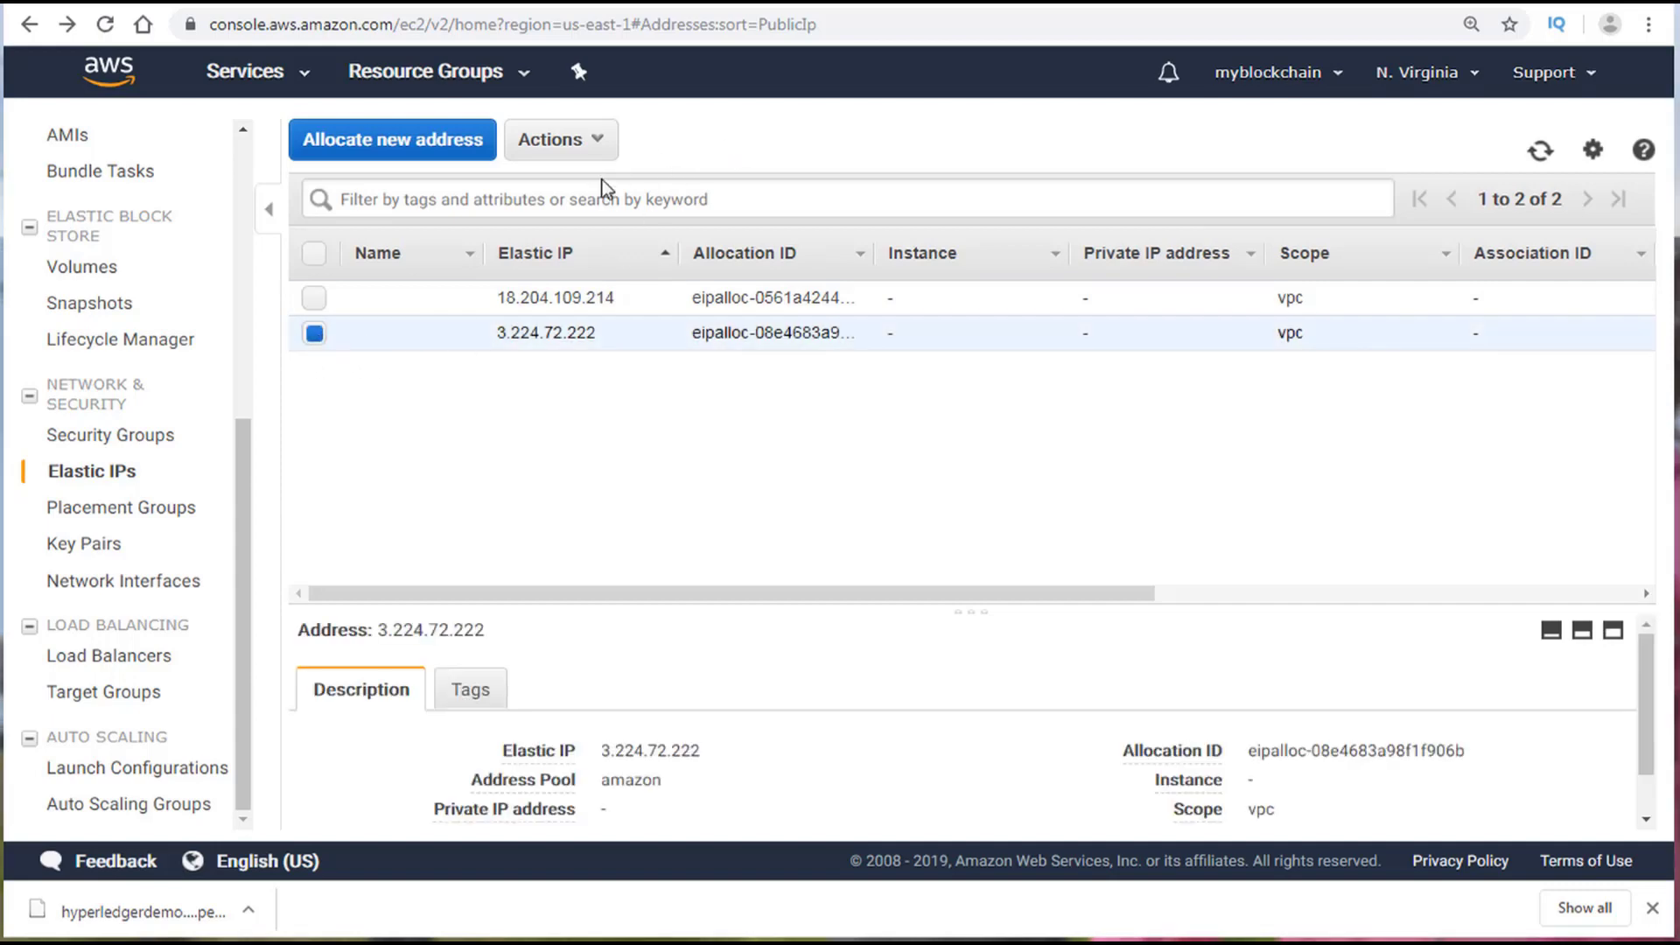
{"action": "left_click", "coordinate": [598, 151]}
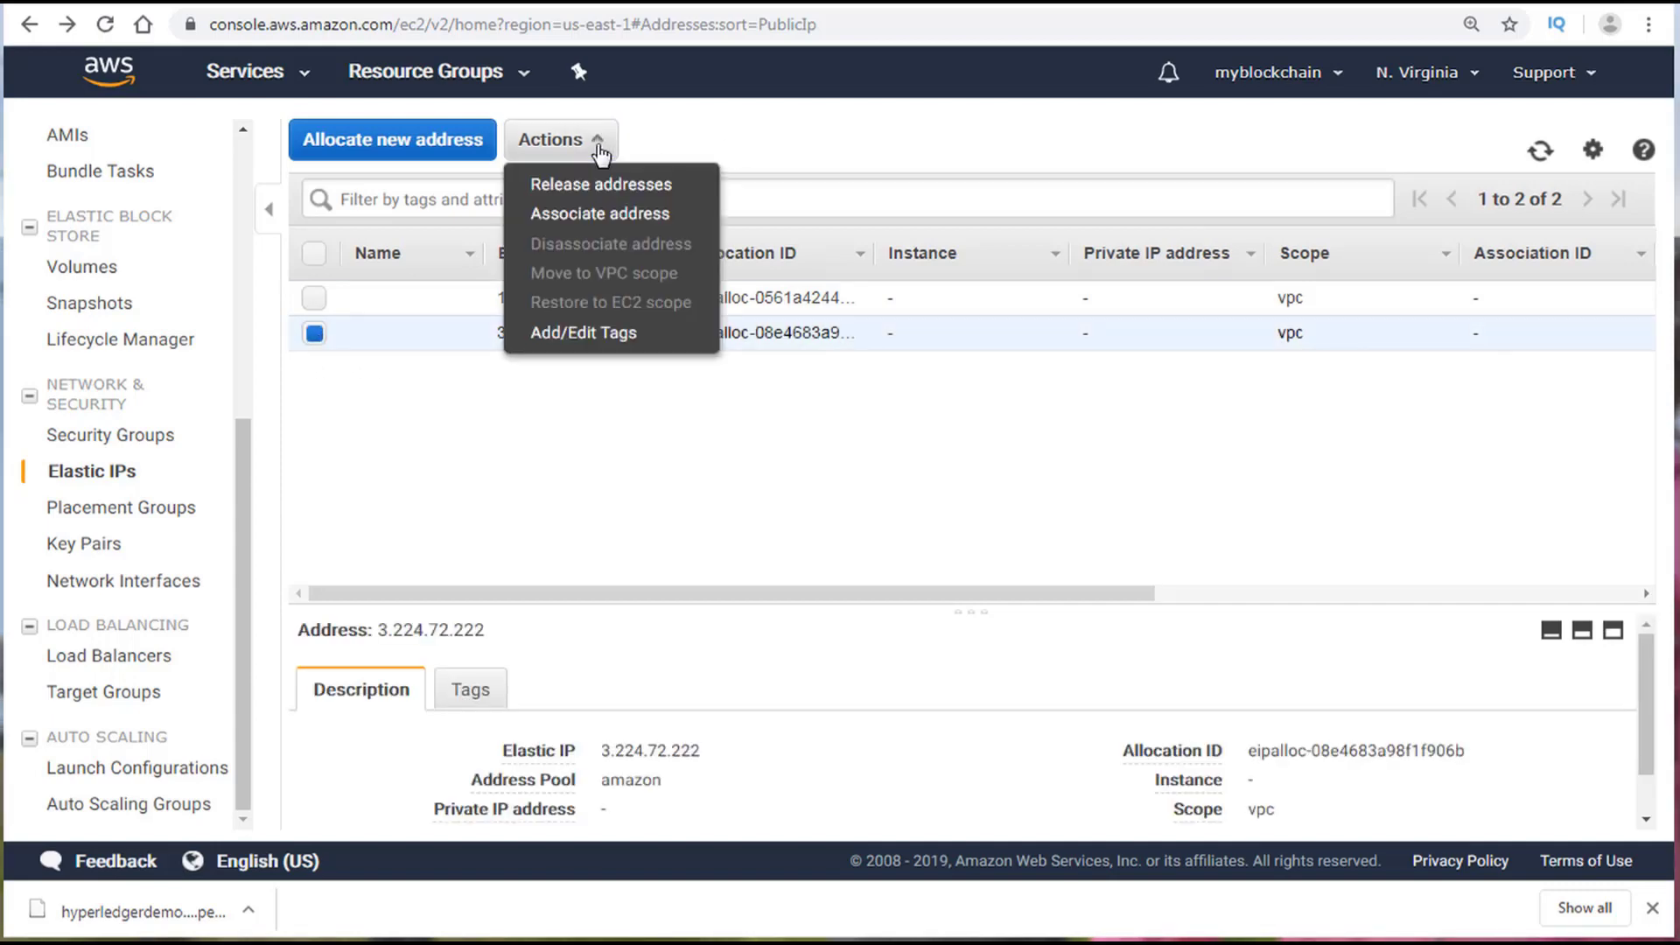
{"action": "left_click", "coordinate": [600, 185]}
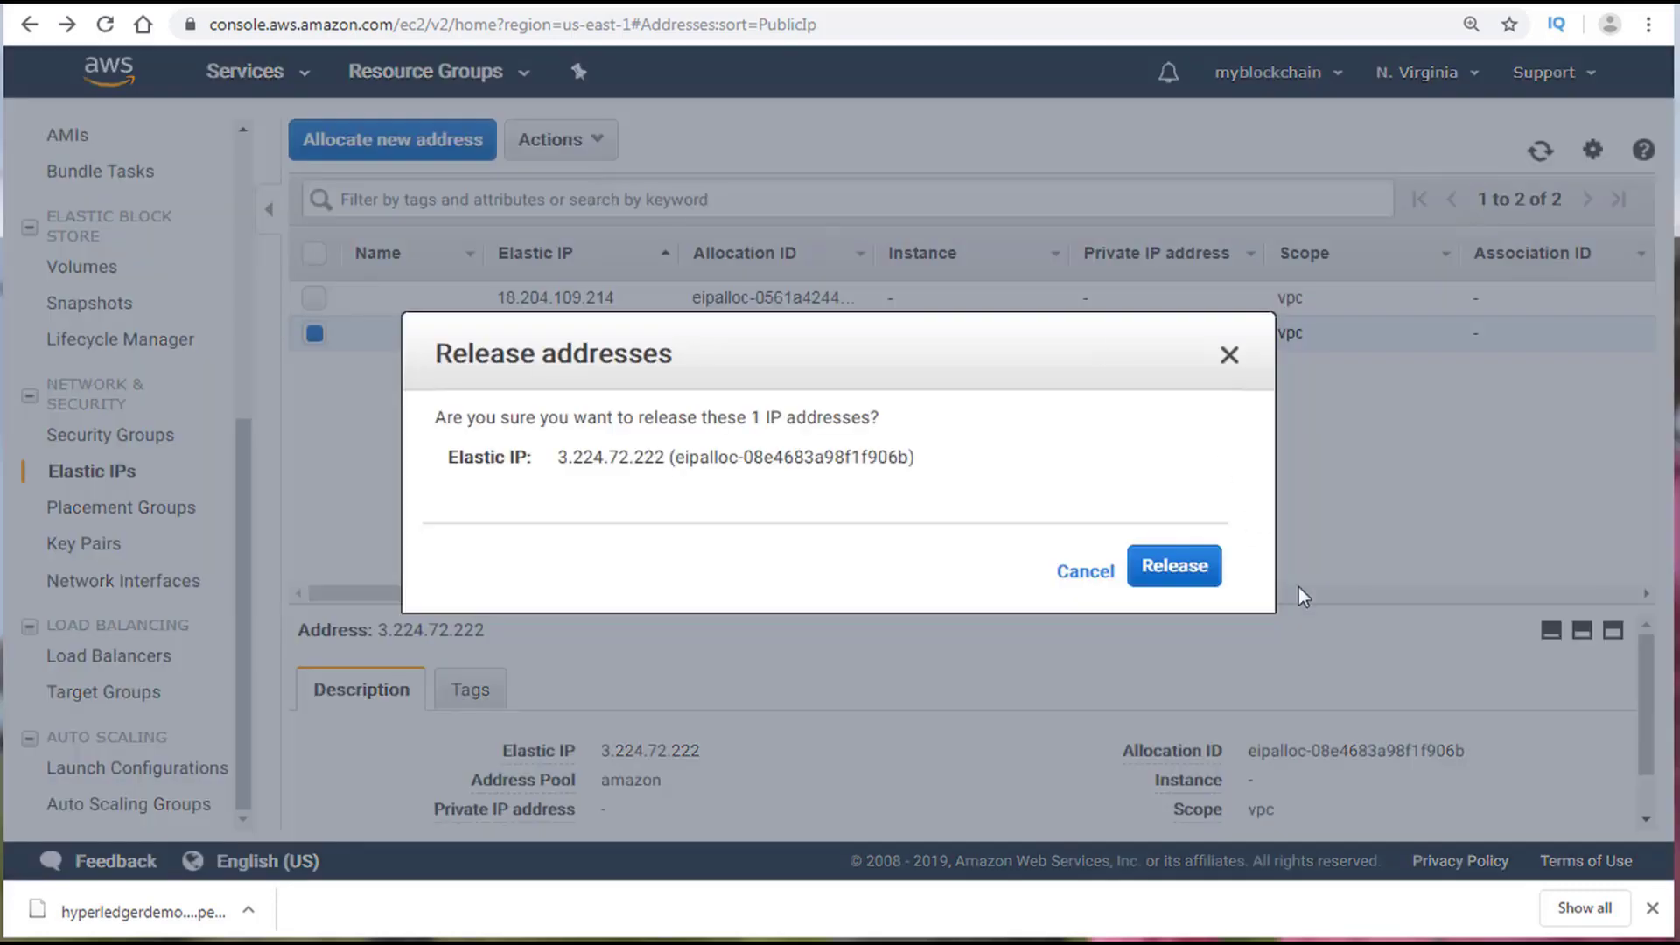
{"action": "left_click", "coordinate": [1167, 567]}
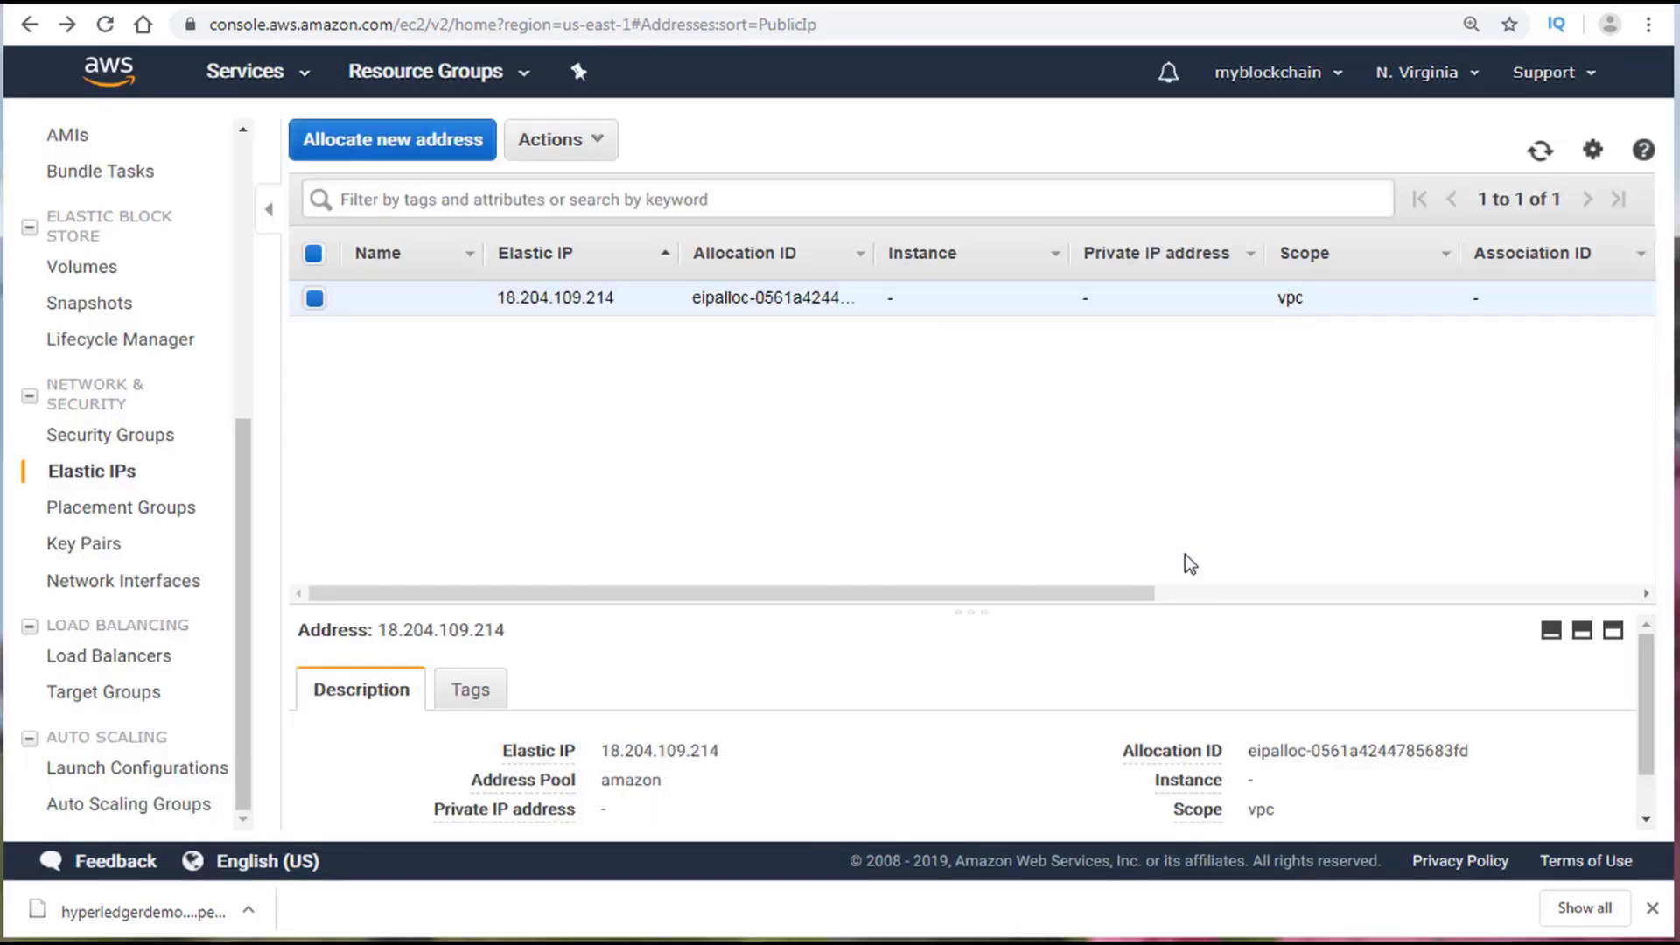
{"action": "left_click", "coordinate": [598, 140]}
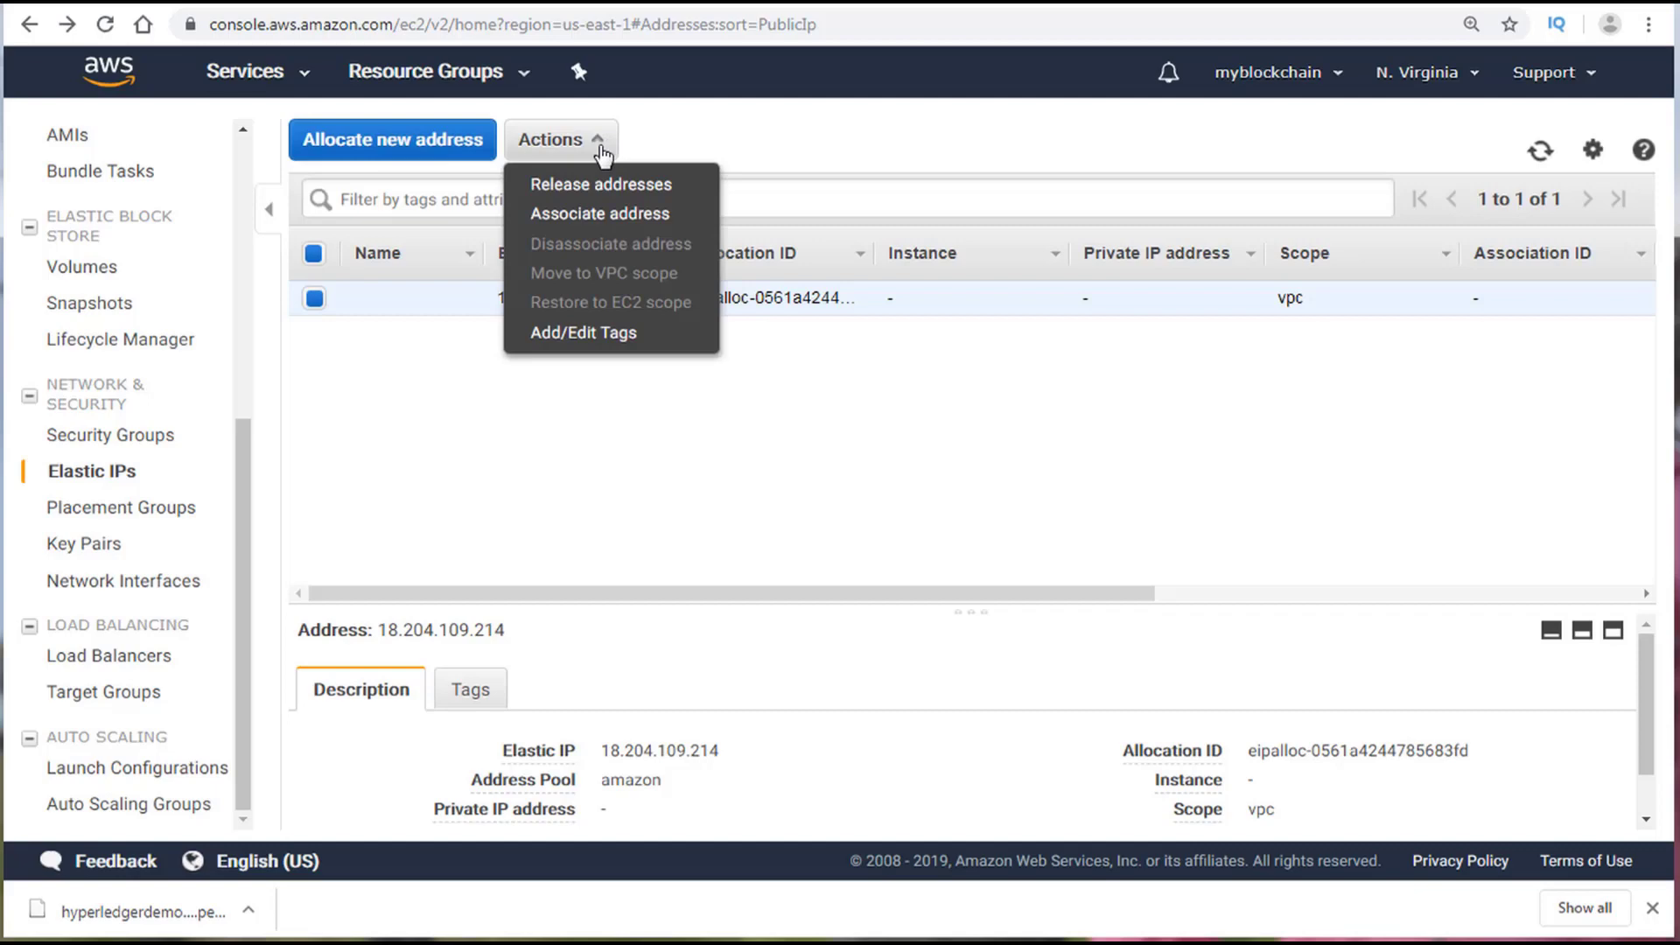
{"action": "left_click", "coordinate": [622, 223]}
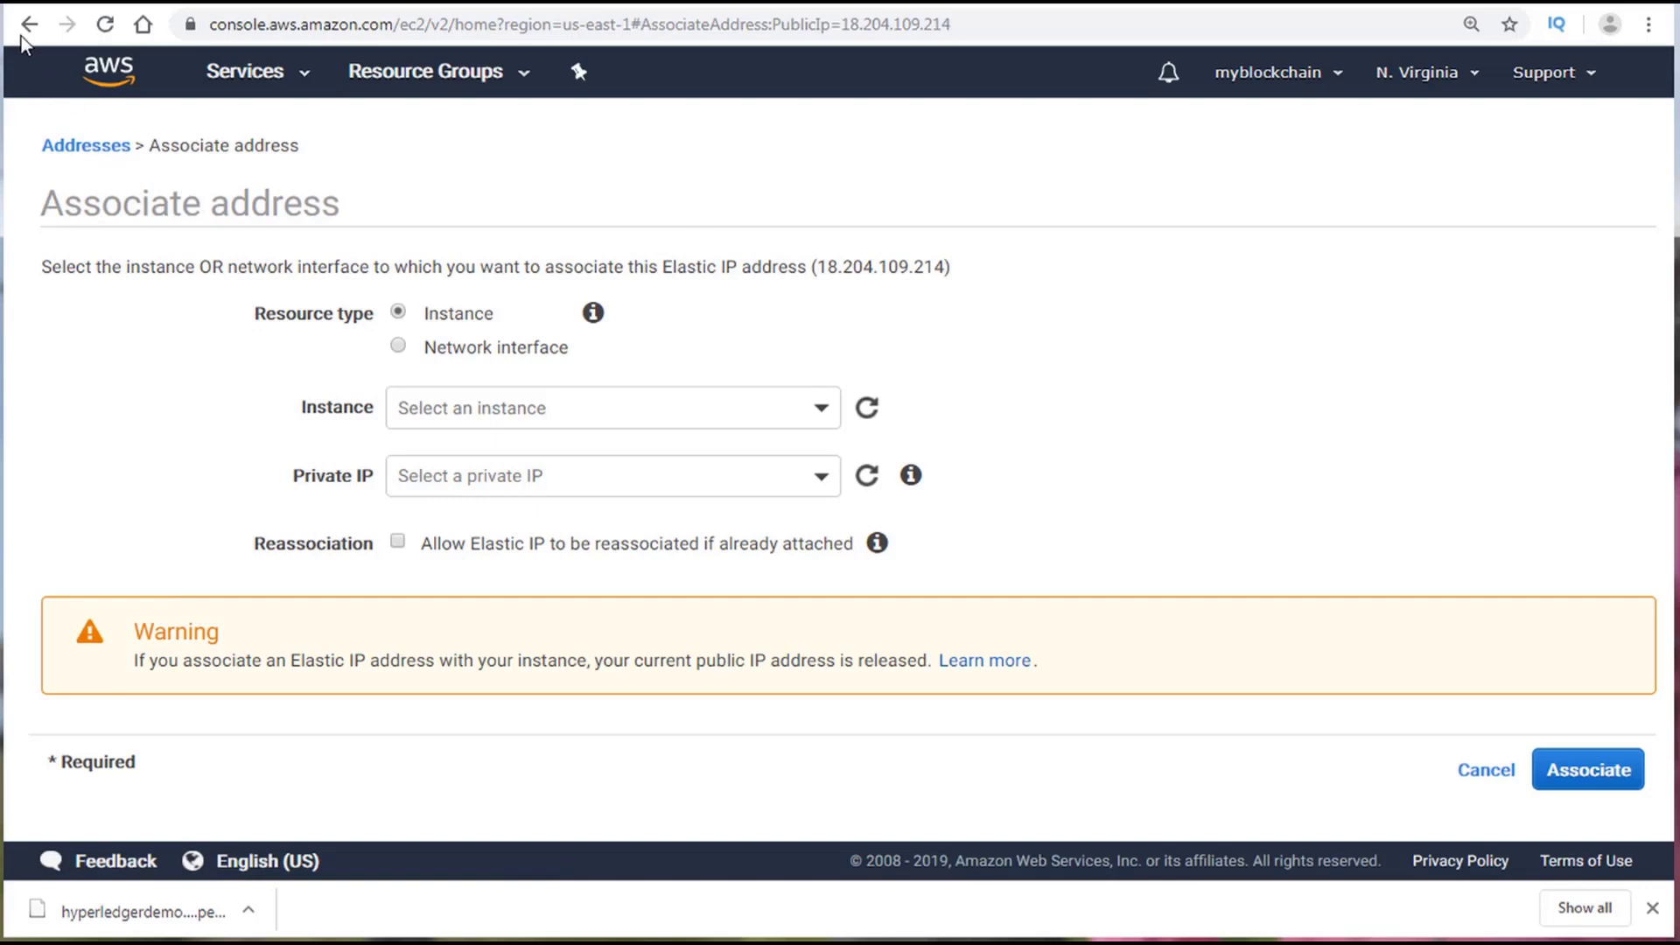
{"action": "left_click", "coordinate": [89, 147]}
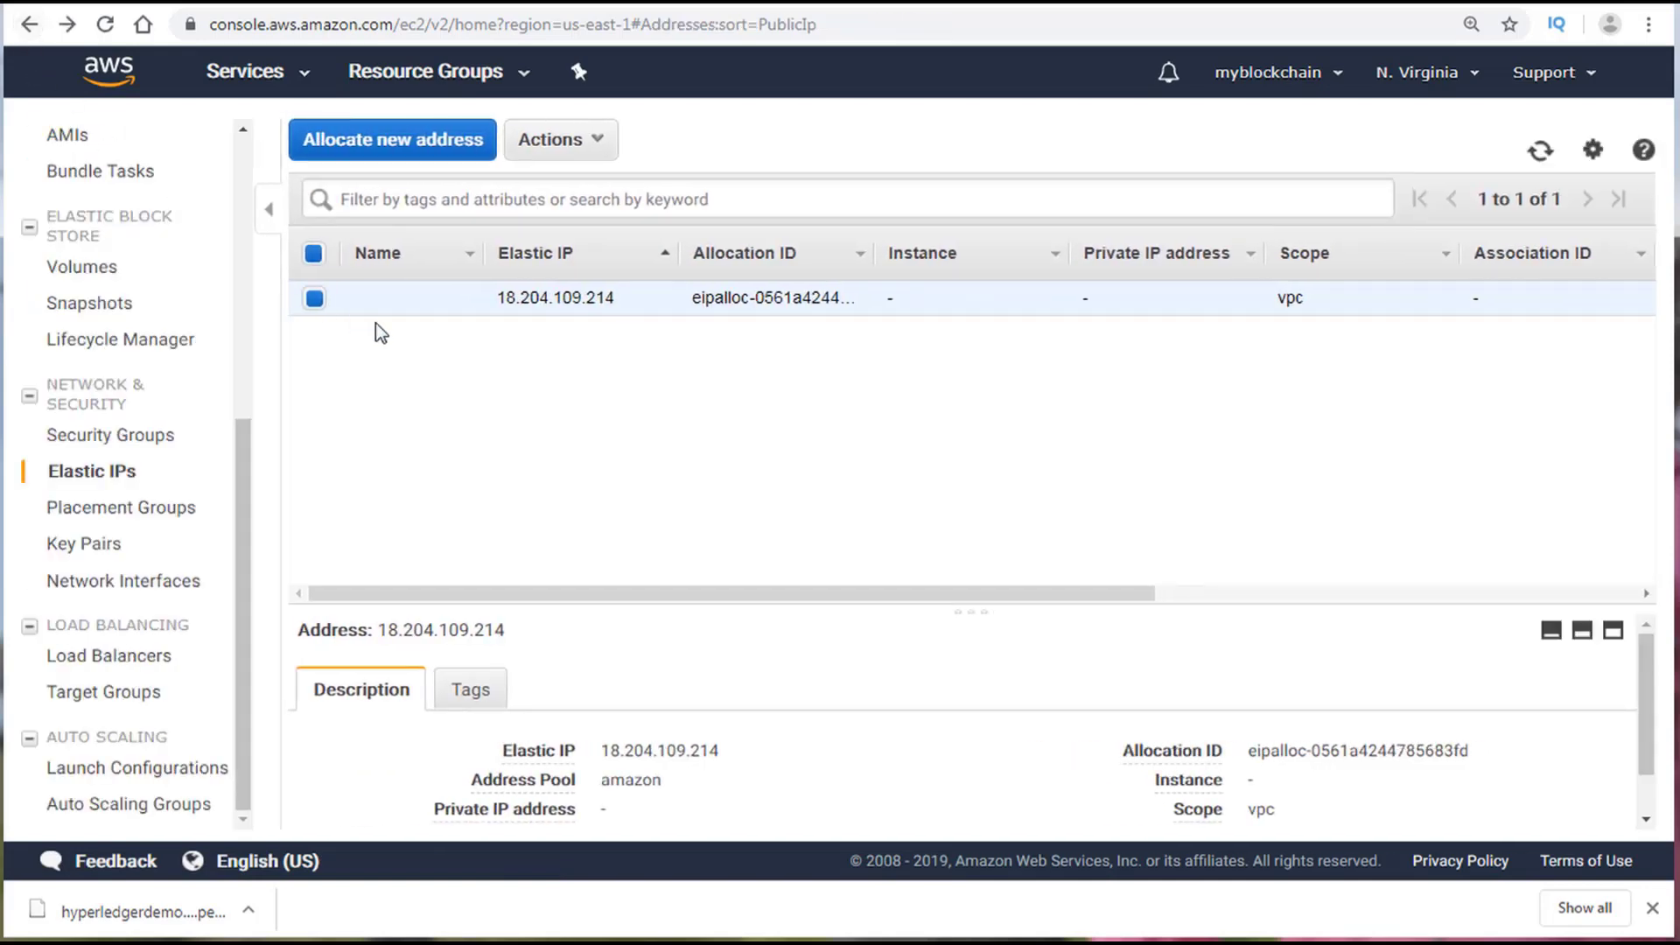
Step: Release the remaining Elastic IP address 18.204.109.214
{"action": "left_click", "coordinate": [586, 146]}
{"action": "left_click", "coordinate": [612, 188]}
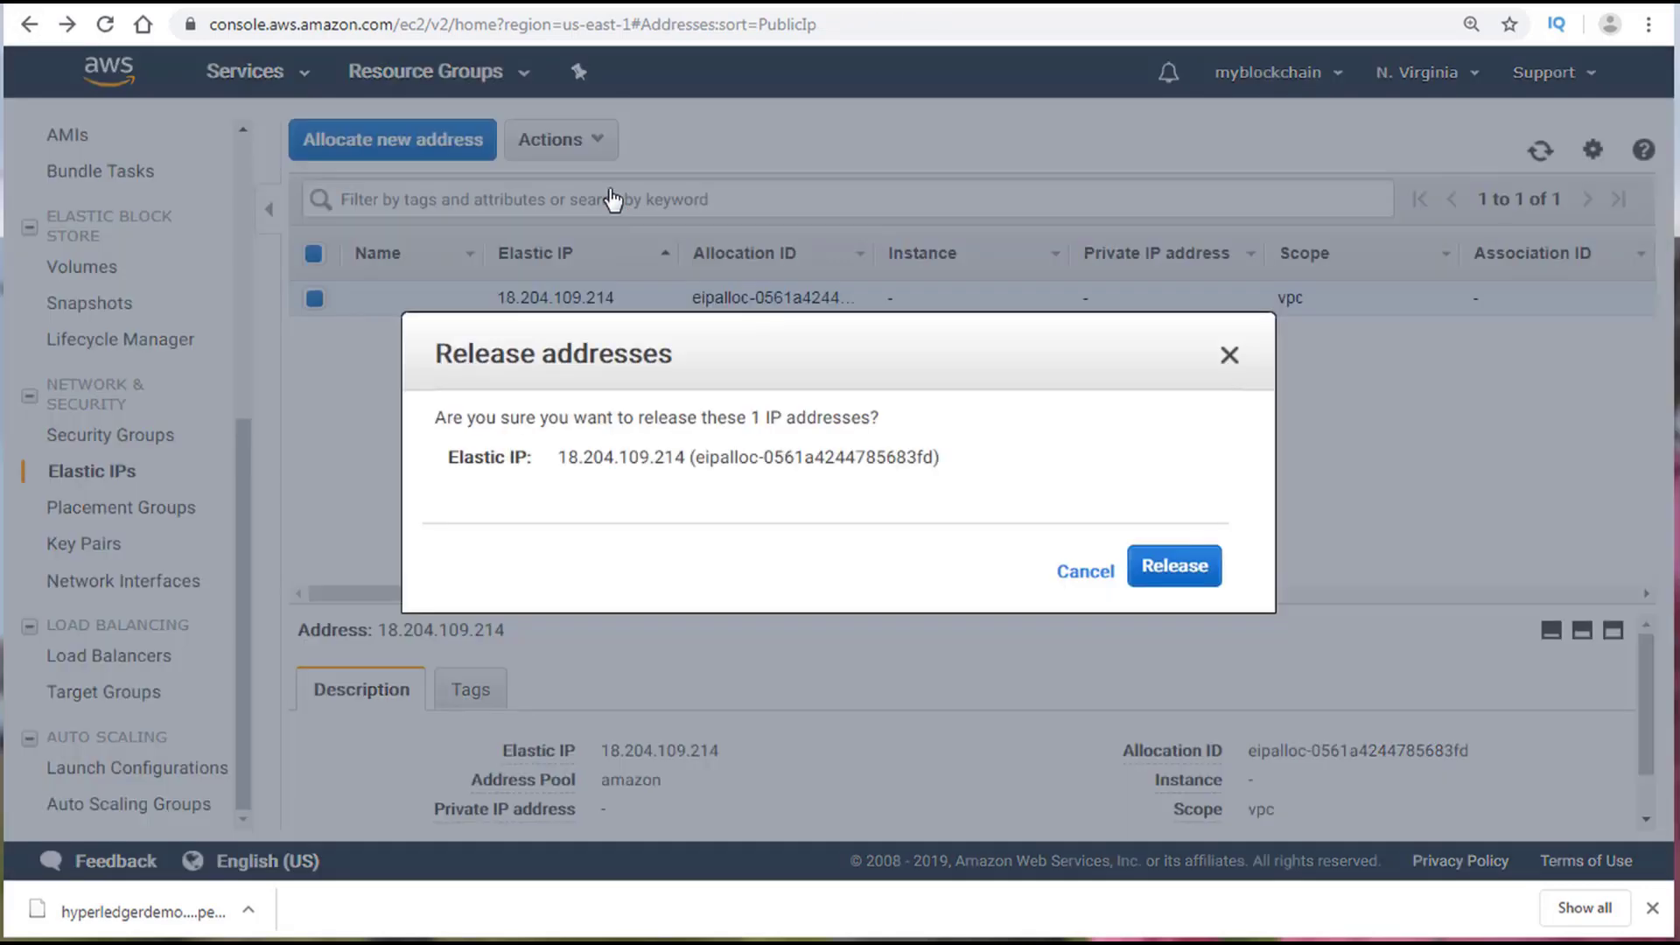
{"action": "left_click", "coordinate": [1199, 569]}
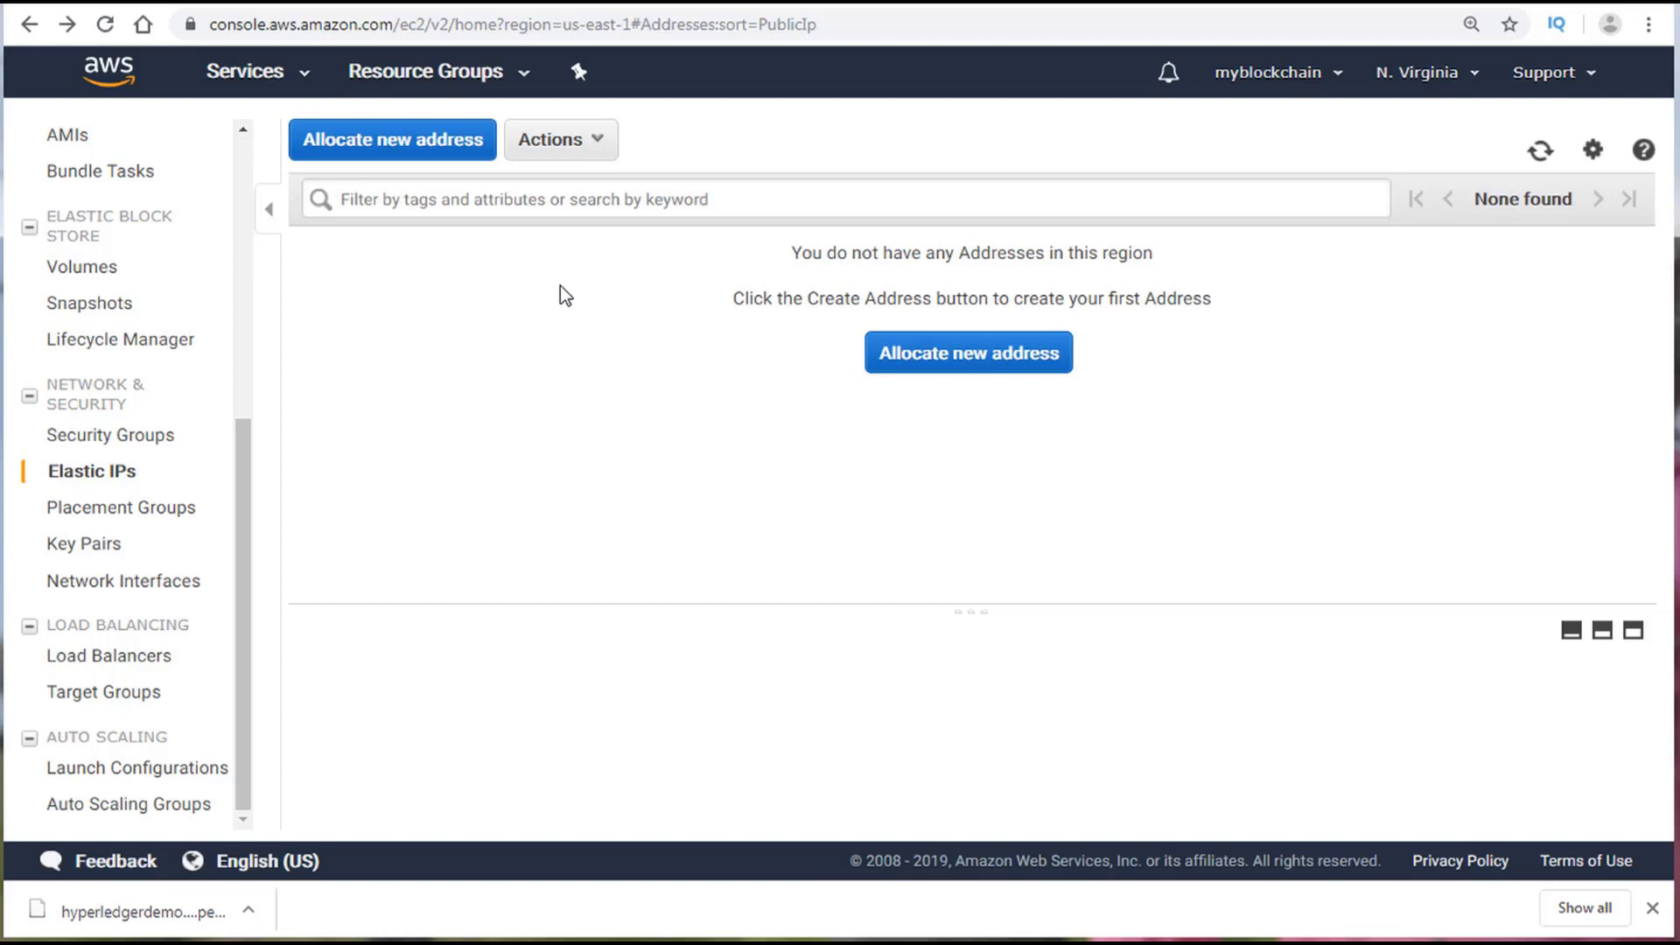
Step: Allocate a new Elastic IP address from the Amazon pool and return to the address list
{"action": "left_click", "coordinate": [969, 357]}
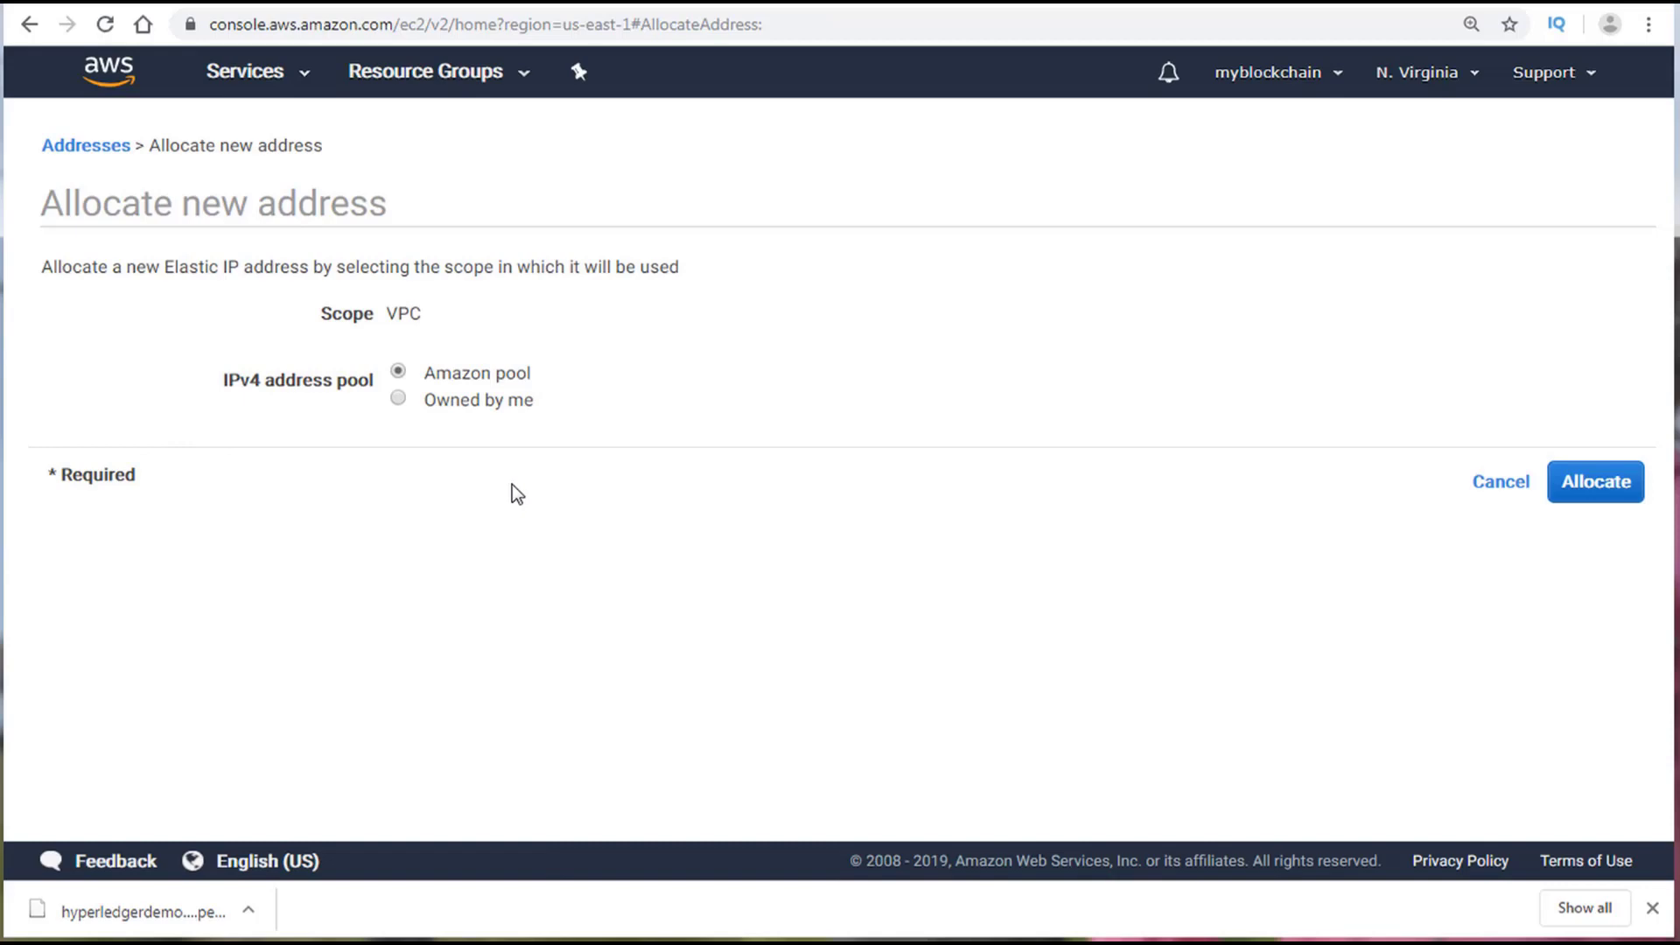
{"action": "left_click", "coordinate": [398, 399]}
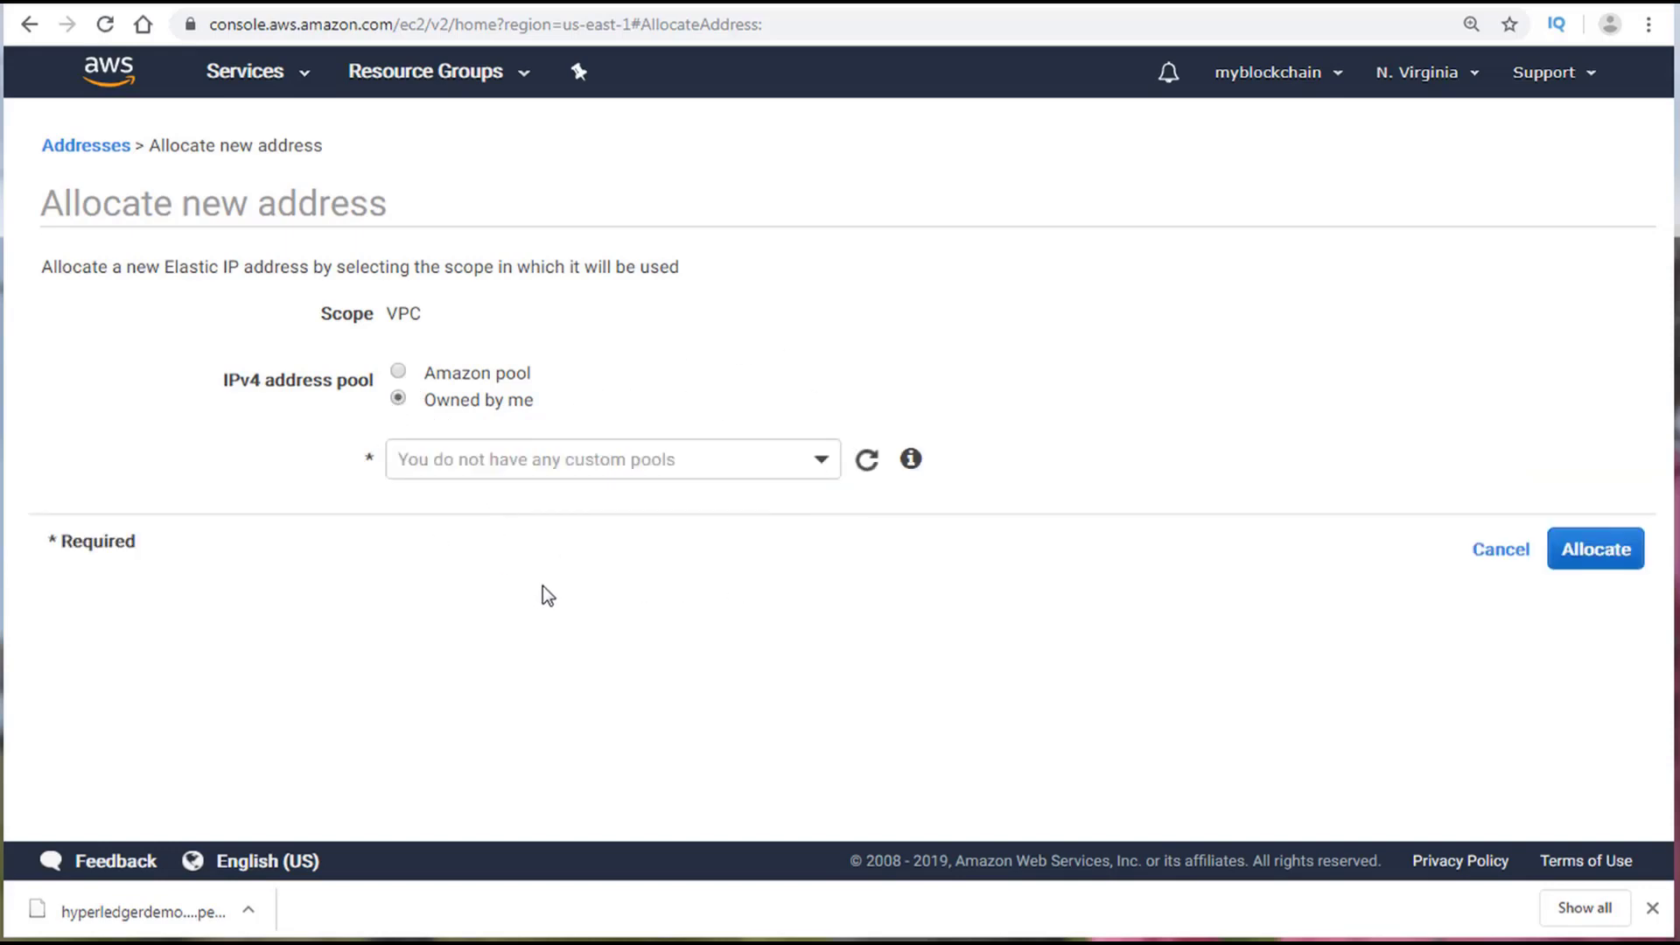
{"action": "left_click", "coordinate": [399, 371]}
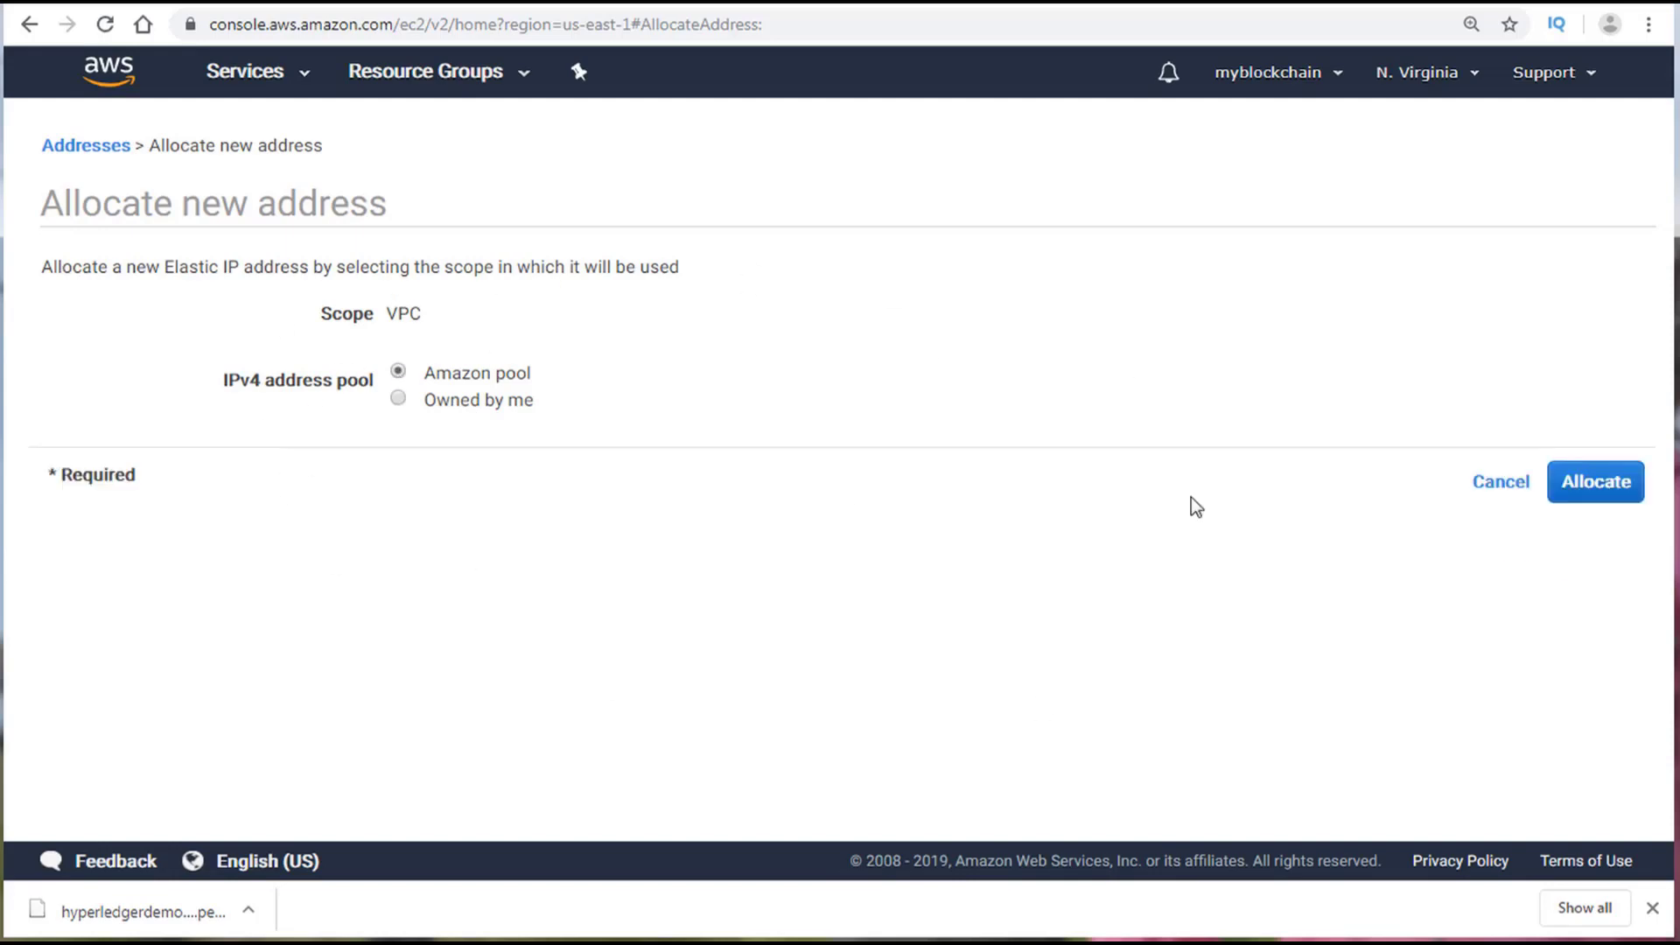
{"action": "left_click", "coordinate": [1612, 490]}
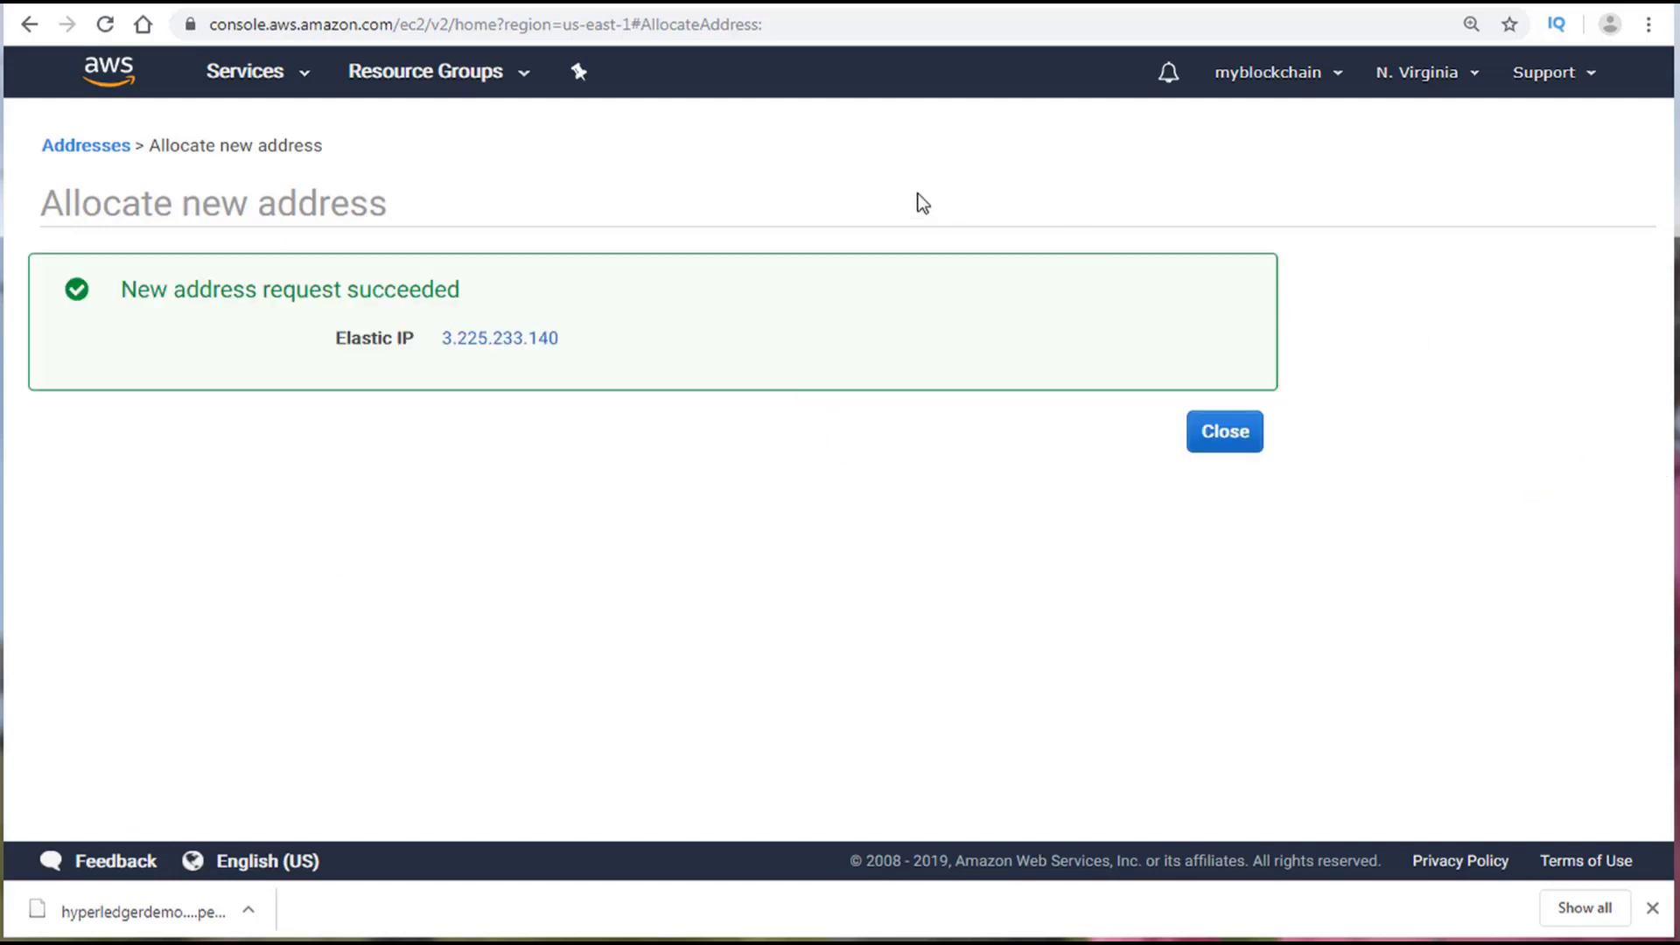
{"action": "left_click", "coordinate": [1207, 433]}
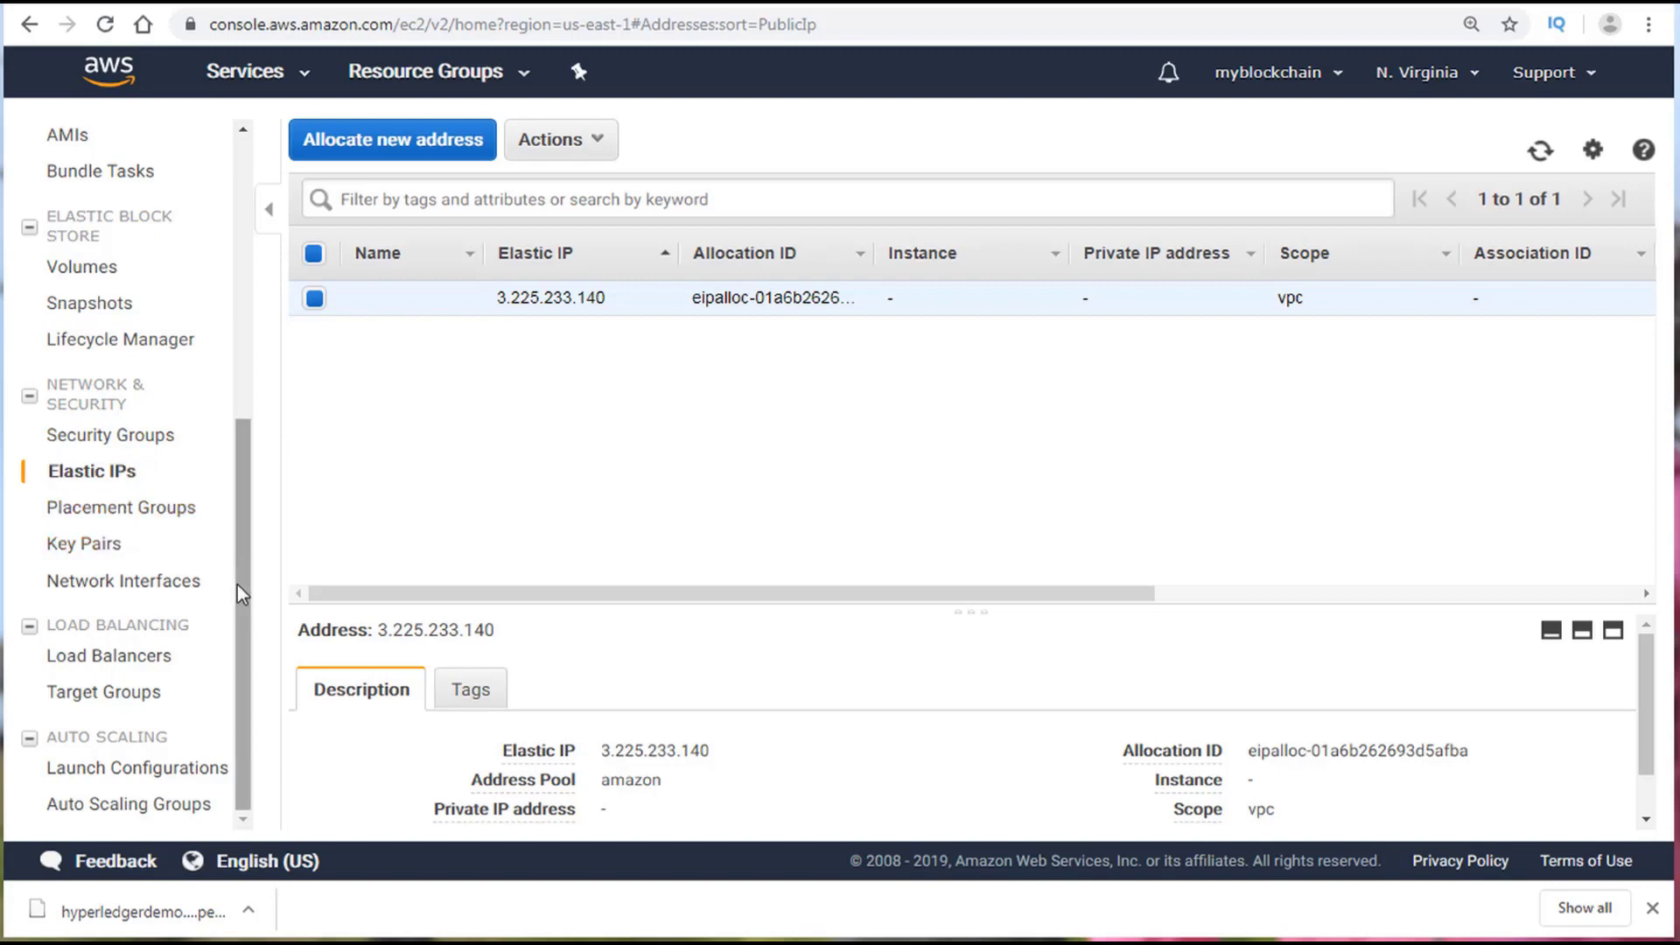
Step: View the account's EC2 key pairs and select hyperledgerdemokp to check its details
{"action": "left_click_drag", "start_coordinate": [238, 584], "coordinate": [268, 332]}
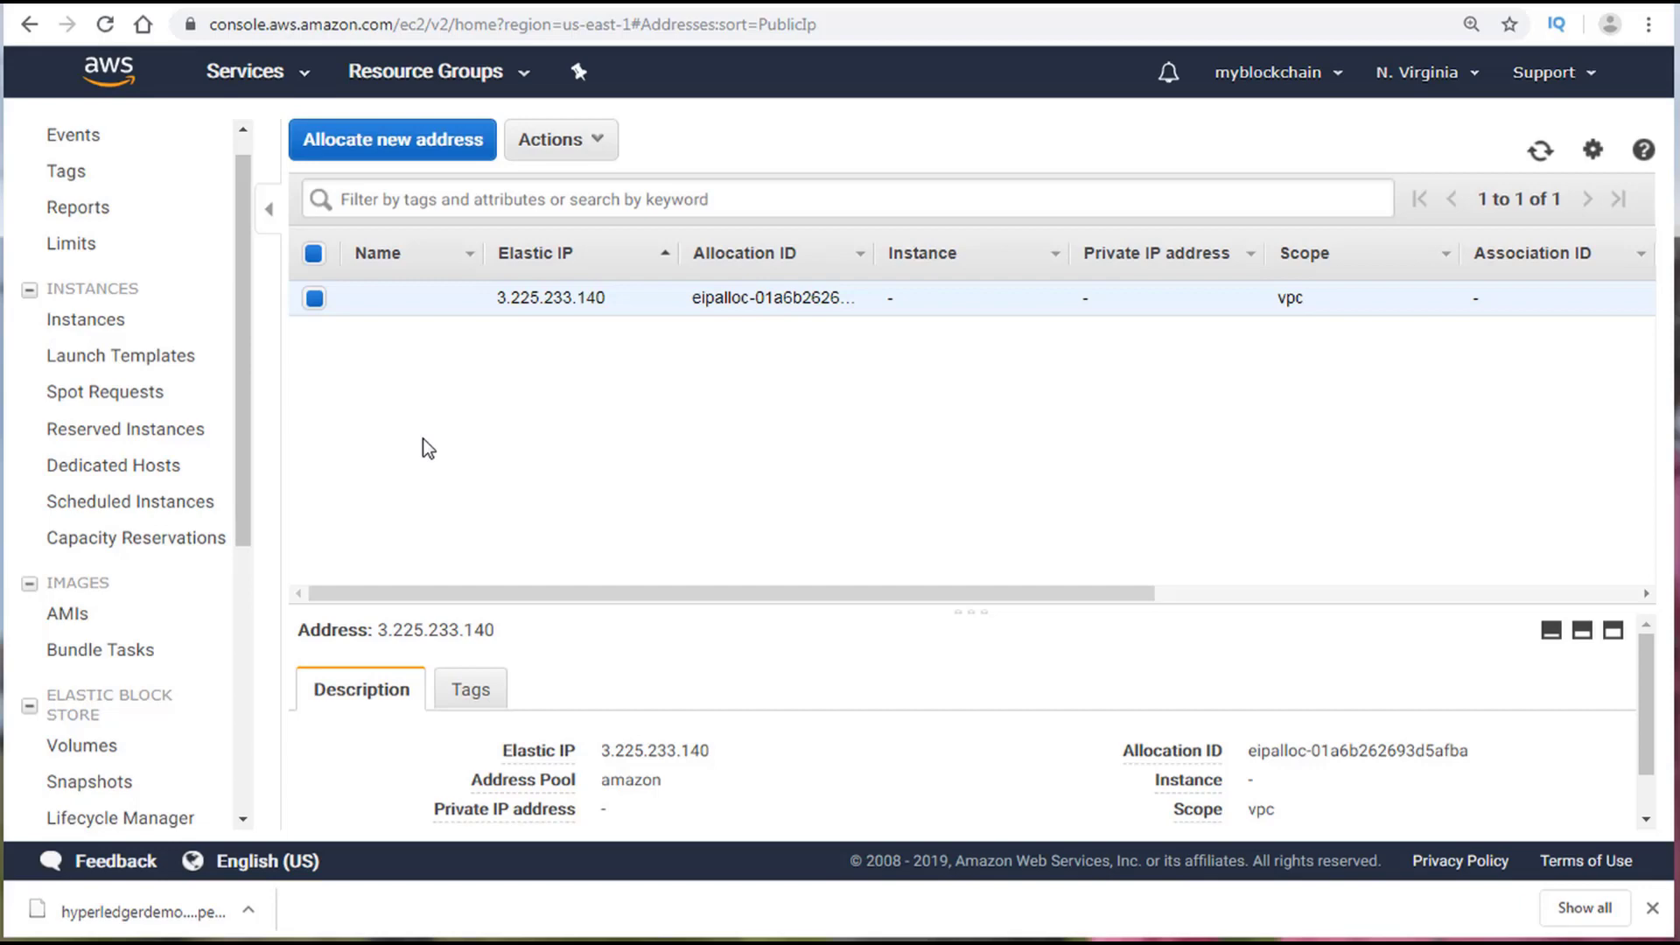
{"action": "scroll", "coordinate": [157, 263], "scroll_direction": "up", "scroll_amount": 1}
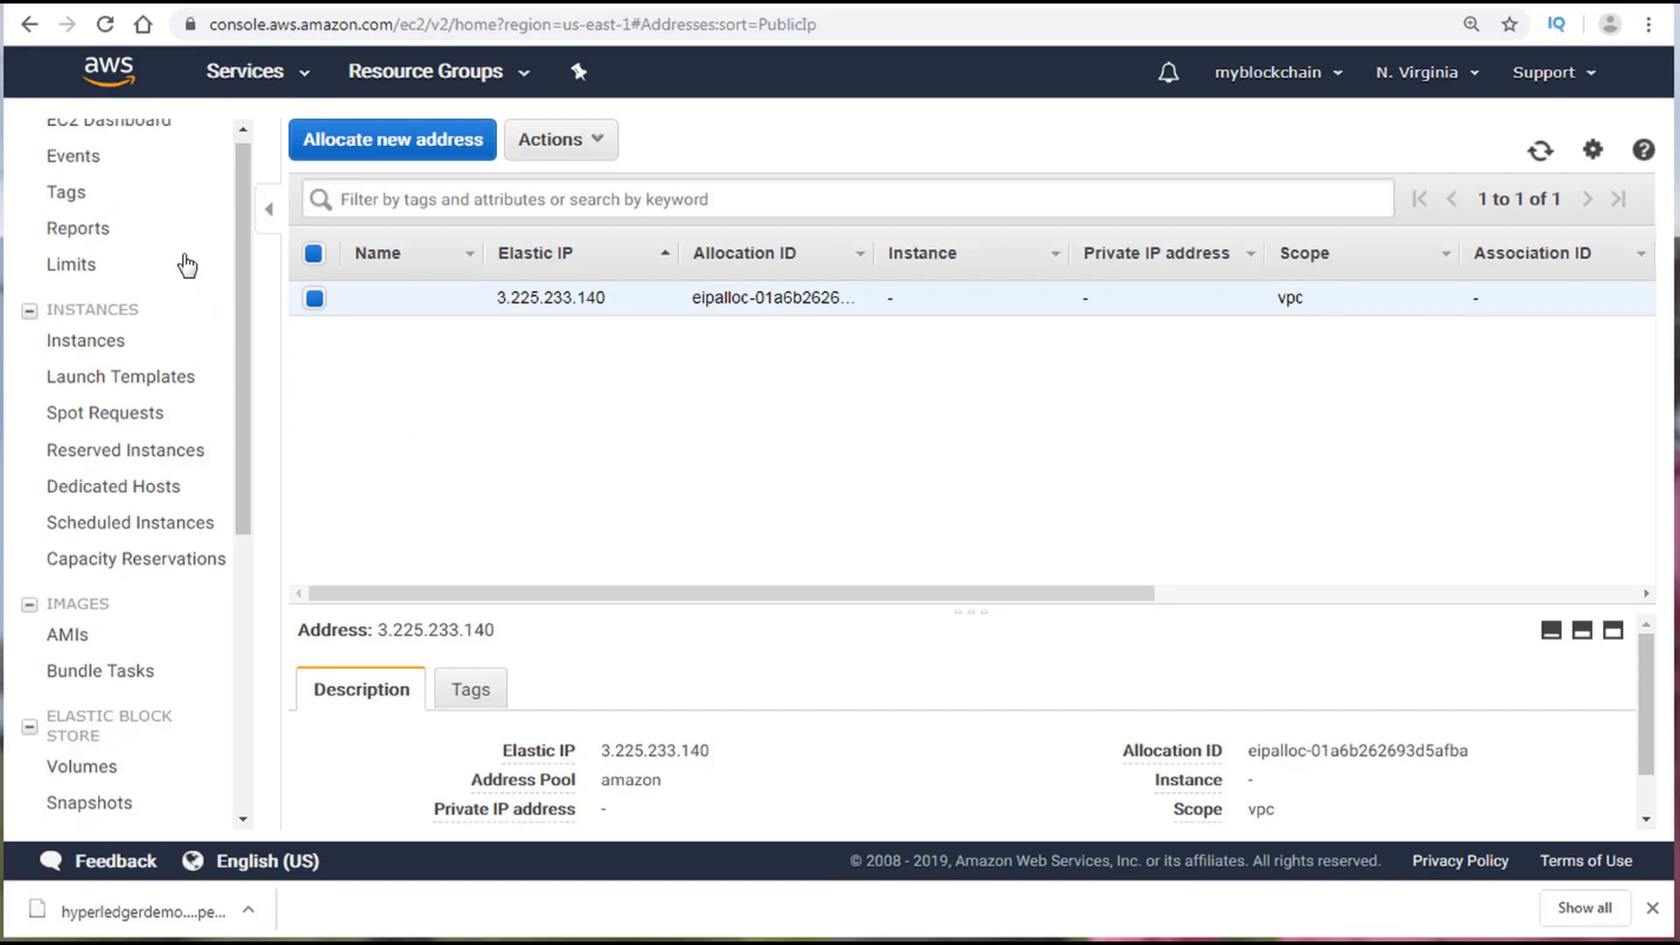
{"action": "left_click", "coordinate": [131, 149]}
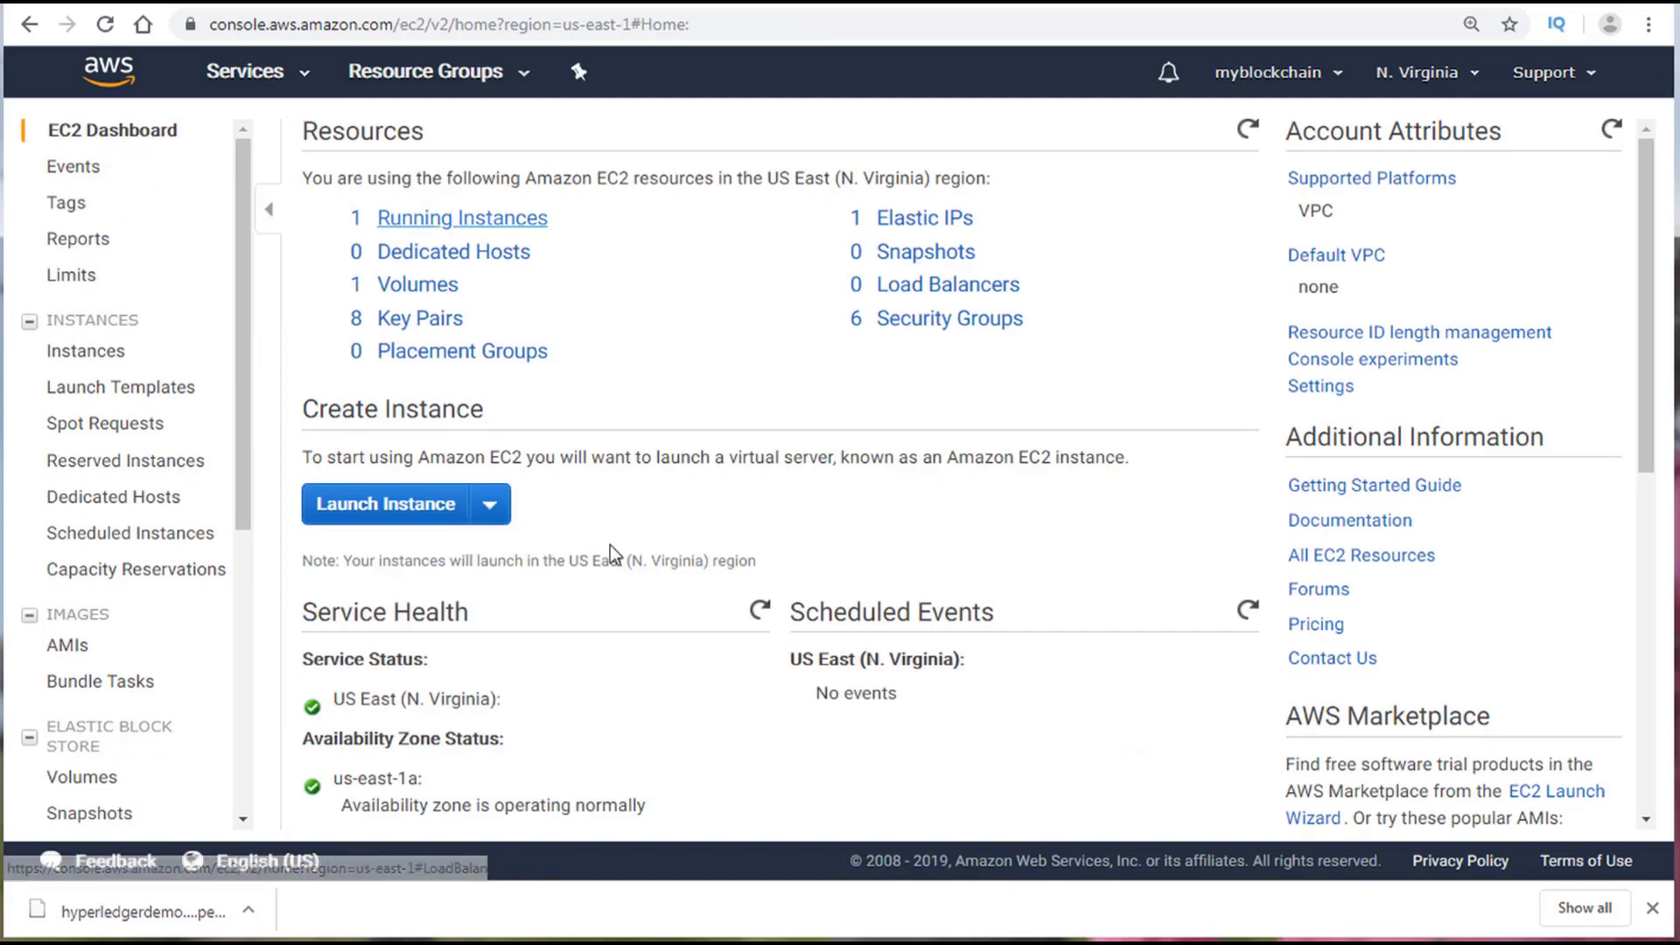
{"action": "left_click", "coordinate": [425, 322]}
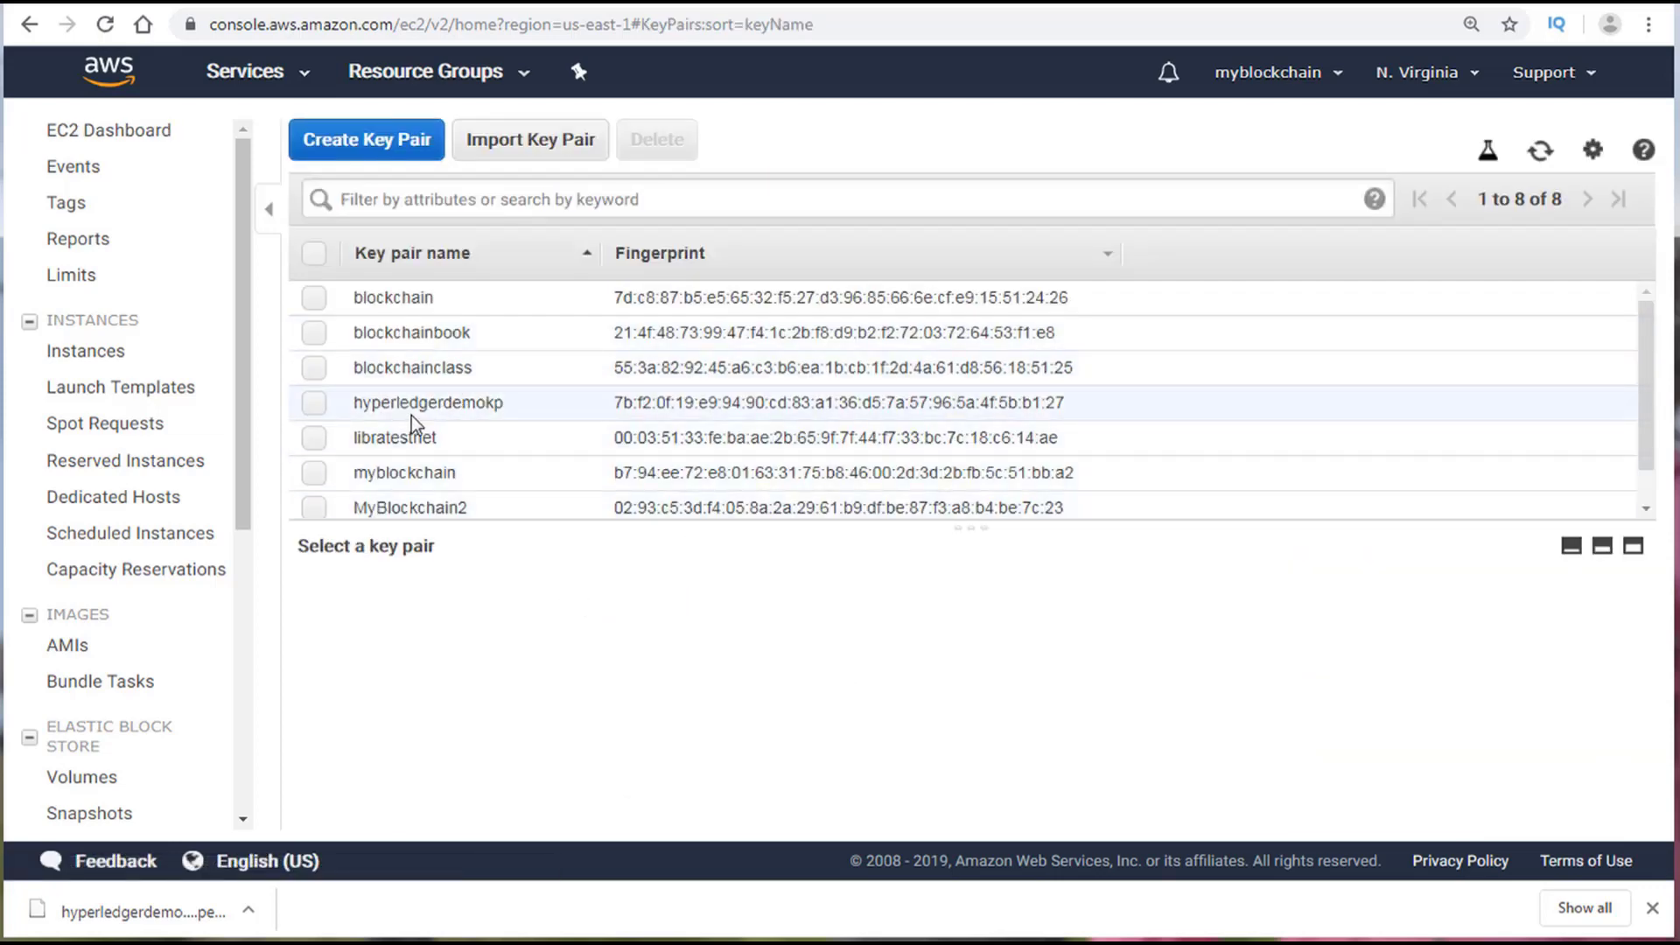
{"action": "scroll", "coordinate": [380, 413], "scroll_direction": "down", "scroll_amount": 1}
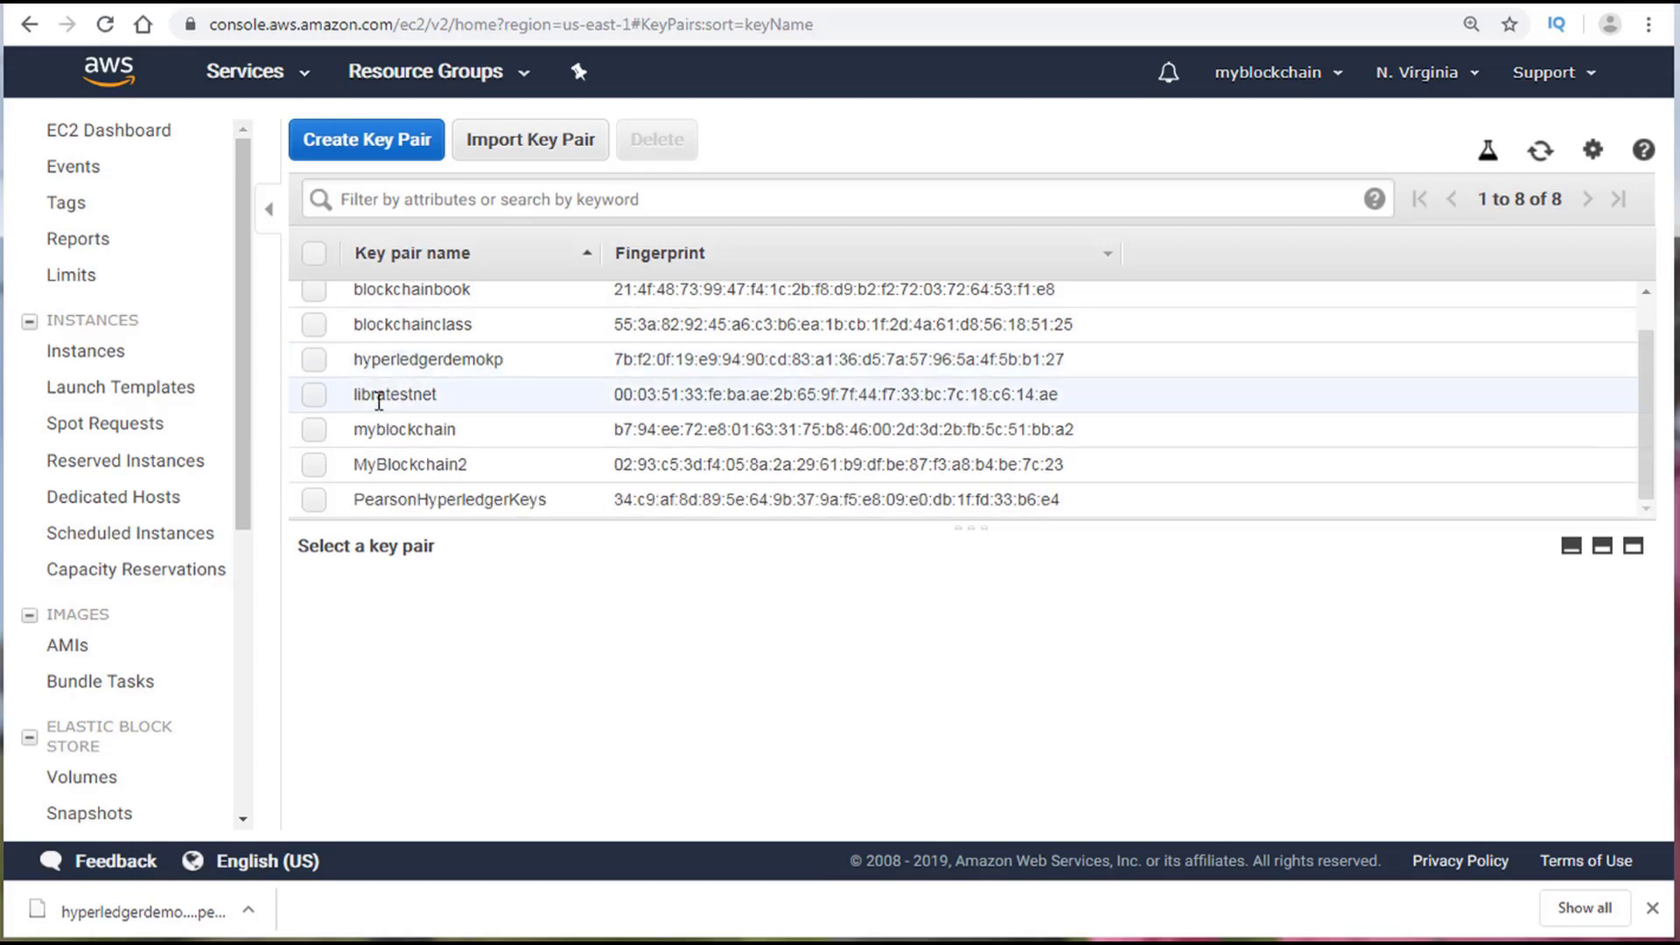
{"action": "left_click", "coordinate": [313, 360]}
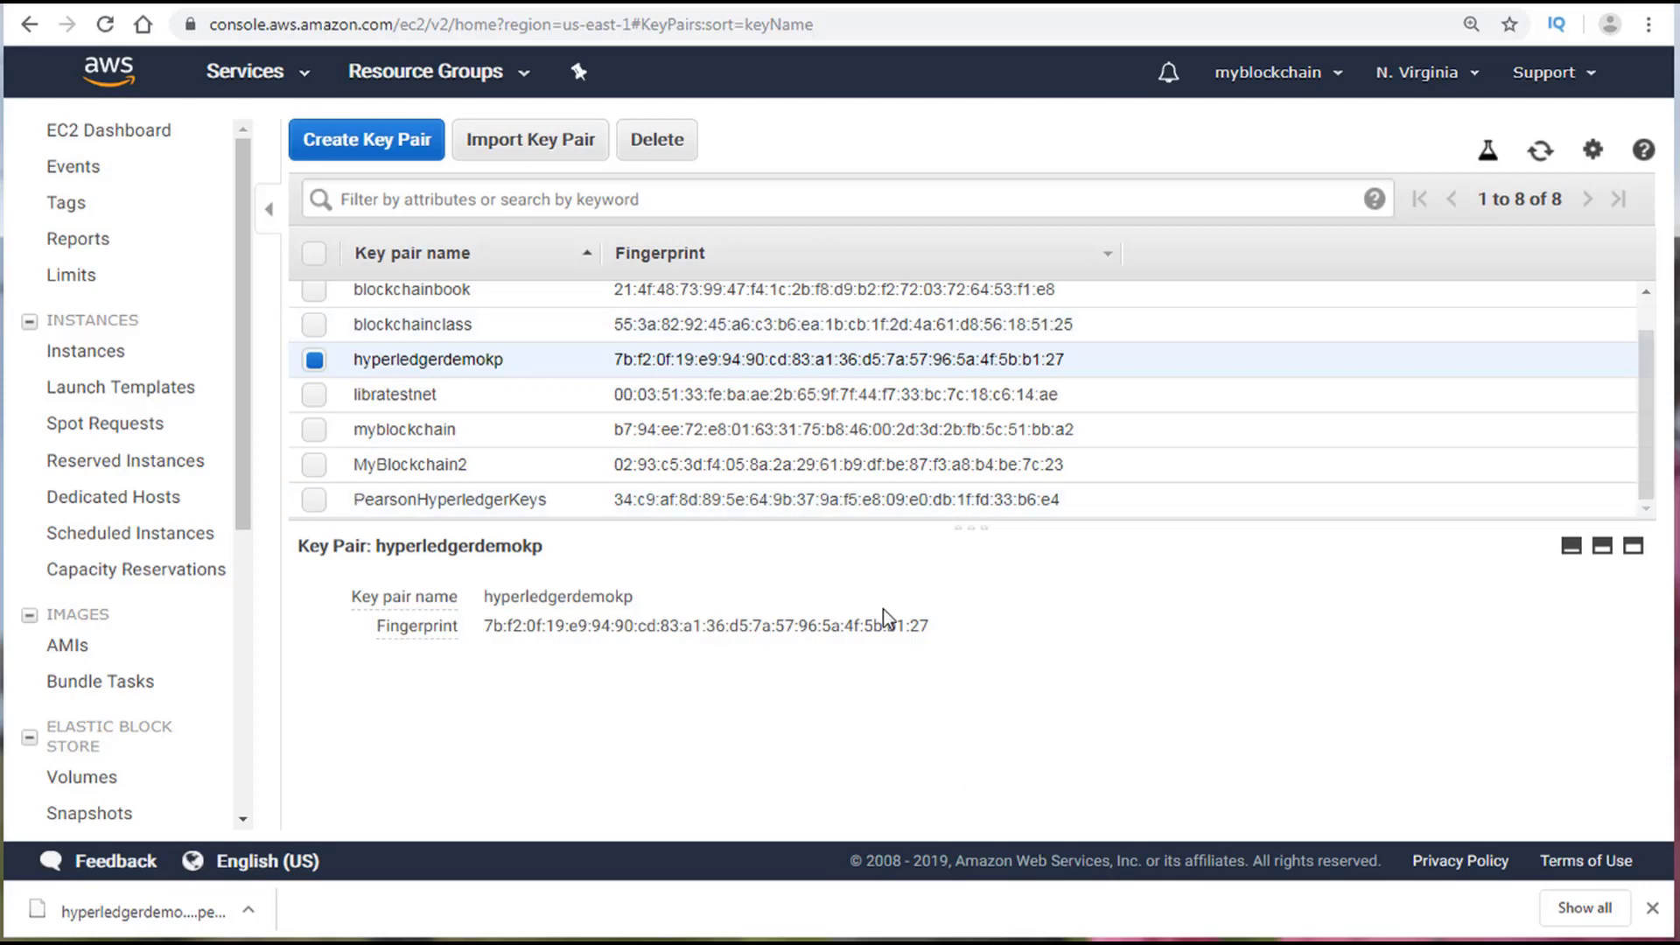
{"action": "mouse_move", "coordinate": [771, 592]}
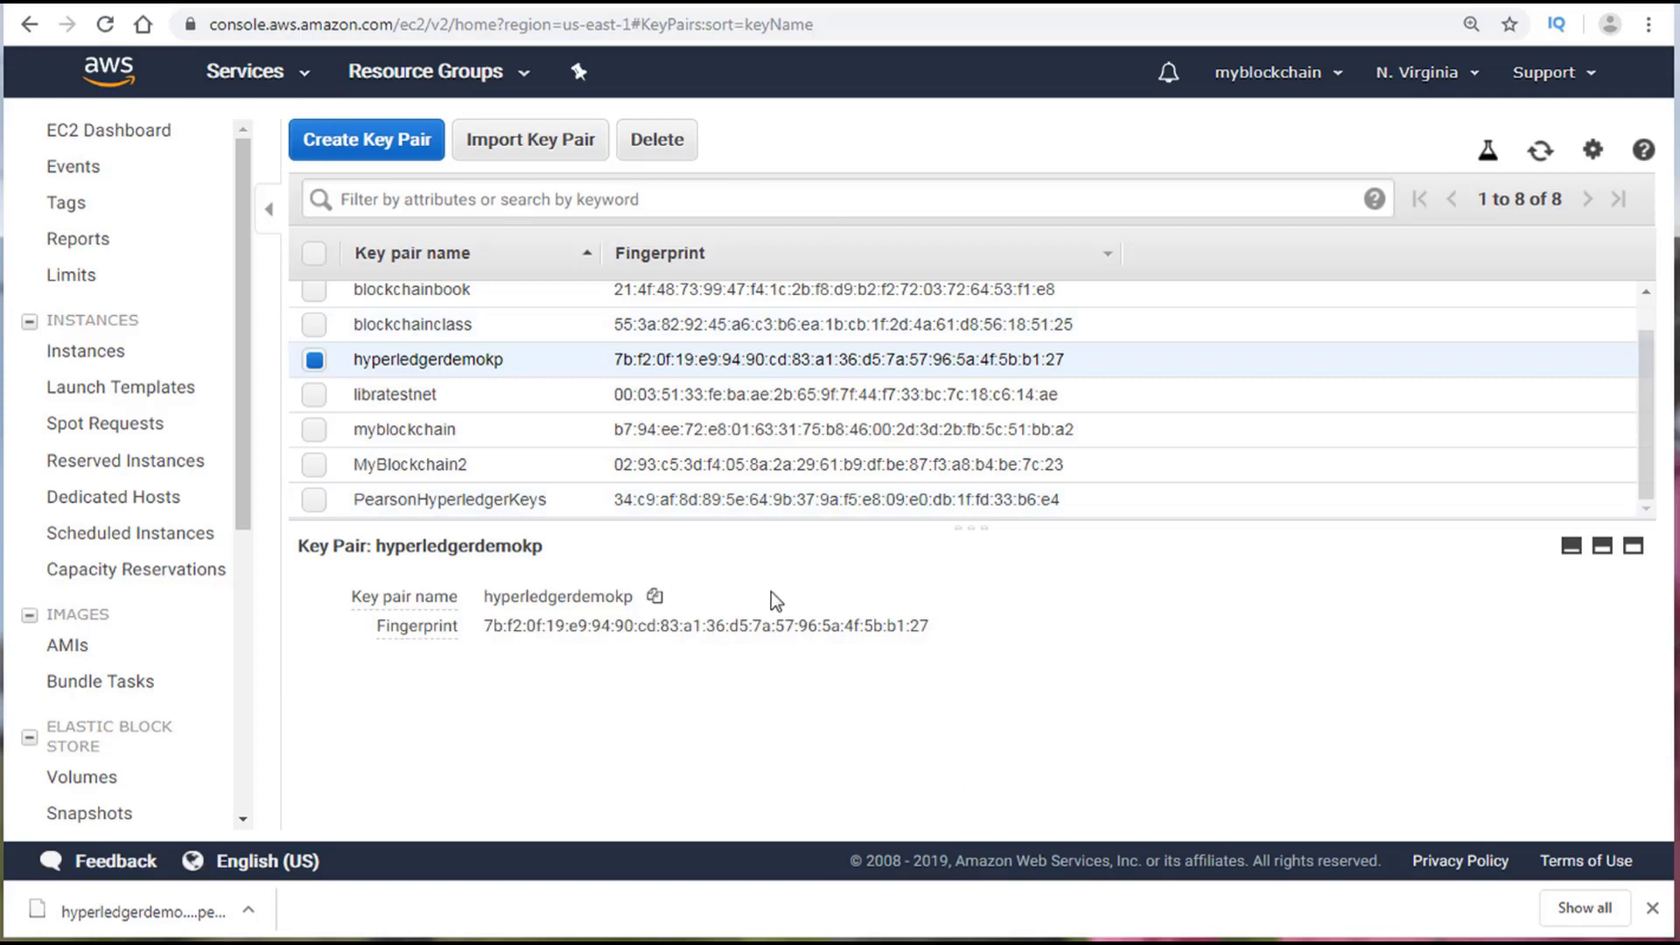
{"action": "left_click", "coordinate": [382, 154]}
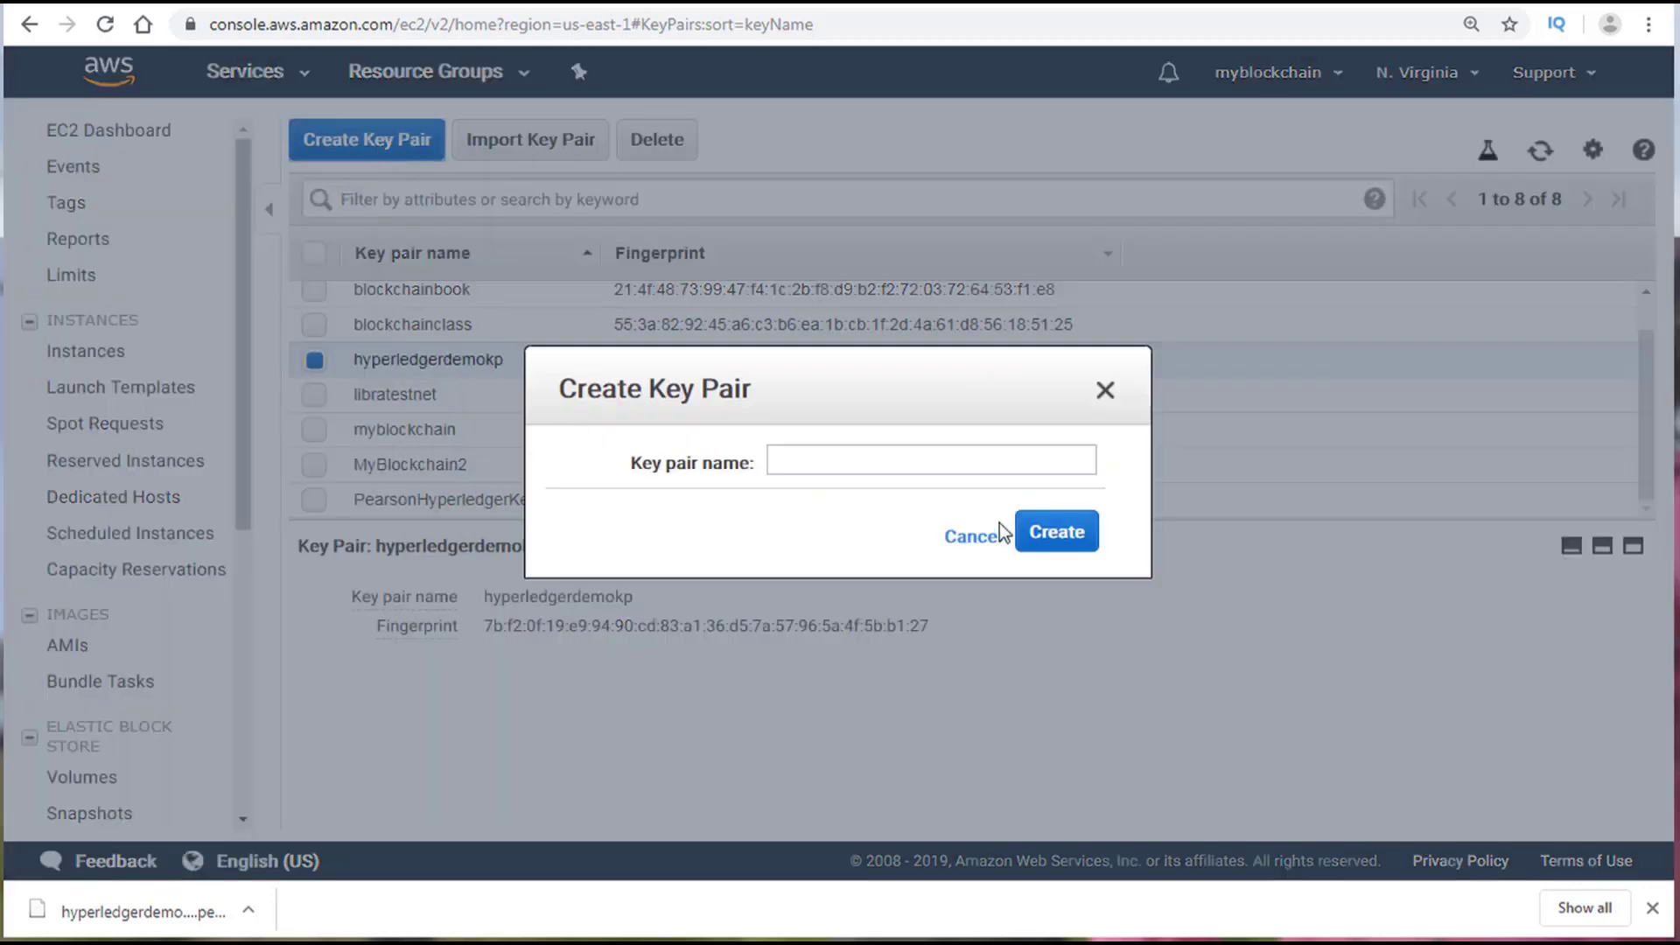
{"action": "left_click", "coordinate": [853, 468]}
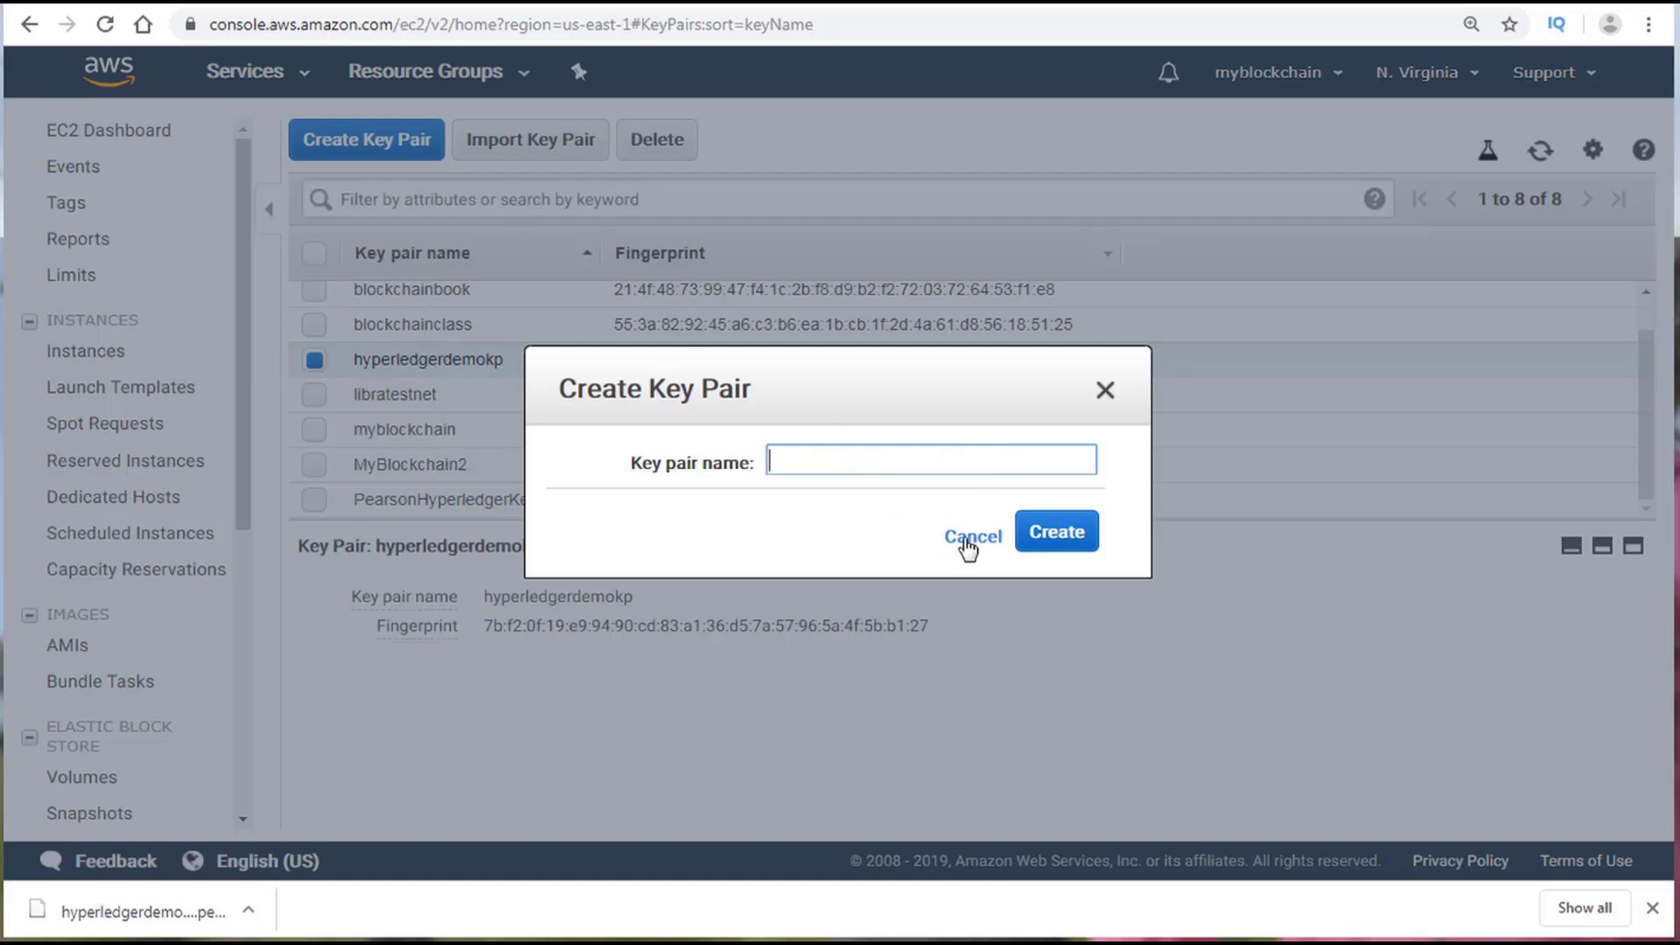
{"action": "left_click", "coordinate": [967, 538]}
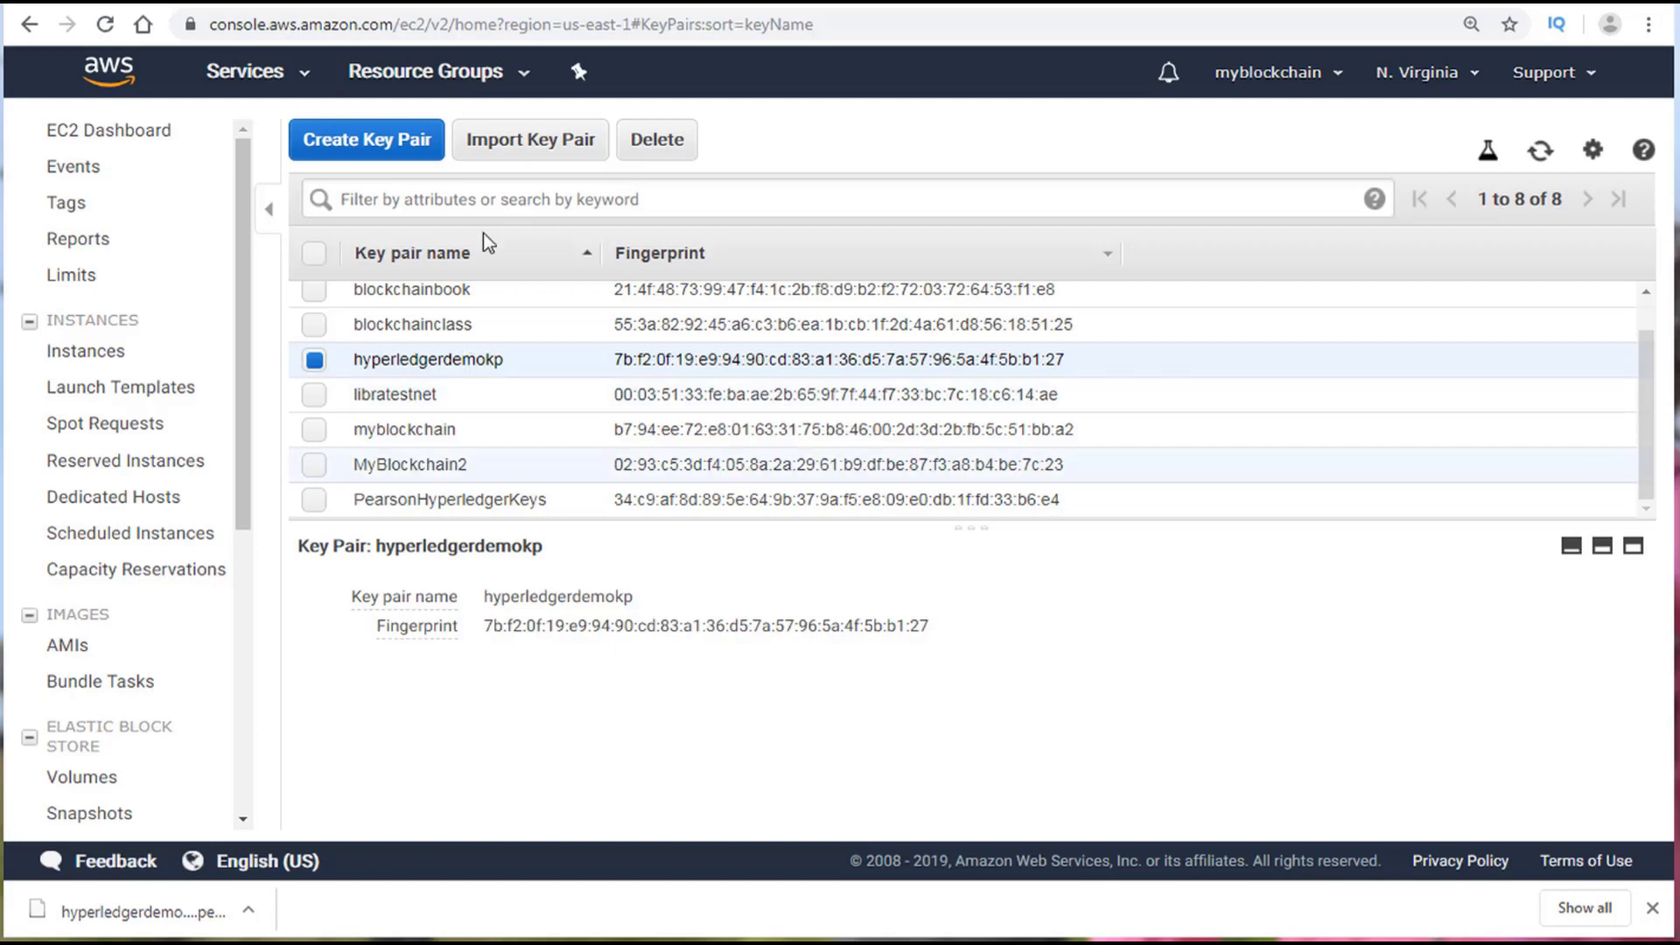
Step: Return to the EC2 dashboard and open the list of security groups under Network & Security
{"action": "left_click", "coordinate": [152, 132]}
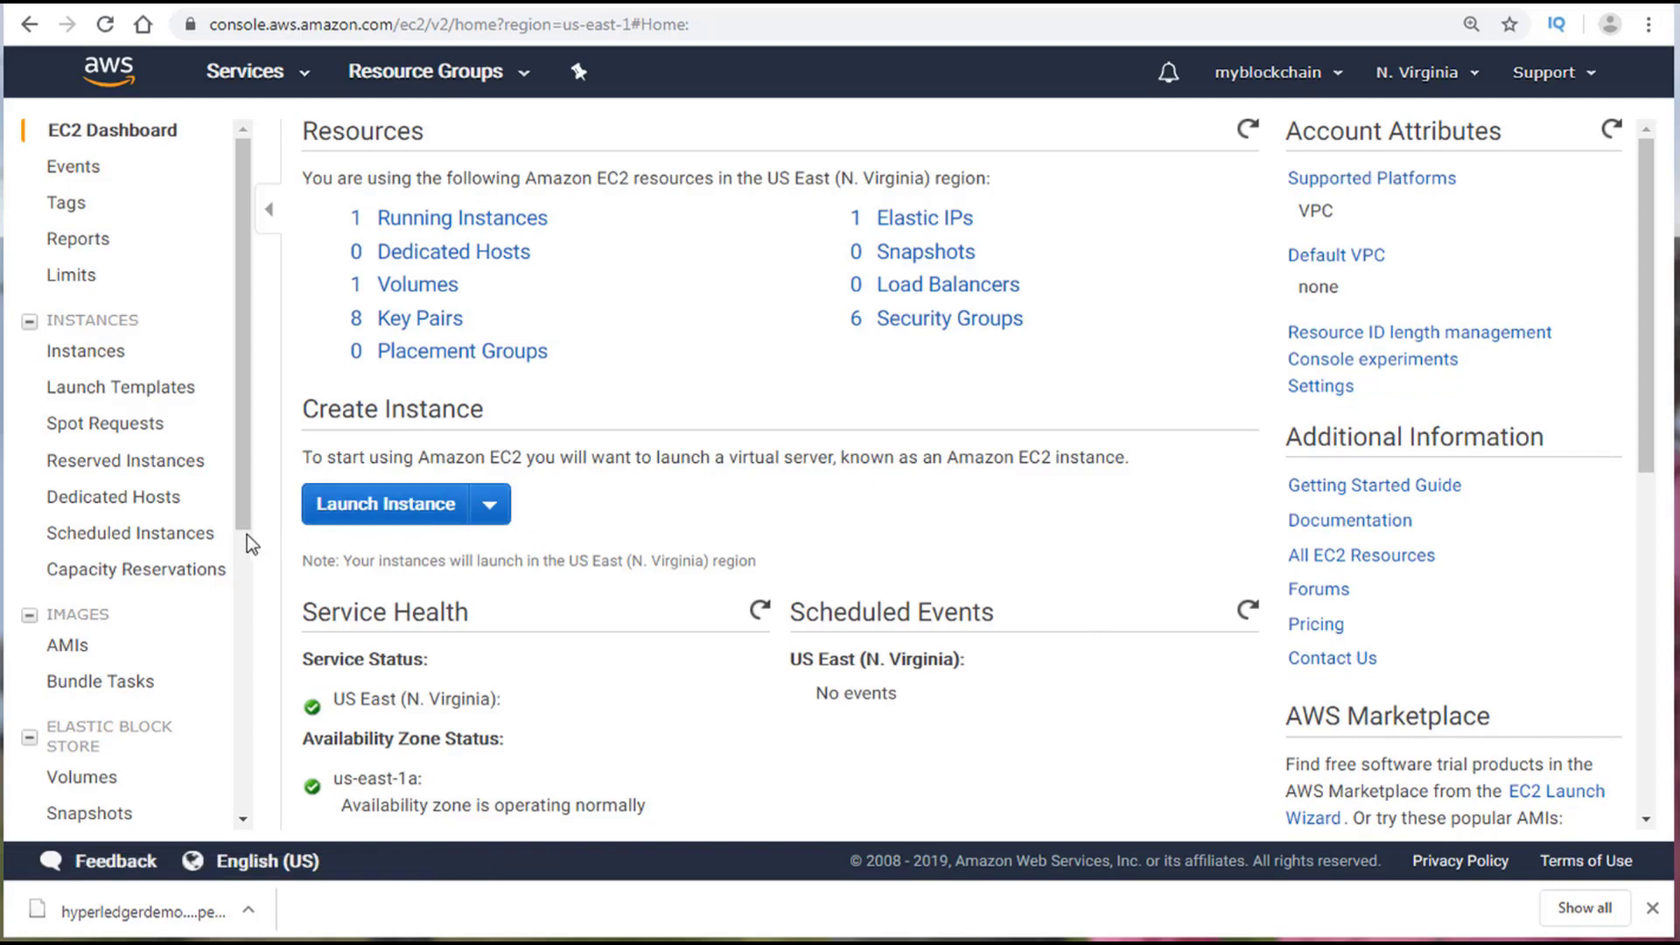
{"action": "left_click_drag", "start_coordinate": [244, 516], "coordinate": [226, 716]}
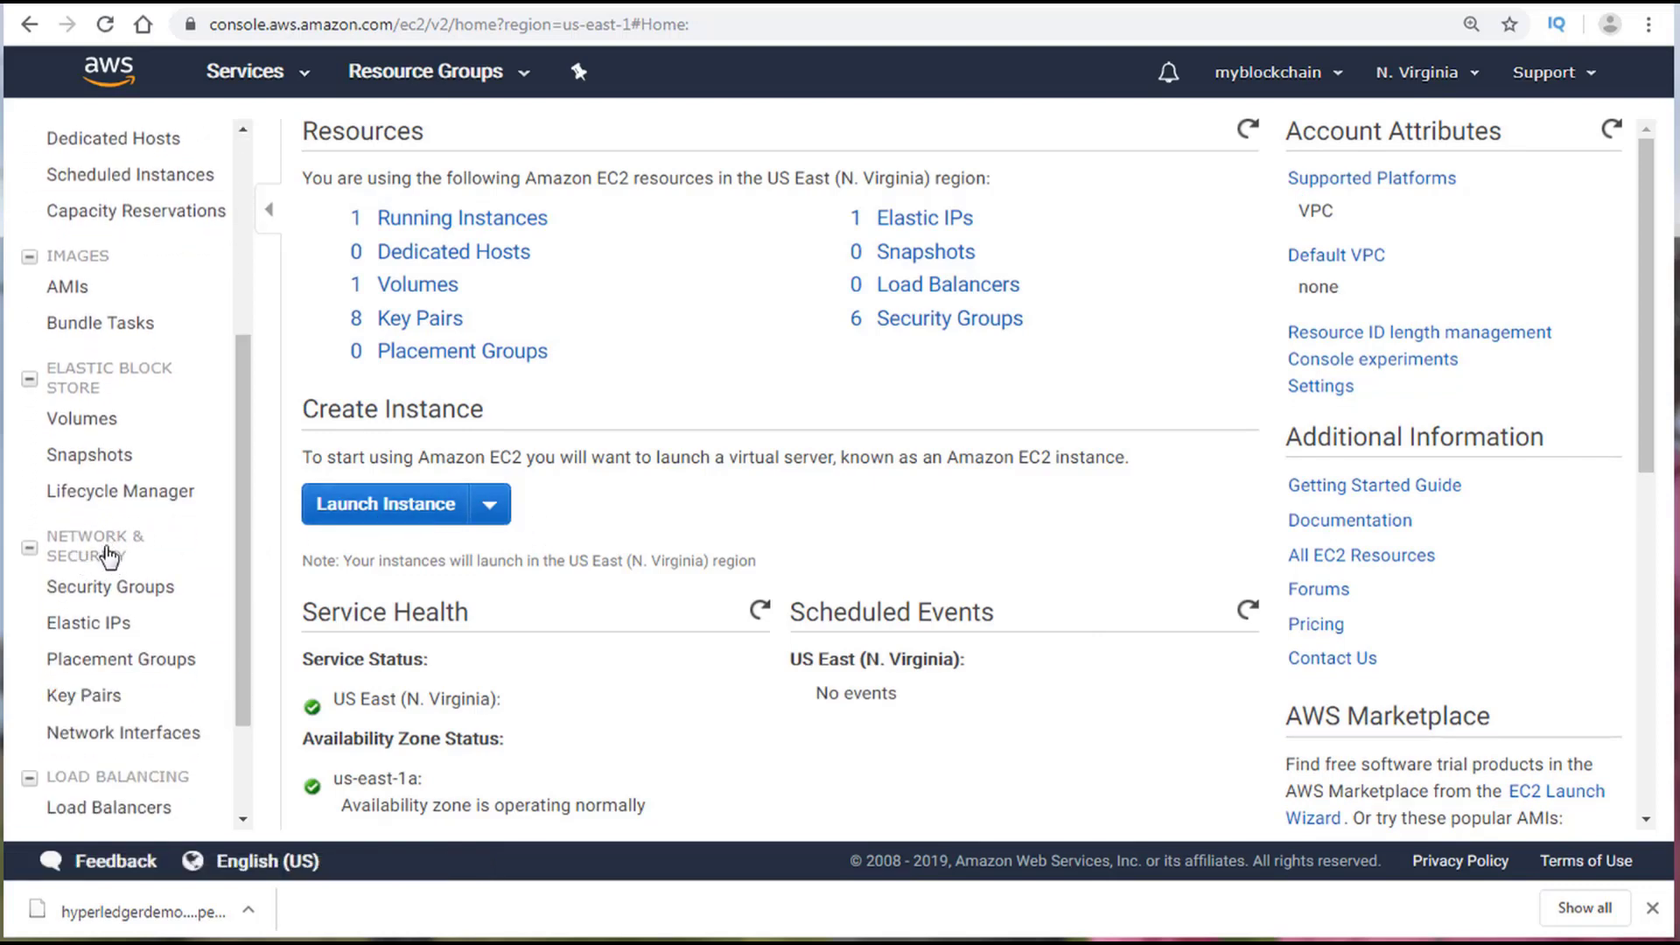
{"action": "left_click", "coordinate": [114, 588]}
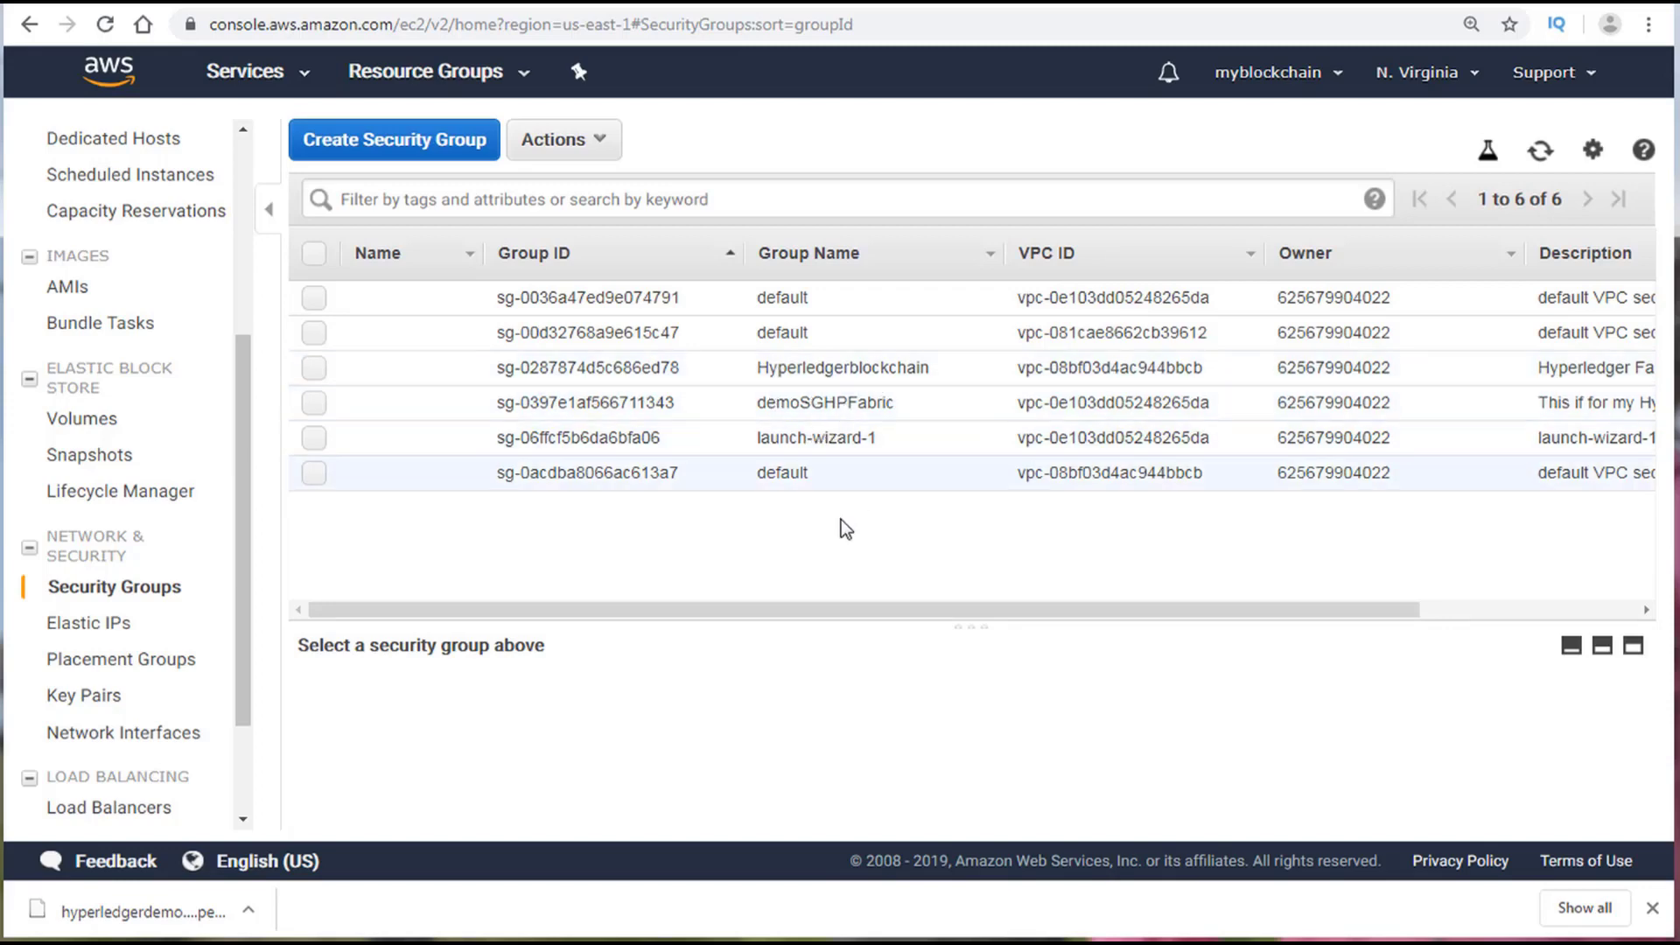
{"action": "left_click_drag", "start_coordinate": [817, 611], "coordinate": [689, 742]}
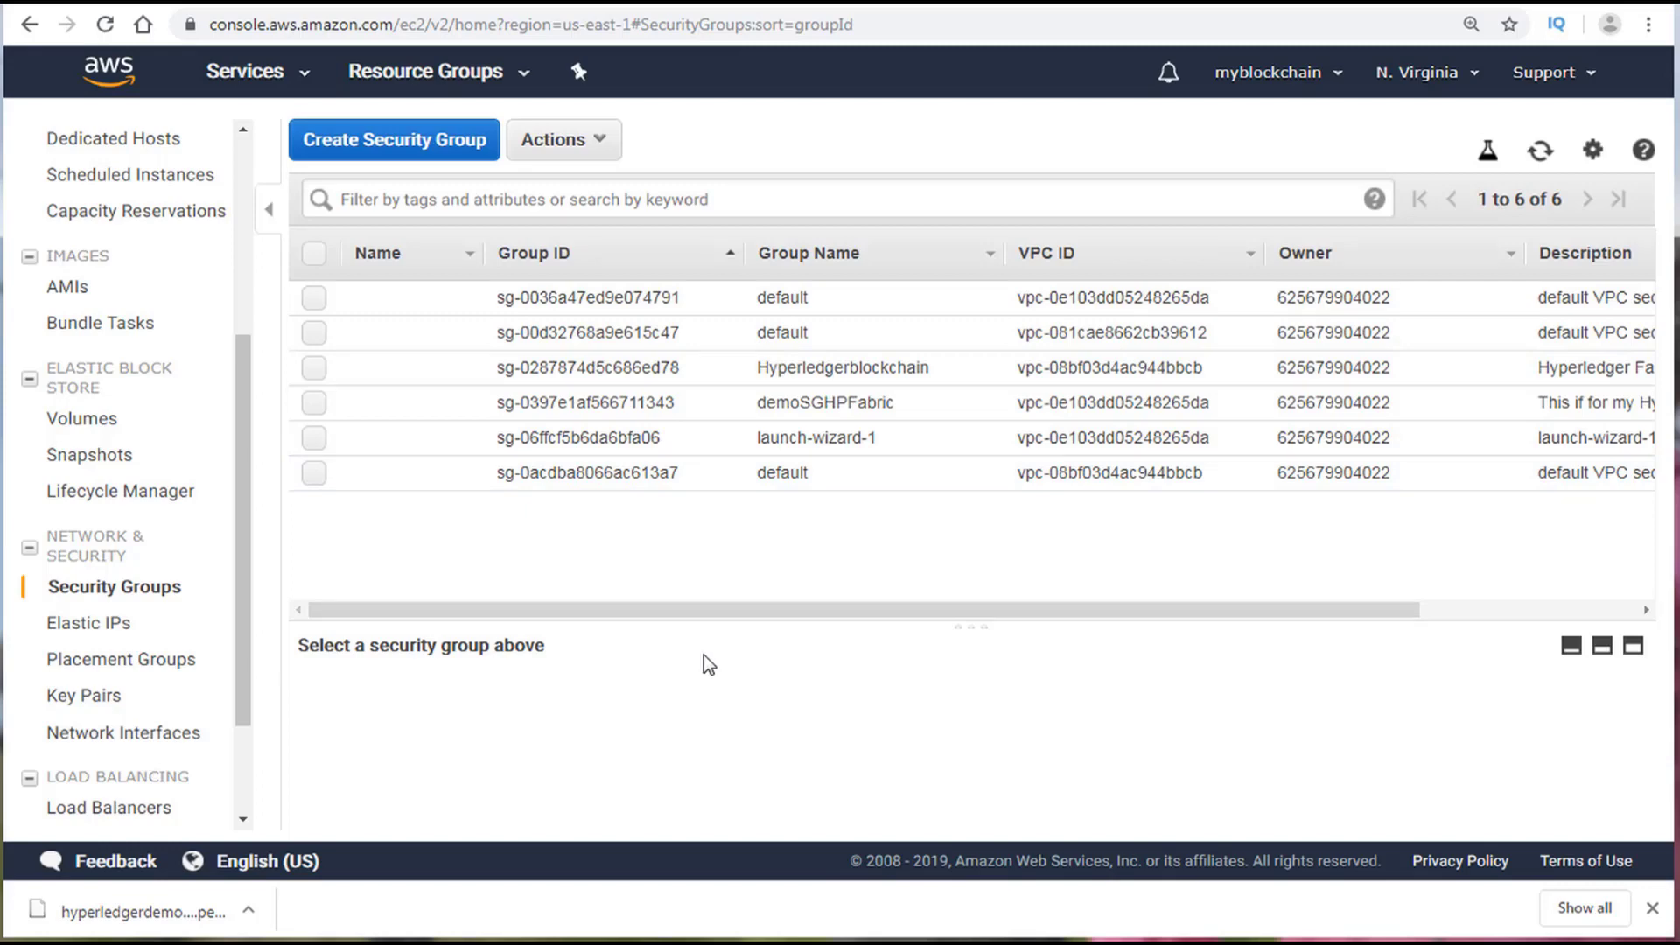
{"action": "left_click", "coordinate": [408, 139]}
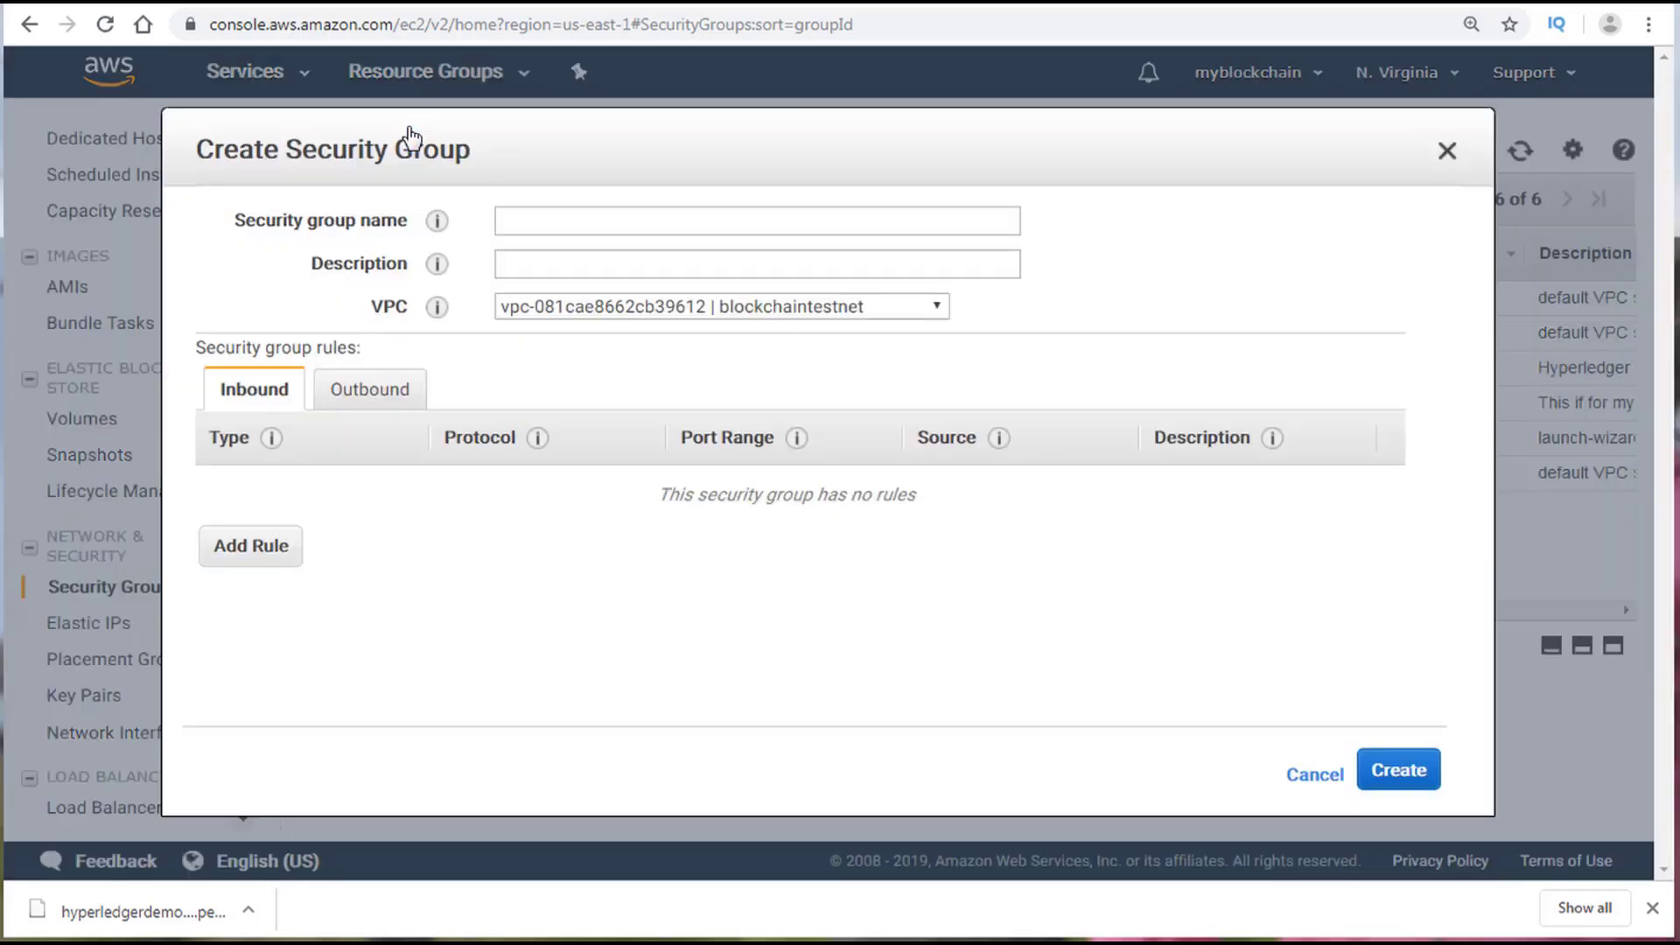
{"action": "left_click", "coordinate": [544, 227]}
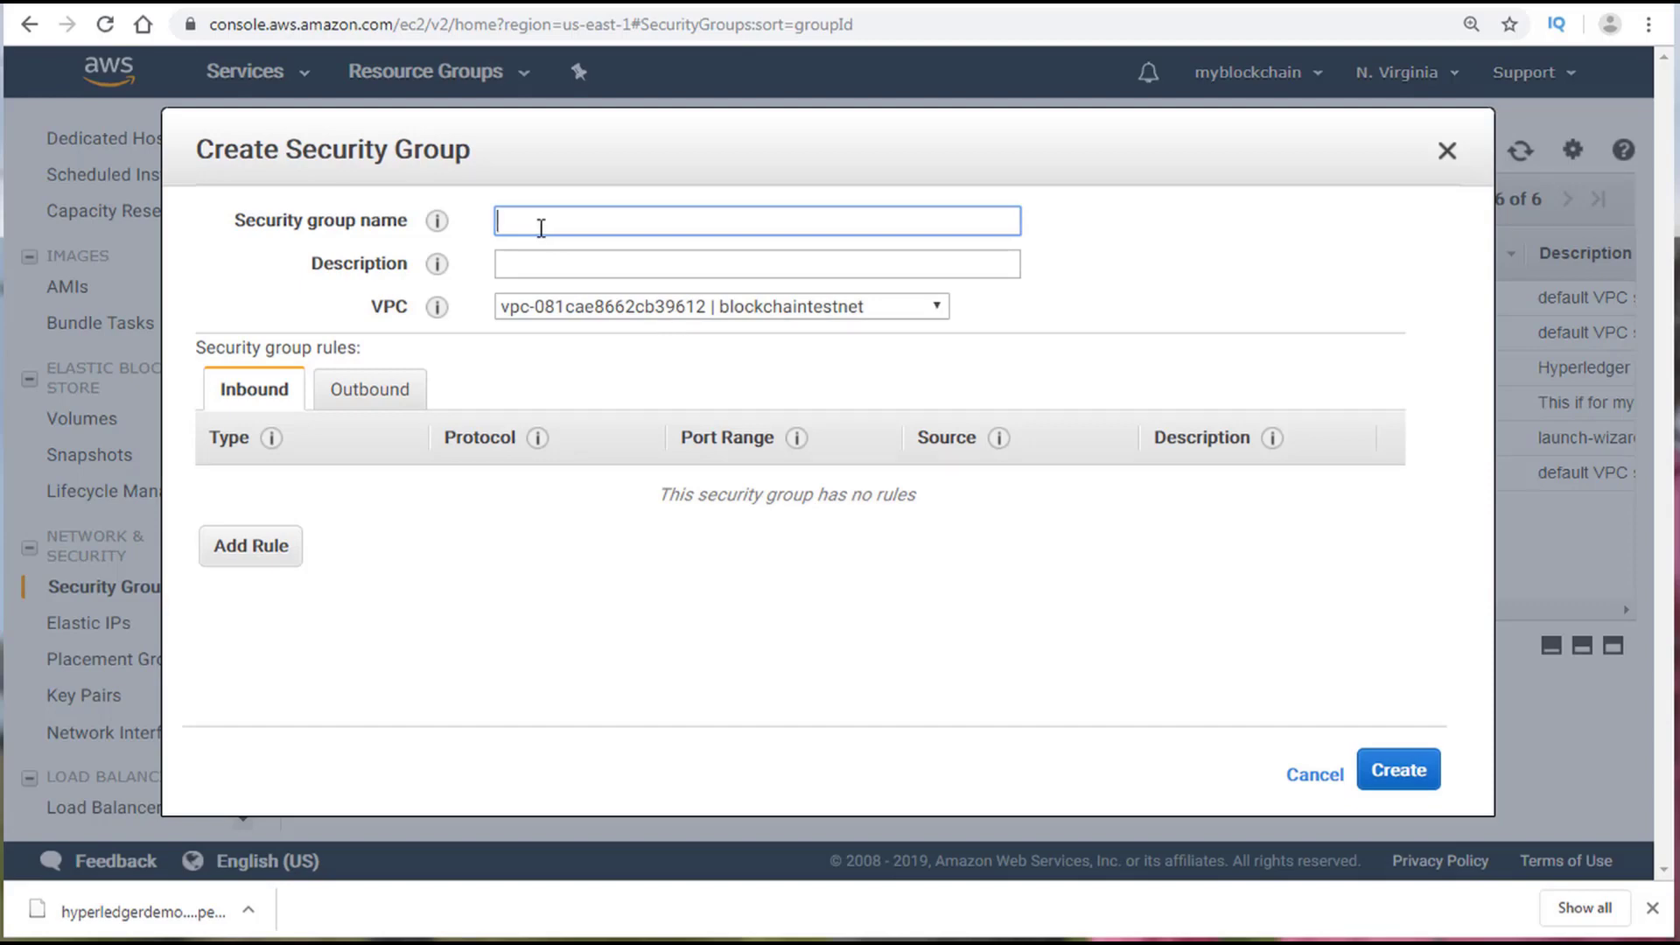
{"action": "key", "text": "Escape"}
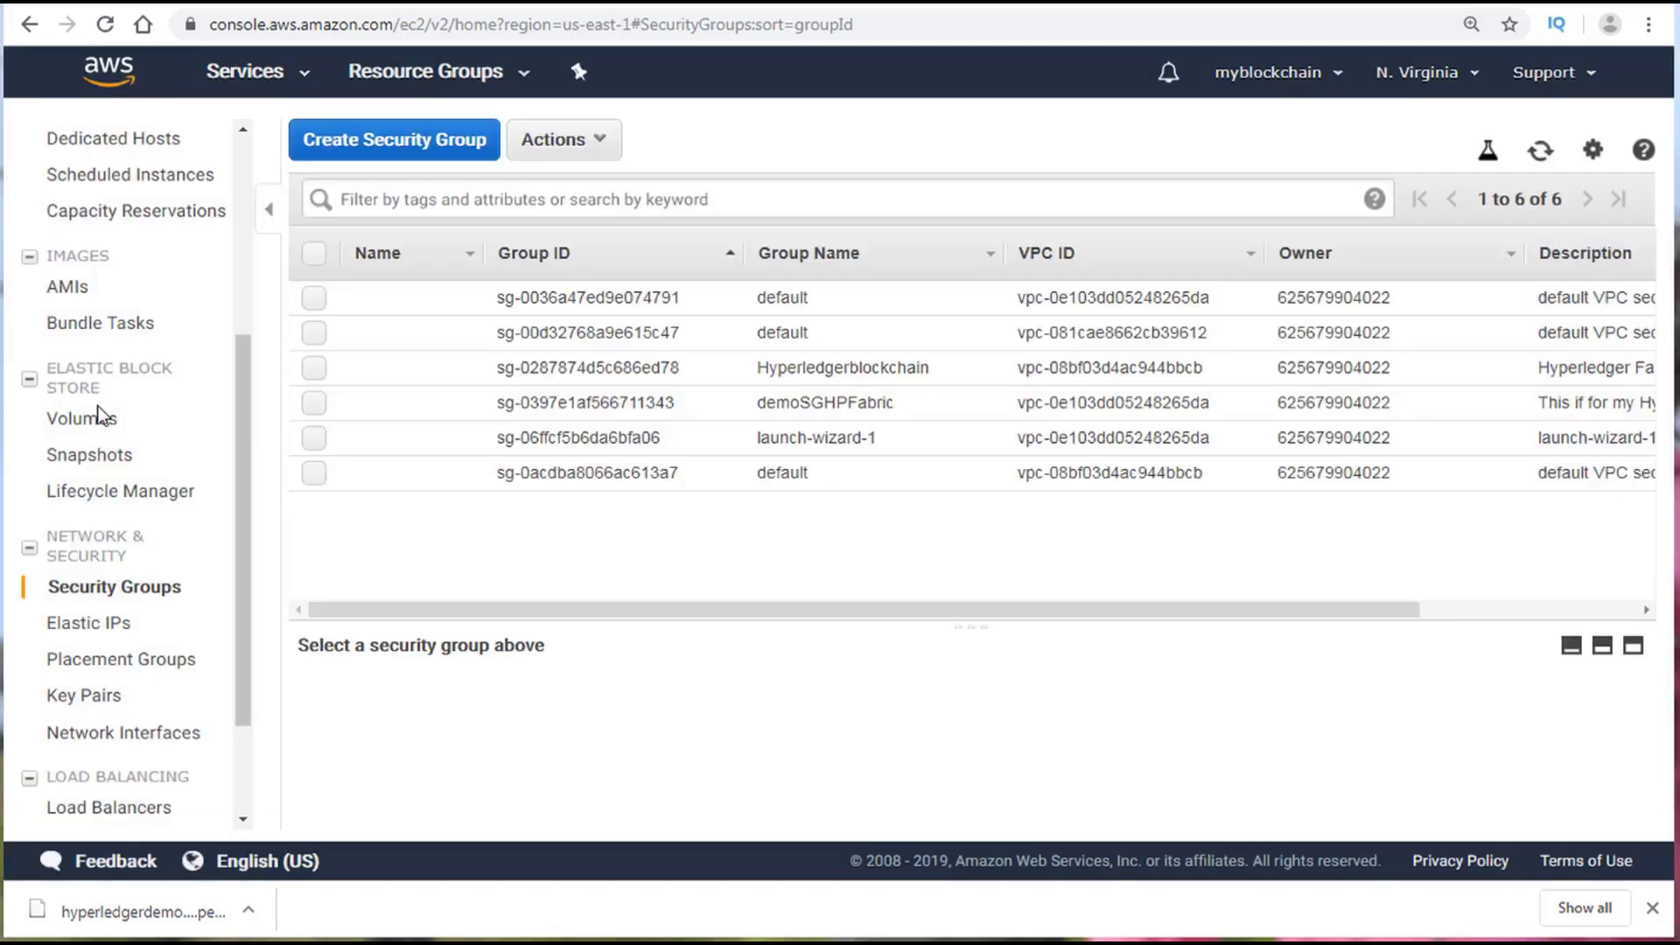
Step: Start creating a new security group and name it blockchainclass
{"action": "left_click", "coordinate": [386, 143]}
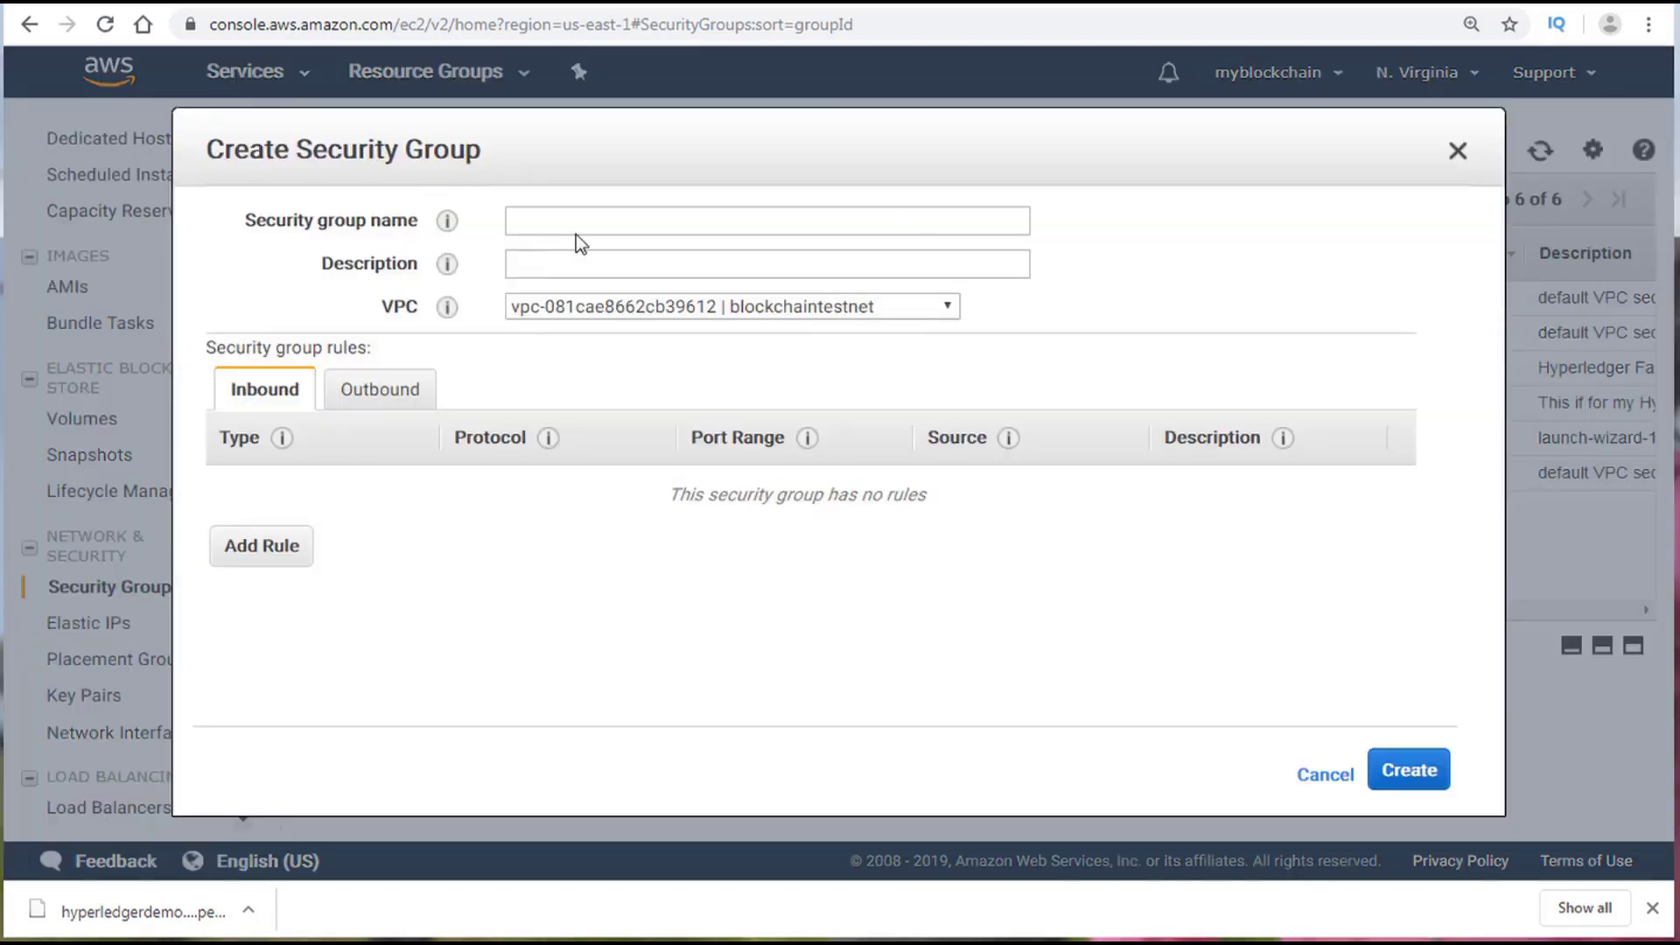
{"action": "left_click", "coordinate": [539, 262]}
{"action": "left_click", "coordinate": [540, 224]}
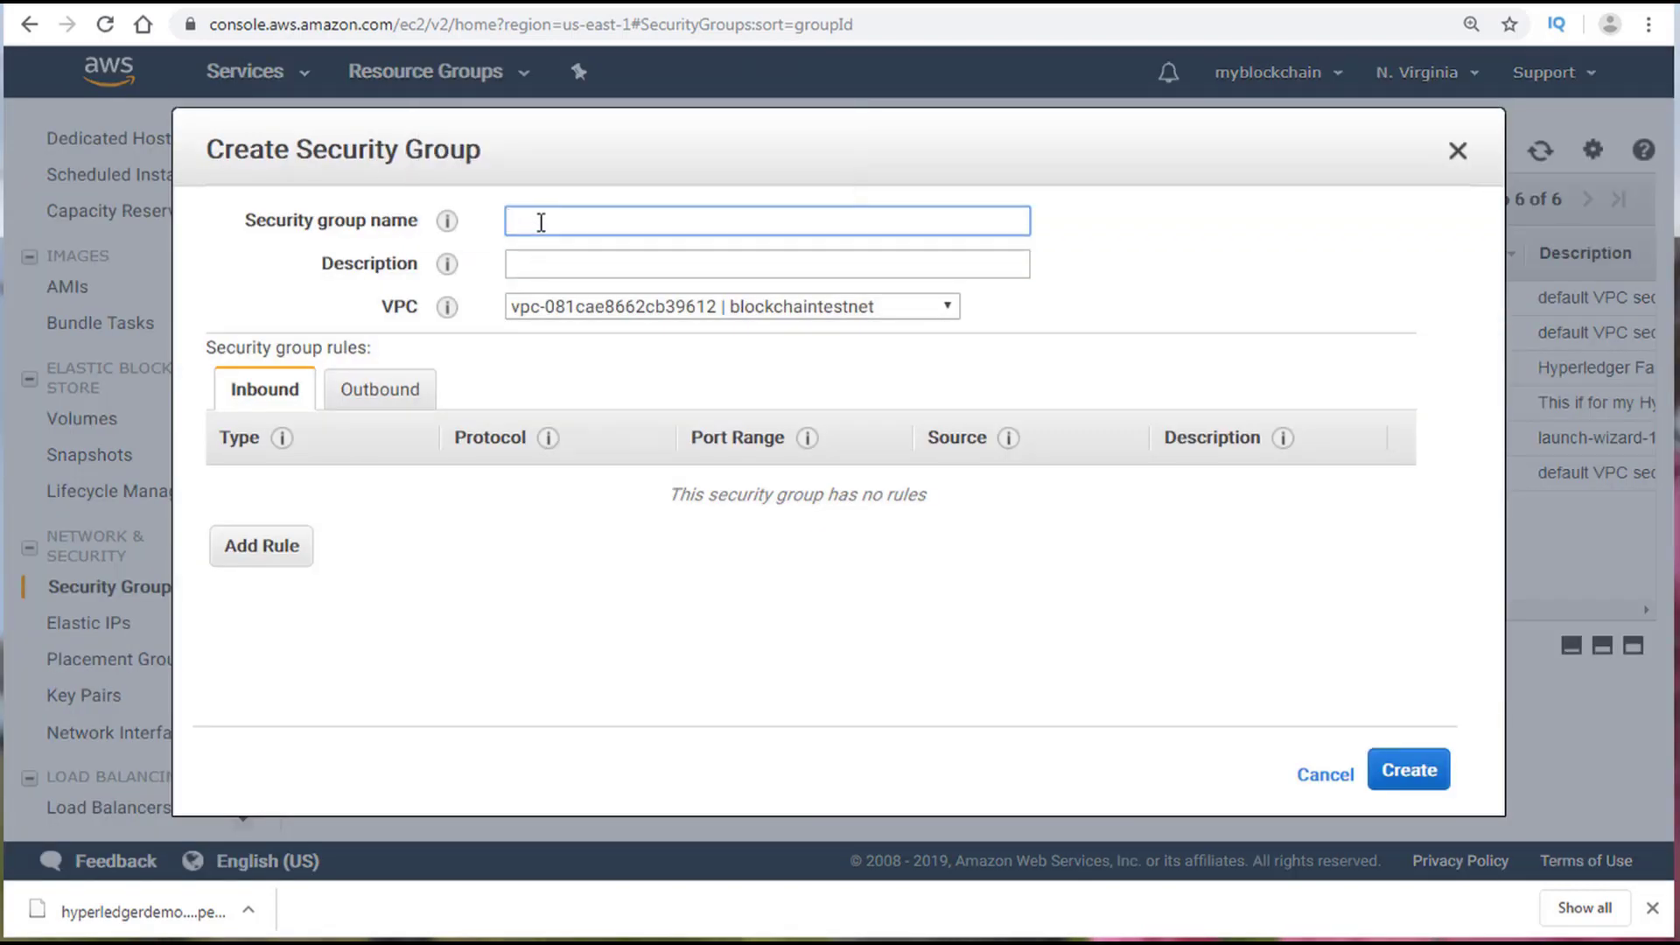
{"action": "type", "text": "blockc"}
{"action": "key", "text": "BackSpace"}
{"action": "type", "text": "b"}
{"action": "type", "text": "l"}
{"action": "key", "text": "BackSpace"}
{"action": "type", "text": "chainclass"}
Step: Enter "This is security group for inbound connections" as the new security group's description
{"action": "left_click", "coordinate": [554, 261]}
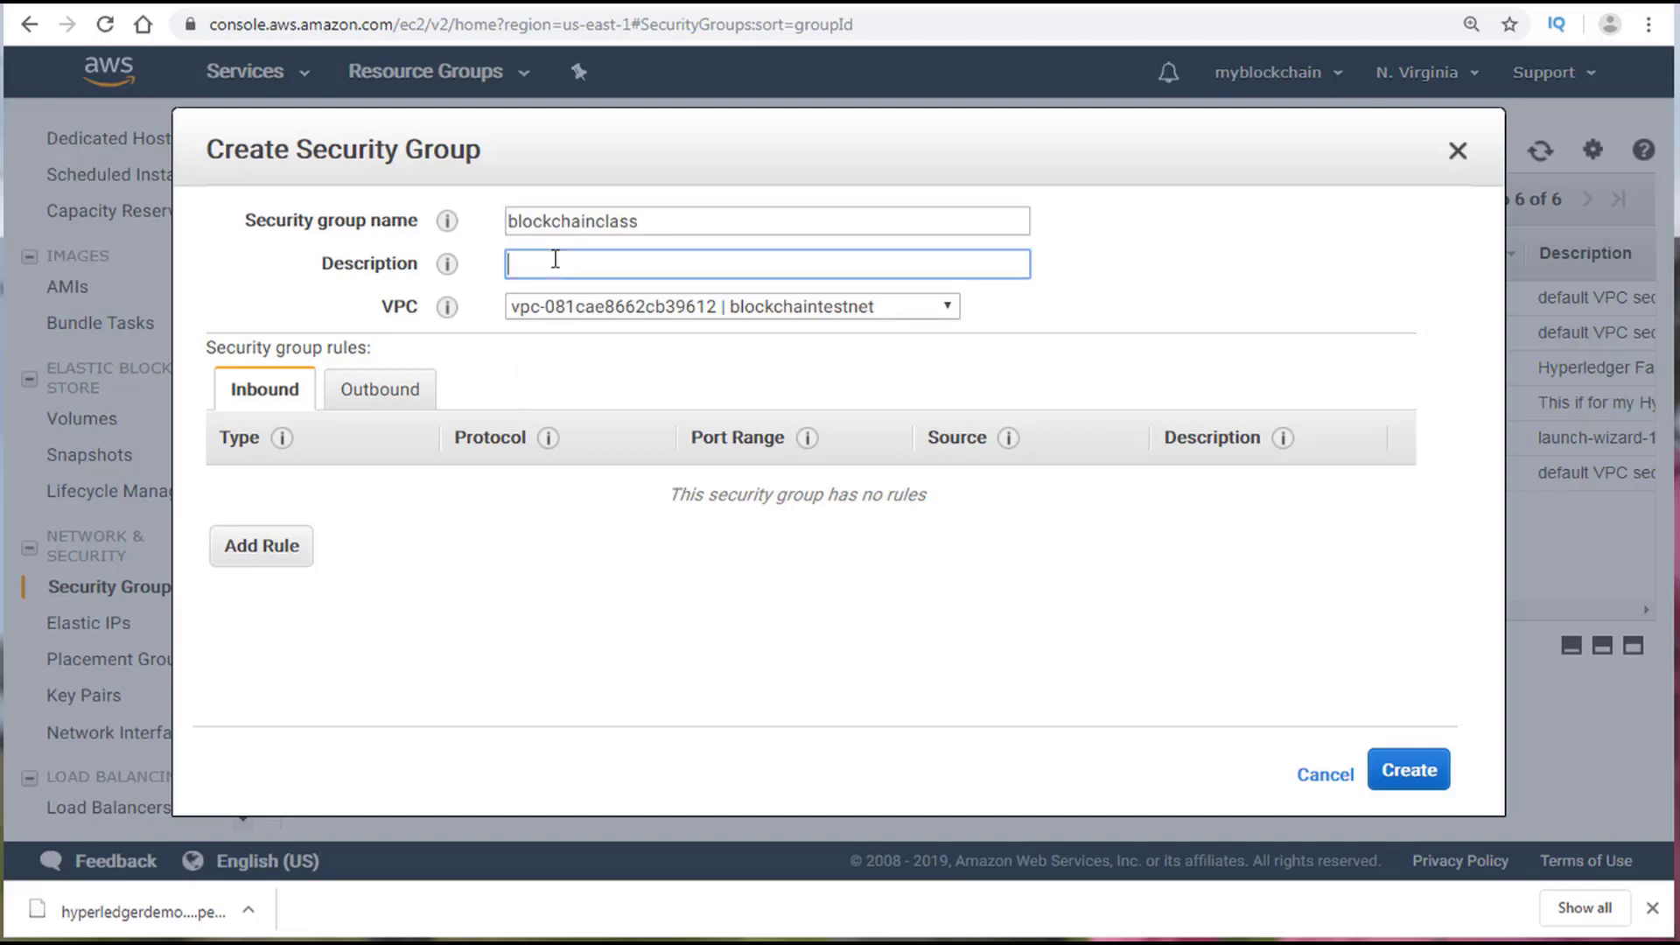
{"action": "type", "text": "This "}
{"action": "type", "text": "is"}
{"action": "key", "text": "BackSpace"}
{"action": "type", "text": "s security group "}
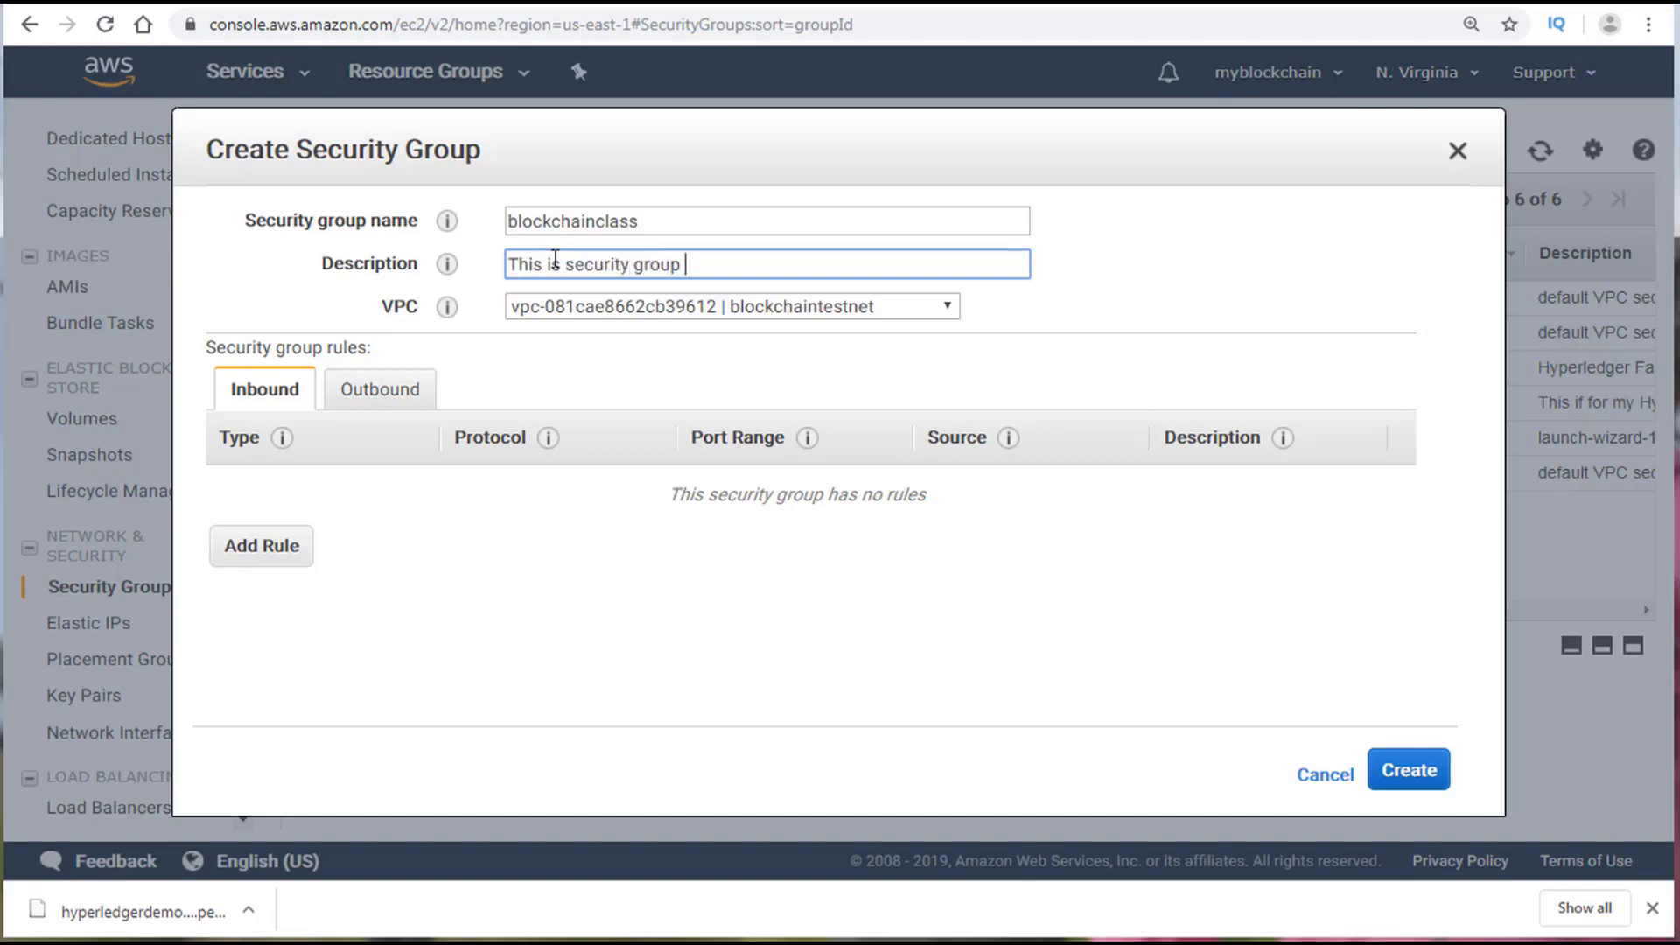
{"action": "type", "text": "for inbound connections"}
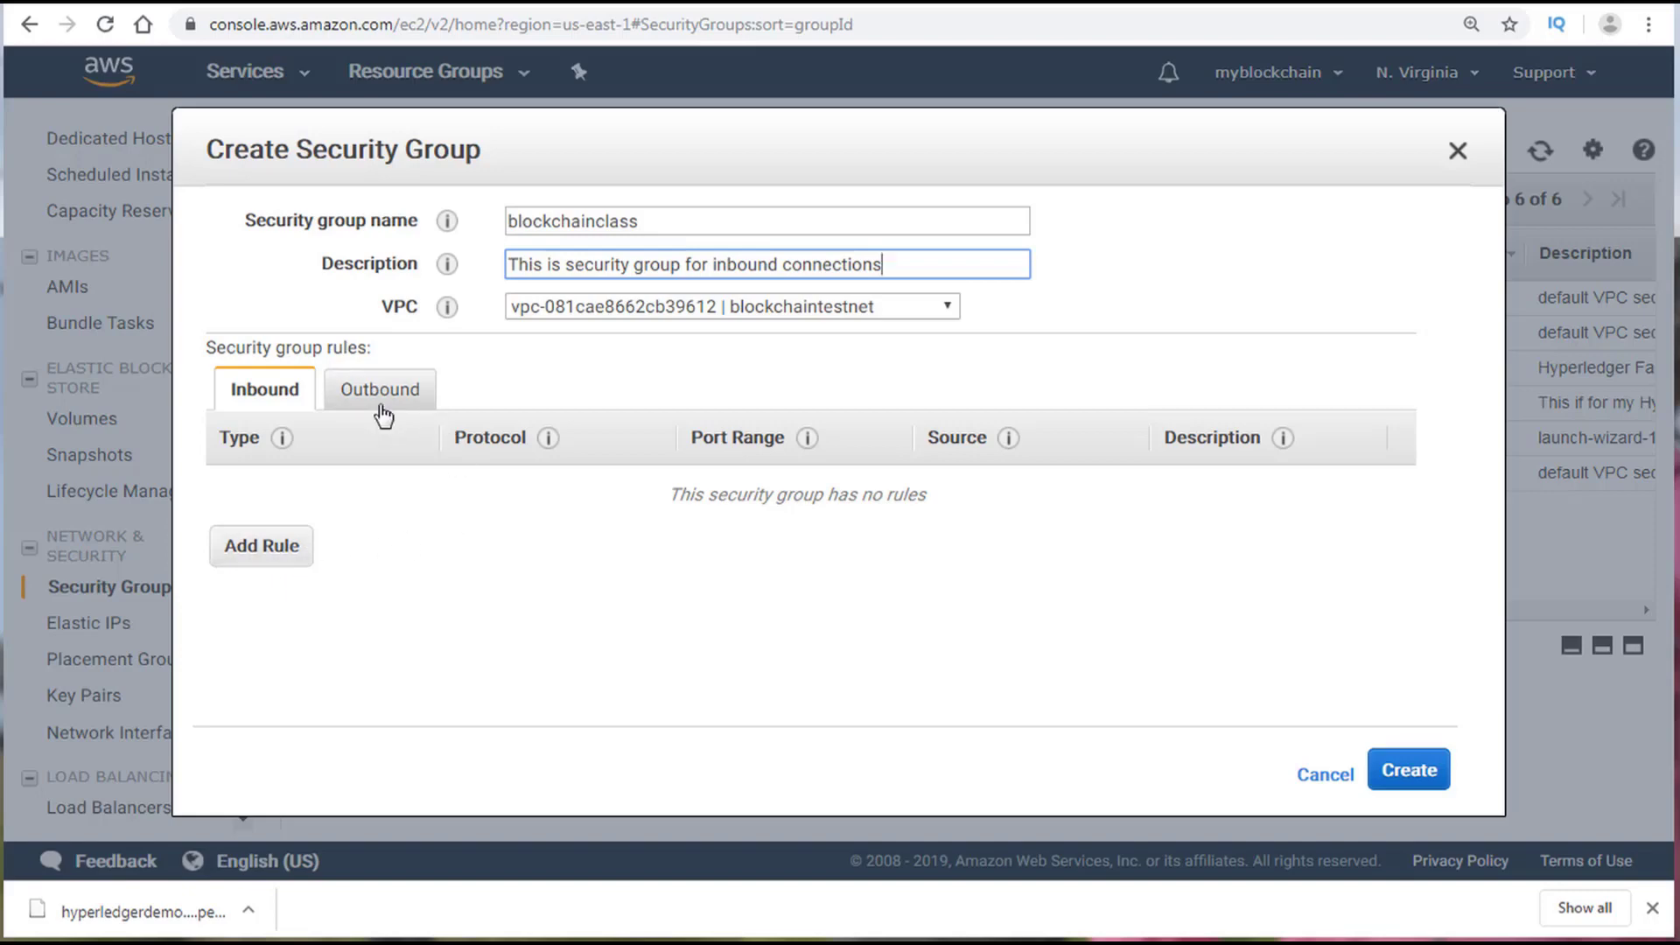
Step: Add an inbound rule of type SSH to the new security group
{"action": "left_click", "coordinate": [267, 547]}
{"action": "left_click", "coordinate": [354, 487]}
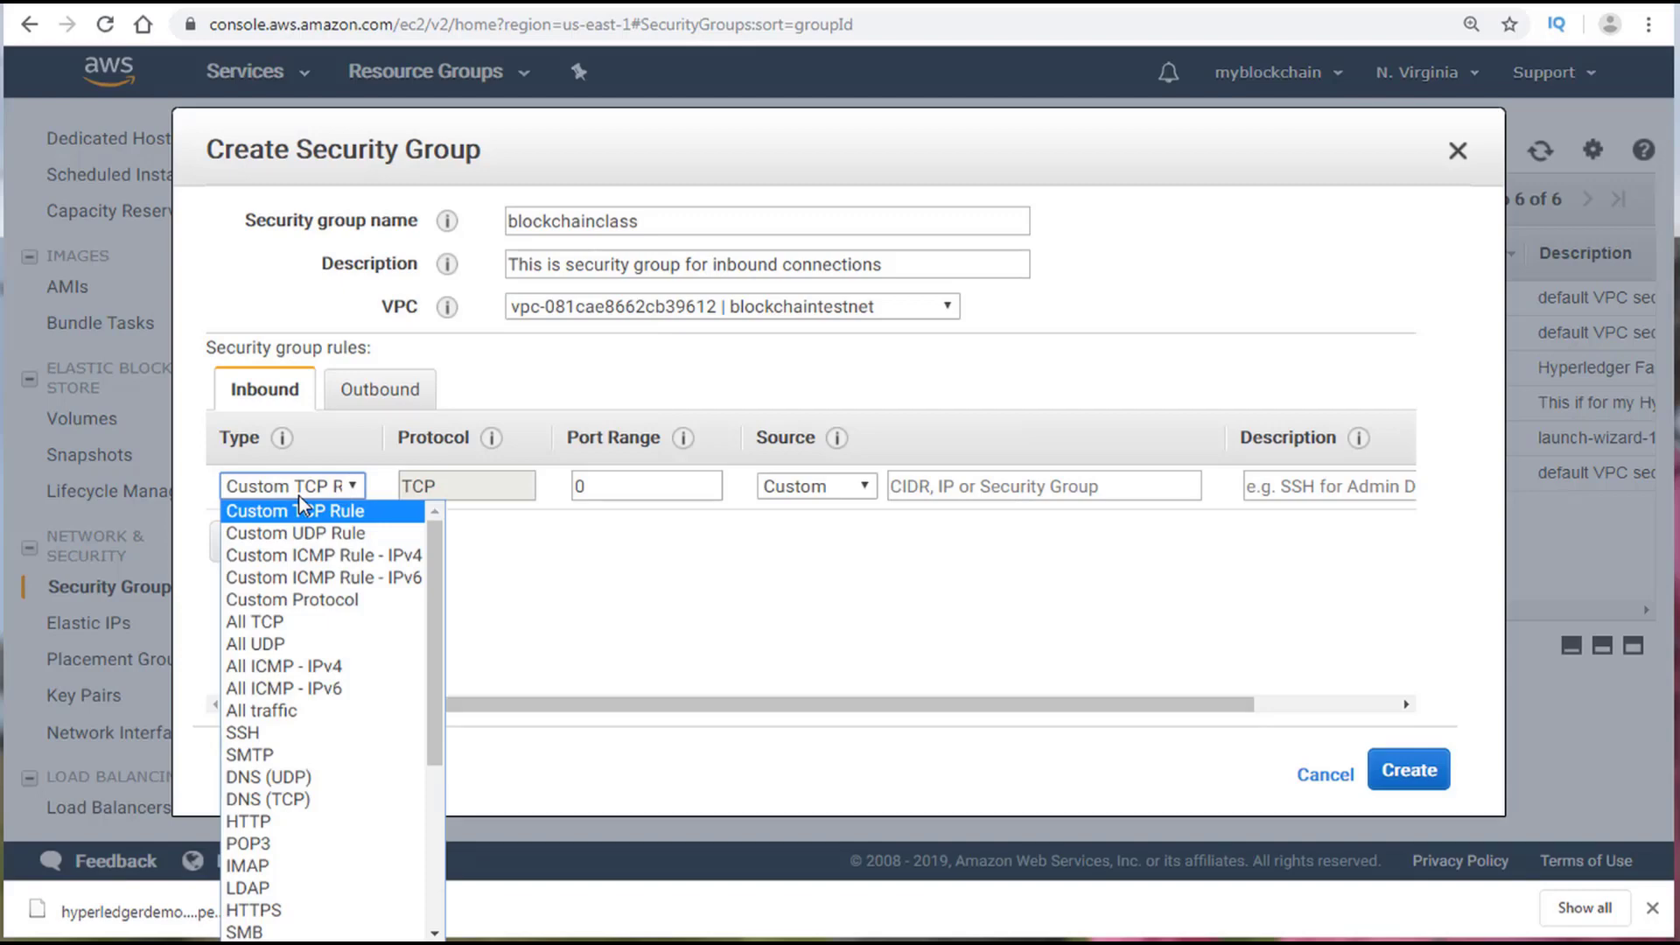
{"action": "scroll", "coordinate": [306, 535], "scroll_direction": "down", "scroll_amount": 3}
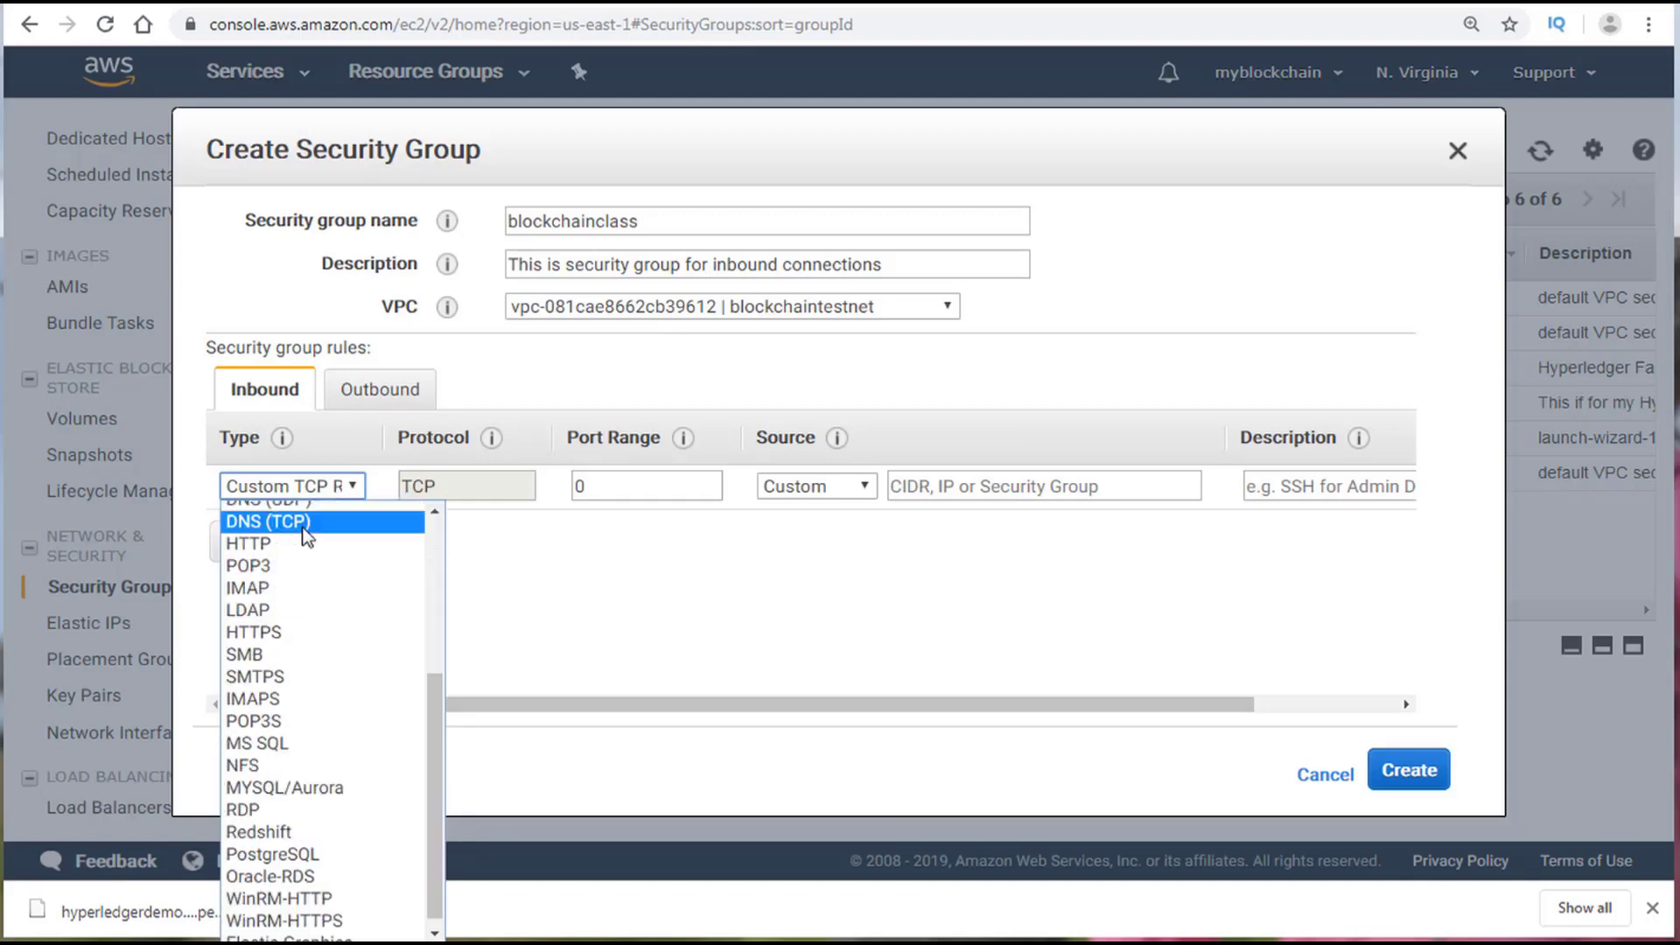
{"action": "scroll", "coordinate": [307, 527], "scroll_direction": "up", "scroll_amount": 3}
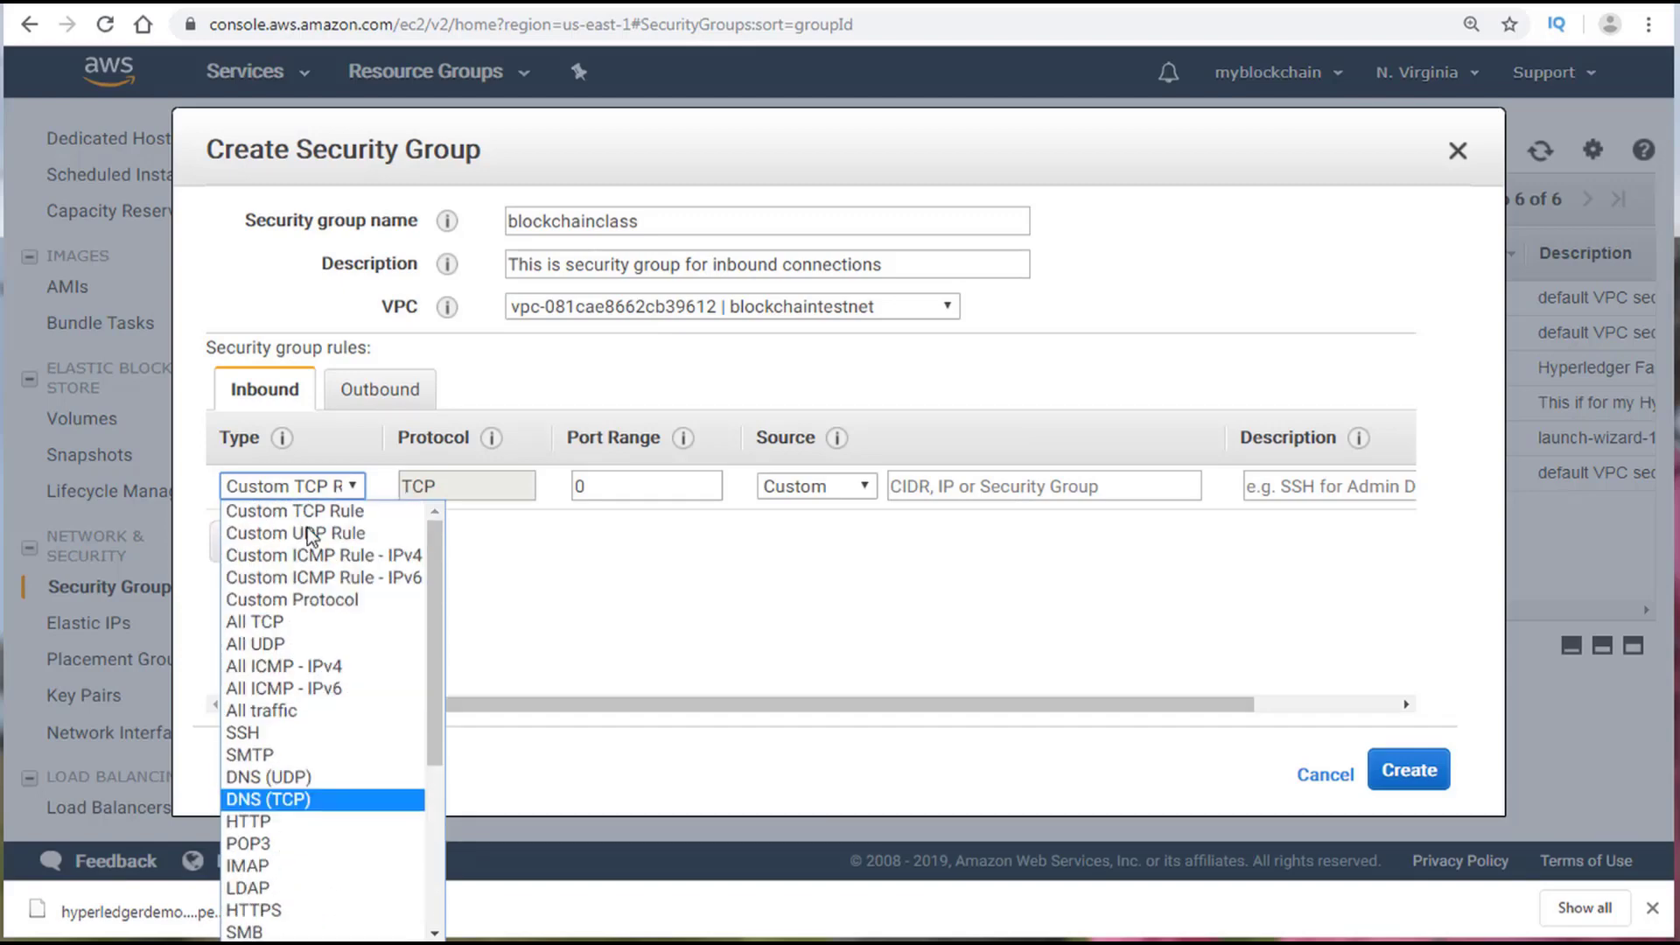
{"action": "left_click", "coordinate": [273, 490]}
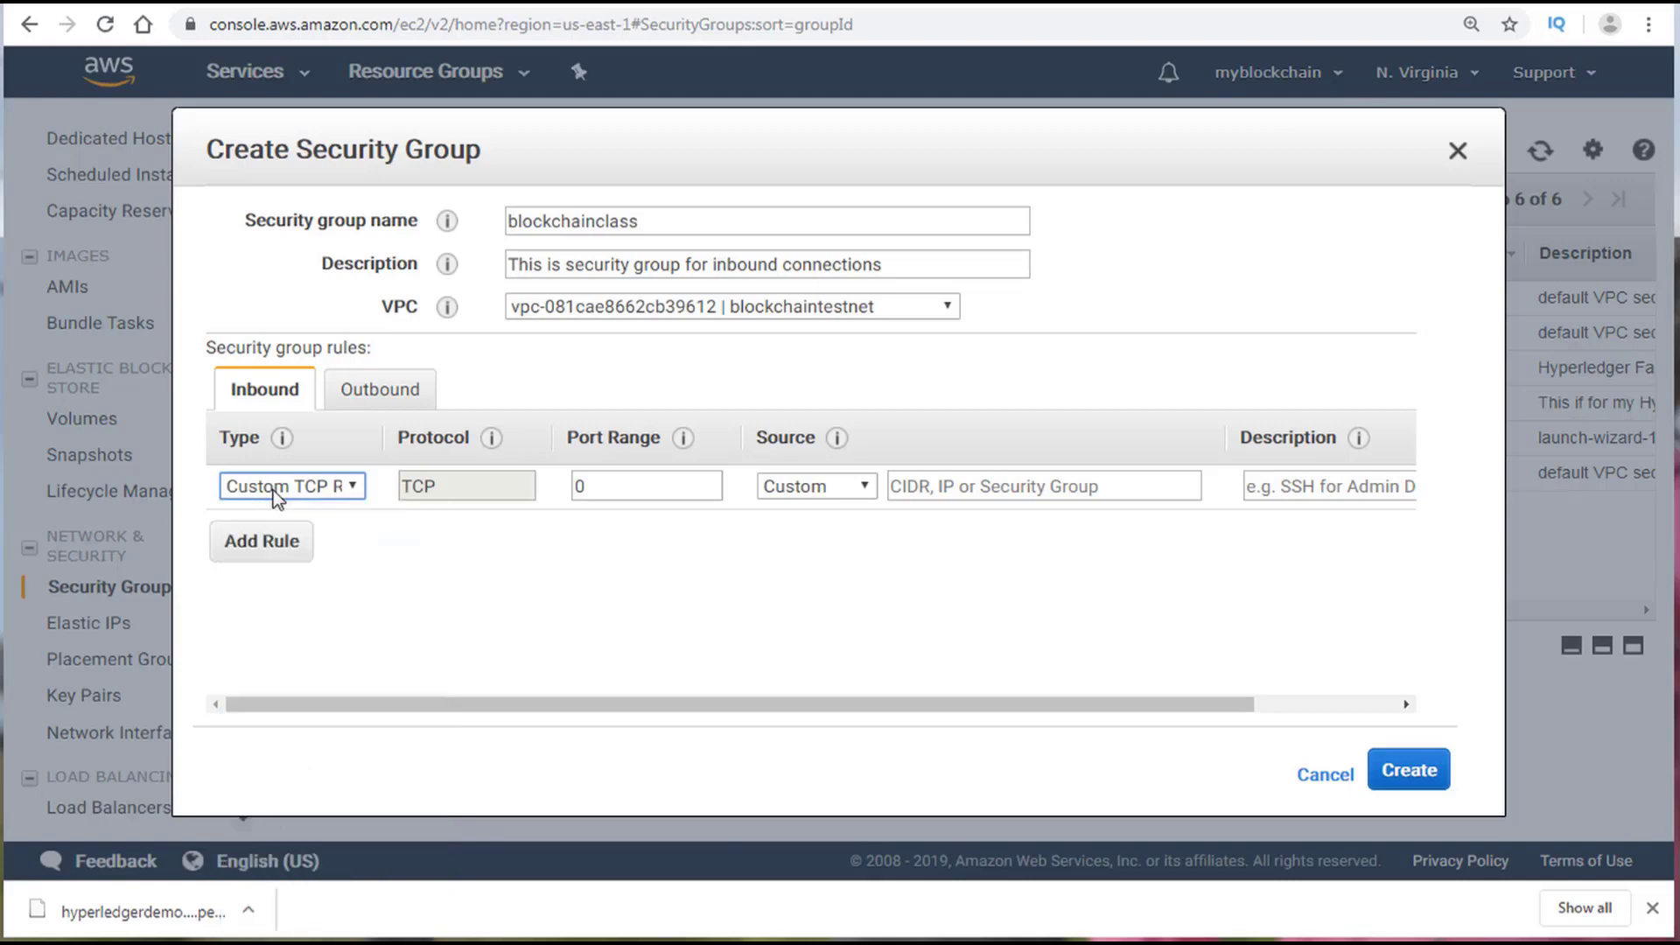
{"action": "left_click", "coordinate": [273, 490]}
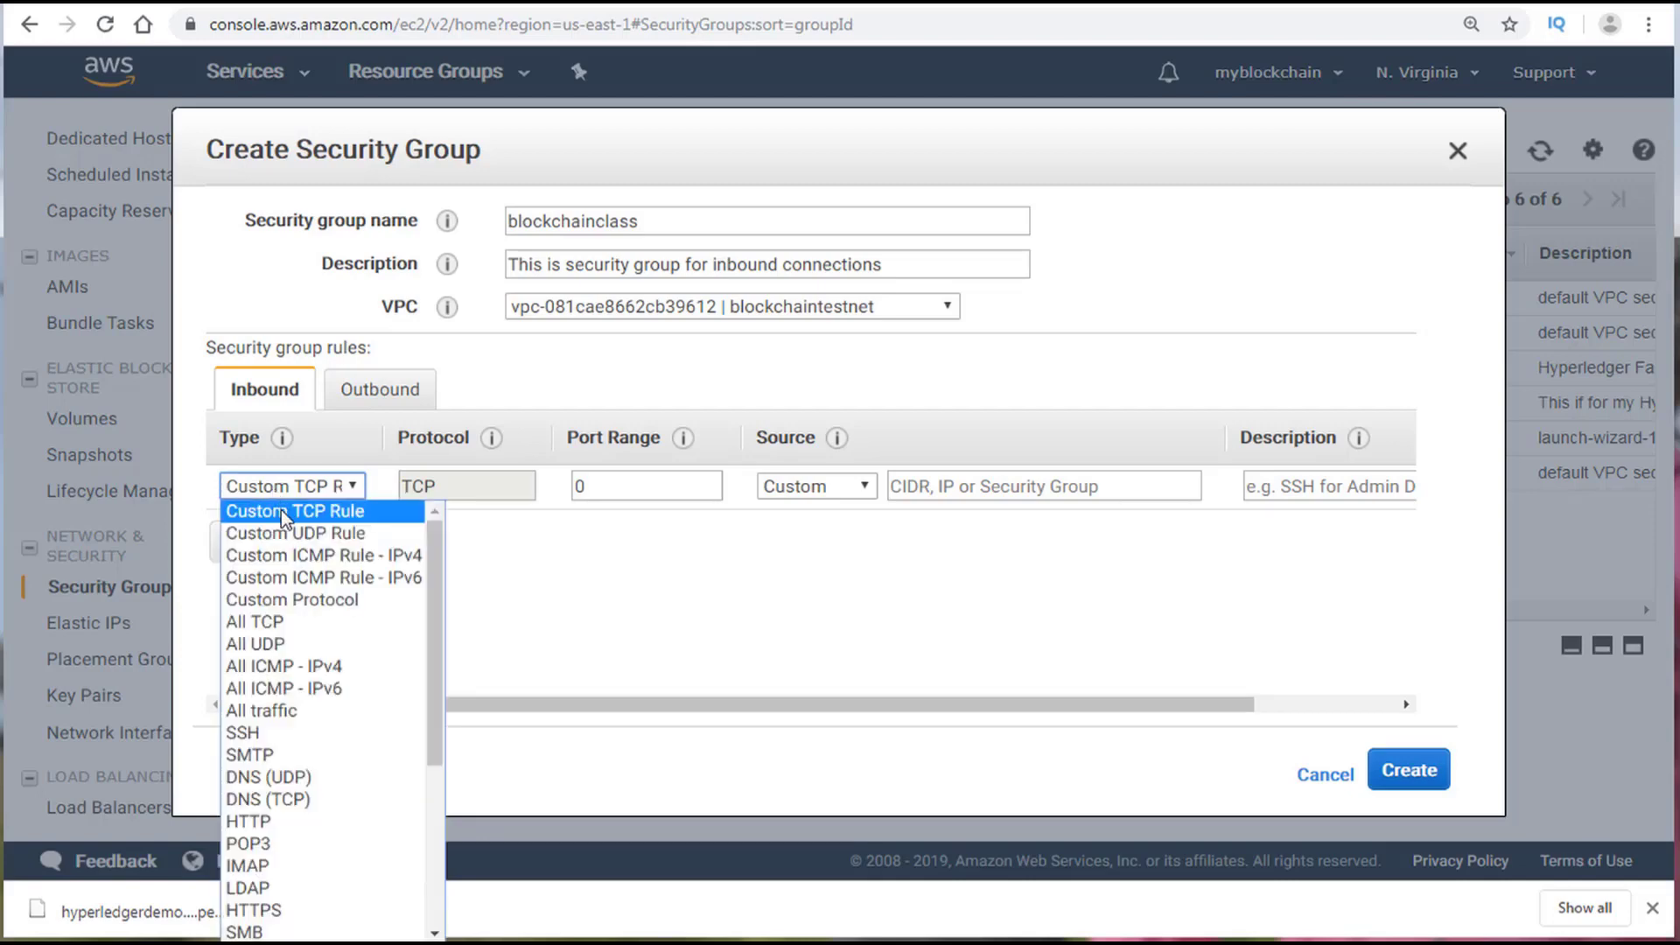
{"action": "key", "text": "s"}
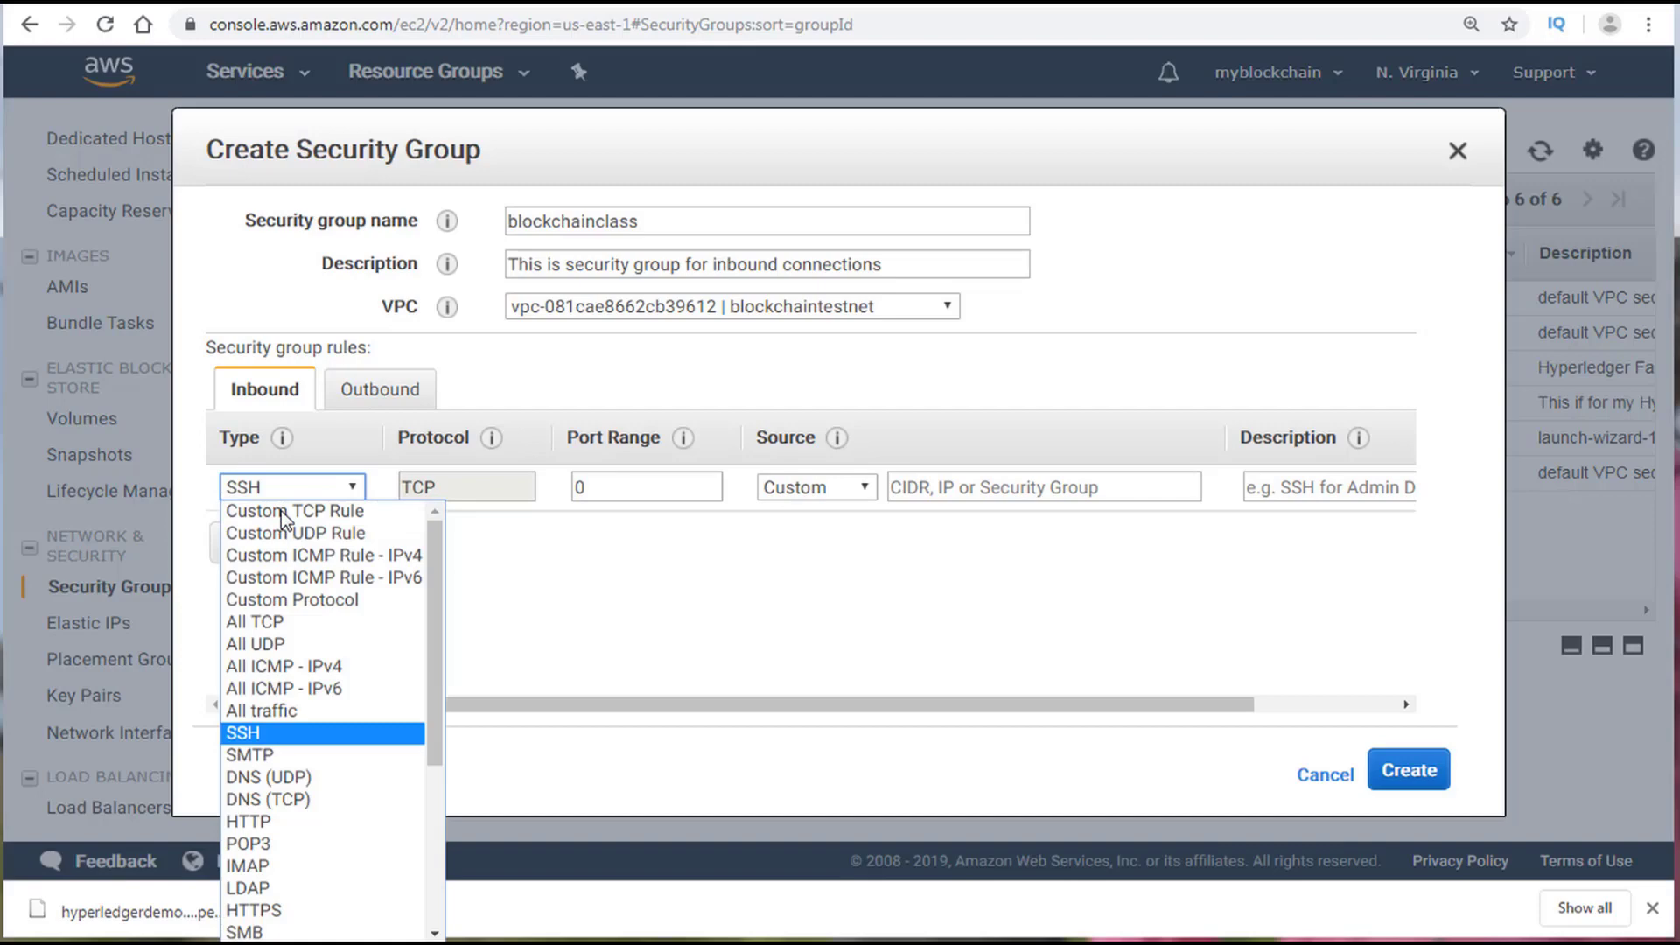
{"action": "left_click", "coordinate": [315, 733]}
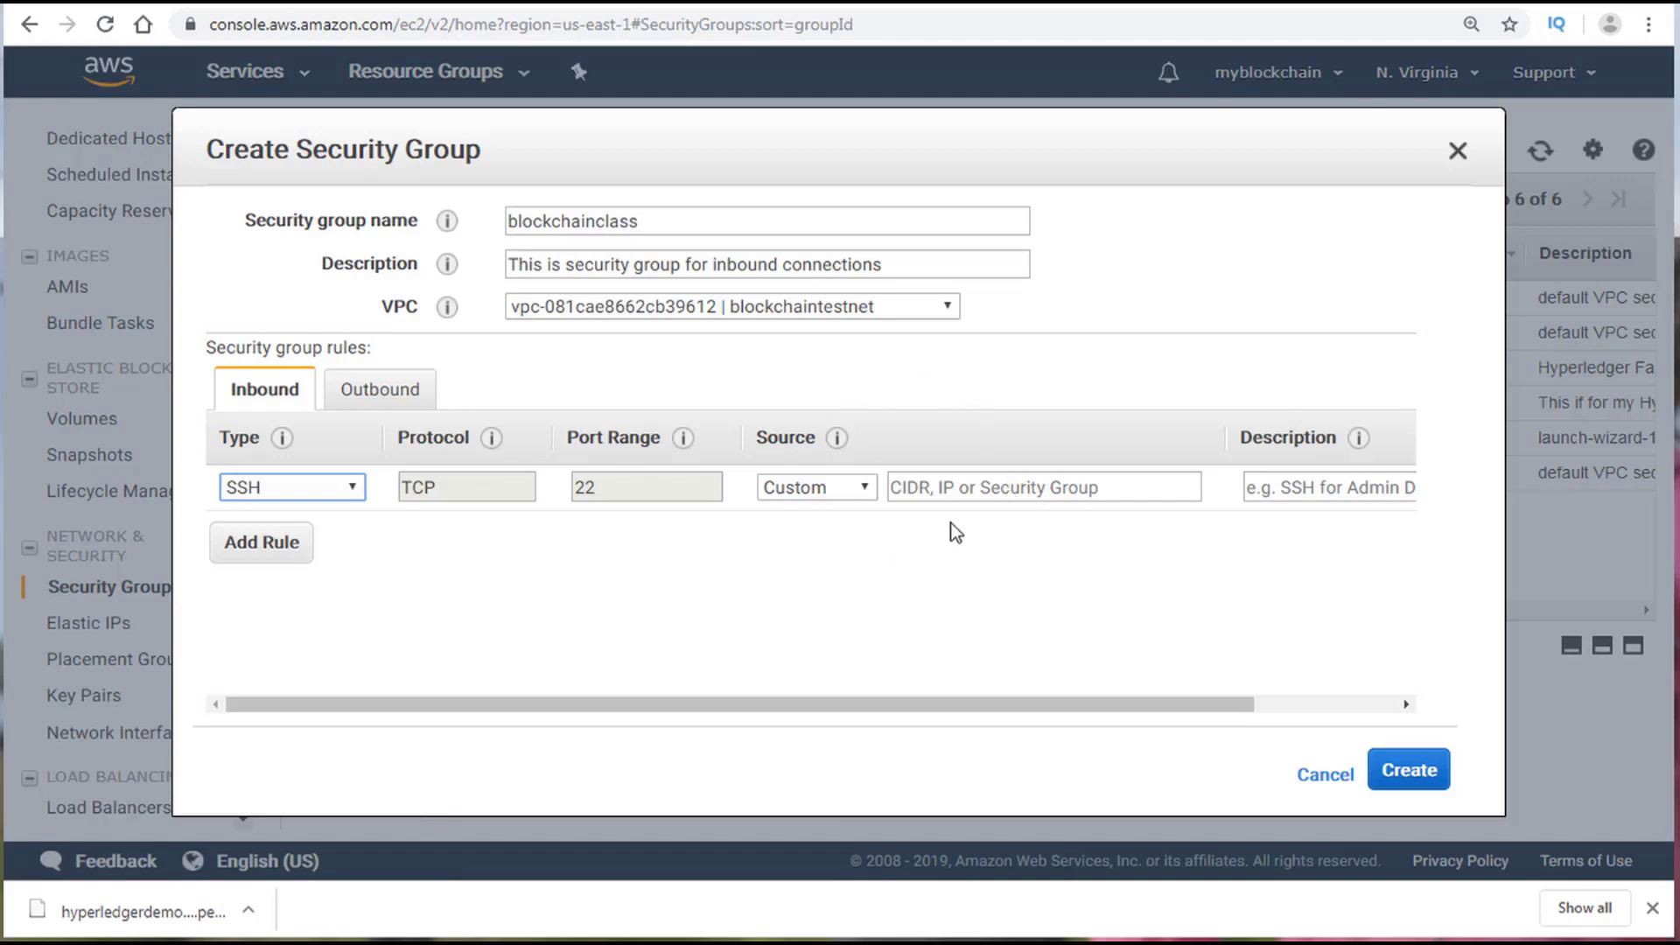
Step: Try My IP as the SSH rule's source, and settle on Anywhere
{"action": "left_click", "coordinate": [964, 486]}
{"action": "left_click", "coordinate": [866, 490]}
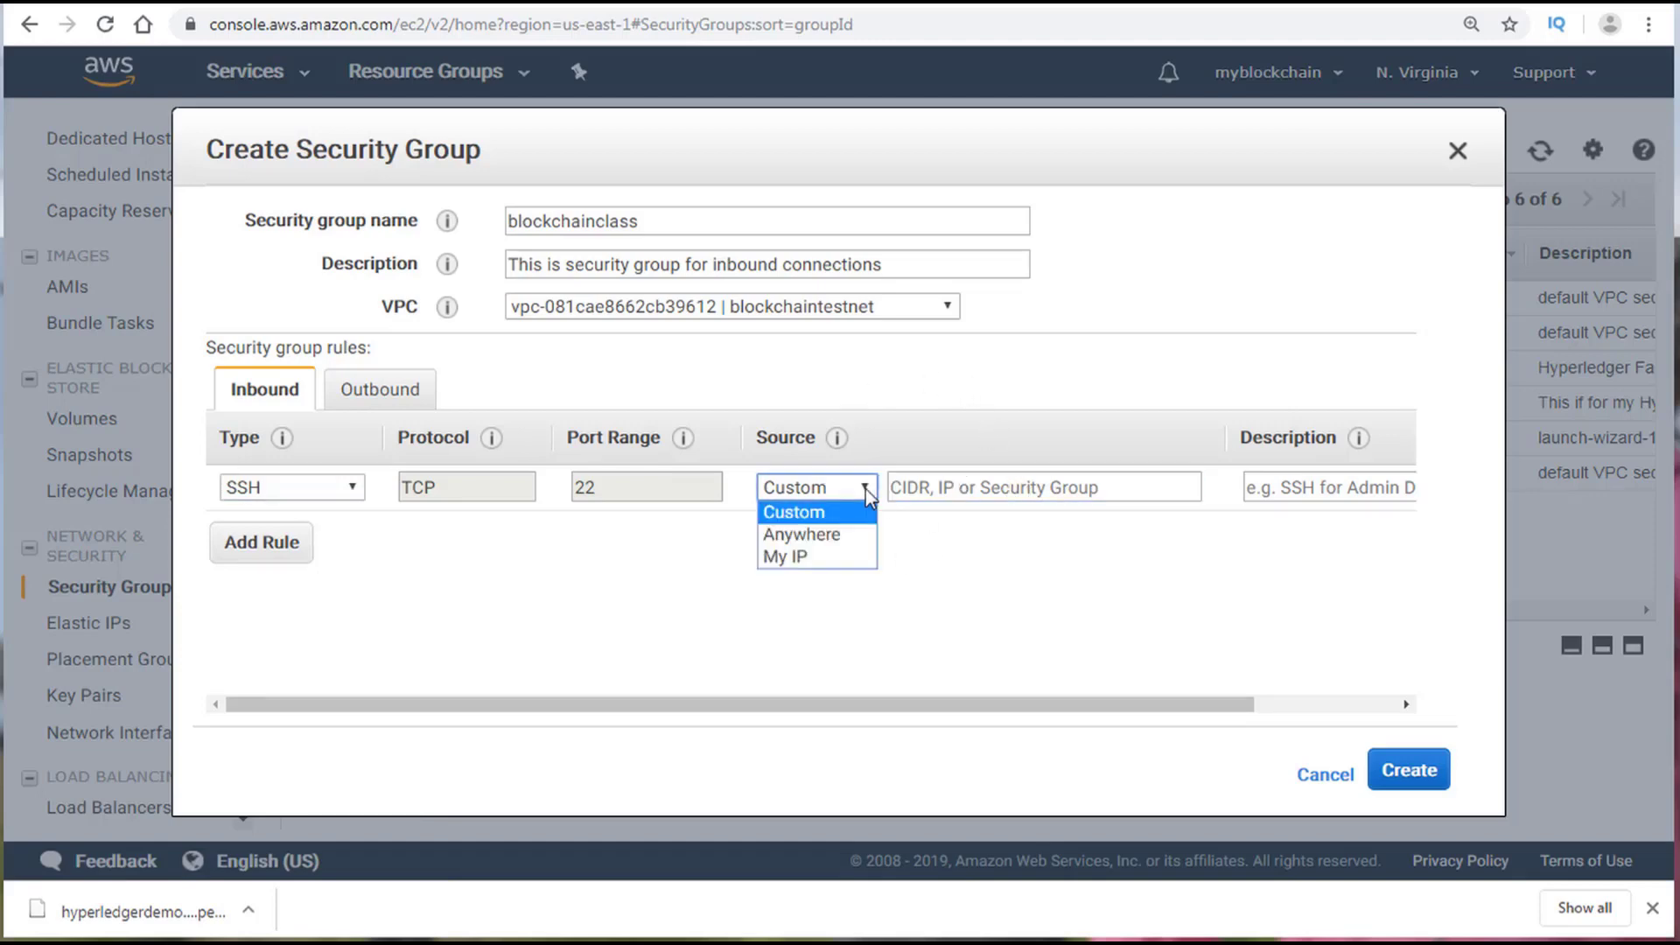
{"action": "left_click", "coordinate": [811, 557]}
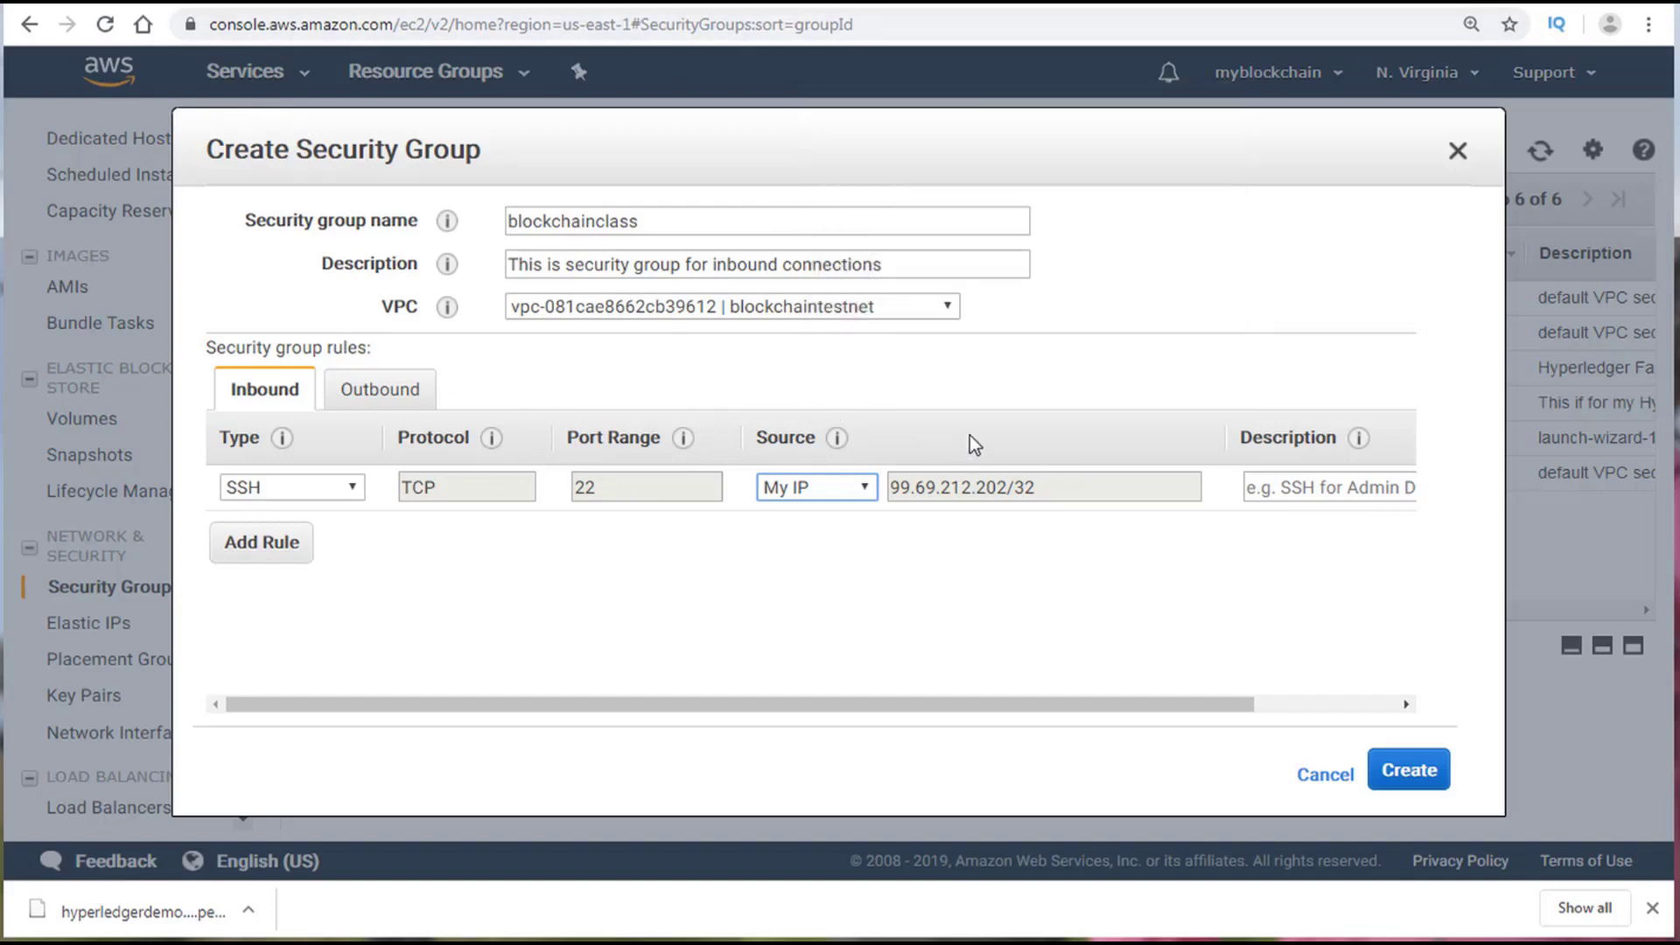
{"action": "left_click", "coordinate": [861, 487]}
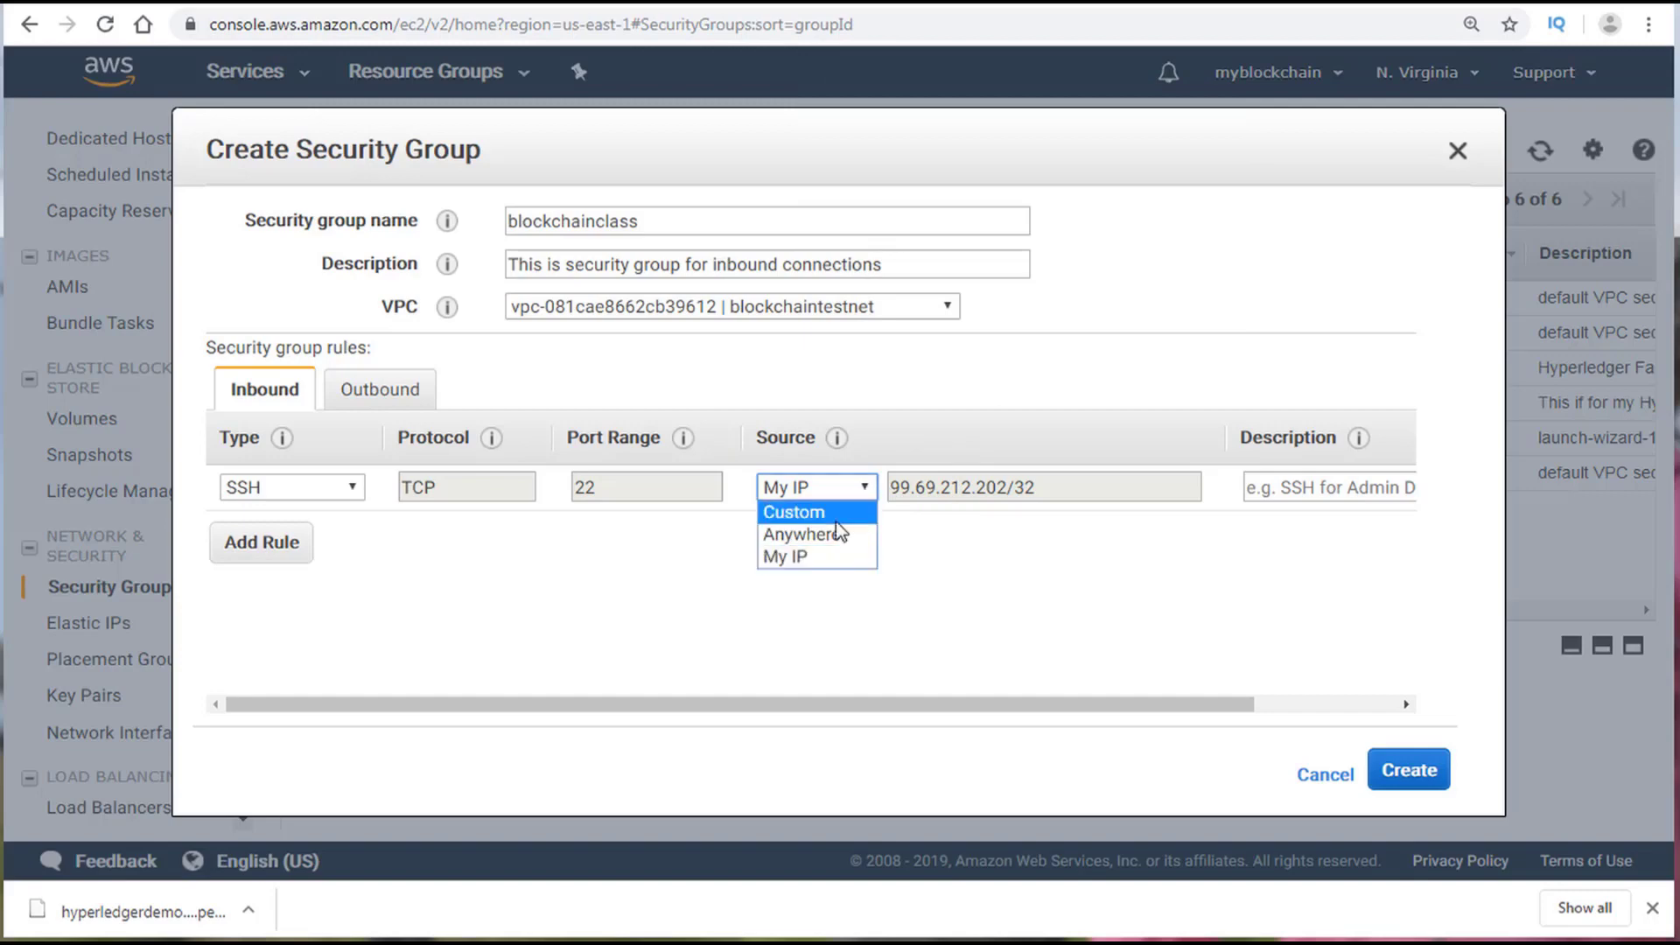
{"action": "left_click", "coordinate": [831, 532]}
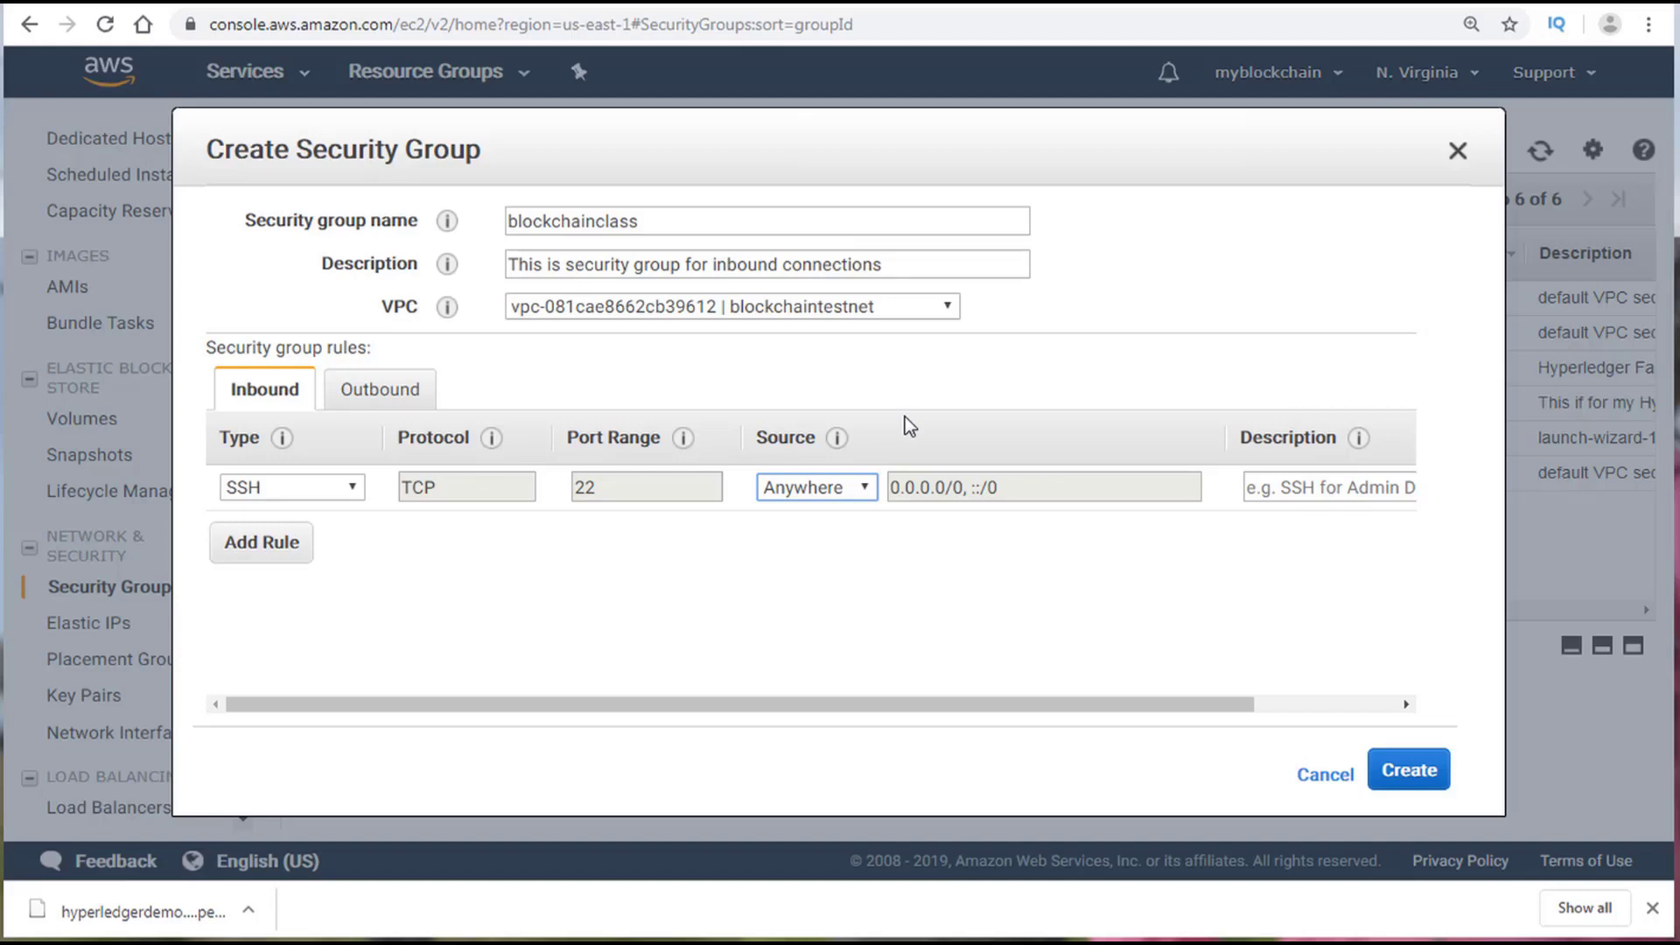
Step: Add a second inbound rule and try the Custom Protocol type with http as the protocol
{"action": "left_click", "coordinate": [260, 544]}
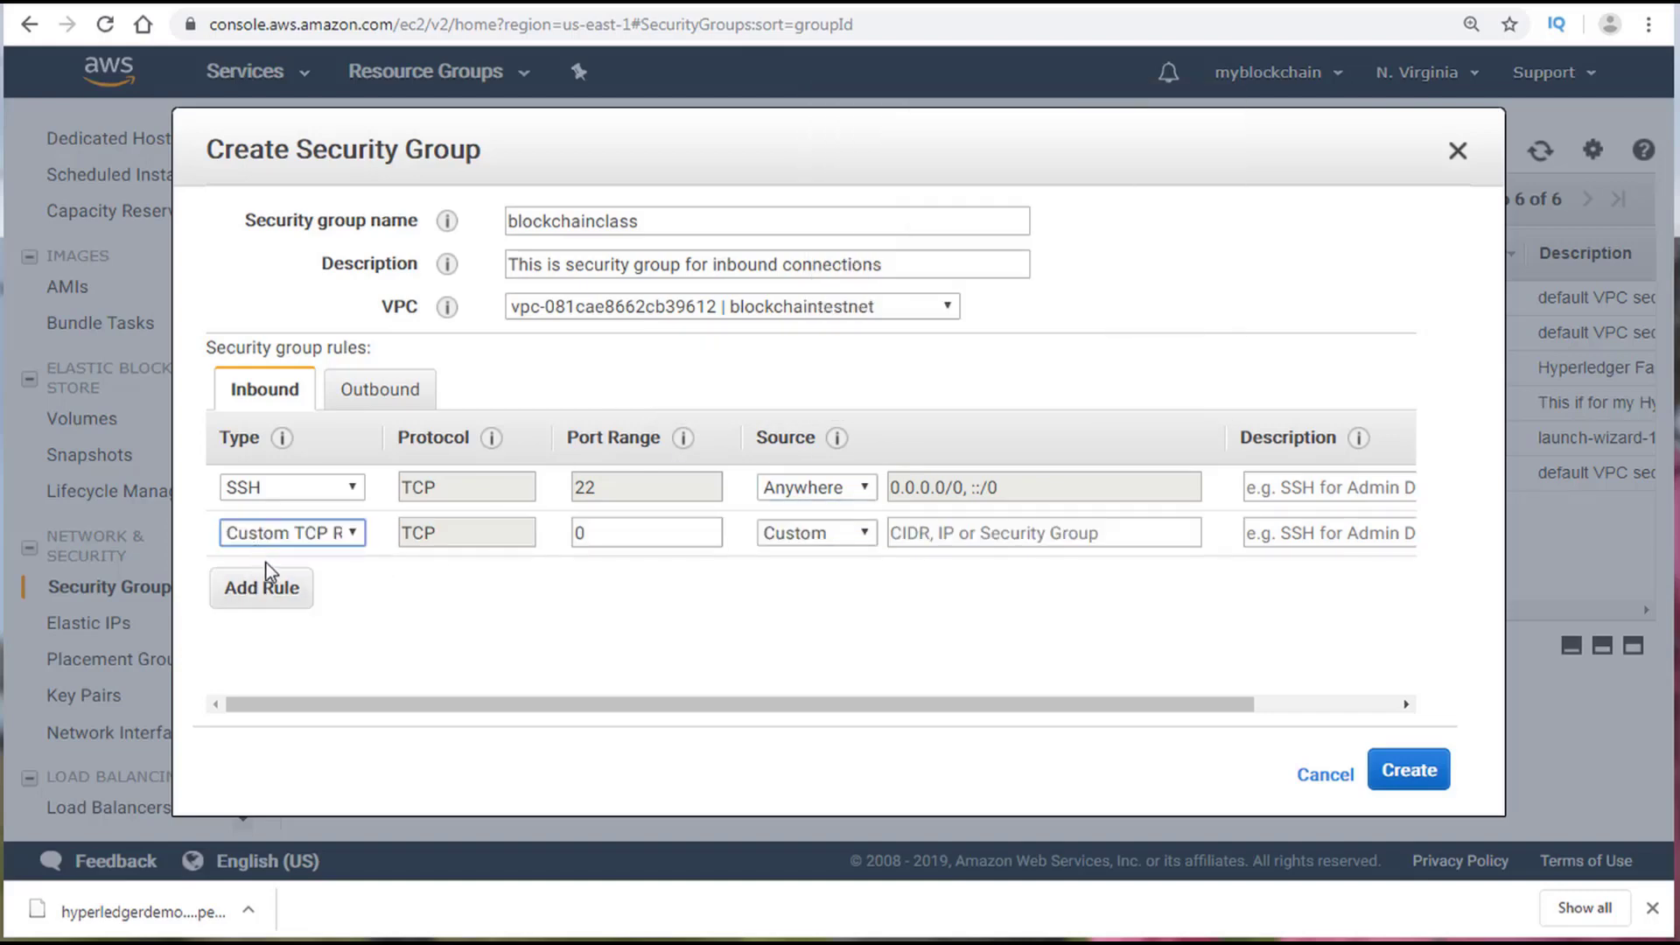
{"action": "left_click", "coordinate": [354, 534]}
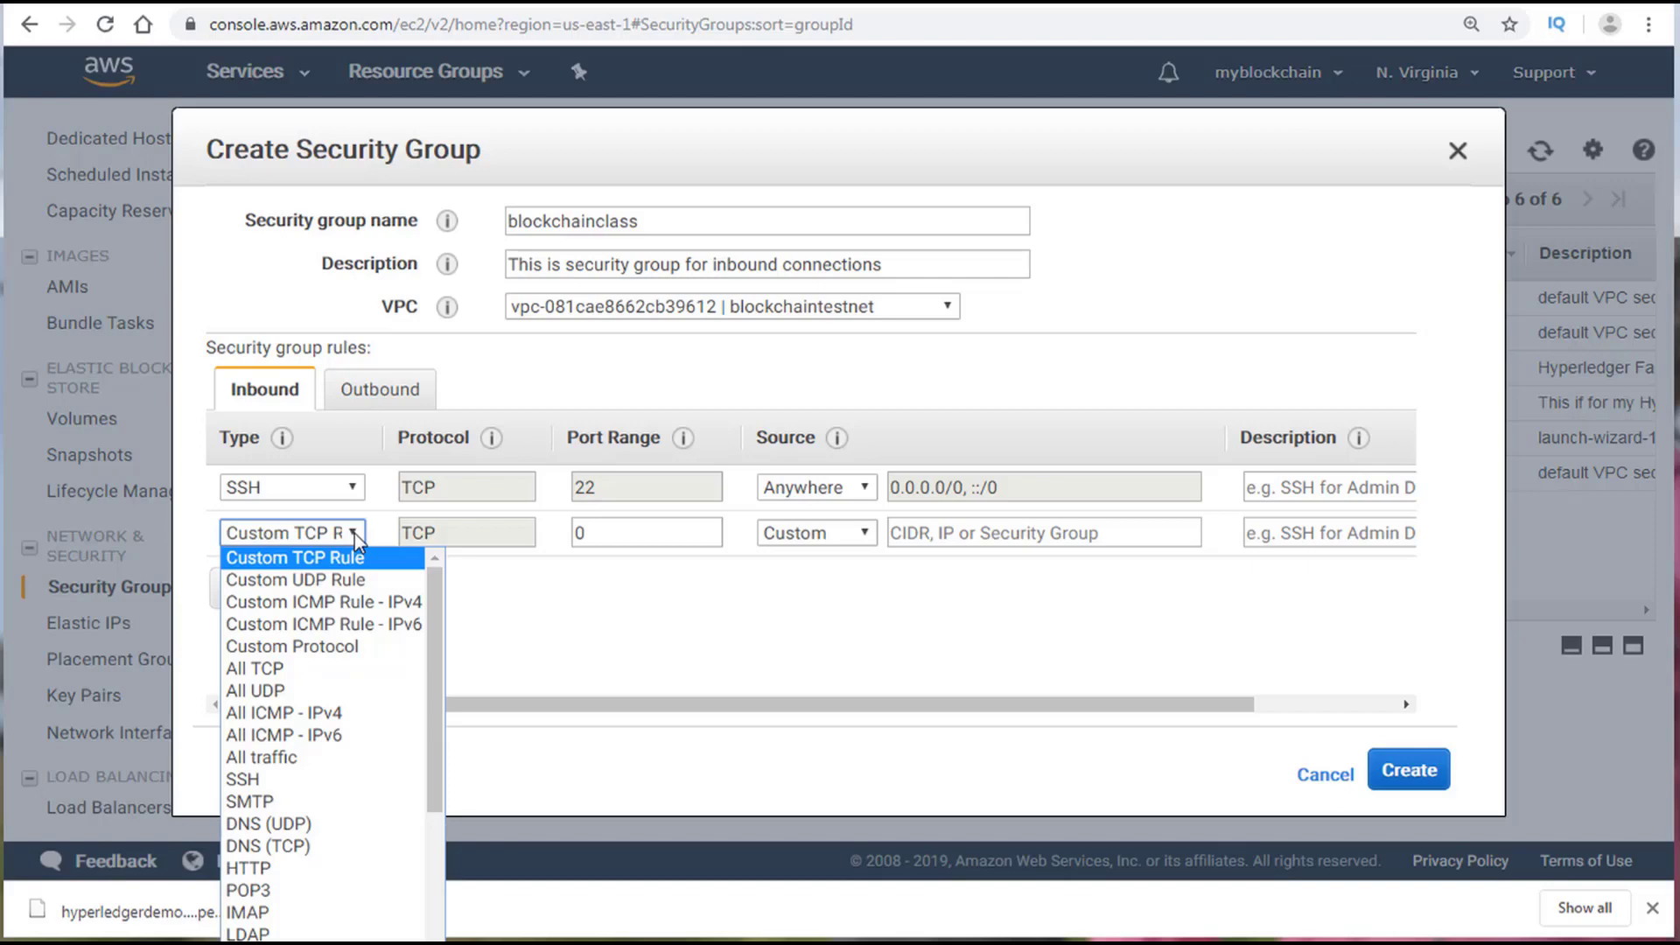
{"action": "key", "text": "h"}
{"action": "left_click", "coordinate": [301, 651]}
{"action": "left_click", "coordinate": [484, 537]}
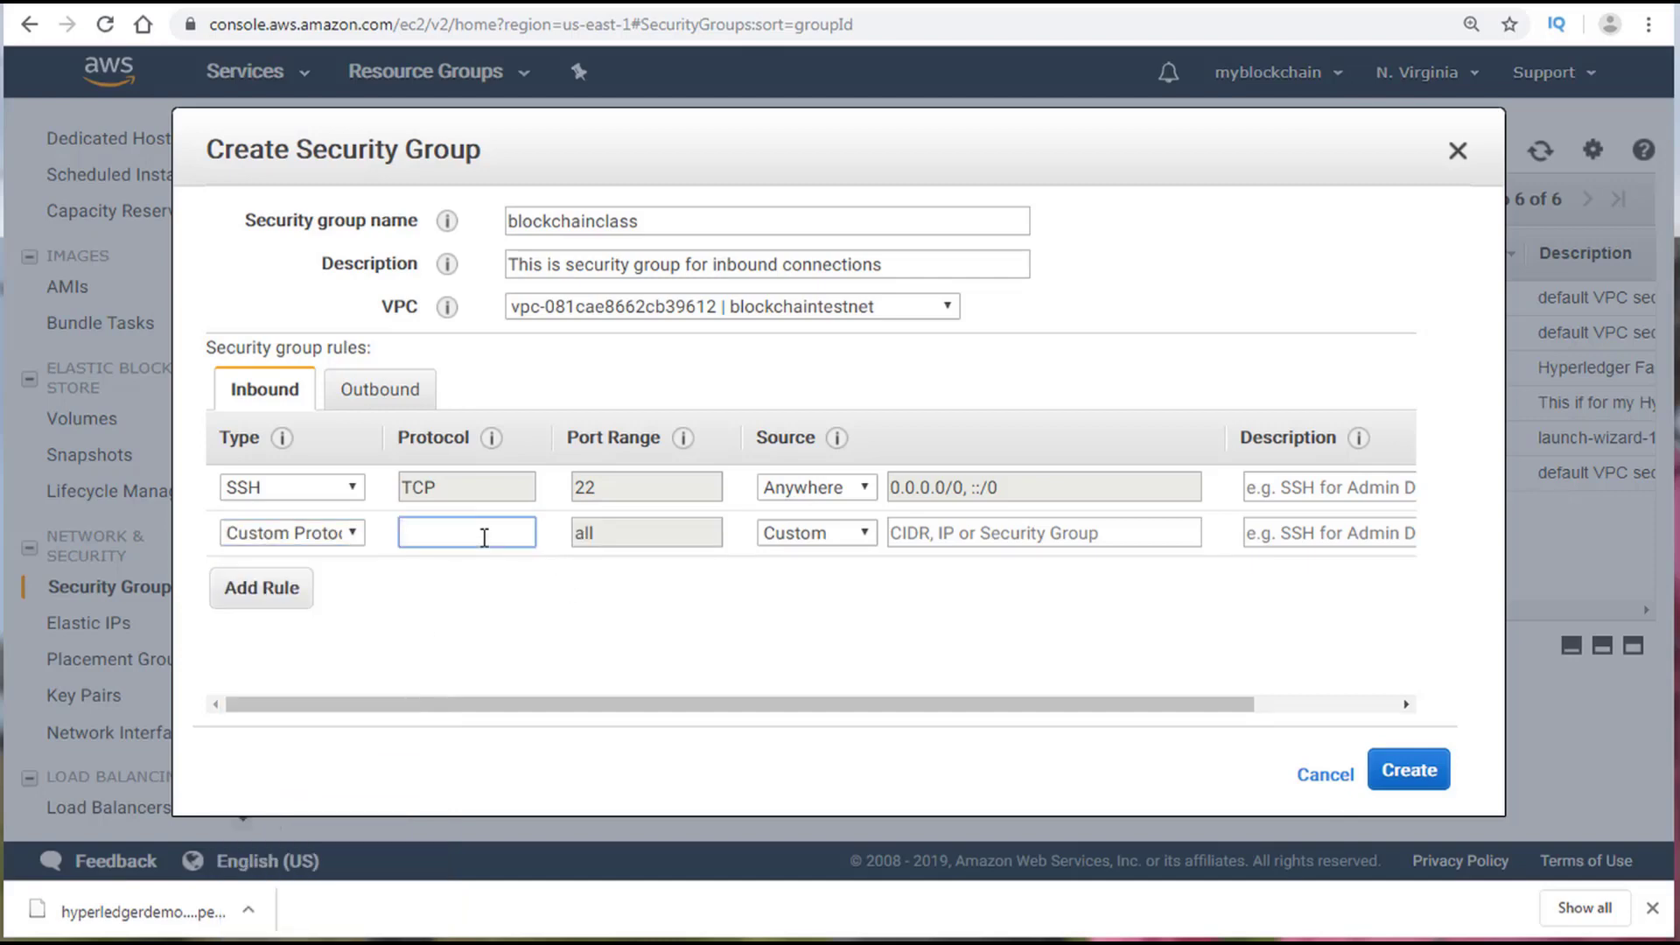
{"action": "type", "text": "httoo"}
{"action": "key", "text": "BackSpace"}
{"action": "key", "text": "BackSpace"}
{"action": "type", "text": "p"}
{"action": "key", "text": "Tab"}
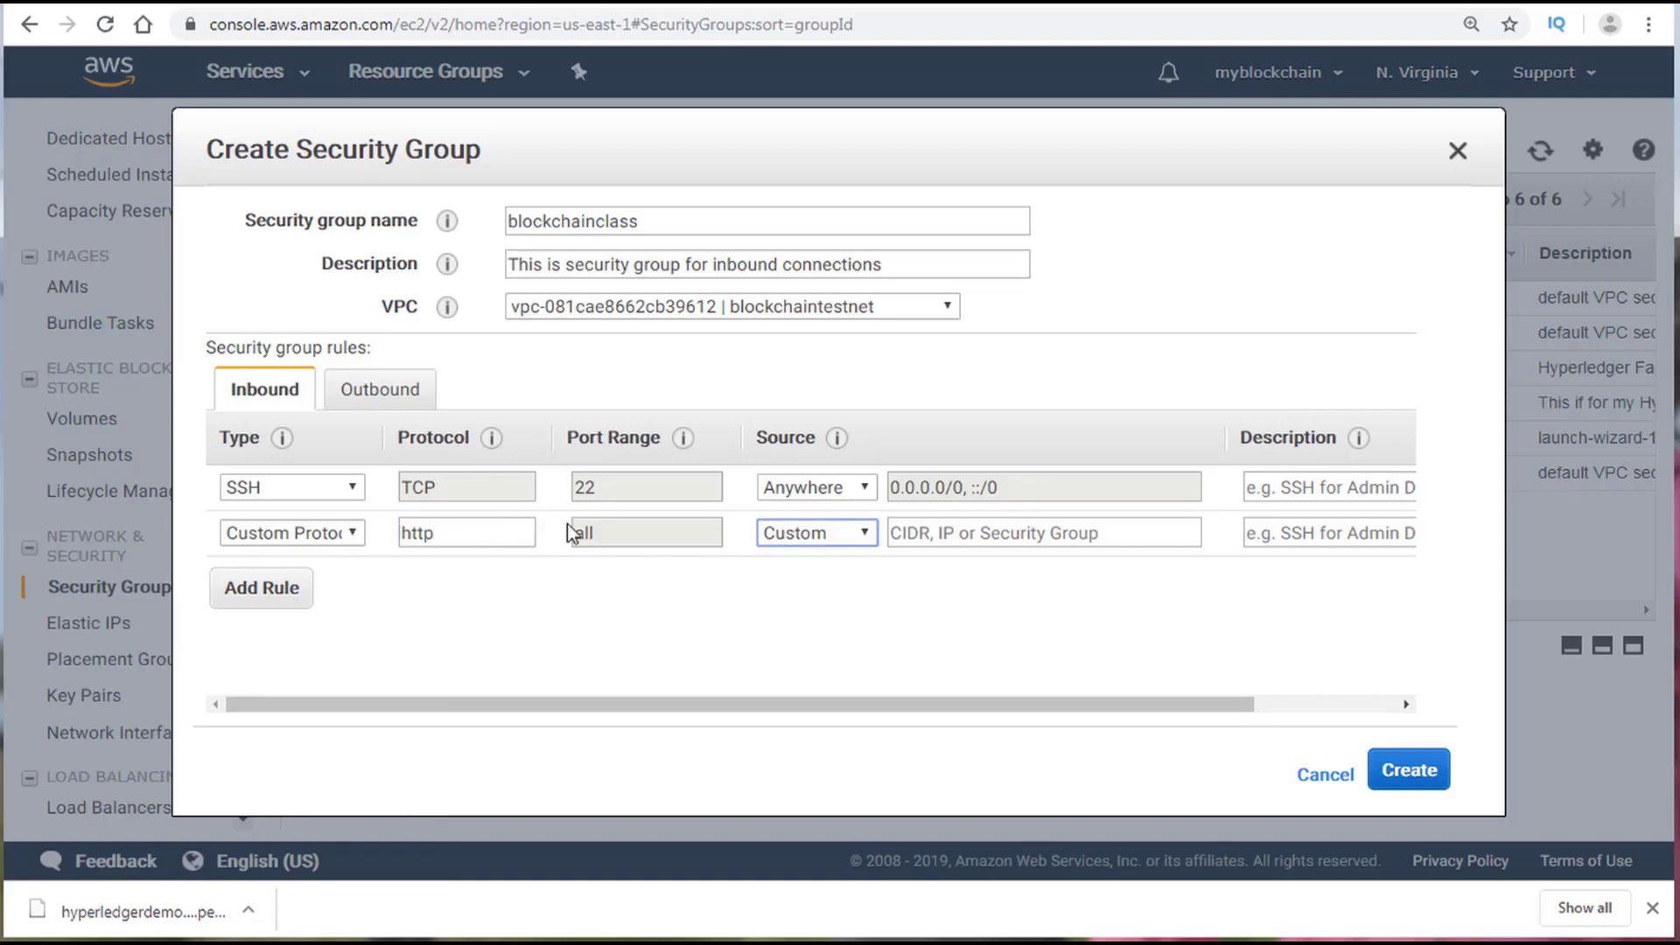
Step: Change the second inbound rule to a Custom TCP Rule on port 8080 with source Anywhere
{"action": "left_click", "coordinate": [353, 534]}
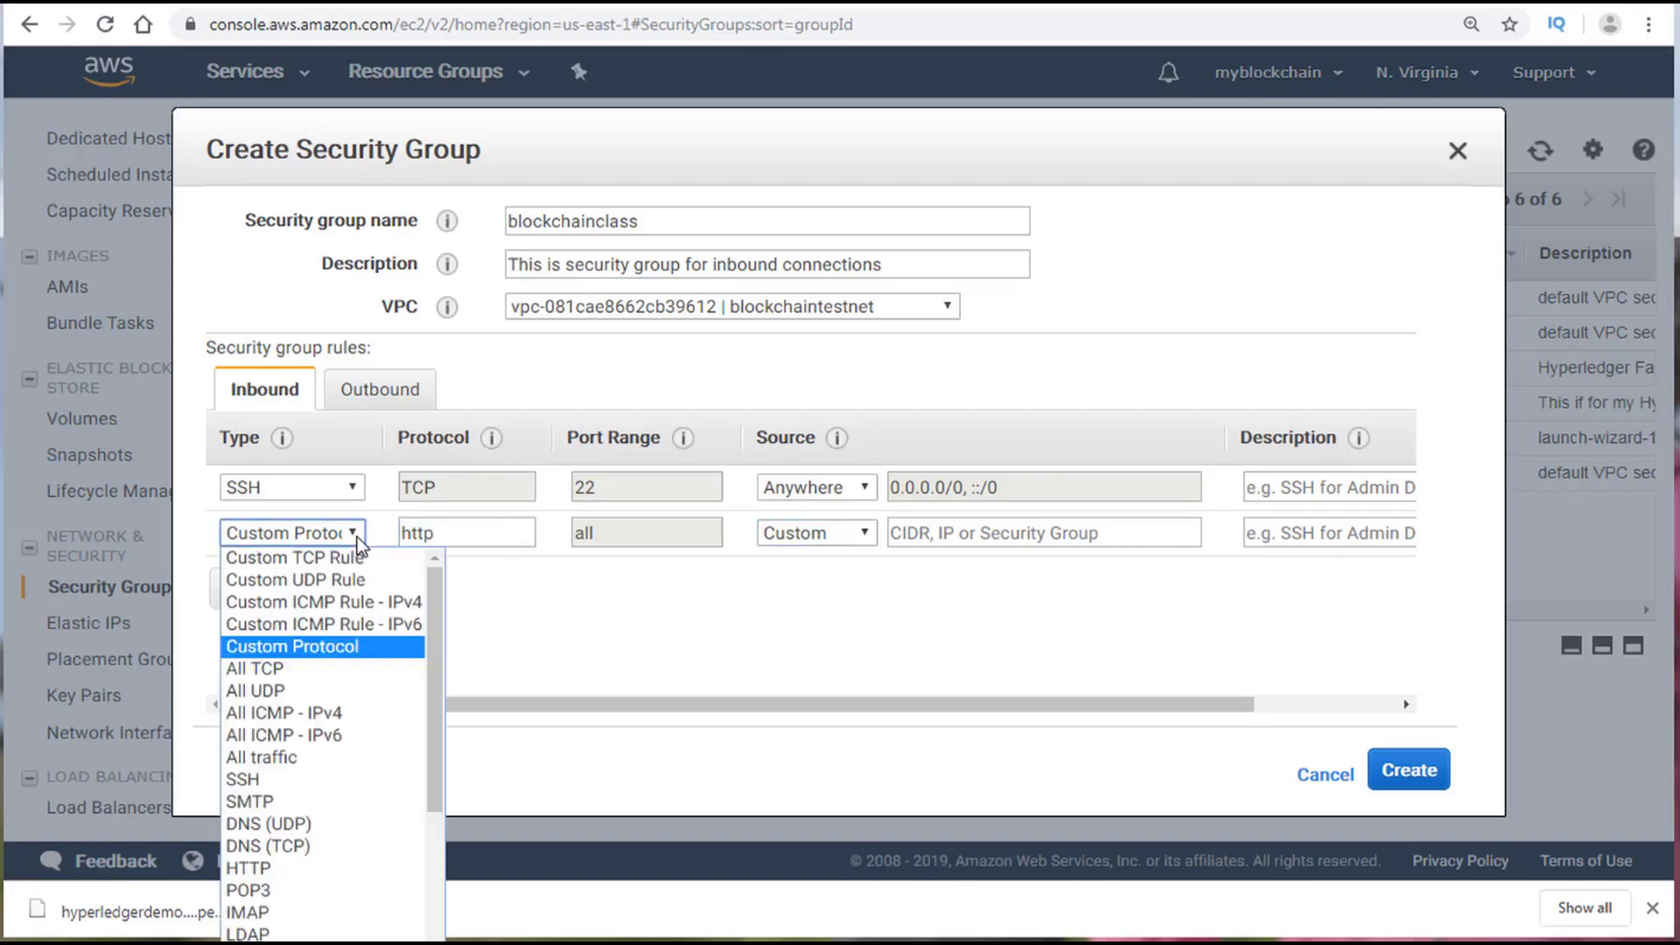
{"action": "left_click", "coordinate": [350, 556]}
{"action": "left_click", "coordinate": [620, 537]}
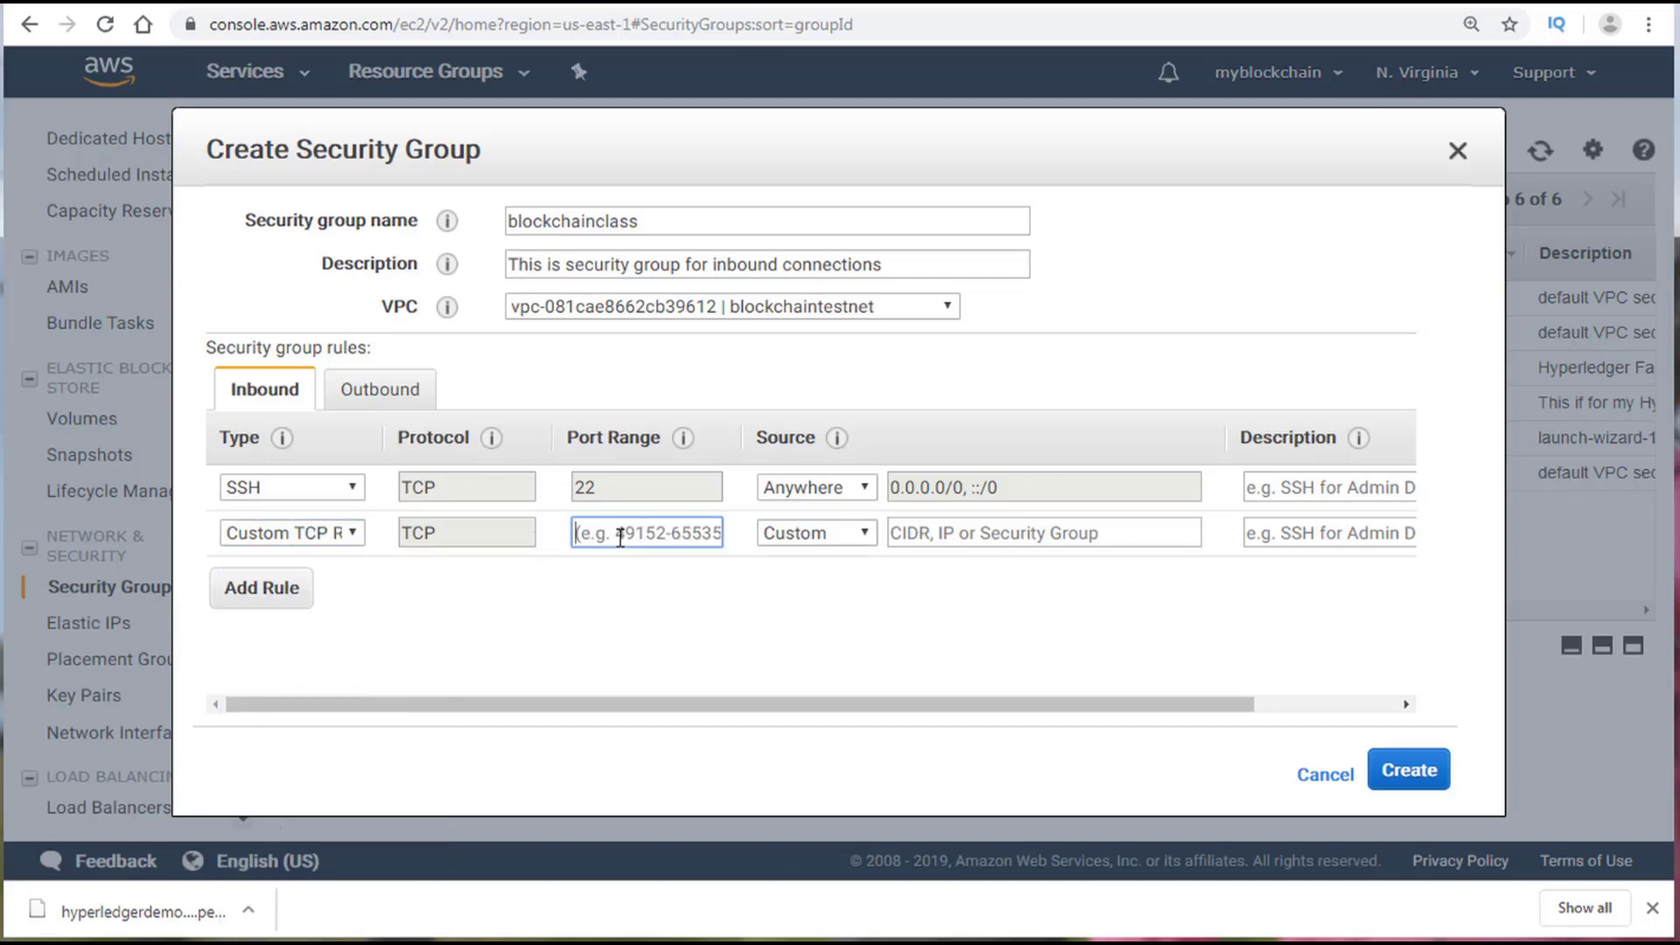
{"action": "type", "text": "8080"}
{"action": "left_click", "coordinate": [580, 614]}
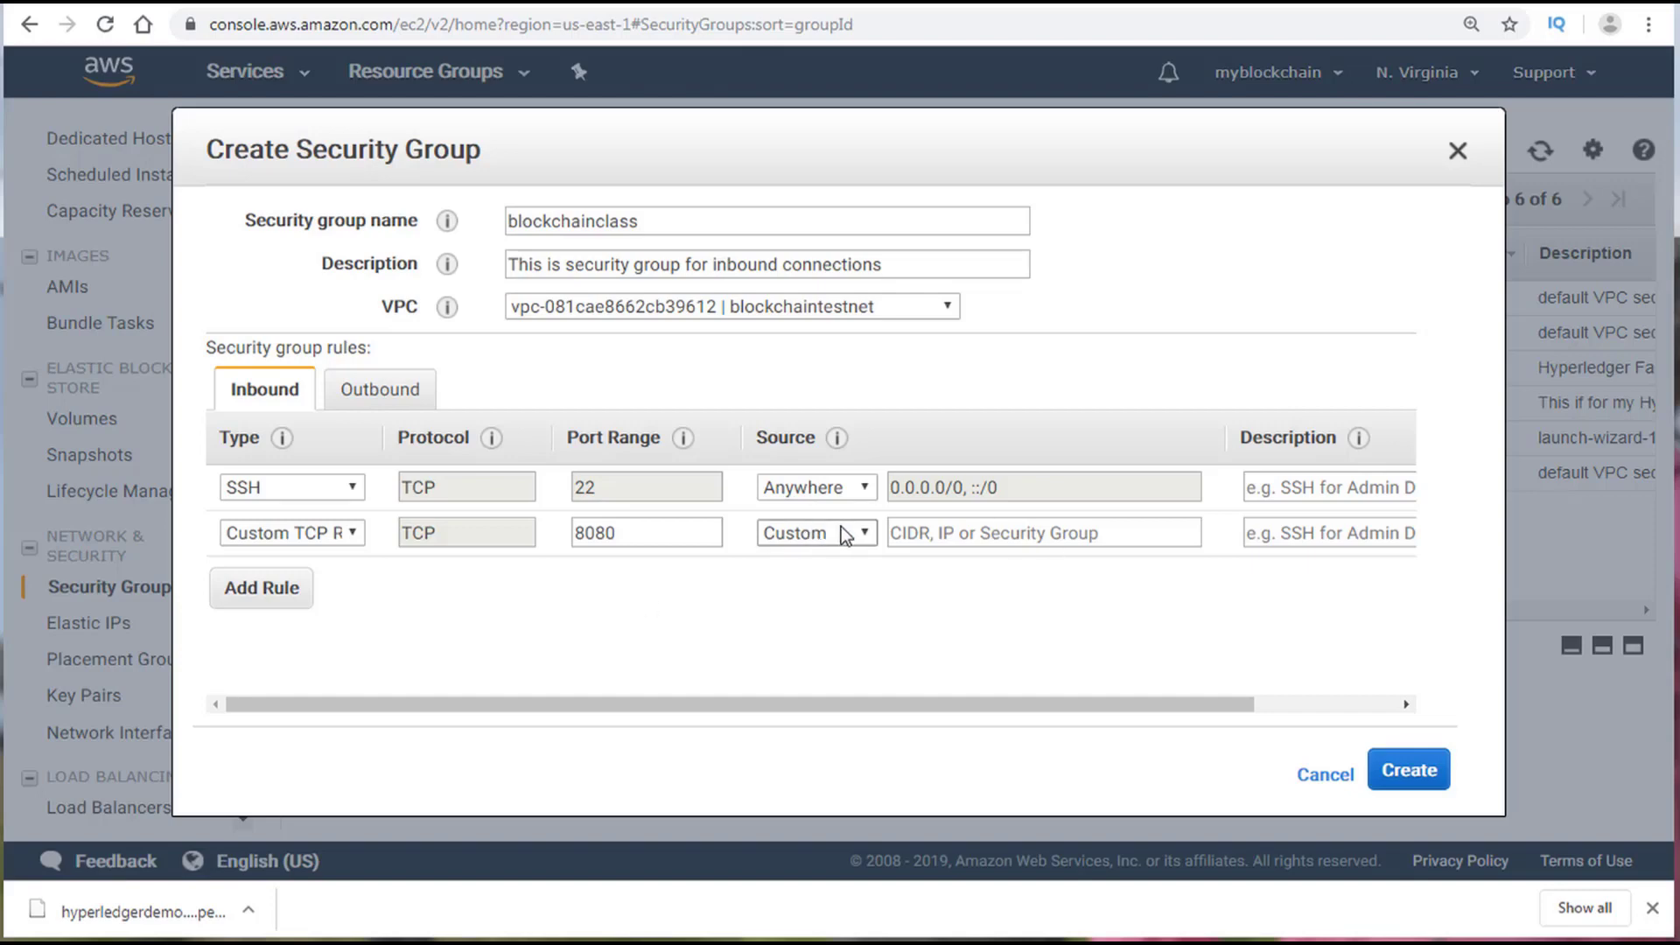
{"action": "left_click", "coordinate": [866, 533]}
{"action": "left_click", "coordinate": [802, 580]}
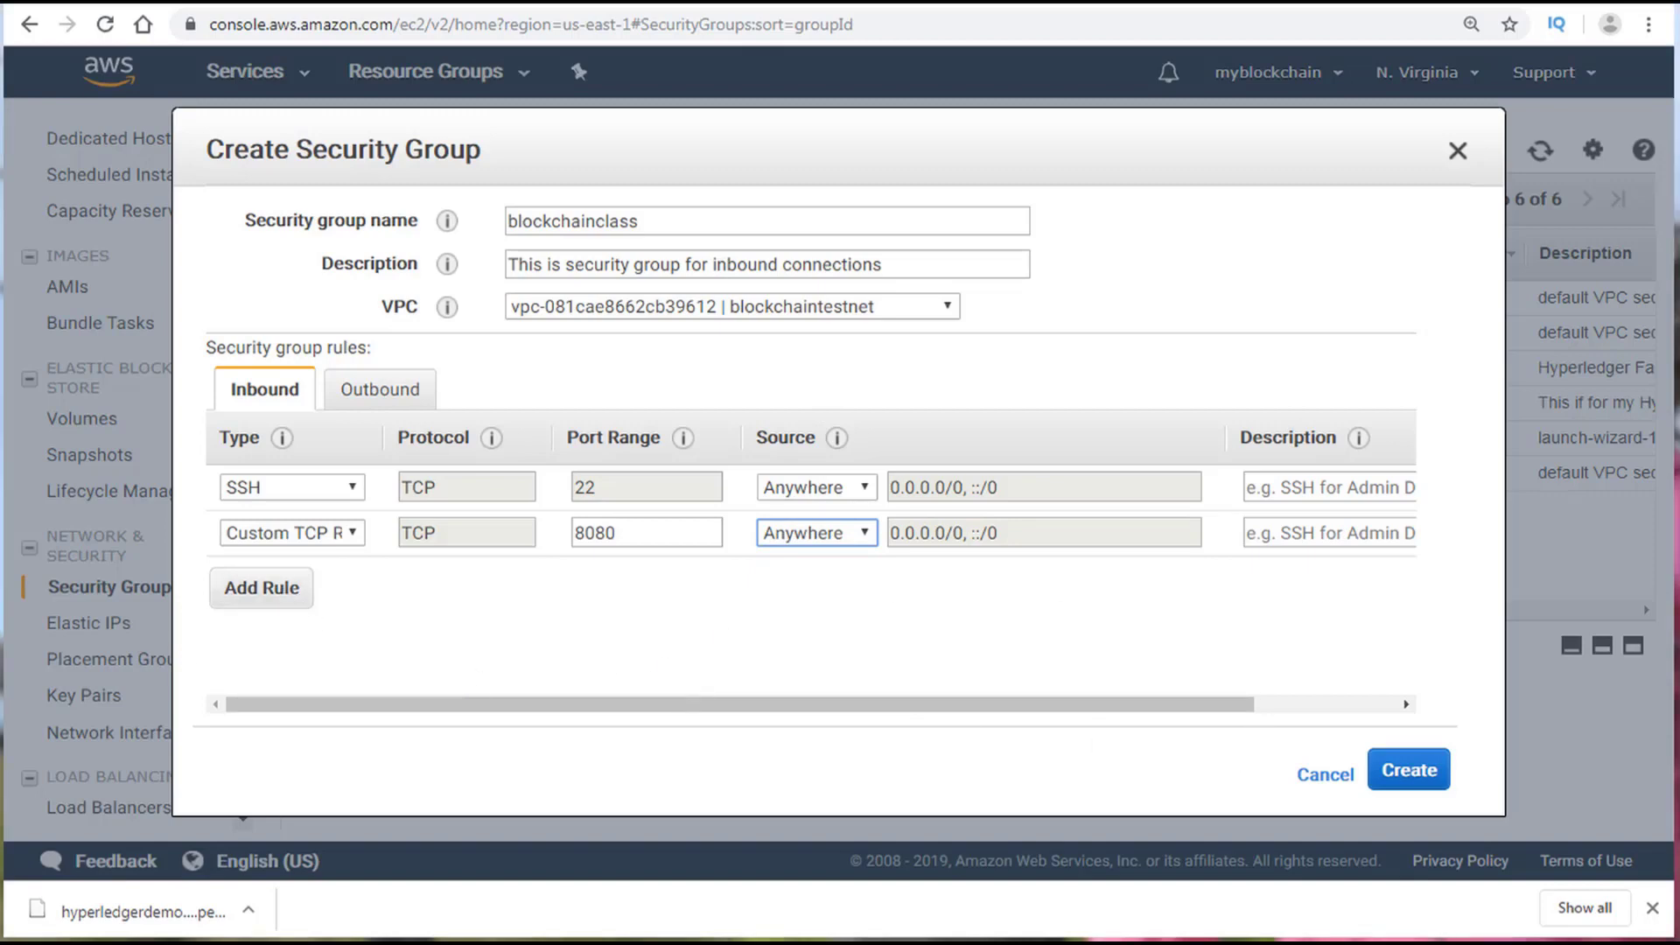
Step: Check the outbound rules of the new blockchainclass security group and create the group
{"action": "left_click", "coordinate": [396, 398]}
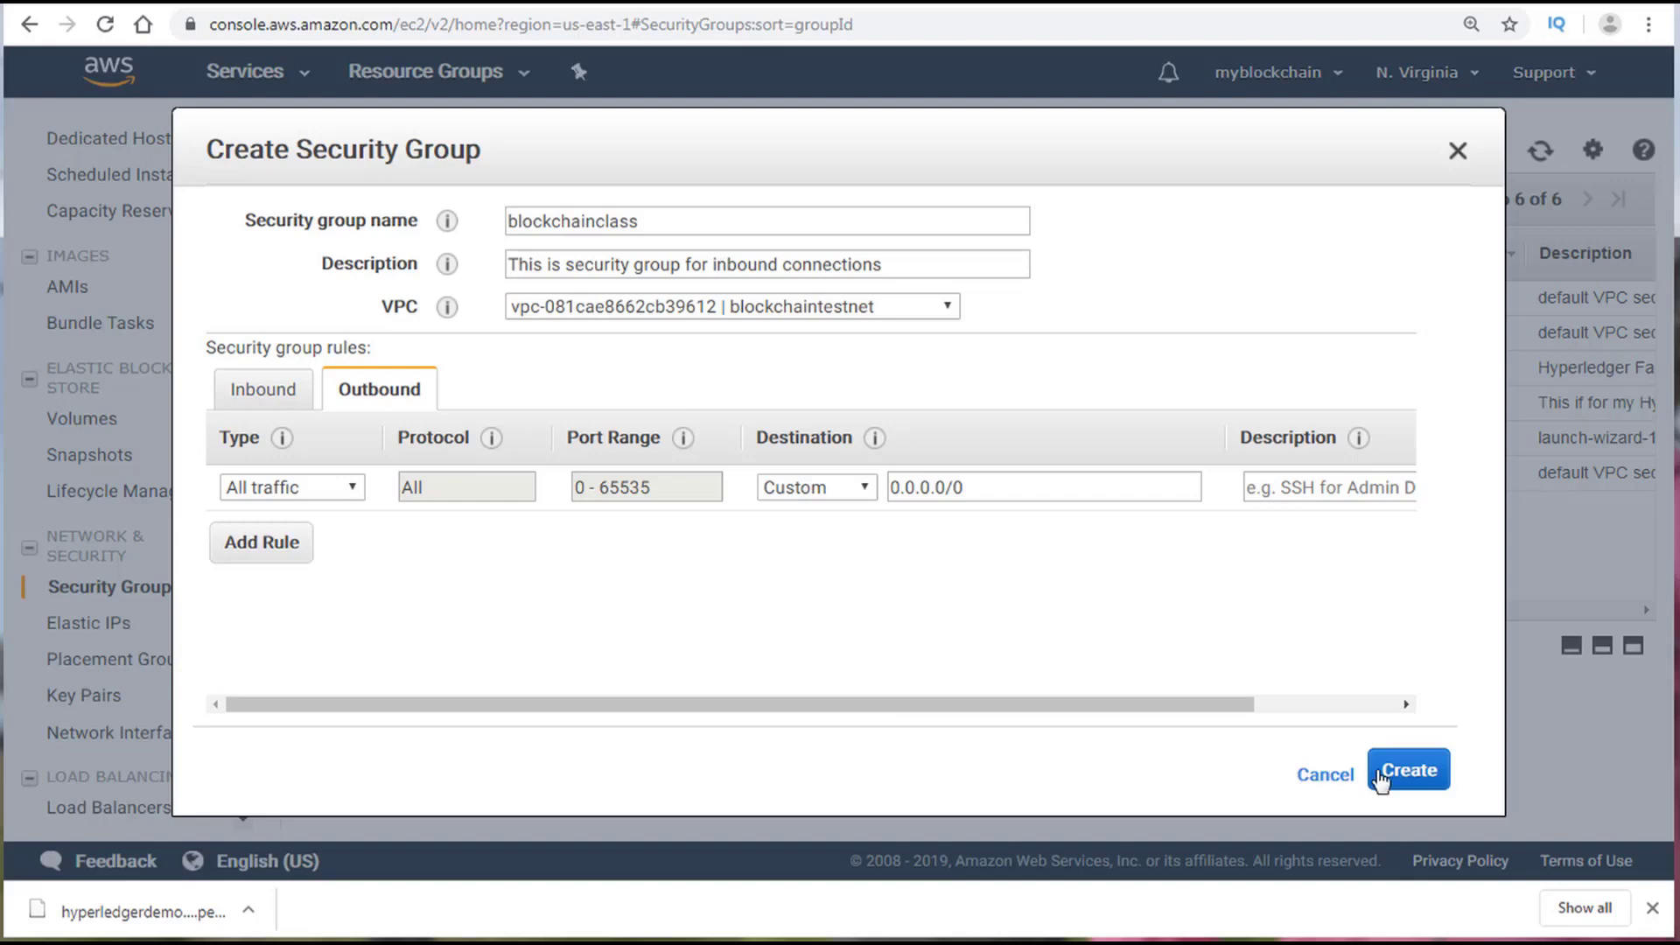
{"action": "left_click", "coordinate": [1431, 774]}
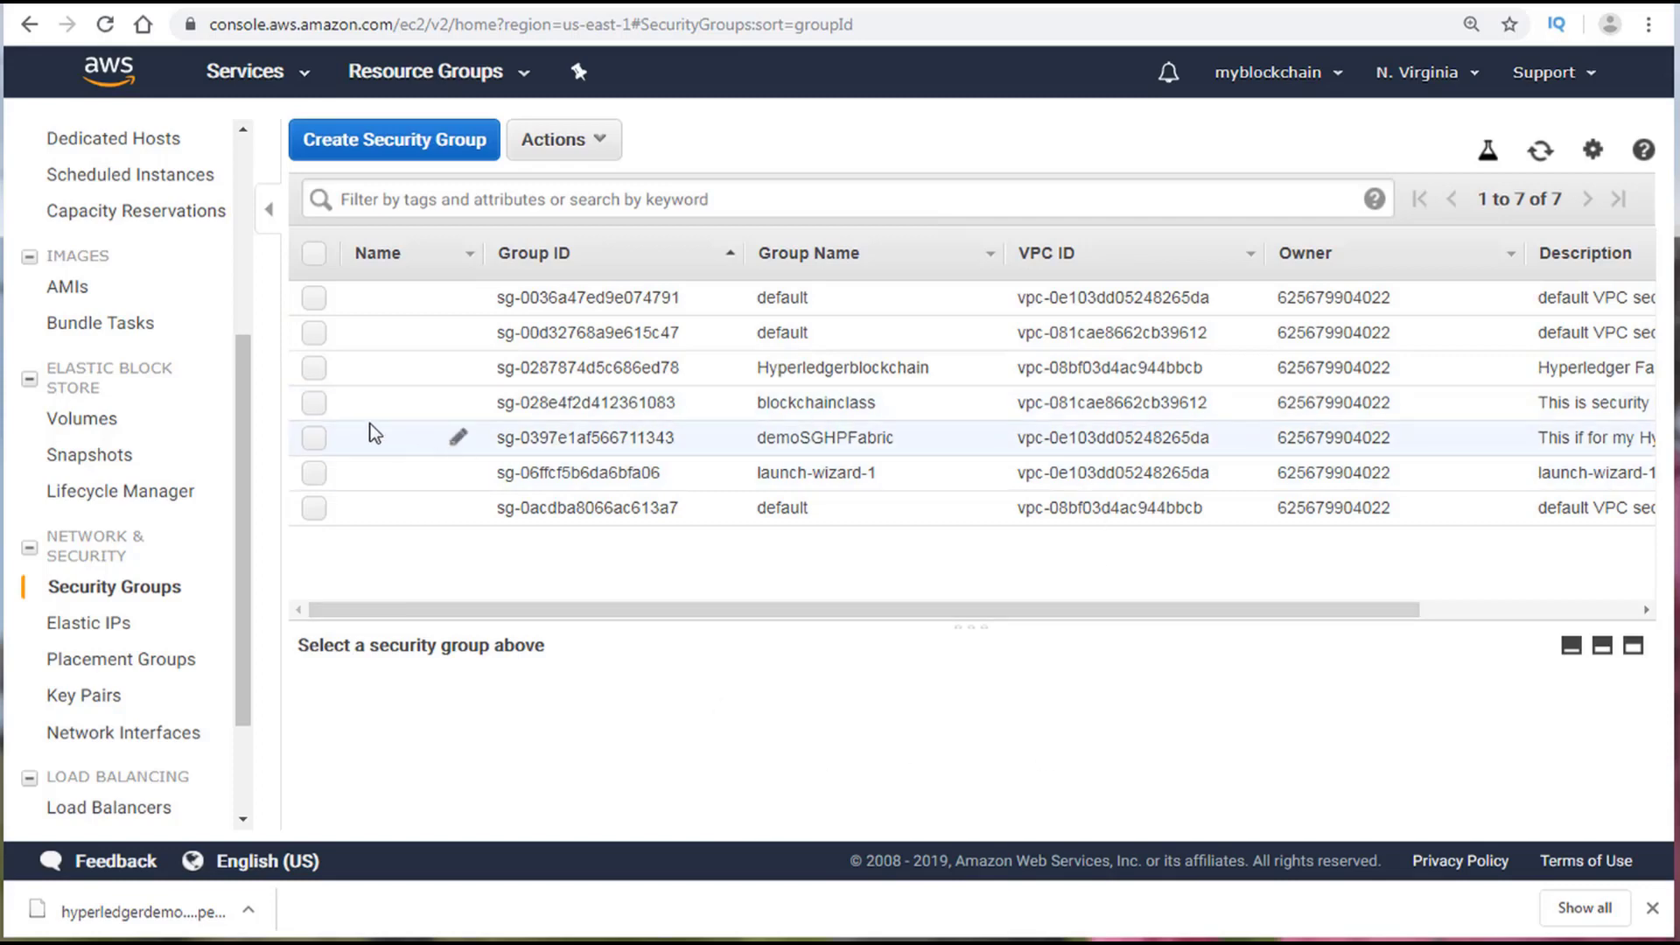
Step: Review the inbound and outbound rules of the blockchainclass security group
{"action": "left_click", "coordinate": [313, 405]}
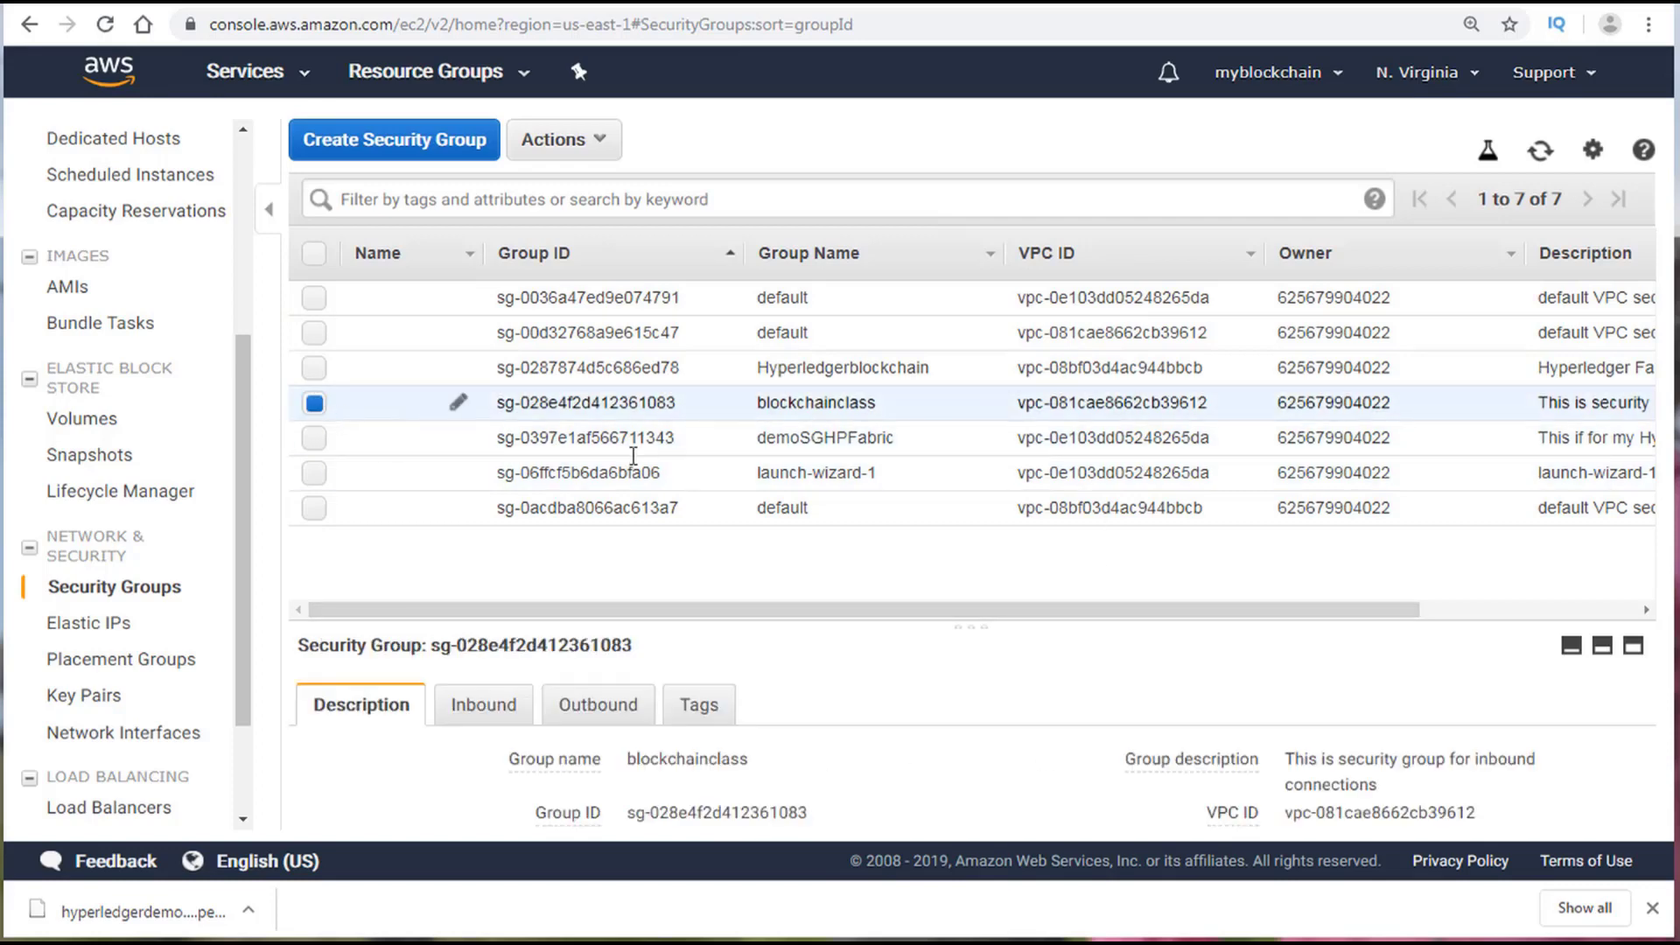
{"action": "left_click", "coordinate": [483, 704]}
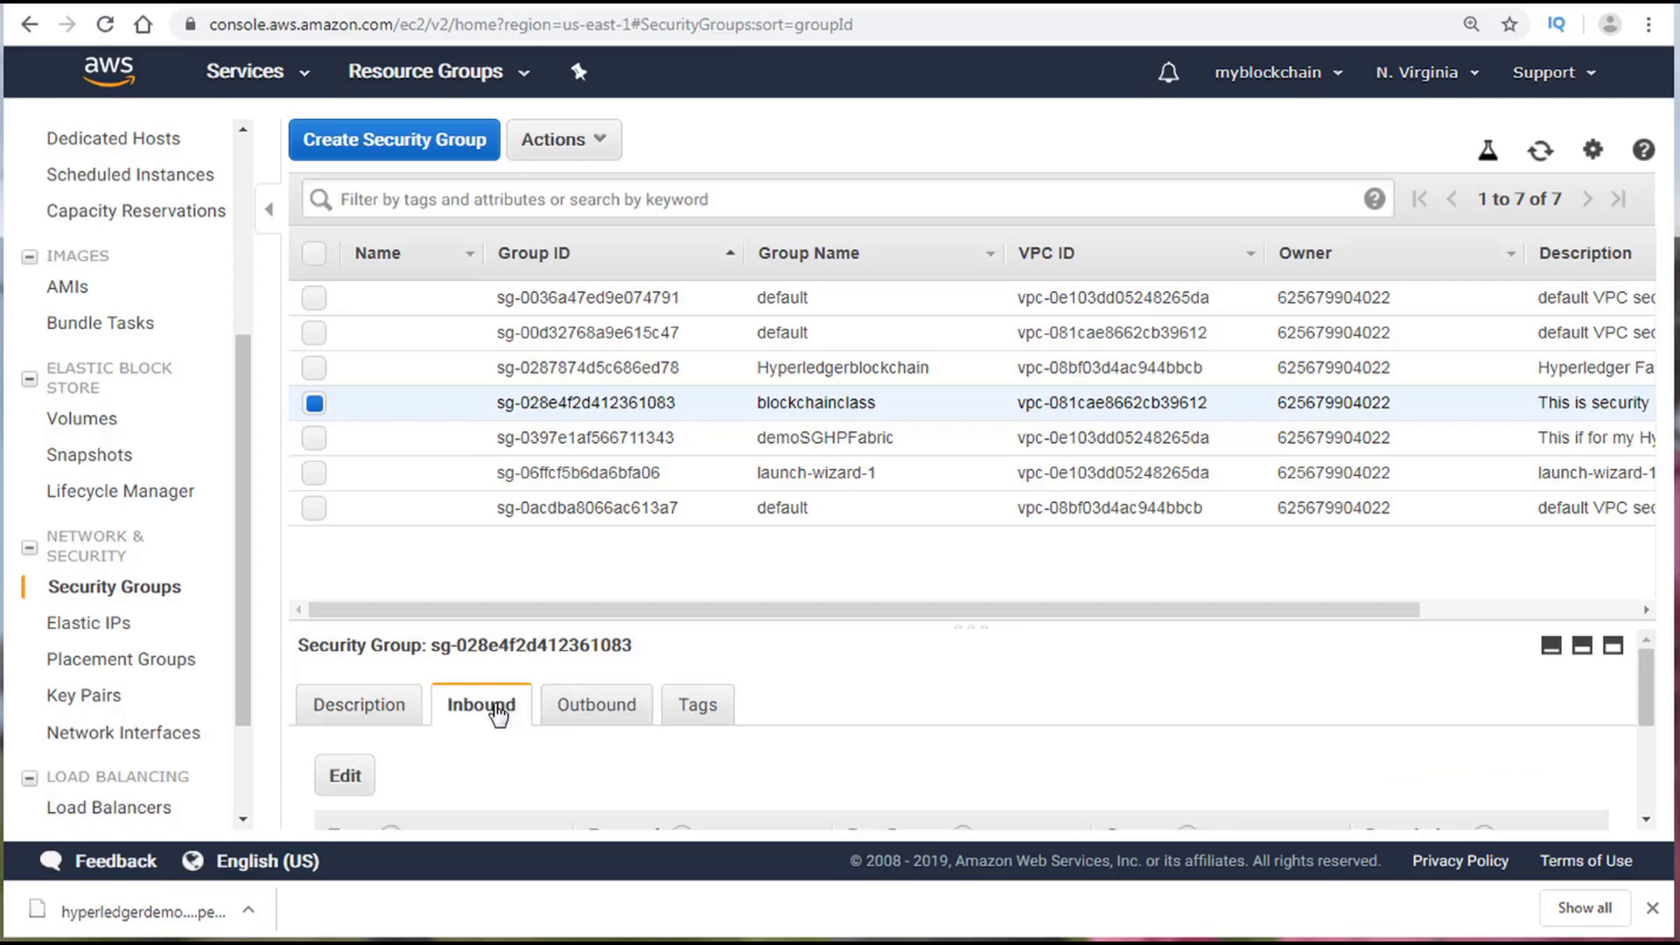
{"action": "scroll", "coordinate": [886, 719], "scroll_direction": "down", "scroll_amount": 3}
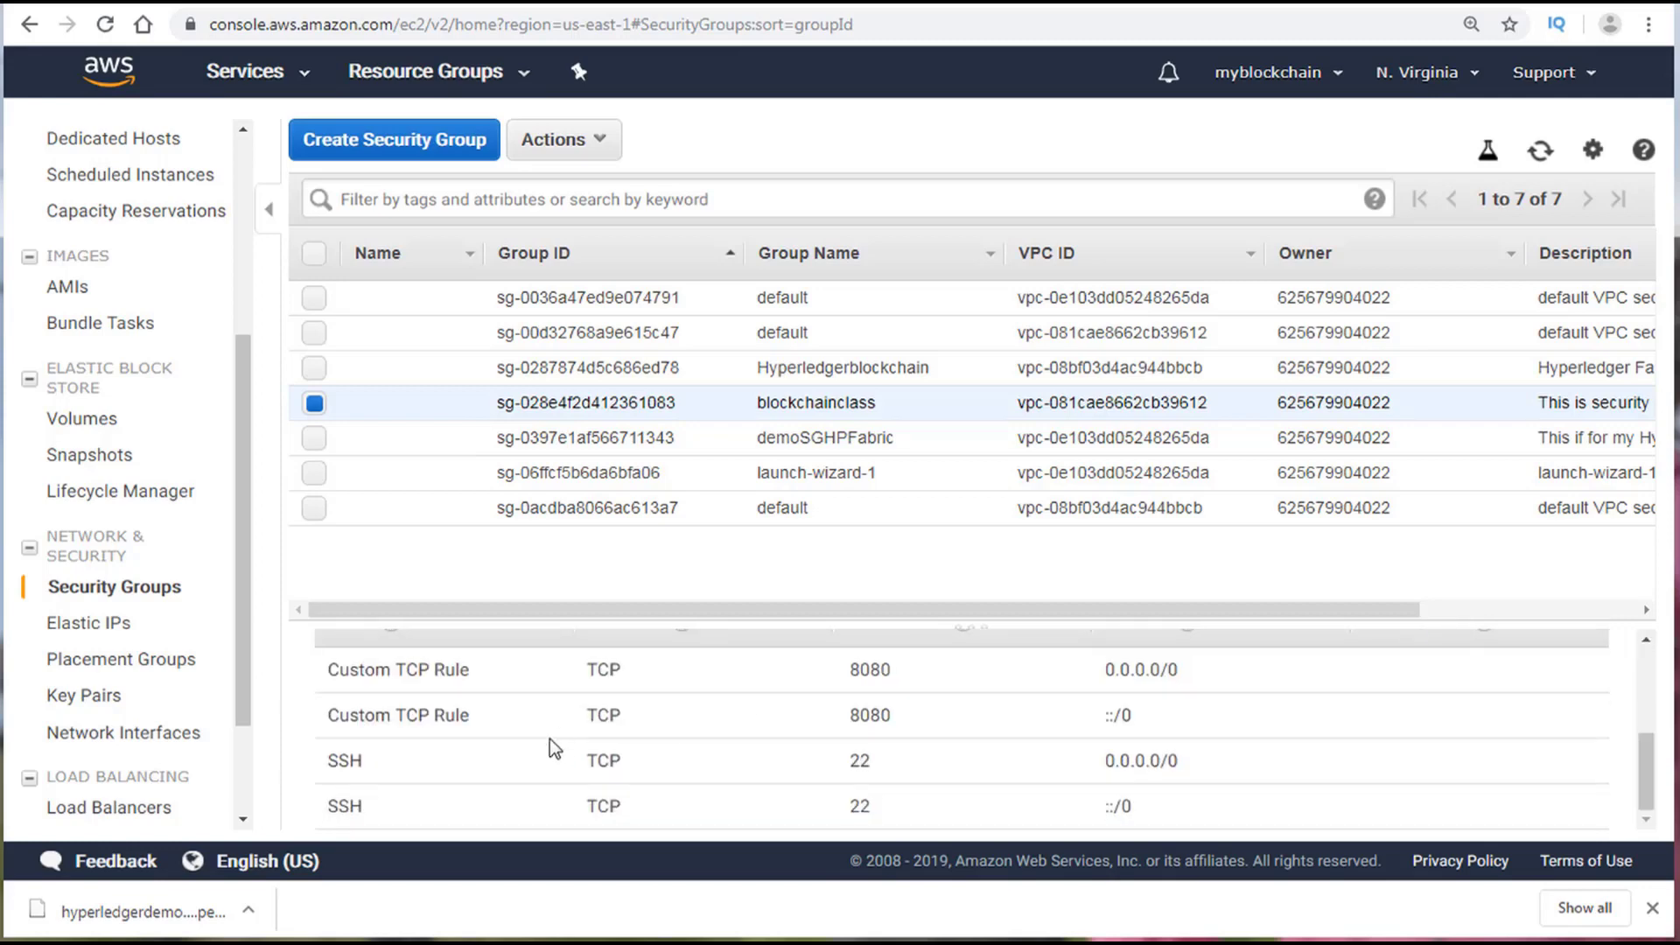
{"action": "scroll", "coordinate": [538, 743], "scroll_direction": "up", "scroll_amount": 4}
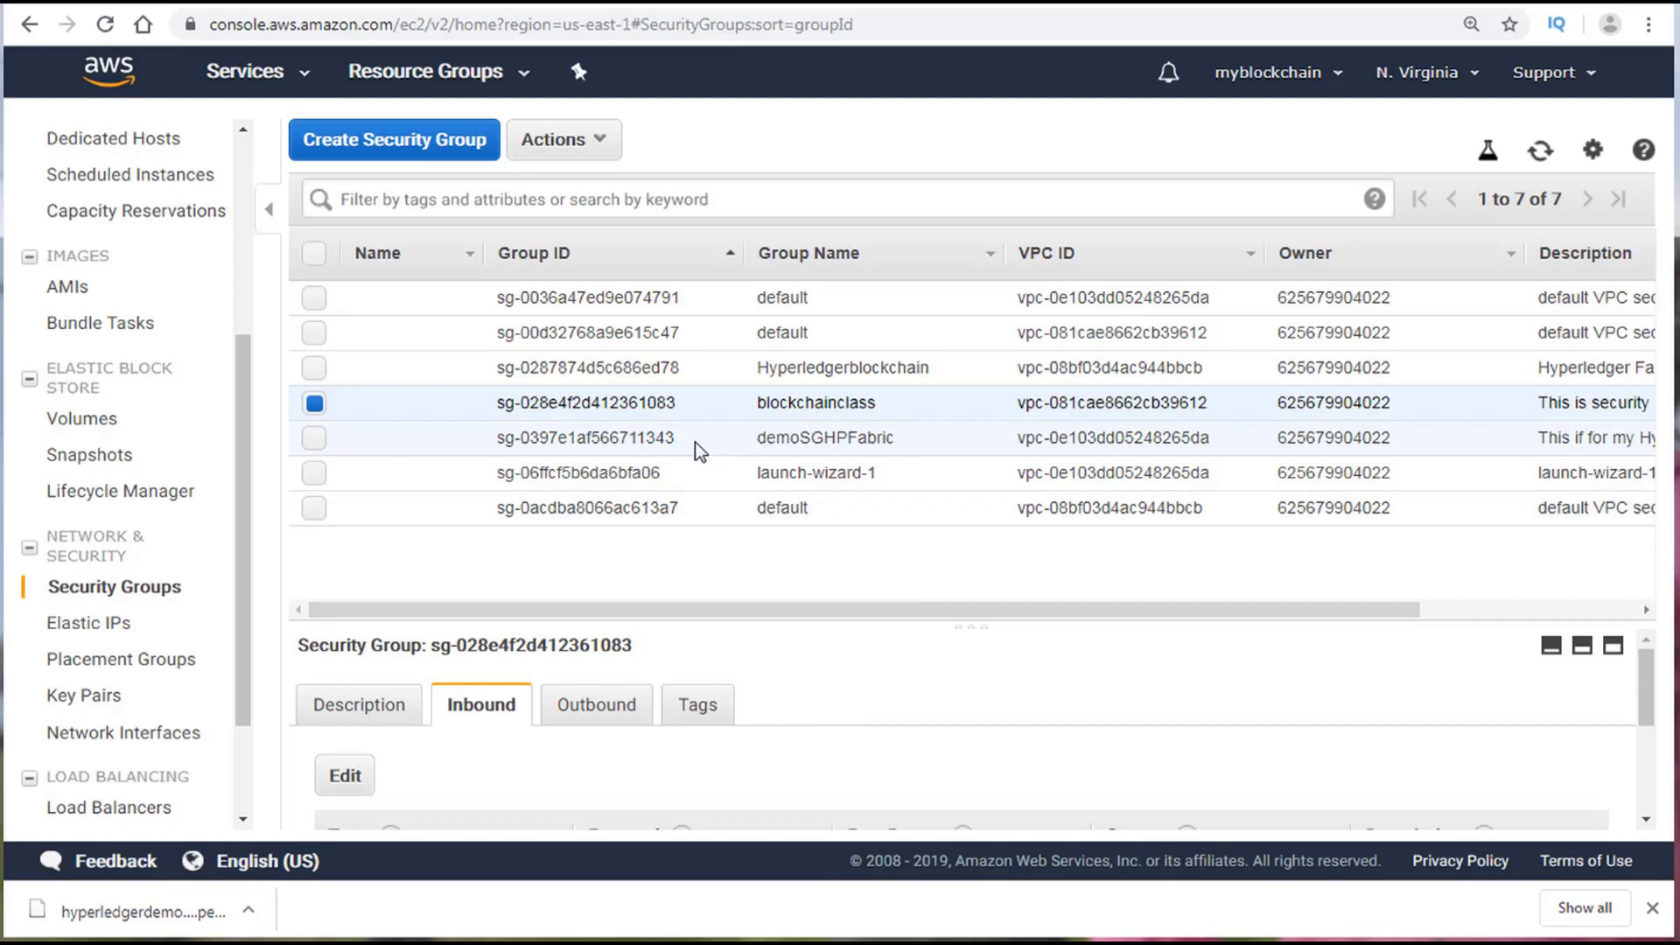
{"action": "left_click", "coordinate": [591, 706]}
{"action": "scroll", "coordinate": [574, 728], "scroll_direction": "down", "scroll_amount": 1}
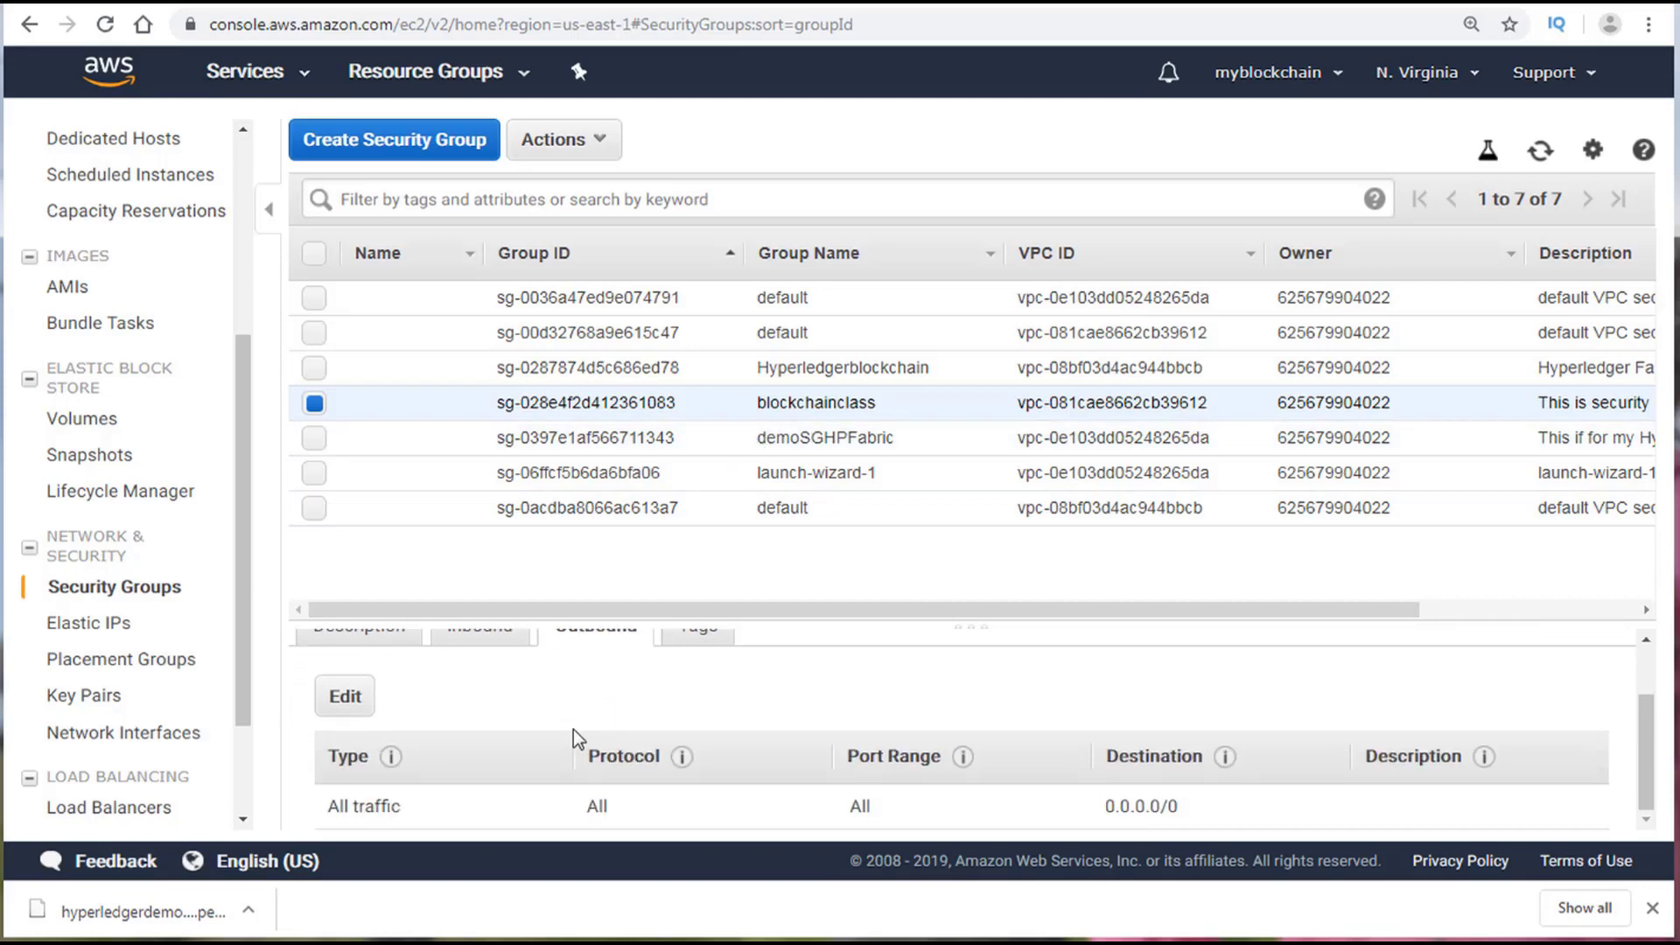
{"action": "scroll", "coordinate": [565, 733], "scroll_direction": "up", "scroll_amount": 1}
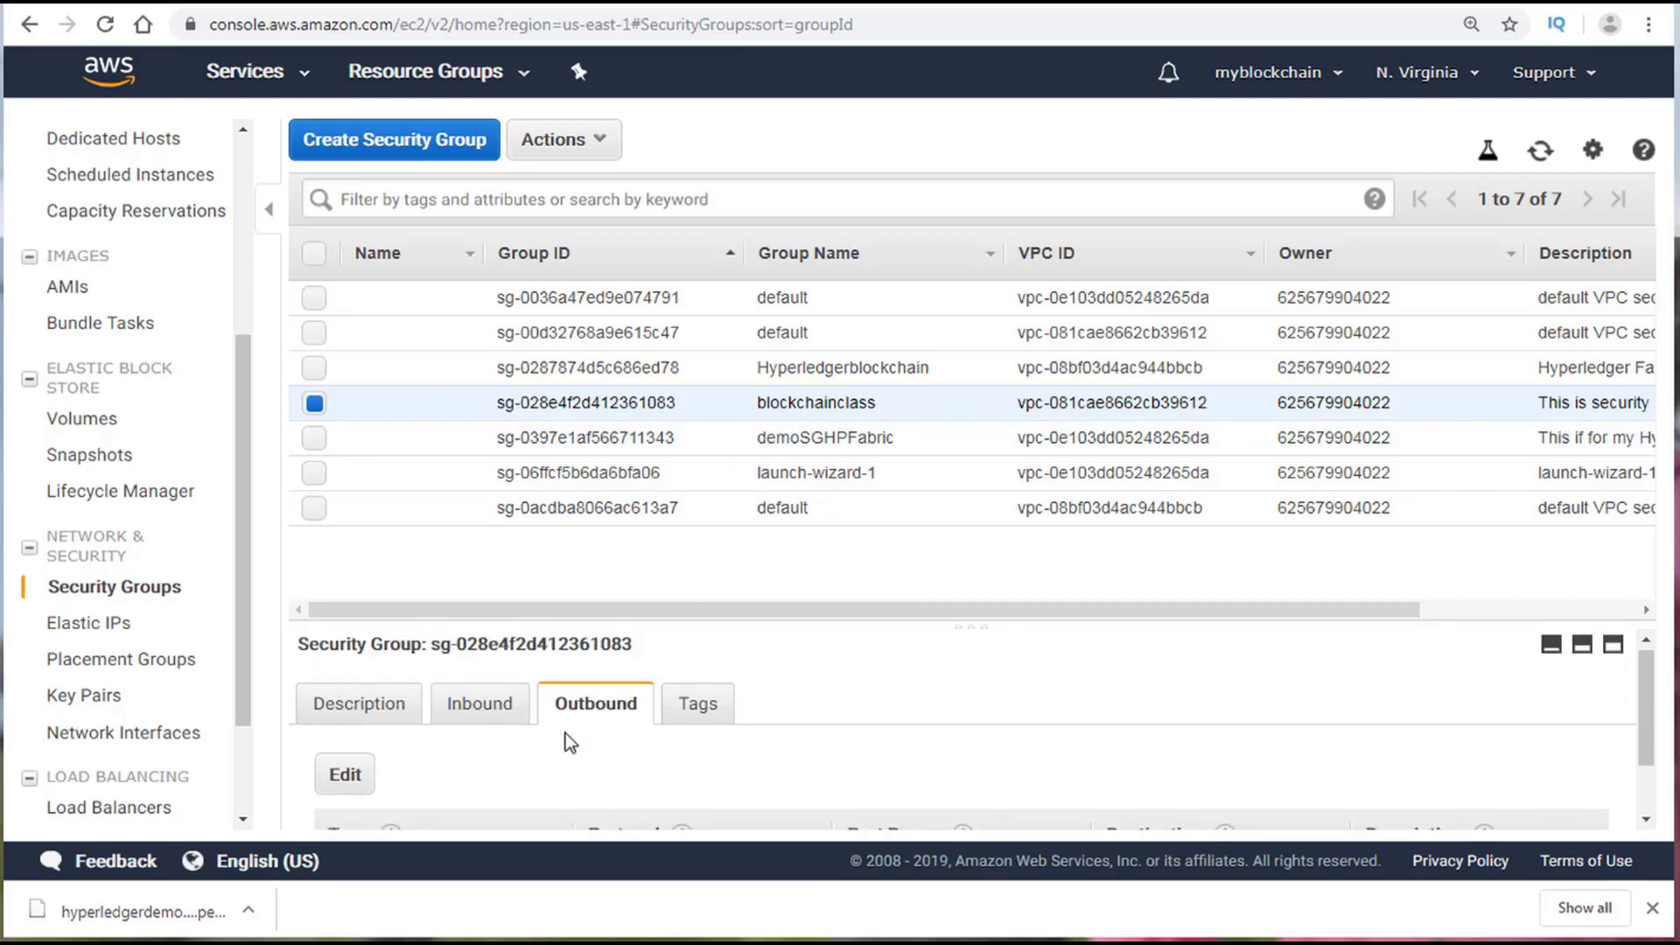
{"action": "left_click", "coordinate": [484, 707]}
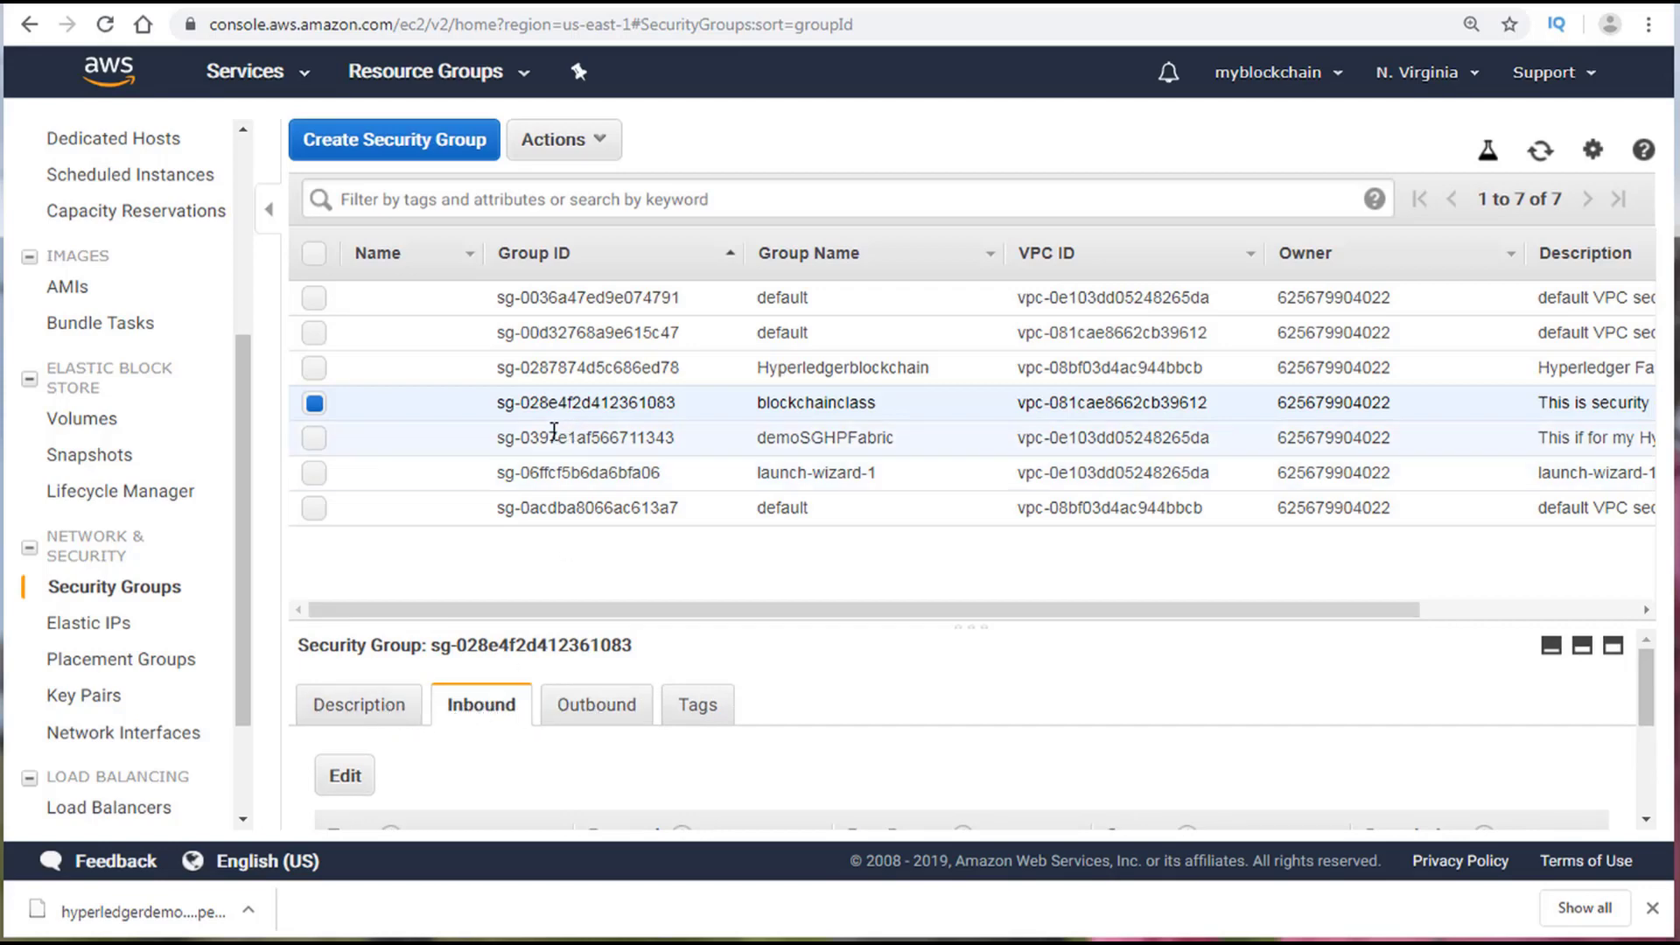
Step: Examine the inbound and outbound rules of the demoSGHPFabric security group, and clear its selection
{"action": "left_click", "coordinate": [314, 404]}
{"action": "left_click", "coordinate": [314, 439]}
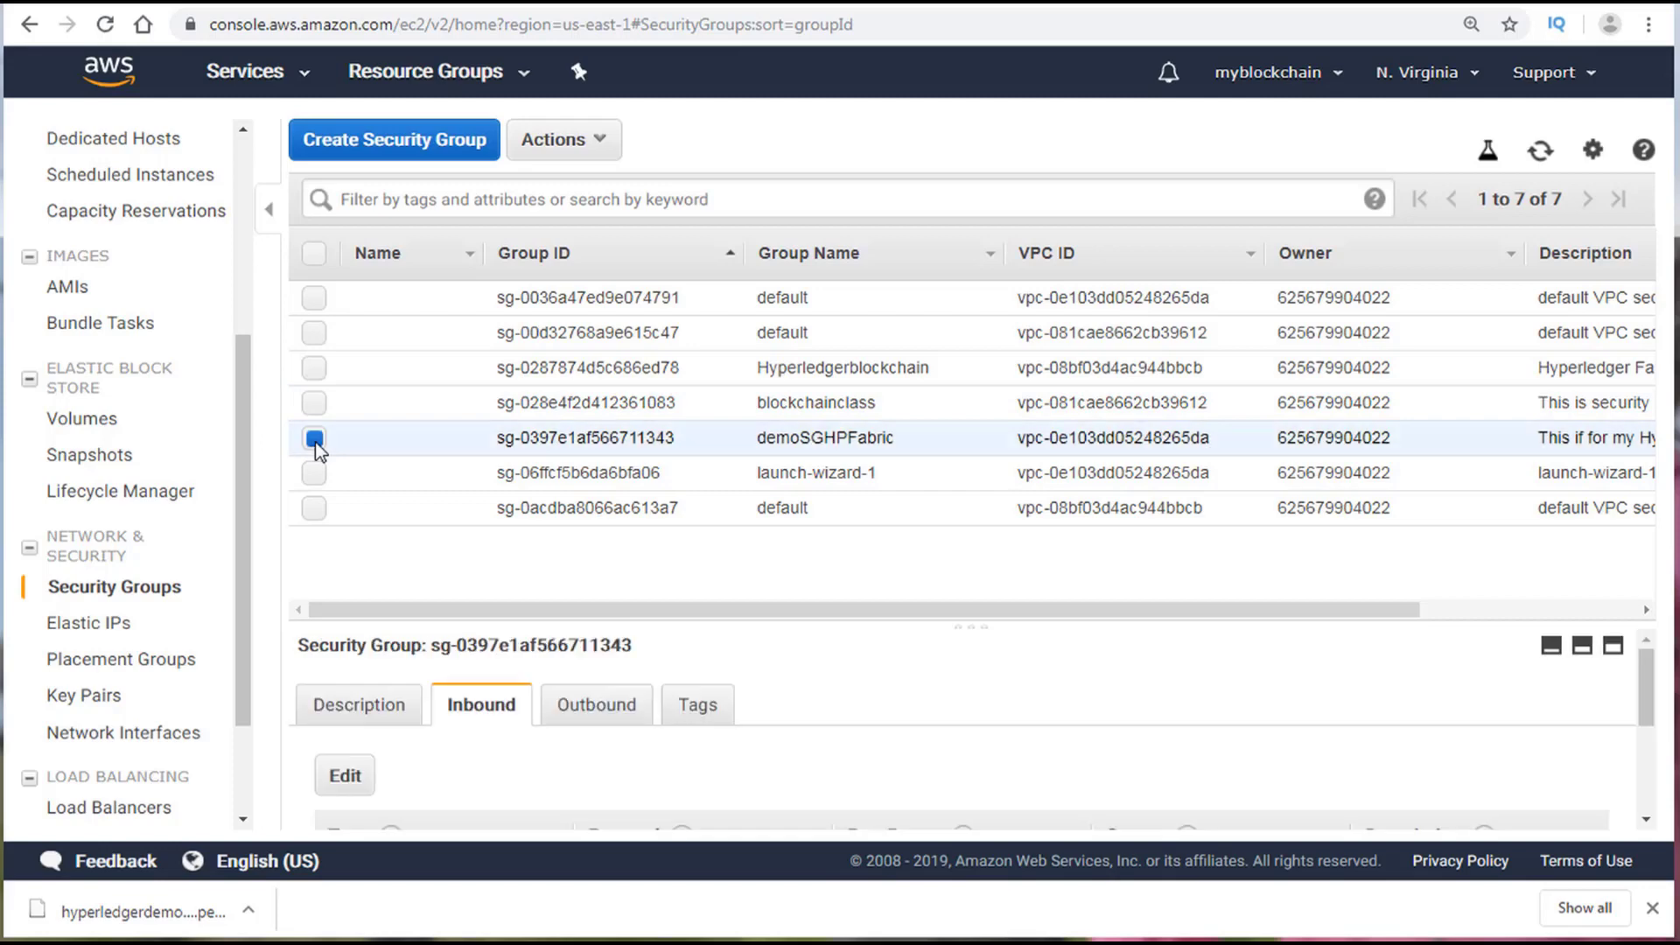
{"action": "scroll", "coordinate": [567, 798], "scroll_direction": "down", "scroll_amount": 5}
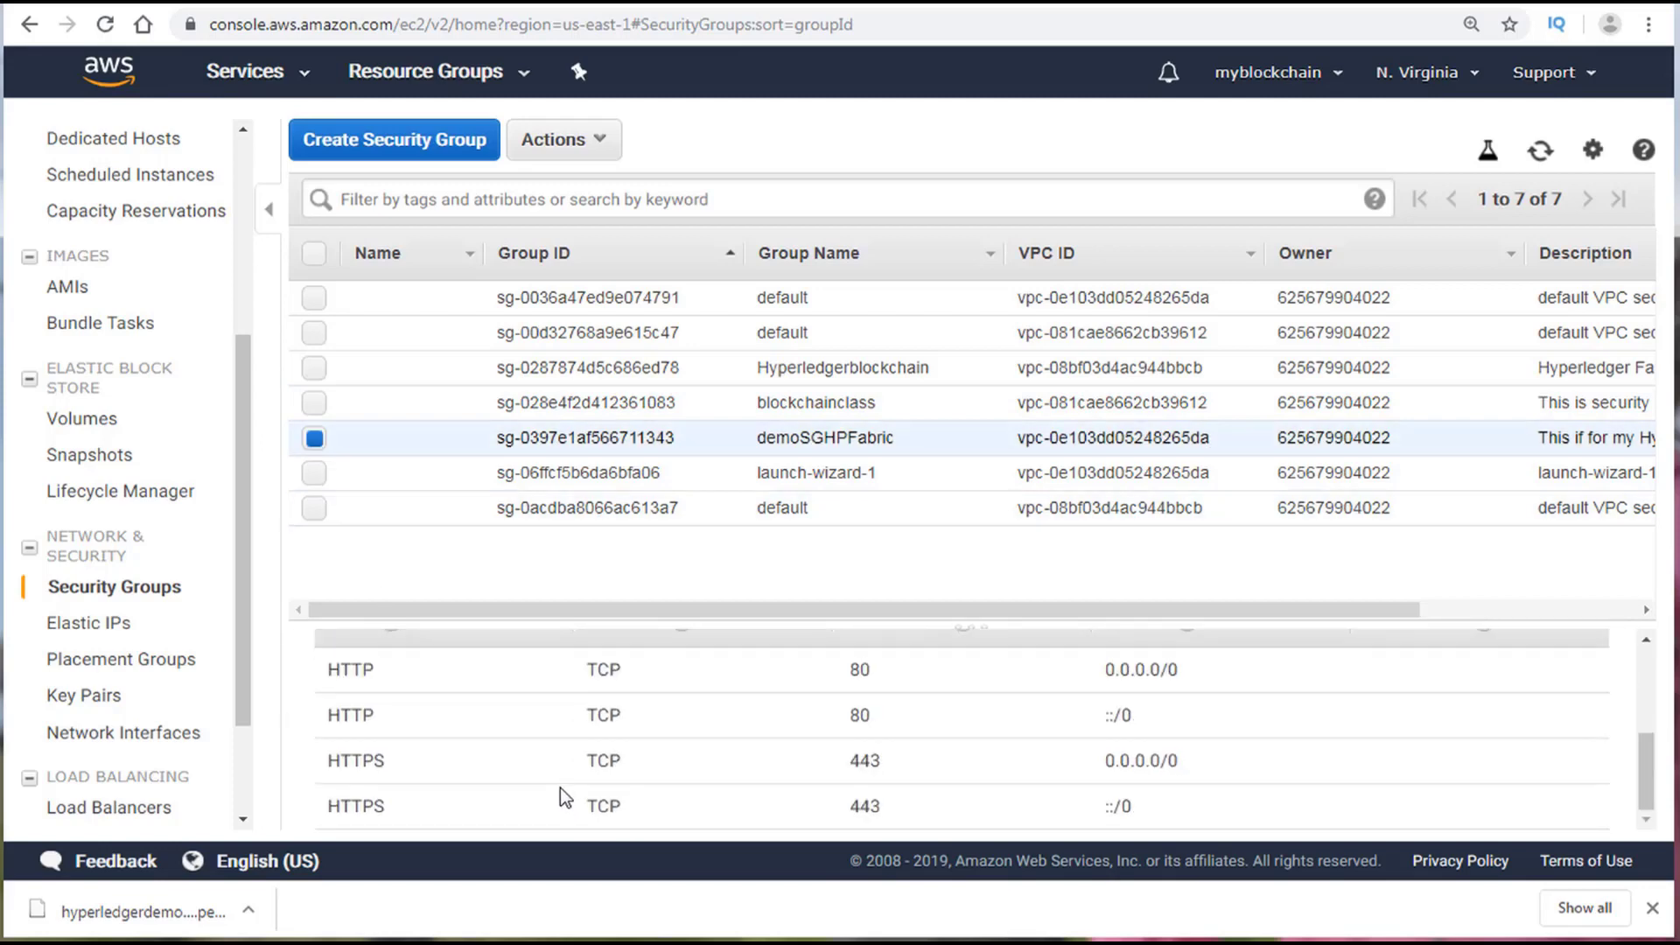
{"action": "scroll", "coordinate": [560, 787], "scroll_direction": "up", "scroll_amount": 3}
{"action": "scroll", "coordinate": [560, 787], "scroll_direction": "down", "scroll_amount": 3}
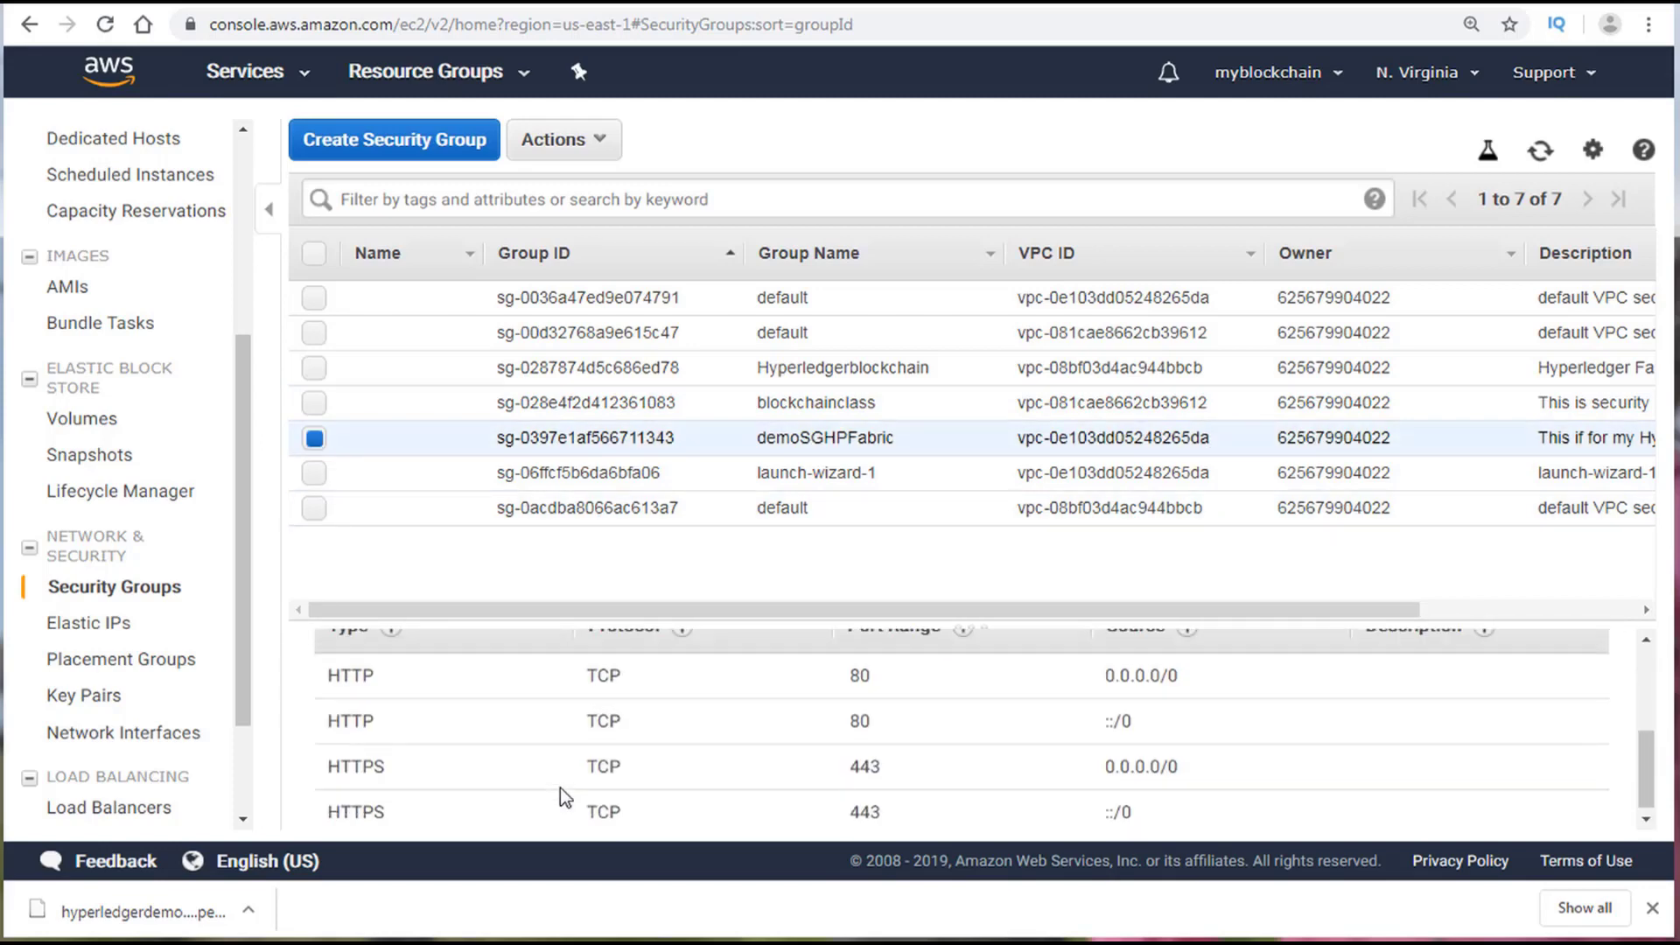
{"action": "scroll", "coordinate": [560, 787], "scroll_direction": "up", "scroll_amount": 3}
{"action": "left_click", "coordinate": [610, 705]}
{"action": "scroll", "coordinate": [564, 761], "scroll_direction": "down", "scroll_amount": 1}
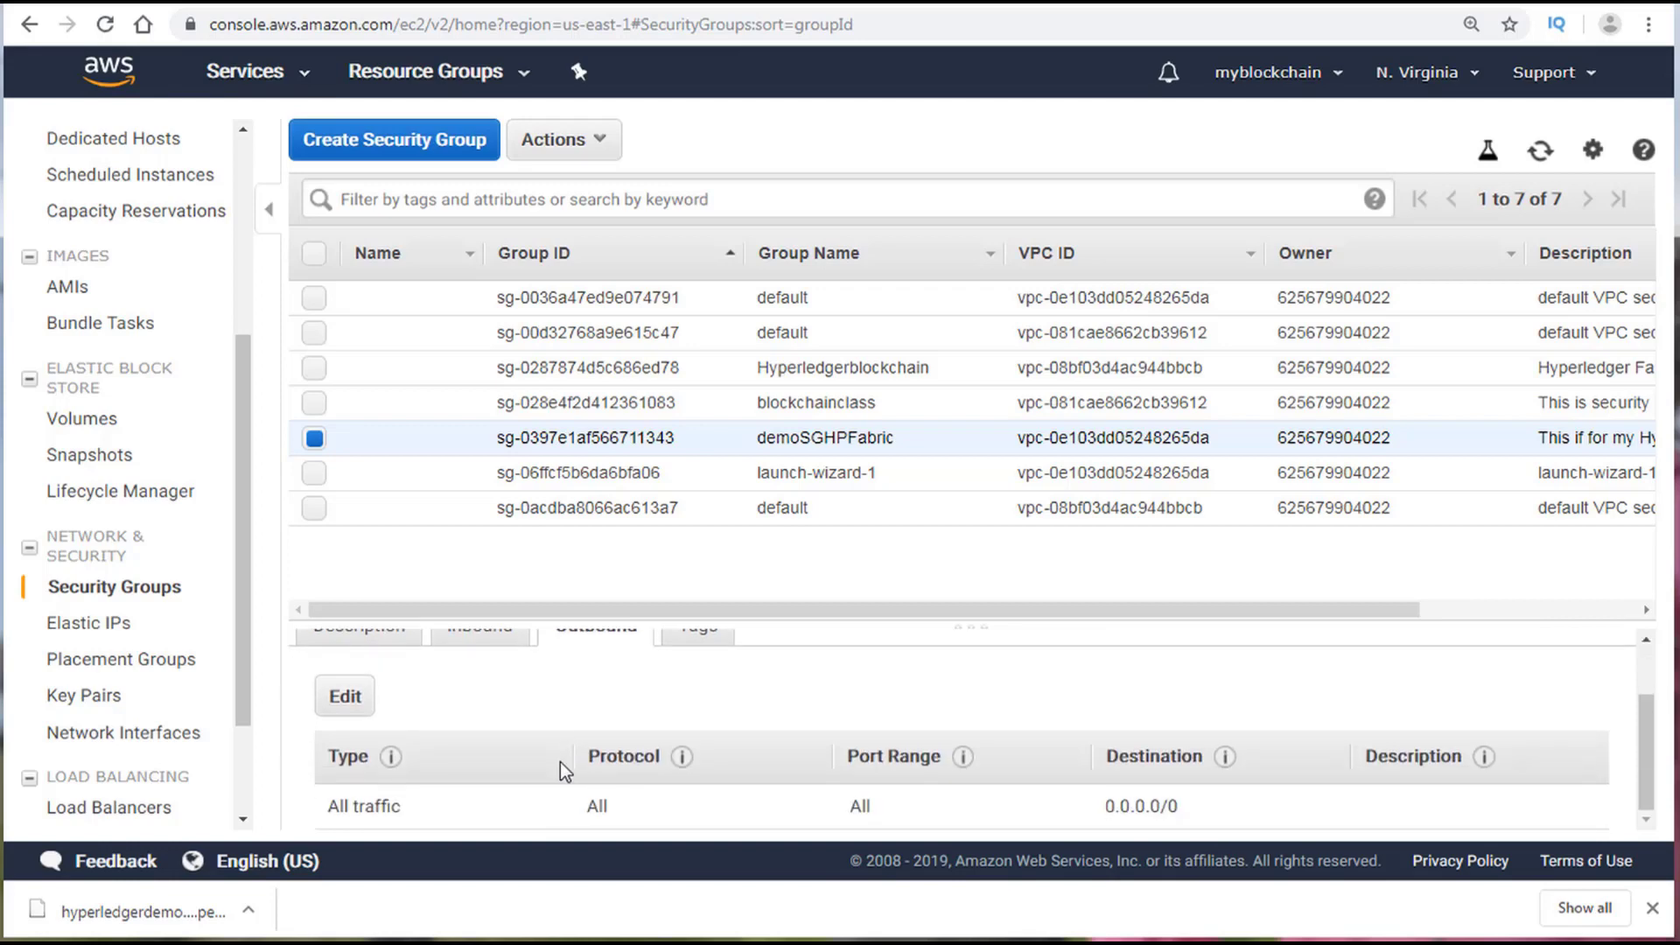
{"action": "scroll", "coordinate": [560, 762], "scroll_direction": "up", "scroll_amount": 1}
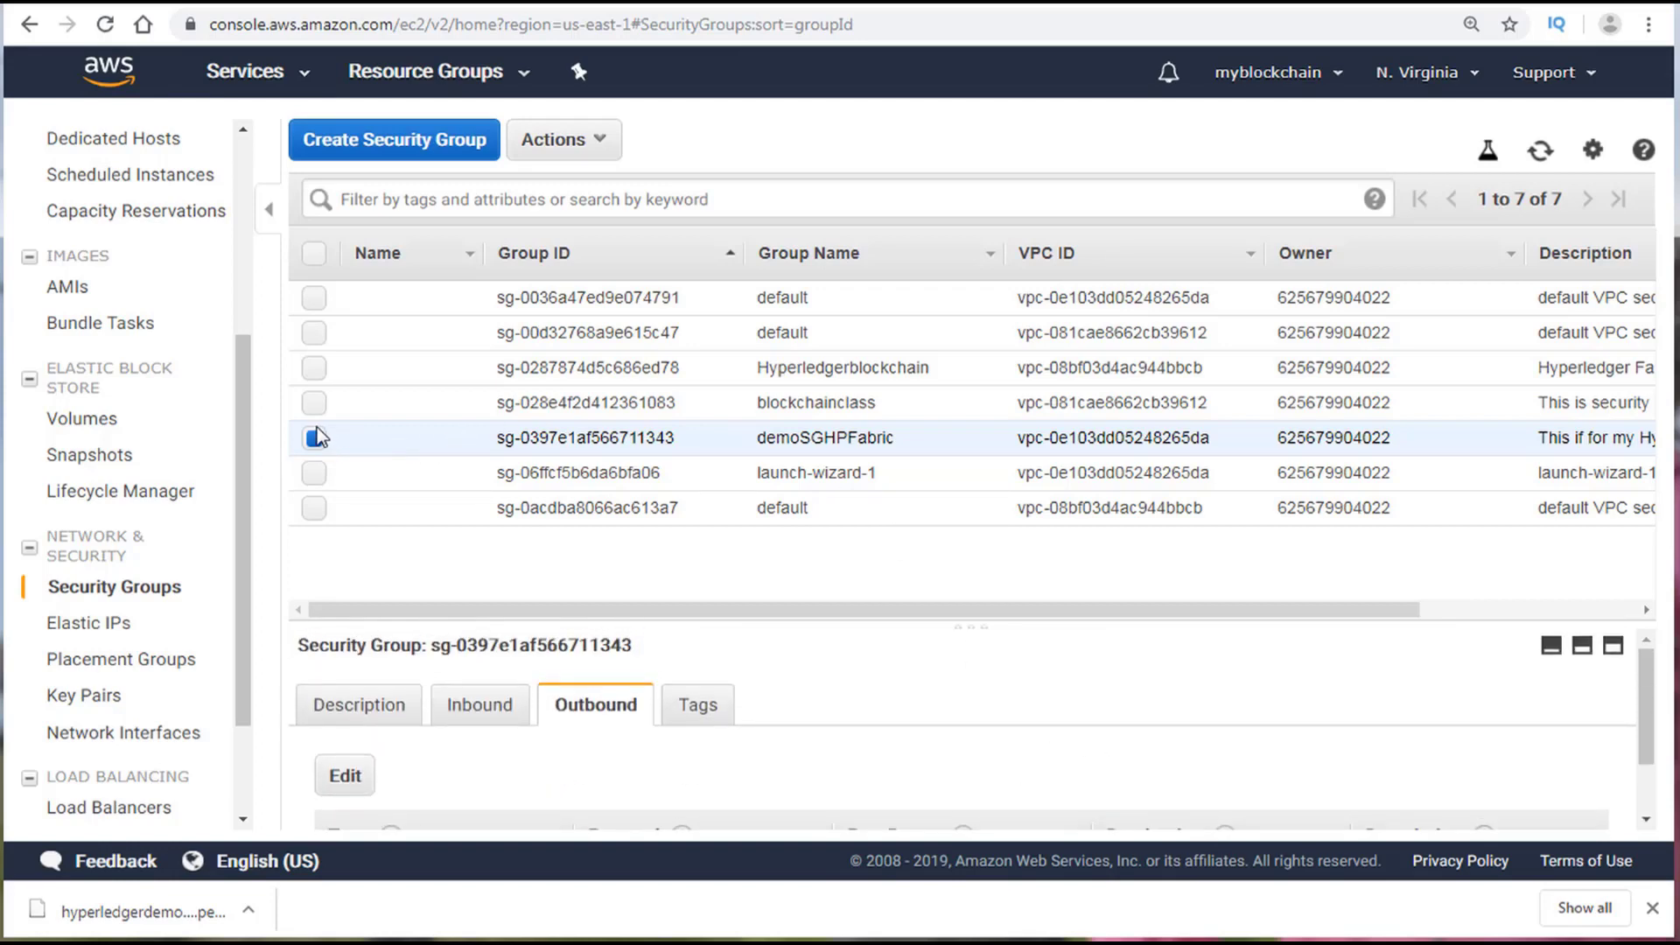
{"action": "left_click", "coordinate": [315, 438]}
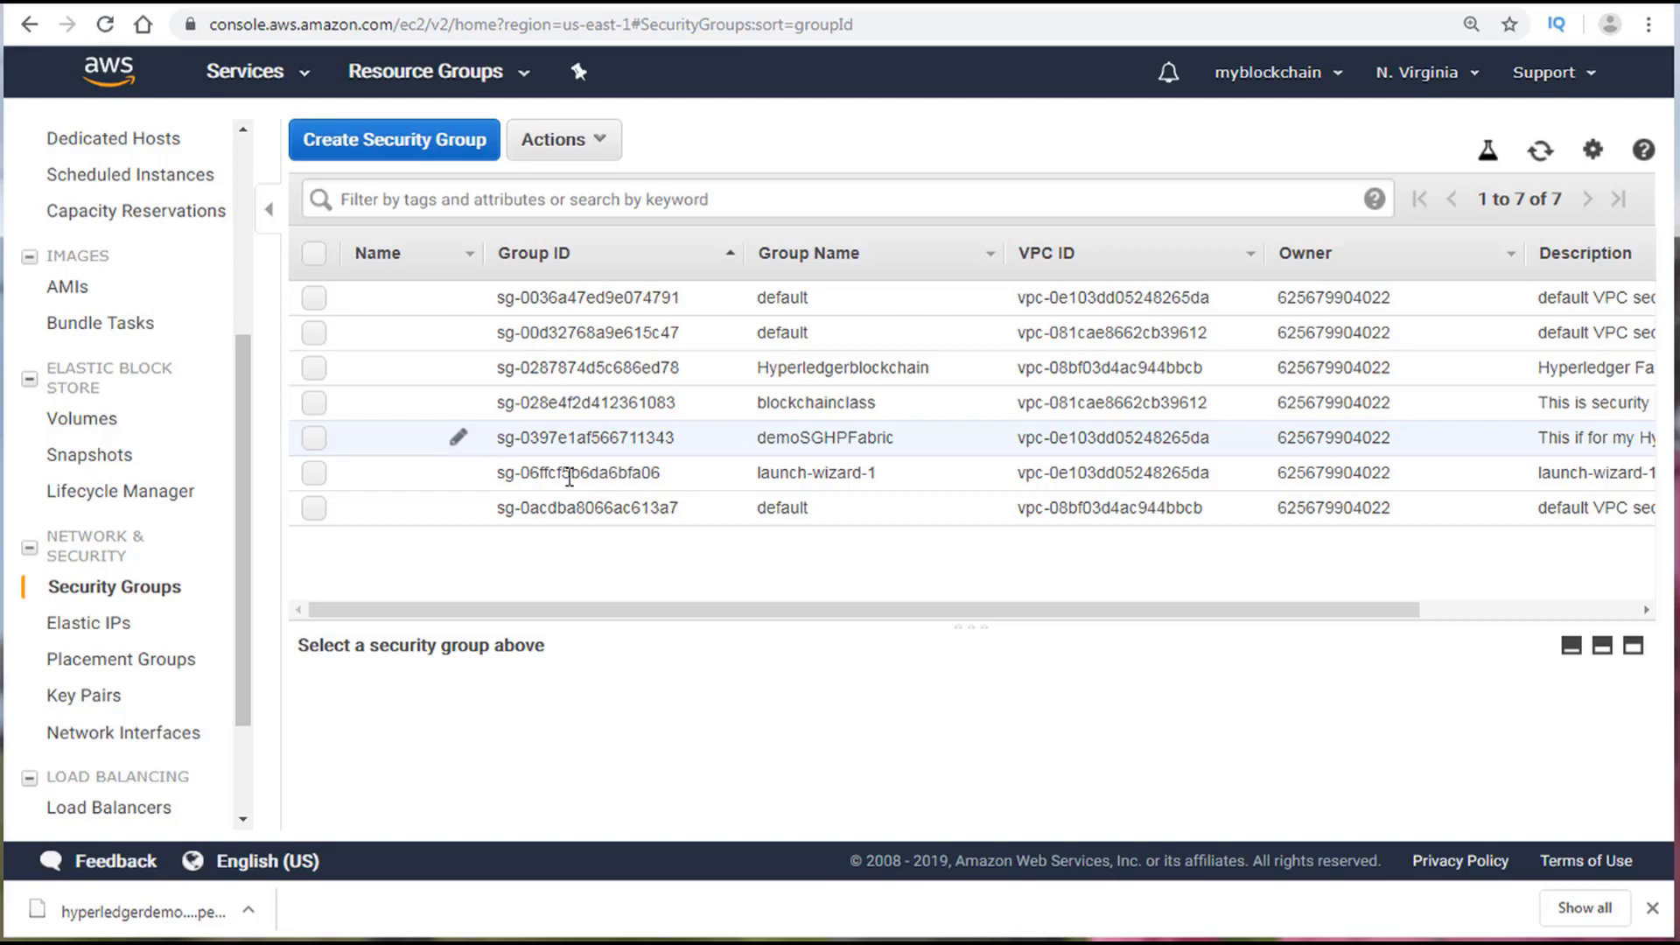
Step: Return to the AWS console home, find the IAM service and open its dashboard
{"action": "left_click_drag", "start_coordinate": [244, 428], "coordinate": [244, 191]}
{"action": "left_click", "coordinate": [122, 72]}
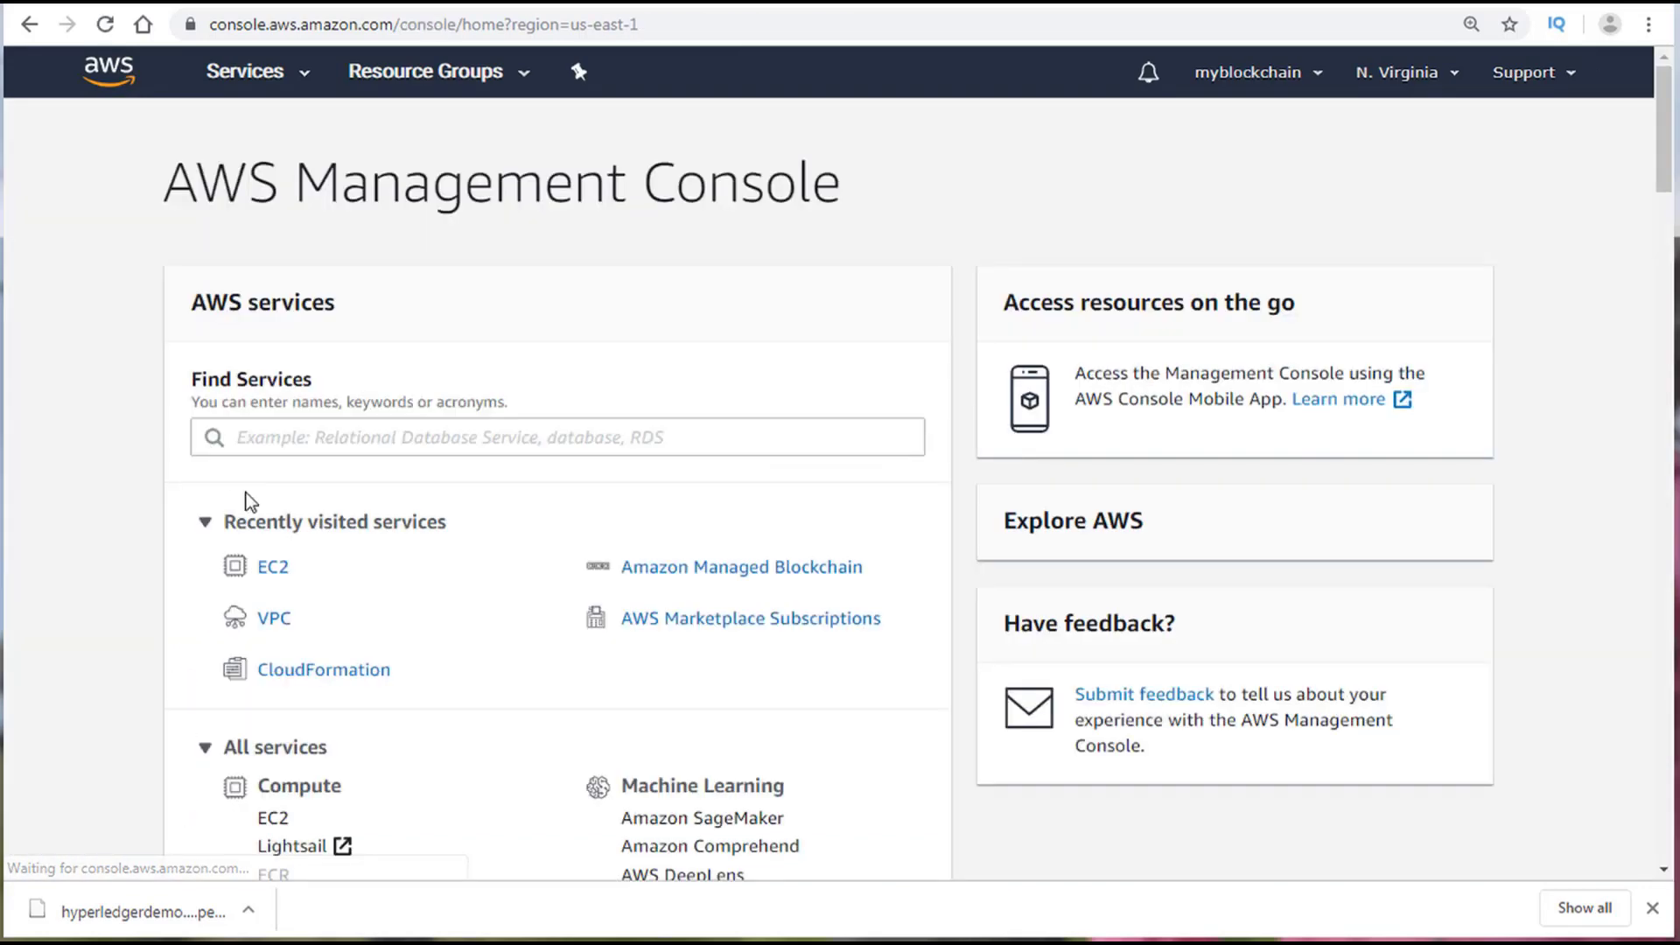
{"action": "left_click", "coordinate": [321, 439]}
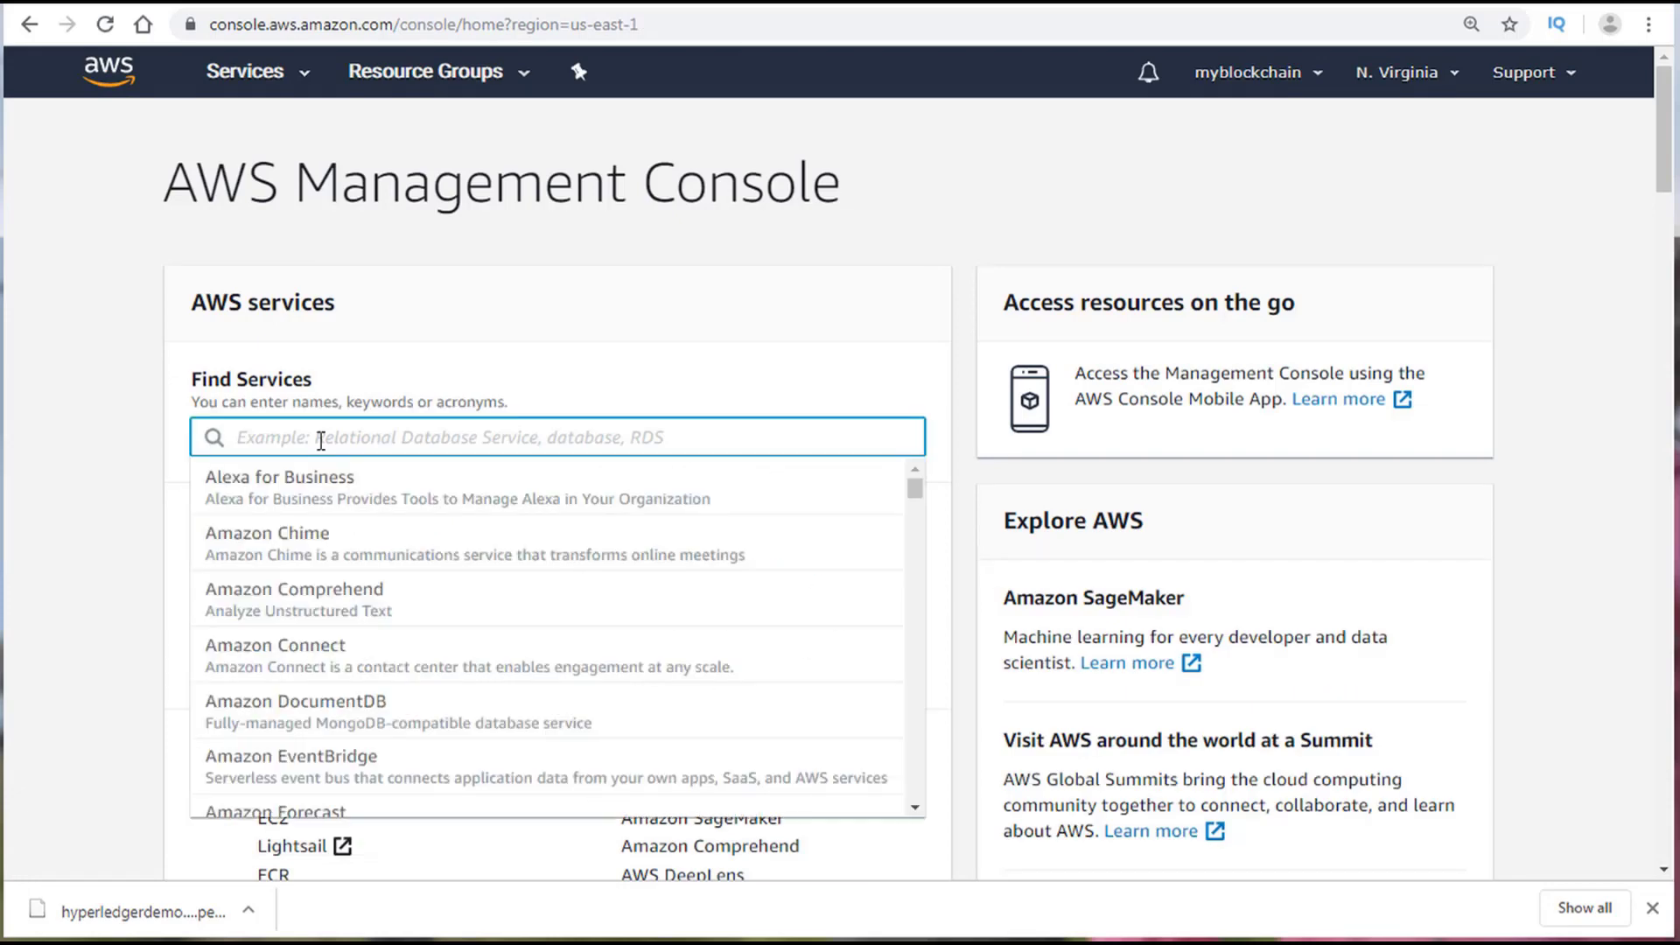
{"action": "type", "text": "iam"}
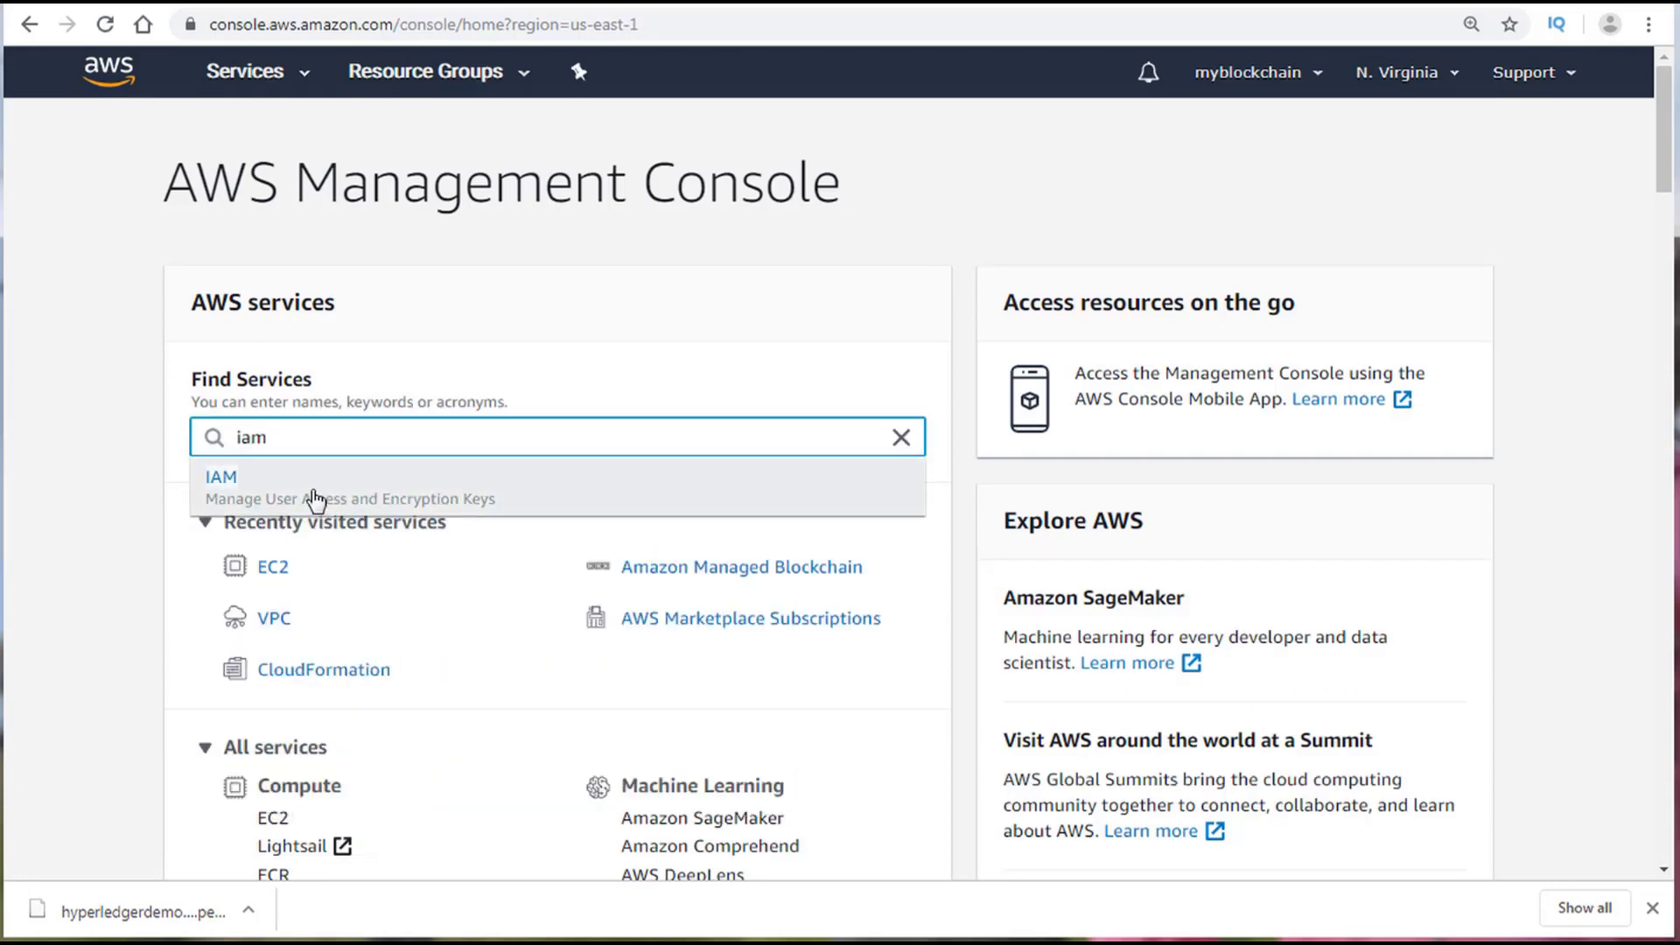
{"action": "left_click", "coordinate": [304, 495]}
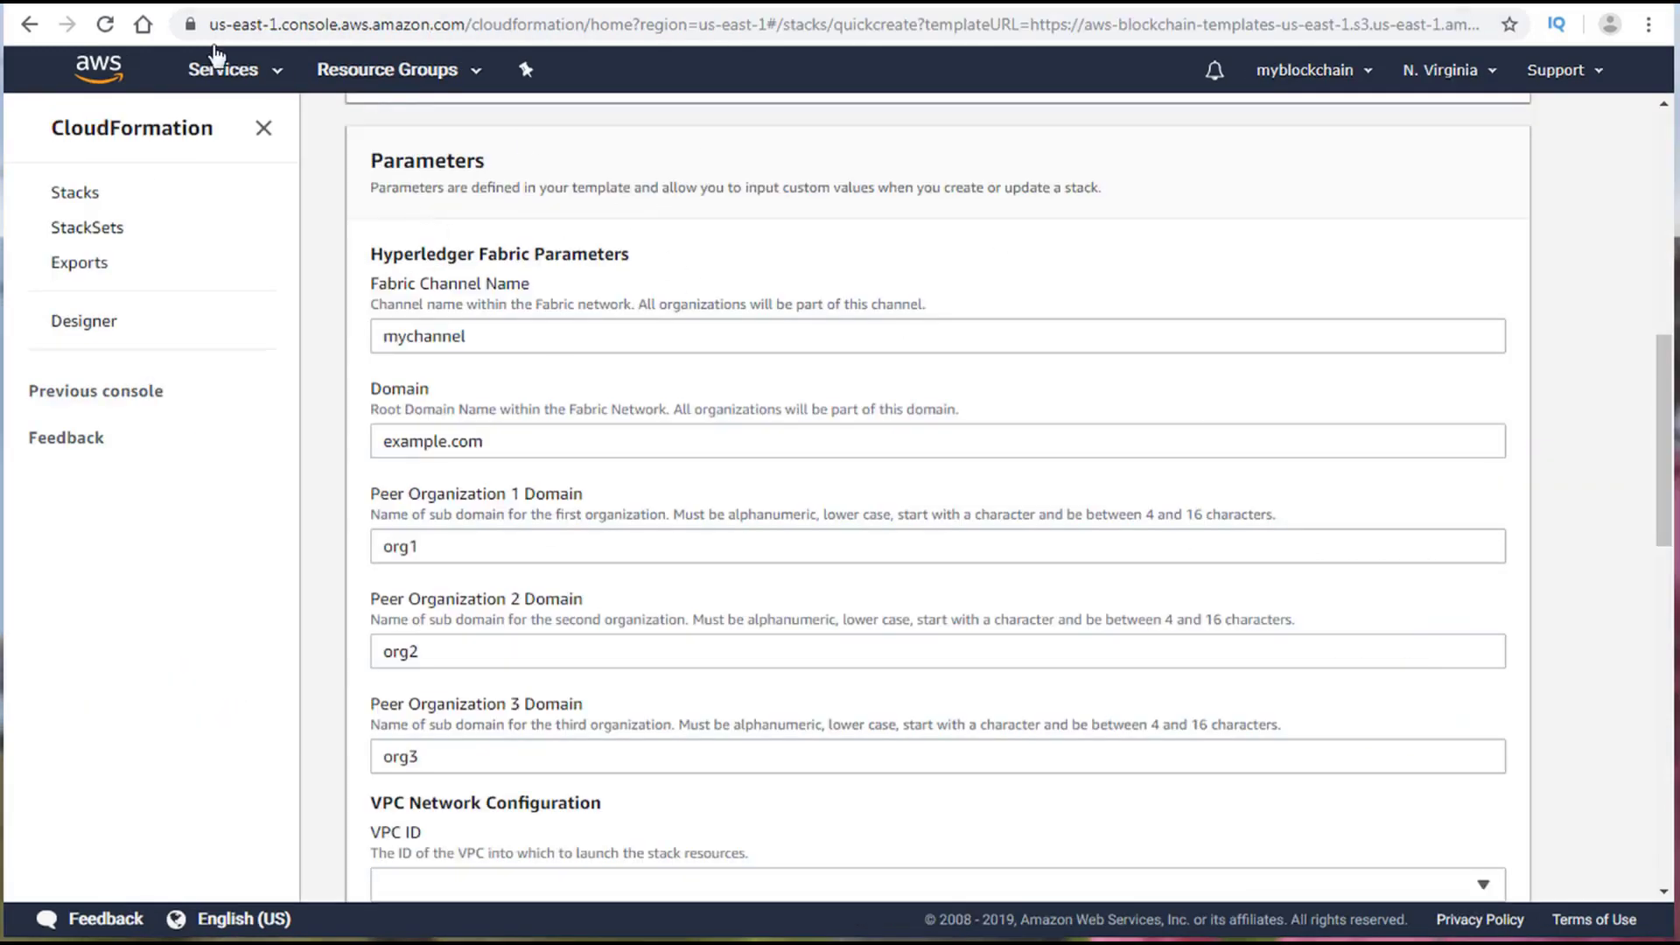
{"action": "key", "text": "ctrl+Tab"}
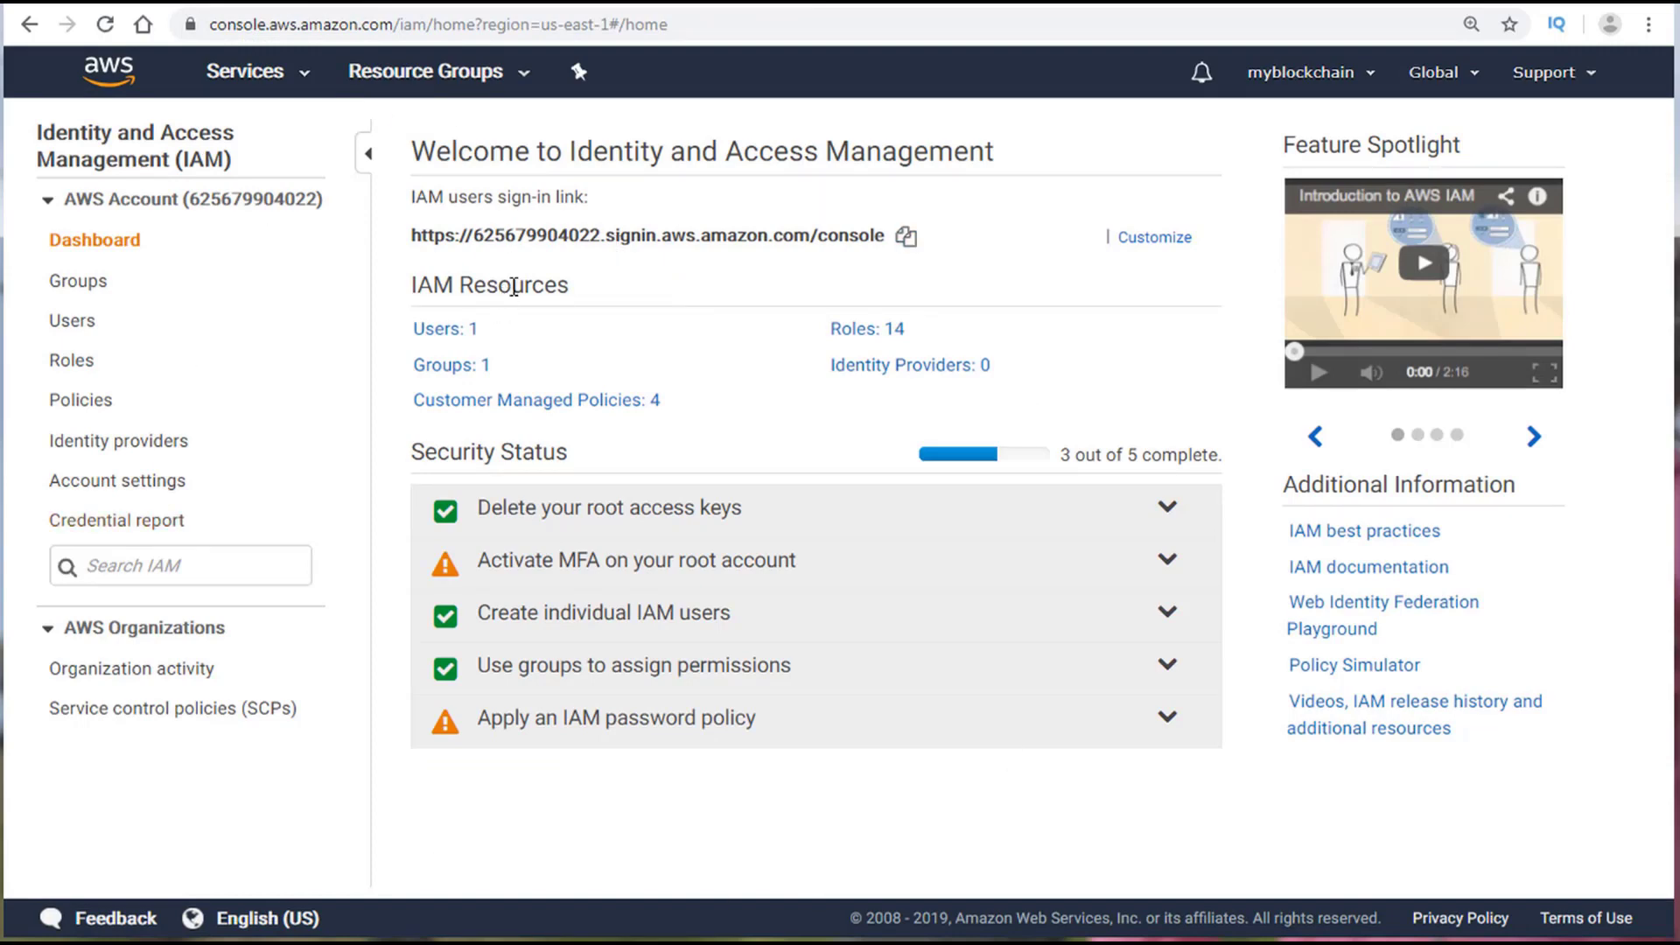
Step: Search the IAM policies for "ecs" and open the customer managed ECSS3 policy
{"action": "left_click", "coordinate": [79, 399]}
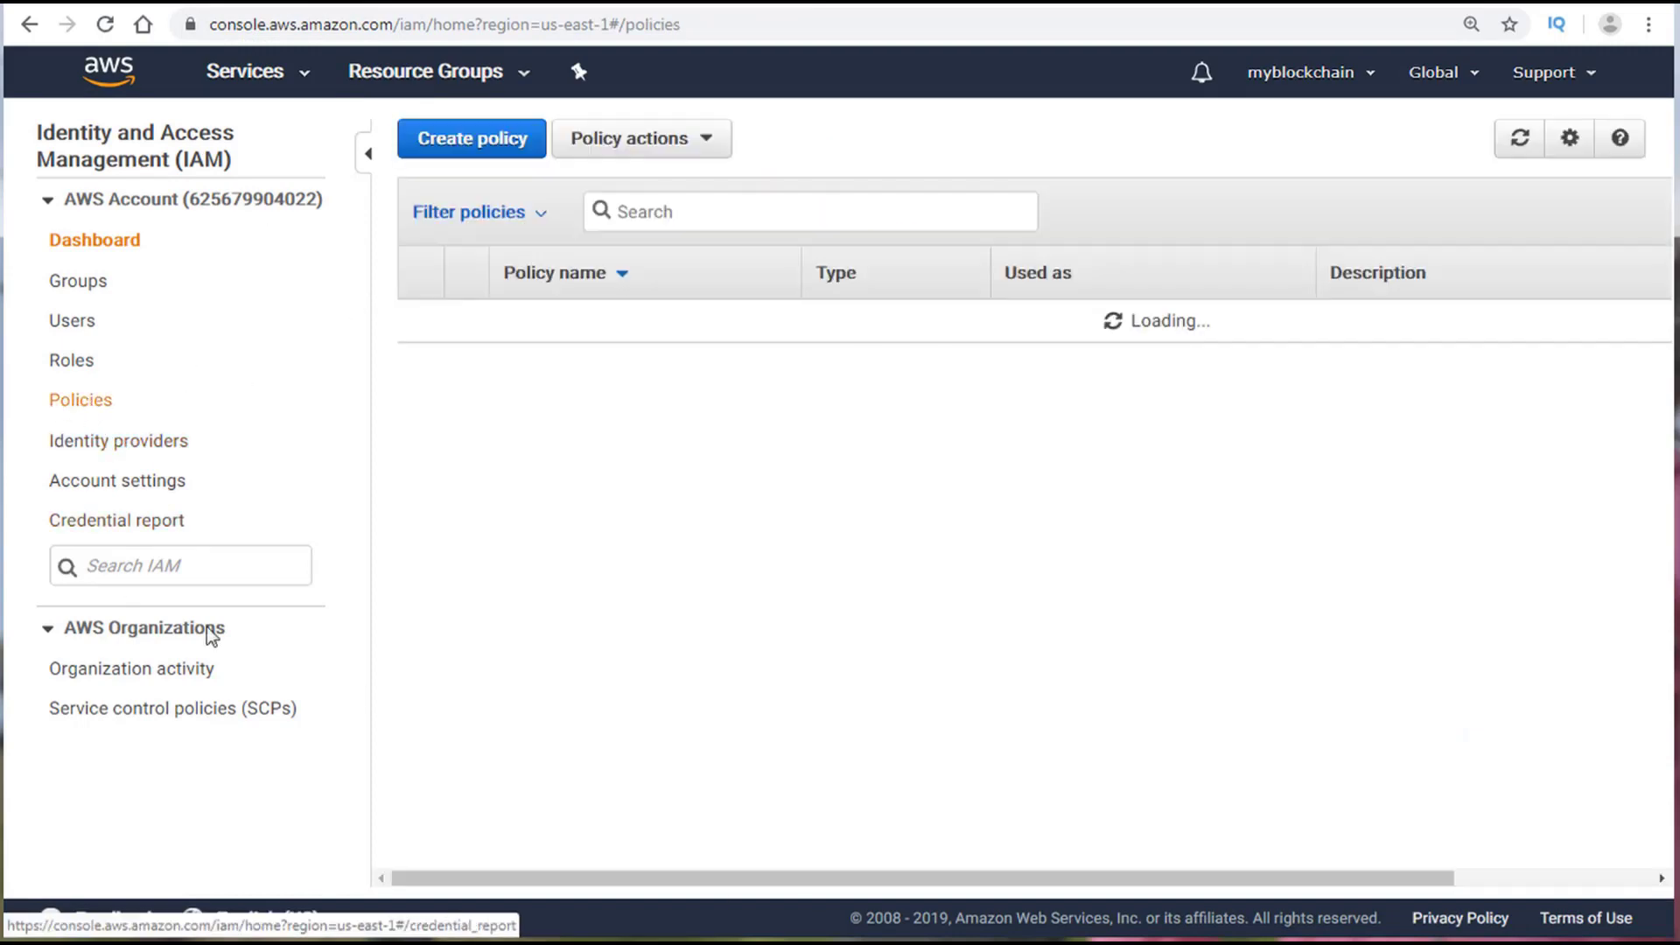
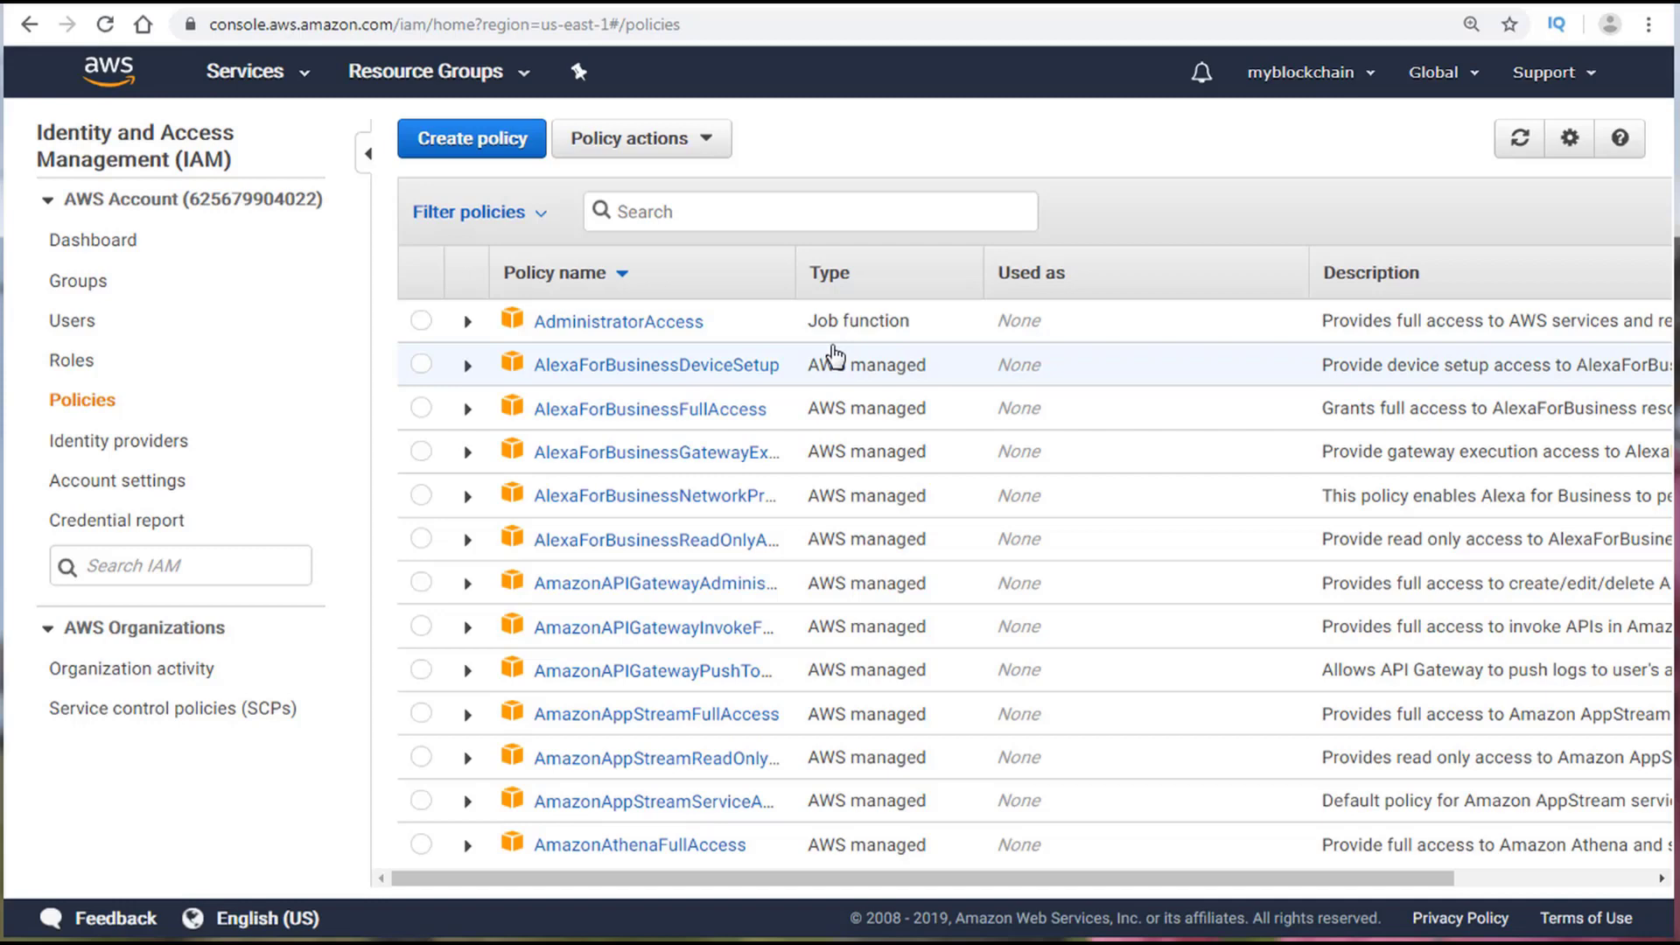
{"action": "left_click", "coordinate": [665, 213]}
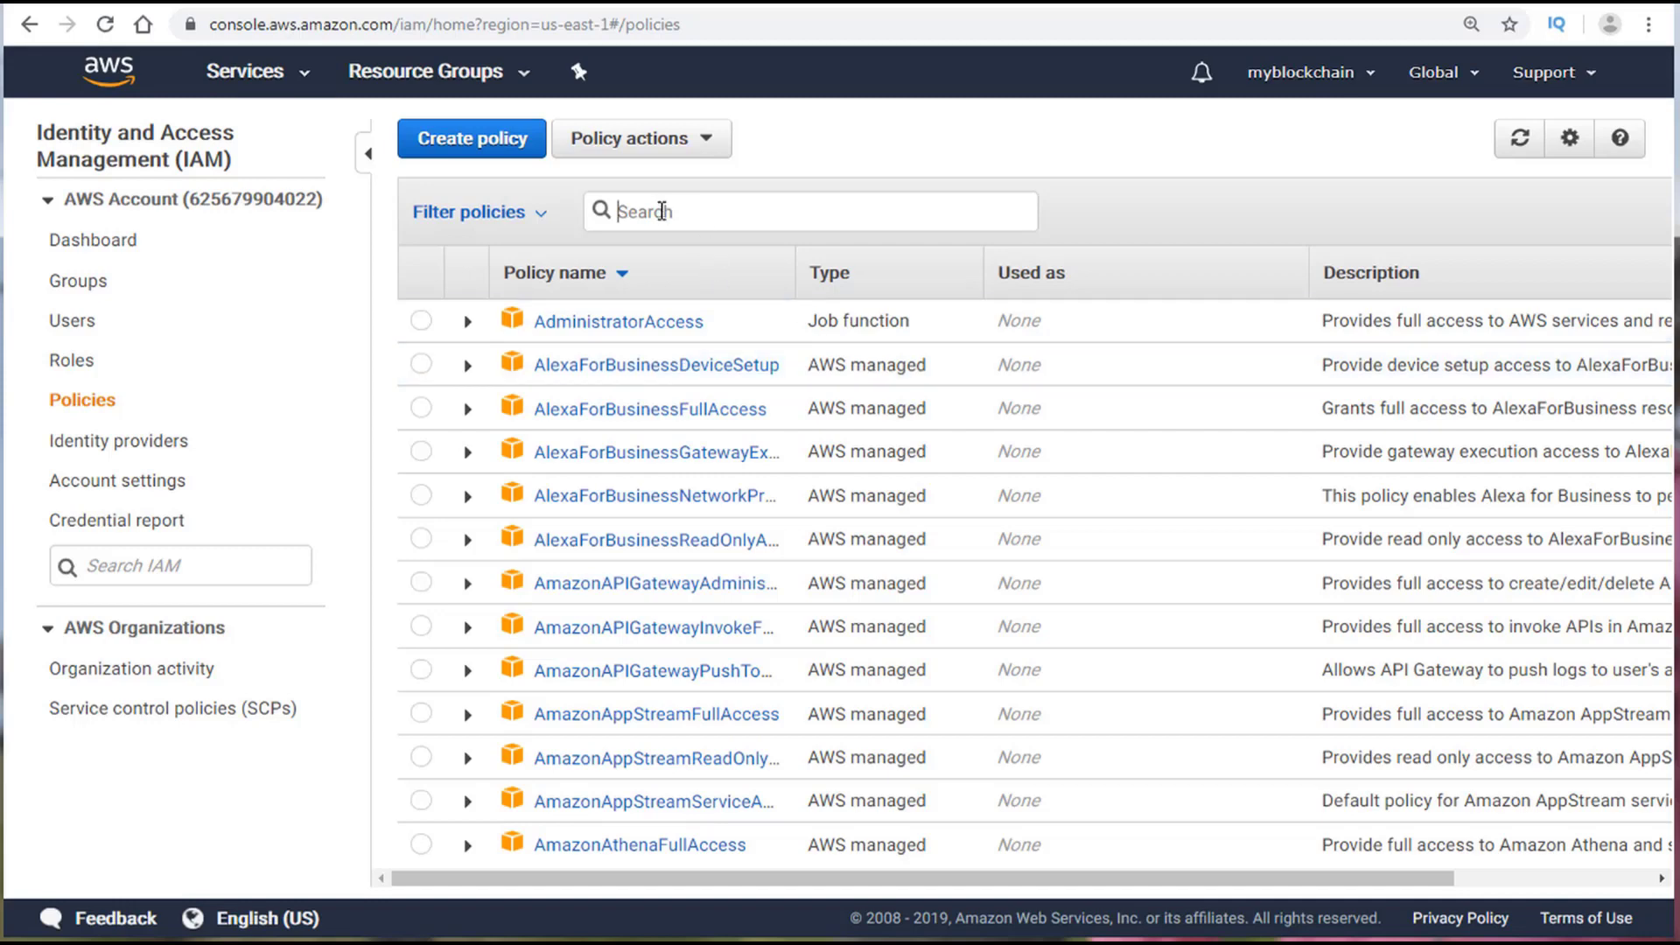
{"action": "type", "text": "ecs"}
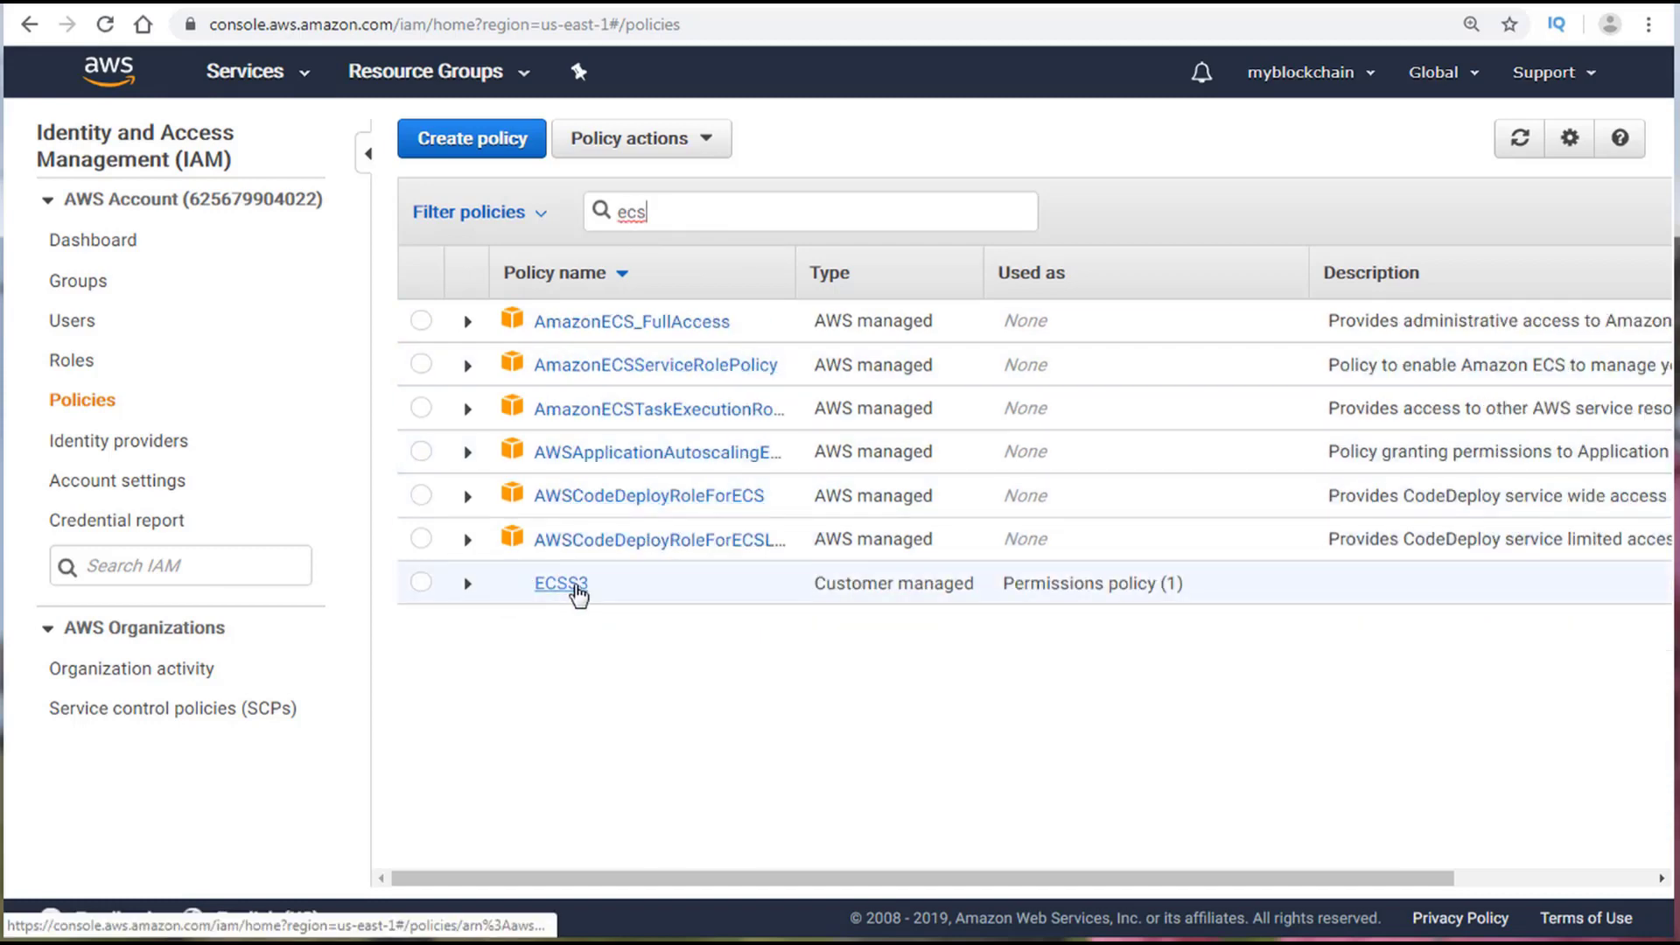
{"action": "left_click", "coordinate": [573, 585]}
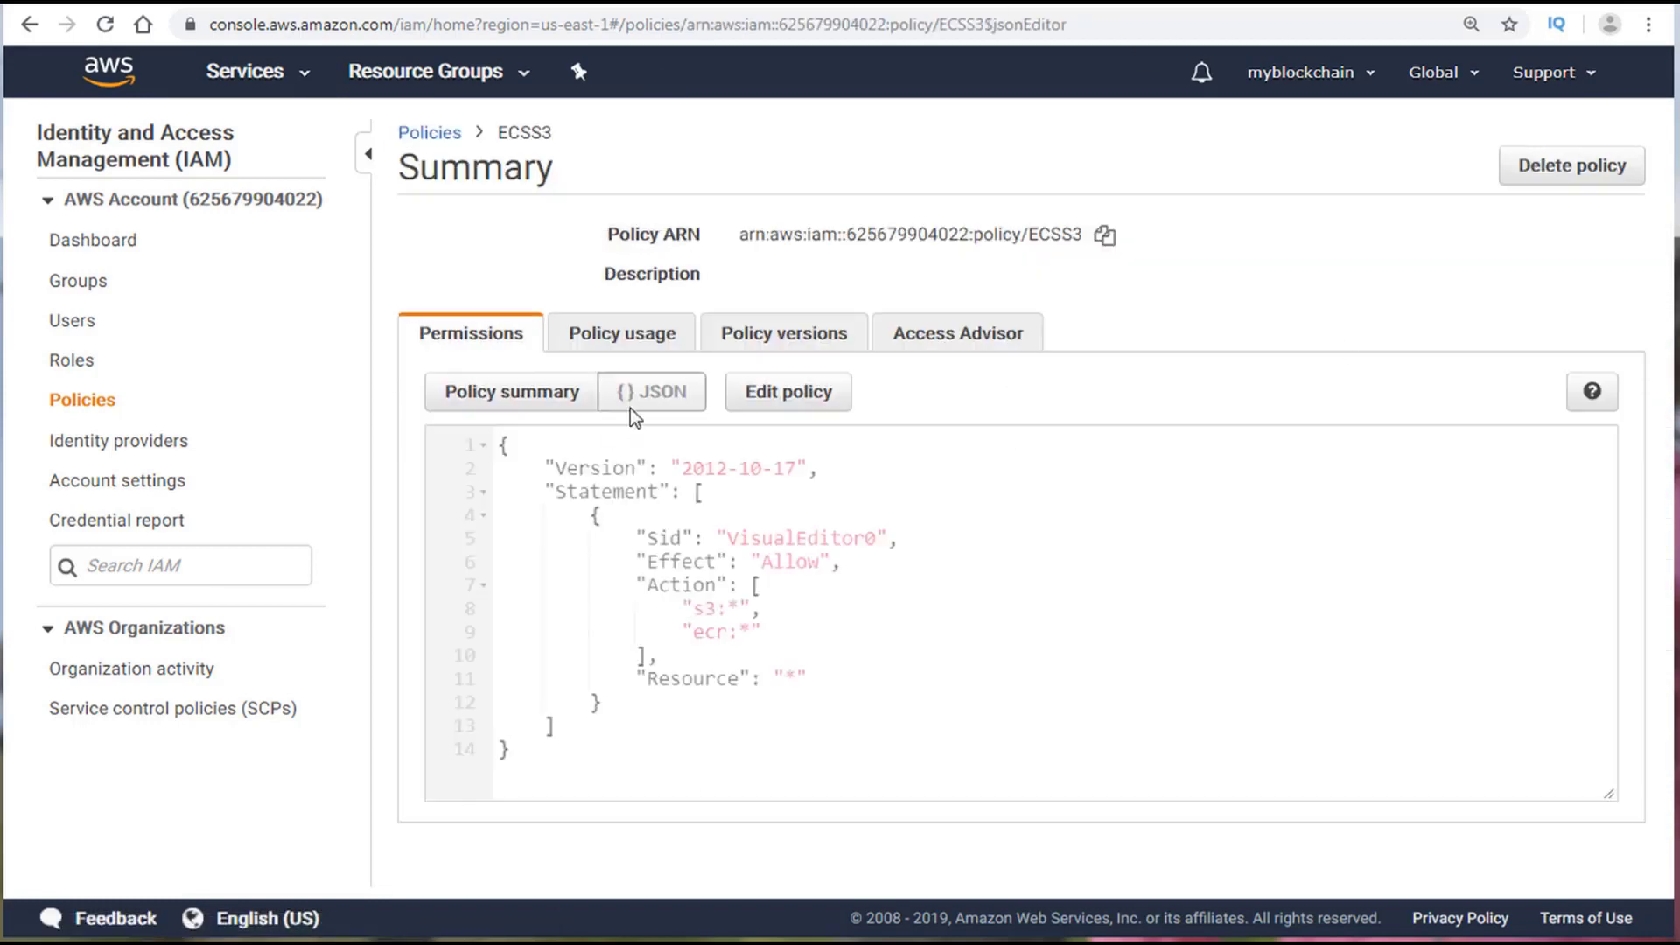
Step: Open the EC2Blockchain role from the ECSS3 policy's usage and examine its role ARN, instance profile ARN and permissions
{"action": "left_click", "coordinate": [598, 346]}
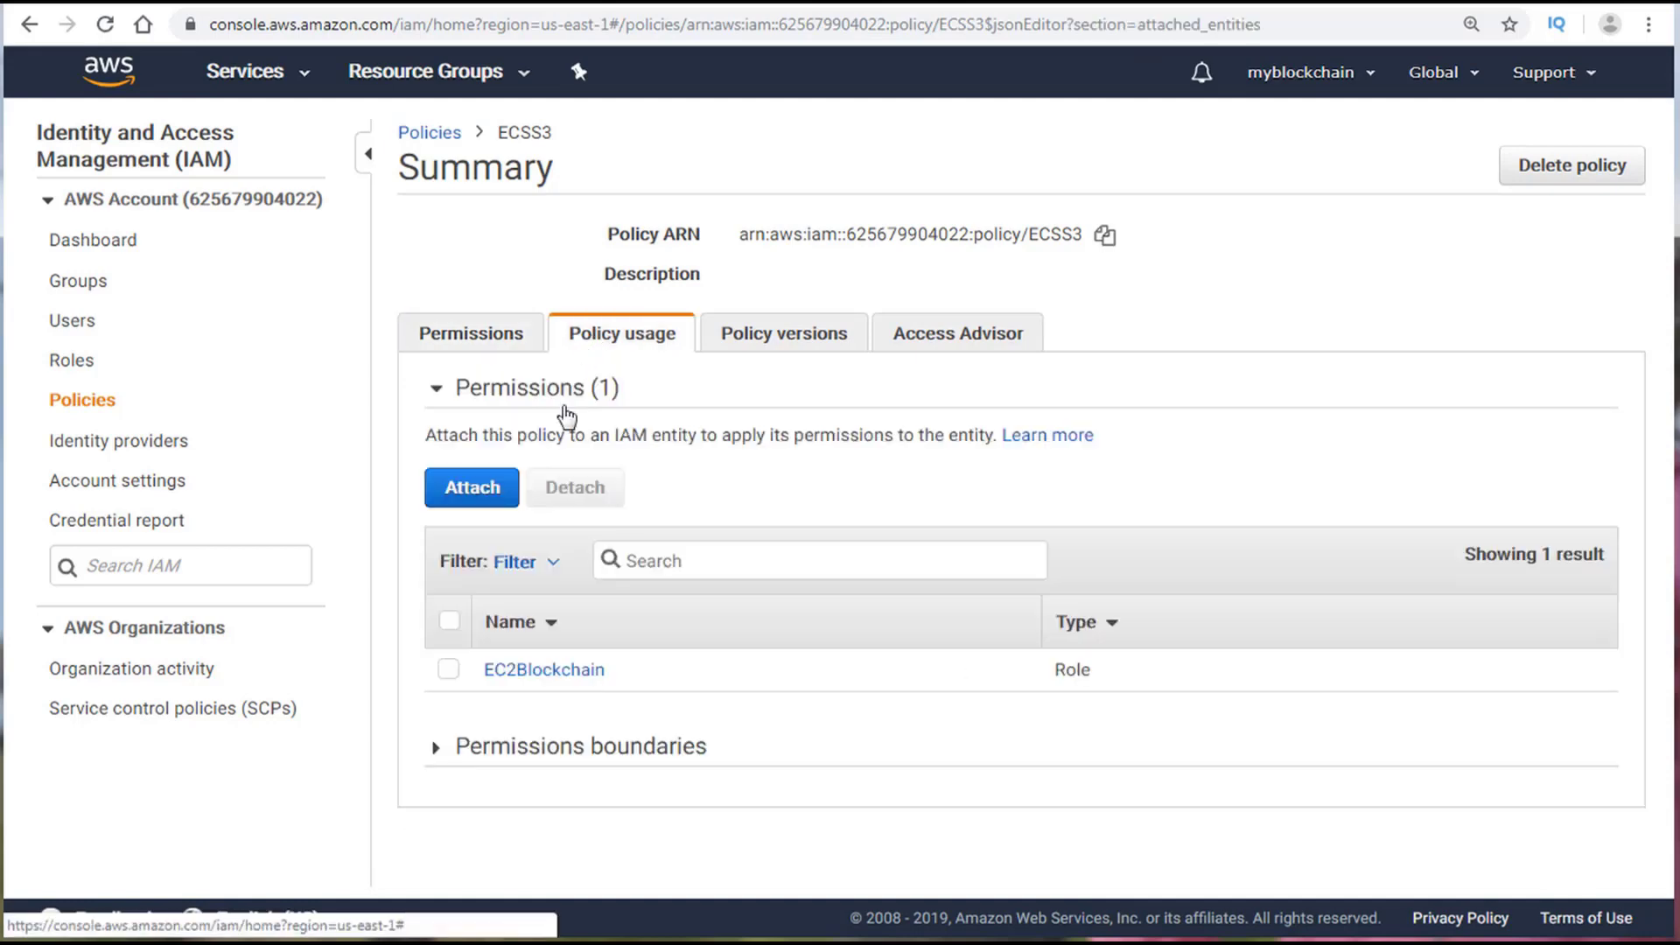
{"action": "left_click", "coordinate": [542, 672]}
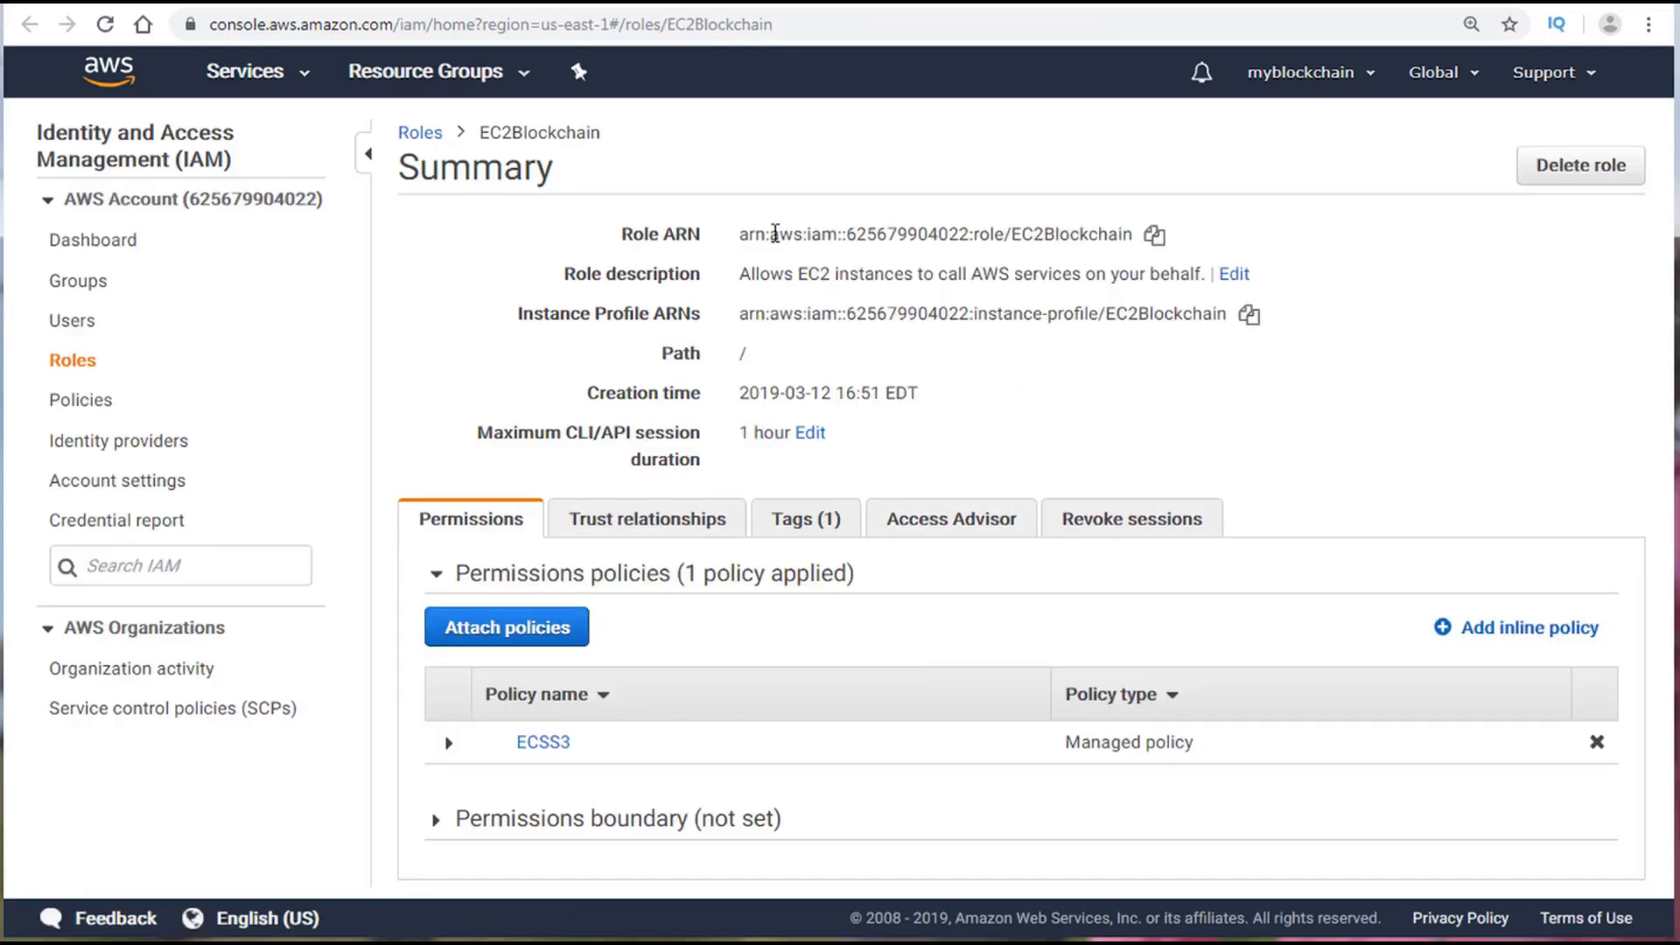
{"action": "triple_click", "coordinate": [766, 243]}
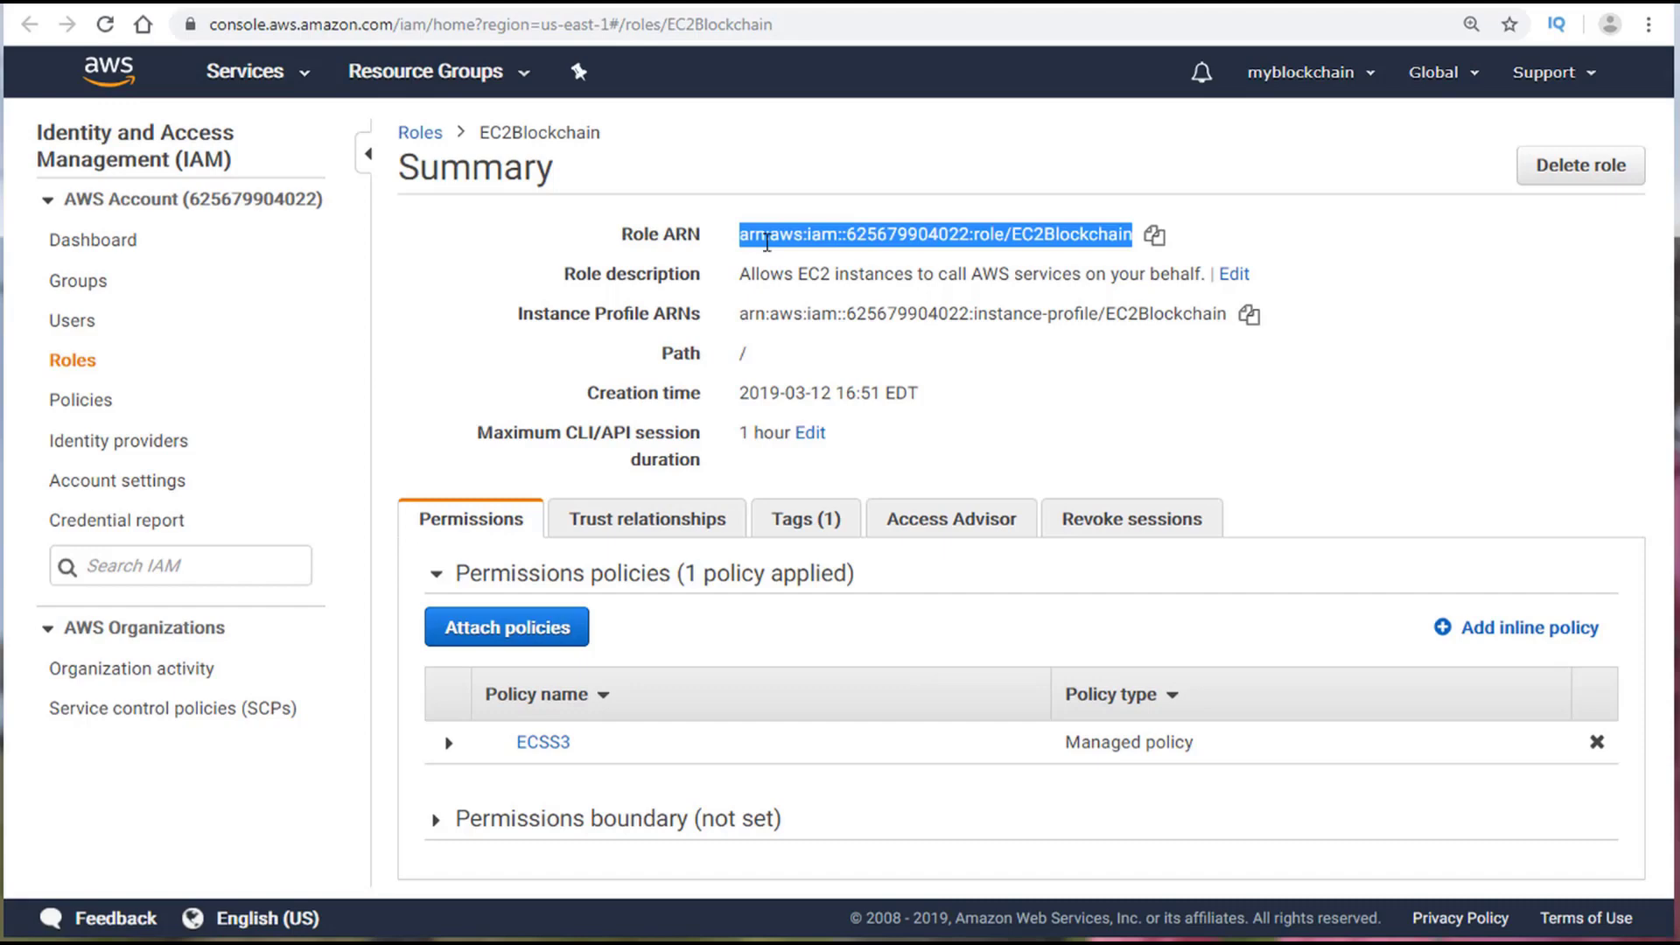
{"action": "triple_click", "coordinate": [784, 315]}
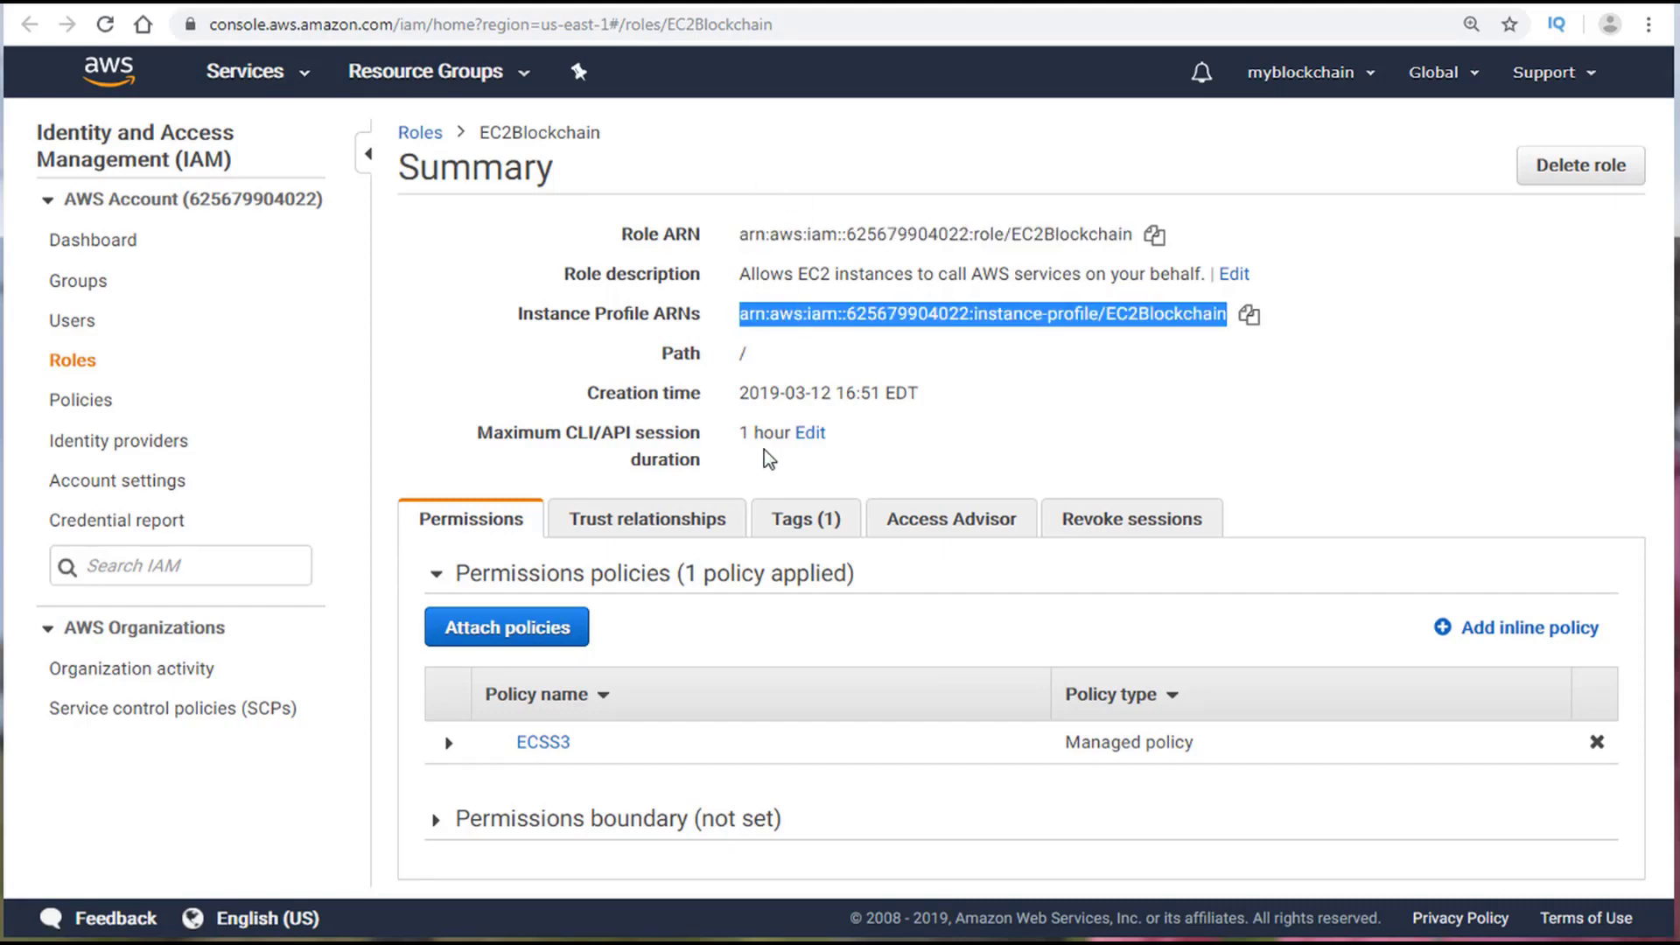
{"action": "left_click", "coordinate": [603, 528]}
{"action": "left_click", "coordinate": [472, 529]}
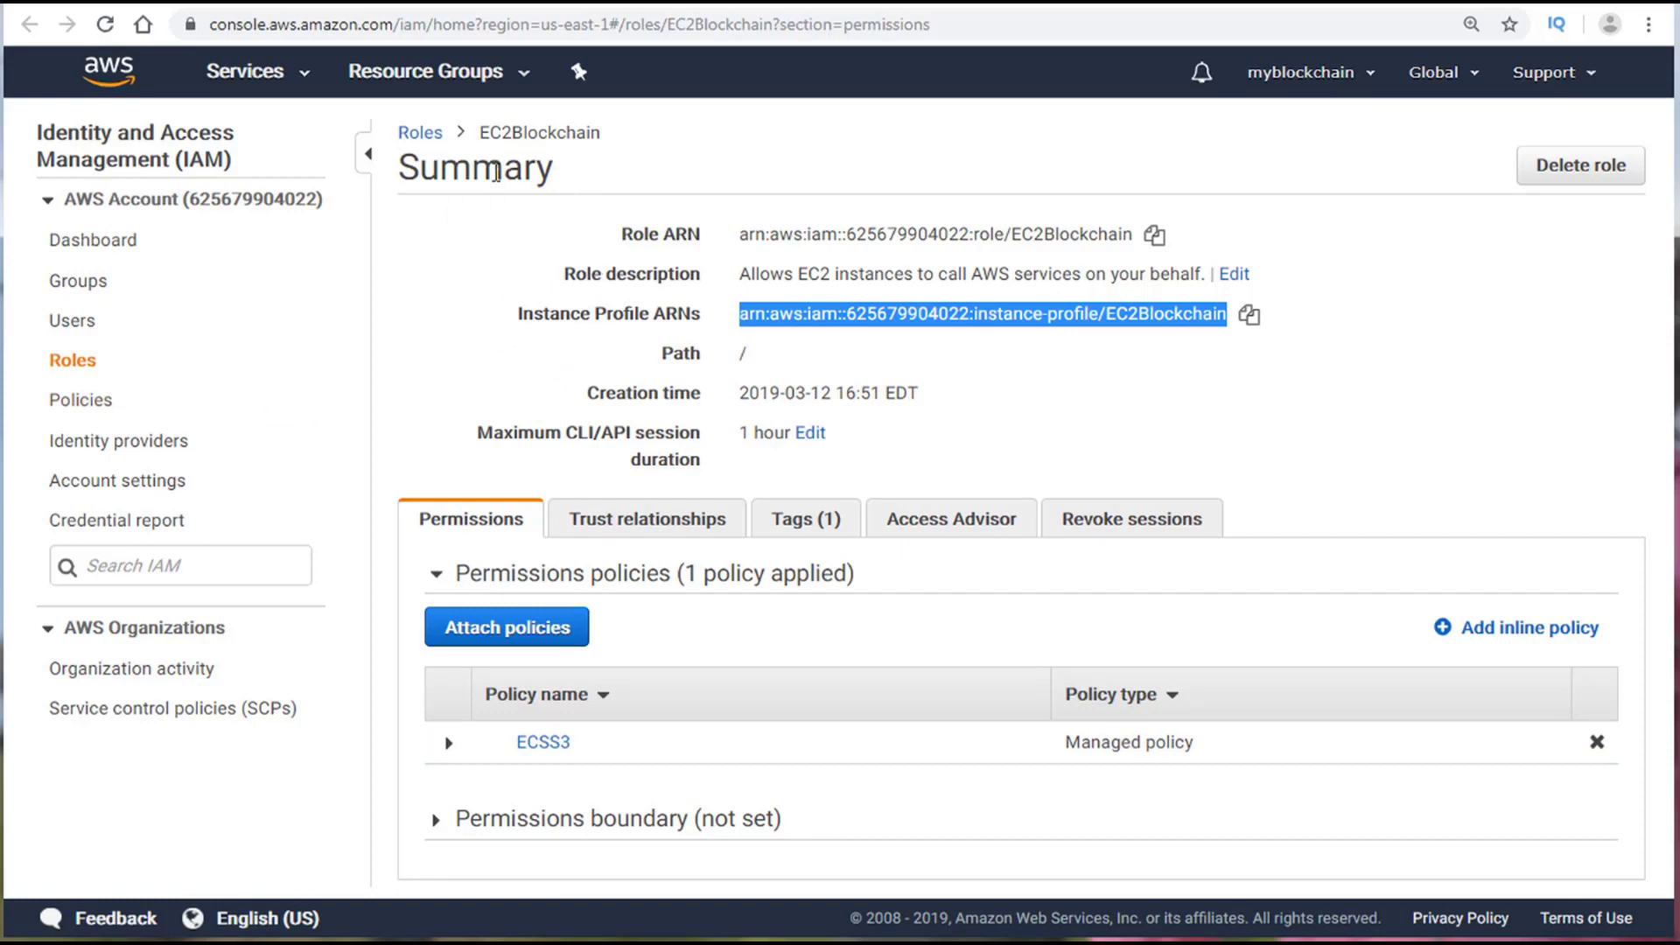
Step: Reopen IAM from the console home and search the roles for "ec"
{"action": "left_click", "coordinate": [120, 250]}
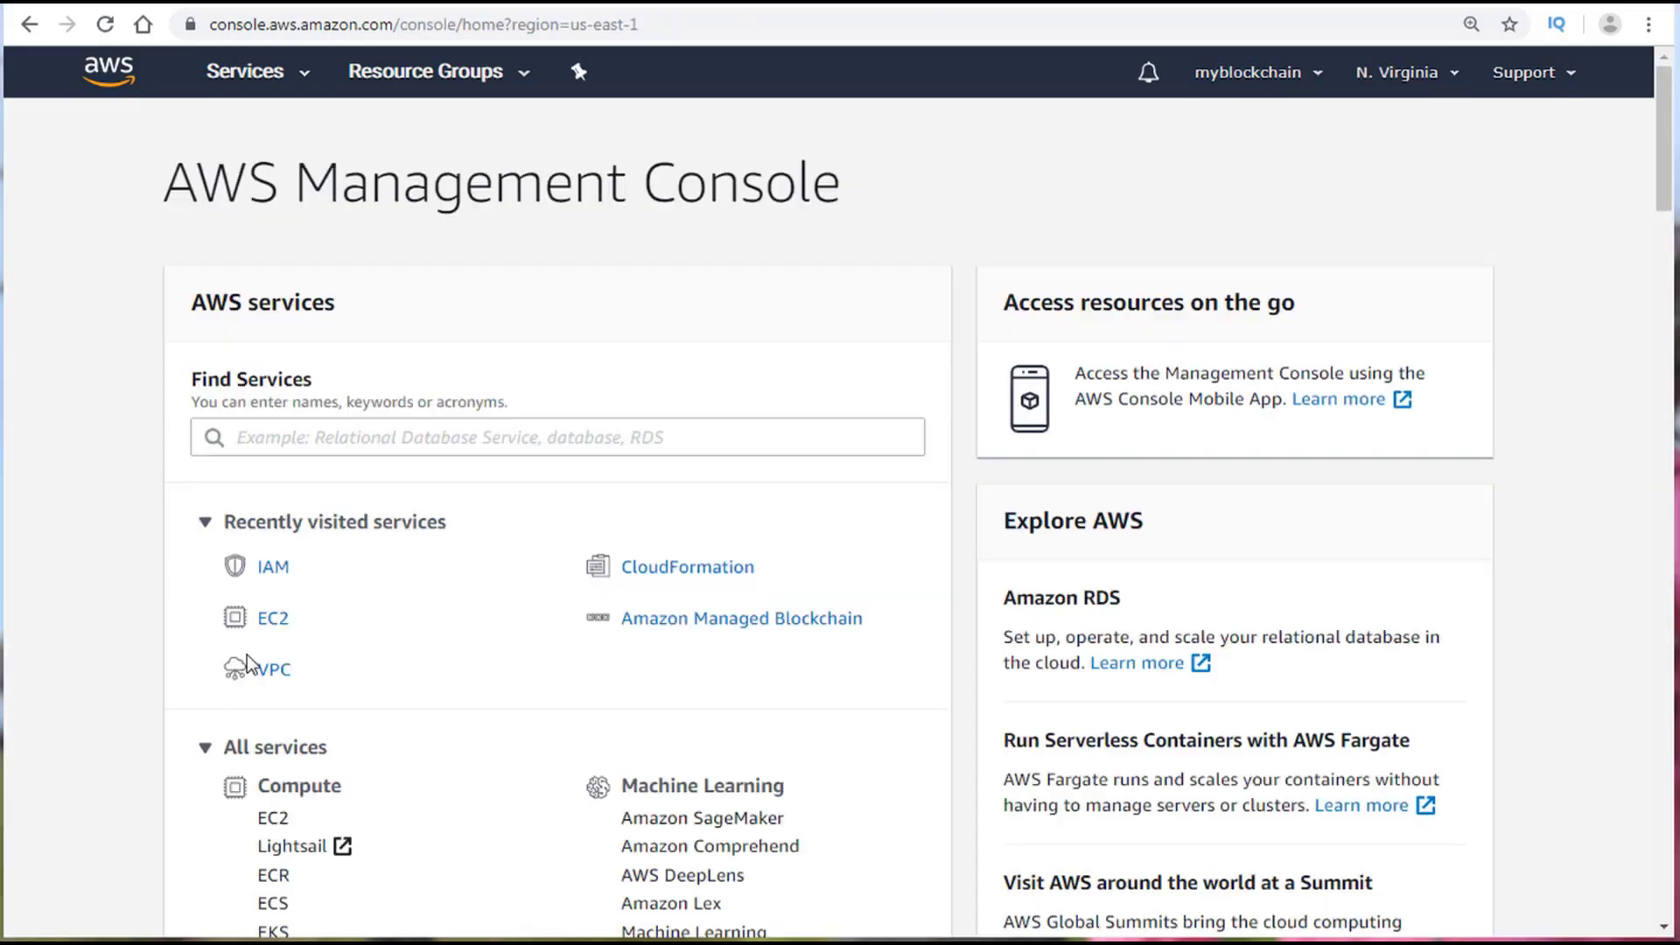
{"action": "left_click", "coordinate": [268, 569]}
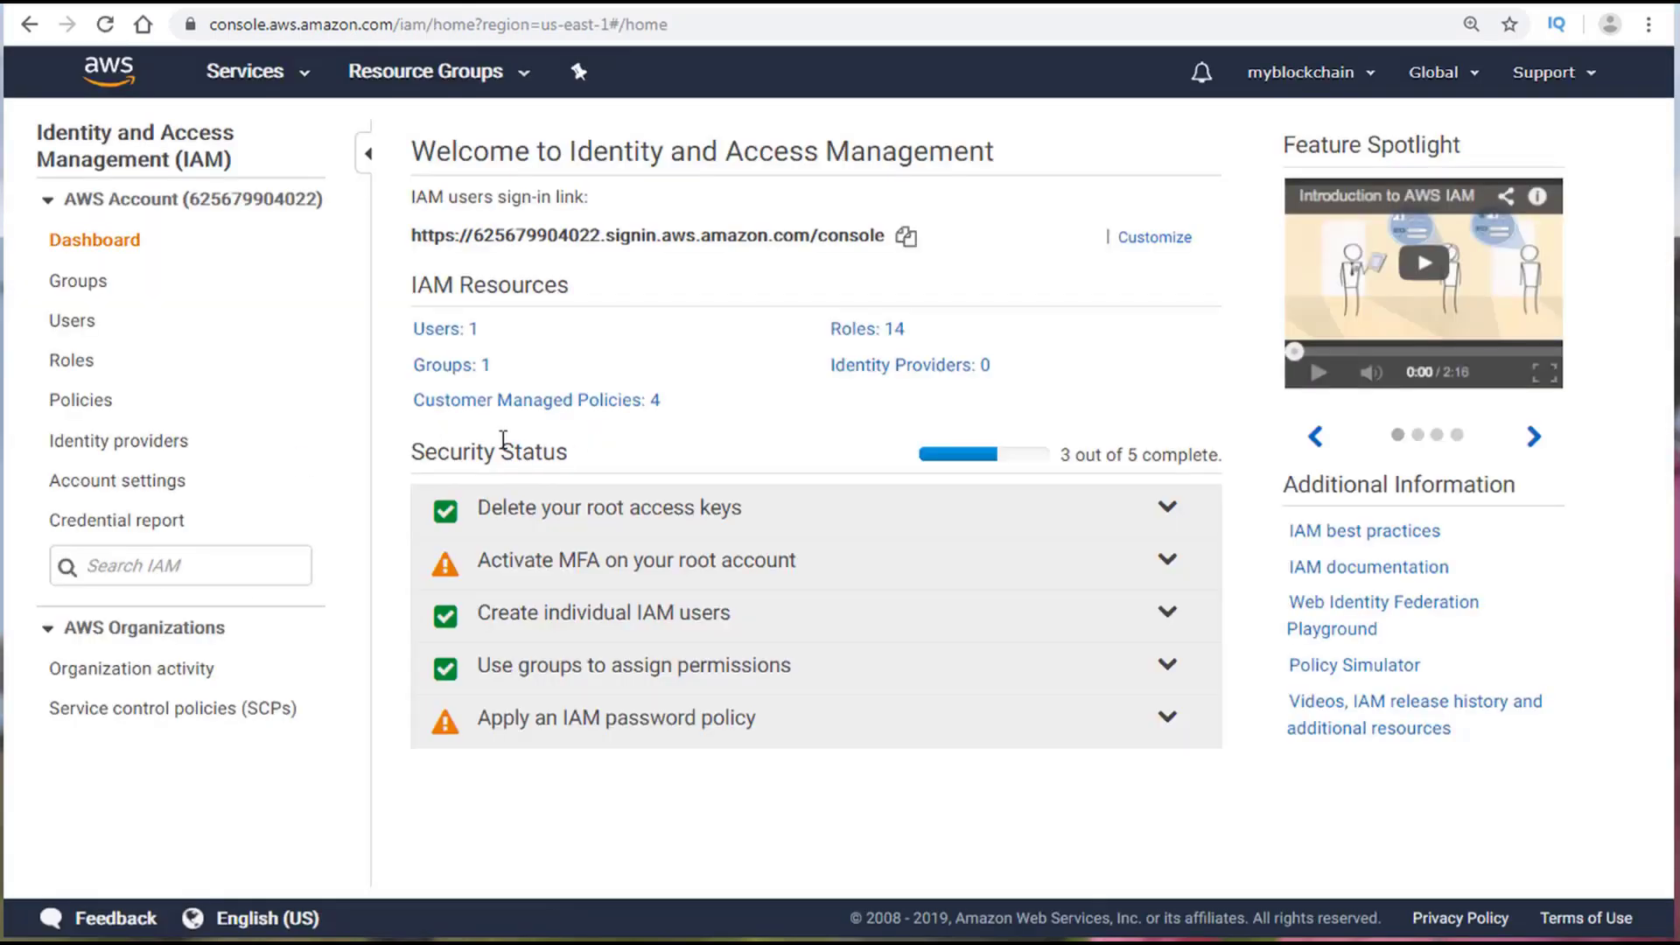
{"action": "left_click", "coordinate": [74, 364]}
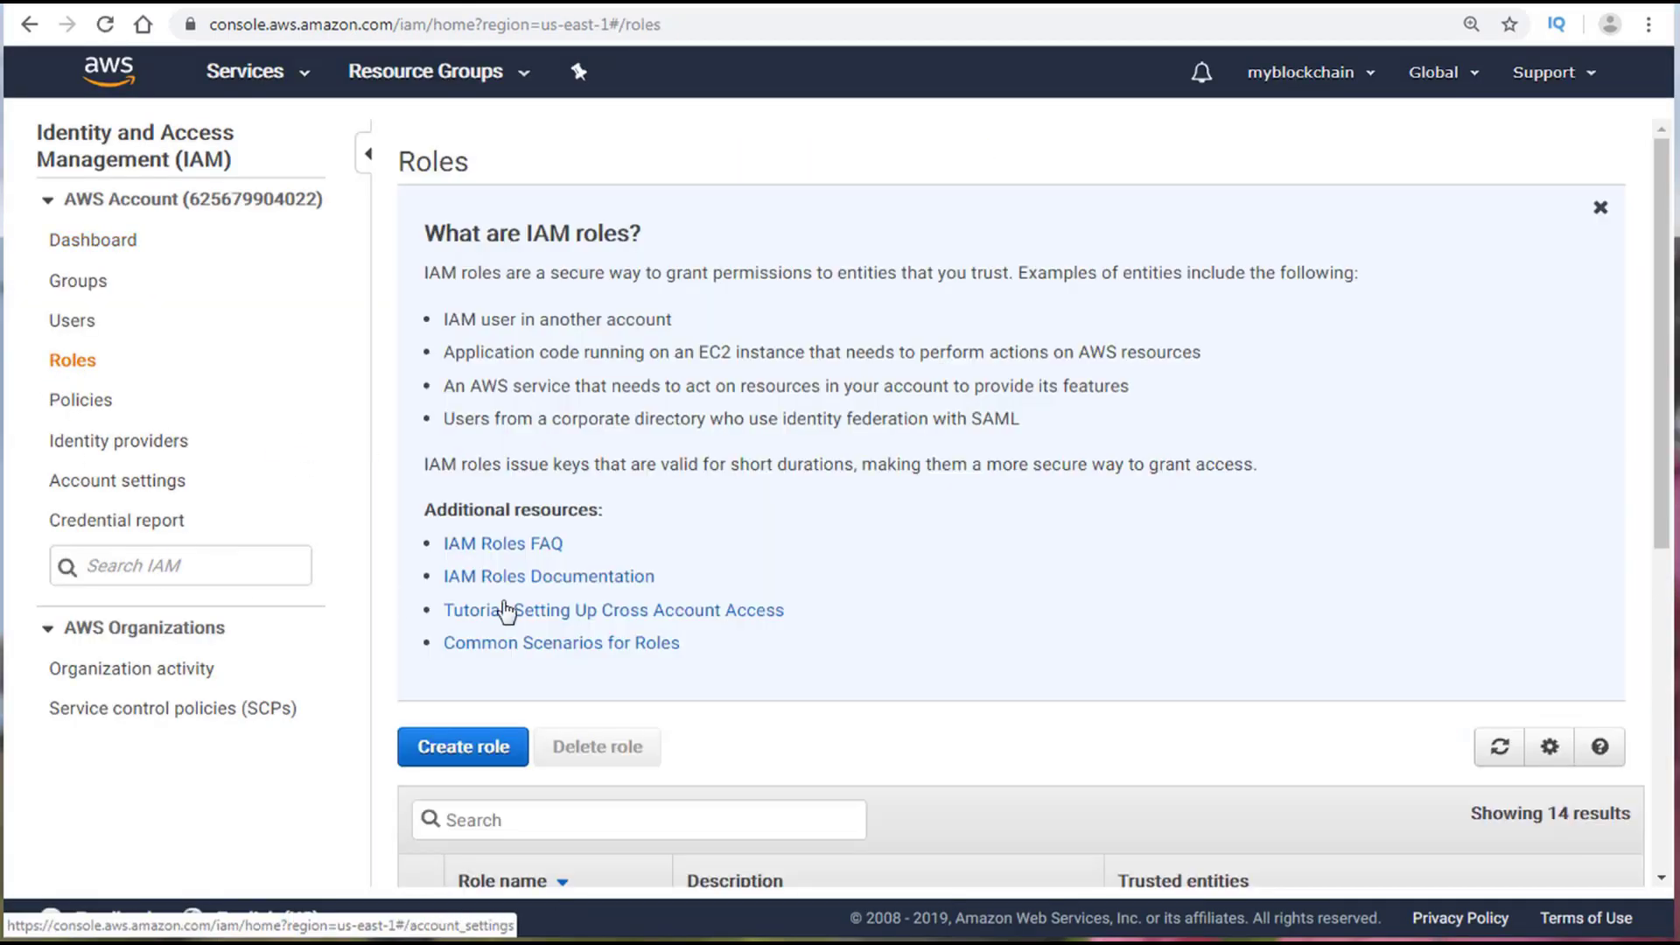
{"action": "scroll", "coordinate": [569, 569], "scroll_direction": "down", "scroll_amount": 5}
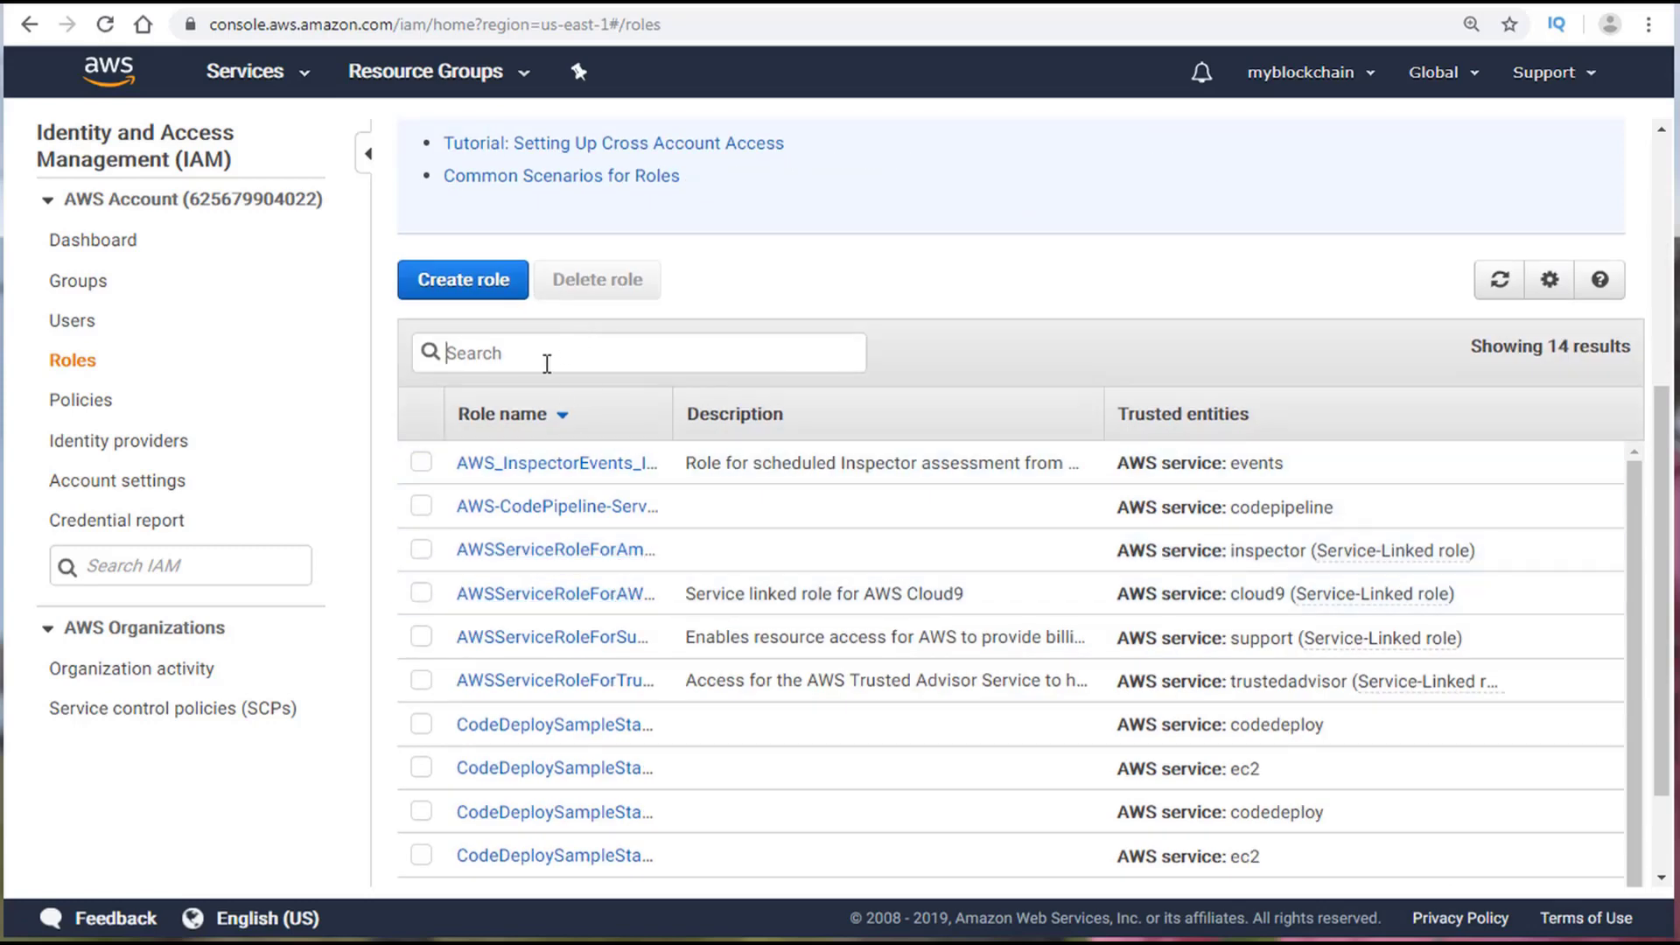
{"action": "type", "text": "ec"}
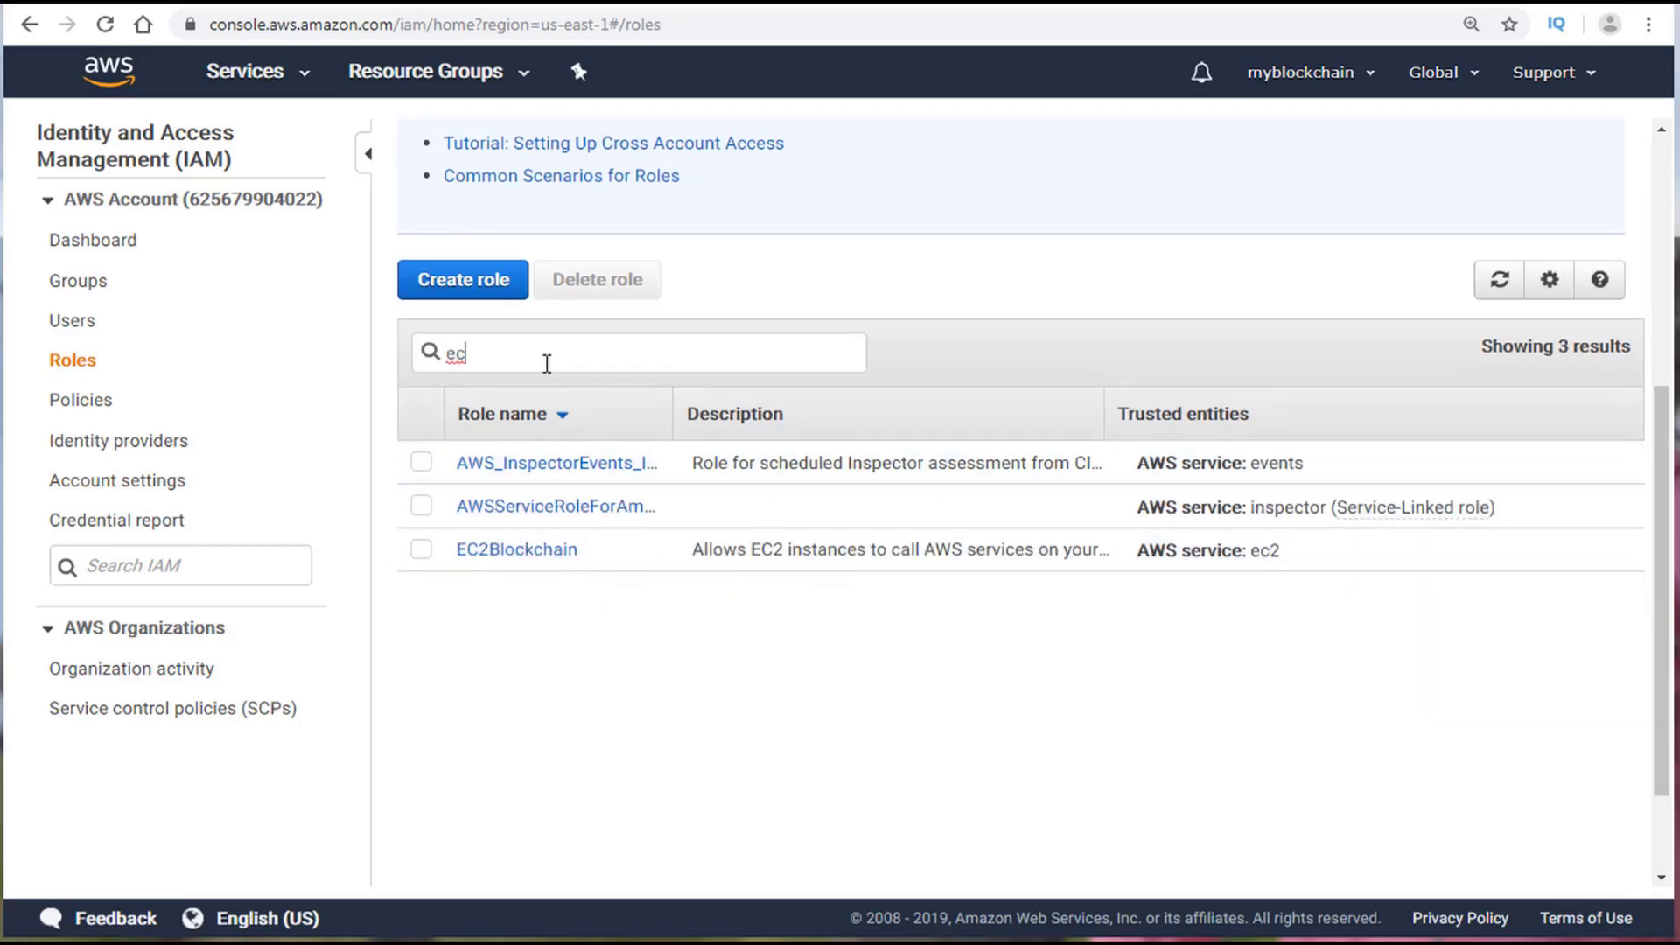
Step: Narrow the role search to "ec2", view the EC2Blockchain role's summary and return to the AWS console home
{"action": "type", "text": "2"}
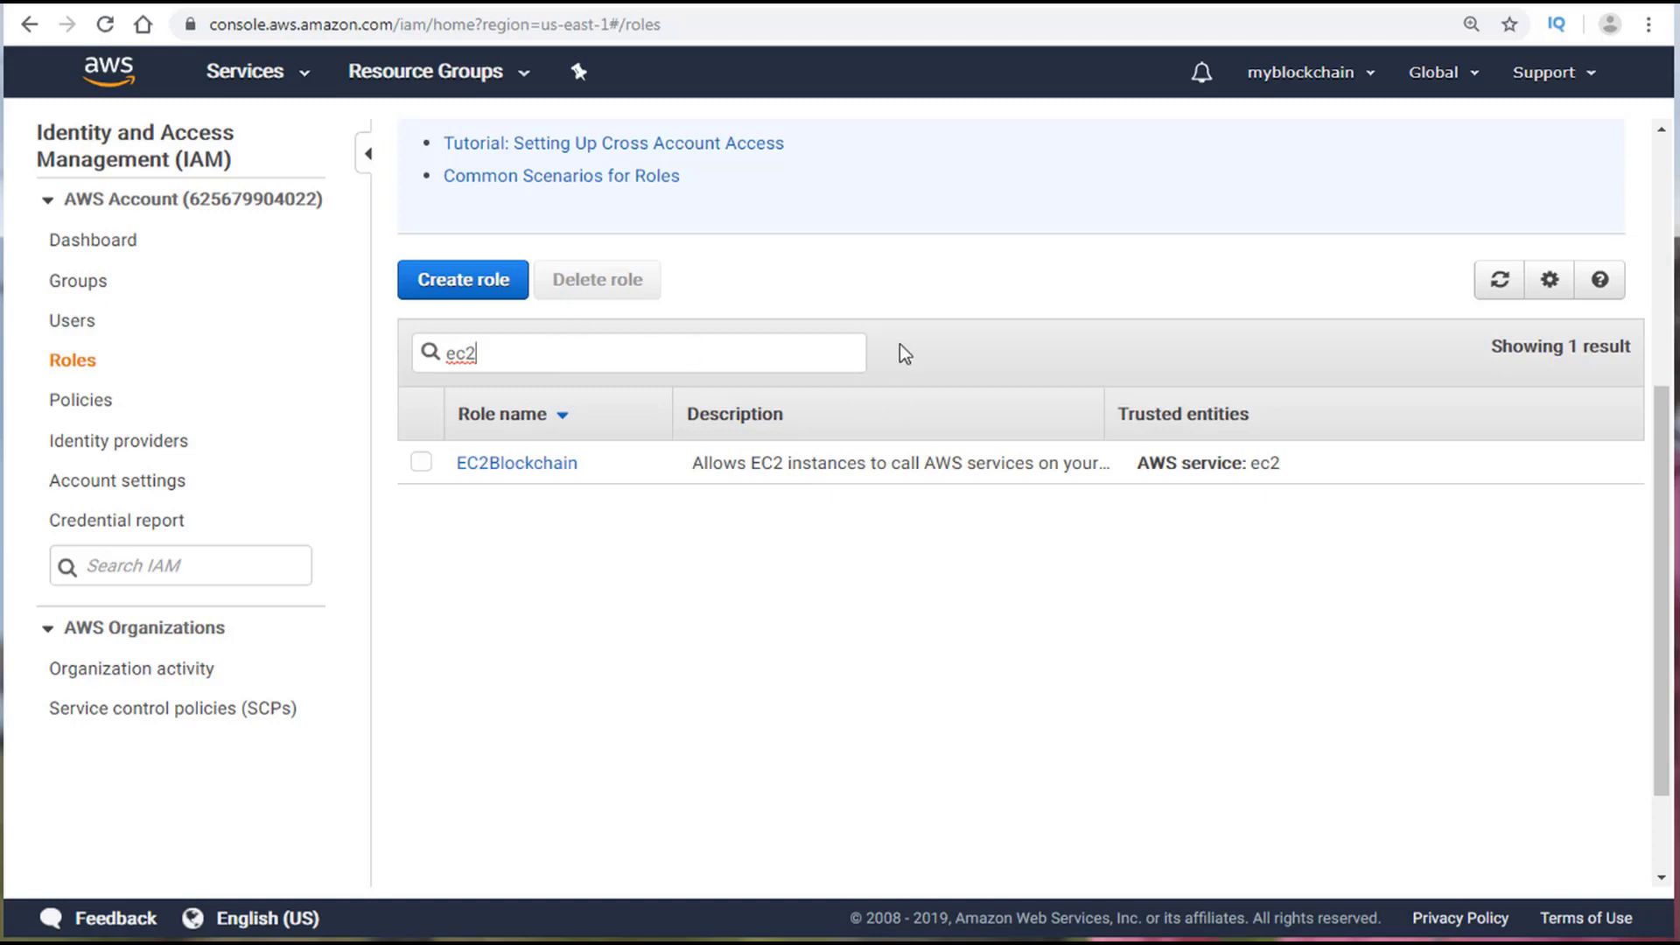
{"action": "left_click", "coordinate": [525, 470]}
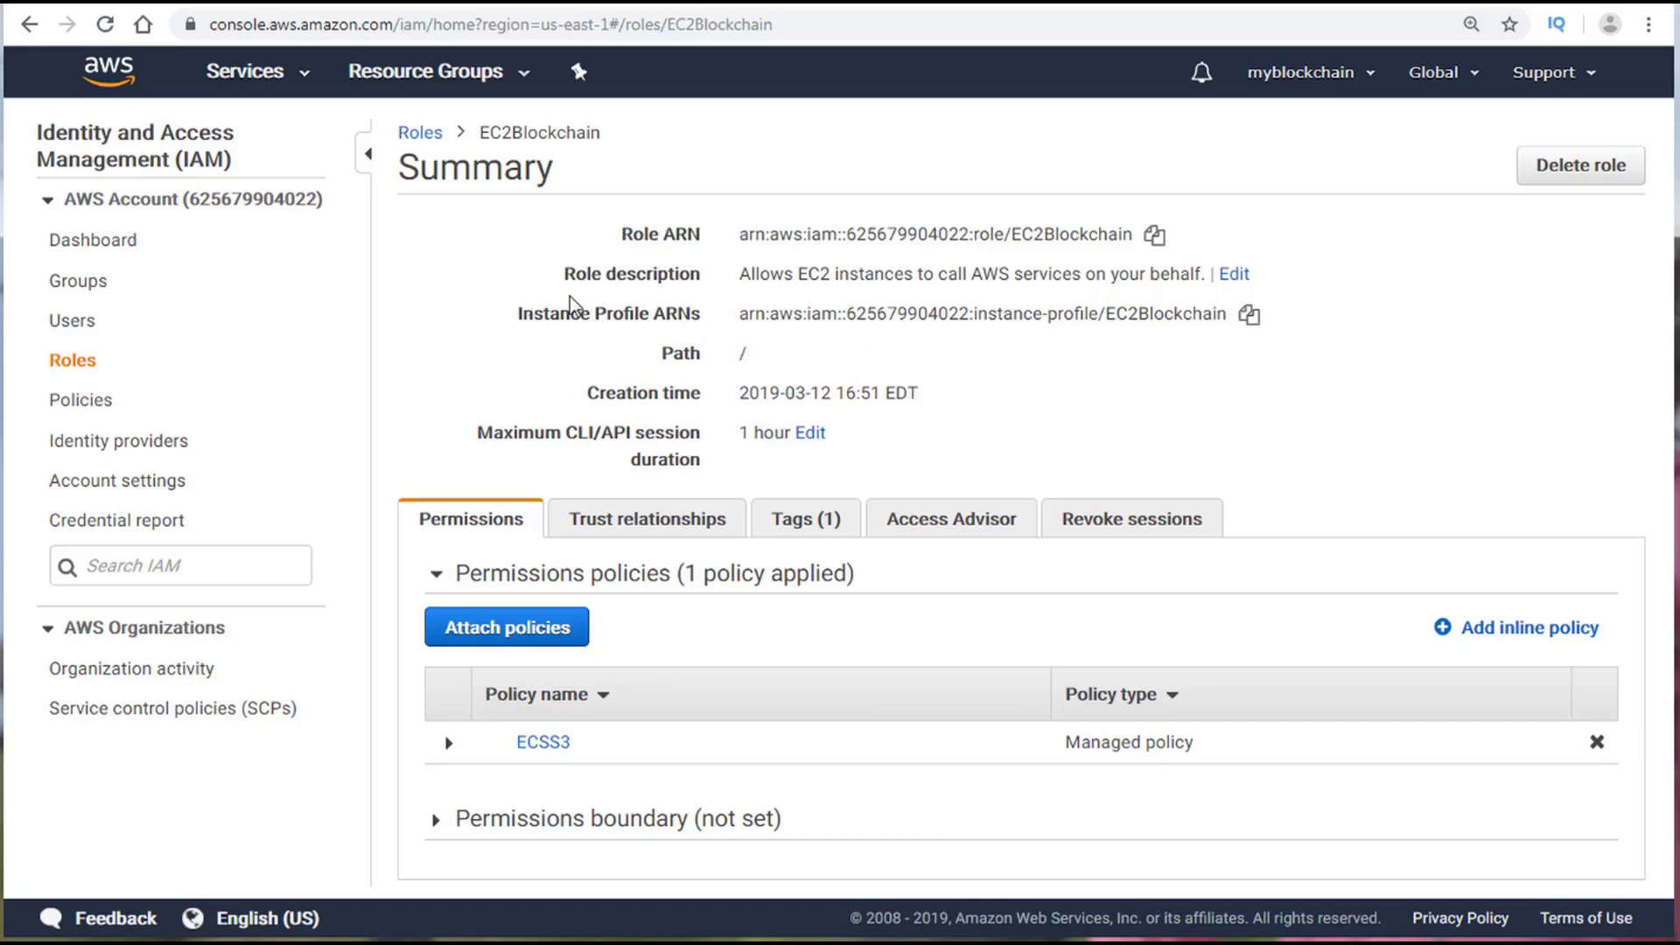
{"action": "left_click", "coordinate": [103, 74]}
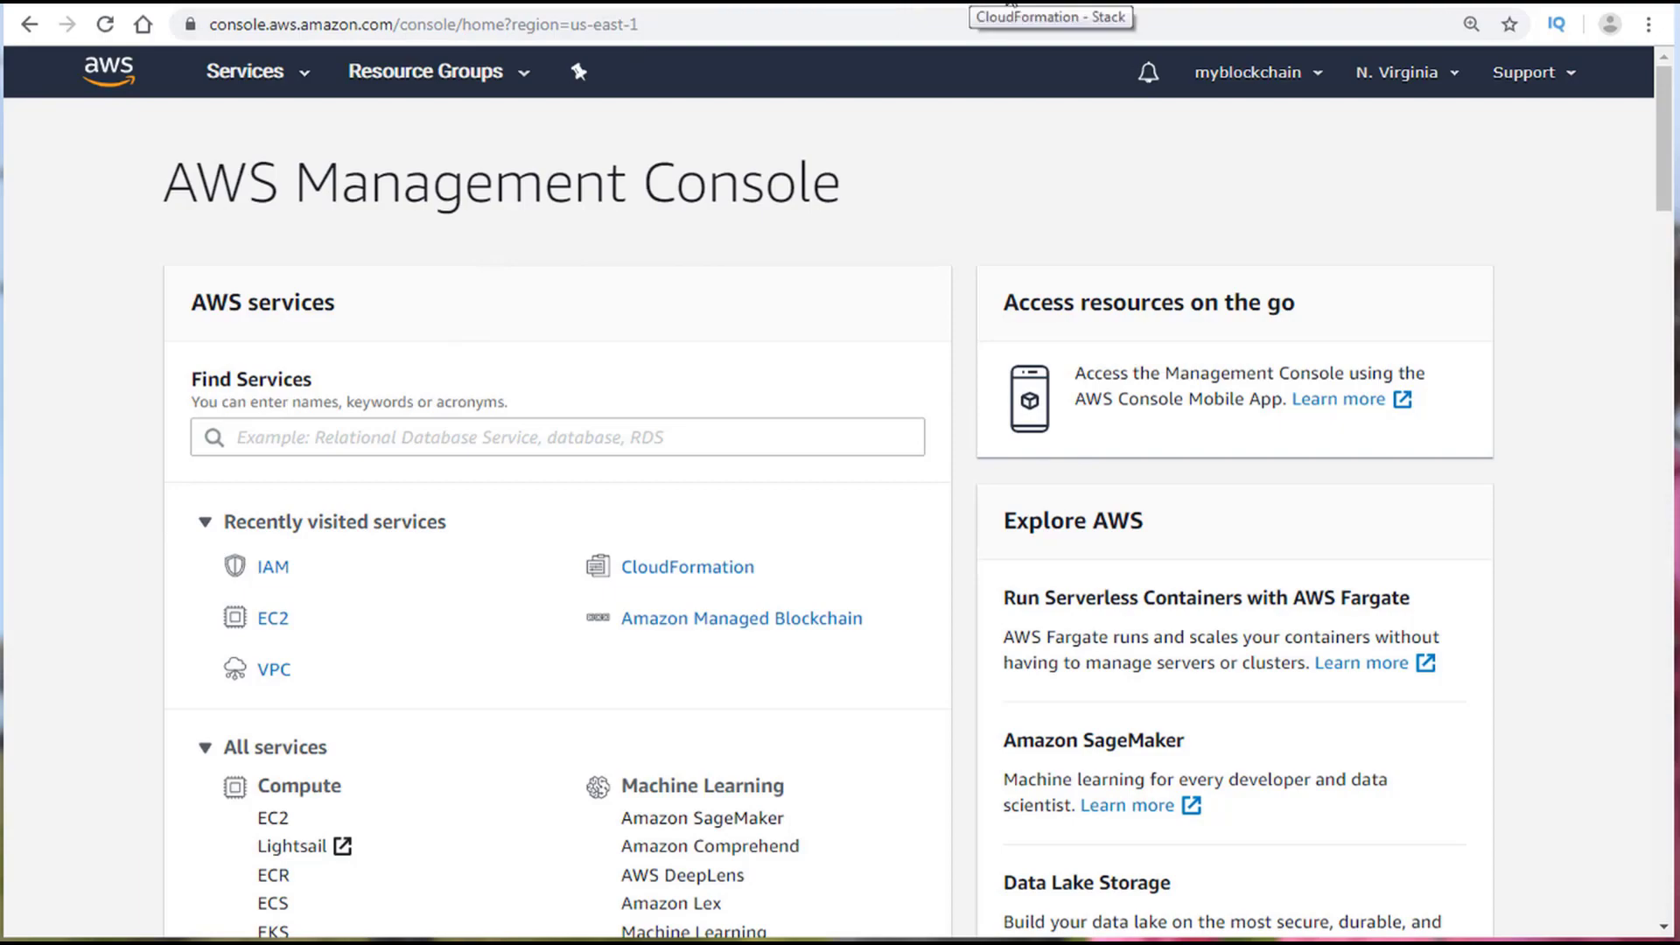
Step: Switch to the CloudFormation quick-create form for the Hyperledger Fabric template and name the stack blockchainbook2
{"action": "left_click", "coordinate": [1010, 4]}
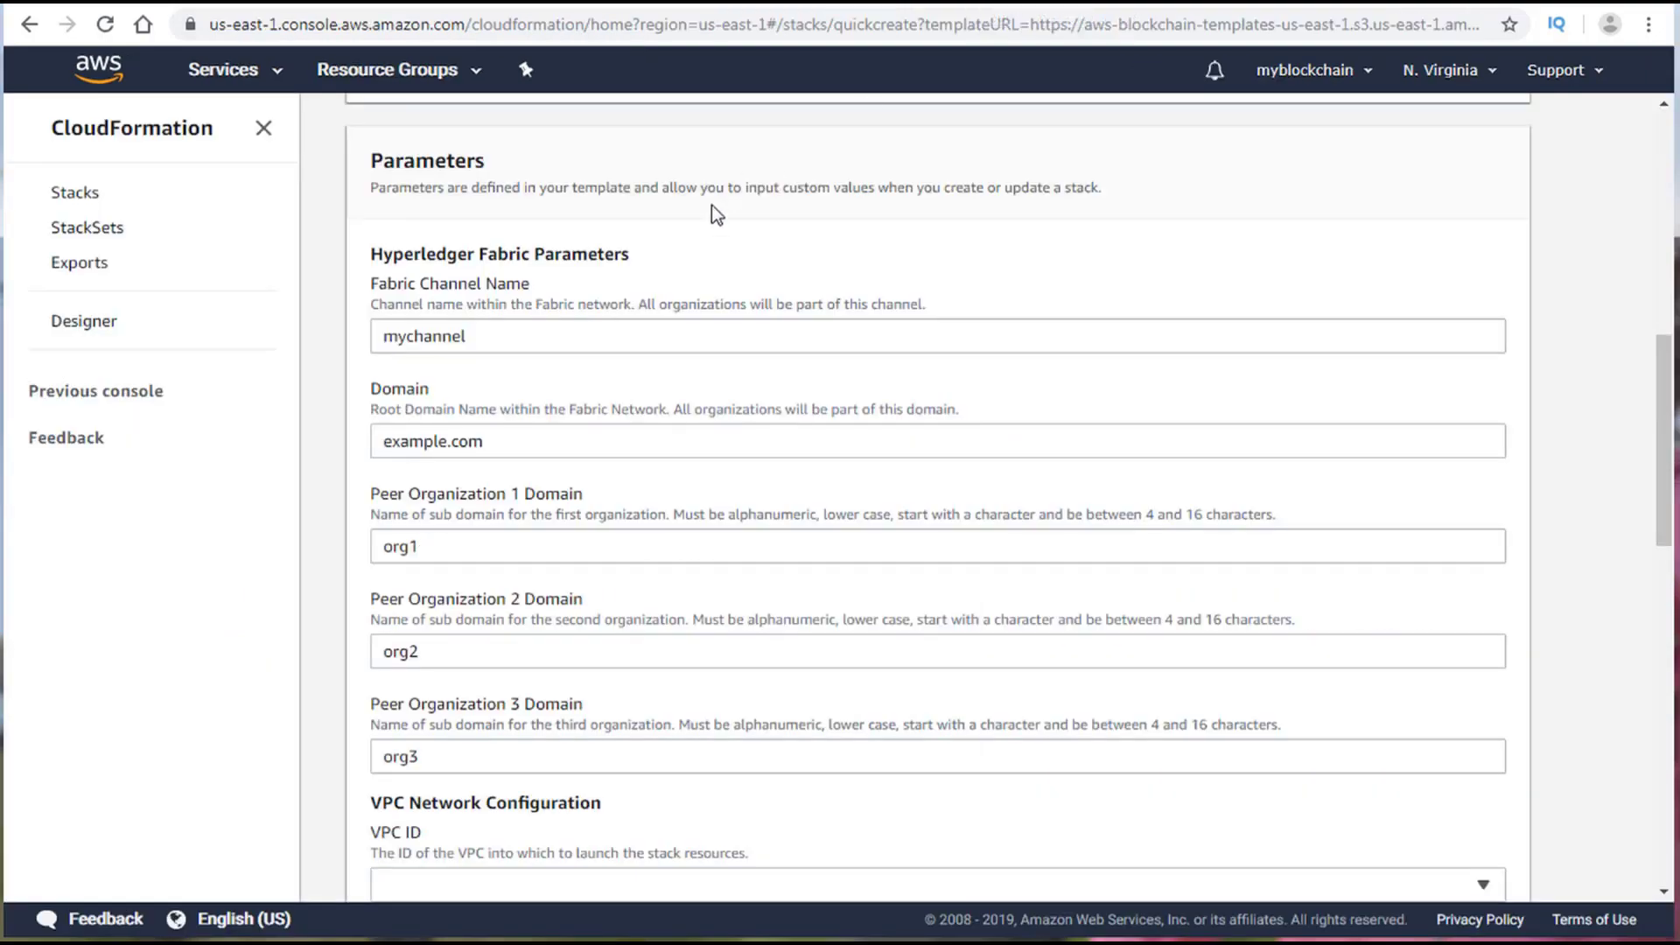
{"action": "scroll", "coordinate": [717, 215], "scroll_direction": "up", "scroll_amount": 10}
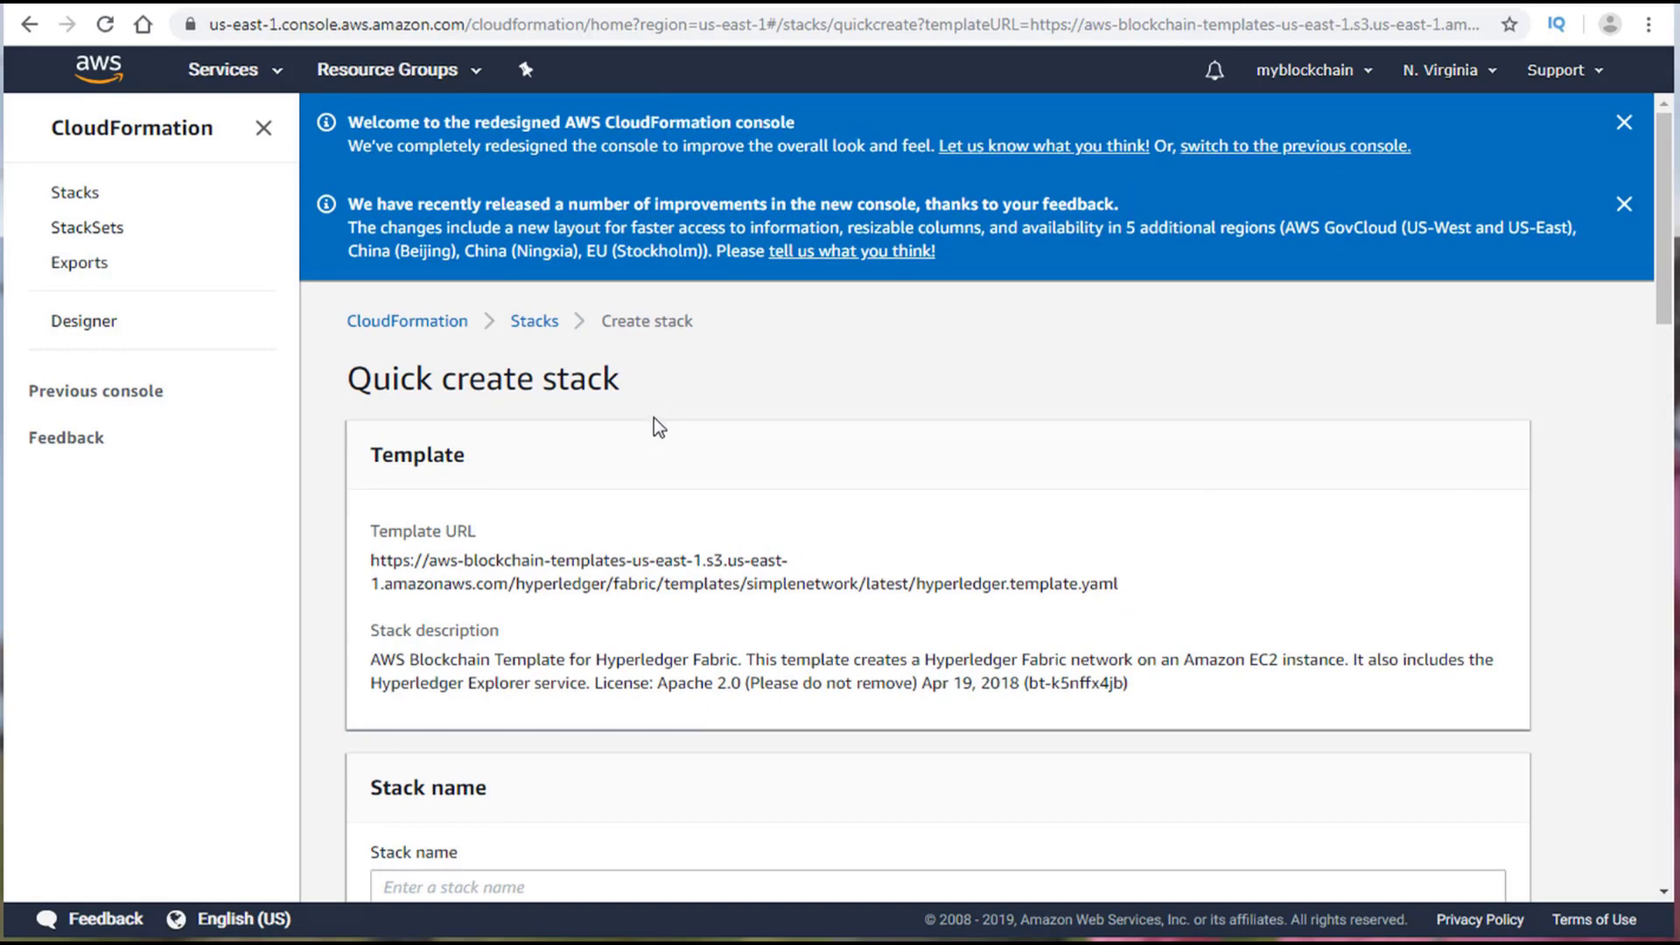
{"action": "scroll", "coordinate": [674, 474], "scroll_direction": "down", "scroll_amount": 7}
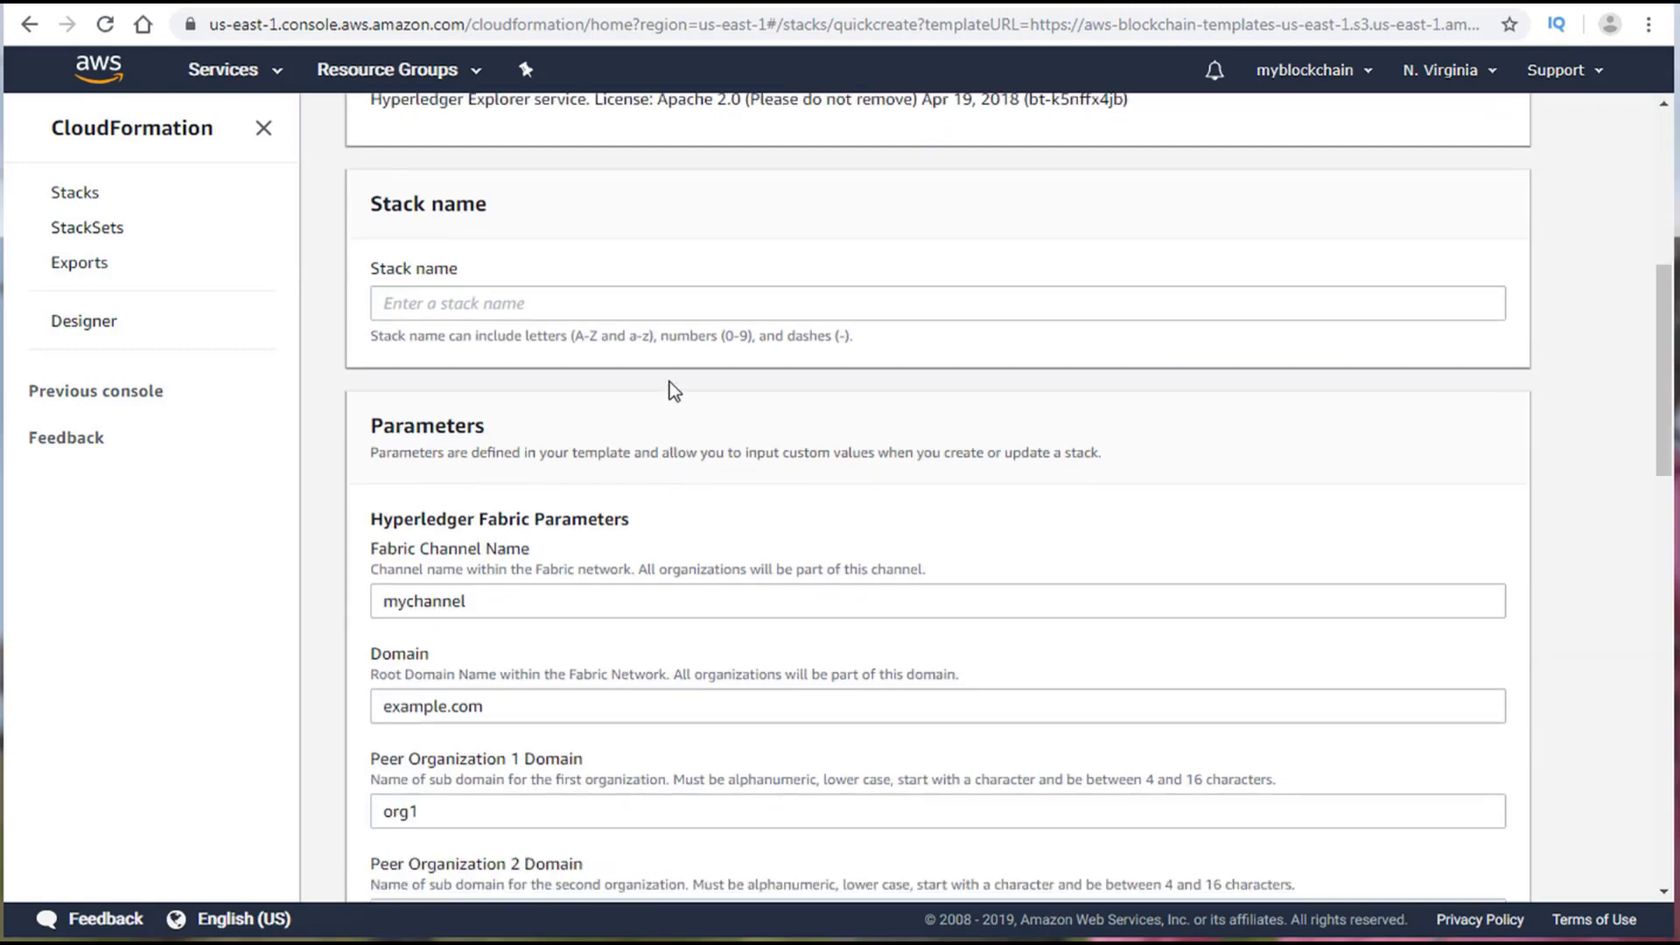
{"action": "scroll", "coordinate": [651, 372], "scroll_direction": "up", "scroll_amount": 5}
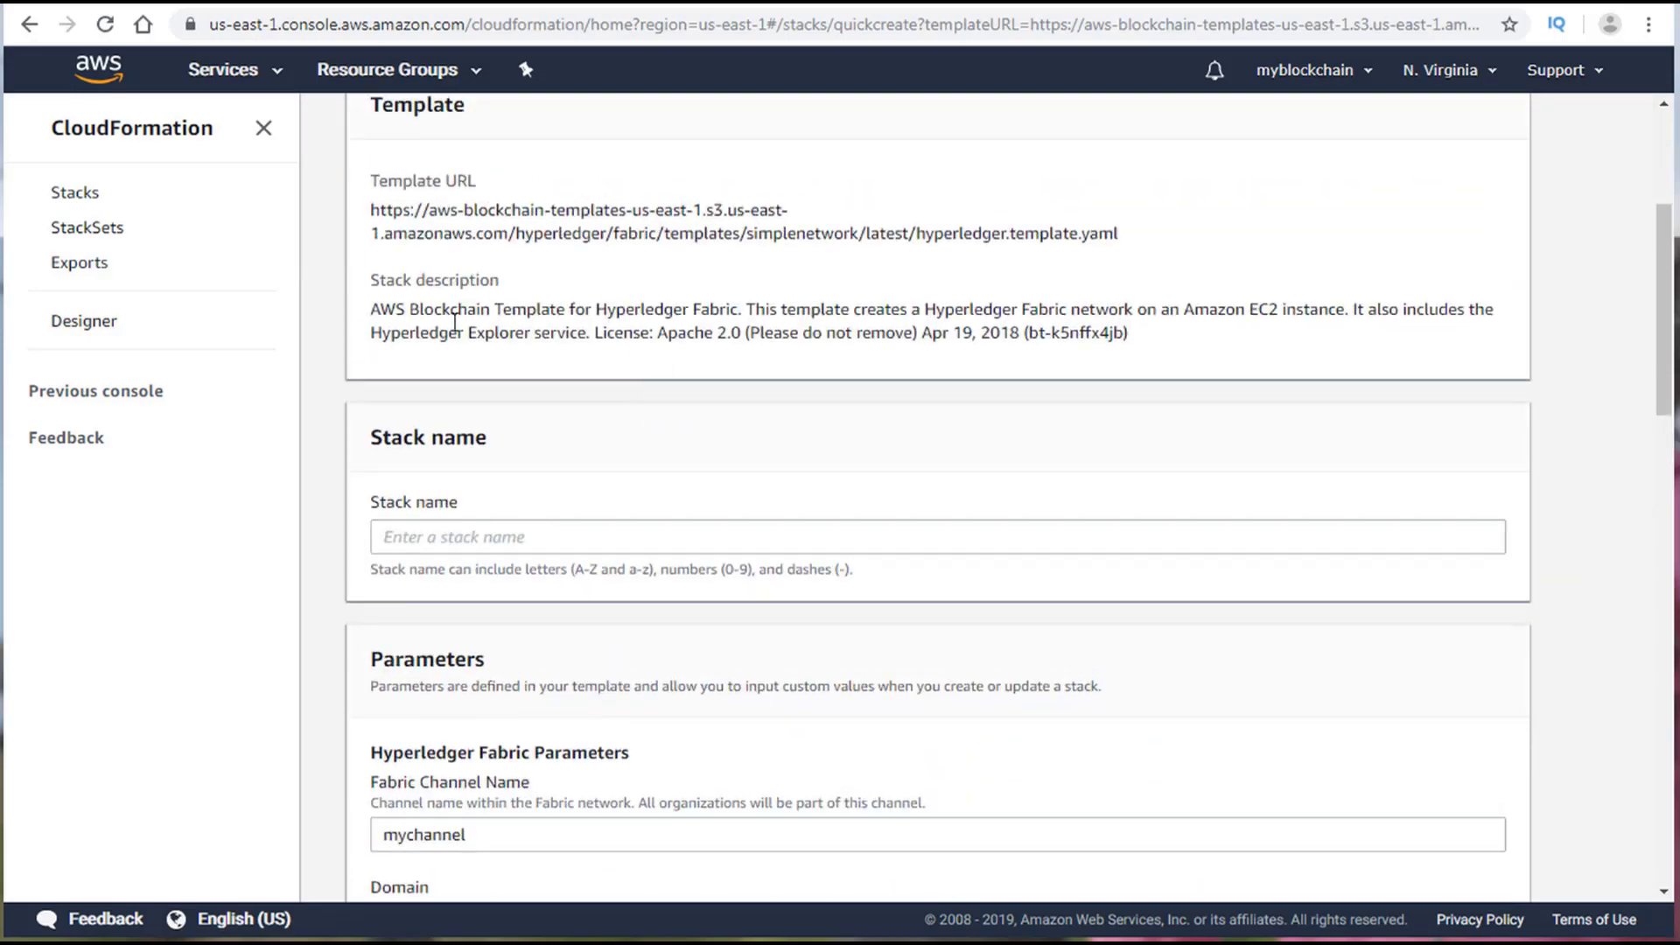
{"action": "left_click", "coordinate": [401, 704]}
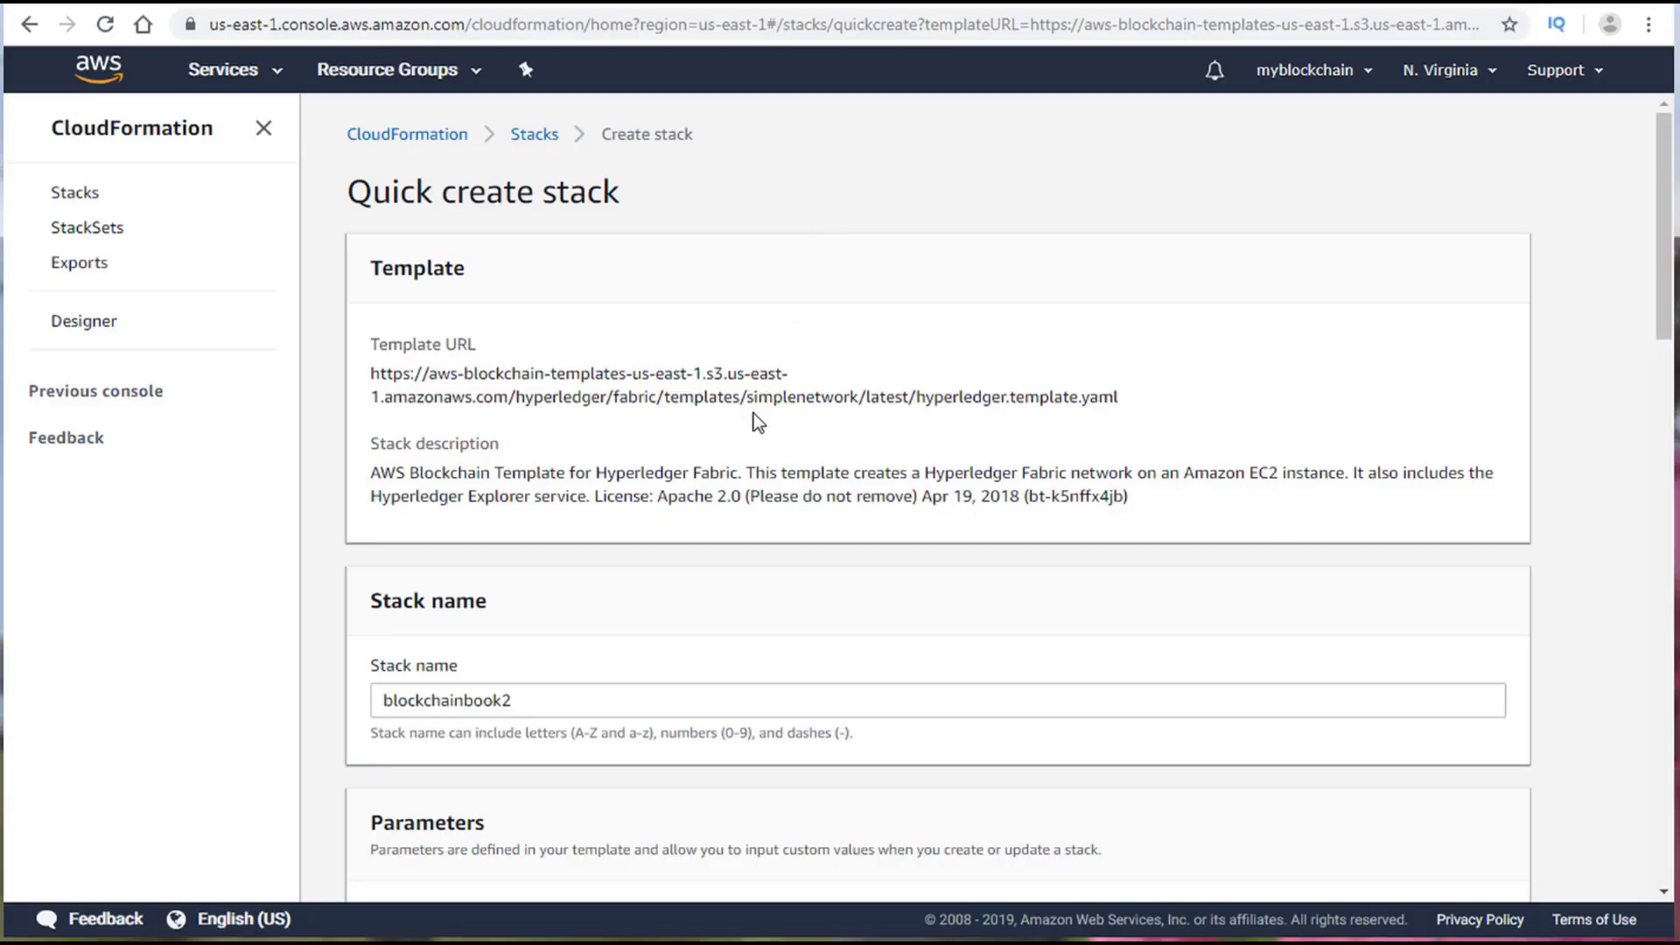
{"action": "scroll", "coordinate": [754, 424], "scroll_direction": "down", "scroll_amount": 3}
{"action": "left_click", "coordinate": [558, 474]}
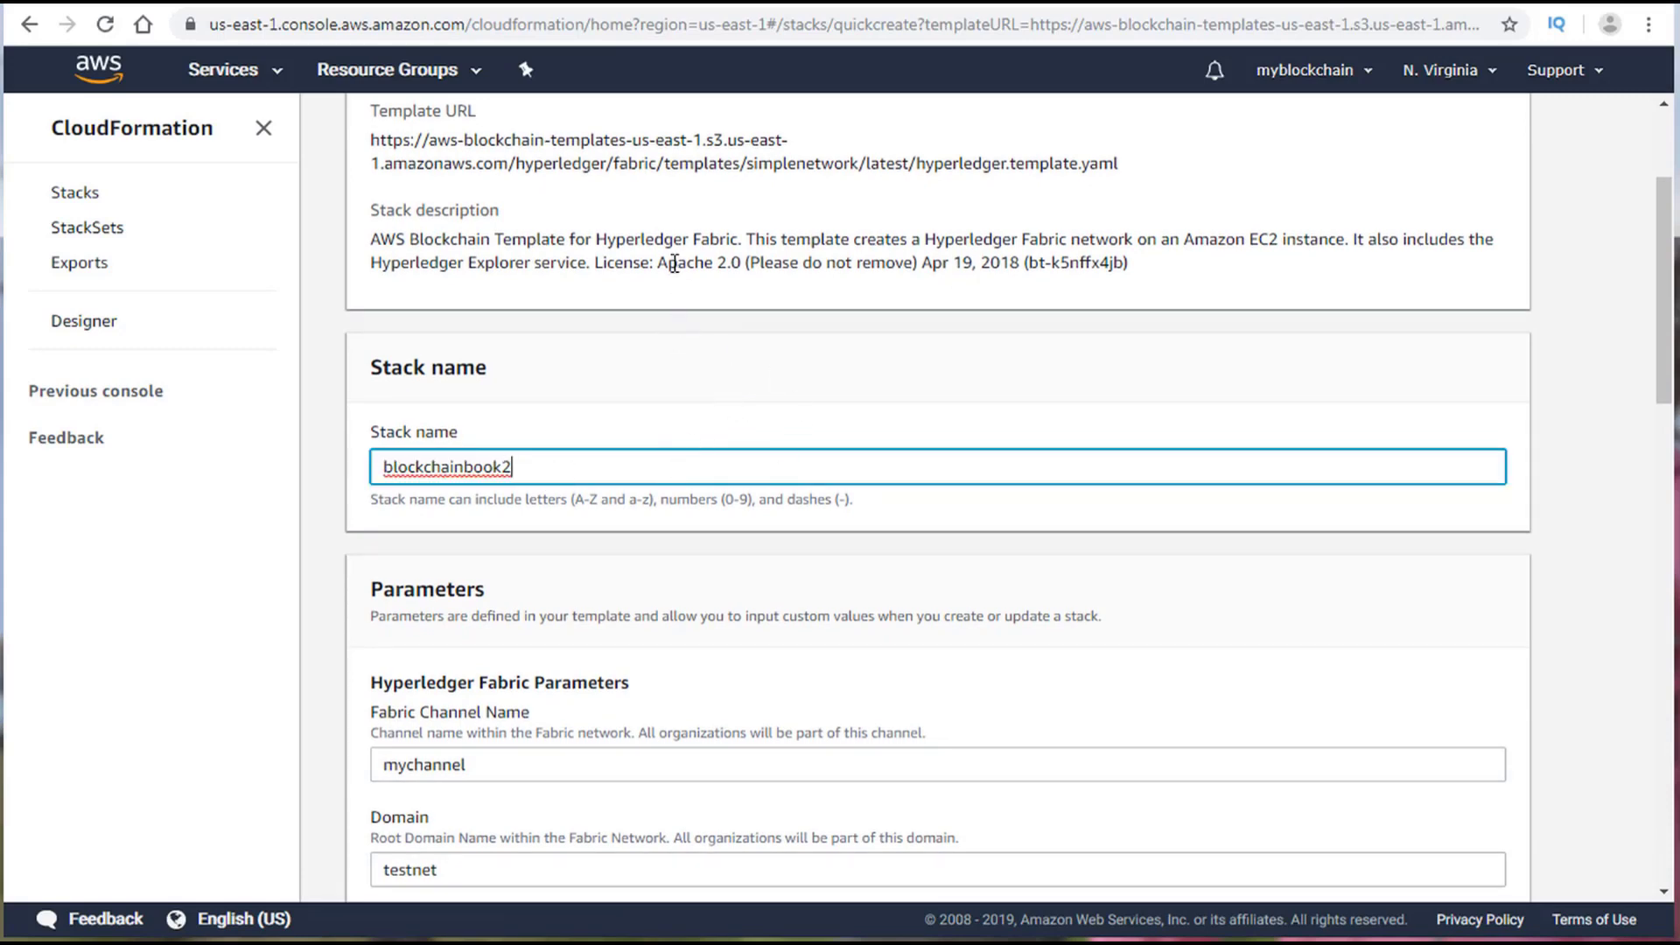
Step: Review the Fabric channel name, root domain and three peer organization domains in the stack parameters
{"action": "scroll", "coordinate": [604, 426], "scroll_direction": "down", "scroll_amount": 2}
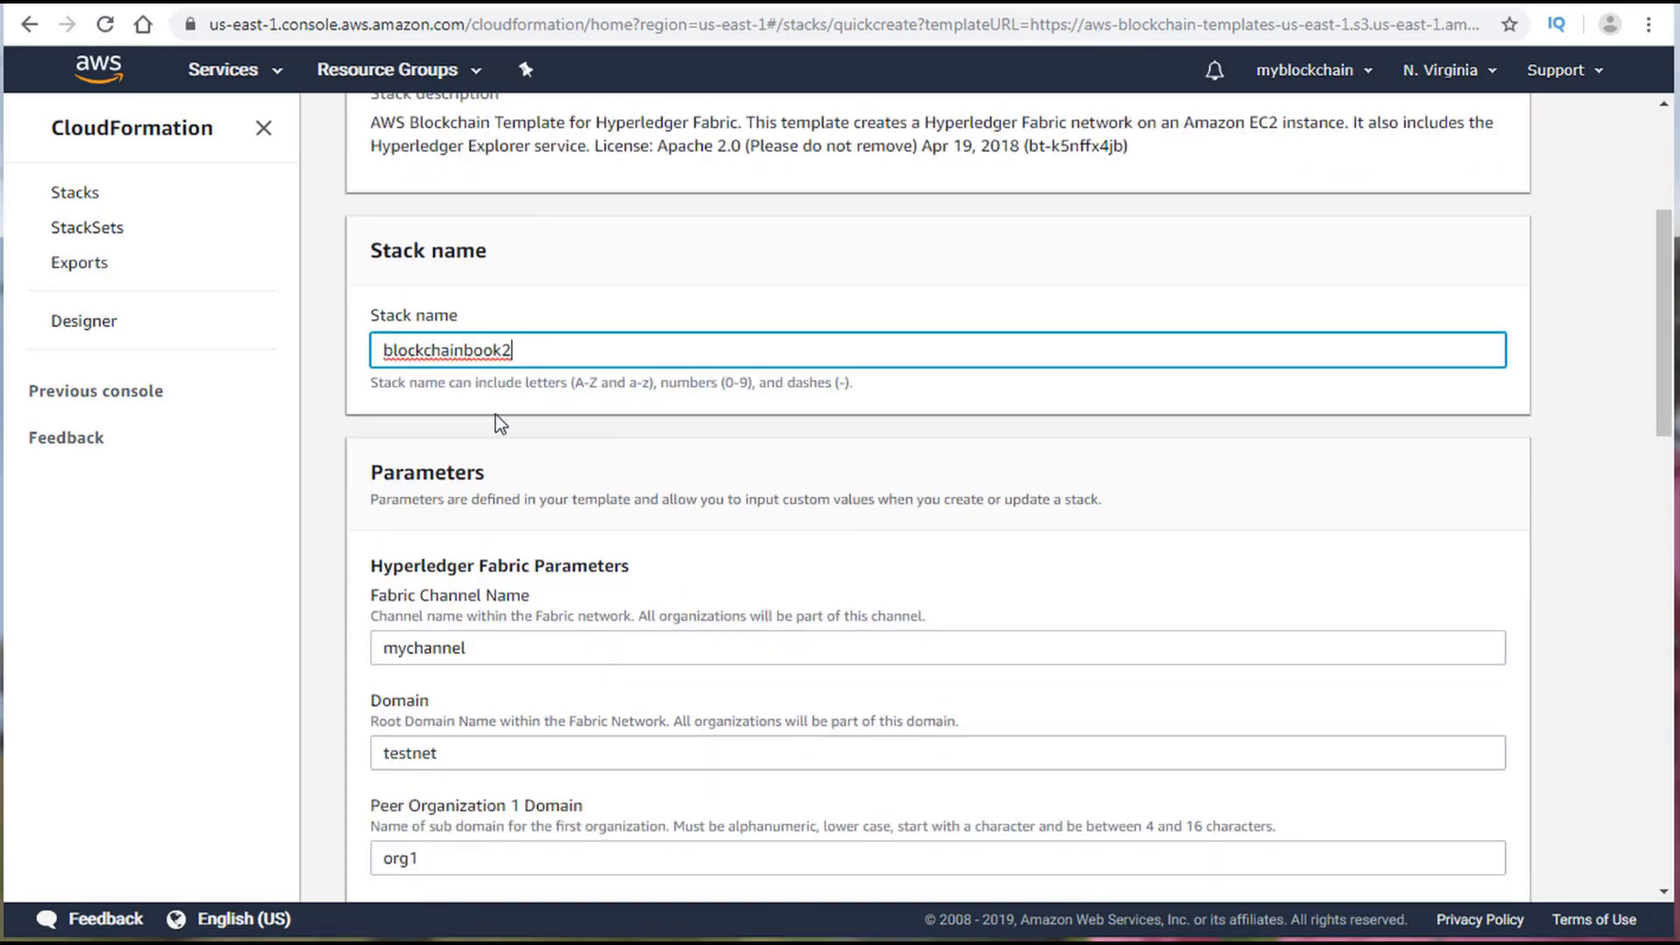
{"action": "scroll", "coordinate": [490, 426], "scroll_direction": "down", "scroll_amount": 4}
{"action": "scroll", "coordinate": [525, 485], "scroll_direction": "down", "scroll_amount": 4}
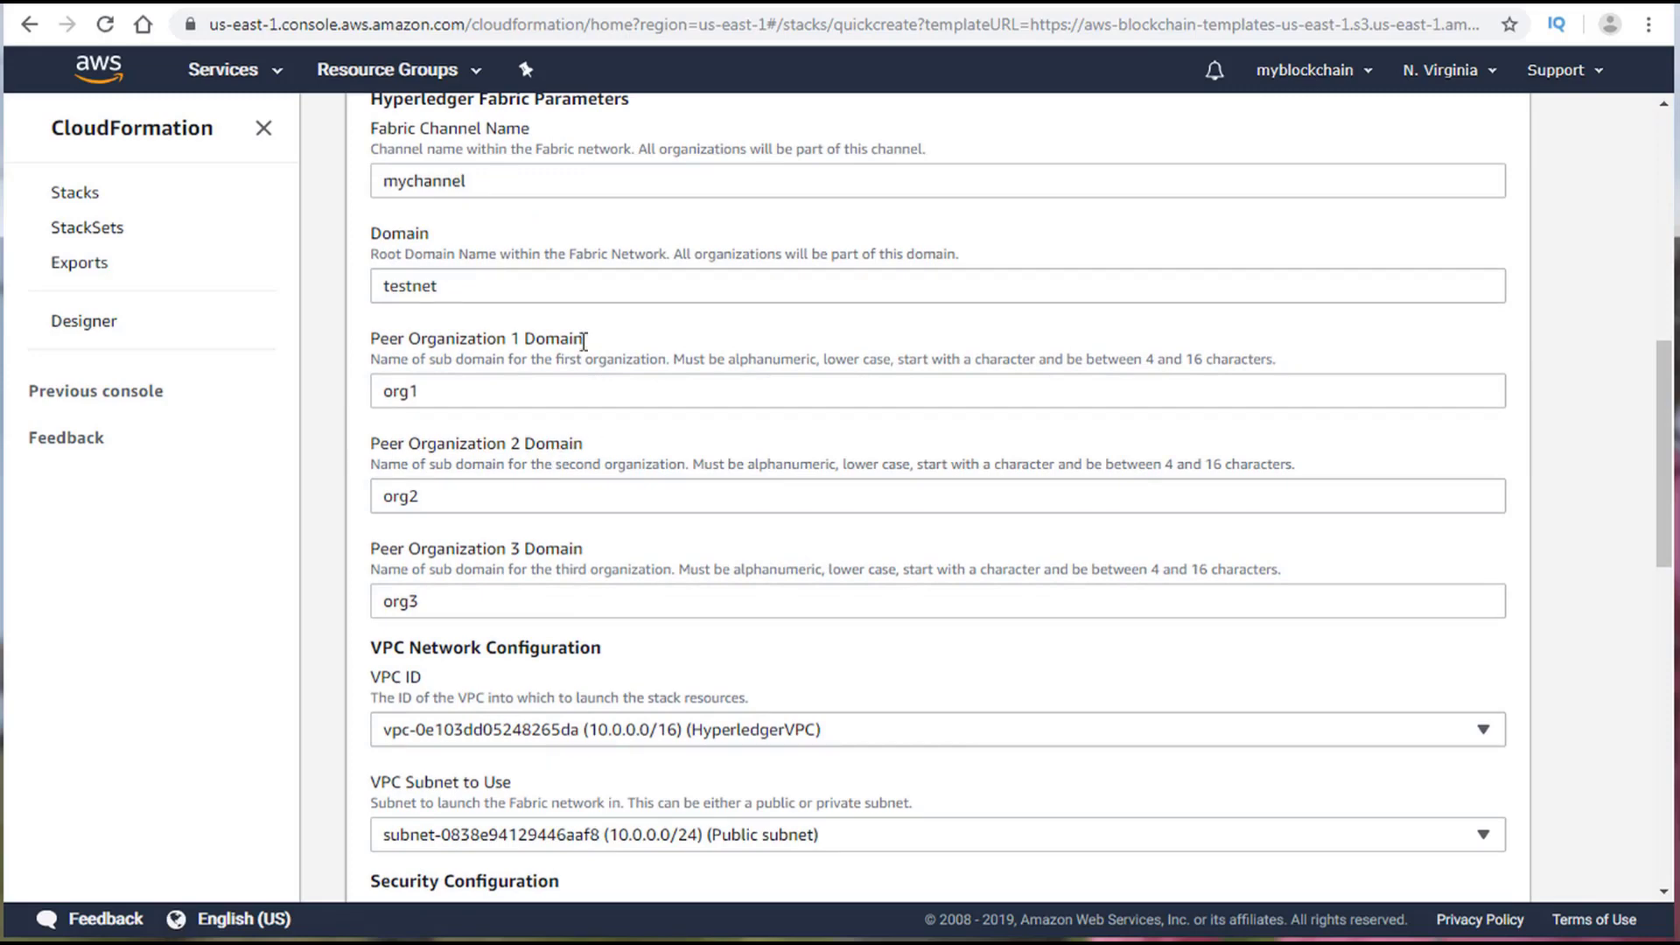
{"action": "left_click", "coordinate": [481, 300]}
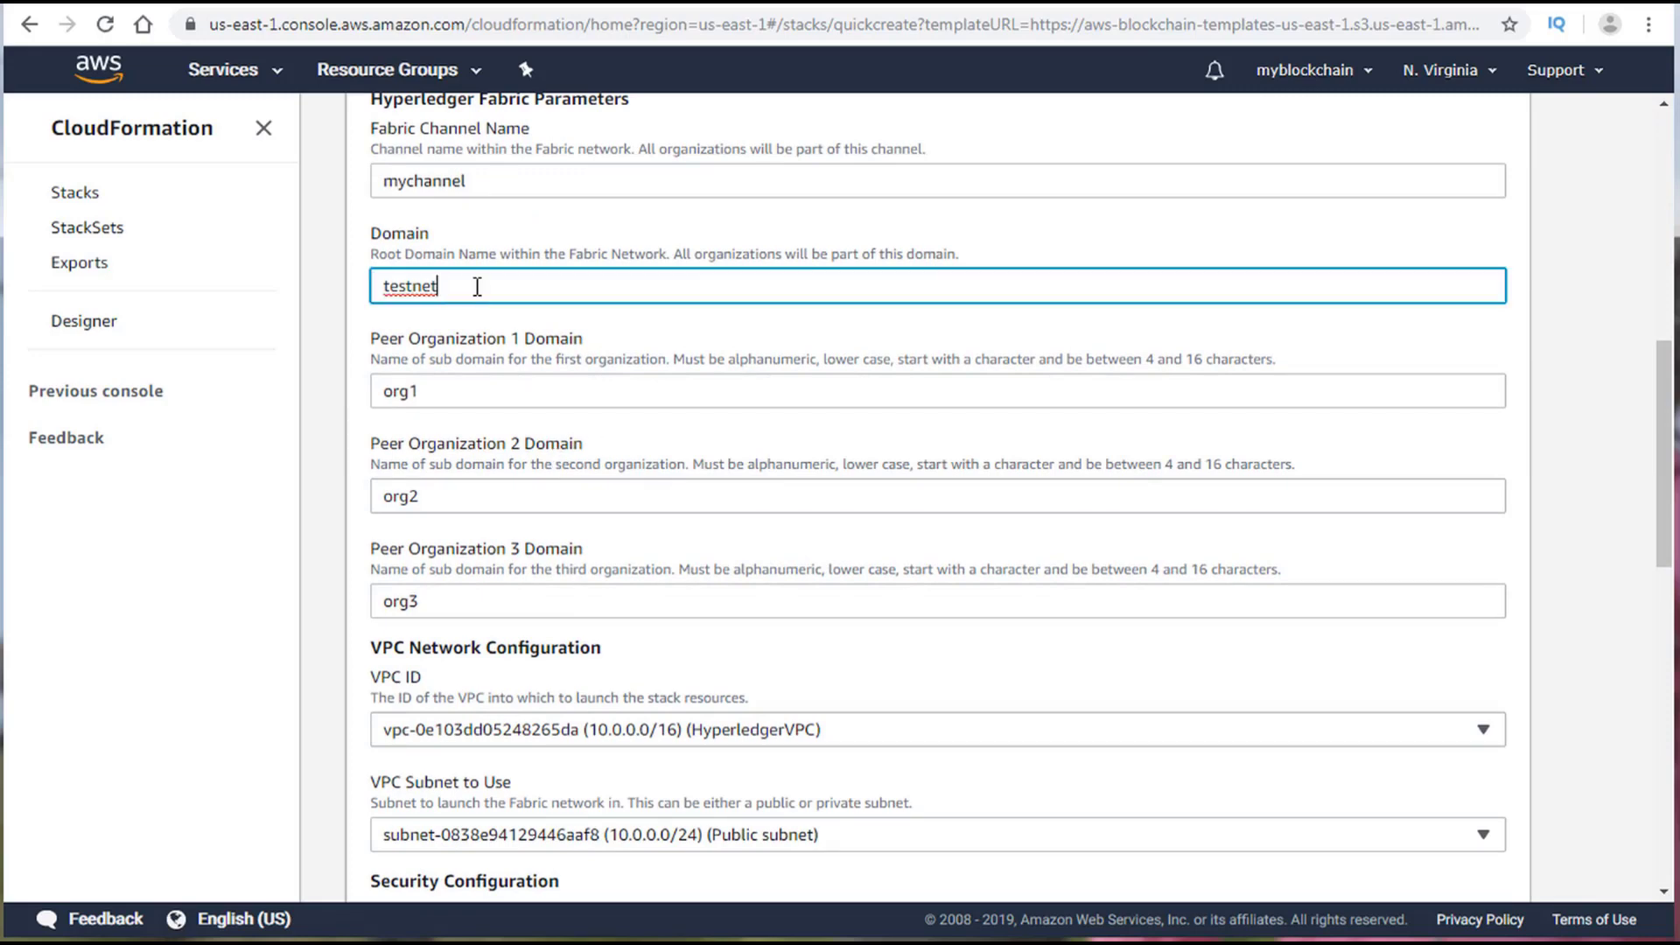
{"action": "scroll", "coordinate": [477, 287], "scroll_direction": "down", "scroll_amount": 4}
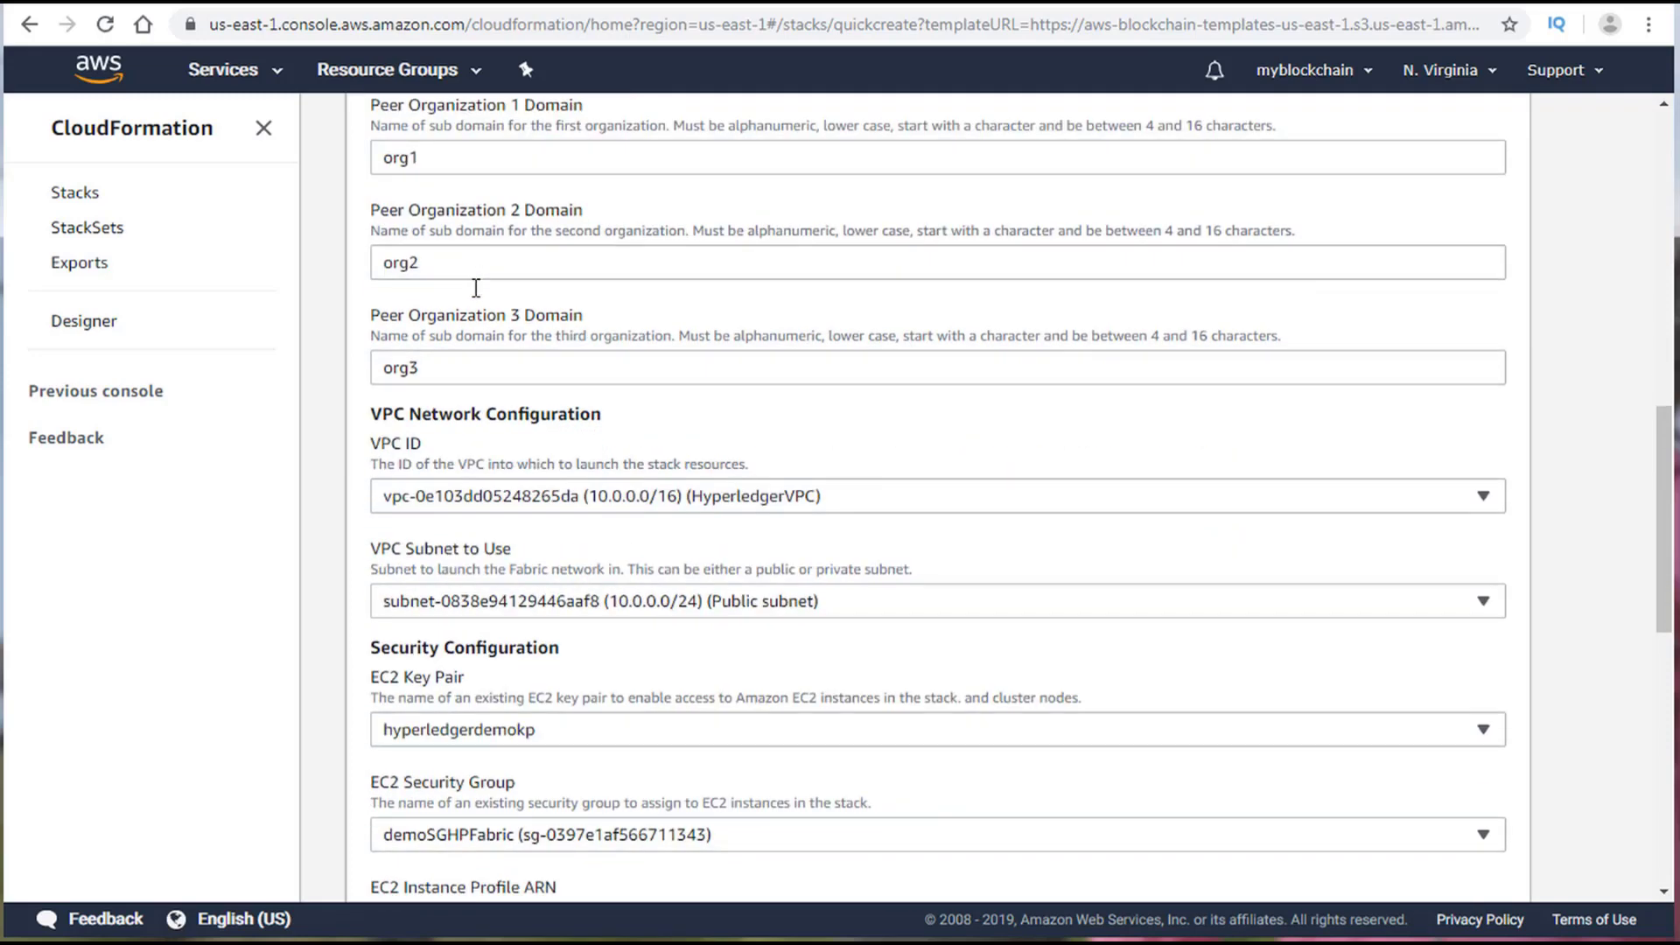
{"action": "scroll", "coordinate": [476, 288], "scroll_direction": "down", "scroll_amount": 2}
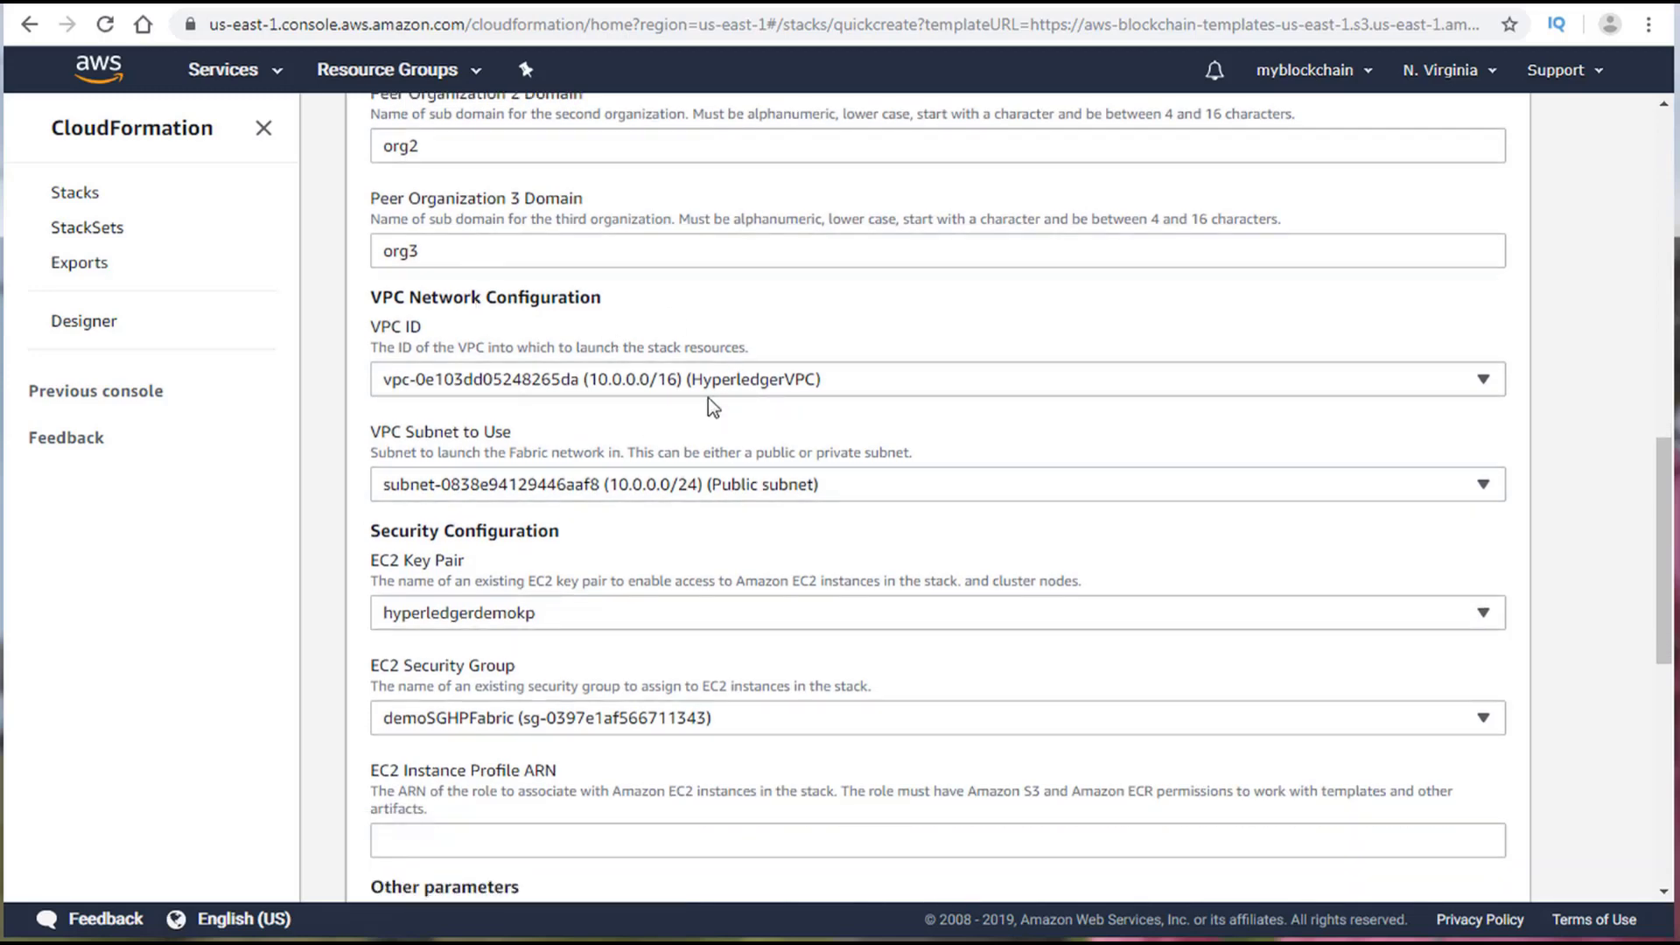
Step: Check the available choices for the VPC ID and the VPC subnet in the network configuration
{"action": "left_click", "coordinate": [1484, 381]}
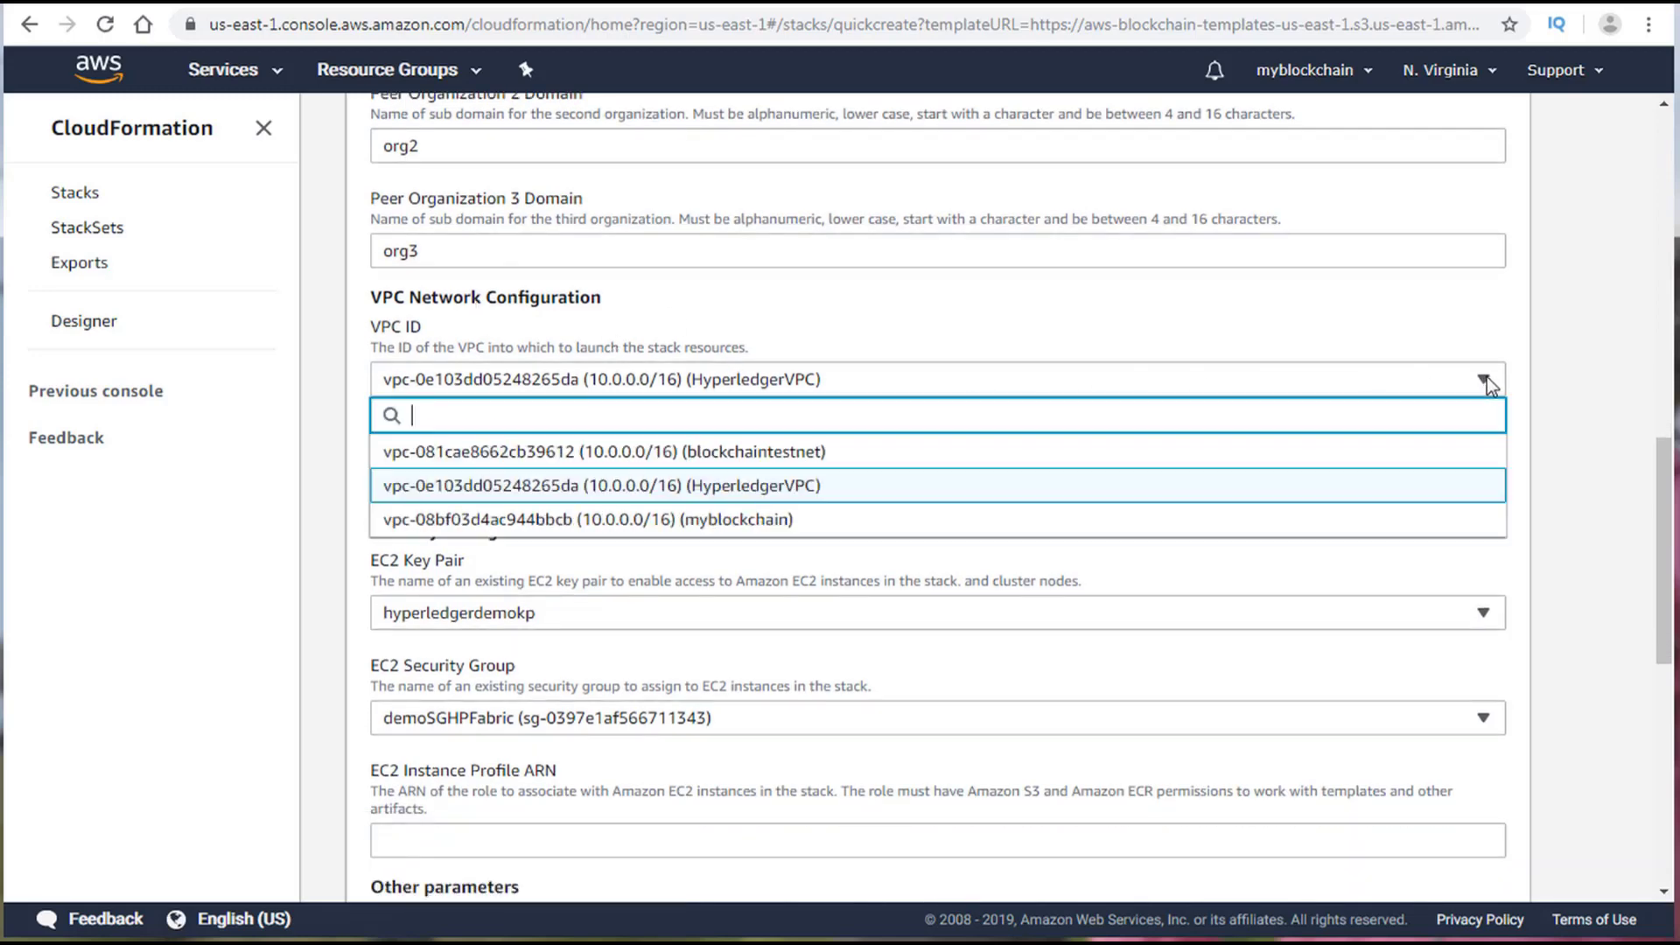
{"action": "left_click", "coordinate": [1484, 382]}
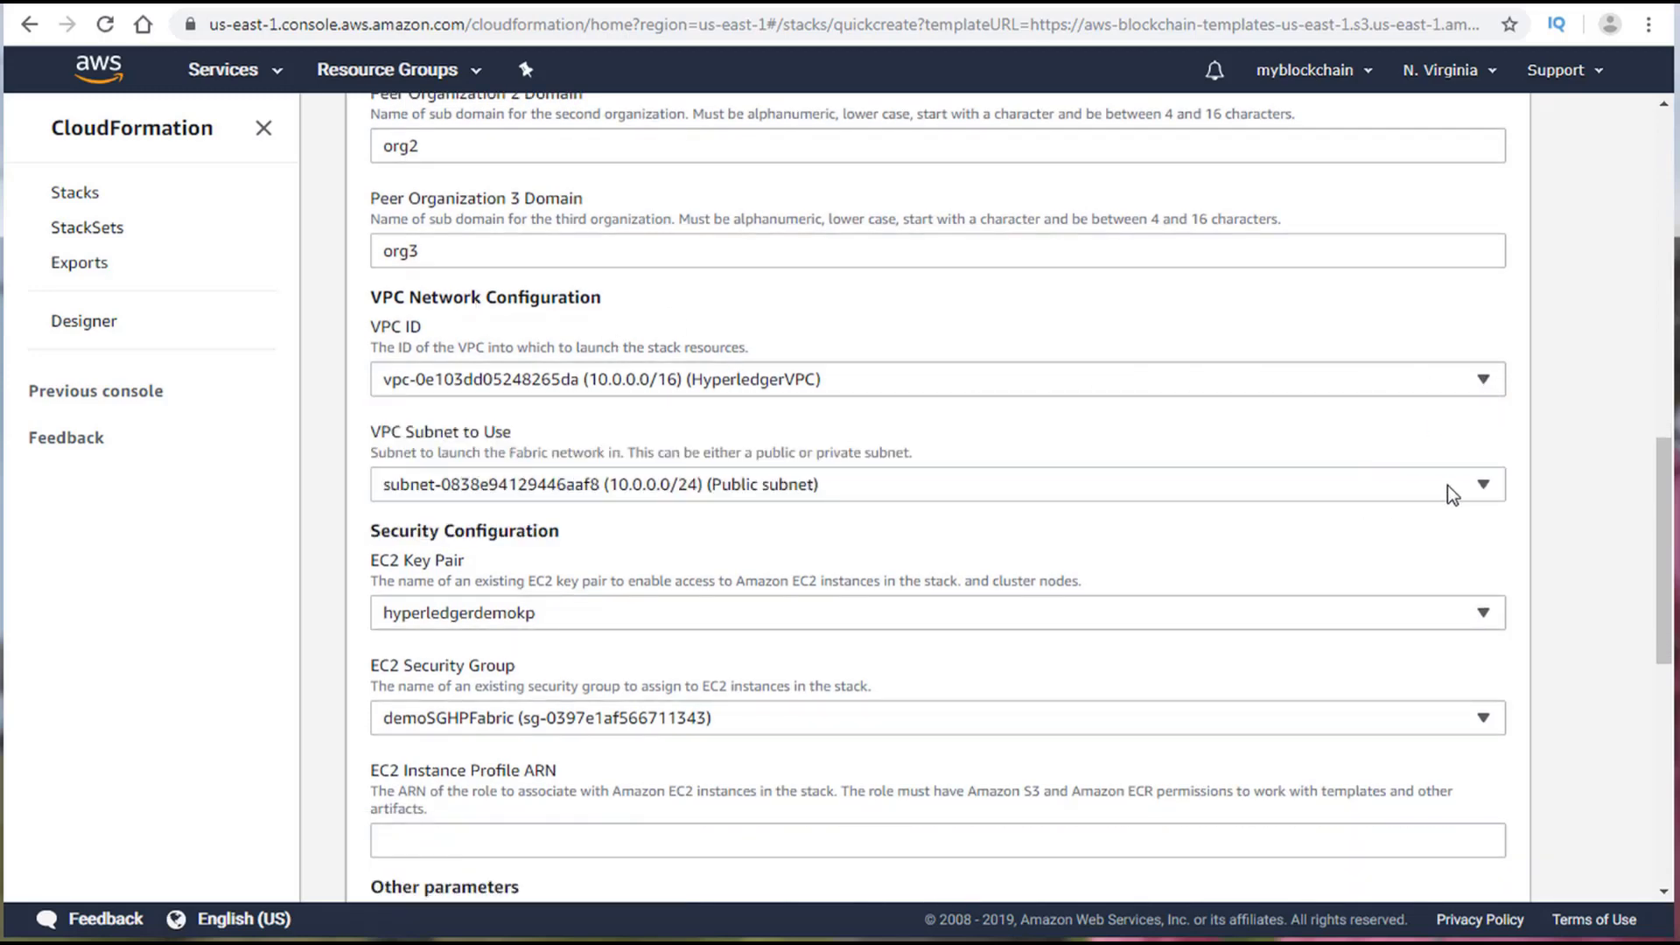
{"action": "left_click", "coordinate": [1484, 487]}
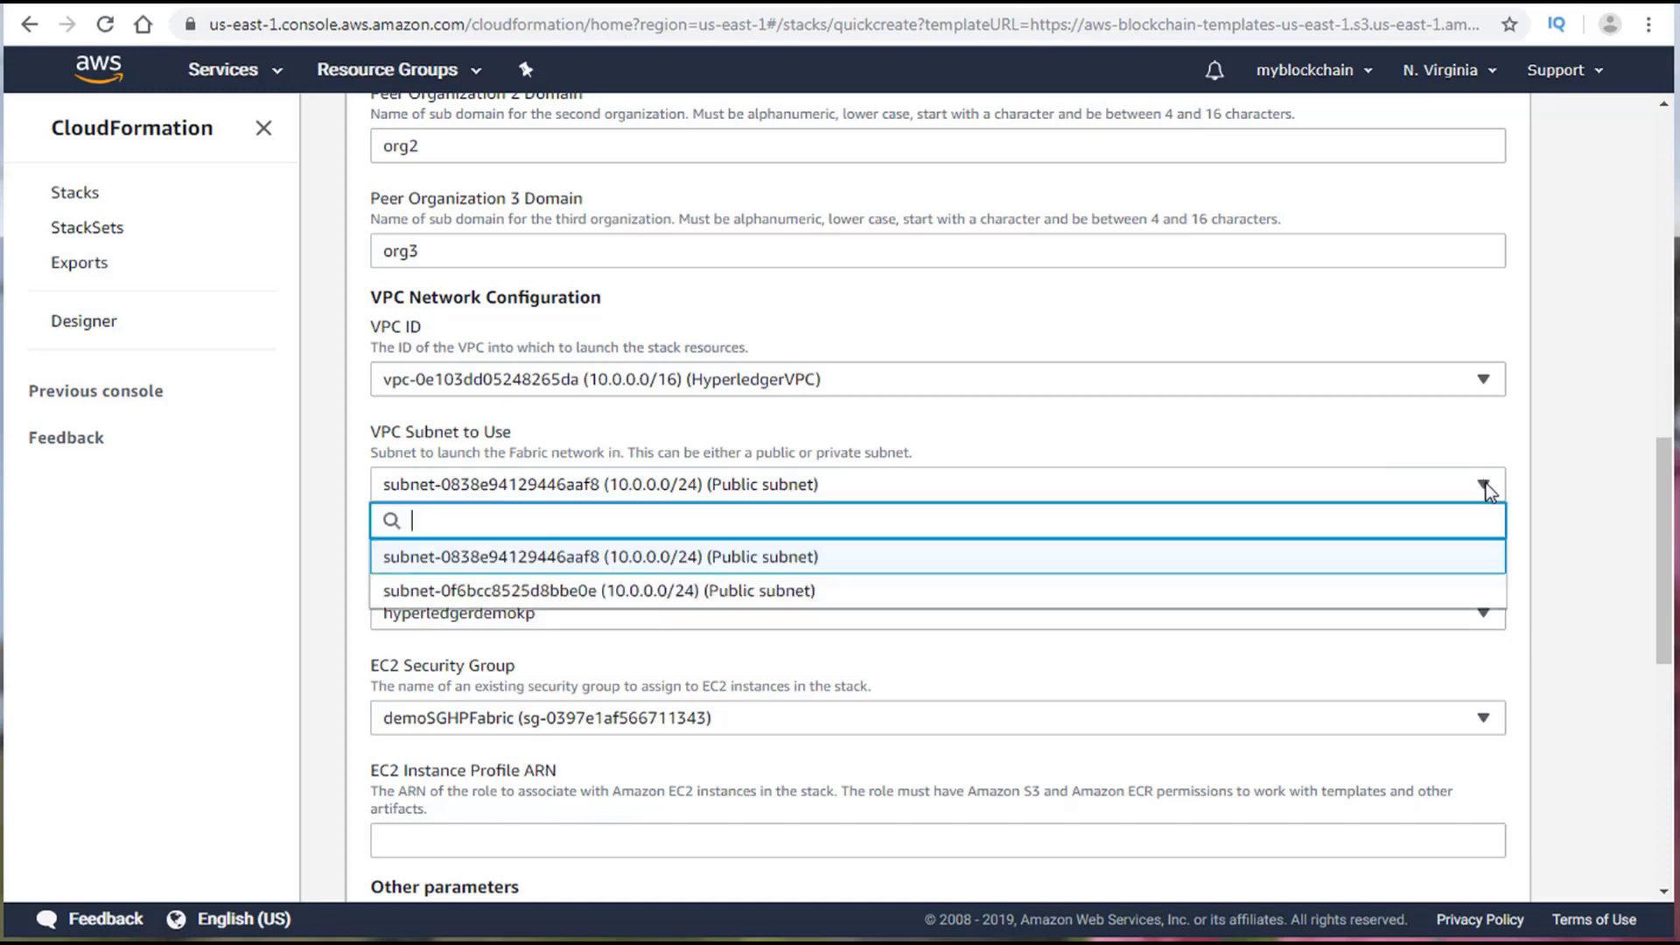
{"action": "left_click", "coordinate": [1485, 487]}
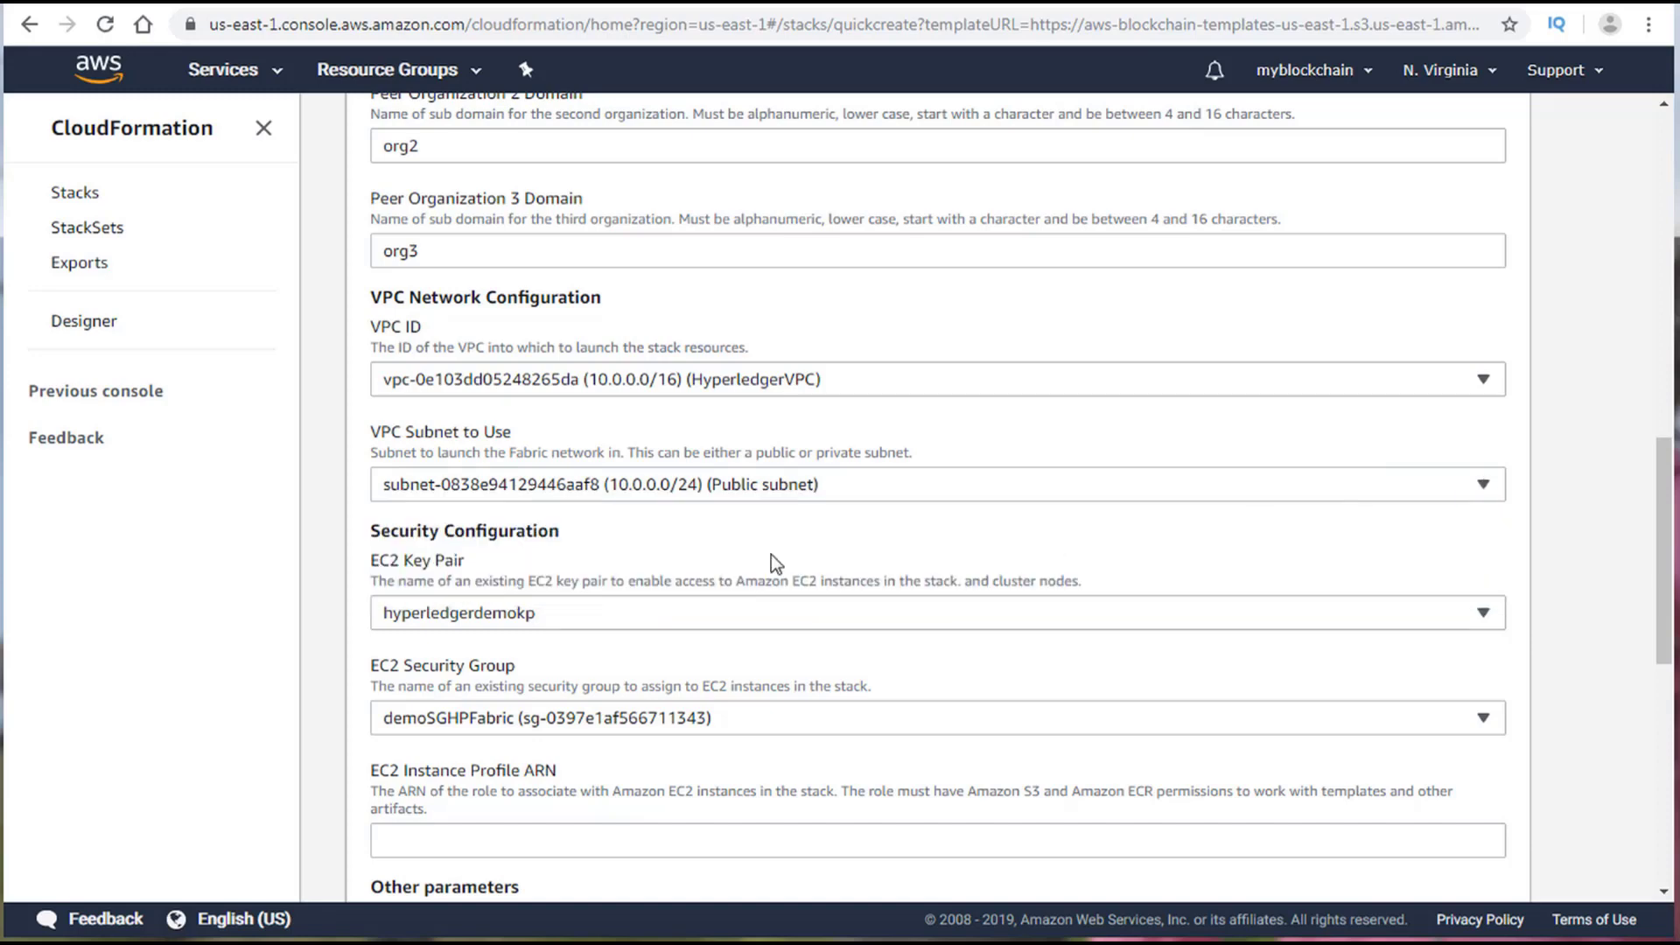
Step: Check the available EC2 key pairs and EC2 security groups in the security configuration
{"action": "scroll", "coordinate": [787, 556], "scroll_direction": "down", "scroll_amount": 4}
{"action": "left_click", "coordinate": [1409, 387]}
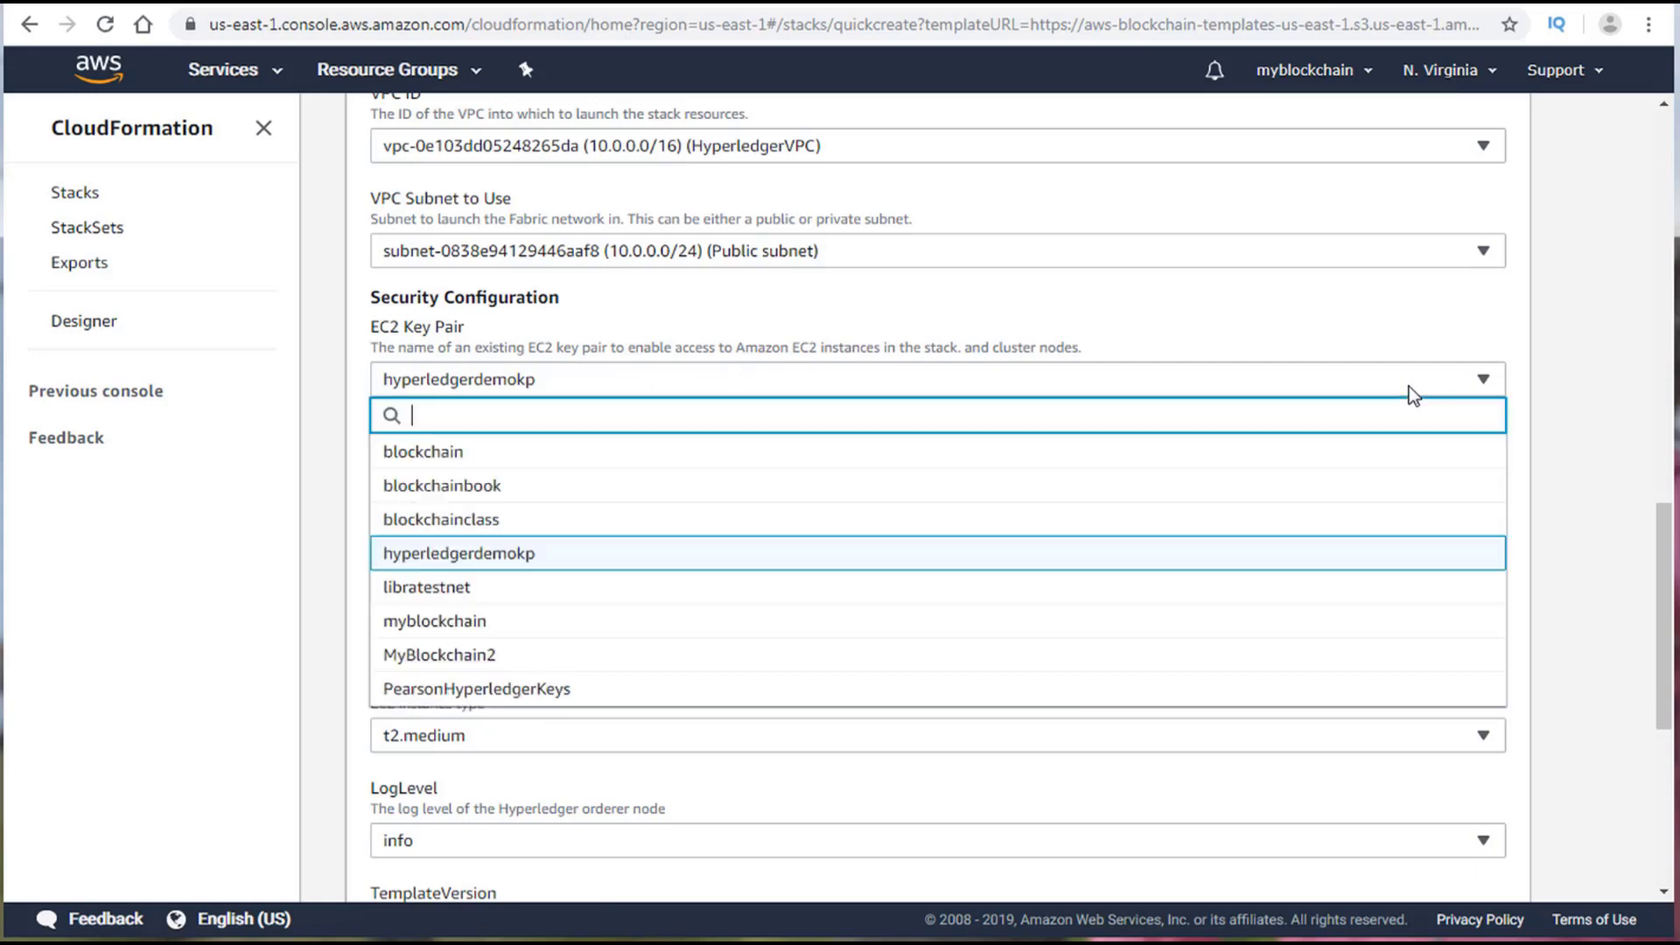
{"action": "left_click", "coordinate": [1133, 310]}
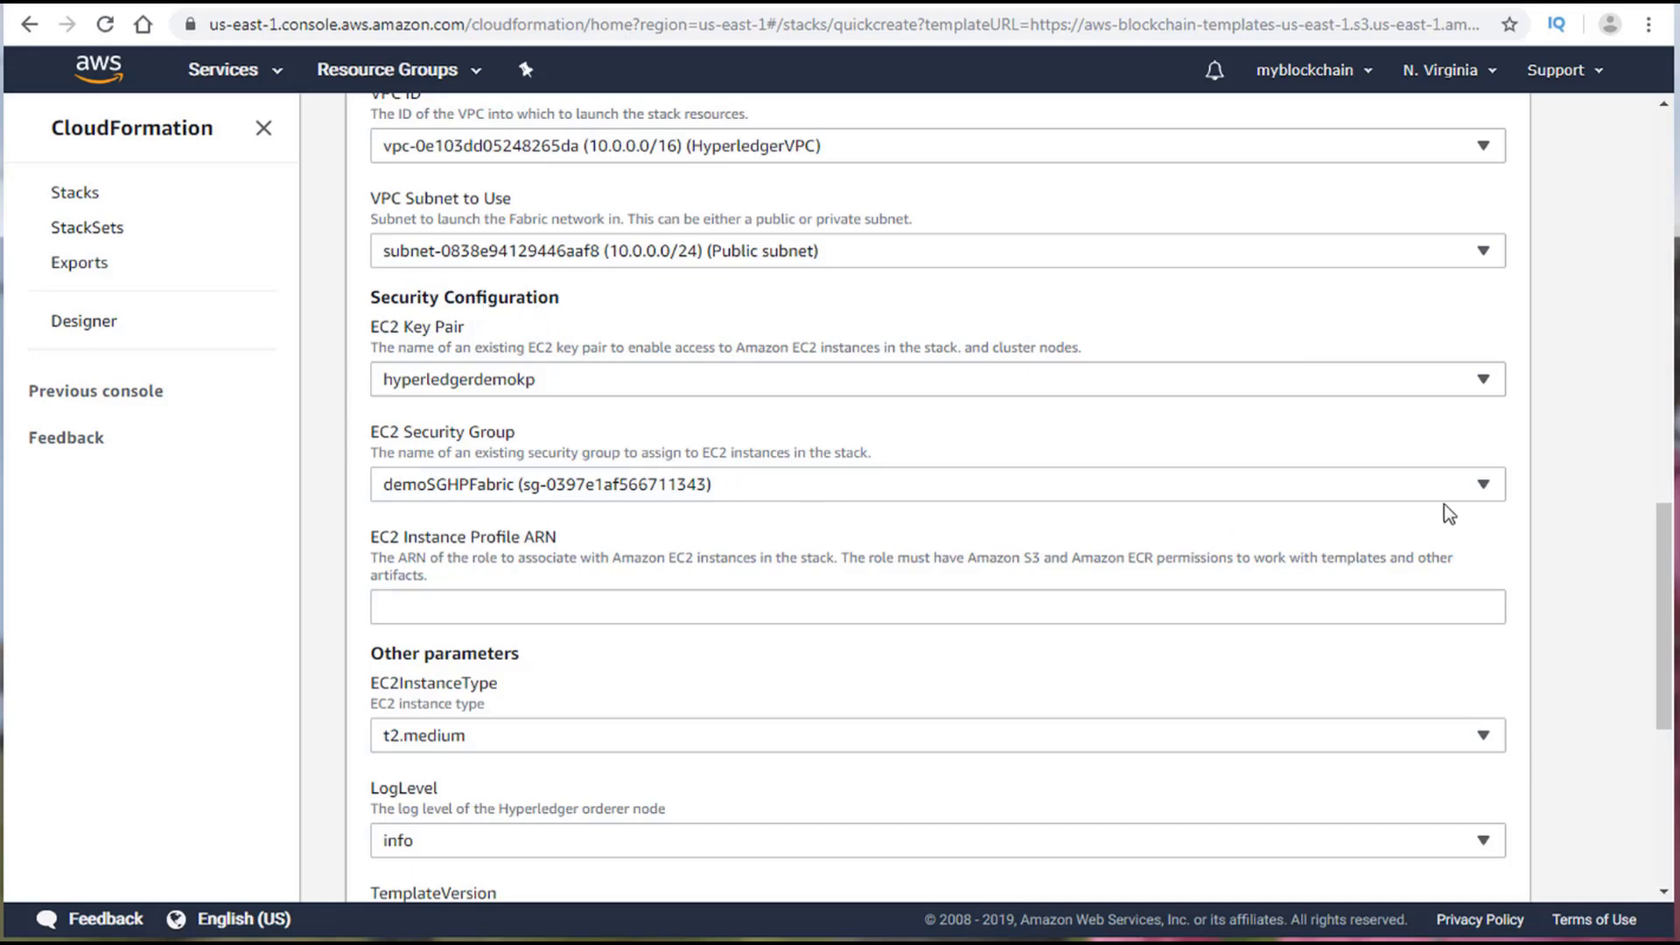
{"action": "left_click", "coordinate": [1482, 486]}
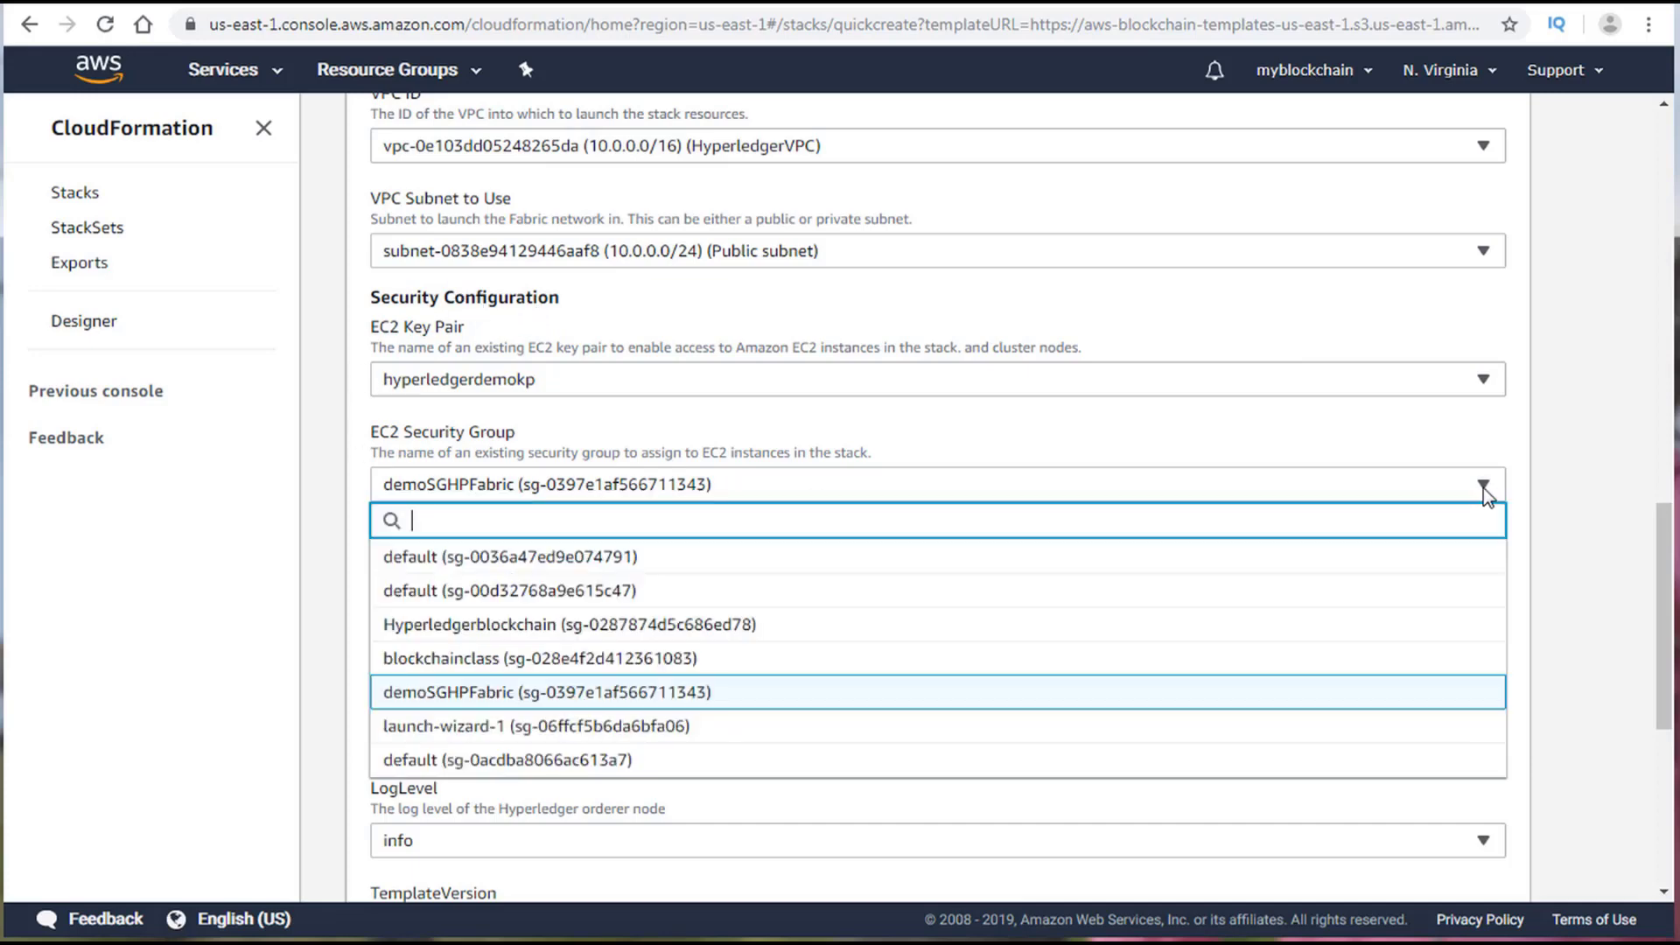
{"action": "left_click", "coordinate": [1483, 486]}
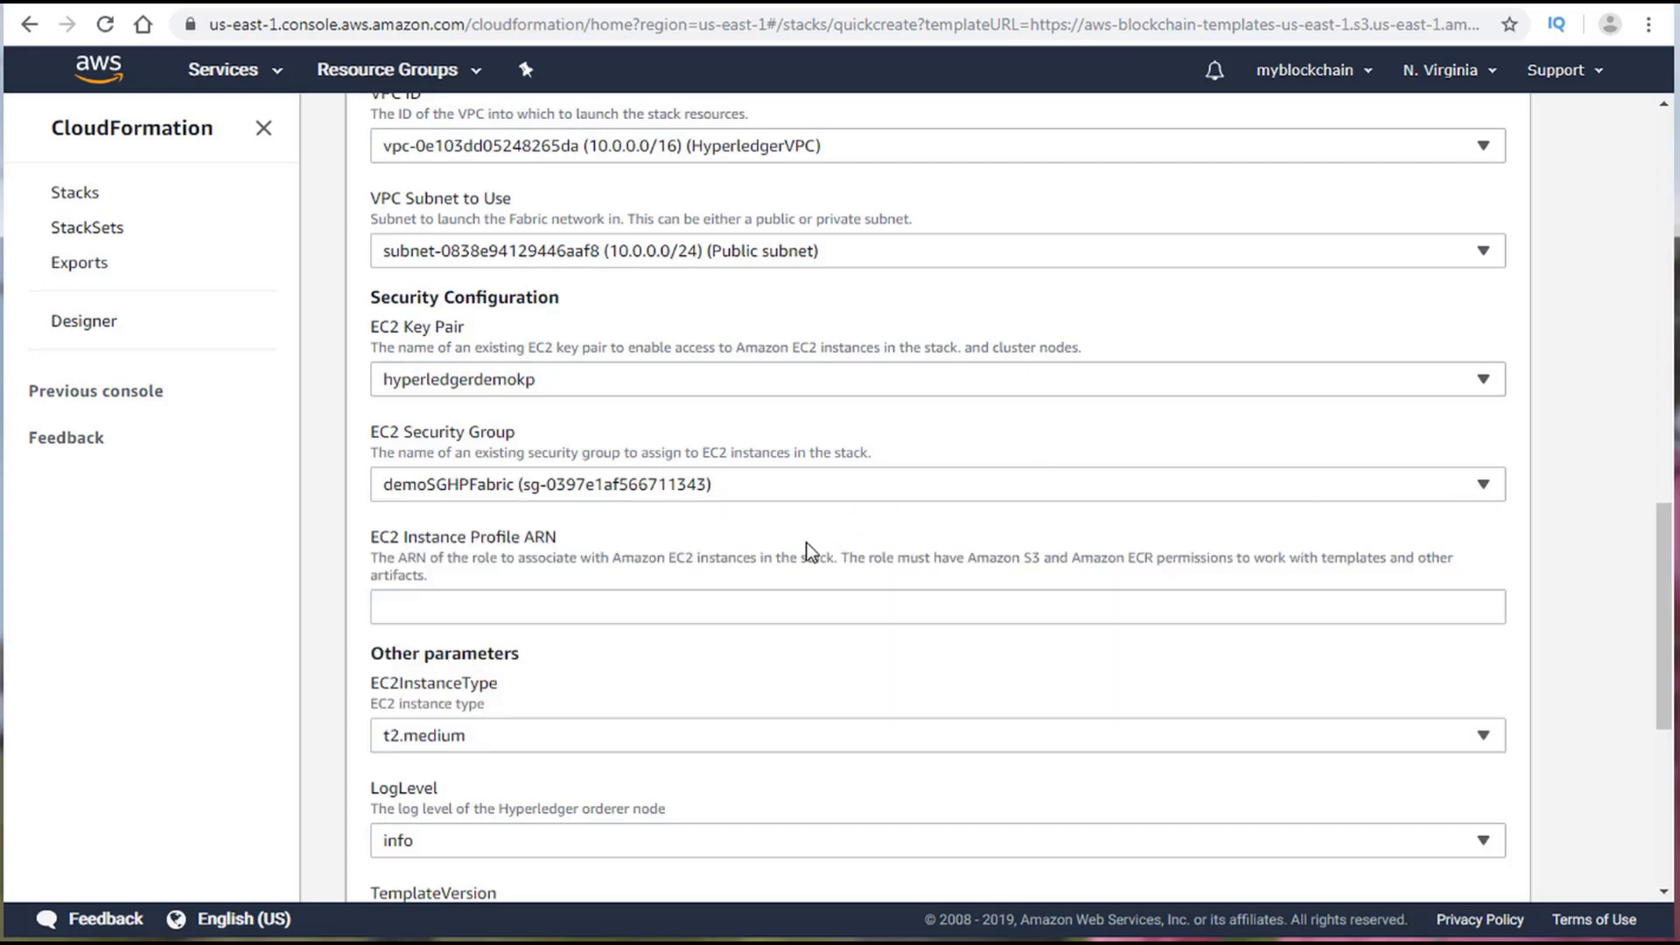
Step: Find the EC2 Instance Profile ARN parameter, and compare the role ARN and instance profile ARN on the EC2Blockchain role's IAM summary
{"action": "scroll", "coordinate": [332, 354], "scroll_direction": "down", "scroll_amount": 2}
{"action": "left_click", "coordinate": [494, 373]}
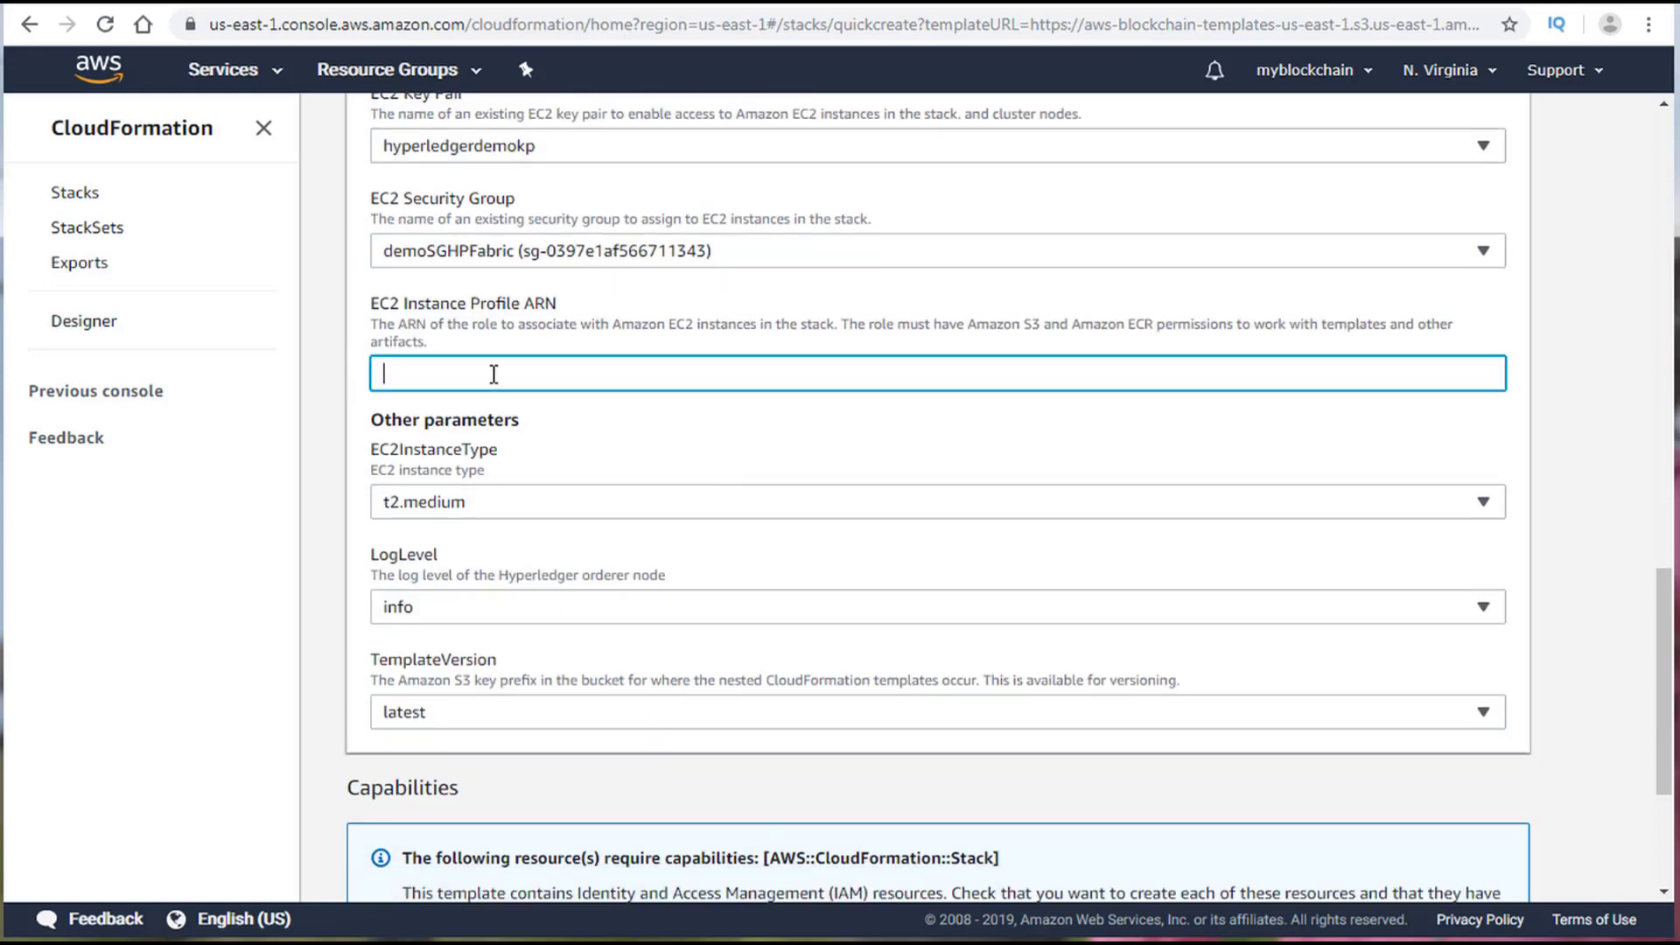
{"action": "triple_click", "coordinate": [433, 307]}
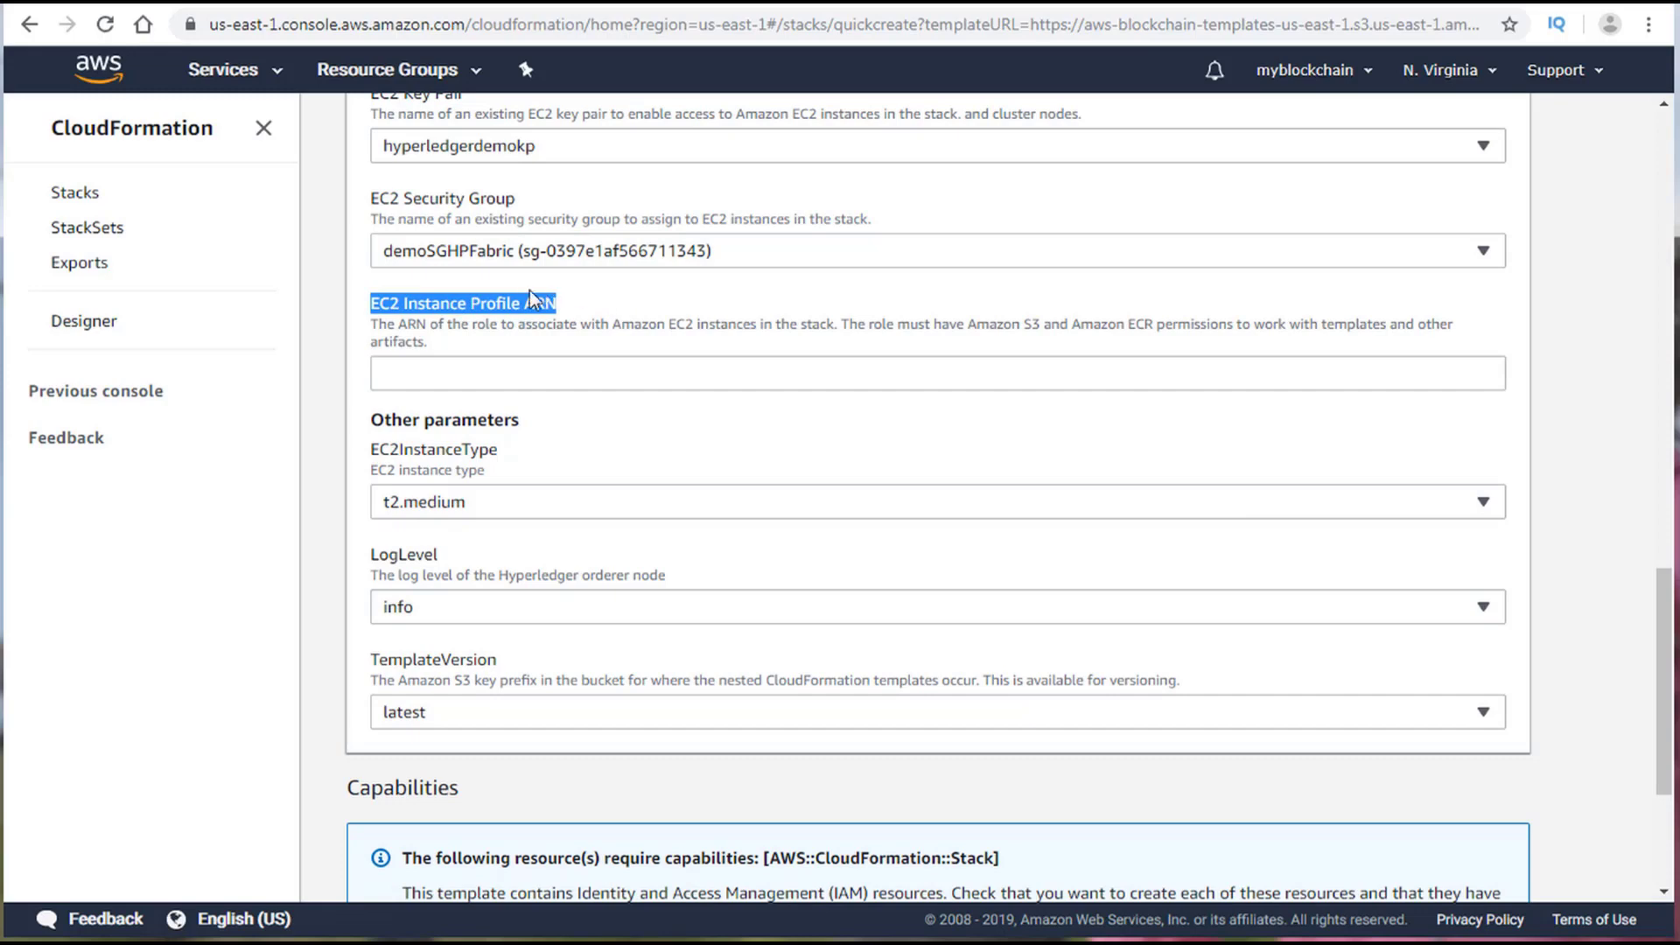
{"action": "left_click", "coordinate": [446, 374]}
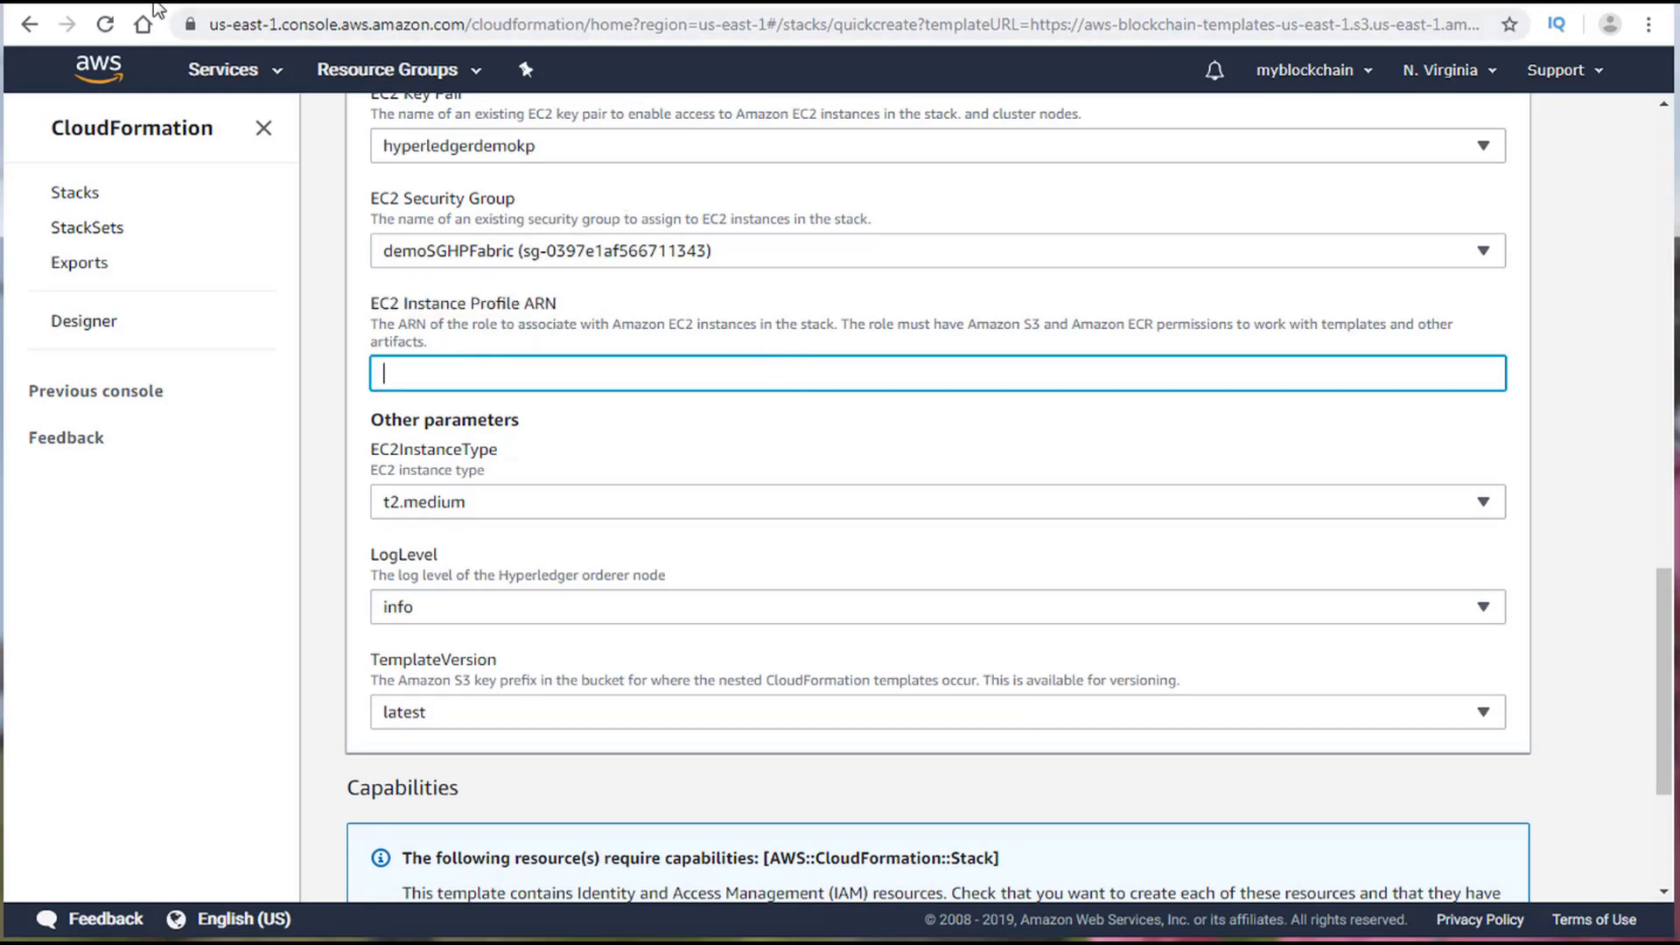
{"action": "left_click", "coordinate": [244, 11]}
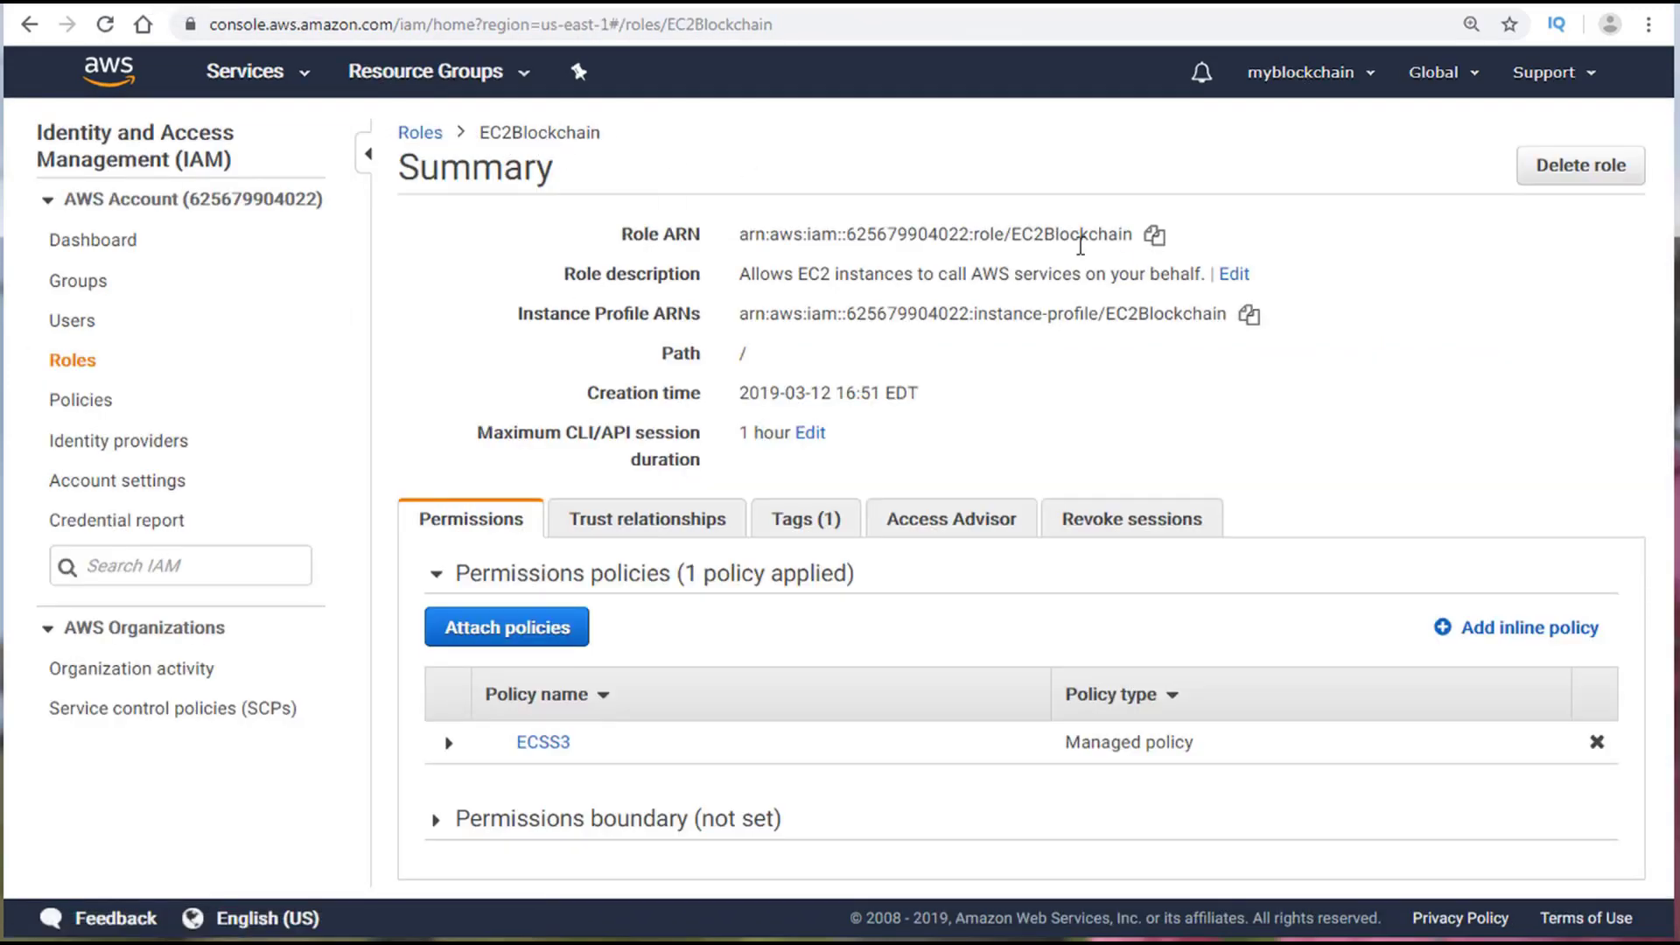
{"action": "triple_click", "coordinate": [1132, 235]}
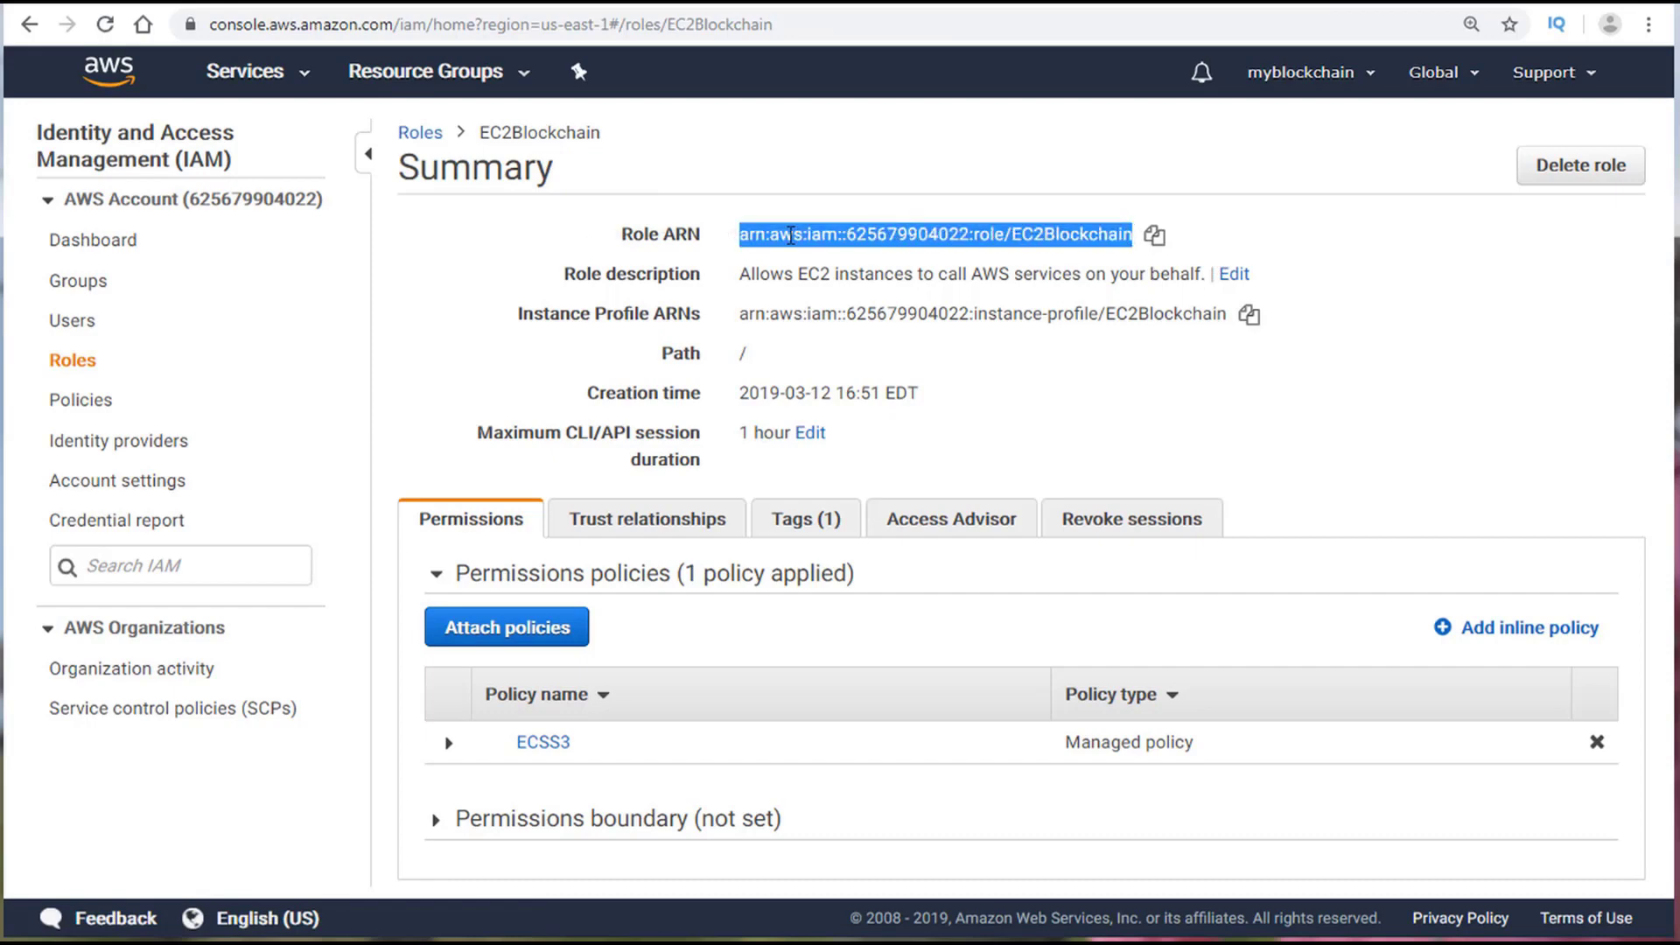
{"action": "left_click", "coordinate": [669, 240]}
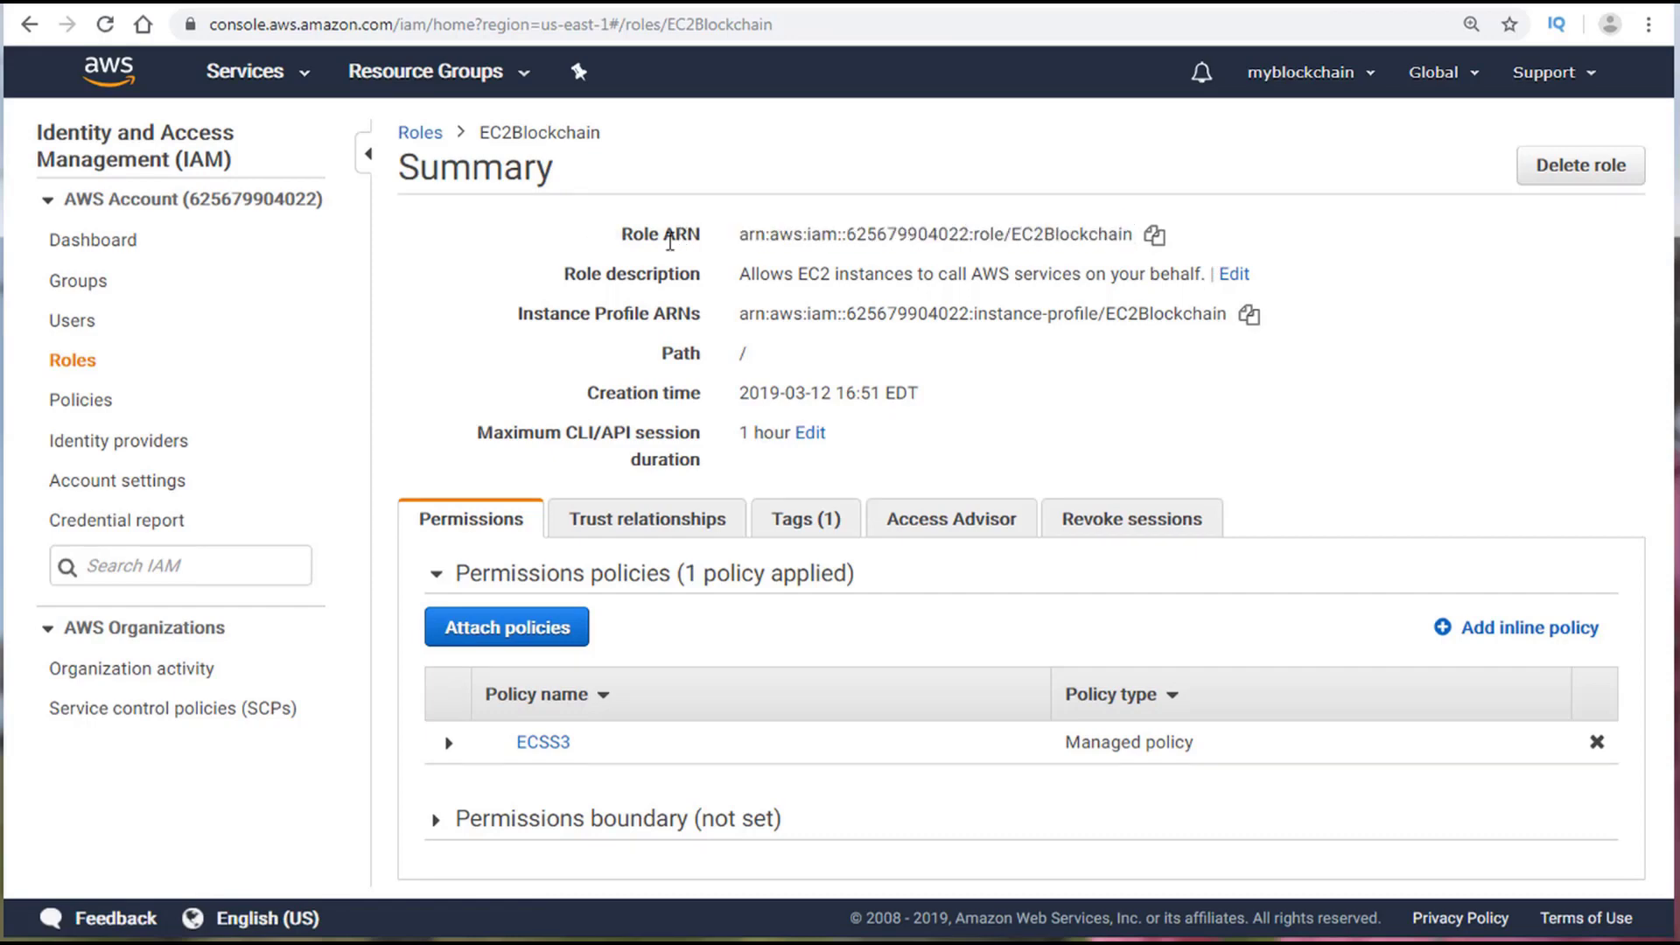
{"action": "triple_click", "coordinate": [658, 316]}
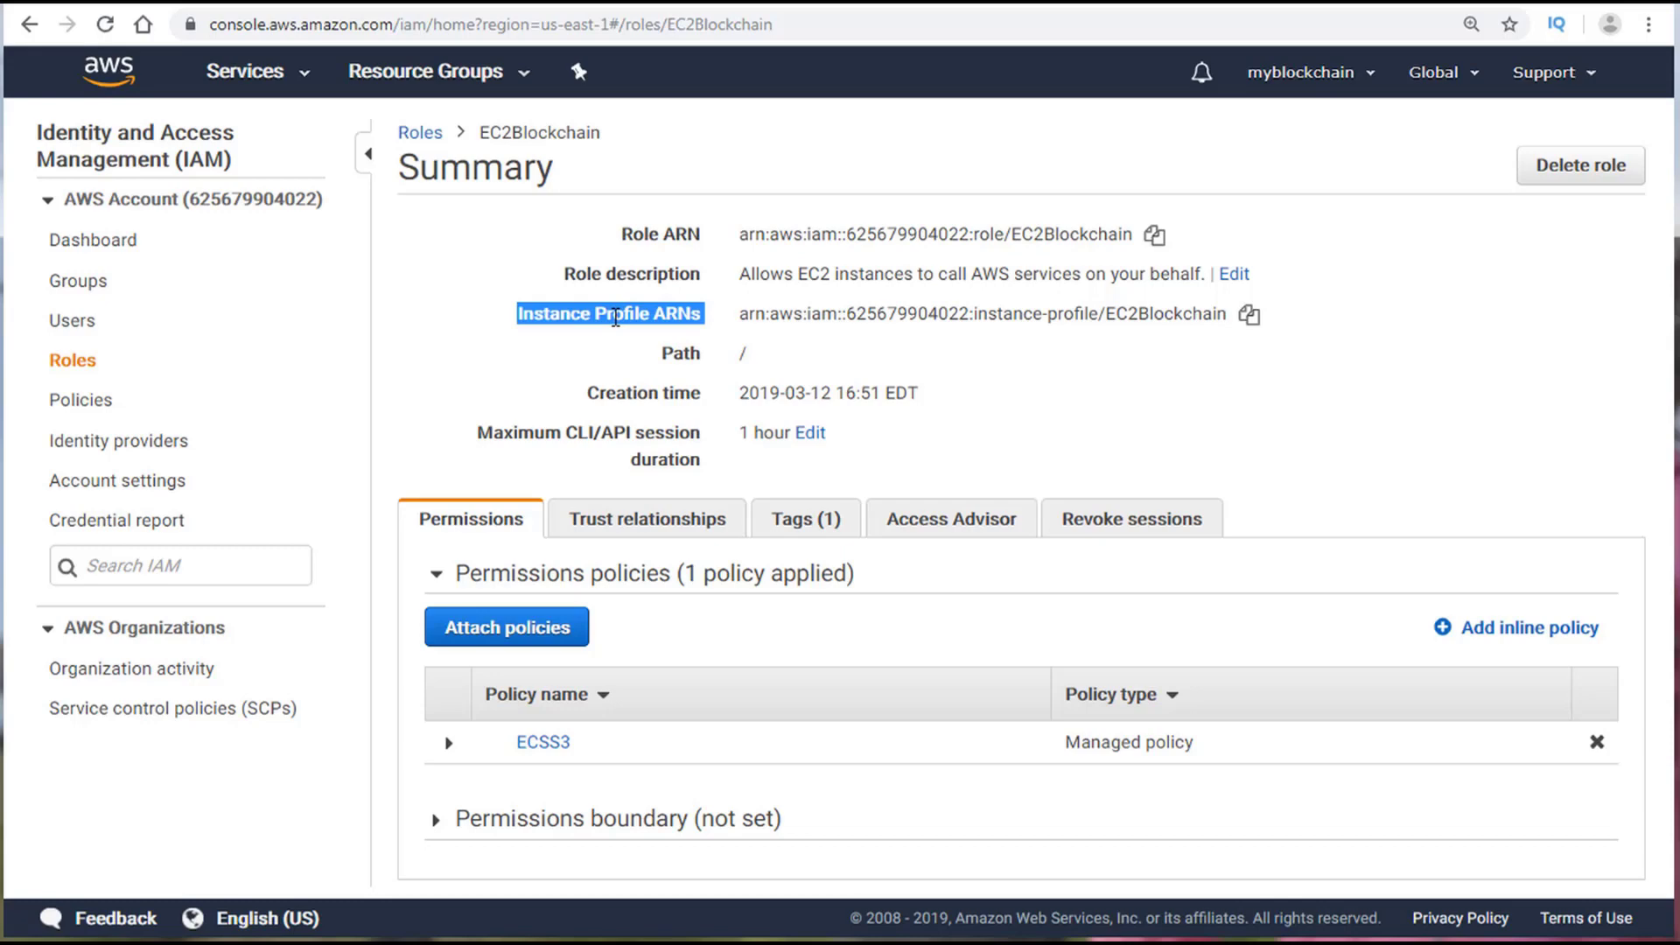
{"action": "left_click", "coordinate": [1171, 385]}
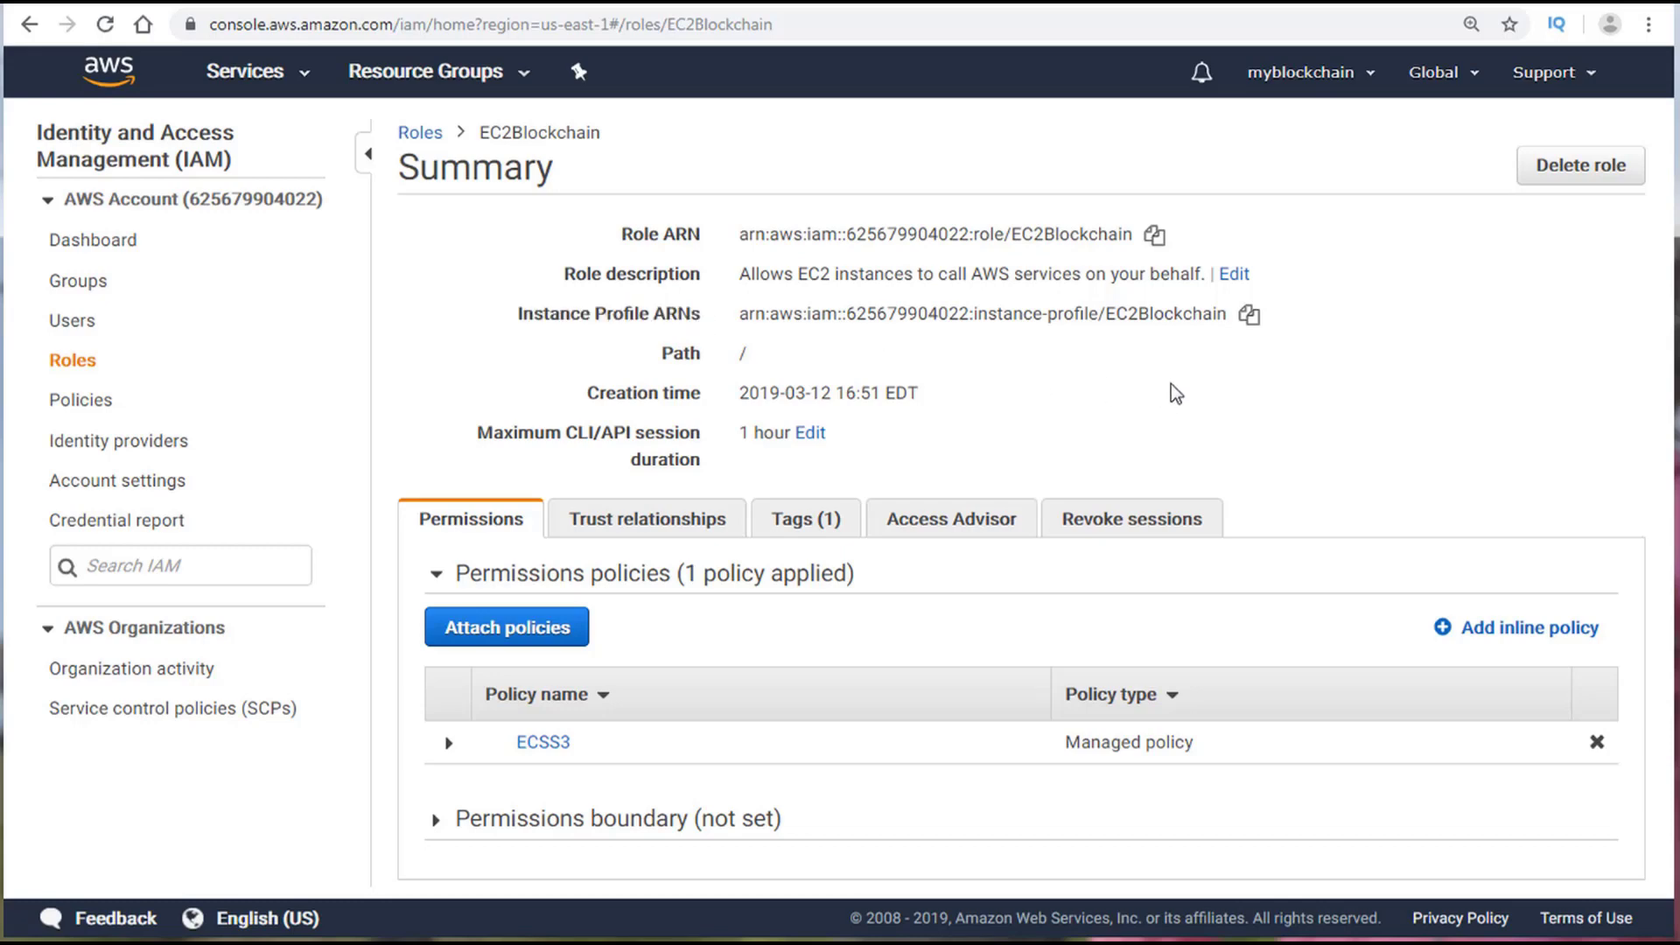
Step: Copy the EC2Blockchain role ARN from IAM into the stack's EC2 Instance Profile ARN parameter
{"action": "left_click", "coordinate": [1155, 236]}
{"action": "left_click", "coordinate": [963, 4]}
{"action": "right_click", "coordinate": [604, 369]}
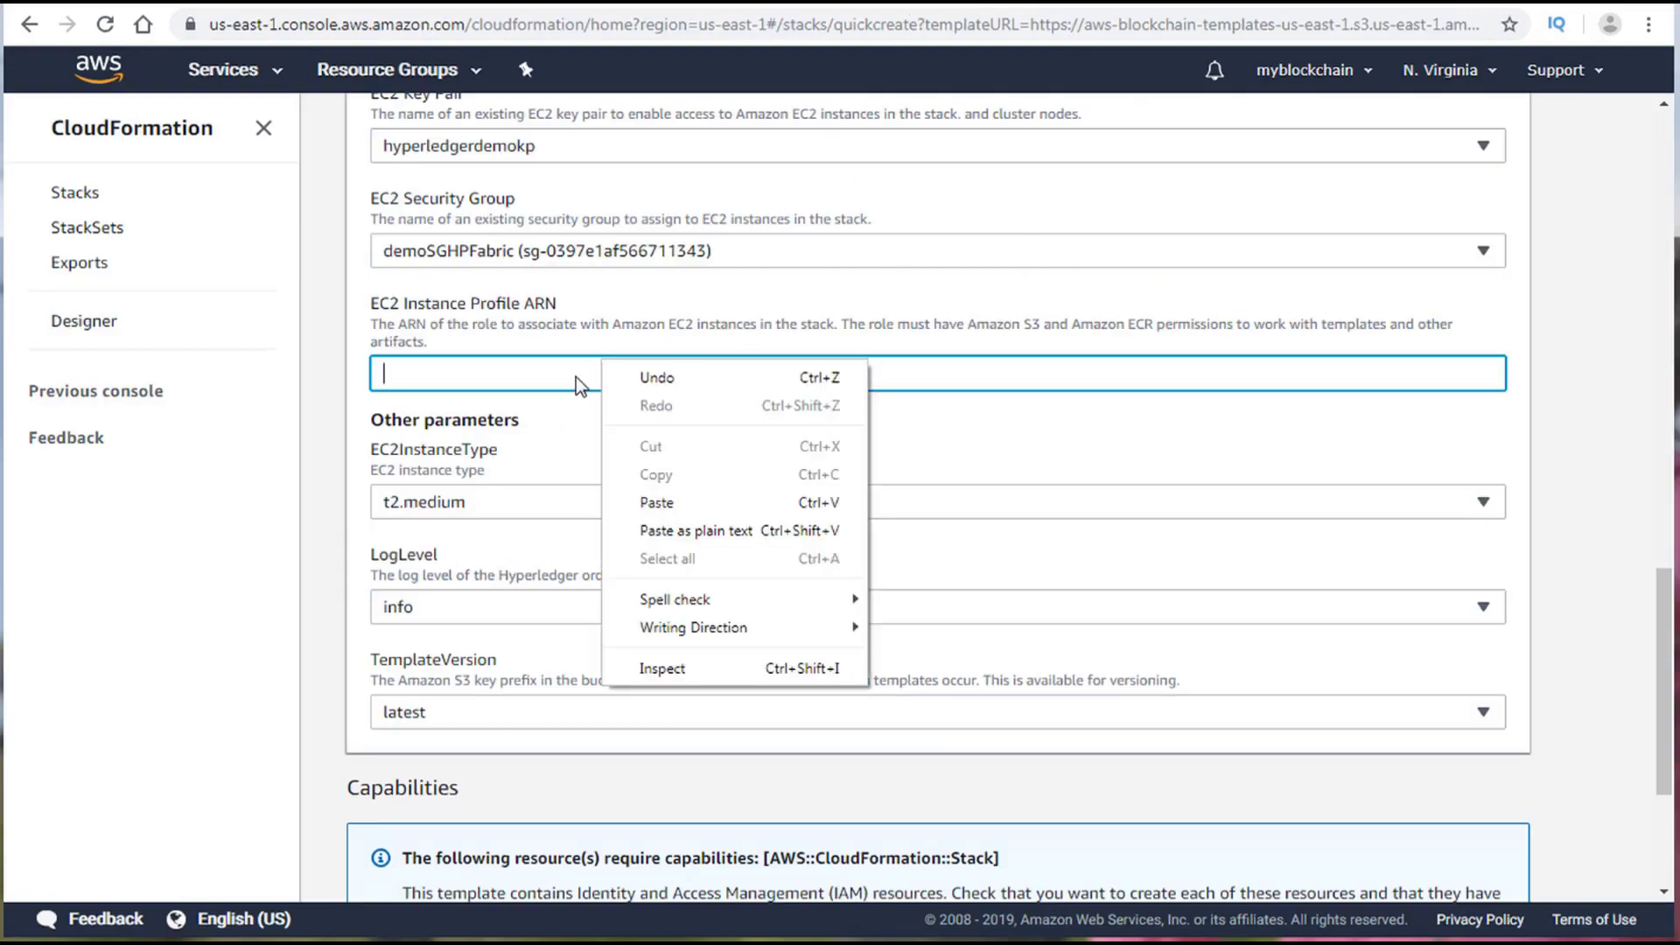
{"action": "left_click", "coordinate": [627, 501]}
Step: Acknowledge the custom-named IAM resources and the CAPABILITY_AUTO_EXPAND capability, and create the stack
{"action": "scroll", "coordinate": [359, 586], "scroll_direction": "down", "scroll_amount": 3}
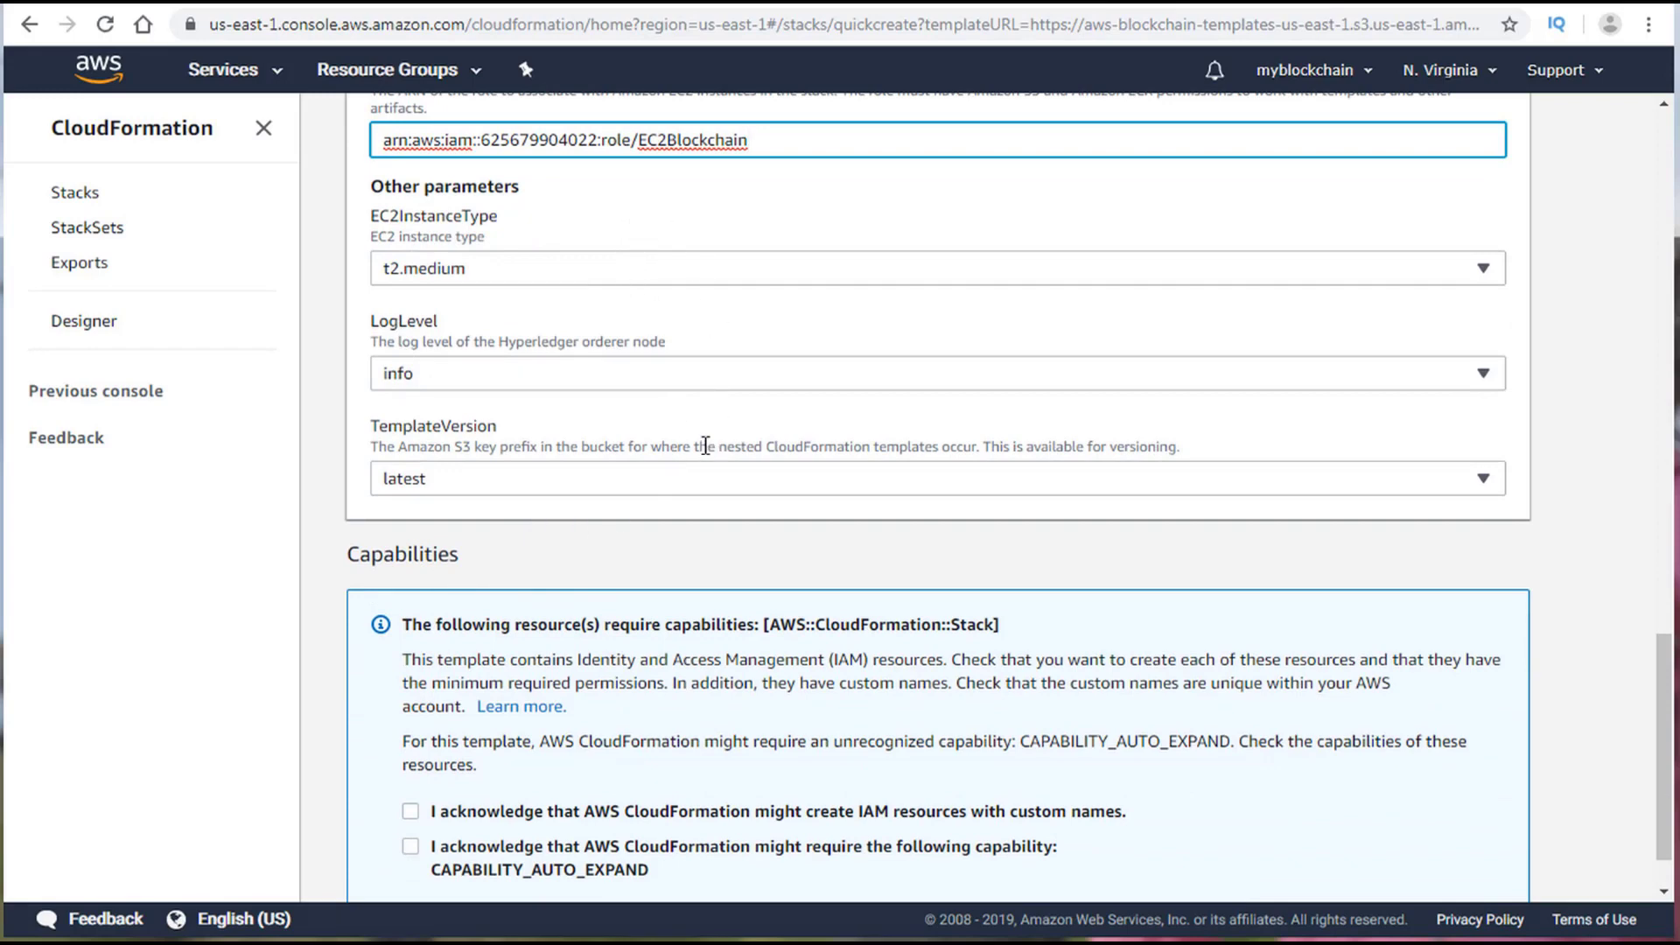
{"action": "scroll", "coordinate": [706, 448], "scroll_direction": "down", "scroll_amount": 1}
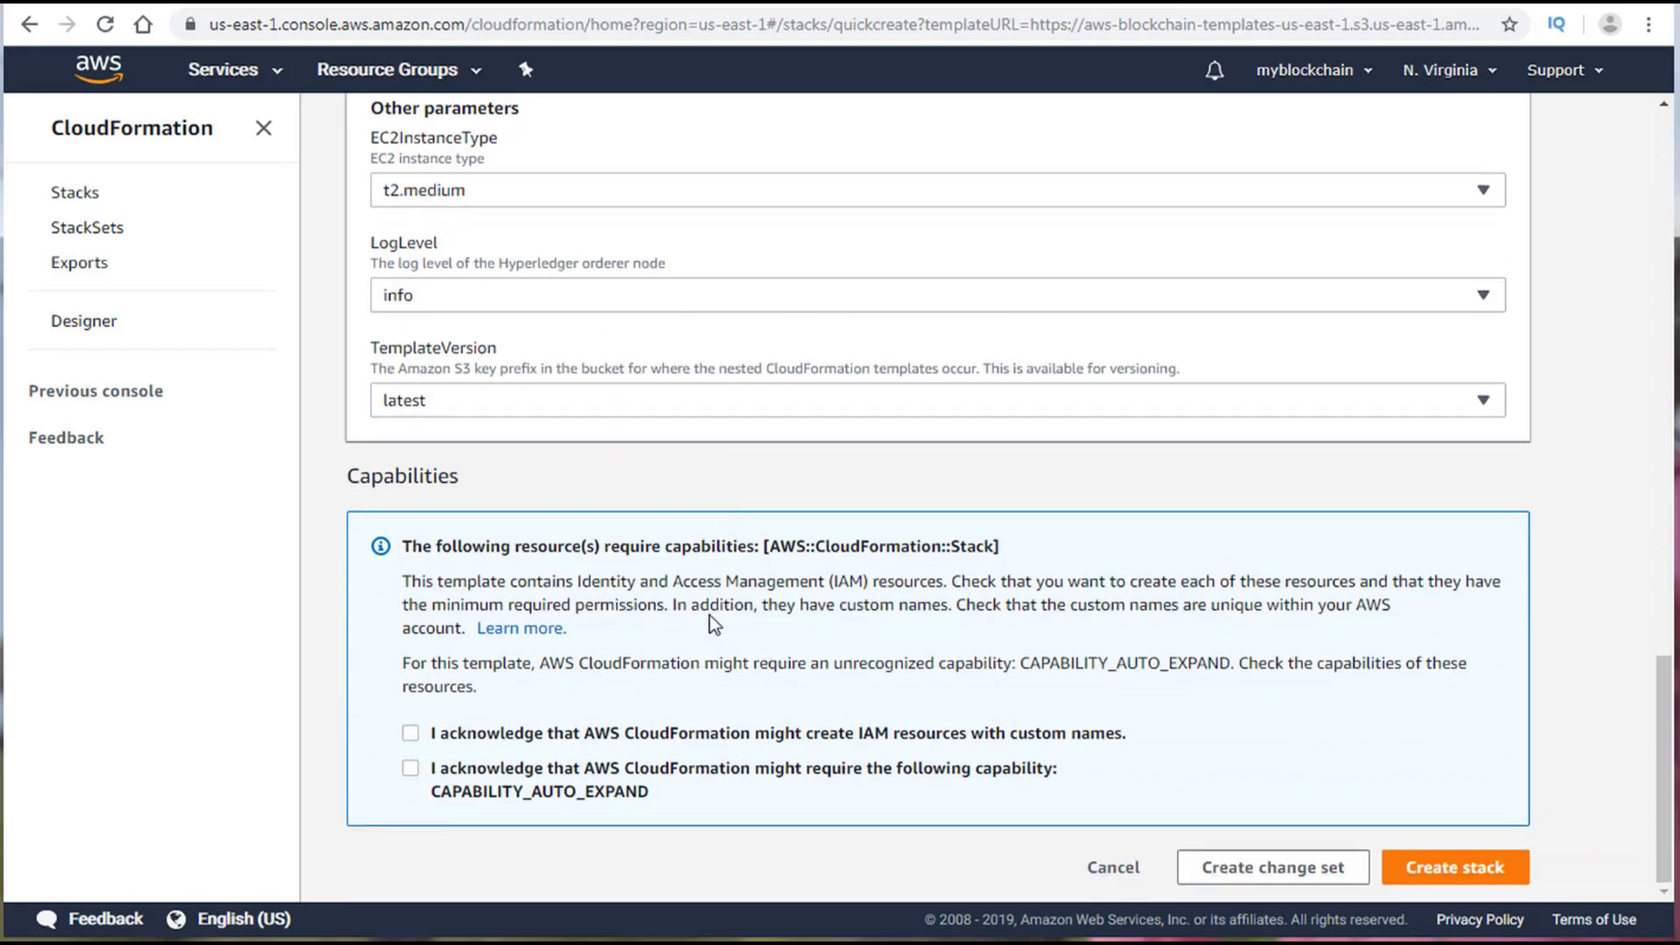
{"action": "left_click", "coordinate": [413, 737]}
{"action": "left_click", "coordinate": [412, 771]}
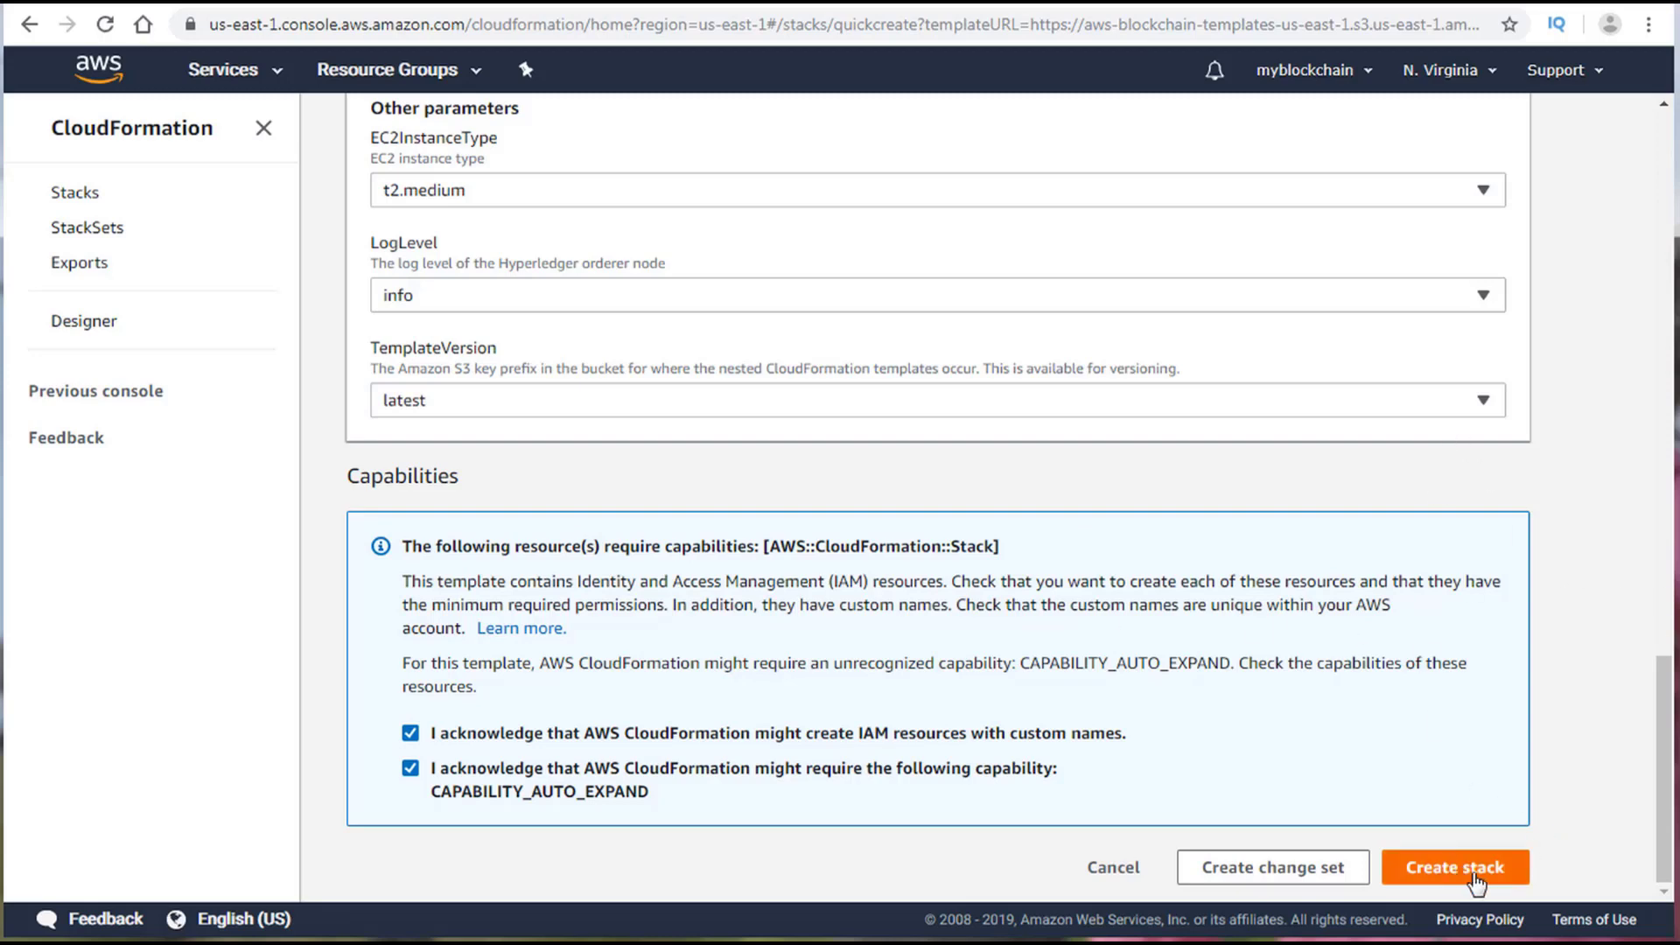
{"action": "left_click", "coordinate": [1486, 876]}
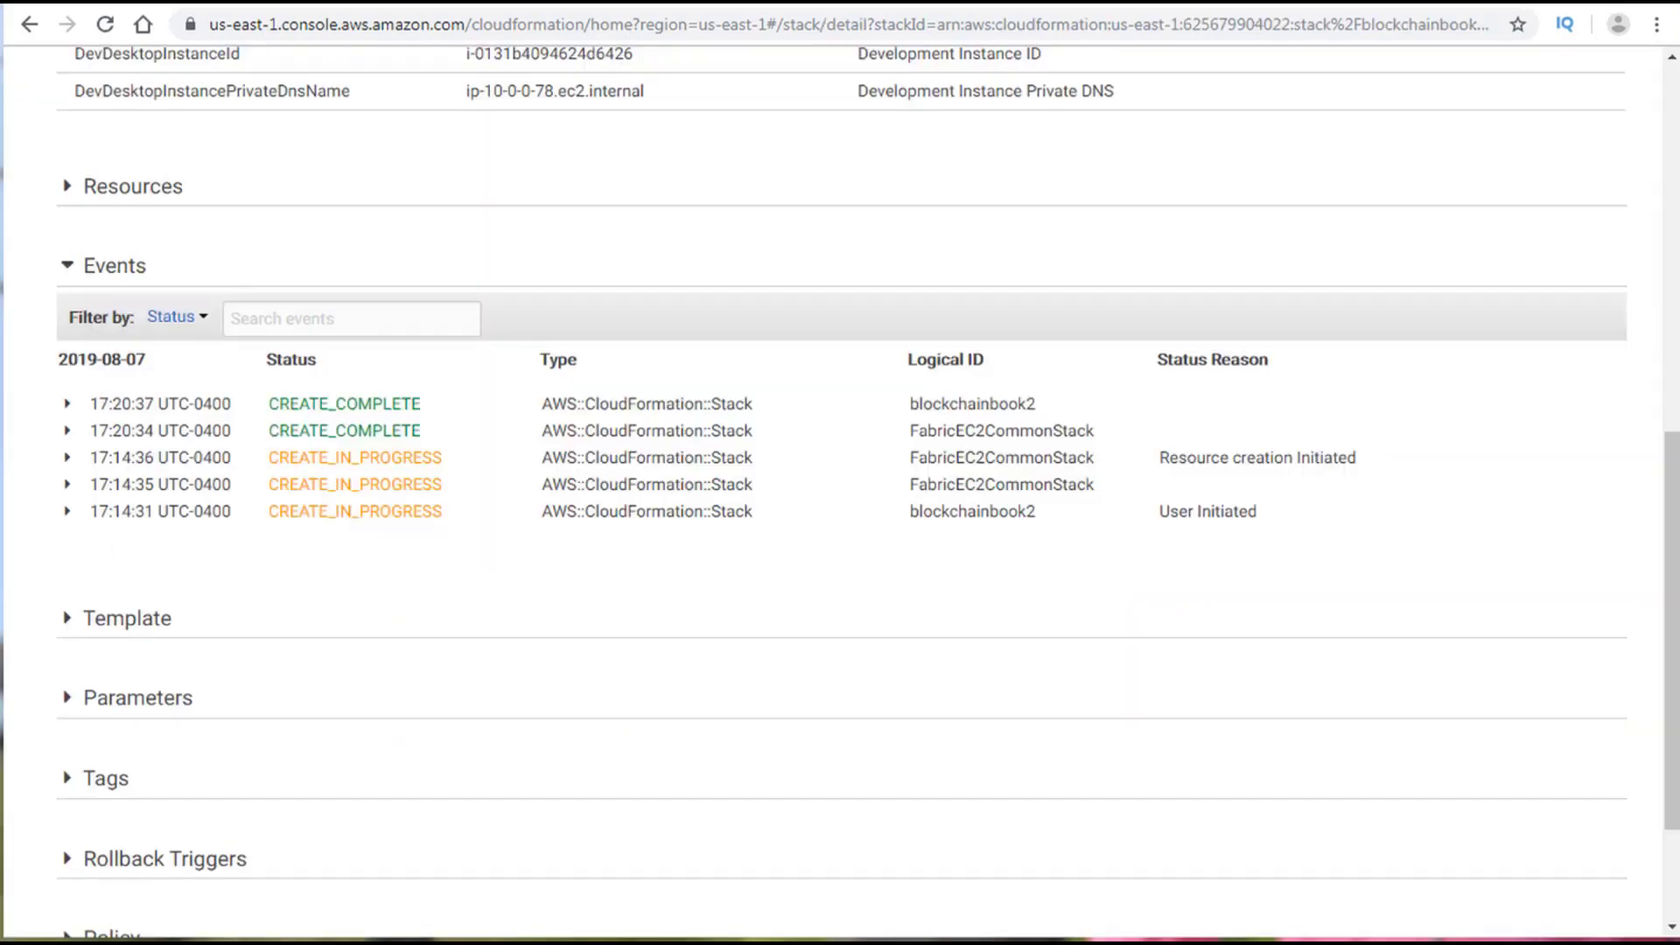
Step: Check the blockchainbook2 stack's user-initiated creation event, status and outputs, and open the ExplorerURL link
{"action": "left_click", "coordinate": [512, 523]}
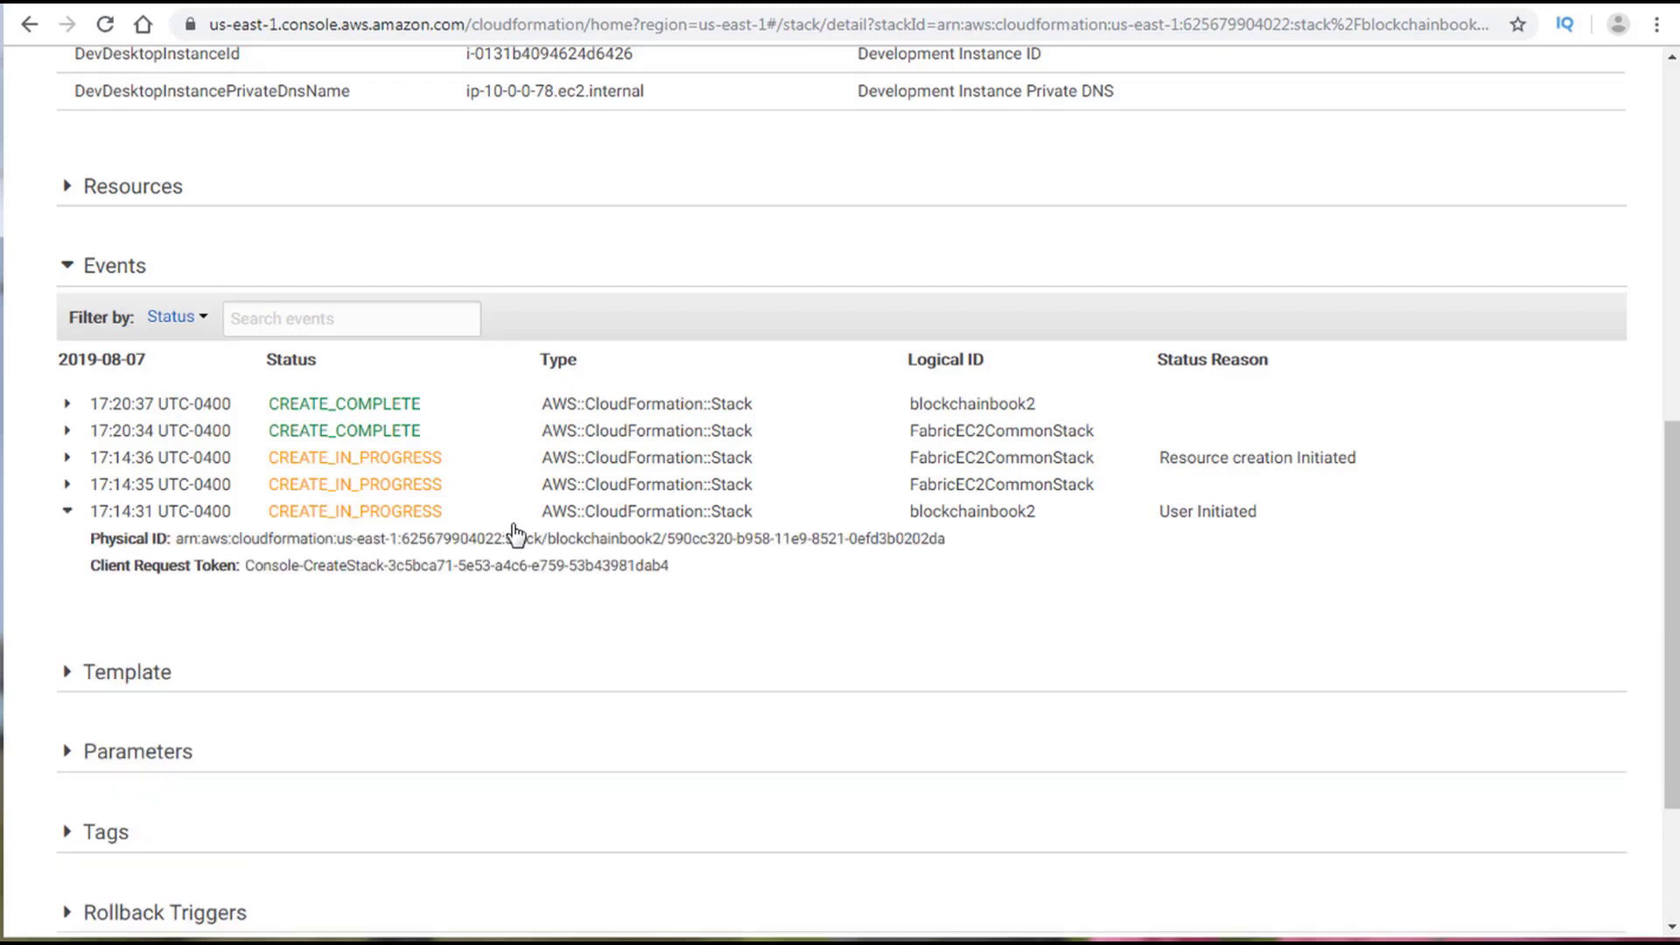
{"action": "scroll", "coordinate": [514, 532], "scroll_direction": "up", "scroll_amount": 9}
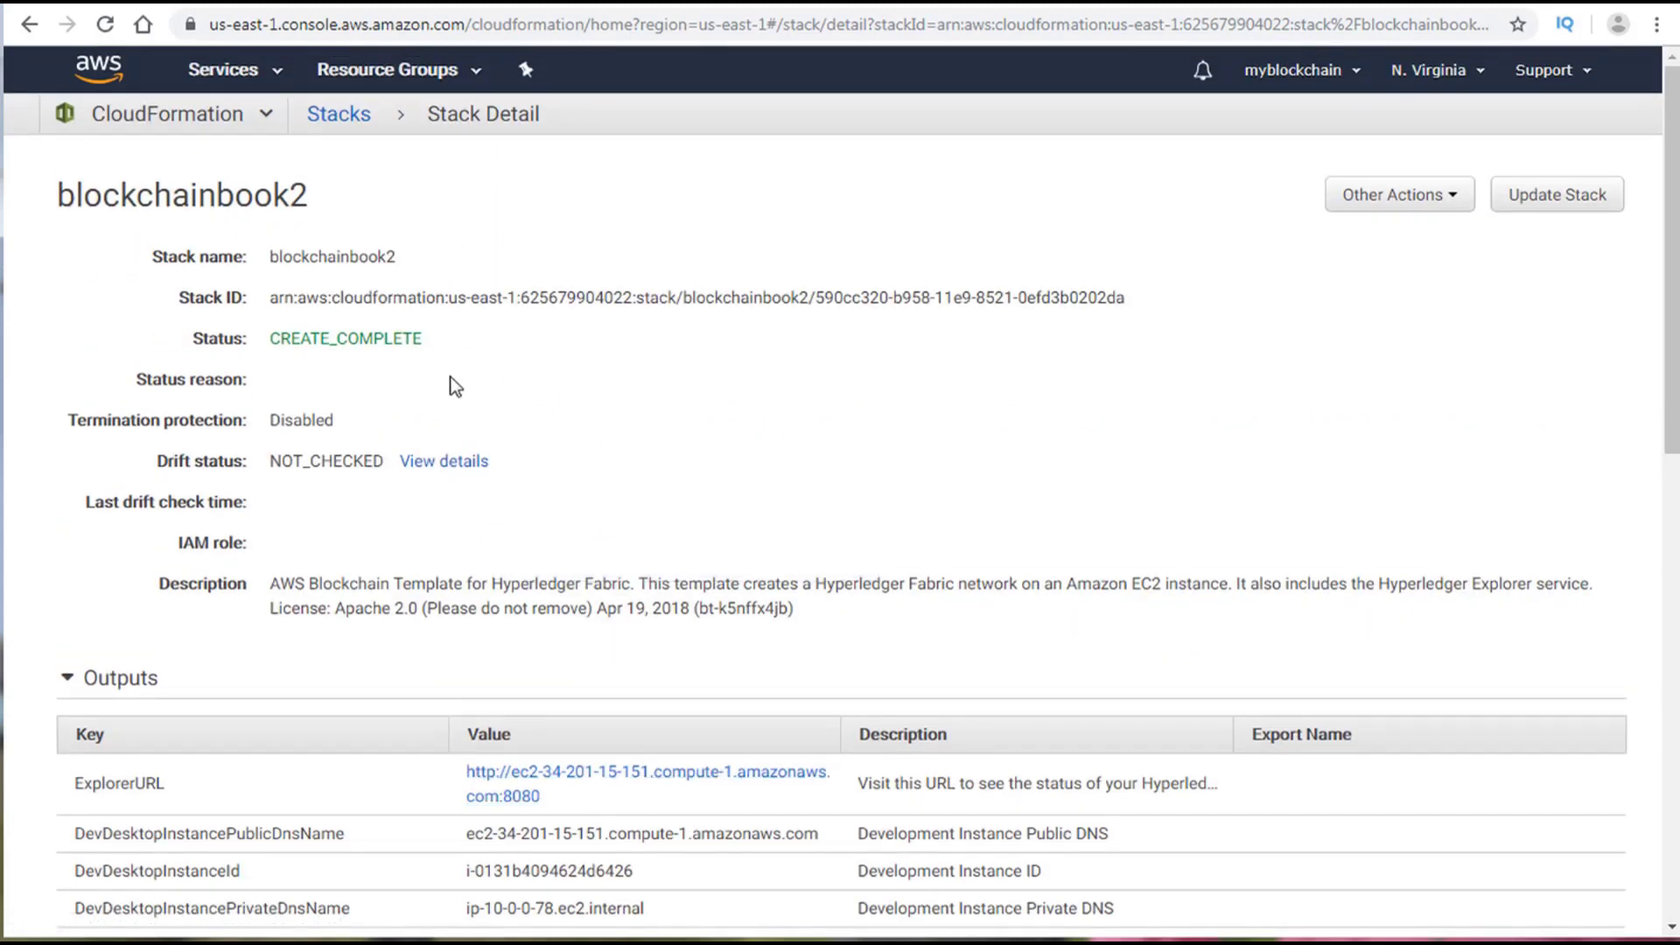
{"action": "scroll", "coordinate": [358, 387], "scroll_direction": "down", "scroll_amount": 3}
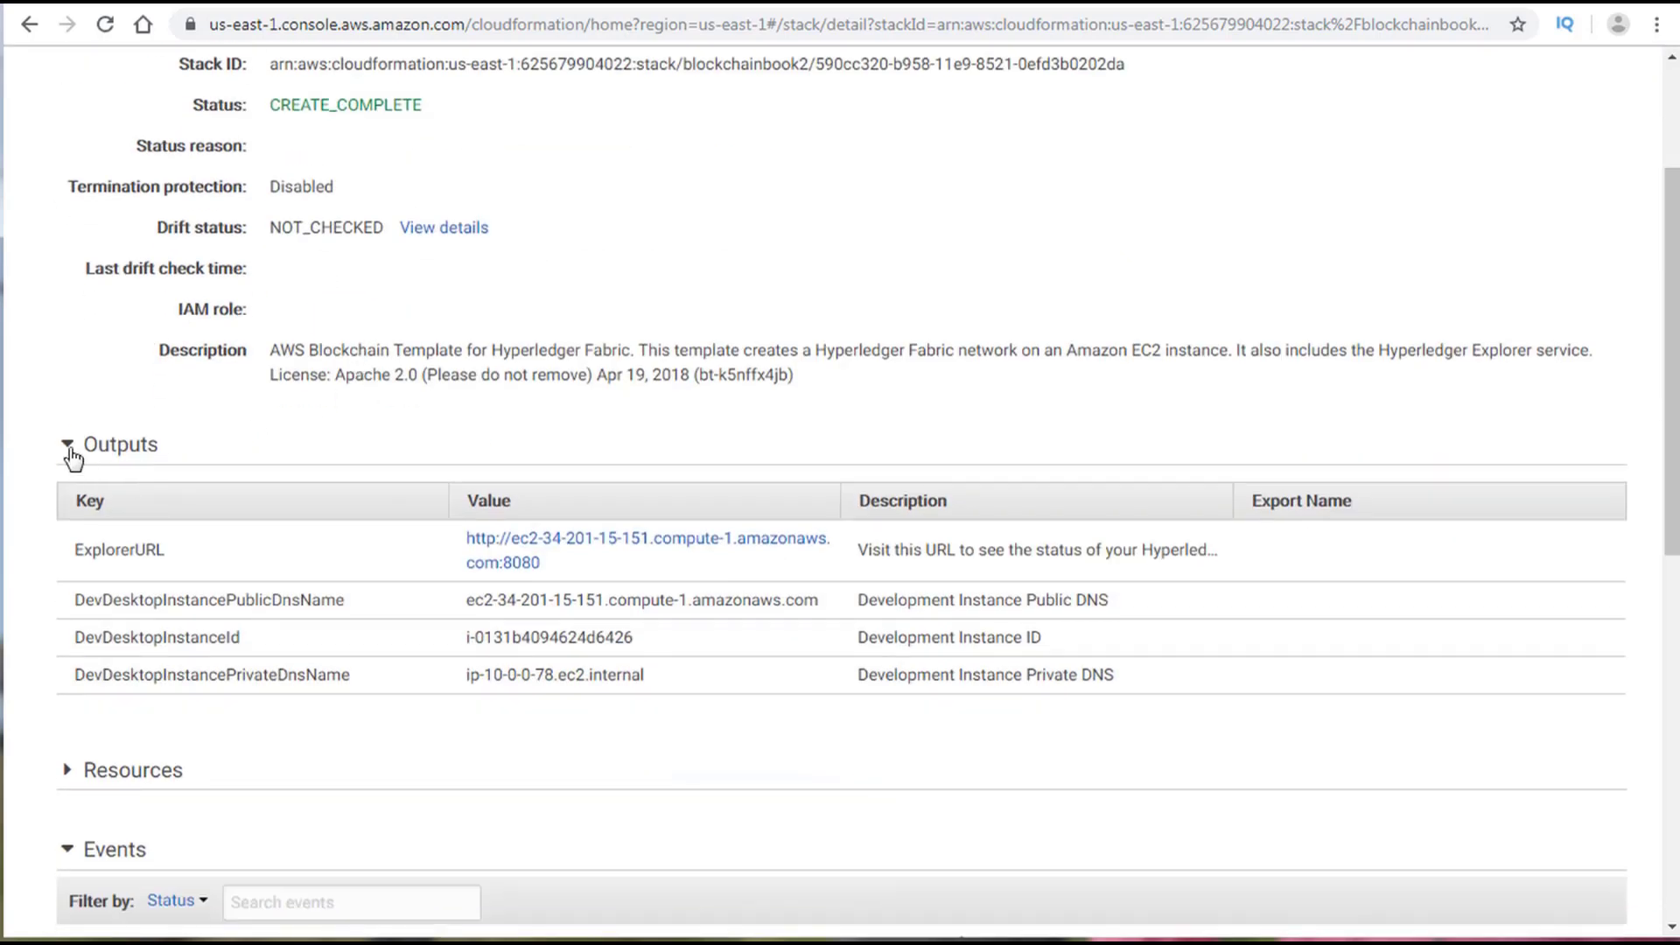
{"action": "left_click", "coordinate": [70, 450]}
{"action": "left_click", "coordinate": [68, 453]}
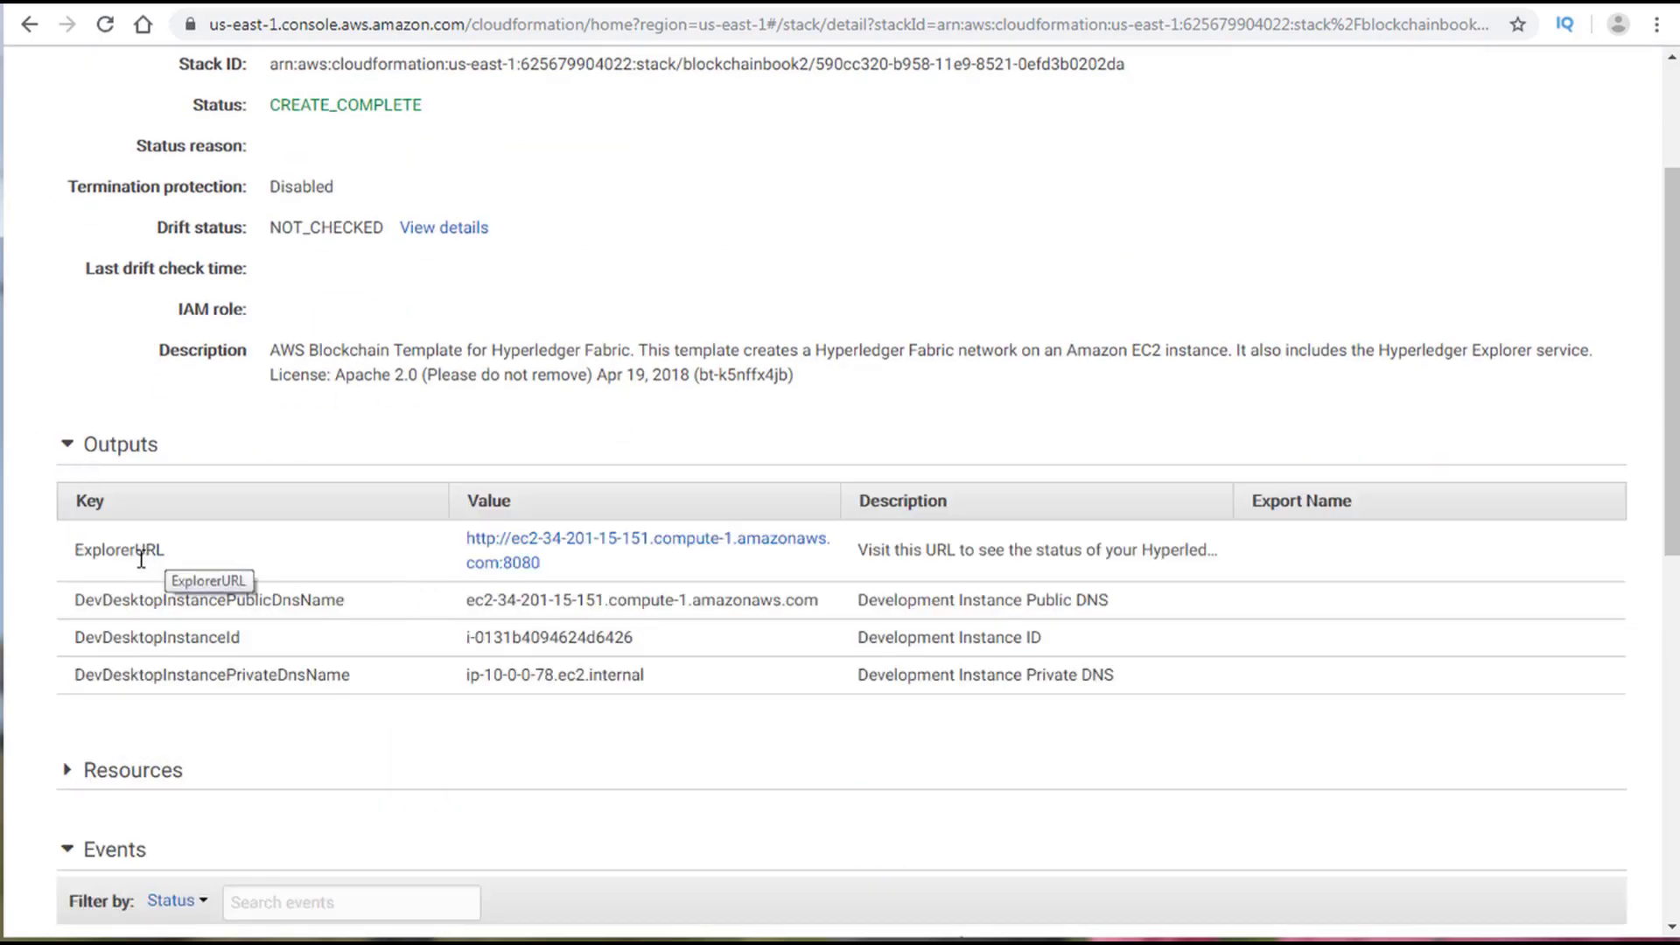
{"action": "scroll", "coordinate": [189, 687], "scroll_direction": "up", "scroll_amount": 2}
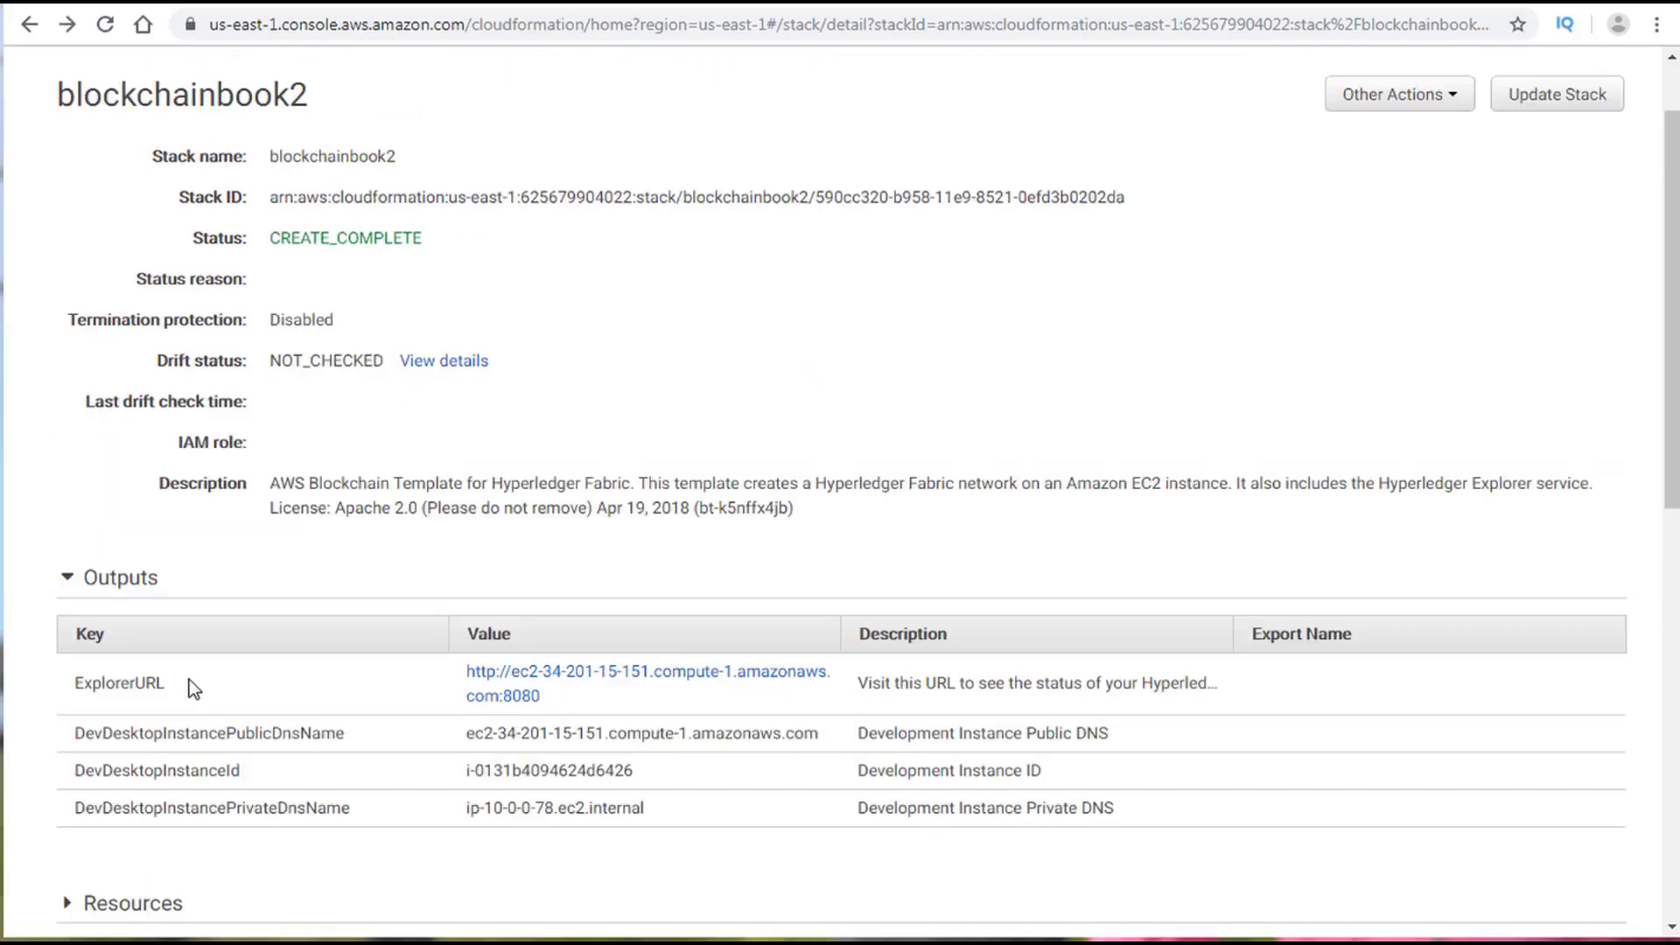
{"action": "left_click", "coordinate": [521, 698]}
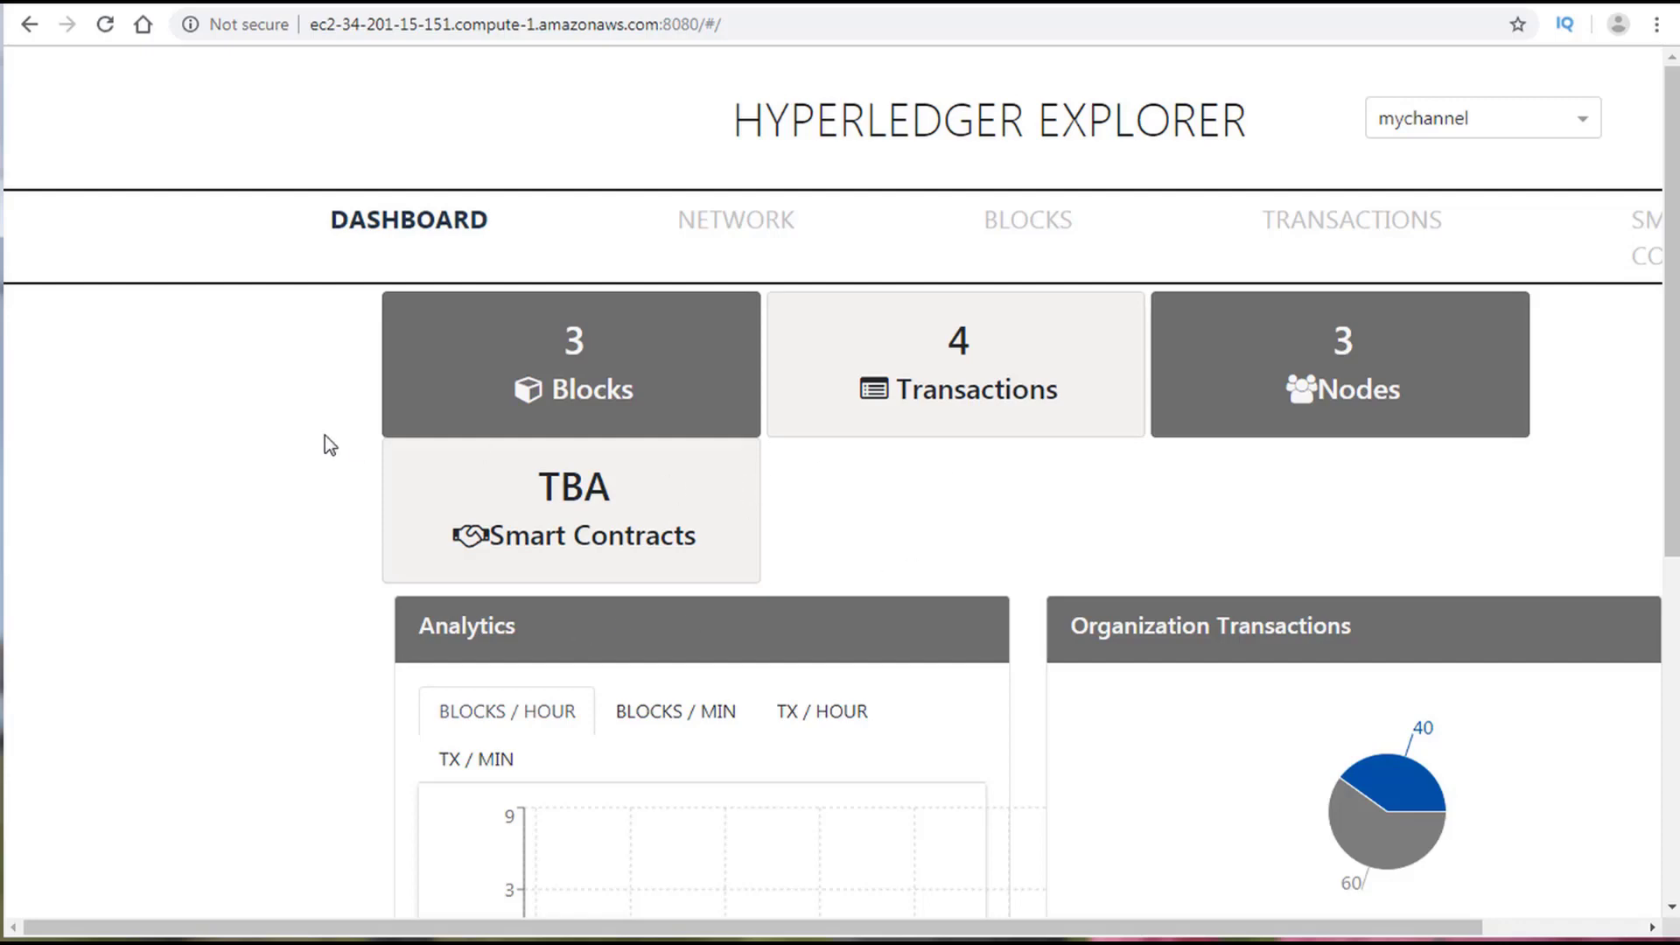
Step: Examine the Block 0 and Block 1 entries in the Activity section of the Hyperledger Explorer dashboard
{"action": "scroll", "coordinate": [324, 434], "scroll_direction": "down", "scroll_amount": 3}
{"action": "scroll", "coordinate": [307, 448], "scroll_direction": "down", "scroll_amount": 5}
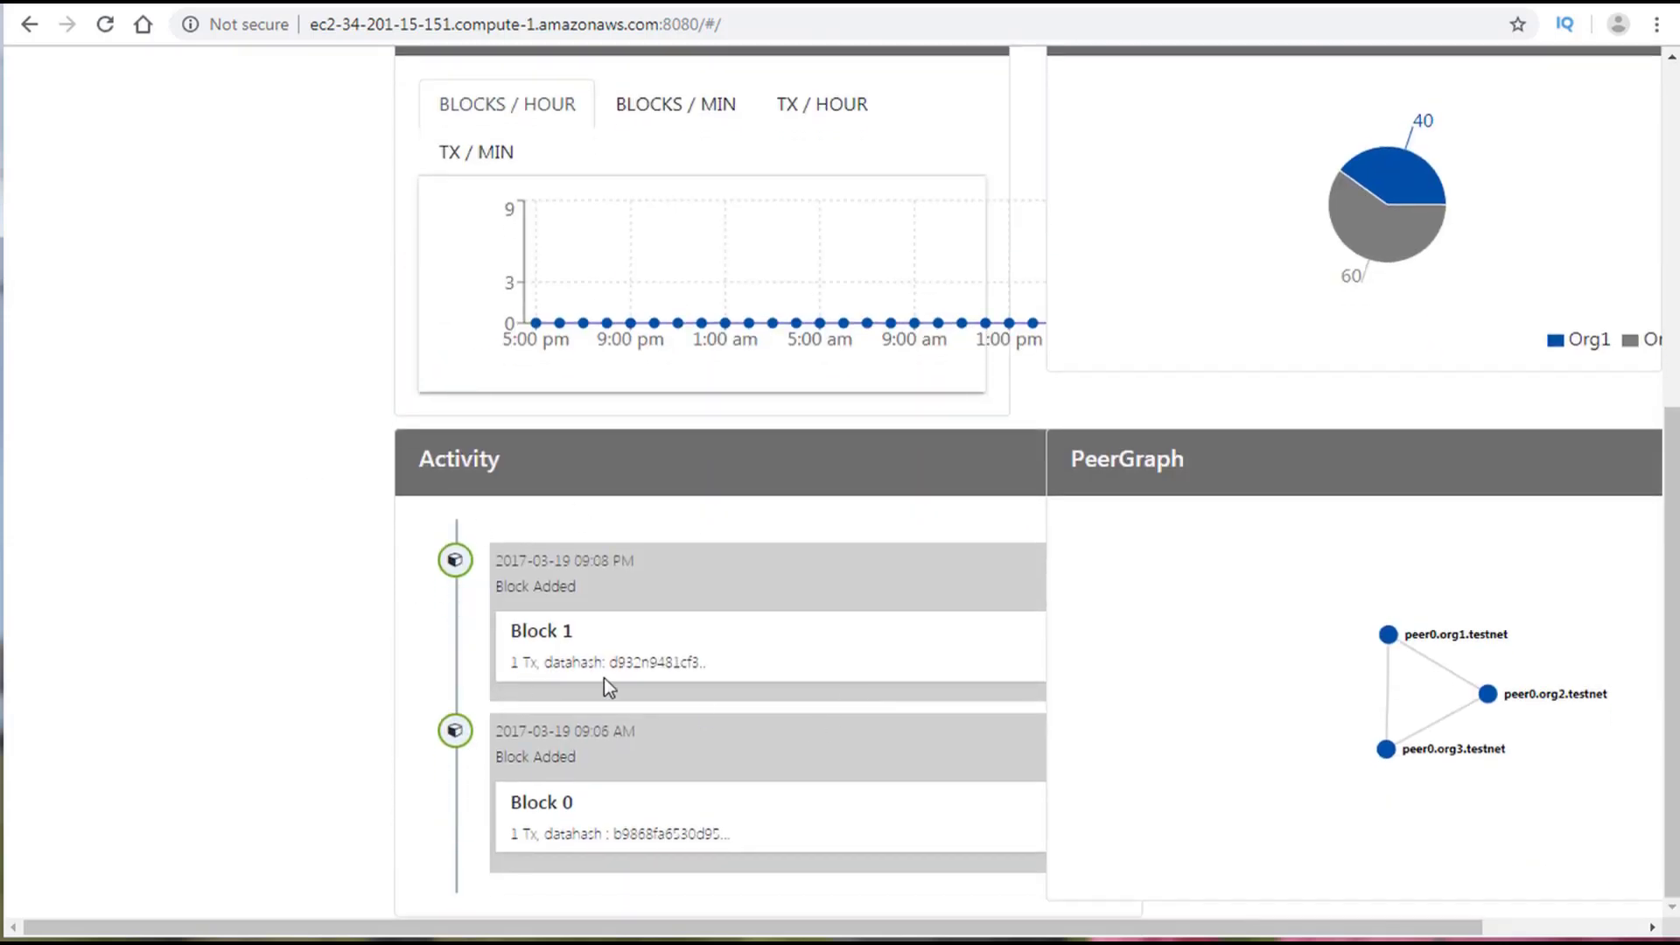
{"action": "triple_click", "coordinate": [540, 811]}
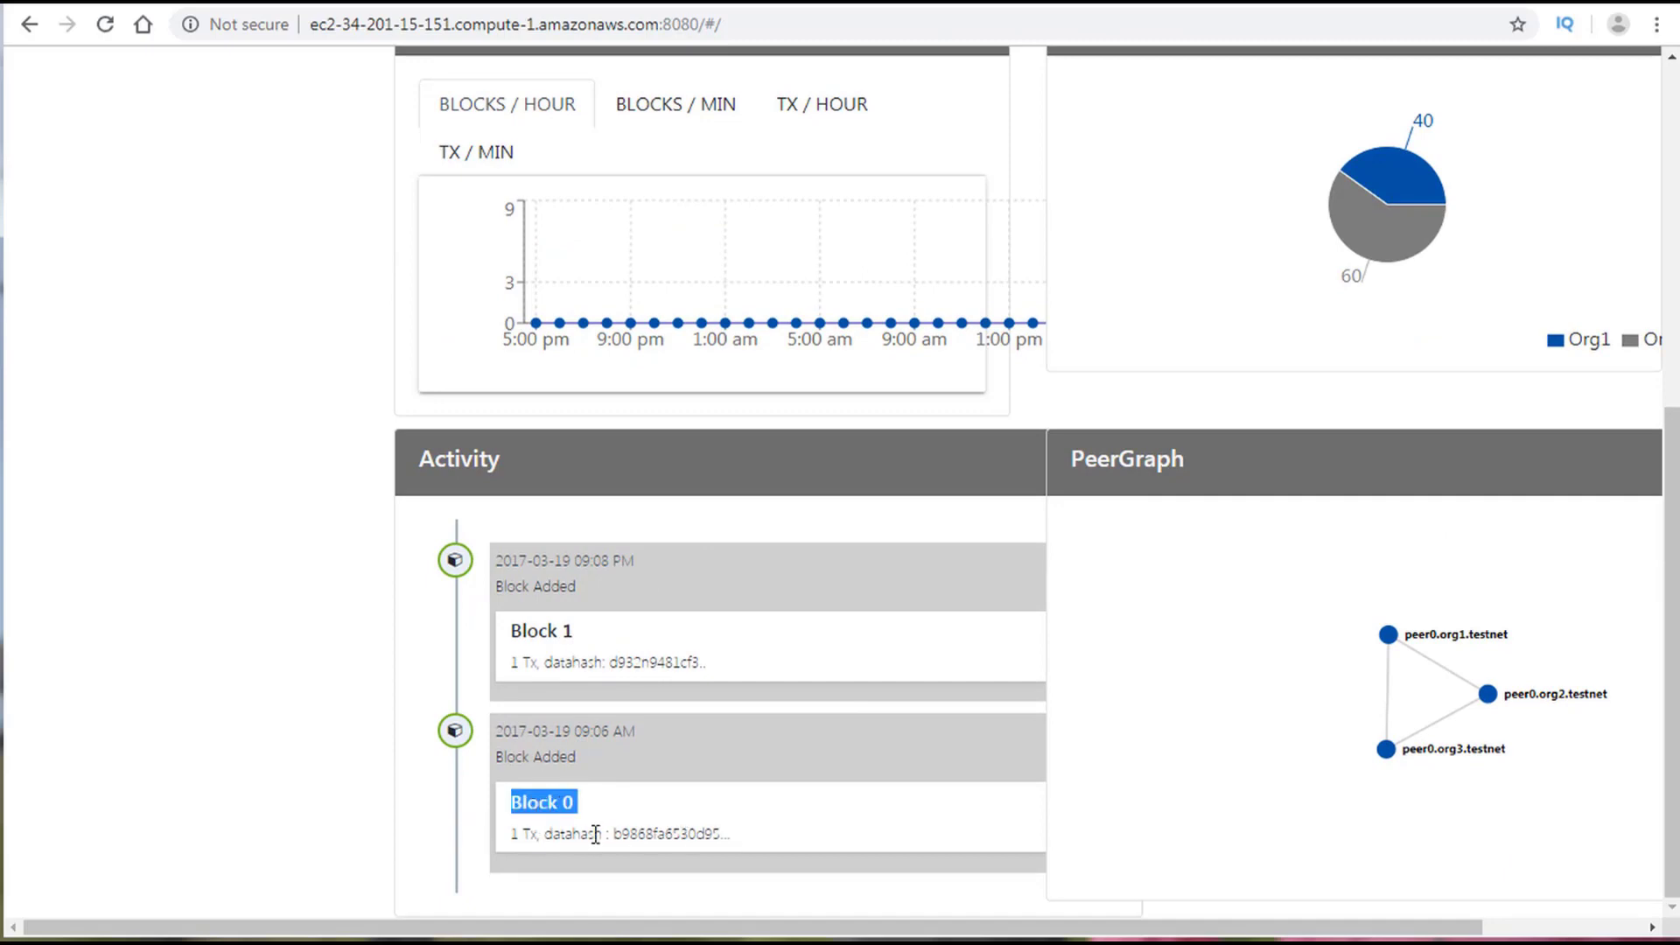
{"action": "left_click", "coordinate": [557, 632]}
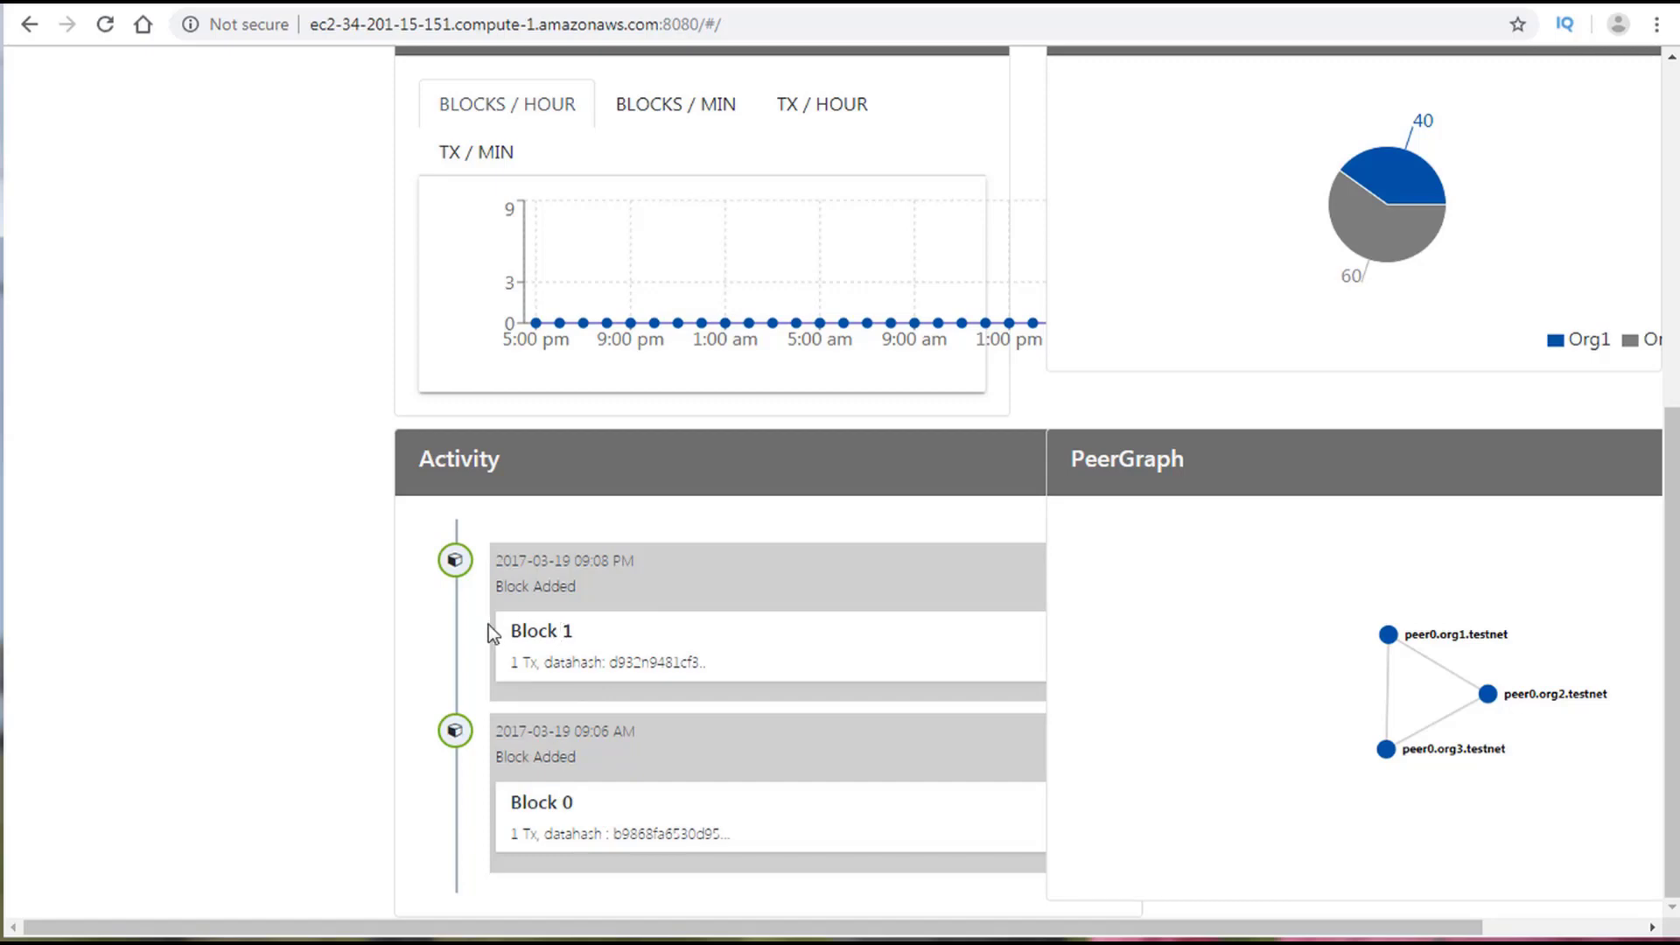
{"action": "scroll", "coordinate": [374, 658], "scroll_direction": "up", "scroll_amount": 1}
{"action": "scroll", "coordinate": [375, 656], "scroll_direction": "down", "scroll_amount": 1}
Step: Examine the PeerGraph and move the peer0.org3.testnet and peer0.org1.testnet nodes away from peer0.org2
{"action": "left_click_drag", "start_coordinate": [1338, 929], "coordinate": [1498, 929]}
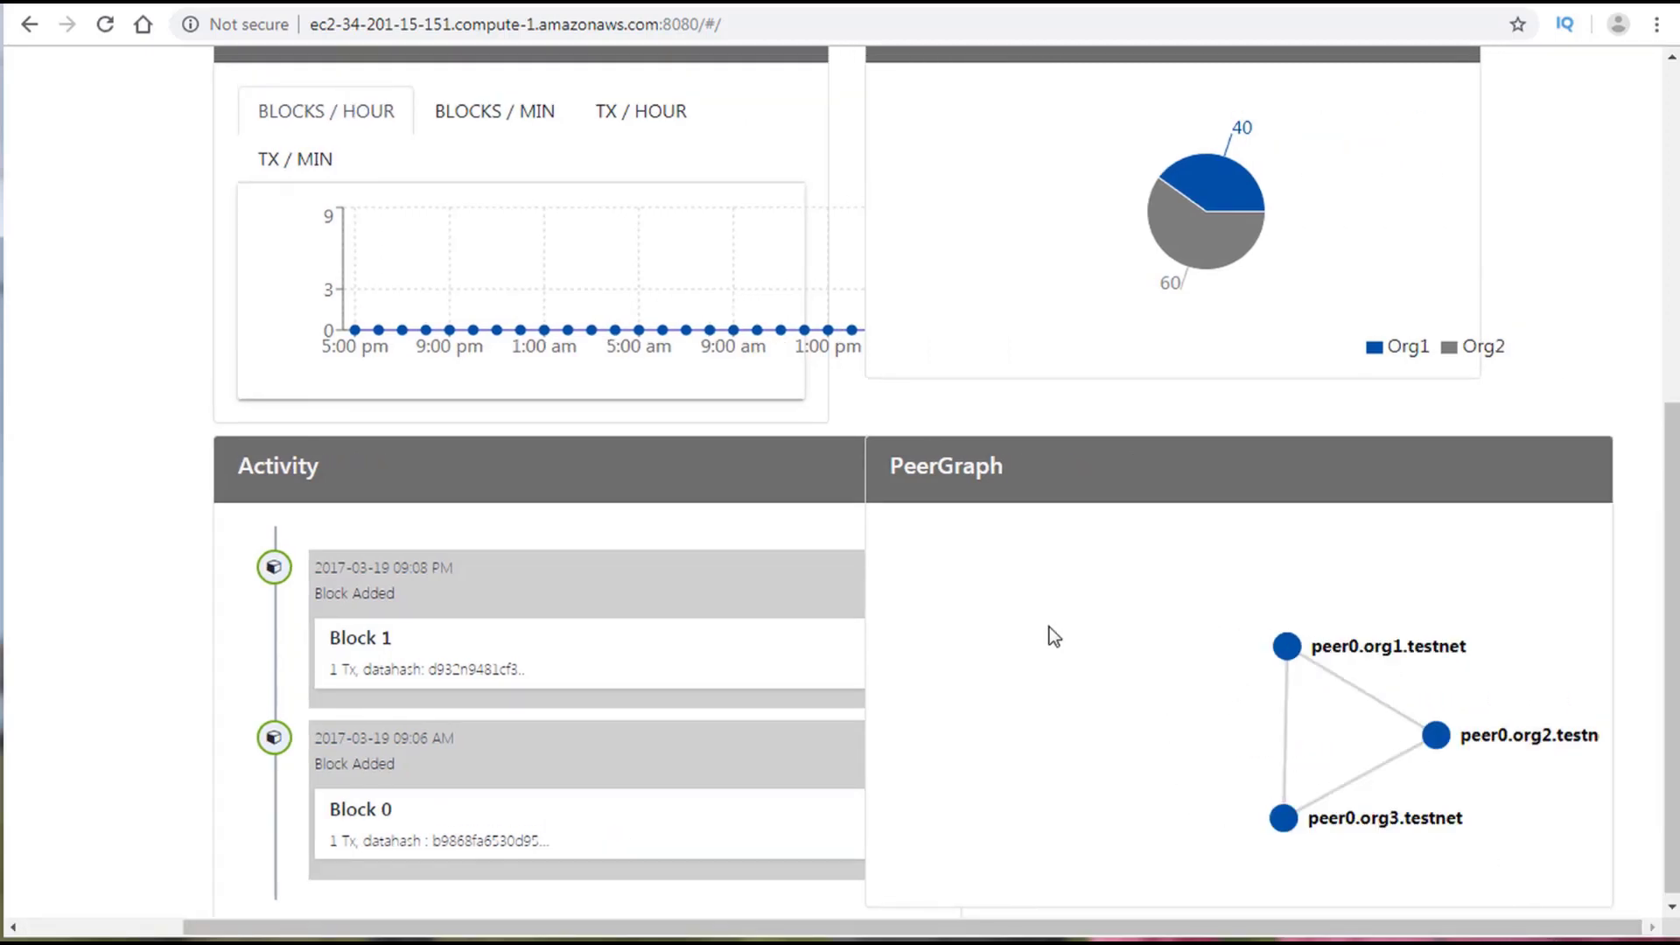
{"action": "scroll", "coordinate": [1048, 626], "scroll_direction": "up", "scroll_amount": 3}
{"action": "scroll", "coordinate": [1204, 791], "scroll_direction": "down", "scroll_amount": 3}
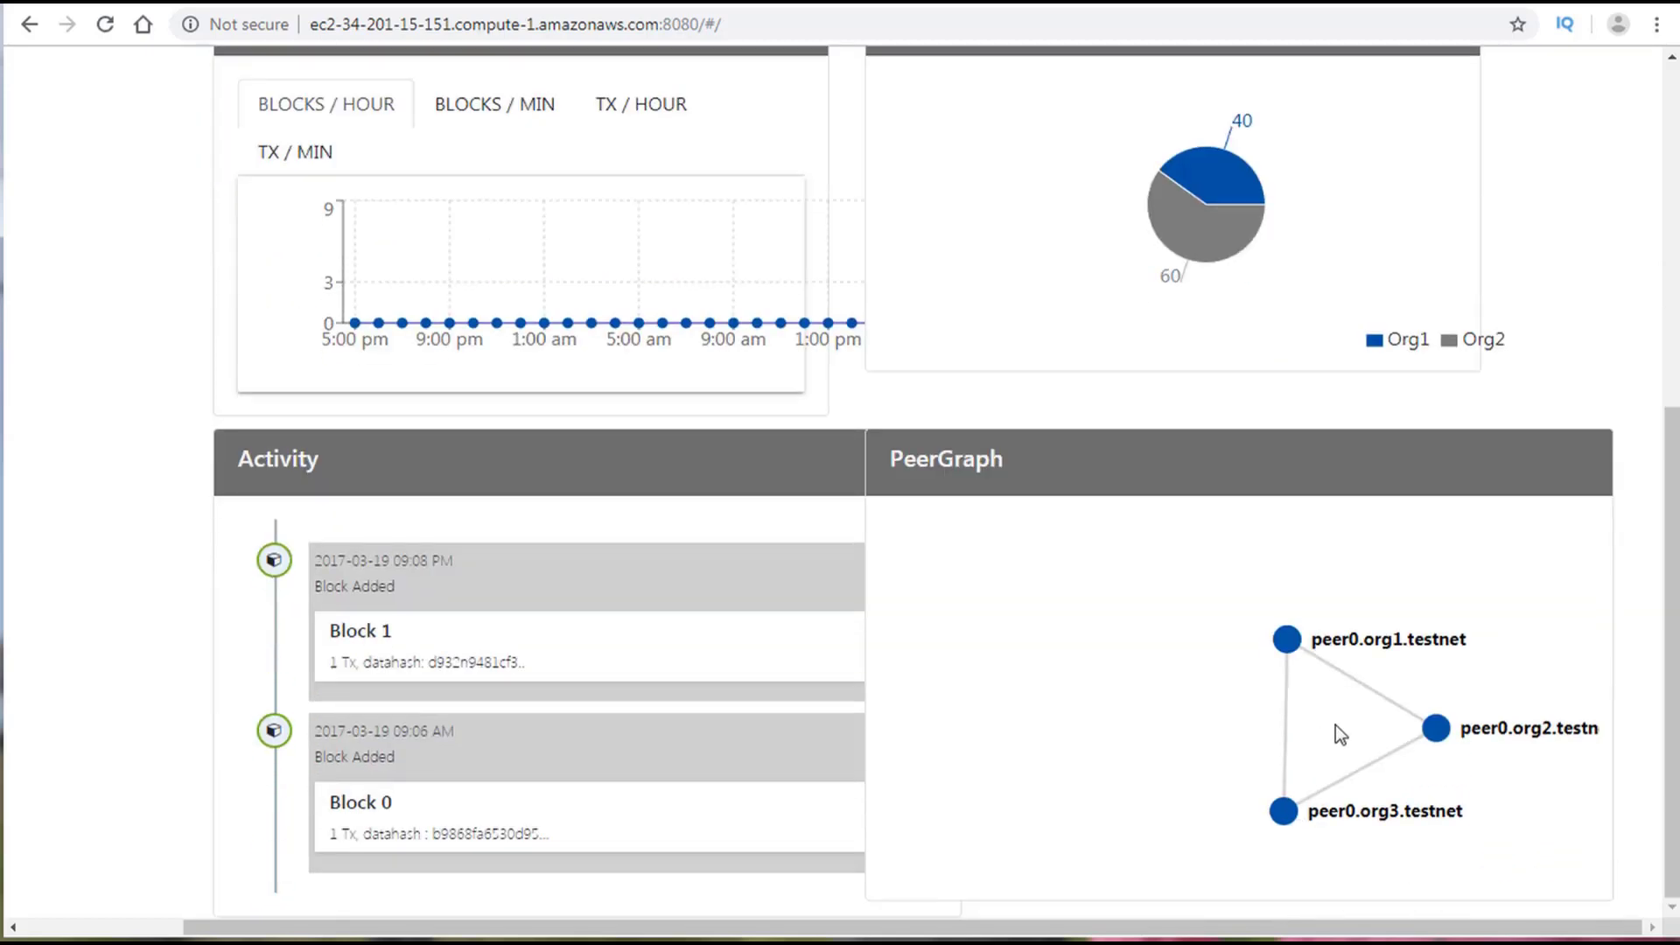
{"action": "scroll", "coordinate": [1335, 725], "scroll_direction": "up", "scroll_amount": 4}
{"action": "scroll", "coordinate": [1293, 768], "scroll_direction": "down", "scroll_amount": 3}
{"action": "left_click_drag", "start_coordinate": [1279, 805], "coordinate": [1112, 829]}
{"action": "left_click_drag", "start_coordinate": [1286, 639], "coordinate": [1035, 613]}
Step: Compare the blocks per minute and blocks per hour analytics, and check the Organization Transactions chart
{"action": "scroll", "coordinate": [968, 651], "scroll_direction": "up", "scroll_amount": 5}
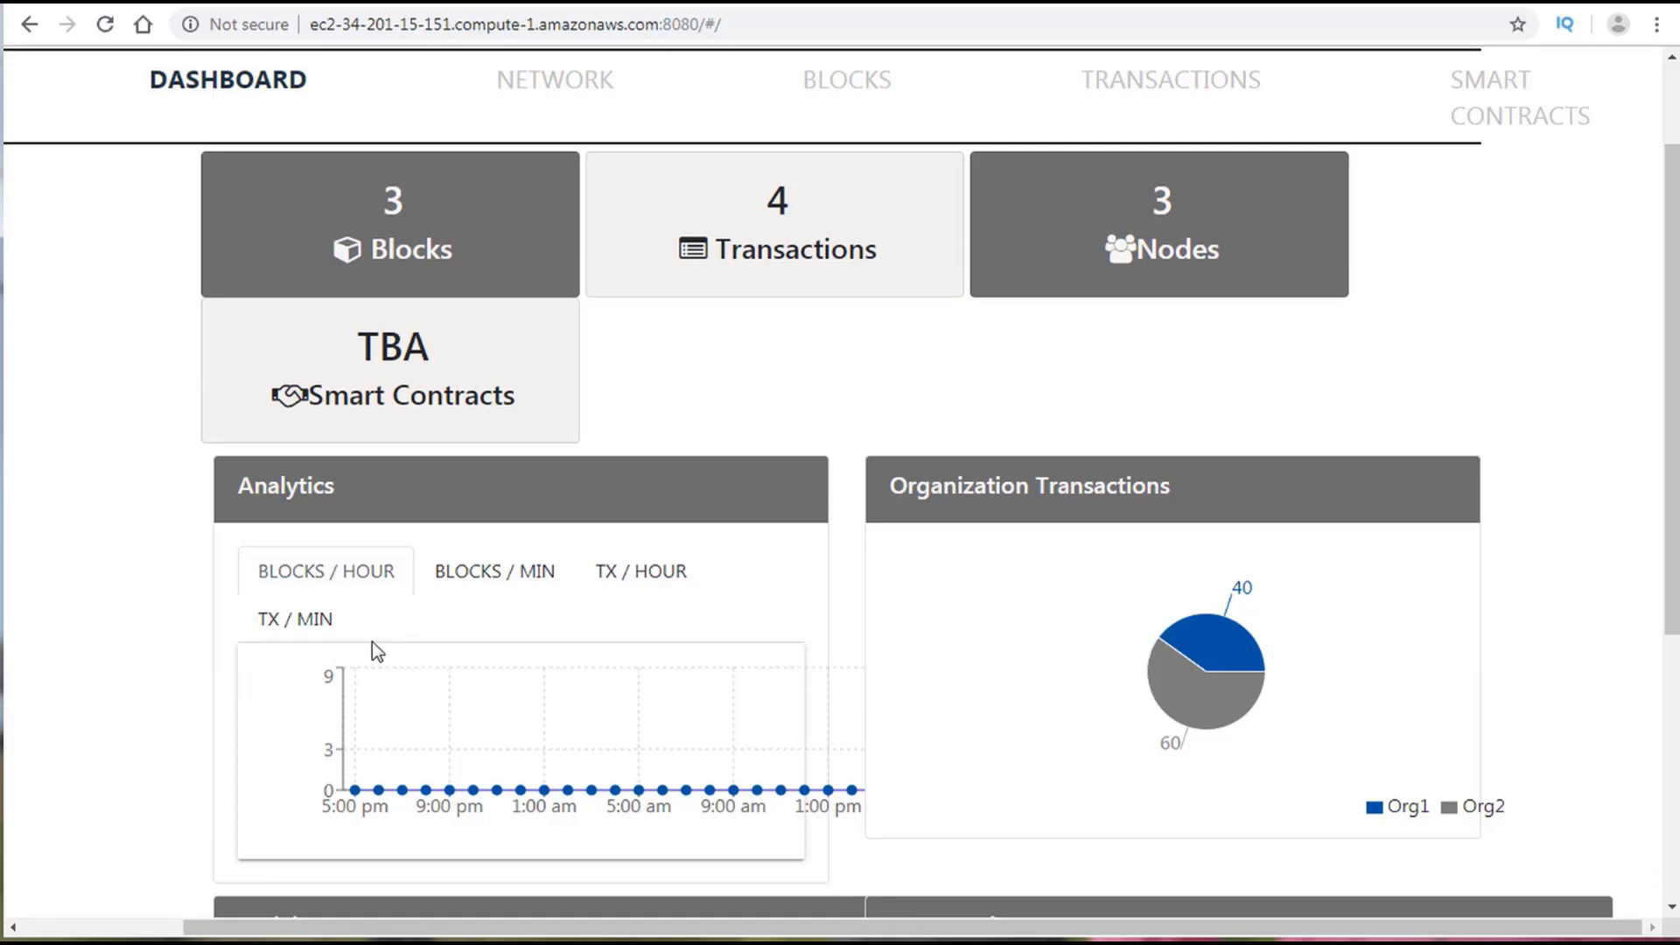
{"action": "left_click", "coordinate": [511, 574]}
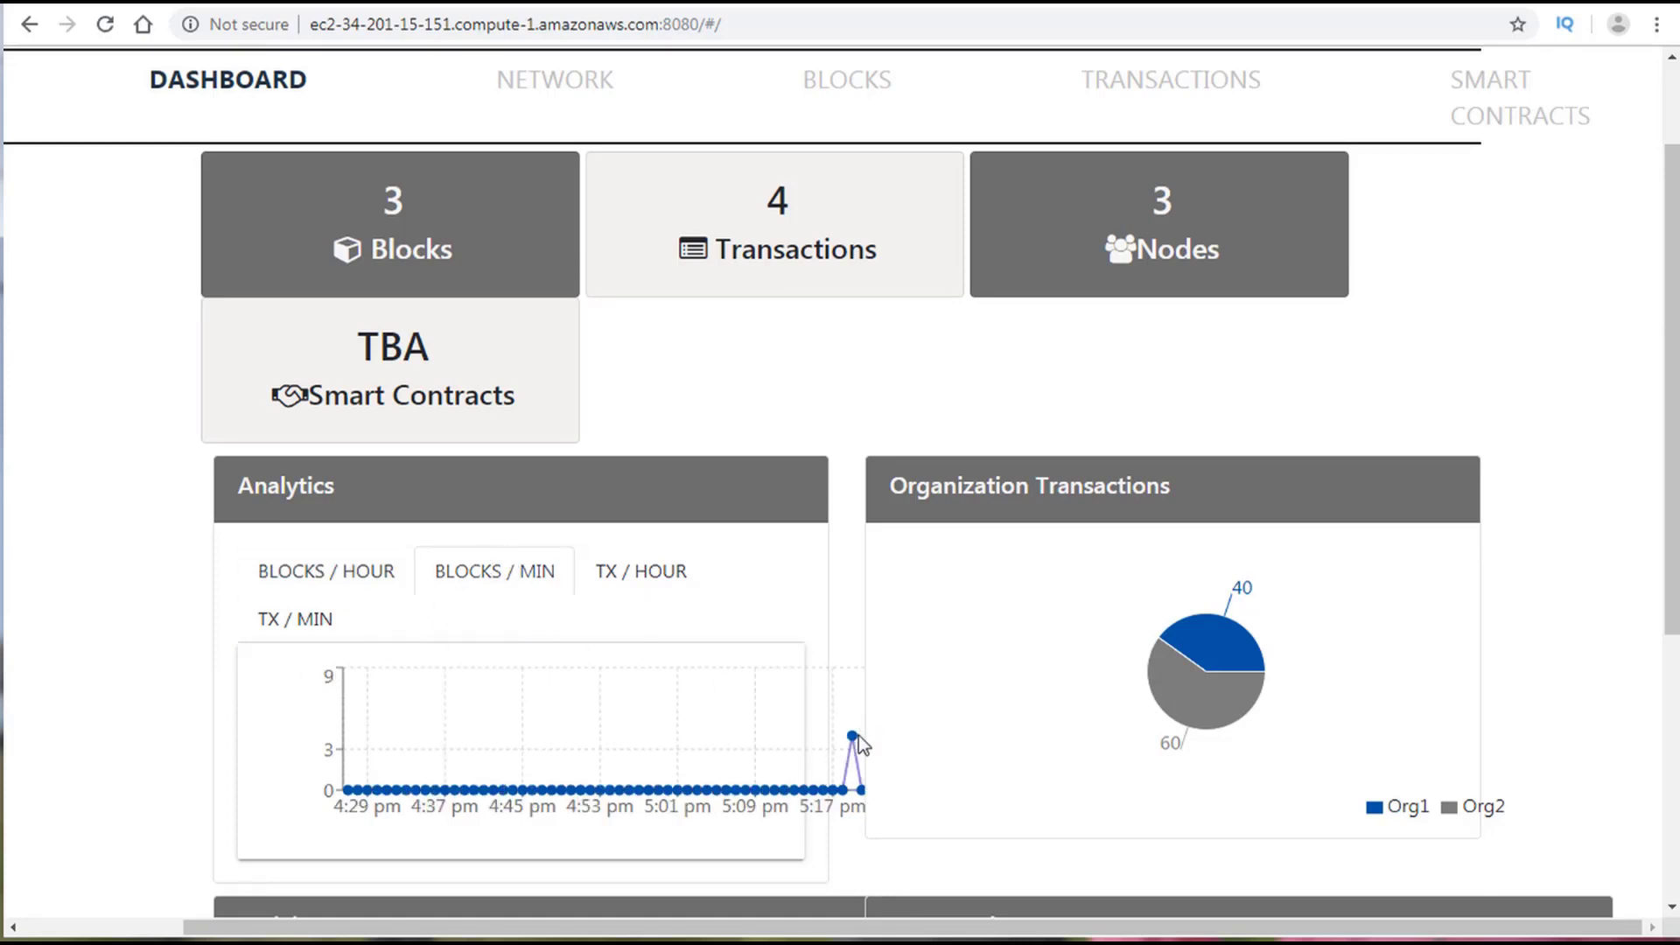
{"action": "left_click", "coordinate": [324, 581]}
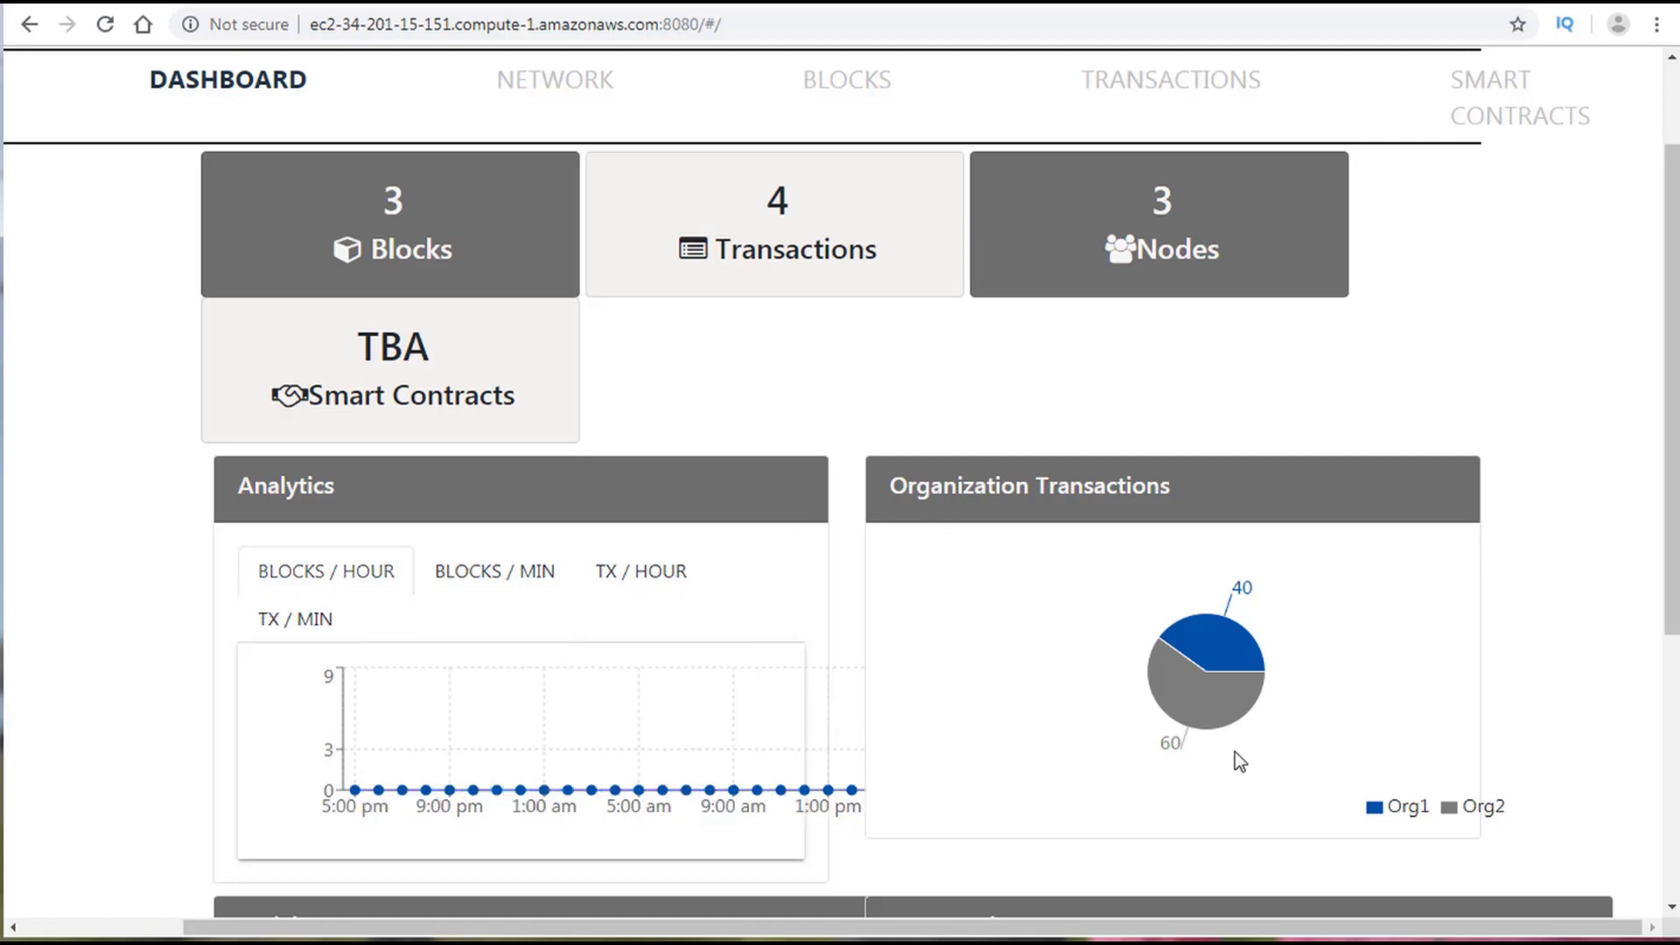
{"action": "mouse_move", "coordinate": [1199, 701]}
{"action": "scroll", "coordinate": [951, 544], "scroll_direction": "up", "scroll_amount": 3}
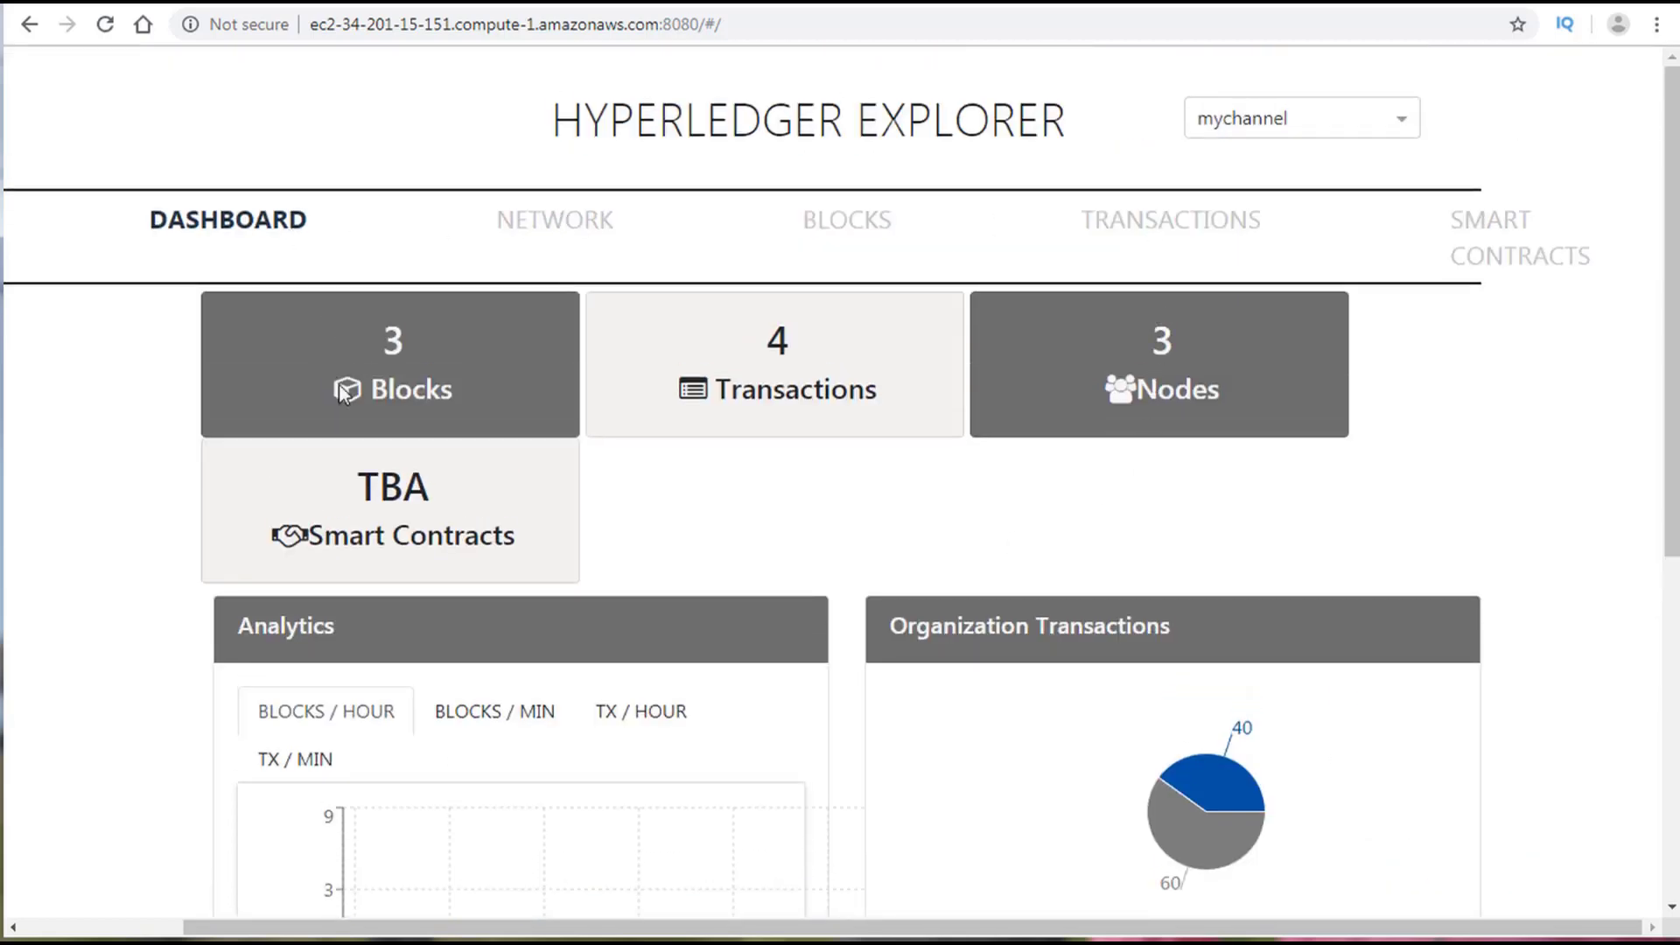
Step: Look through the network peers, blocks and transactions lists, and return to the dashboard
{"action": "left_click", "coordinate": [580, 212]}
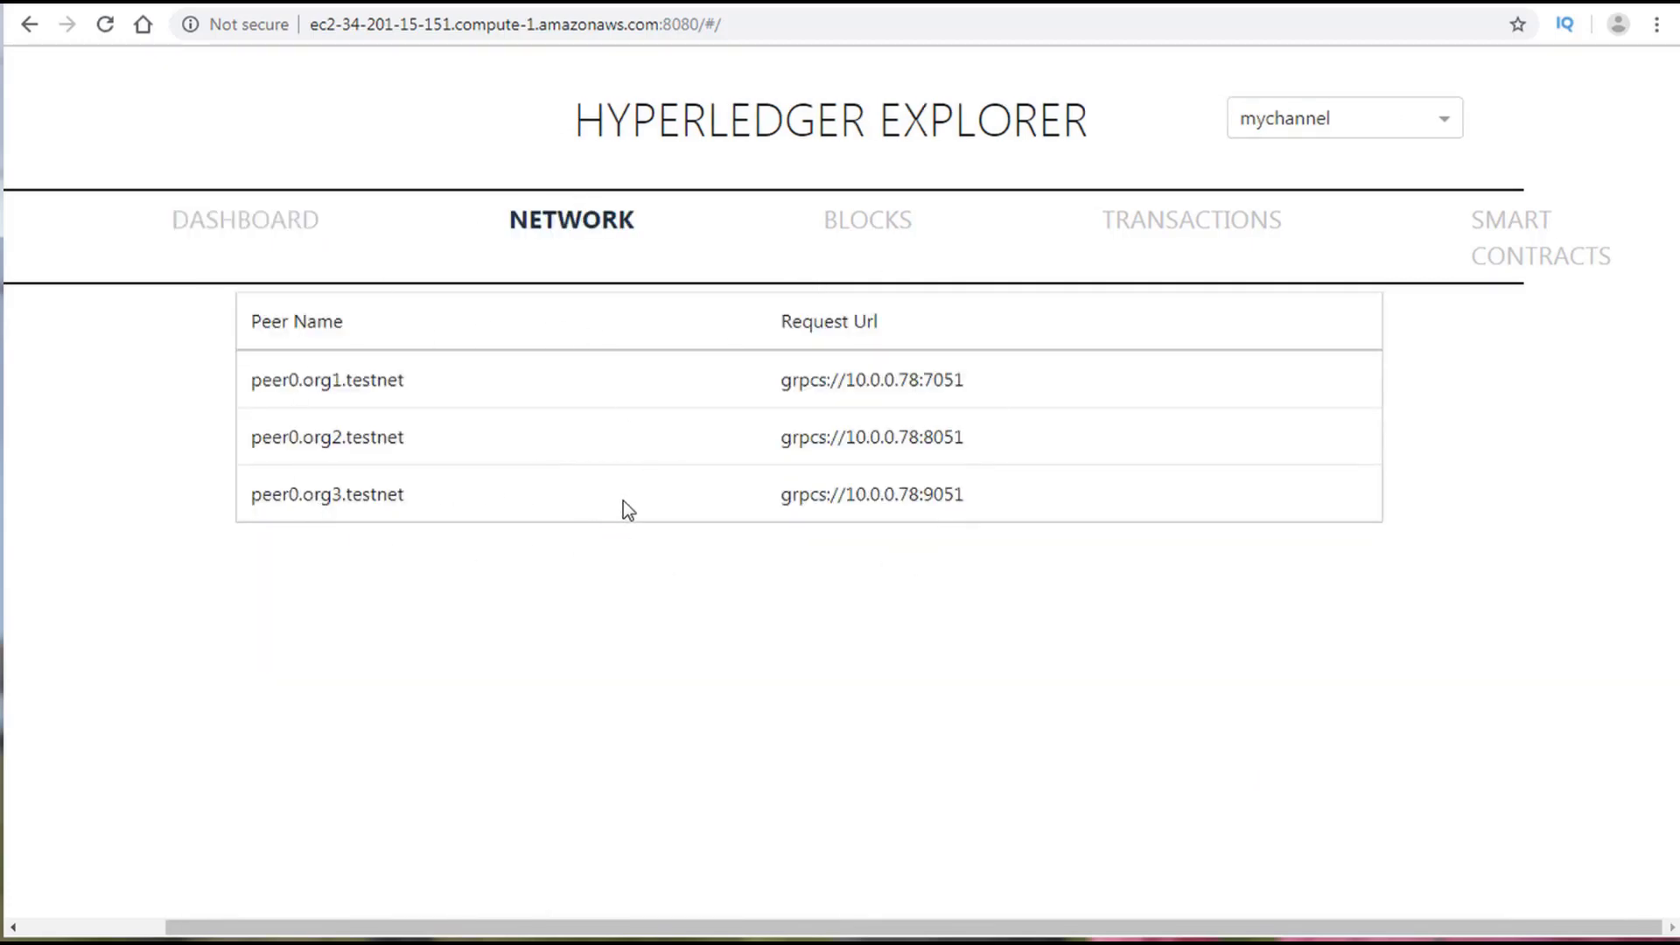
{"action": "left_click", "coordinate": [888, 216]}
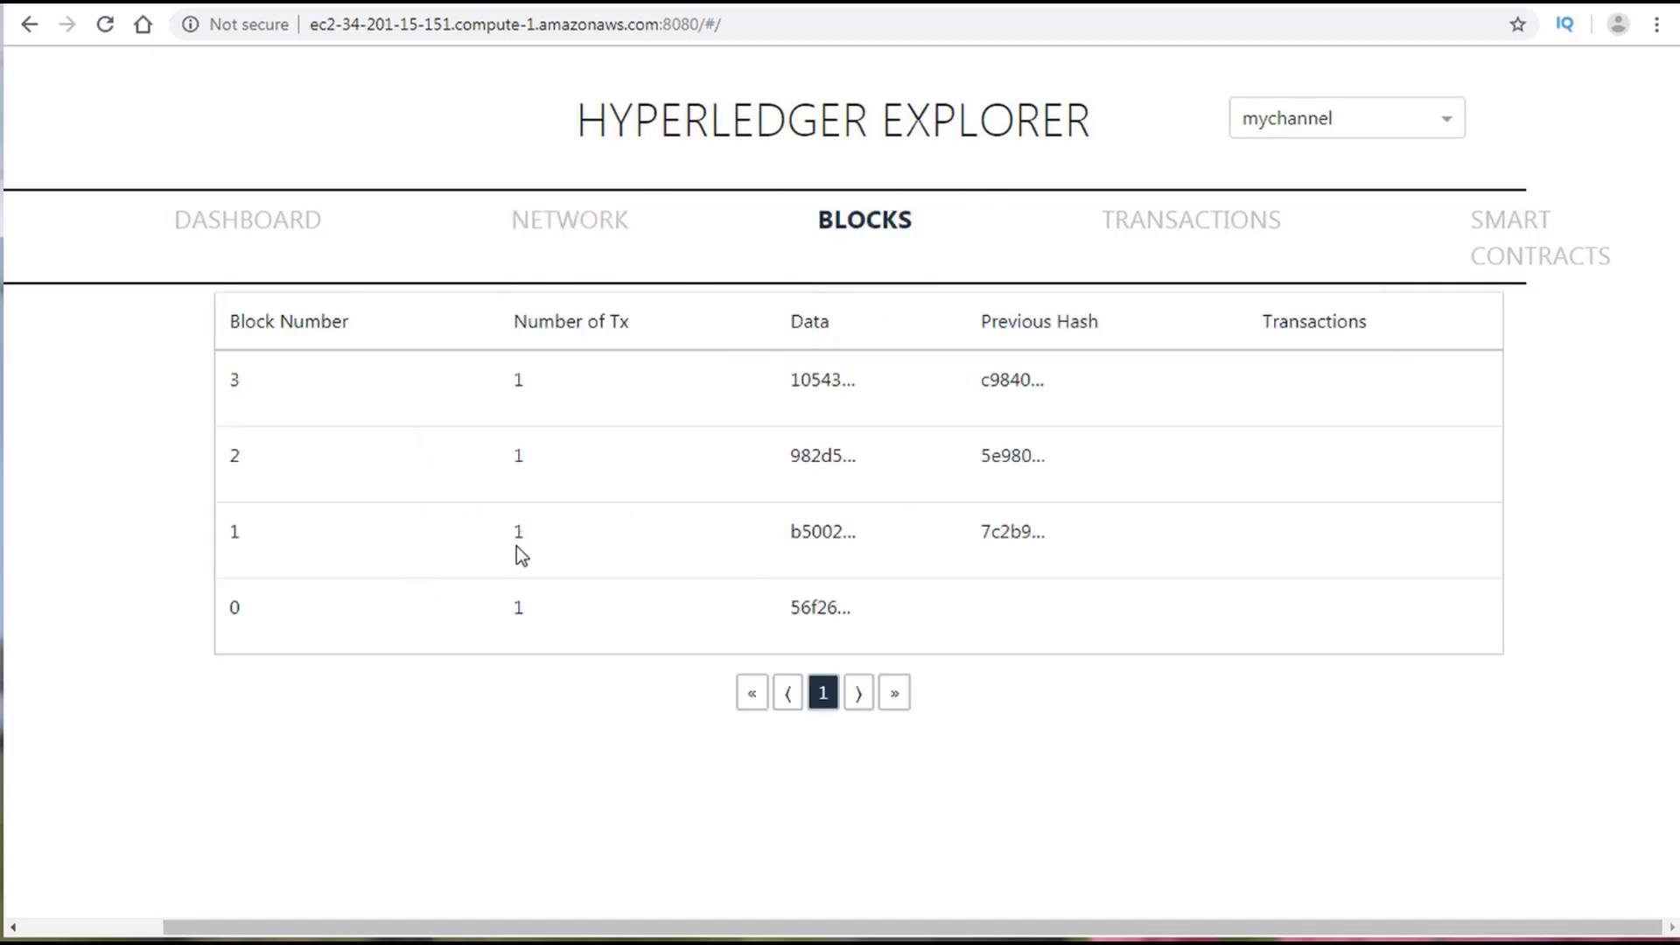
{"action": "left_click", "coordinate": [1173, 220]}
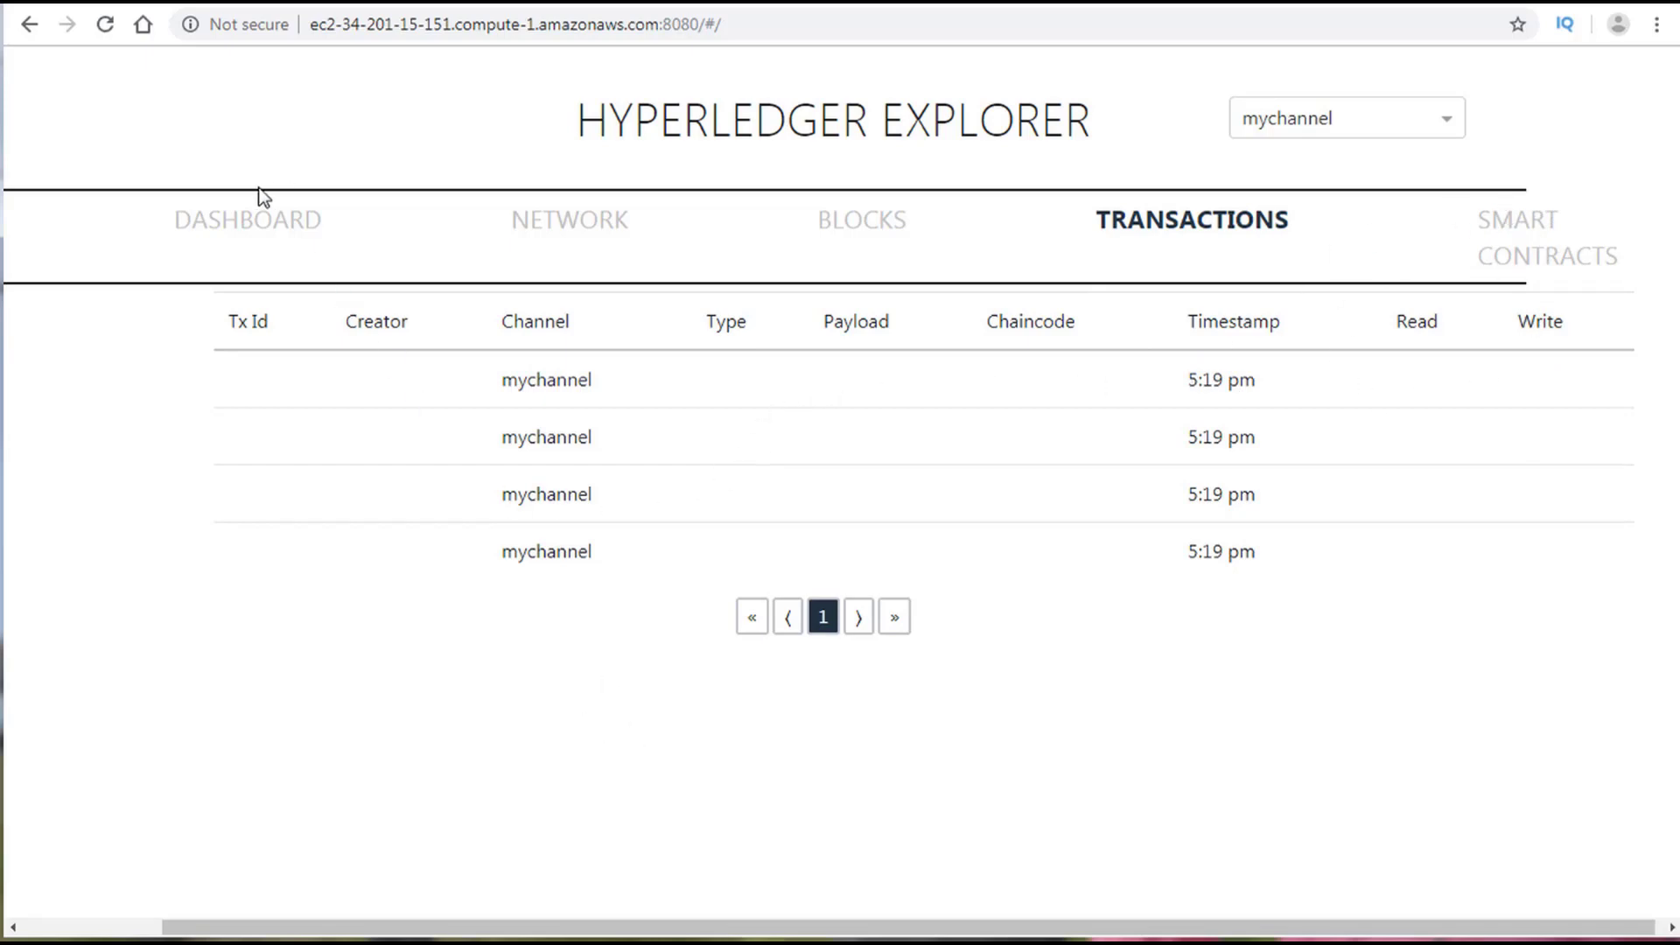
{"action": "left_click", "coordinate": [242, 219]}
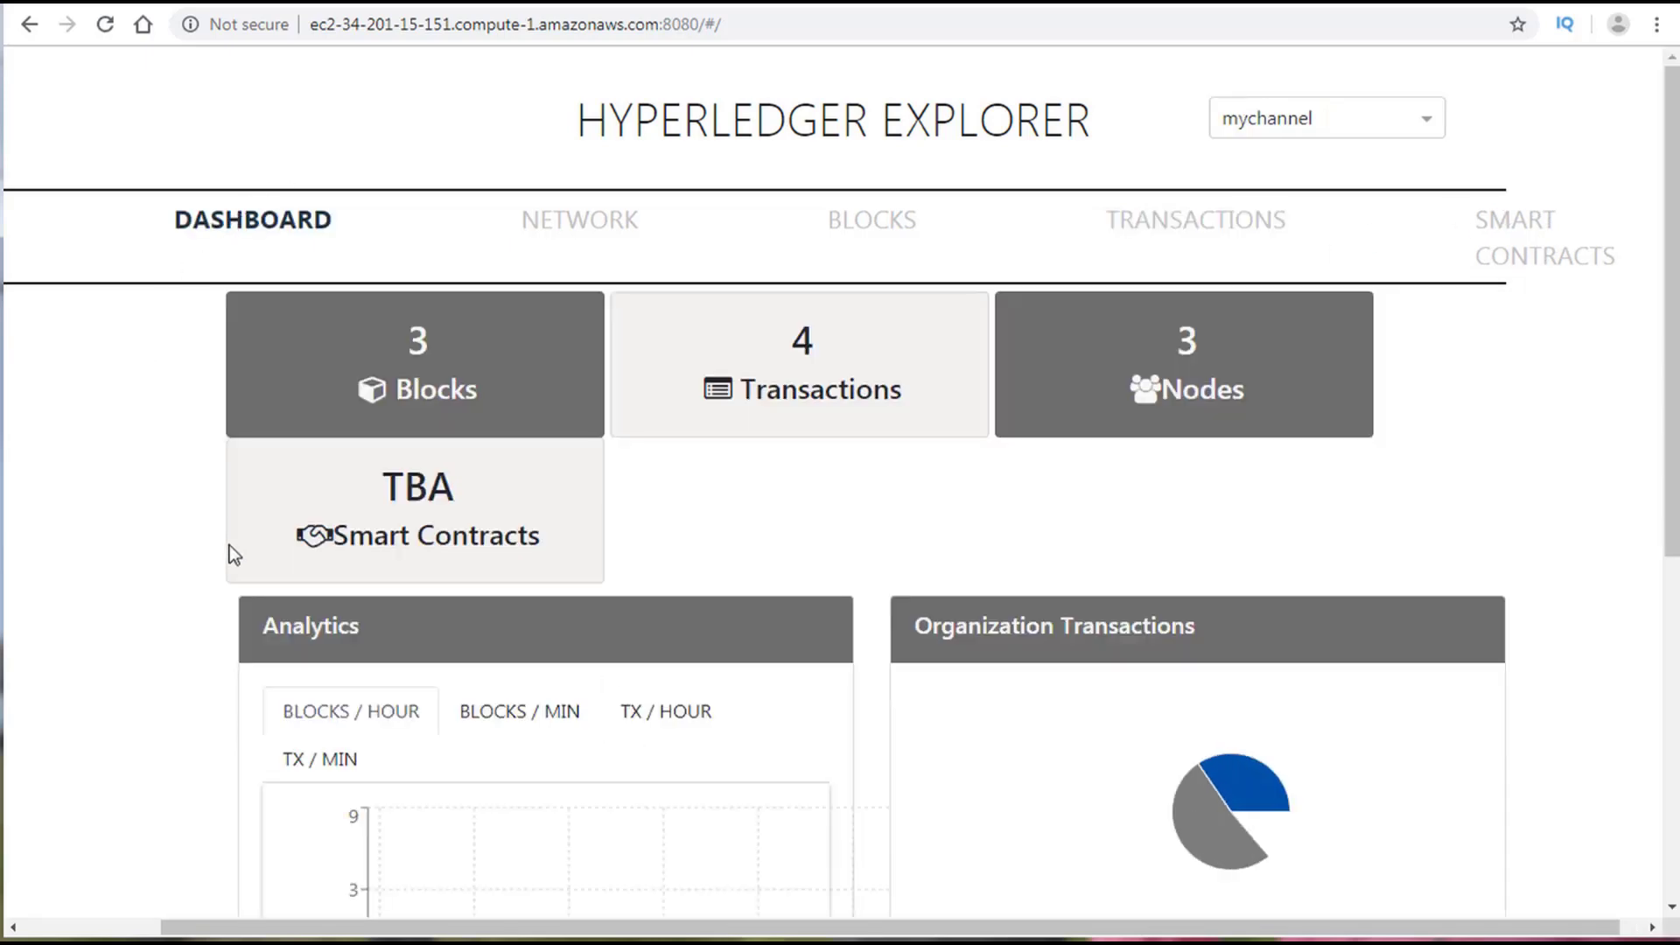